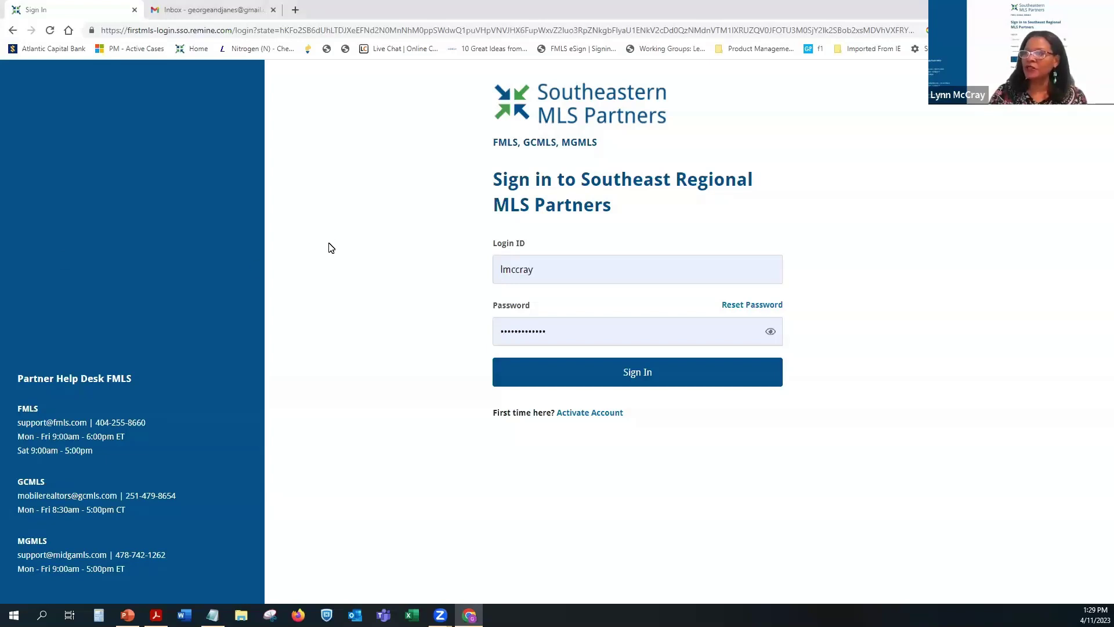
Step: Bring up the workshop slide show and advance it to slide 4, 'What is Remine Add / Edit?'
{"action": "left_click", "coordinate": [132, 610]}
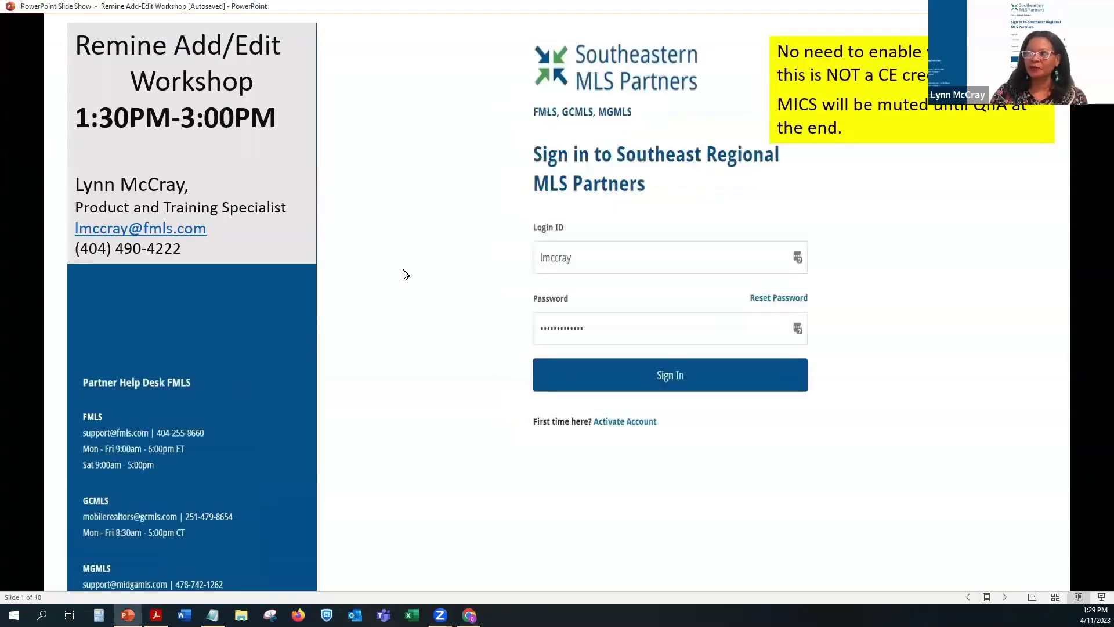
{"action": "key", "text": "Right"}
{"action": "key", "text": "Right"}
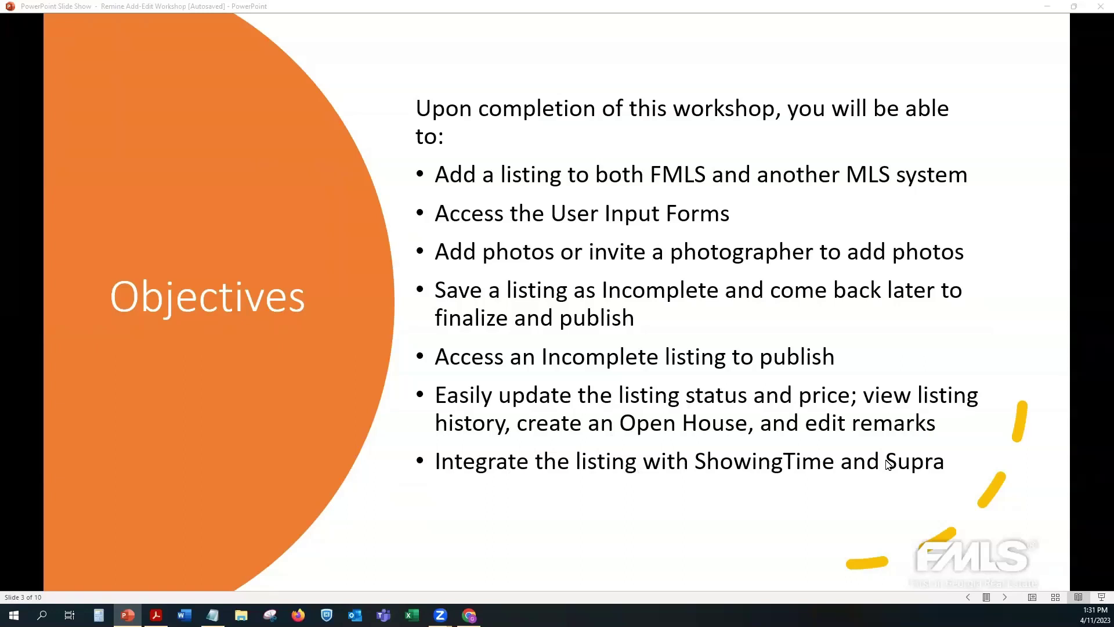
{"action": "left_click", "coordinate": [713, 337]}
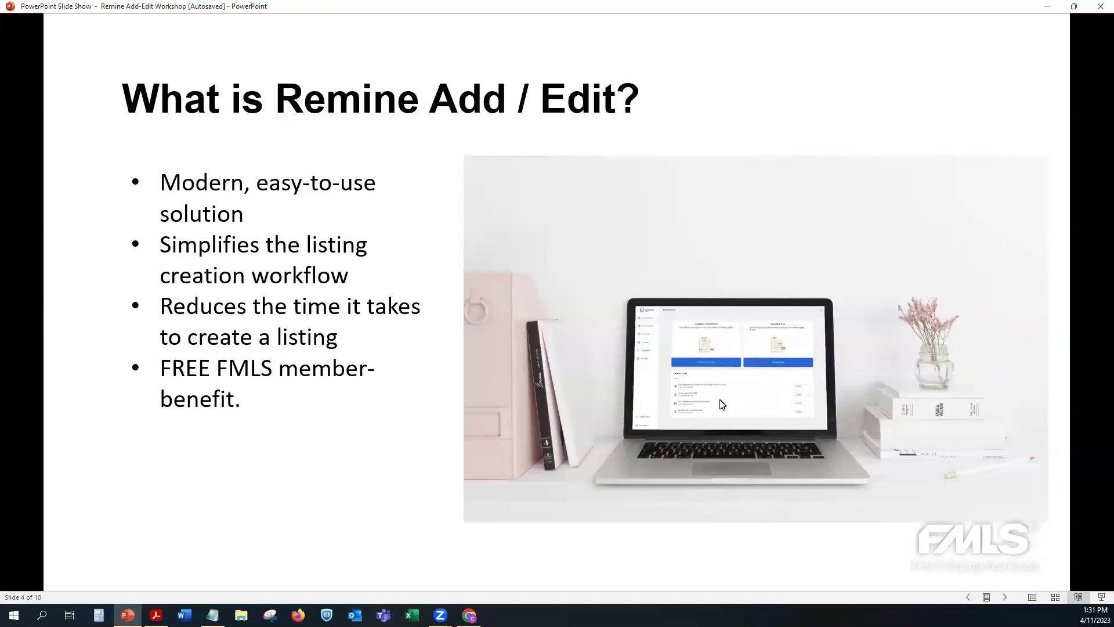
Step: Advance to slide 6, 'Additional MLS Submission', then return to the MLS partners sign-in page in Chrome
{"action": "left_click", "coordinate": [380, 427]}
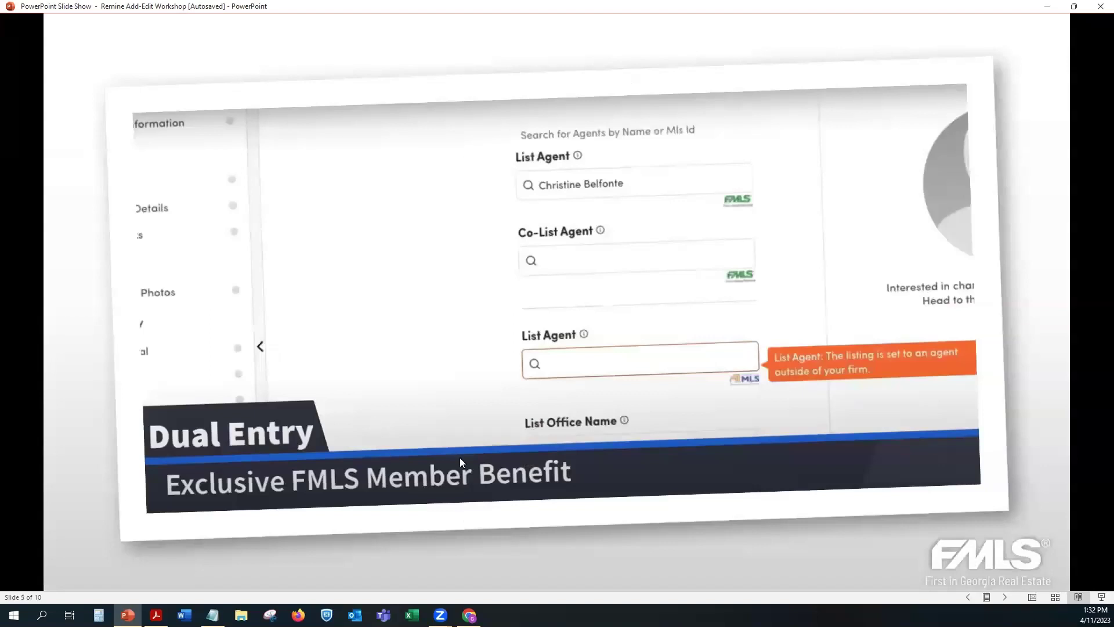
{"action": "left_click", "coordinate": [432, 406]}
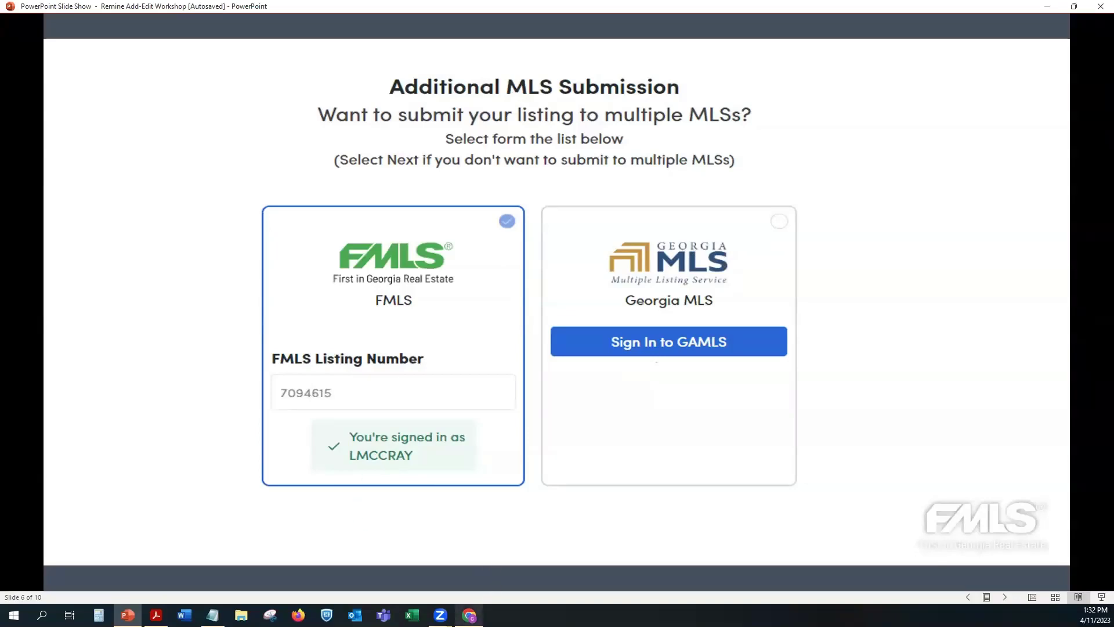
{"action": "left_click", "coordinate": [468, 615]}
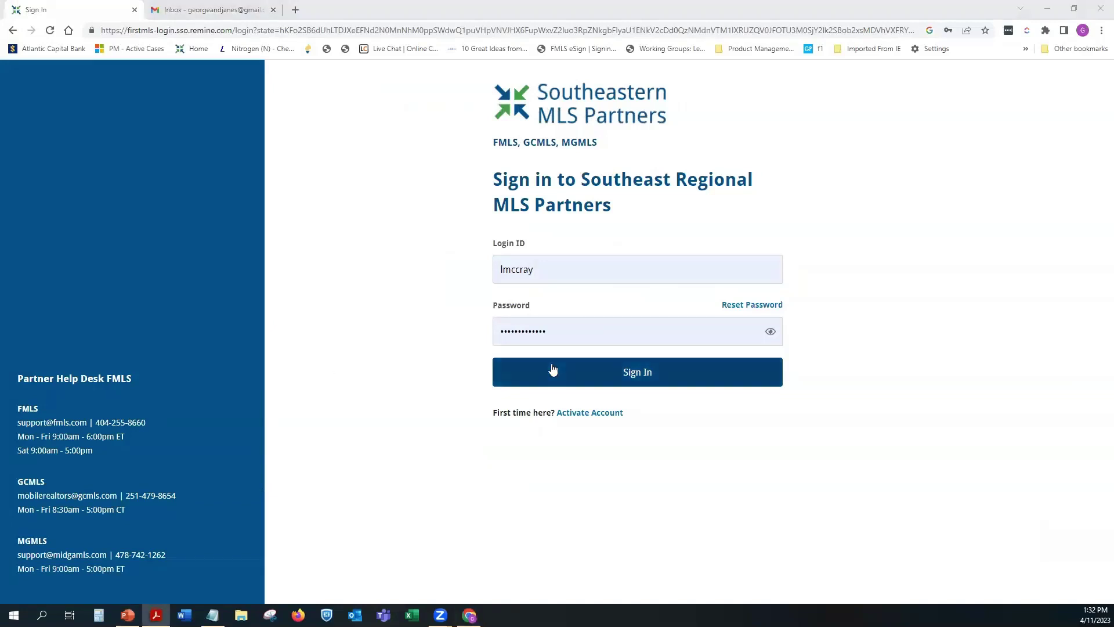
Step: Sign in to the FMLS member site and show the Products dropdown on Member Home
{"action": "left_click", "coordinate": [638, 374]}
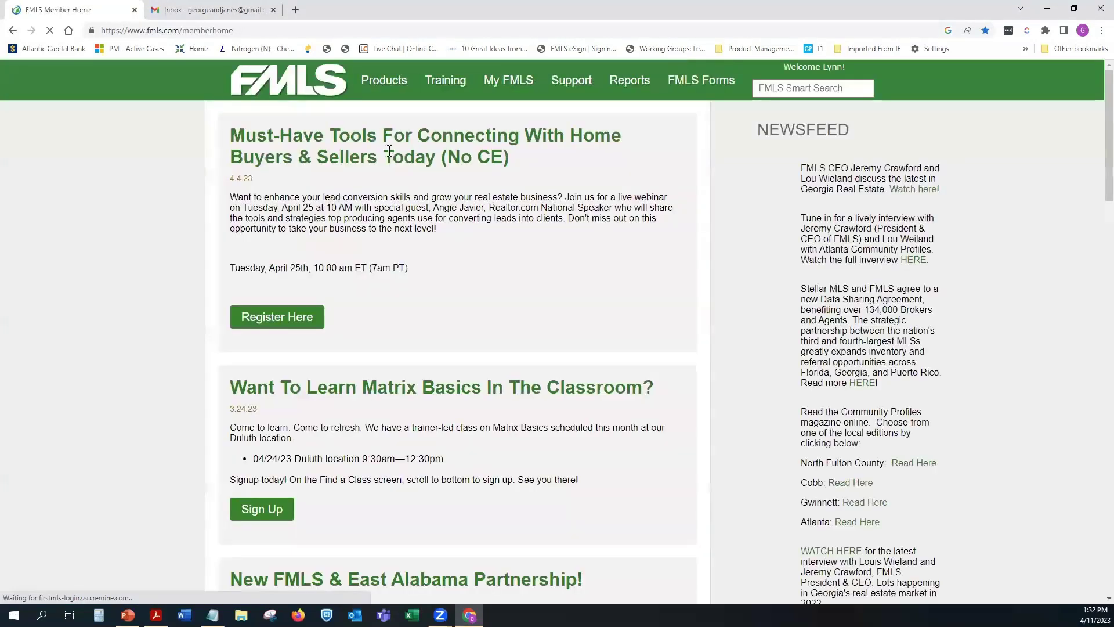
{"action": "mouse_move", "coordinate": [389, 86]}
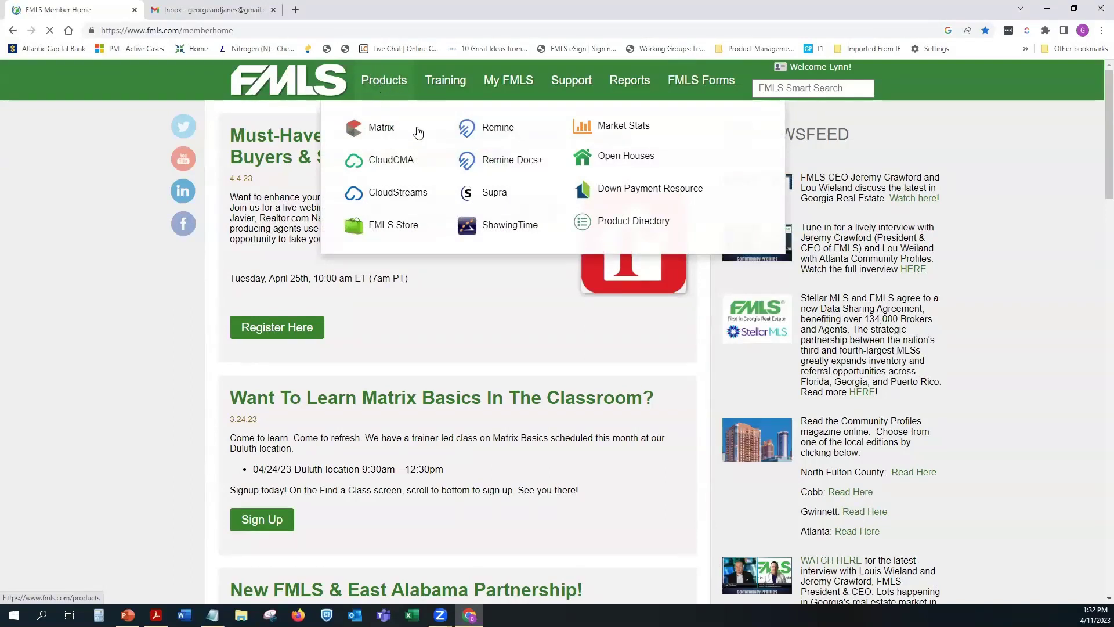
{"action": "left_click", "coordinate": [492, 133]}
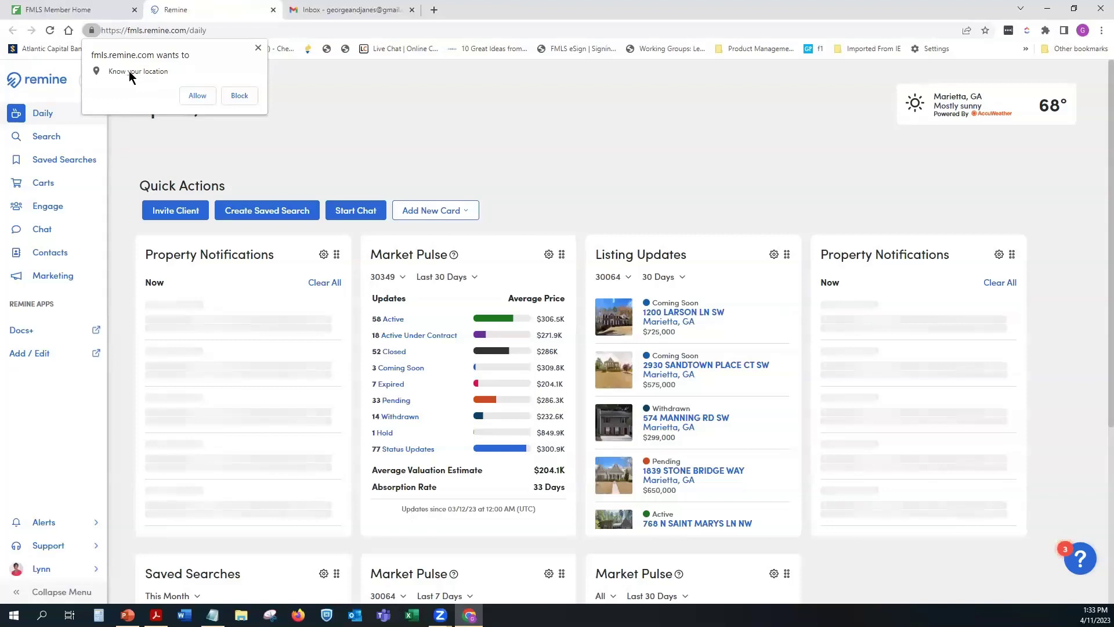
{"action": "left_click", "coordinate": [195, 100]}
{"action": "left_click", "coordinate": [195, 100]}
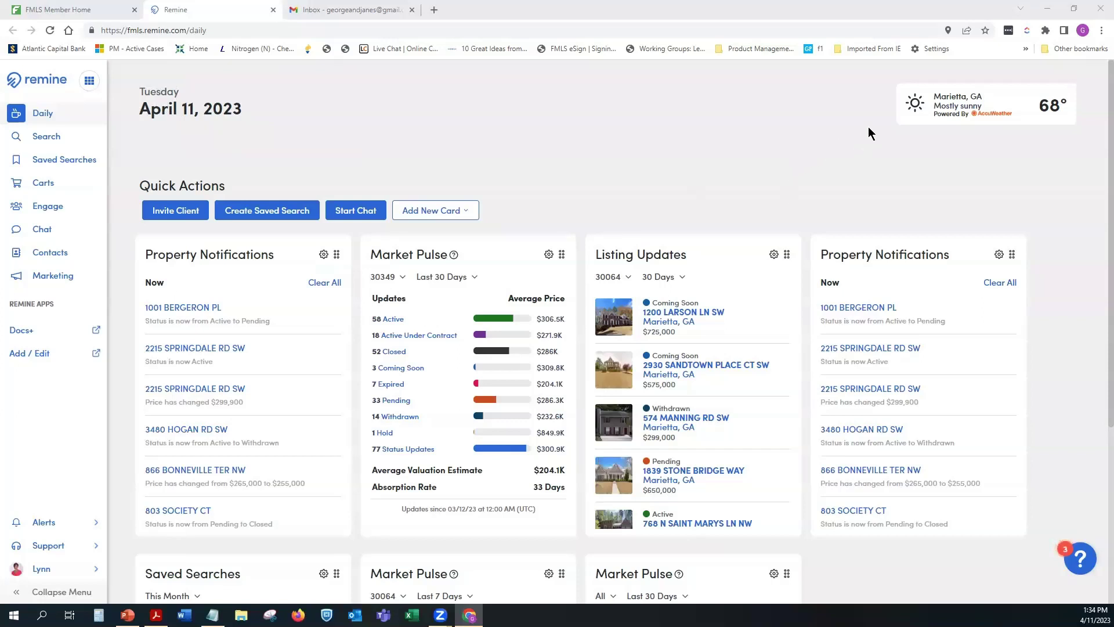
{"action": "left_click", "coordinate": [948, 103]}
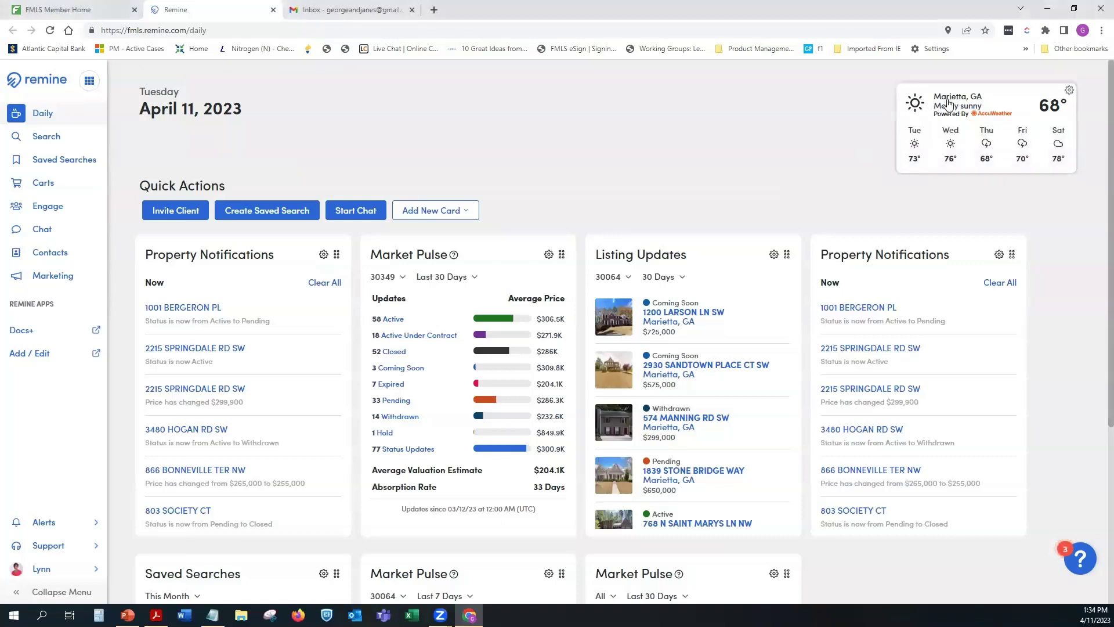
{"action": "left_click", "coordinate": [1070, 93]}
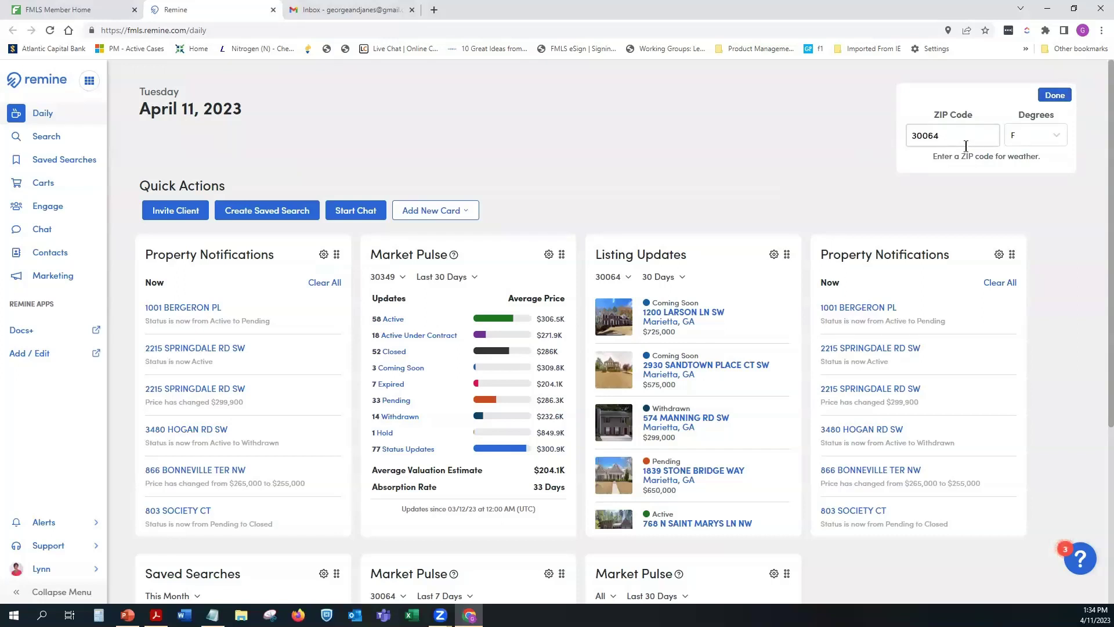
{"action": "left_click", "coordinate": [1055, 95]}
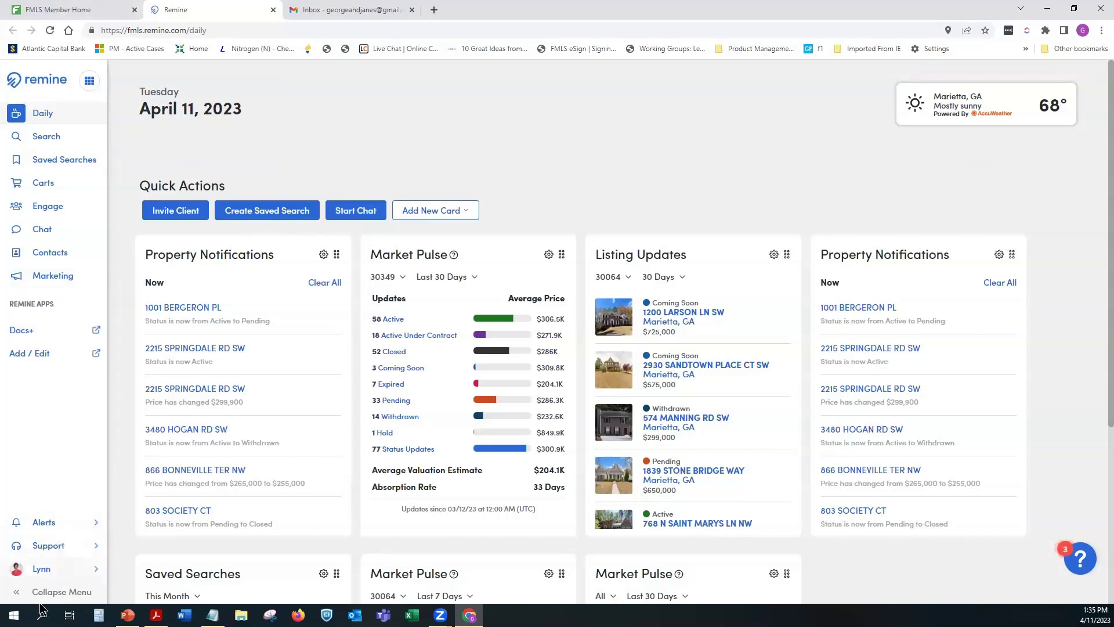
{"action": "left_click", "coordinate": [53, 592]}
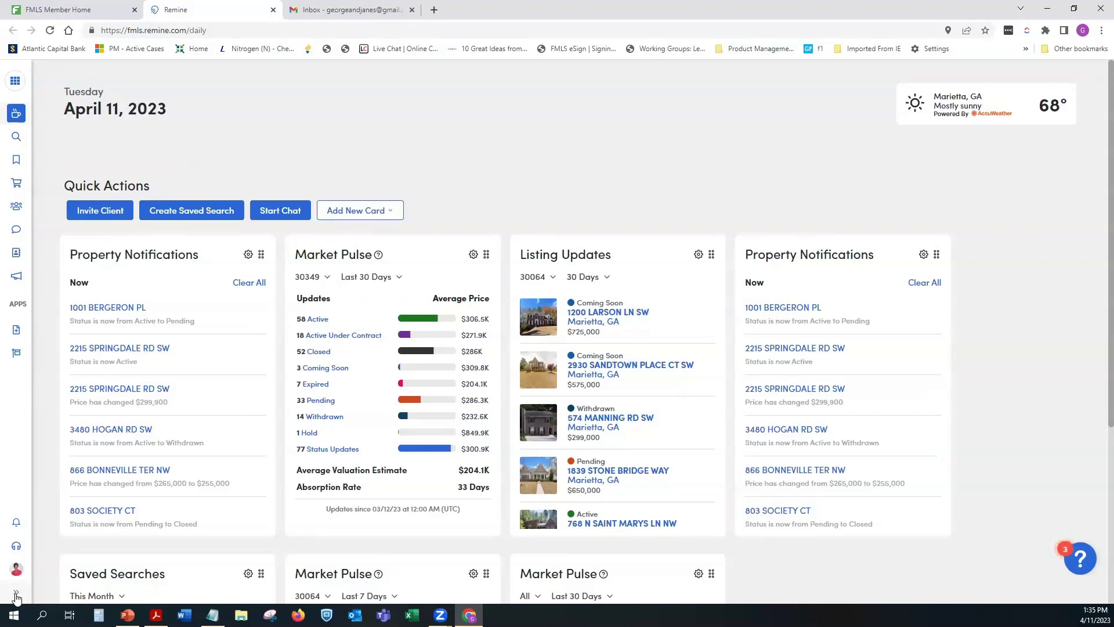
{"action": "left_click", "coordinate": [14, 595]}
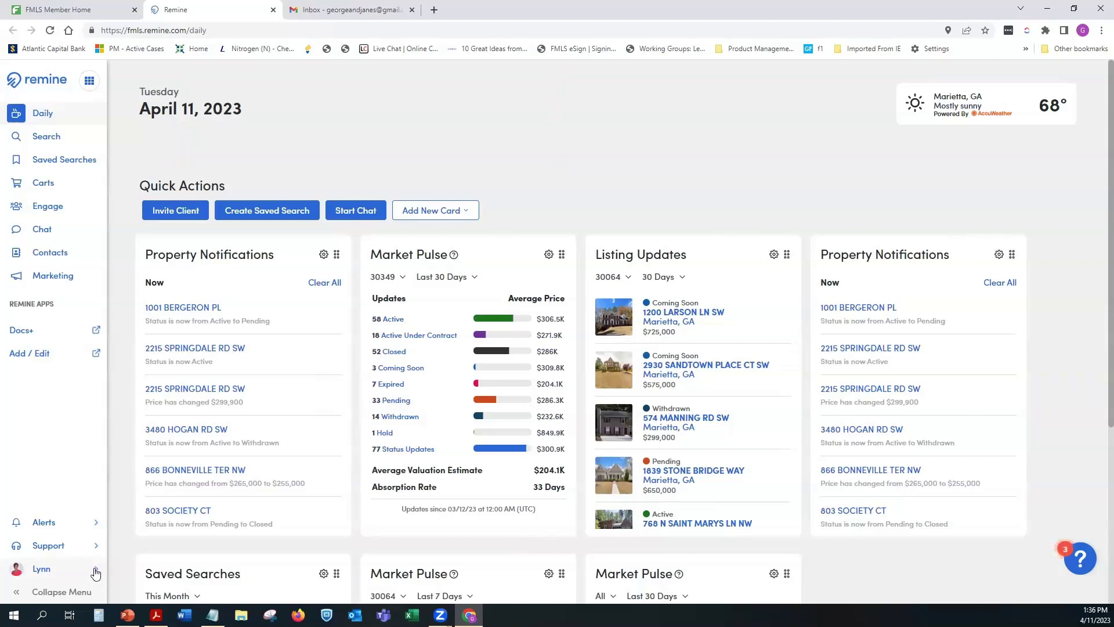
{"action": "left_click", "coordinate": [95, 572]}
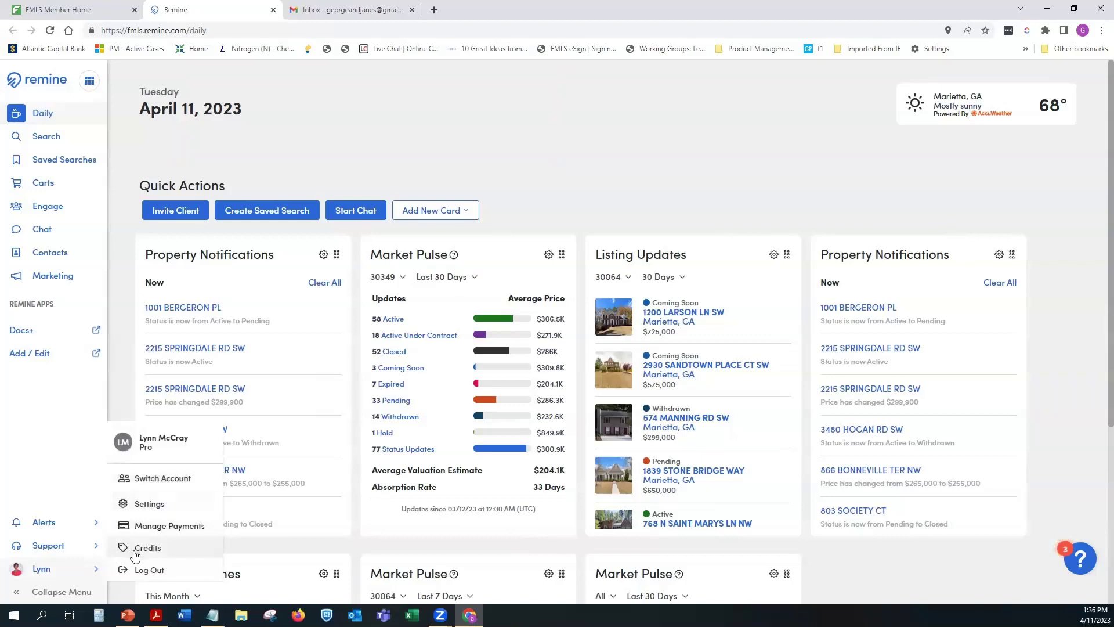
Step: Choose Settings from the user-name menu to show the profile page, then dismiss the menu
{"action": "left_click", "coordinate": [148, 504]}
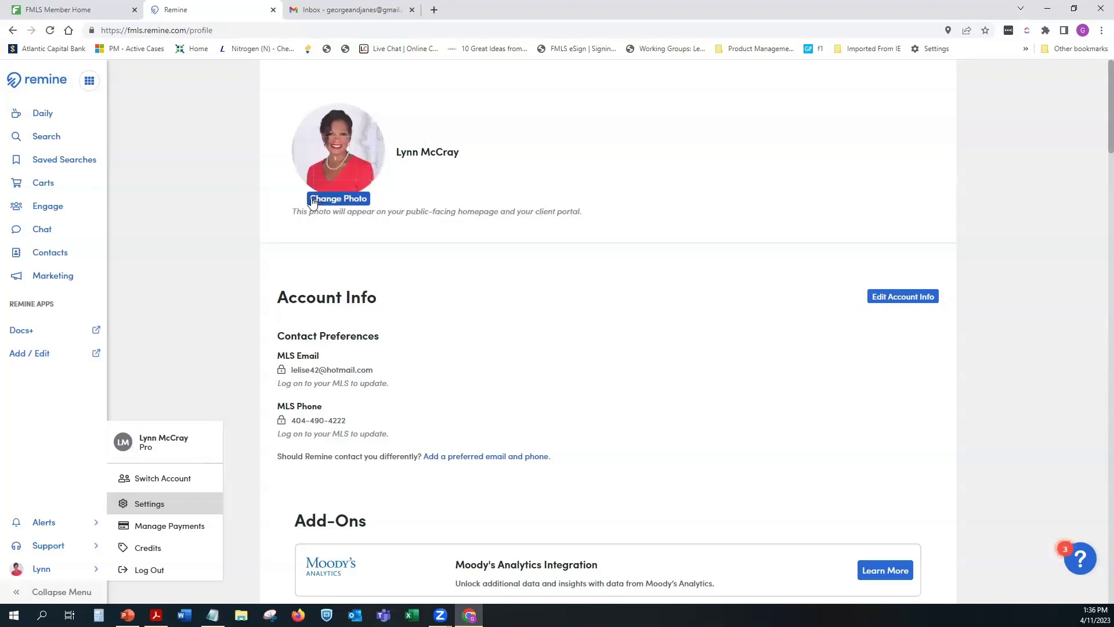
{"action": "left_click", "coordinate": [36, 422]}
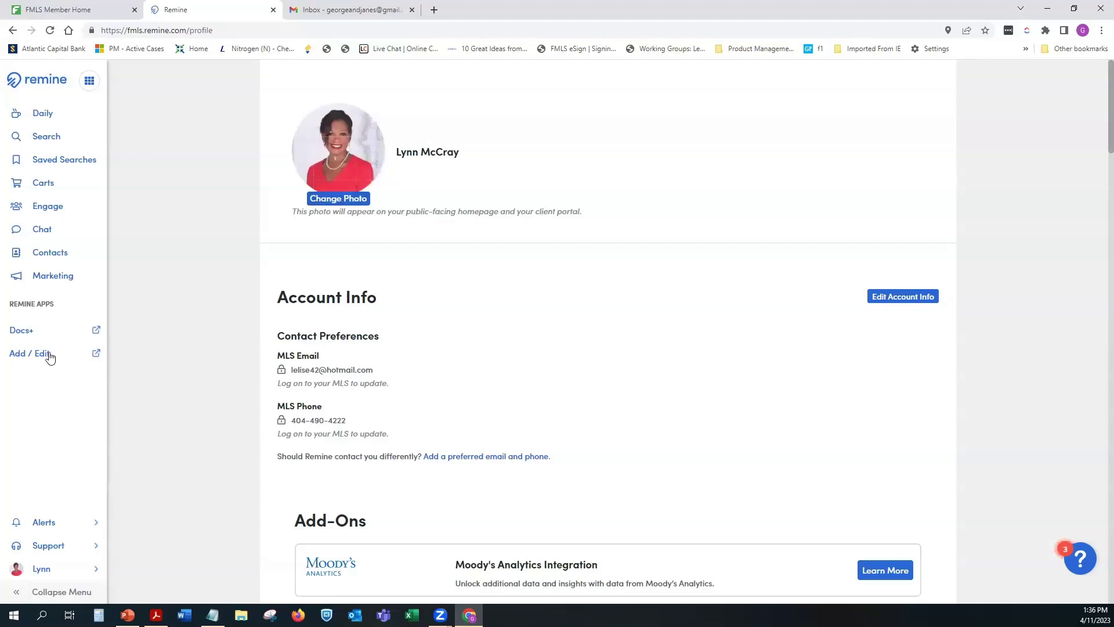
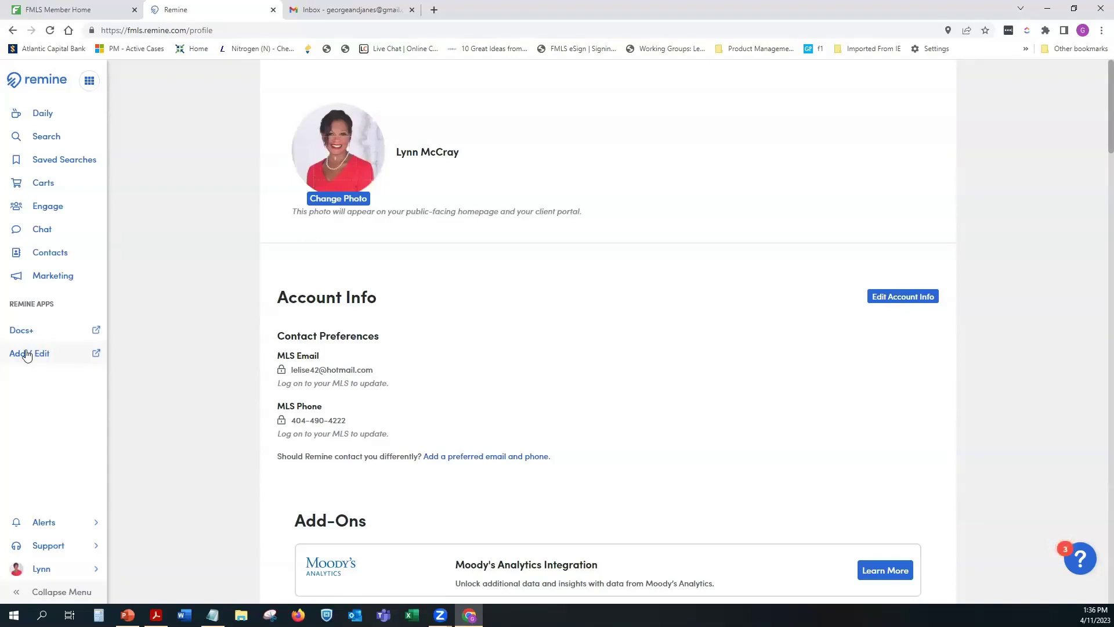
Step: Open Remine's FMLS Add/Edit listings dashboard from the sidebar in a new tab
{"action": "left_click", "coordinate": [27, 354]}
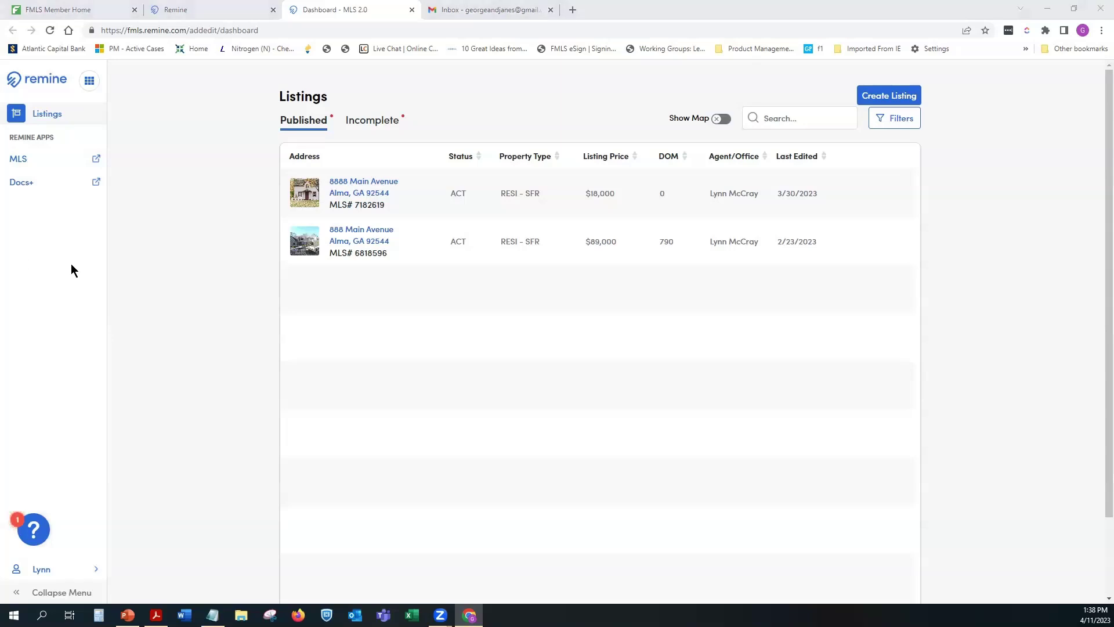
{"action": "left_click", "coordinate": [227, 8]}
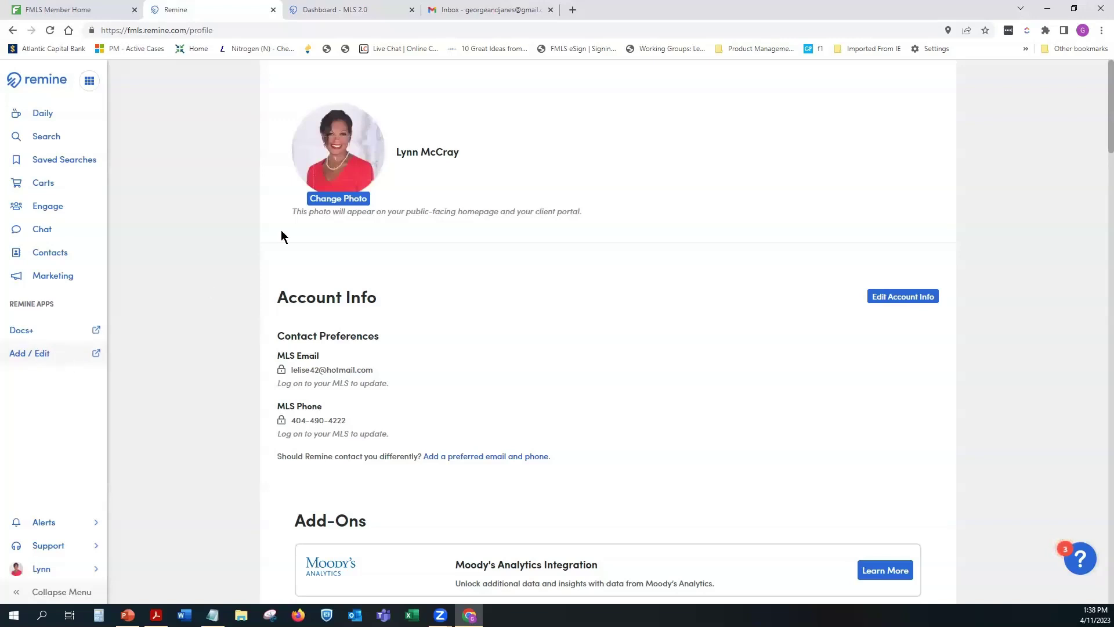
{"action": "left_click", "coordinate": [368, 10]}
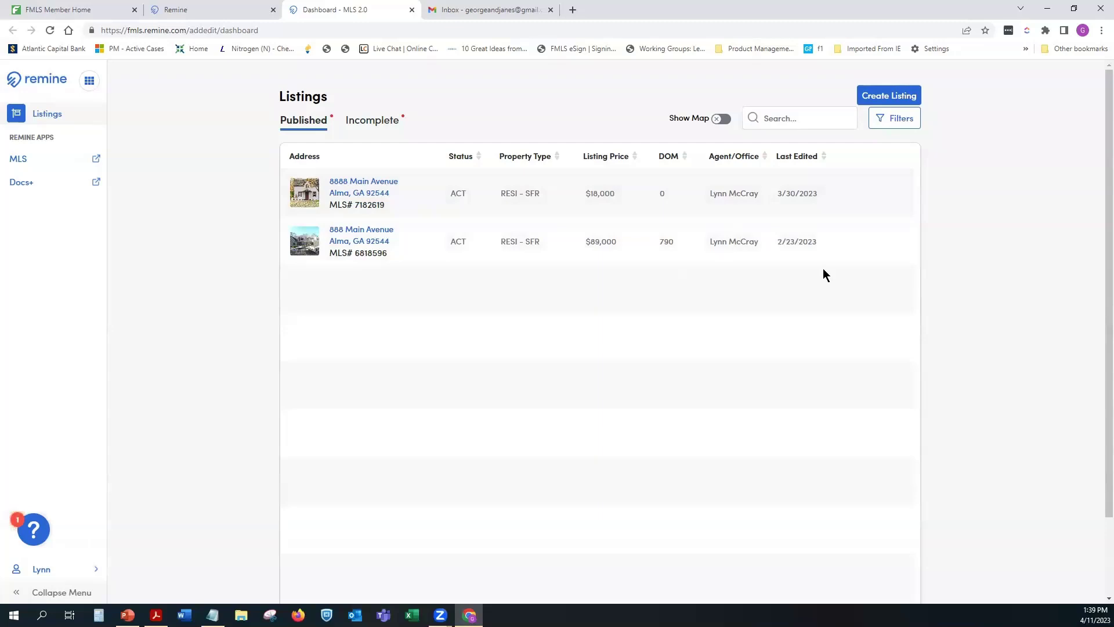
{"action": "left_click", "coordinate": [371, 128]}
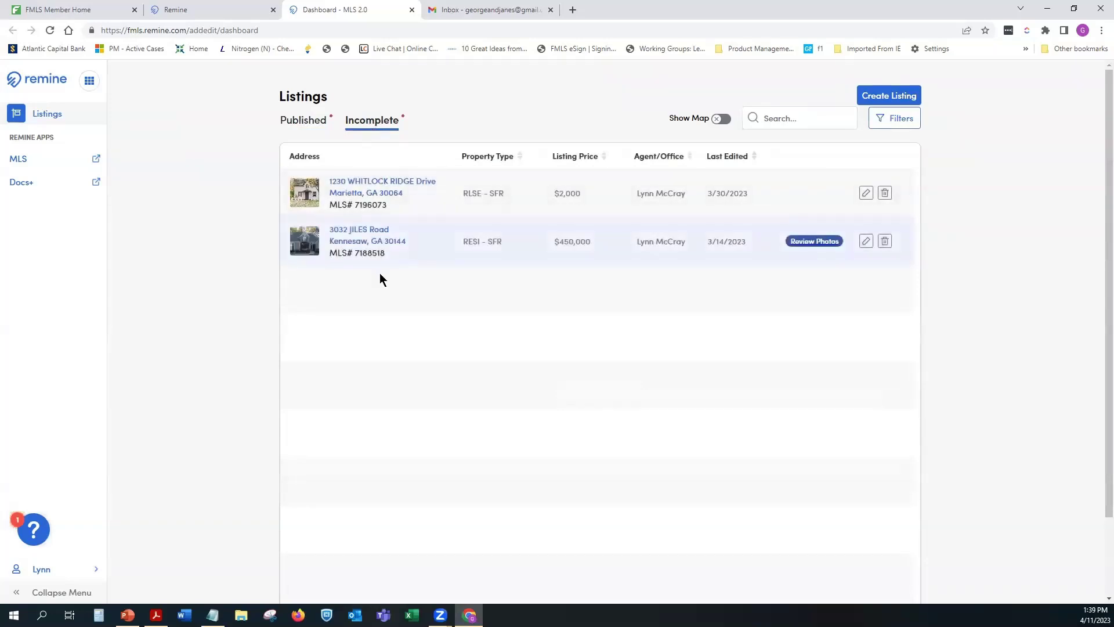
{"action": "left_click", "coordinate": [288, 126]}
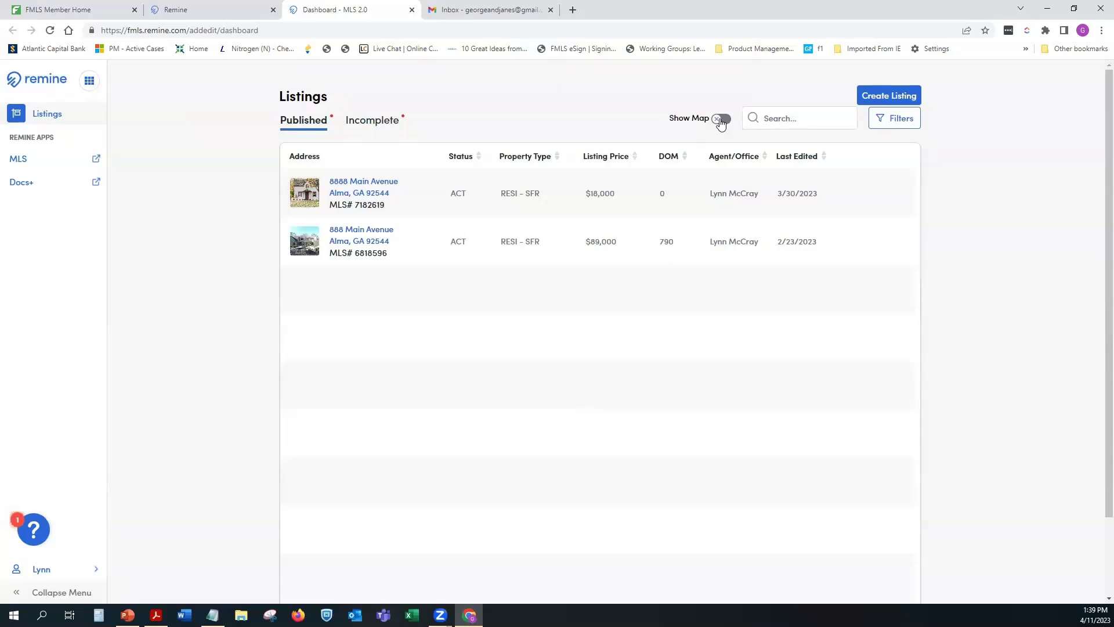
{"action": "left_click", "coordinate": [721, 119]}
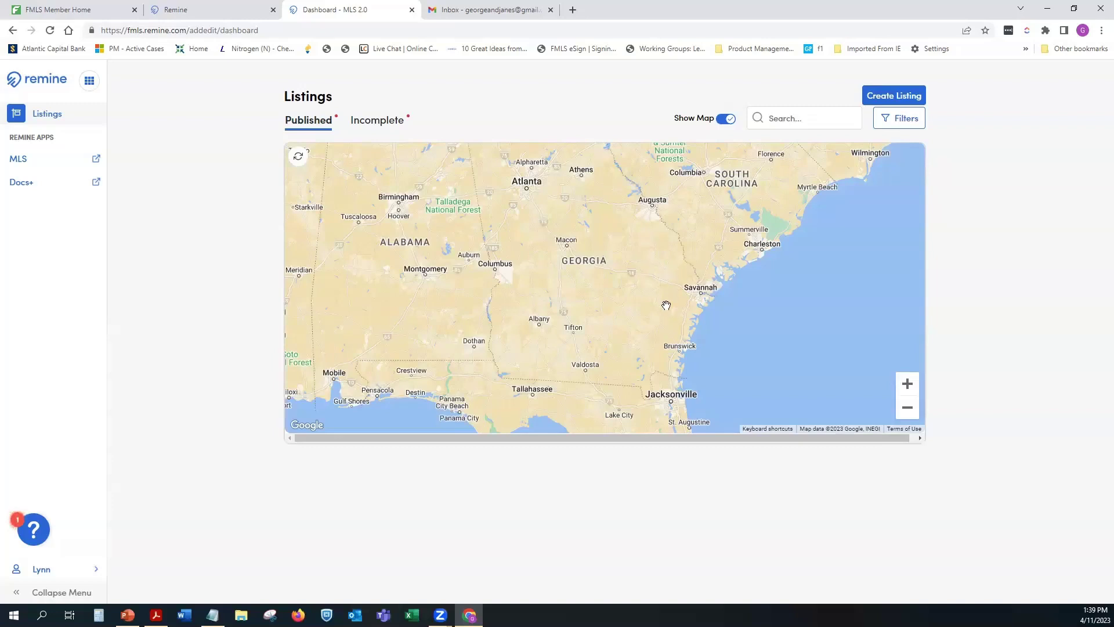
{"action": "left_click_drag", "start_coordinate": [591, 254], "coordinate": [617, 273]}
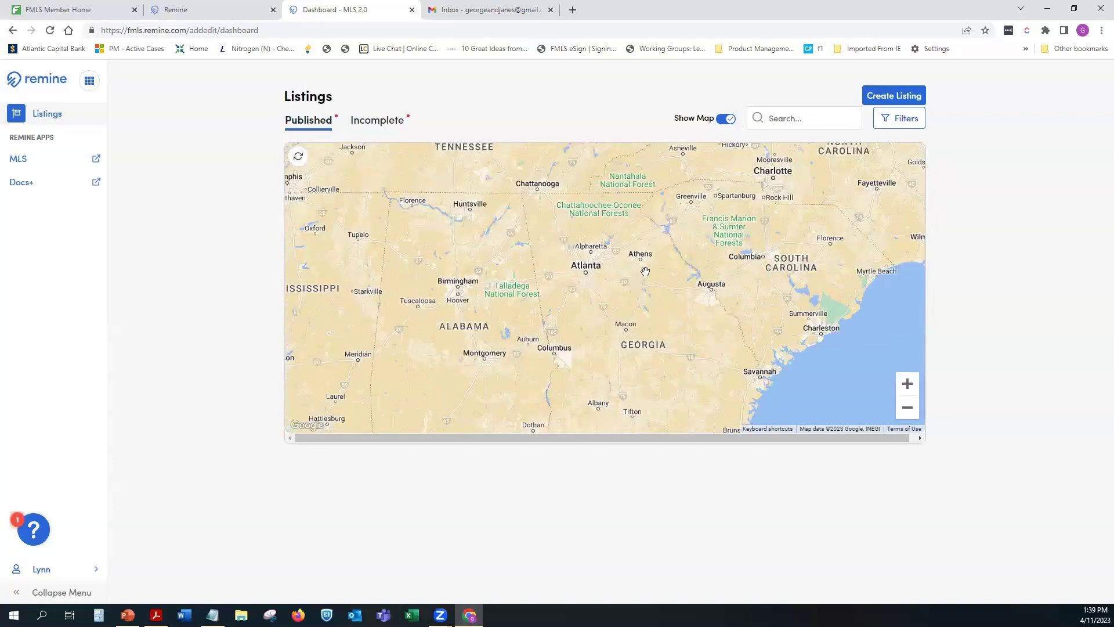
{"action": "left_click", "coordinate": [727, 120]}
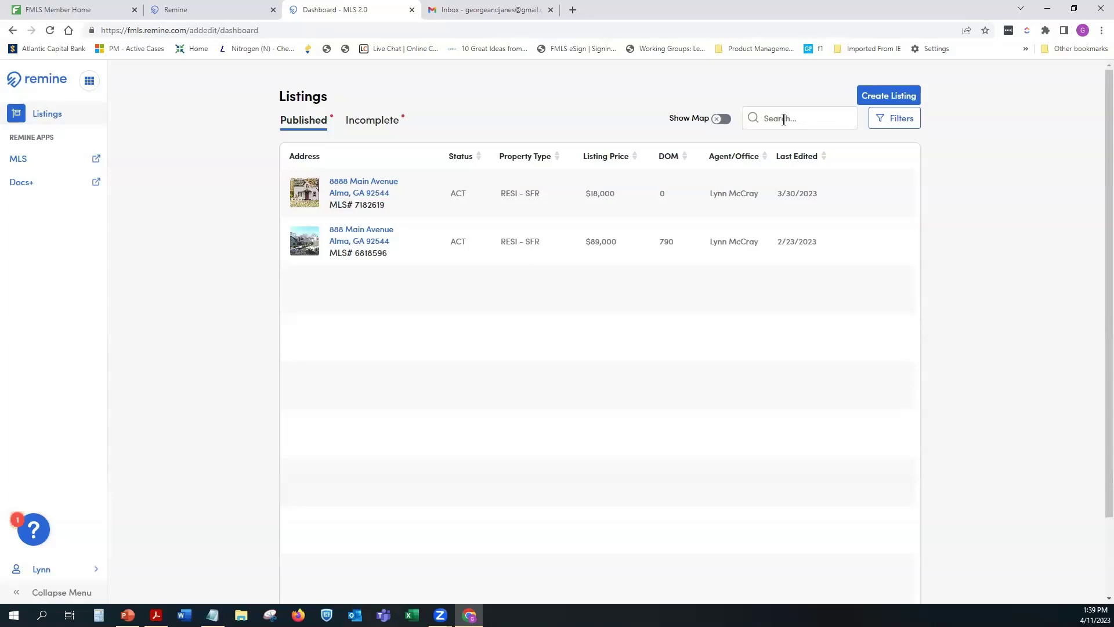
{"action": "left_click", "coordinate": [782, 119]}
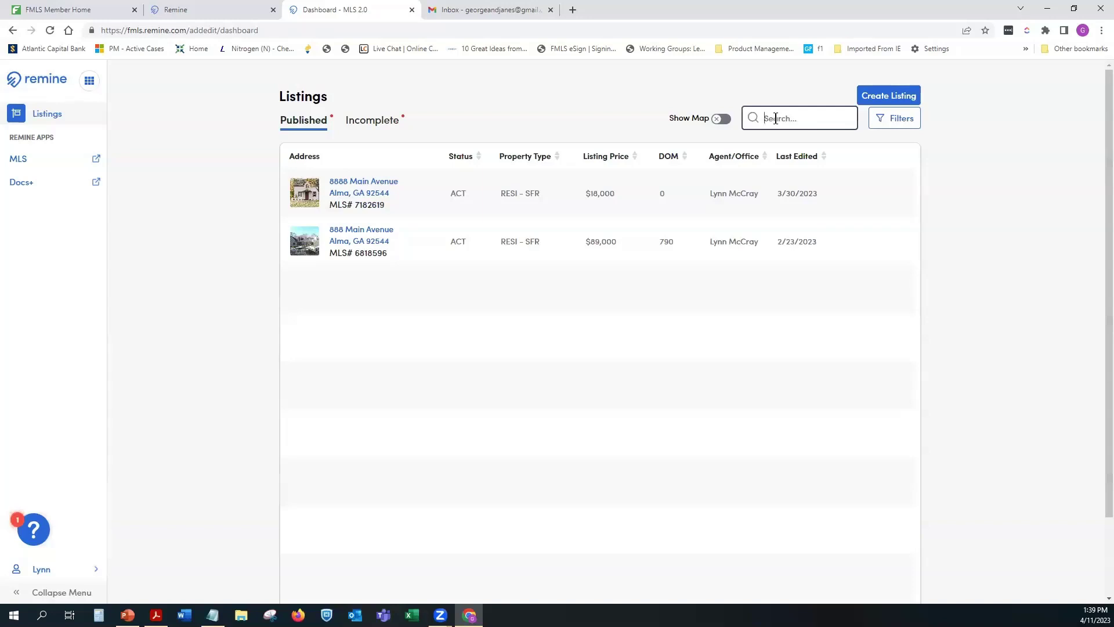
{"action": "type", "text": "888"}
{"action": "key", "text": "BackSpace"}
{"action": "key", "text": "BackSpace"}
{"action": "type", "text": "Main"}
{"action": "key", "text": "BackSpace"}
{"action": "key", "text": "BackSpace"}
{"action": "key", "text": "BackSpace"}
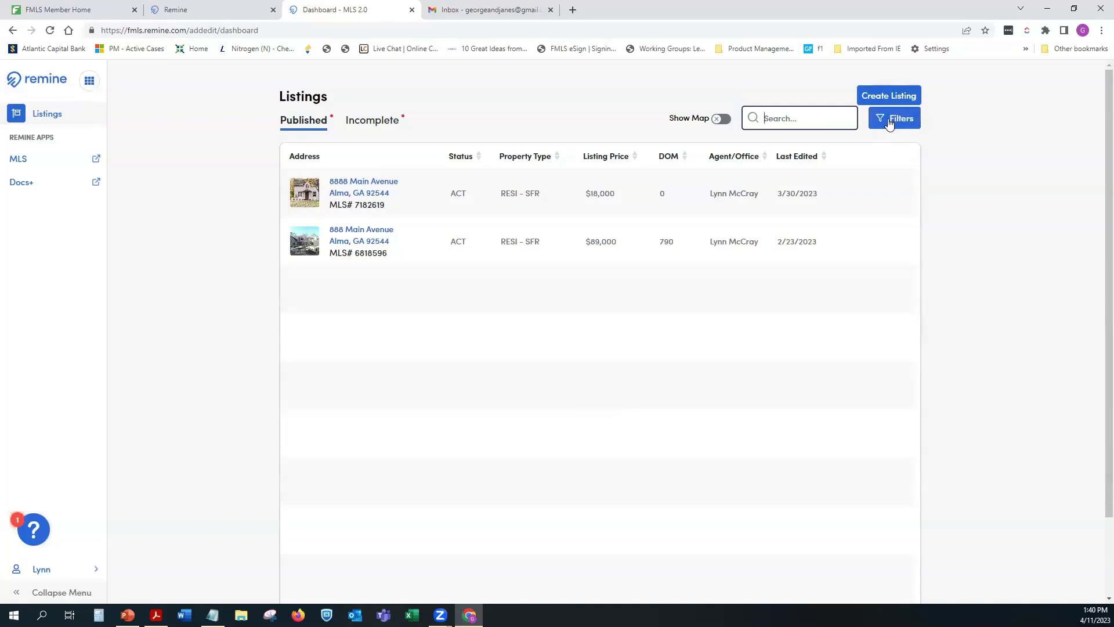
Step: Review the Status, Off-Market Timeframe and Source filters, keeping Active and My Listings, and apply
{"action": "left_click", "coordinate": [889, 123]}
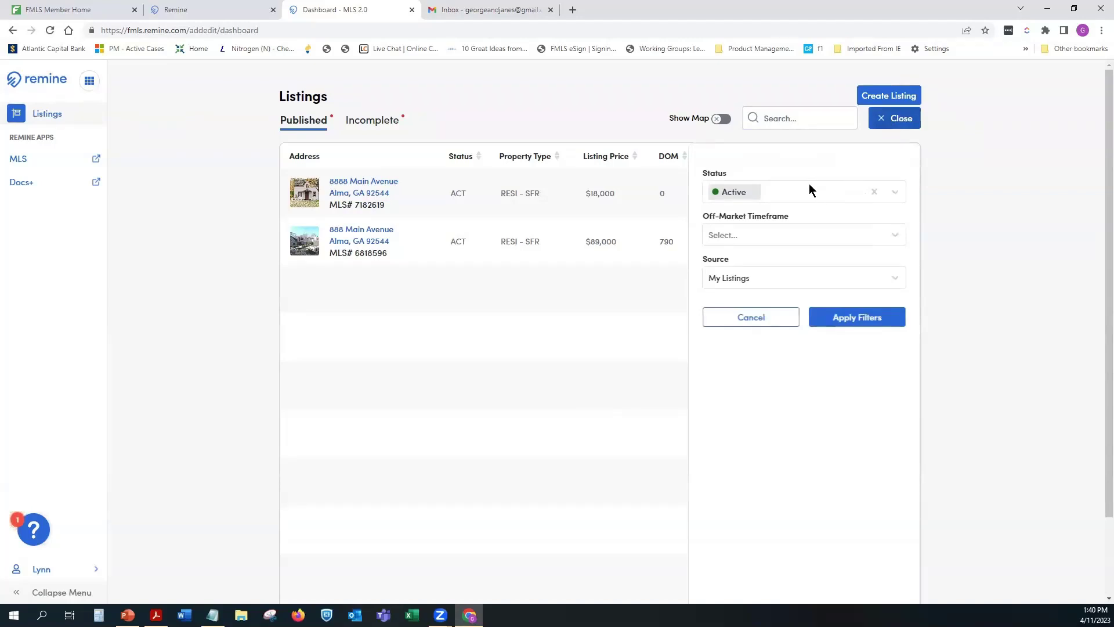
{"action": "left_click", "coordinate": [895, 192]}
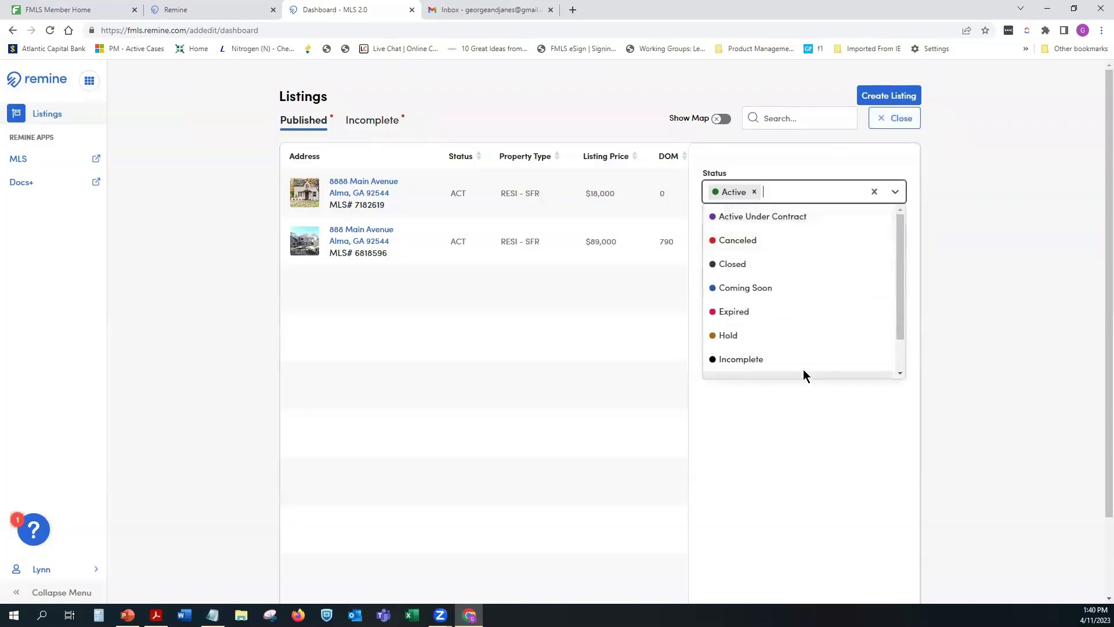
{"action": "left_click", "coordinate": [811, 156]}
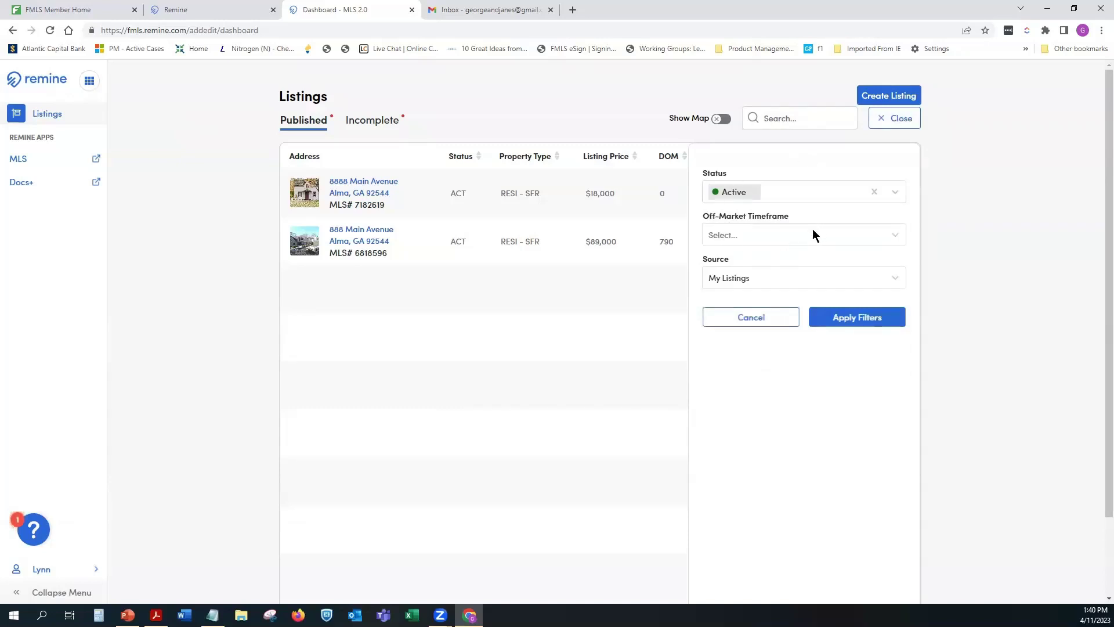
{"action": "left_click", "coordinate": [885, 235]}
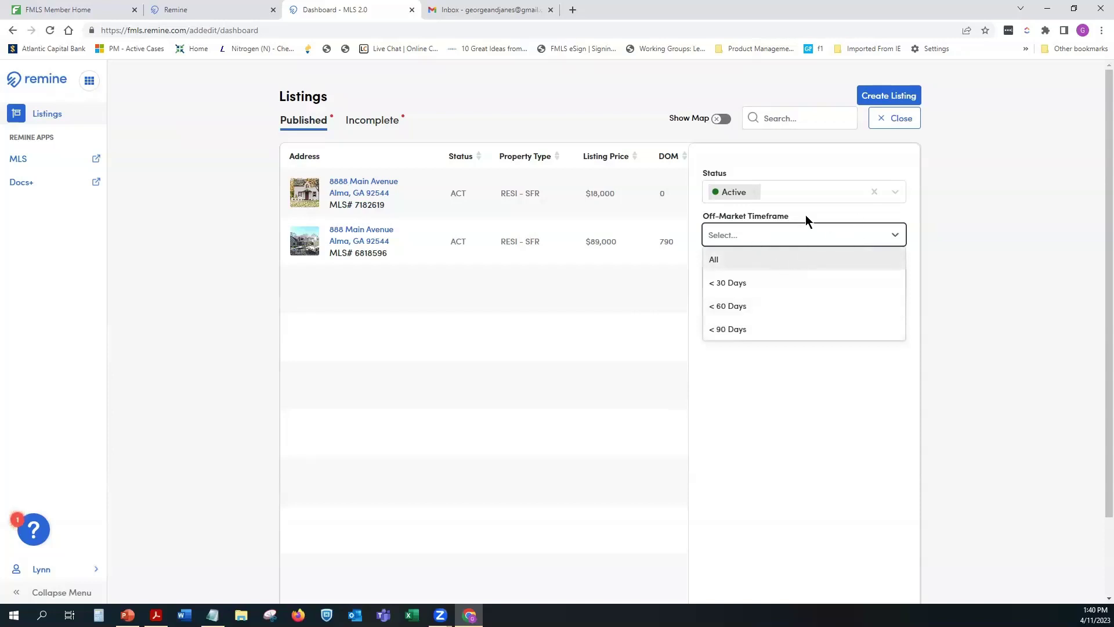
{"action": "left_click", "coordinate": [824, 214]}
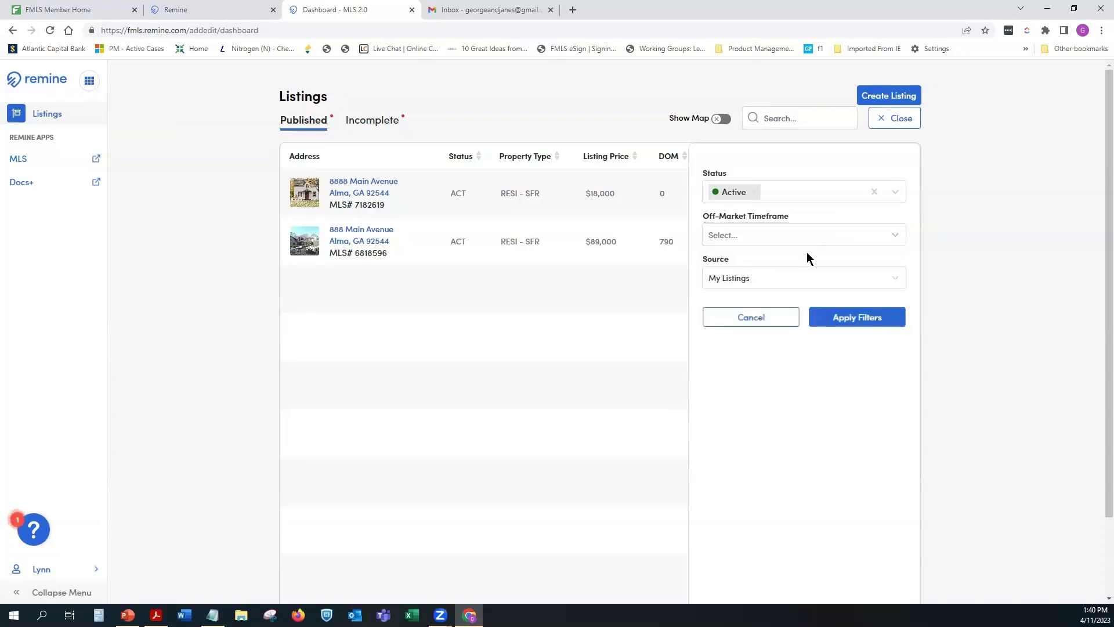
{"action": "left_click", "coordinate": [859, 277]}
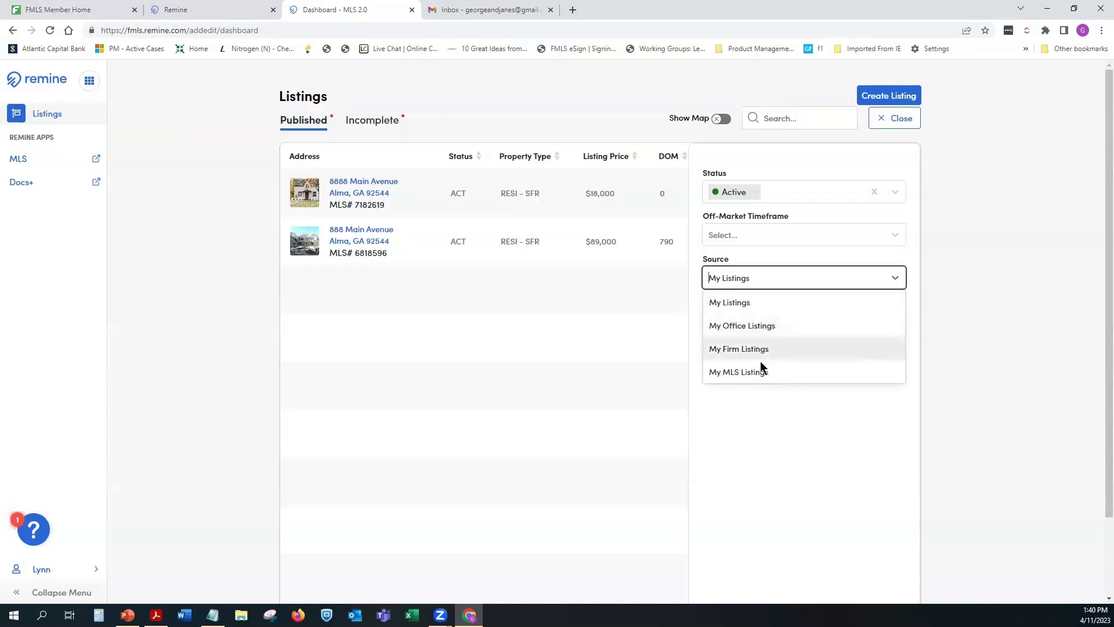
{"action": "left_click", "coordinate": [848, 255]}
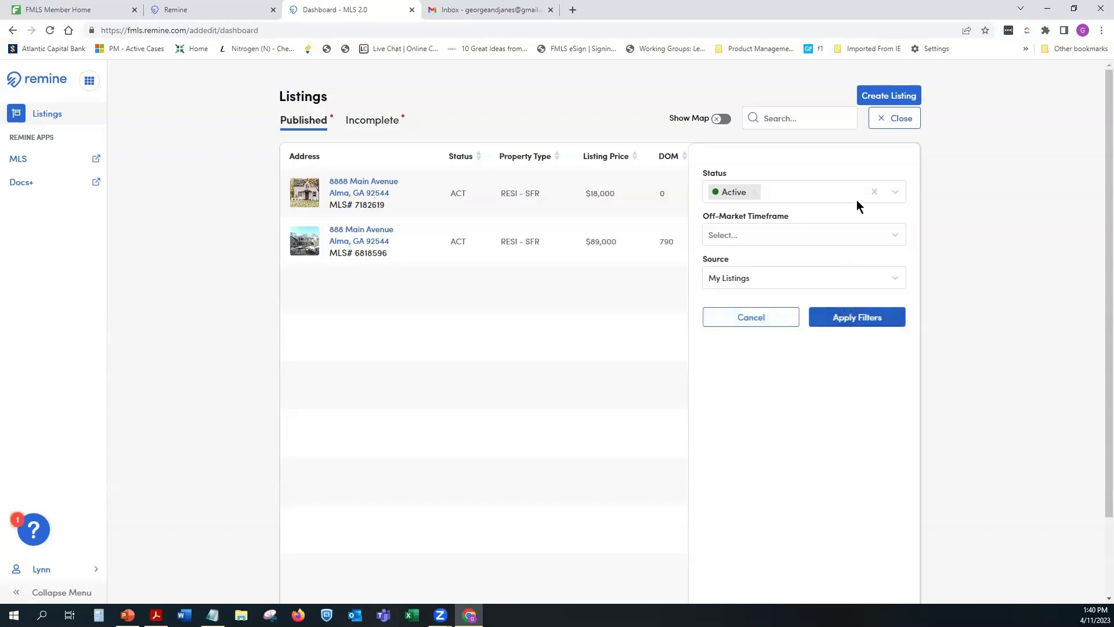
{"action": "left_click", "coordinate": [850, 319]}
Step: Close the filter panel to show the two active Alma, GA listings
{"action": "left_click", "coordinate": [729, 323]}
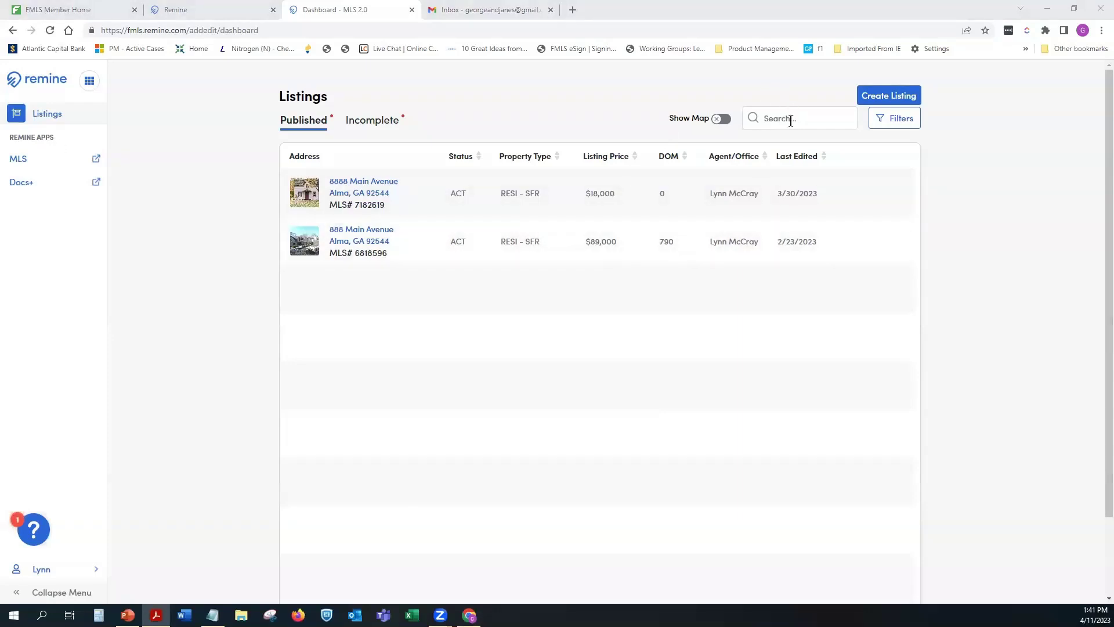
Step: Start a new listing, tick Georgia MLS, then dismiss its sign-in prompt, leaving only FMLS
{"action": "left_click", "coordinate": [897, 99]}
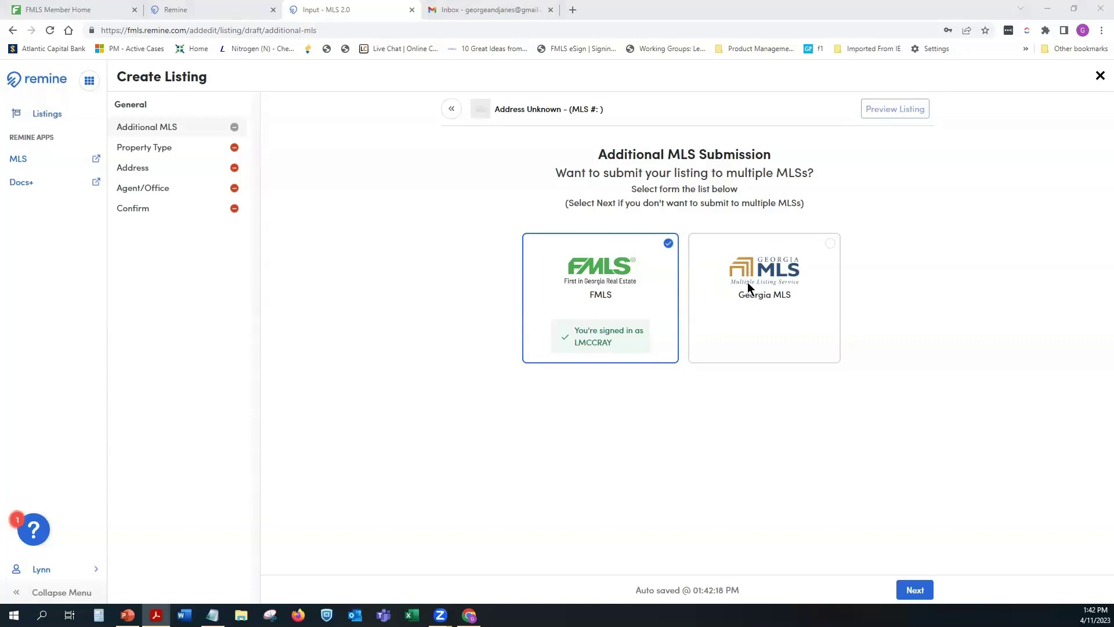
{"action": "left_click", "coordinate": [832, 244]}
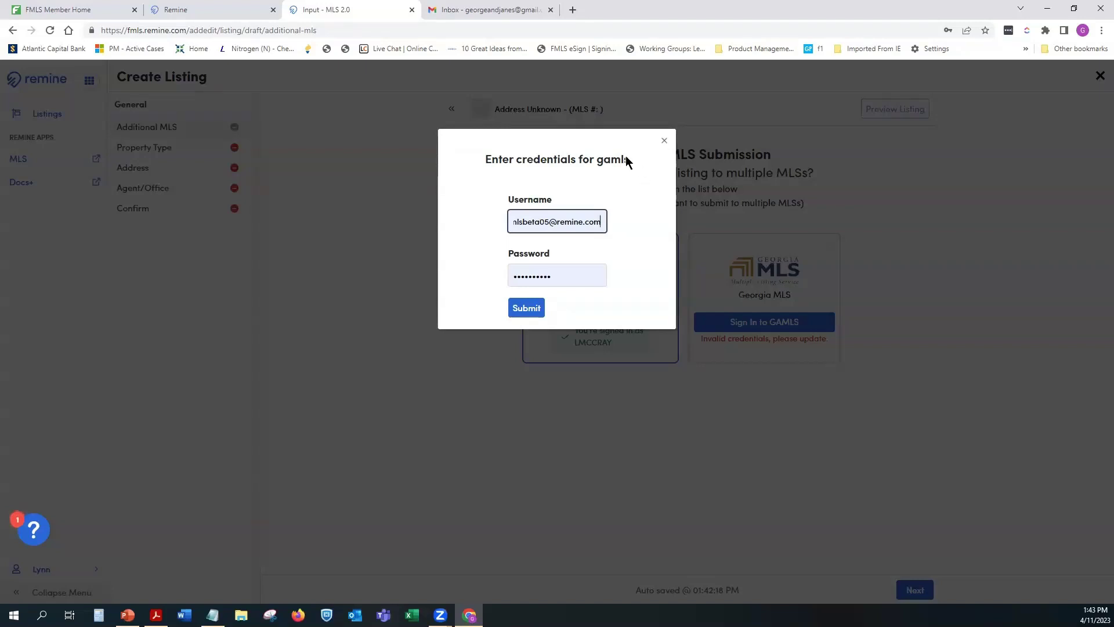
{"action": "left_click", "coordinate": [665, 146]}
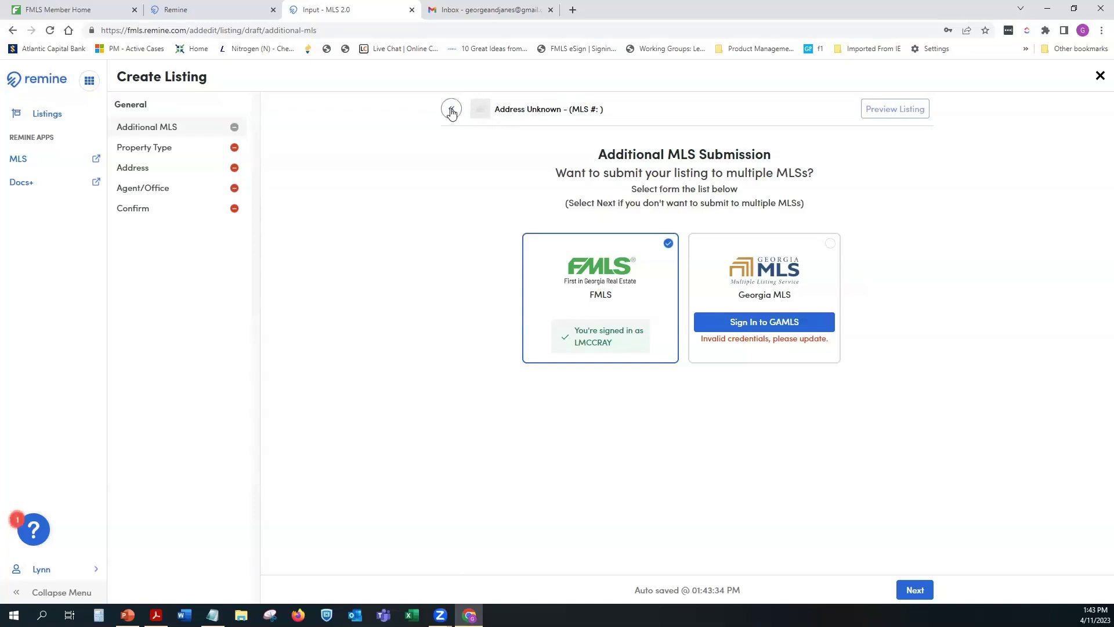
{"action": "left_click", "coordinate": [451, 110]}
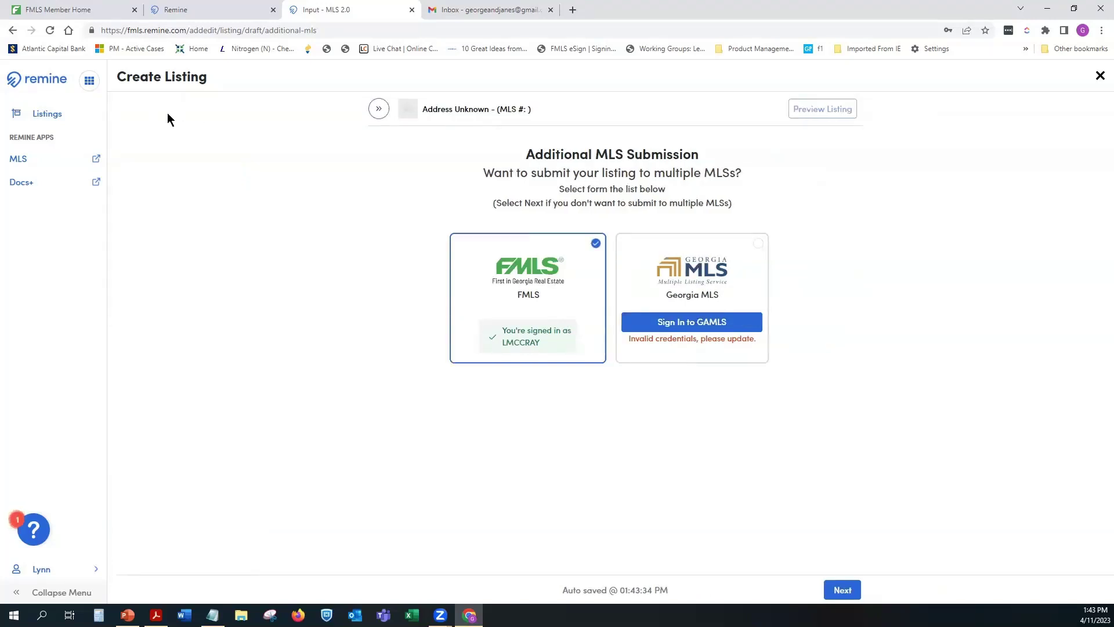
{"action": "left_click", "coordinate": [379, 110]}
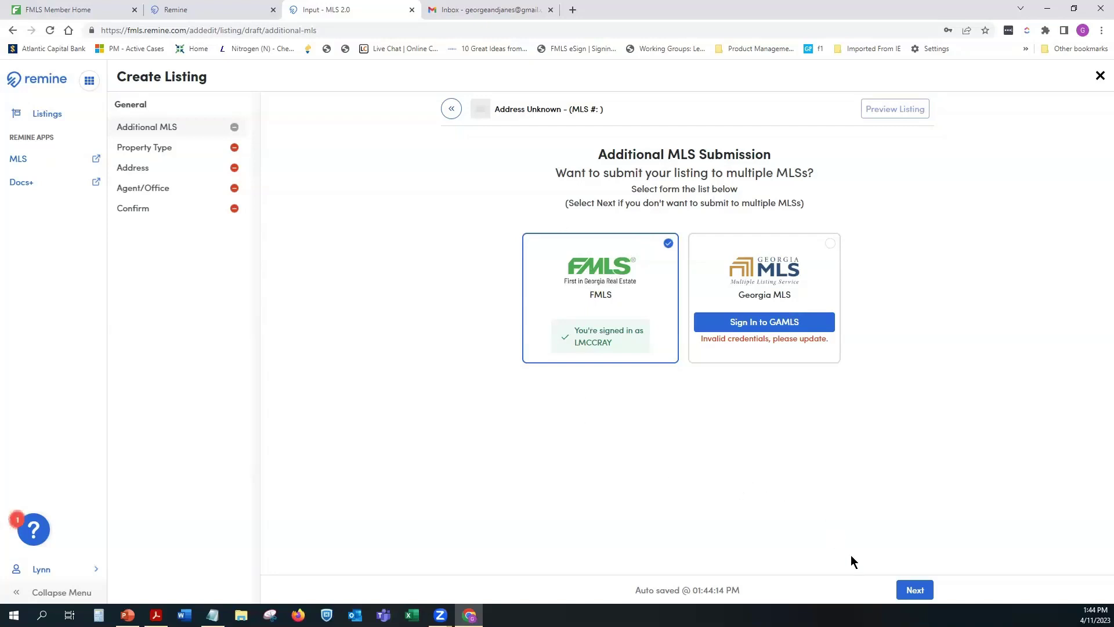
{"action": "left_click", "coordinate": [915, 590]}
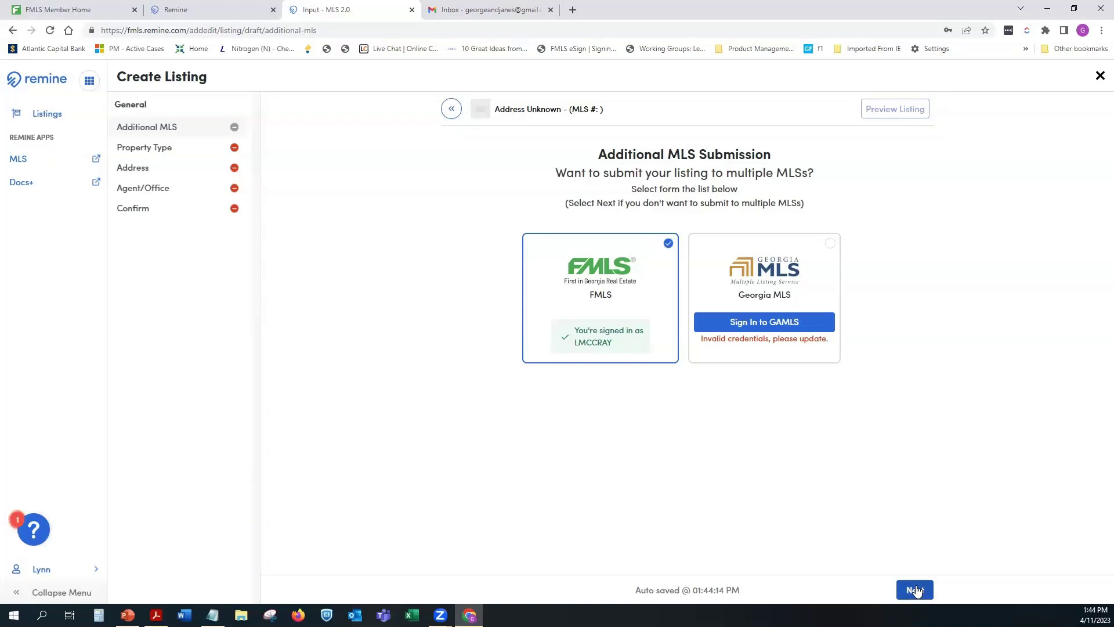
Step: Advance to Property Type and set Property to Residential Detached and Registered to No
{"action": "left_click", "coordinate": [916, 591]}
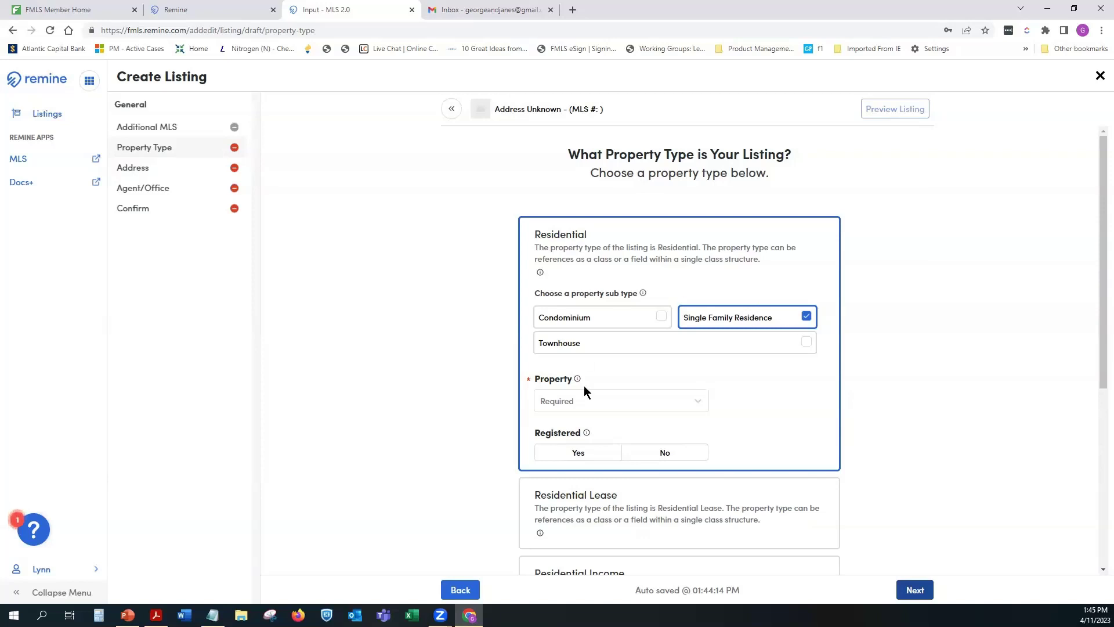
{"action": "left_click", "coordinate": [697, 403]}
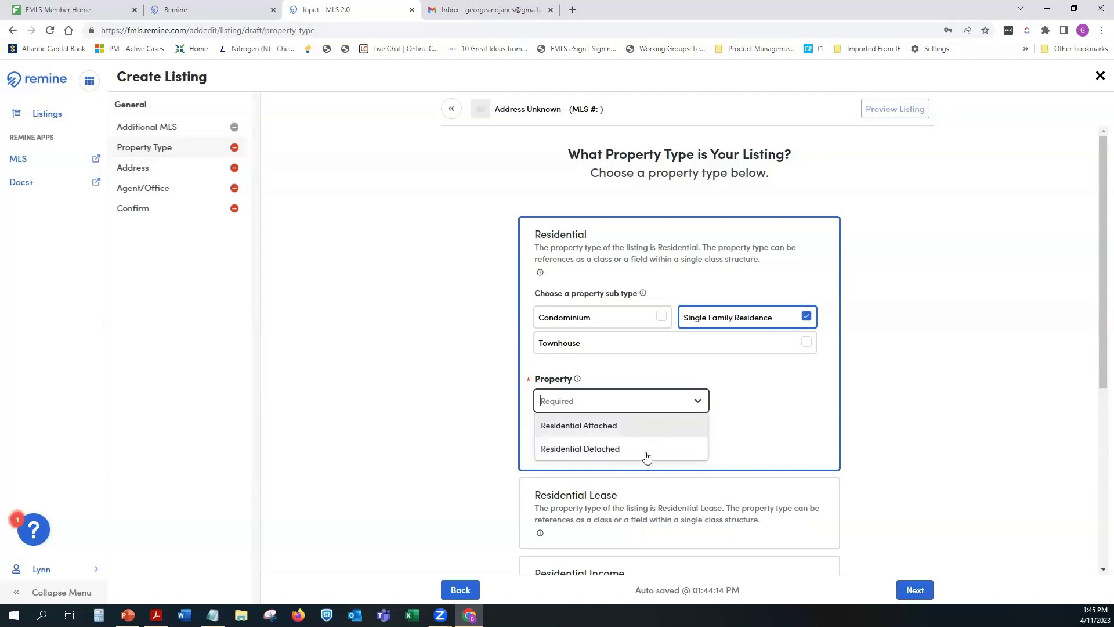
{"action": "left_click", "coordinate": [644, 450]}
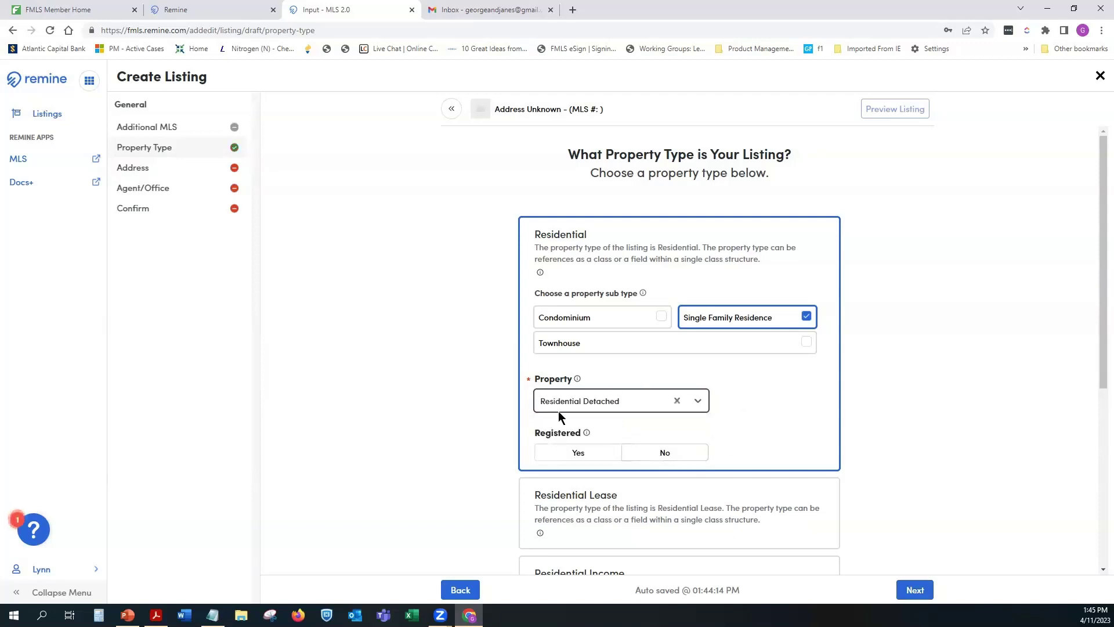
{"action": "left_click", "coordinate": [654, 451]}
{"action": "key", "text": "alt+Tab"}
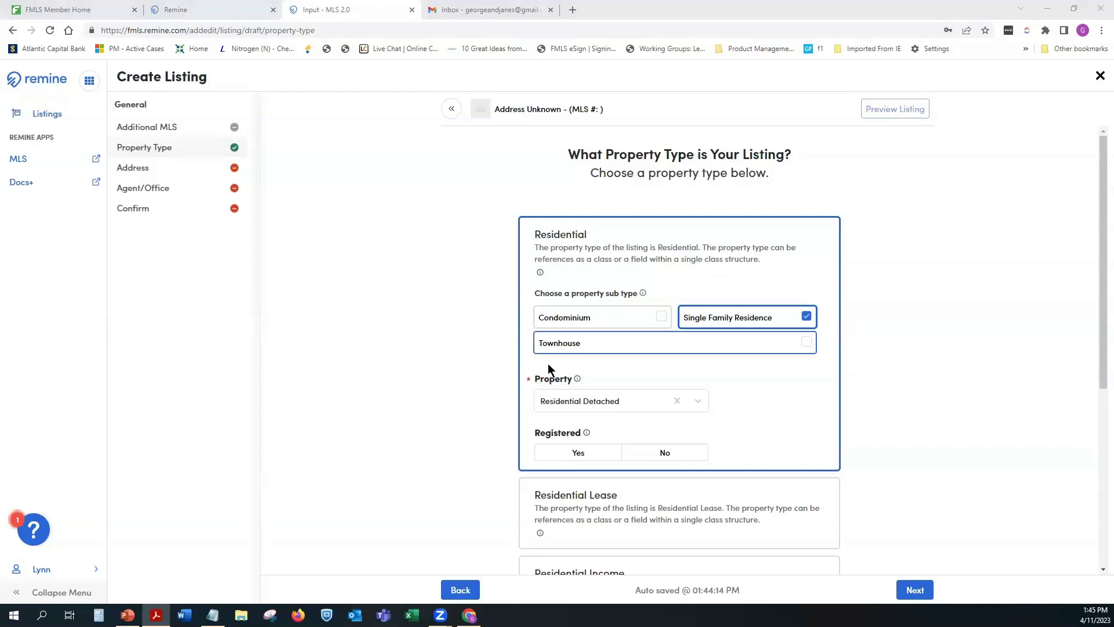
Step: Try Registered Yes and accept the agreement warning, then set Agreement and Registered back to No
{"action": "left_click", "coordinate": [600, 451]}
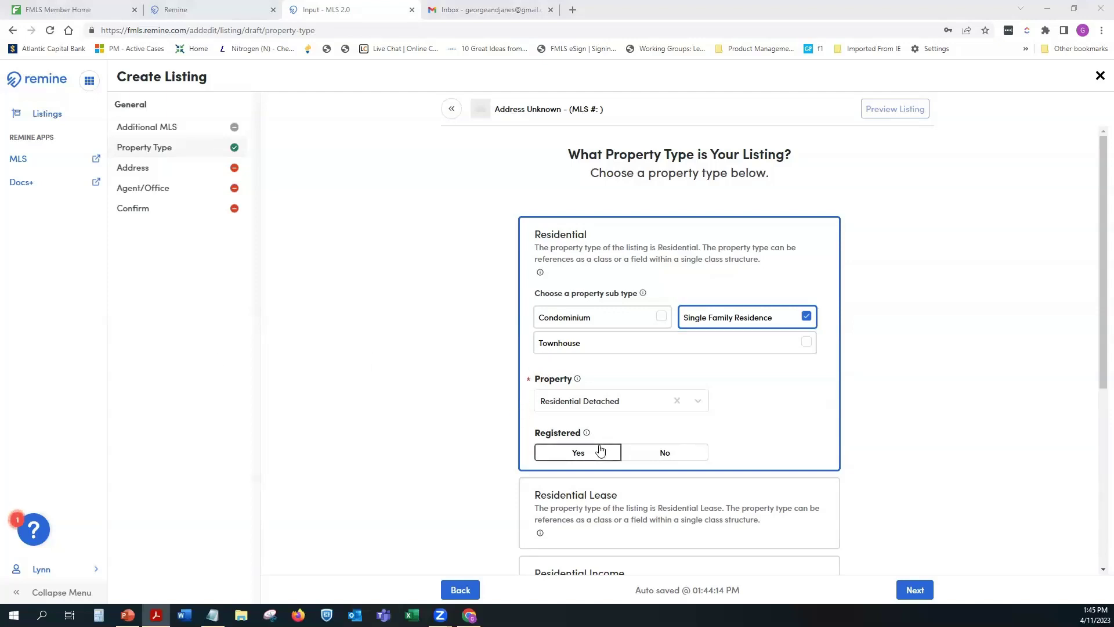
{"action": "left_click", "coordinate": [601, 448]}
{"action": "left_click", "coordinate": [598, 453]}
{"action": "left_click", "coordinate": [590, 458]}
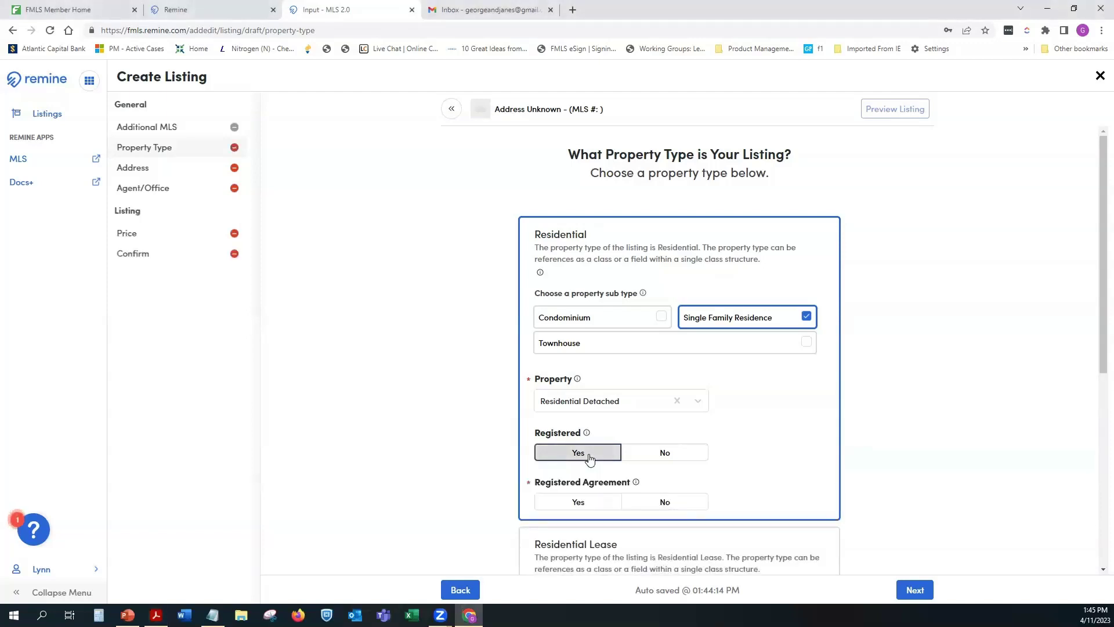
{"action": "left_click", "coordinate": [584, 501]}
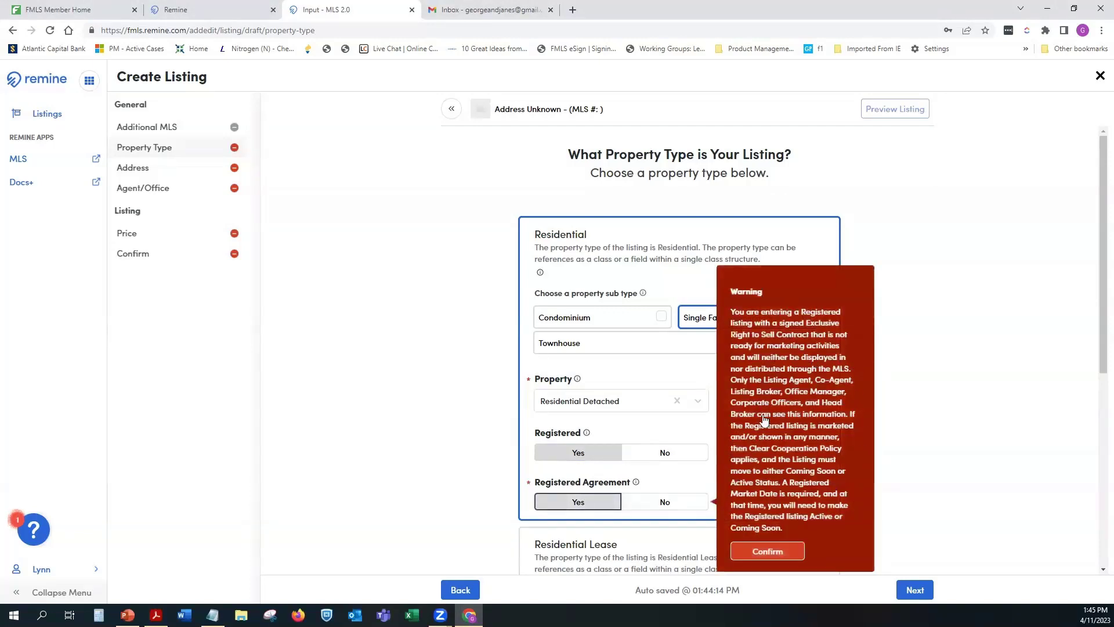
{"action": "left_click", "coordinate": [779, 552]}
{"action": "left_click", "coordinate": [669, 503]}
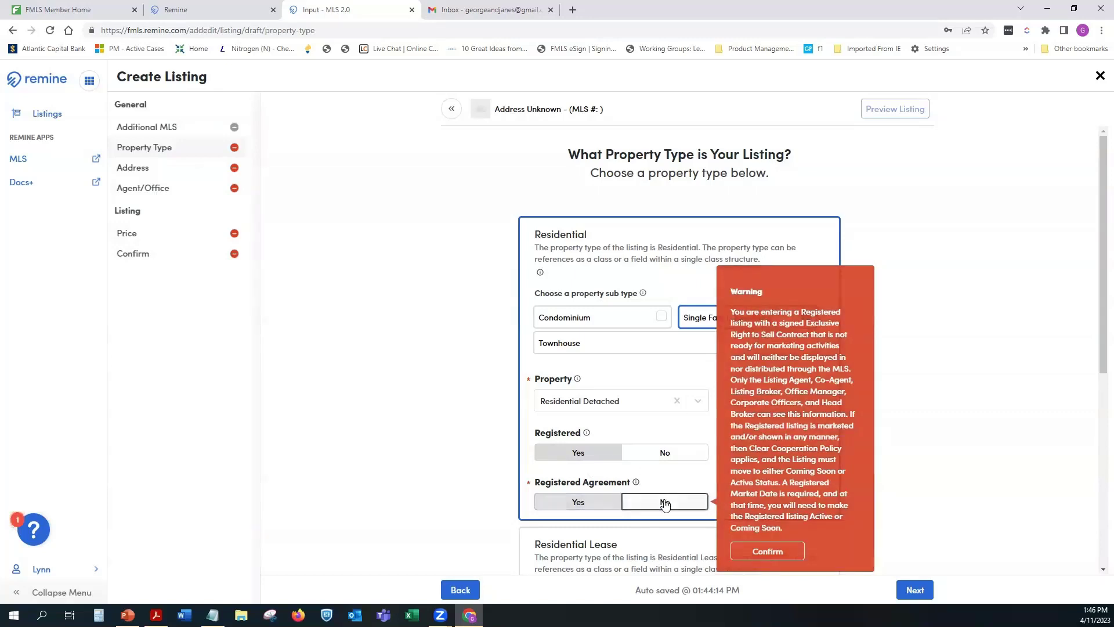
{"action": "left_click", "coordinate": [684, 452]}
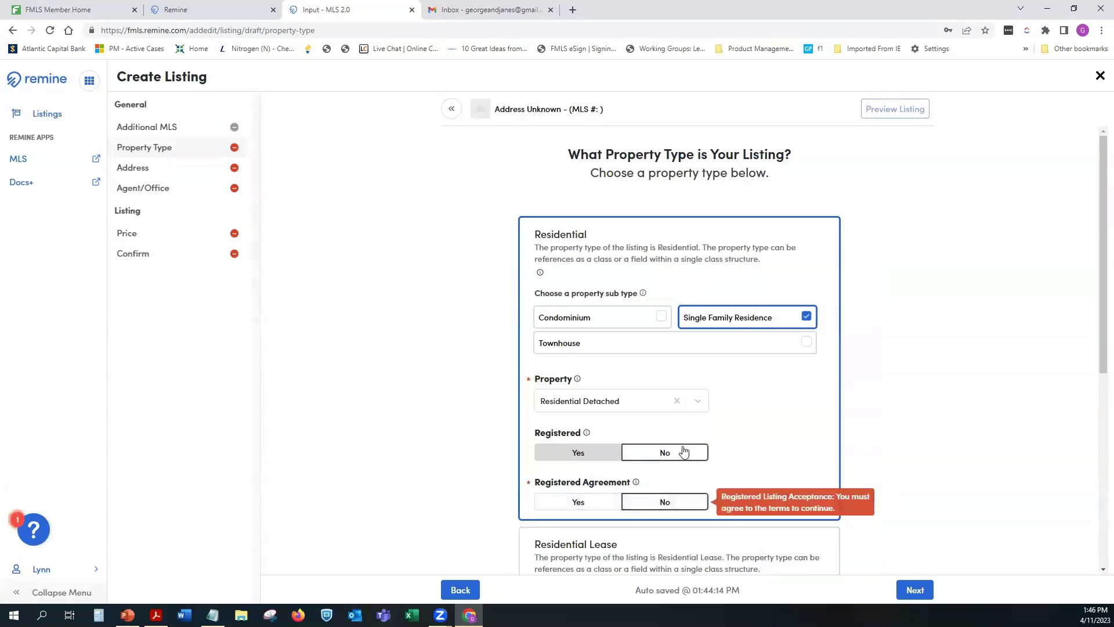
{"action": "left_click", "coordinate": [684, 451]}
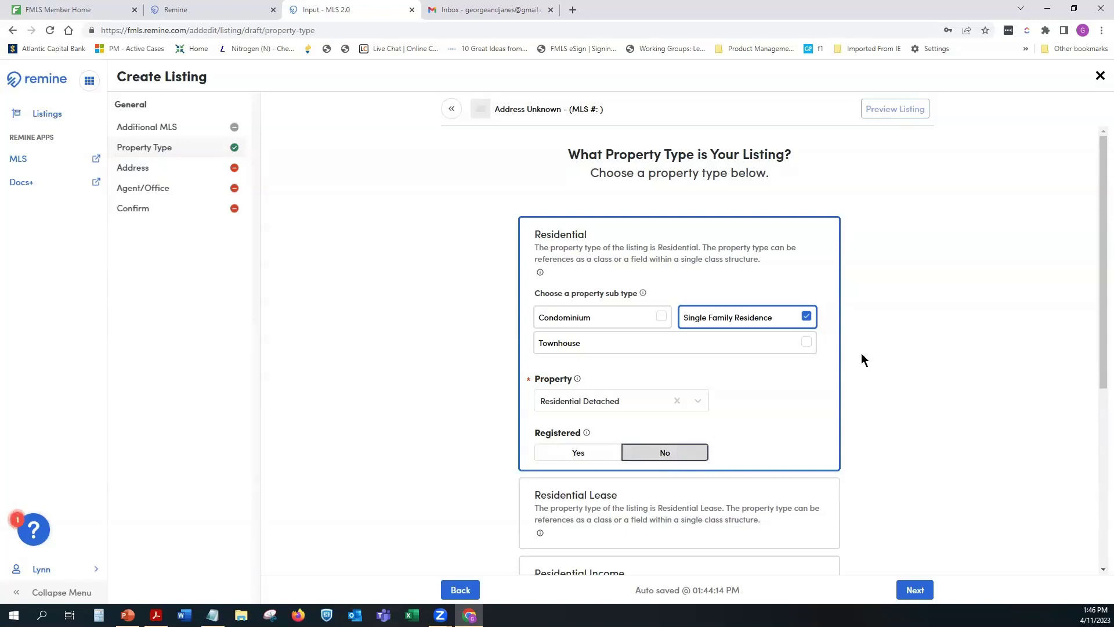
Step: Briefly select the Residential Income property type card
{"action": "scroll", "coordinate": [899, 340], "scroll_direction": "down", "scroll_amount": 1}
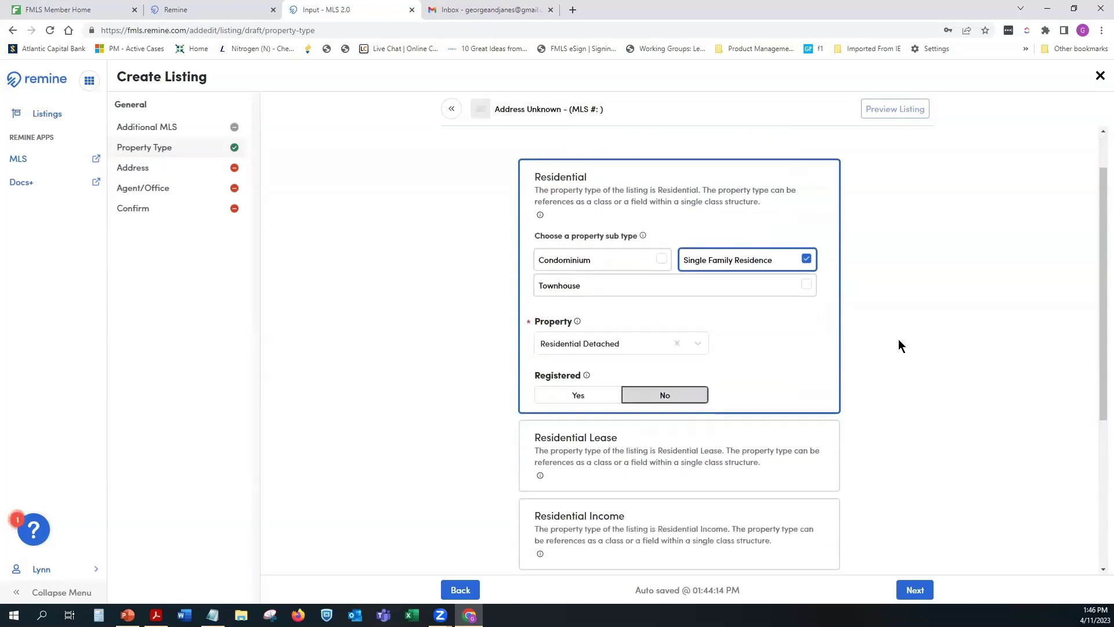
{"action": "scroll", "coordinate": [898, 340], "scroll_direction": "down", "scroll_amount": 1}
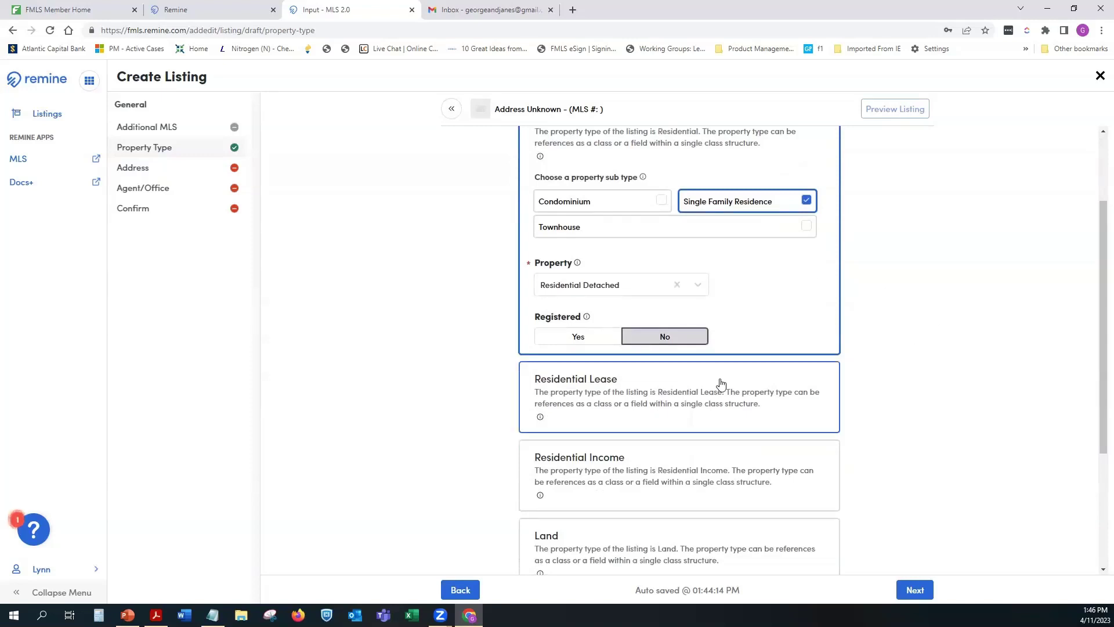
{"action": "scroll", "coordinate": [911, 383], "scroll_direction": "down", "scroll_amount": 2}
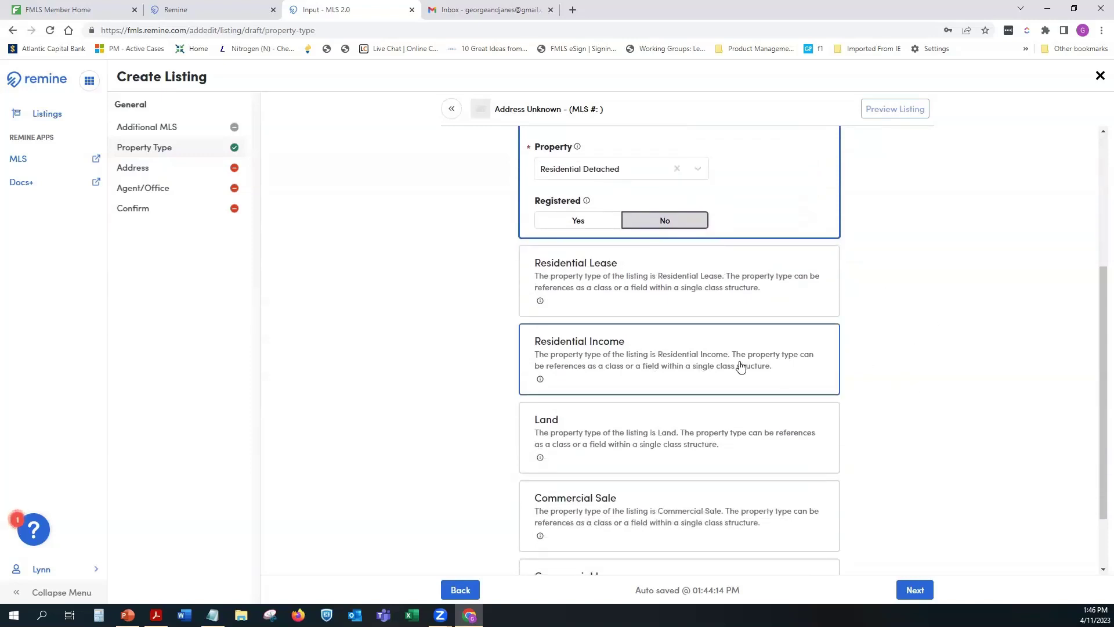
{"action": "scroll", "coordinate": [611, 489], "scroll_direction": "down", "scroll_amount": 2}
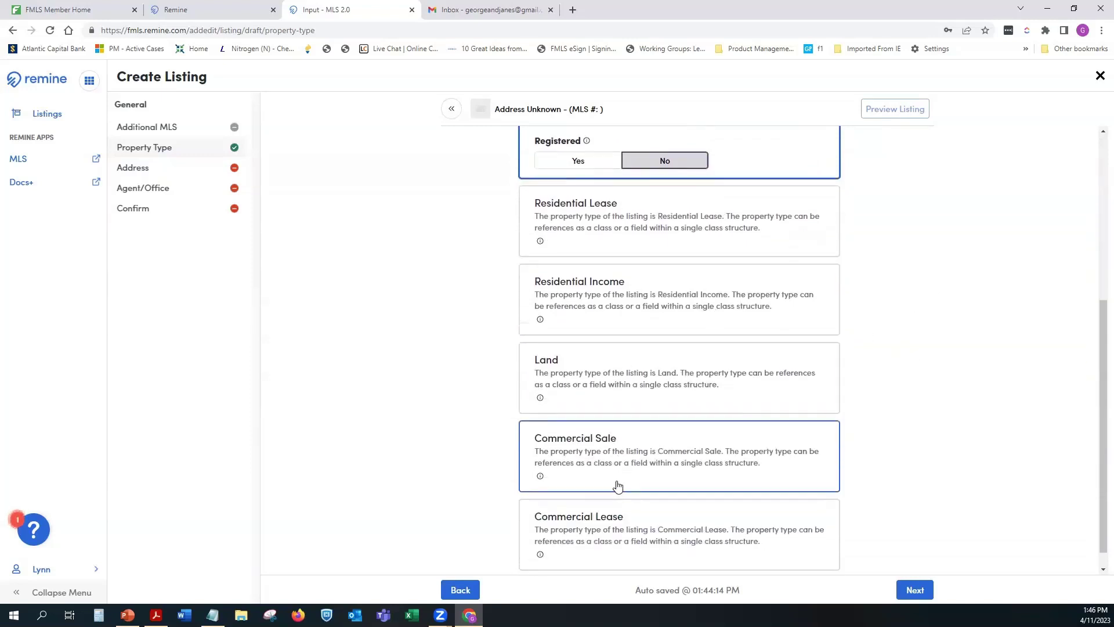
{"action": "left_click", "coordinate": [703, 271]}
{"action": "scroll", "coordinate": [743, 273], "scroll_direction": "up", "scroll_amount": 2}
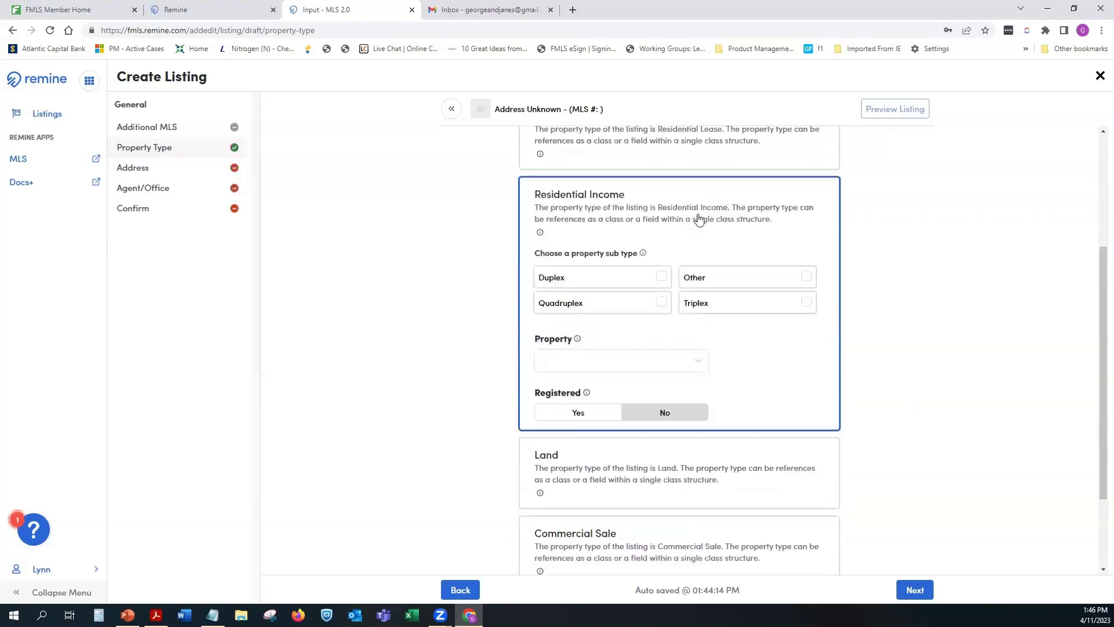
{"action": "scroll", "coordinate": [736, 320], "scroll_direction": "up", "scroll_amount": 3}
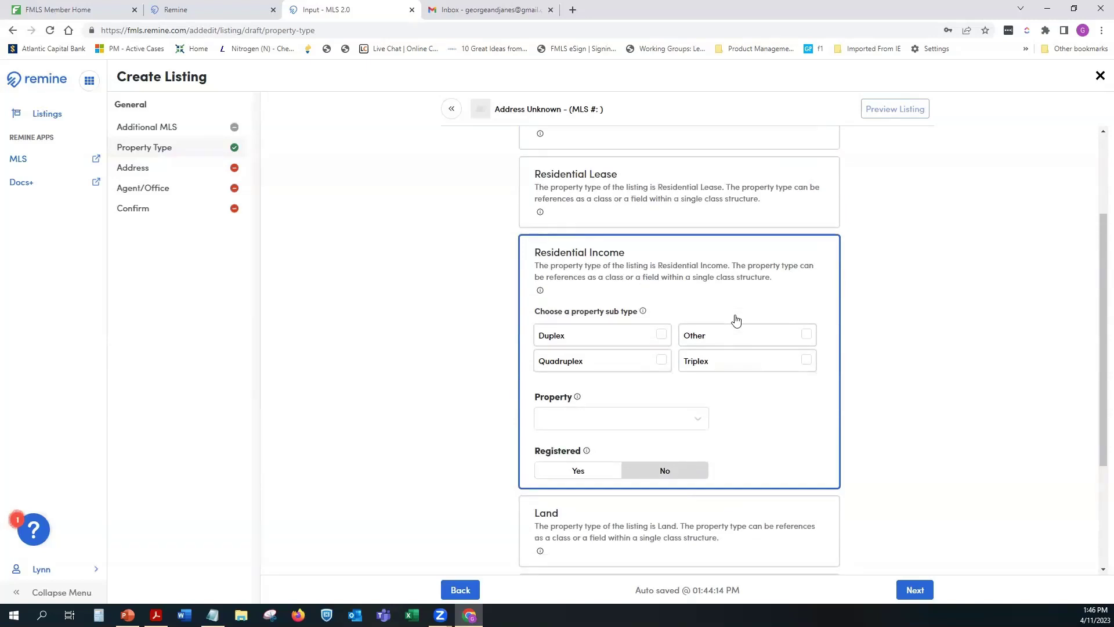
Step: Switch back to Residential with Property Residential Detached and Registered No
{"action": "left_click", "coordinate": [642, 239]}
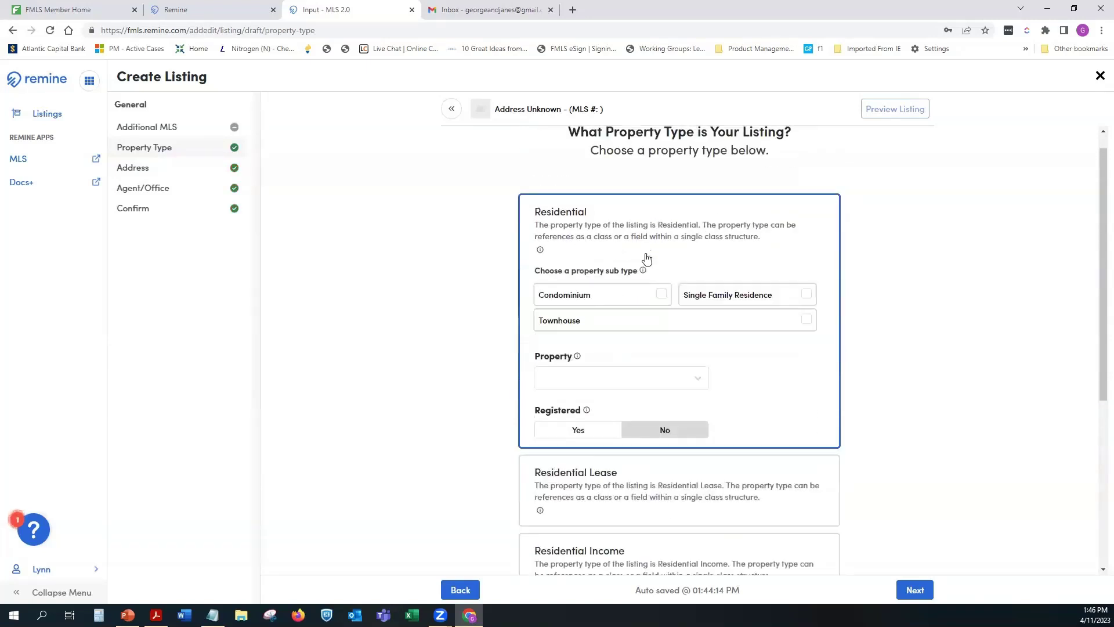
{"action": "left_click", "coordinate": [644, 376]}
{"action": "left_click", "coordinate": [627, 425]}
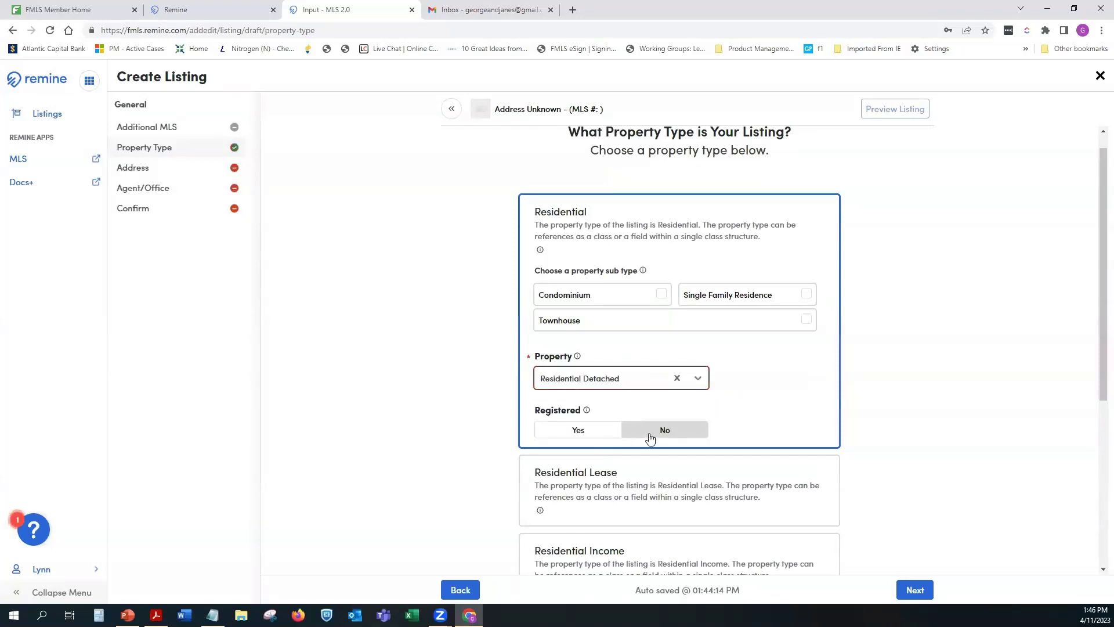
{"action": "left_click", "coordinate": [653, 432]}
{"action": "left_click", "coordinate": [695, 436]}
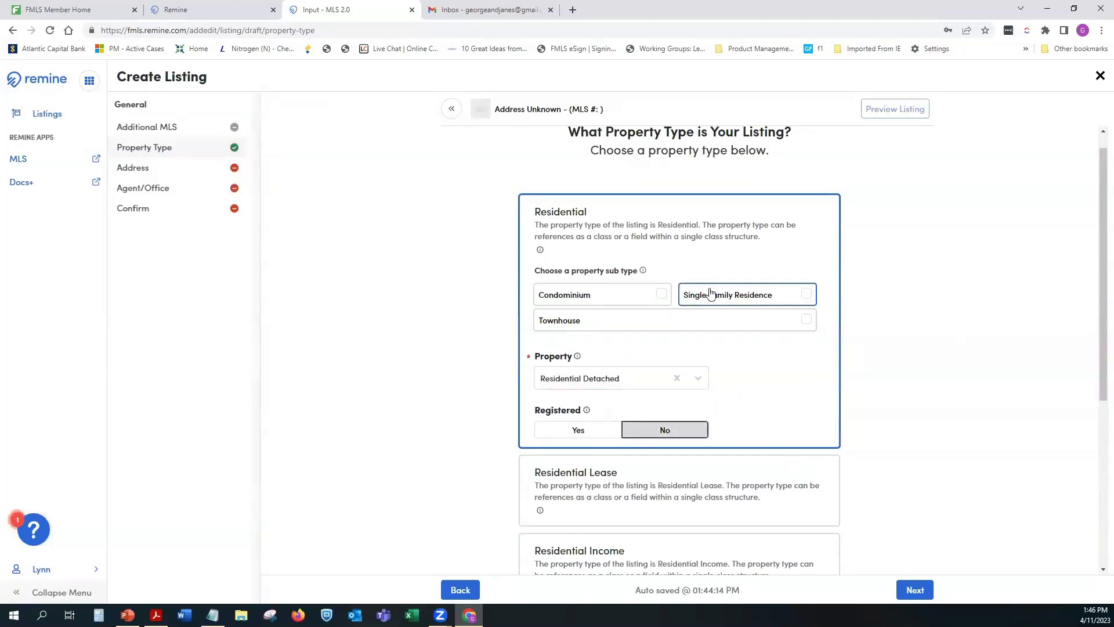
Step: Proceed to the Verify Address and Location step
{"action": "left_click", "coordinate": [915, 590]}
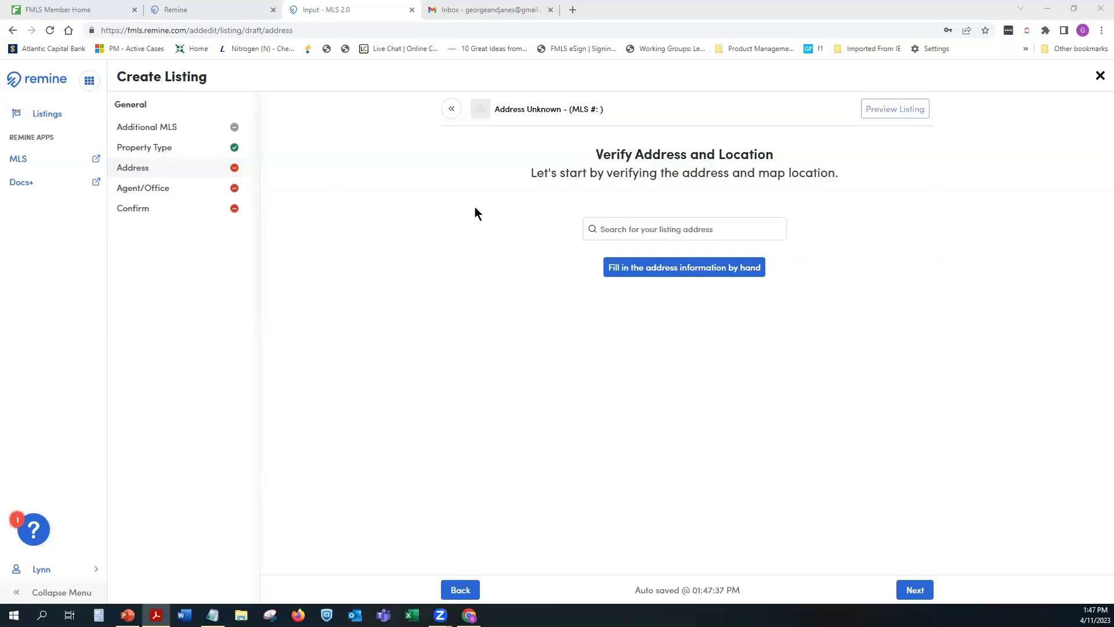
{"action": "left_click", "coordinate": [609, 229]}
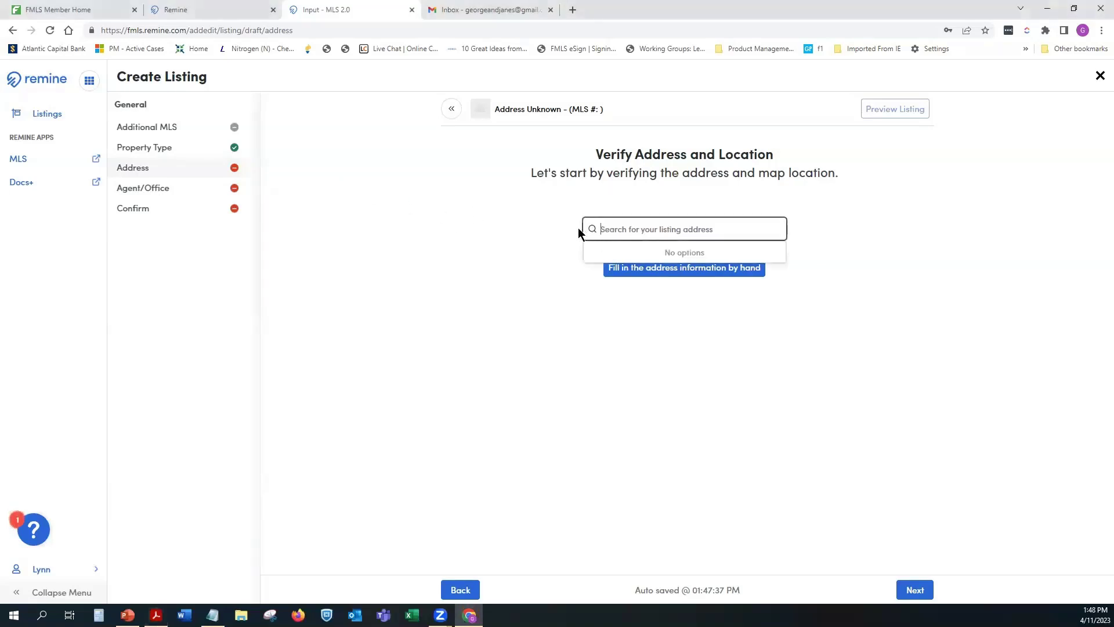
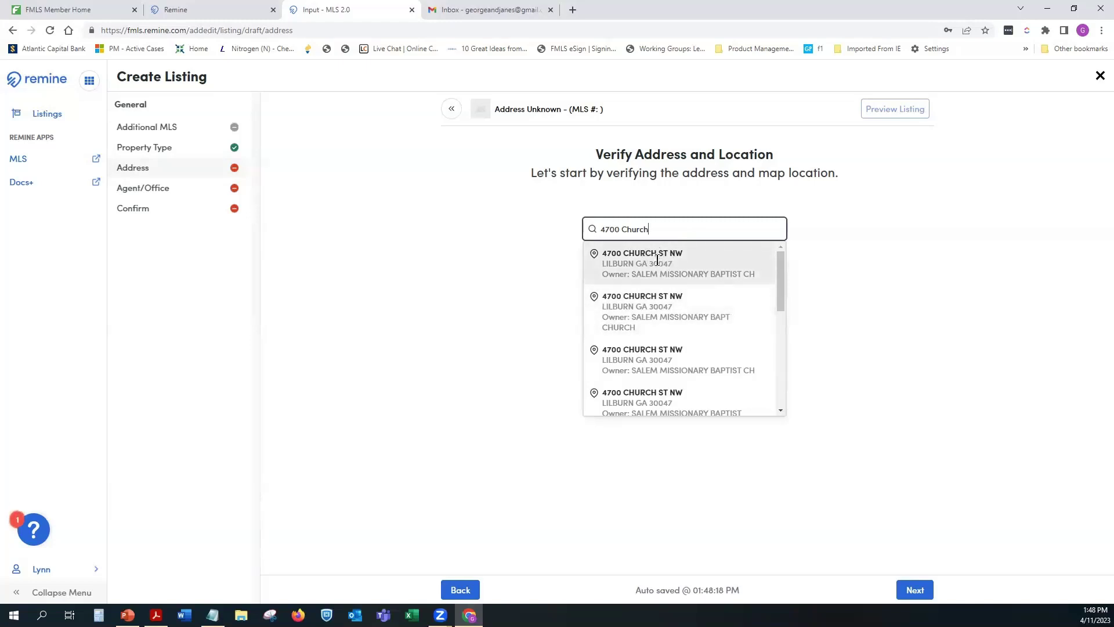
{"action": "left_click", "coordinate": [599, 294]}
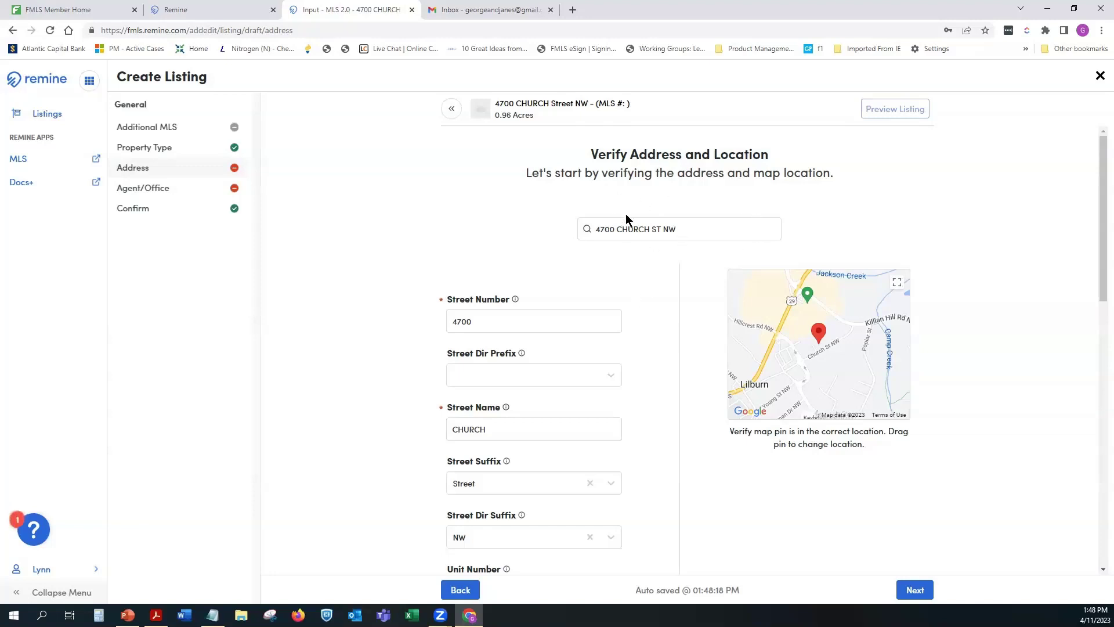
{"action": "scroll", "coordinate": [614, 231], "scroll_direction": "down", "scroll_amount": 2}
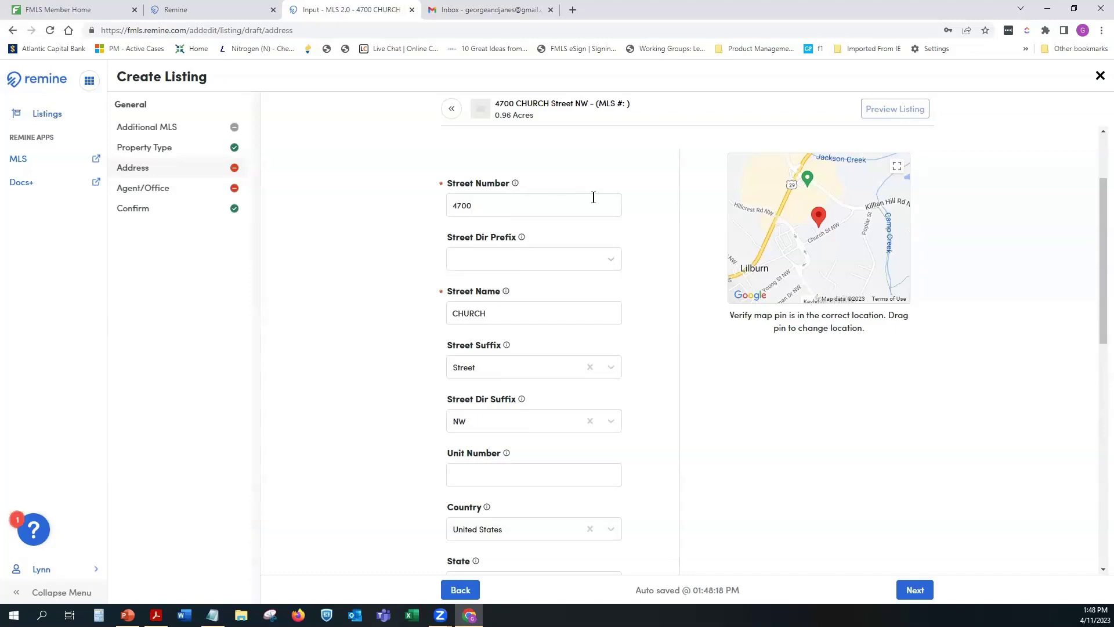
{"action": "scroll", "coordinate": [496, 387], "scroll_direction": "down", "scroll_amount": 4}
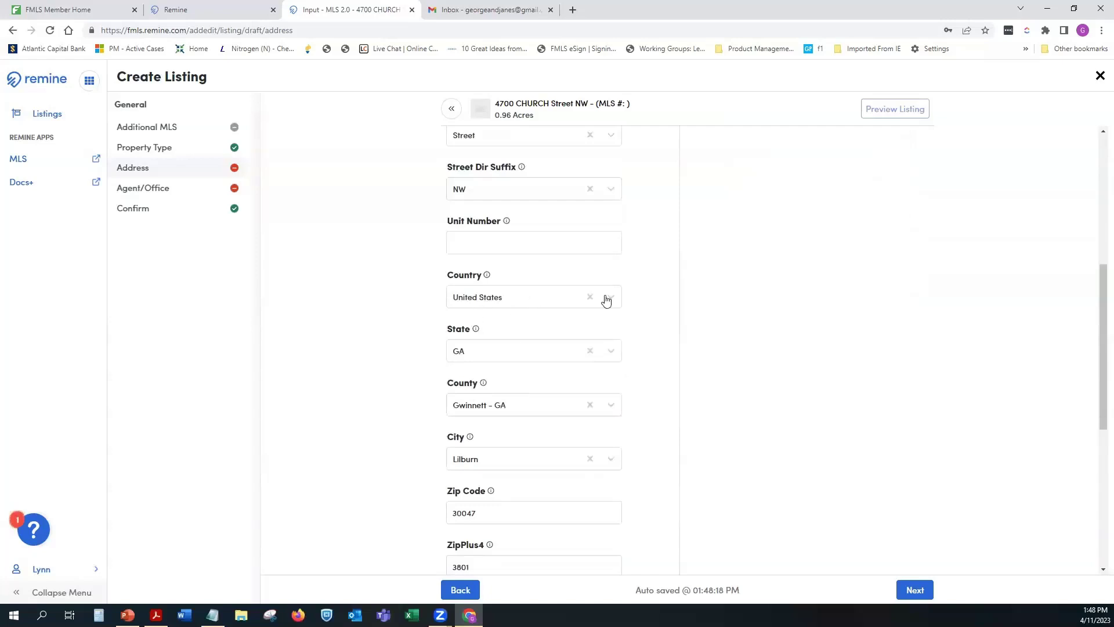
{"action": "scroll", "coordinate": [530, 337], "scroll_direction": "down", "scroll_amount": 1}
{"action": "scroll", "coordinate": [530, 339], "scroll_direction": "down", "scroll_amount": 2}
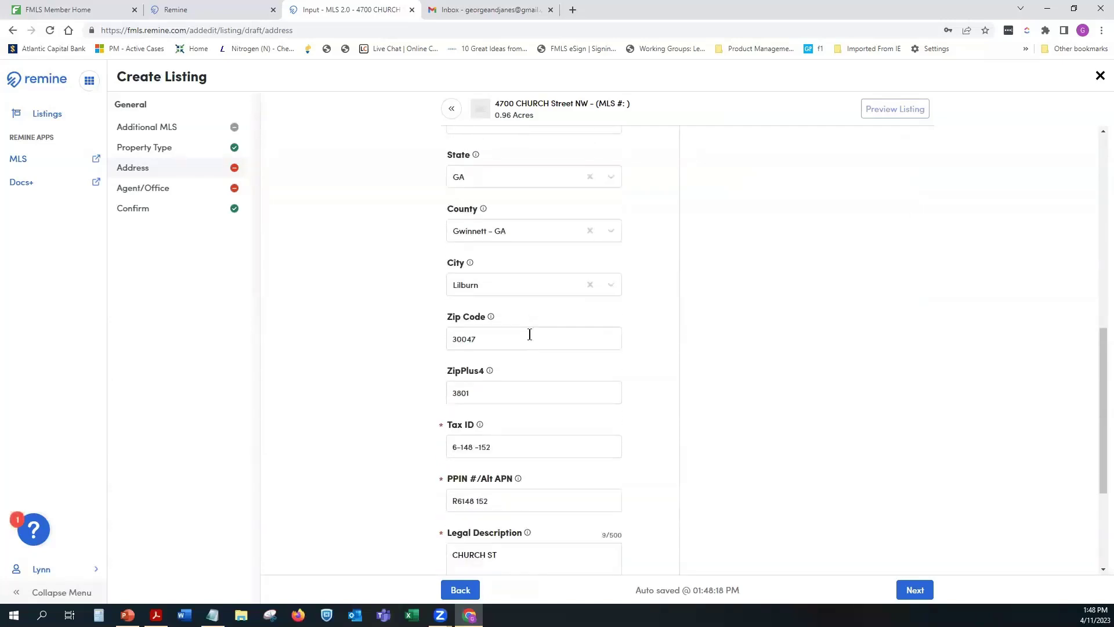
{"action": "scroll", "coordinate": [529, 333], "scroll_direction": "down", "scroll_amount": 1}
{"action": "scroll", "coordinate": [469, 320], "scroll_direction": "down", "scroll_amount": 1}
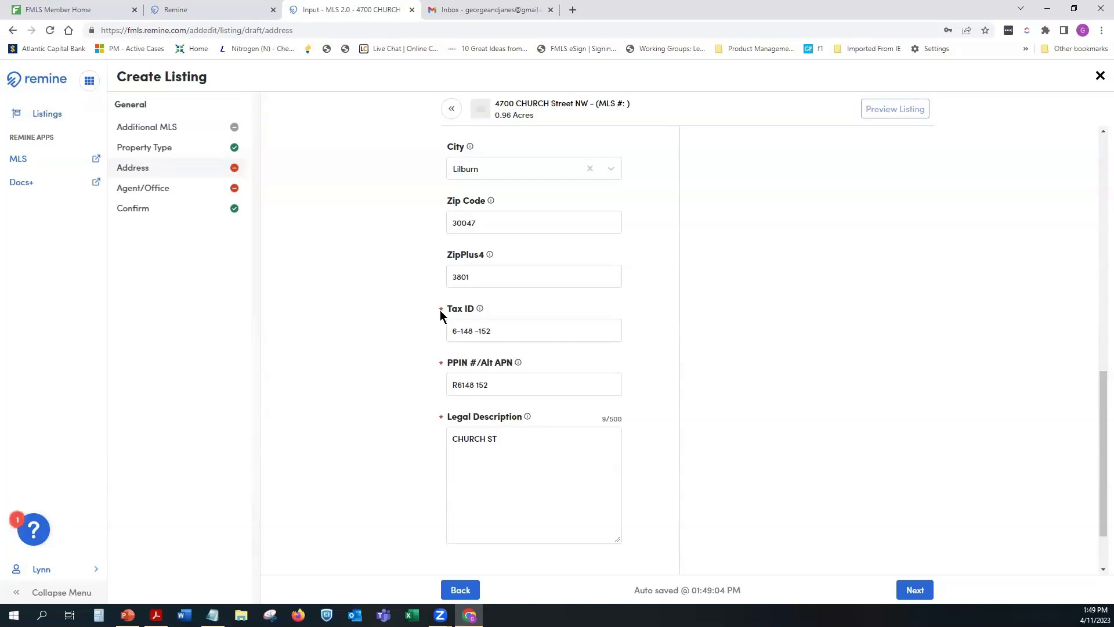
{"action": "scroll", "coordinate": [440, 311], "scroll_direction": "down", "scroll_amount": 2}
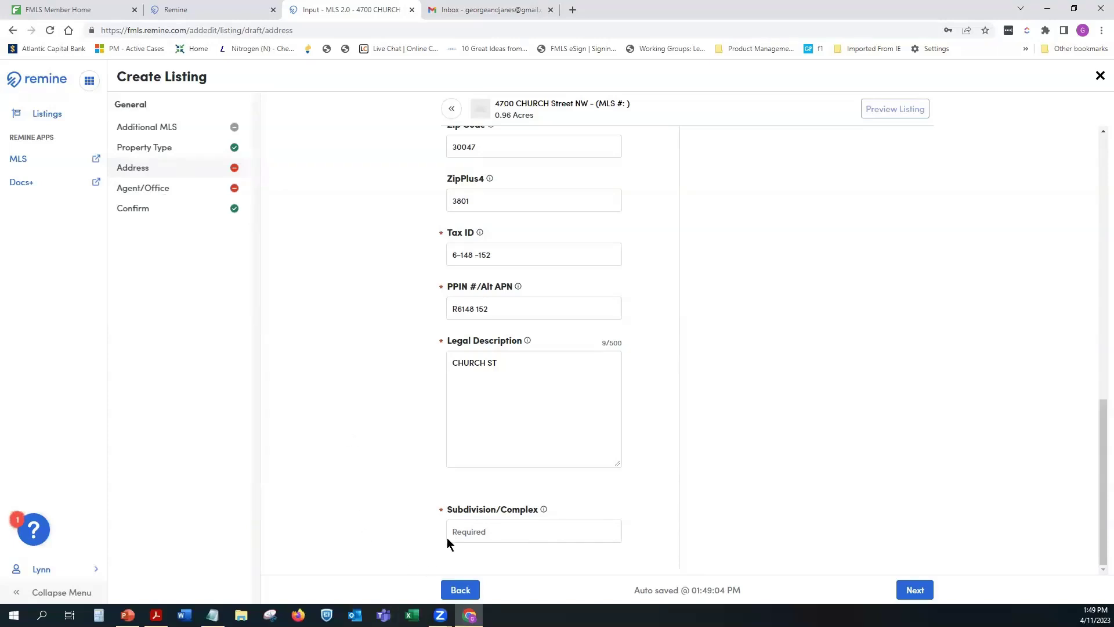
Step: Enter 'None' as the Subdivision/Complex and continue to Confirm Listing Agent
{"action": "left_click", "coordinate": [473, 531]}
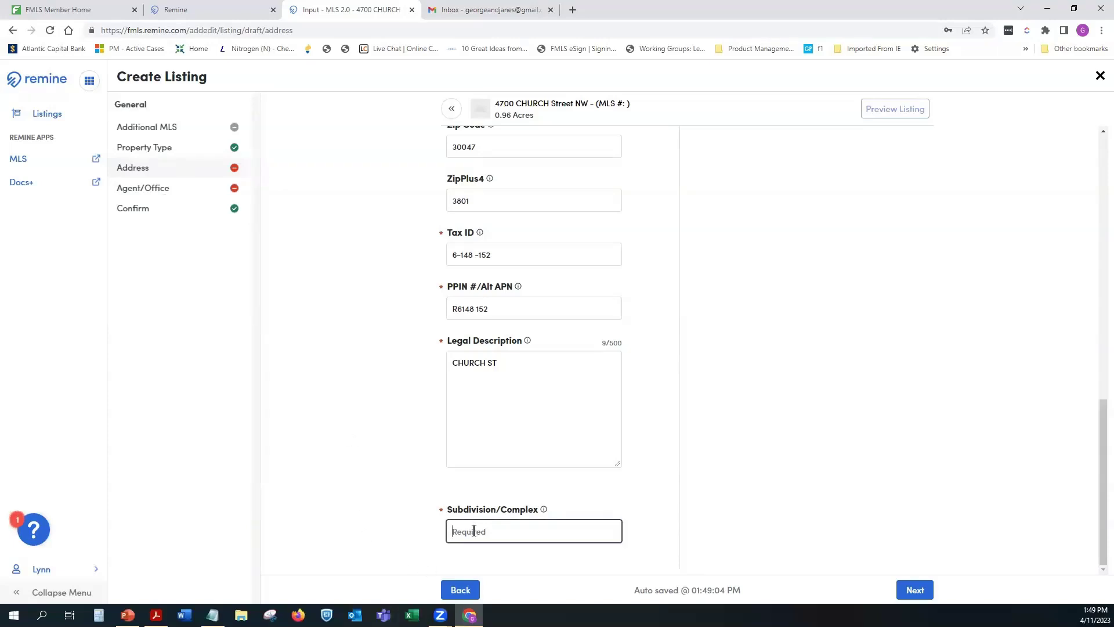
{"action": "type", "text": "None"}
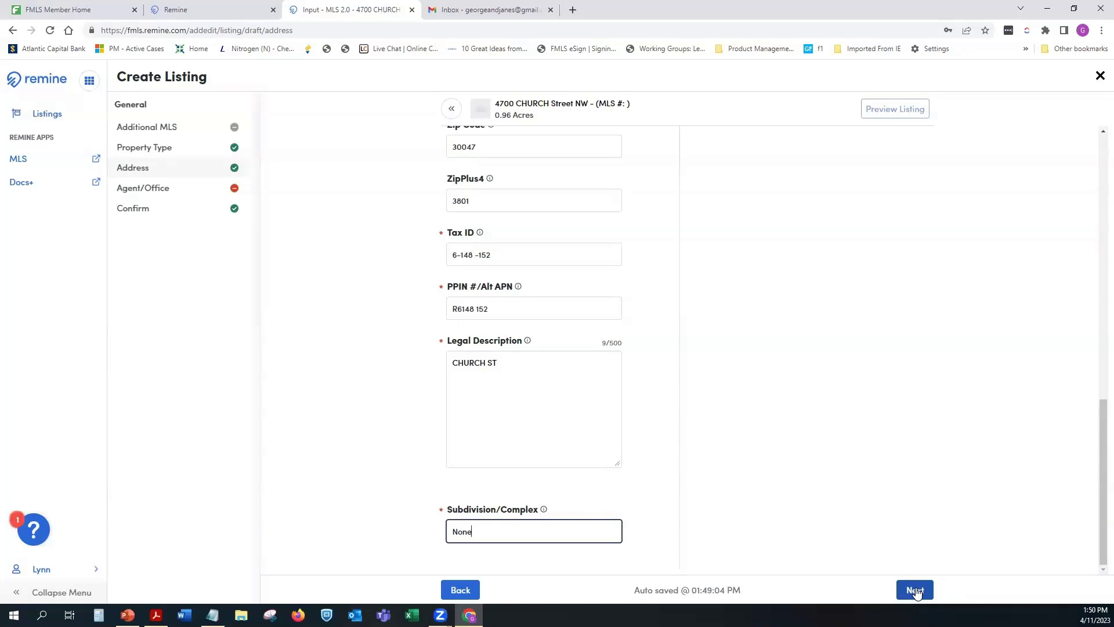
{"action": "left_click", "coordinate": [916, 590]}
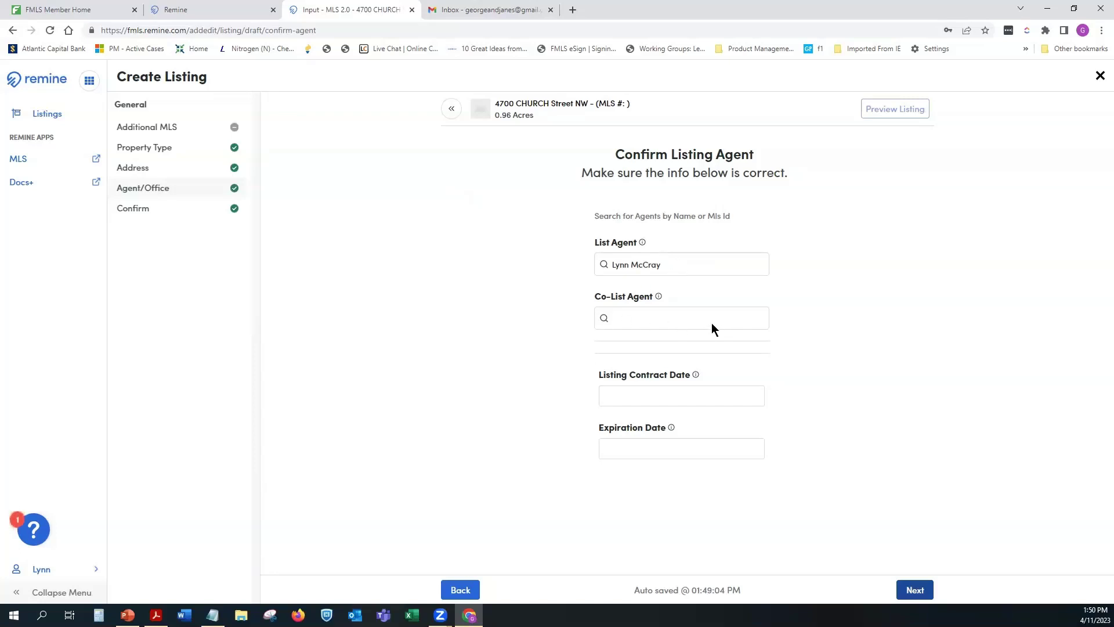
Step: Search the Co-List Agent box by the agent's name and select the matching agent
{"action": "left_click", "coordinate": [649, 317]}
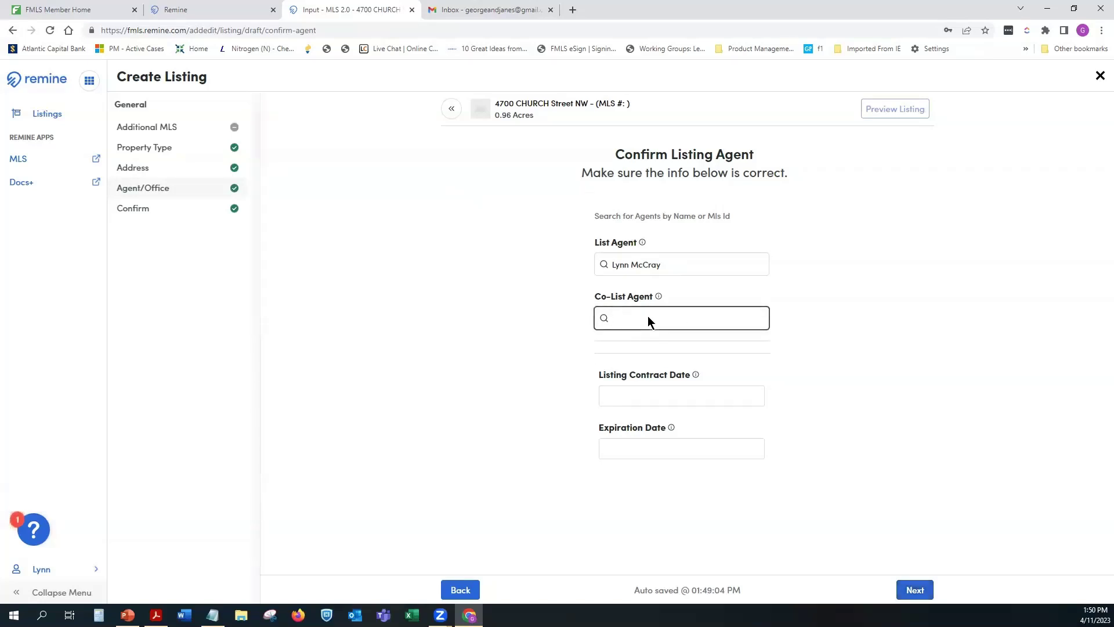
{"action": "type", "text": "er"}
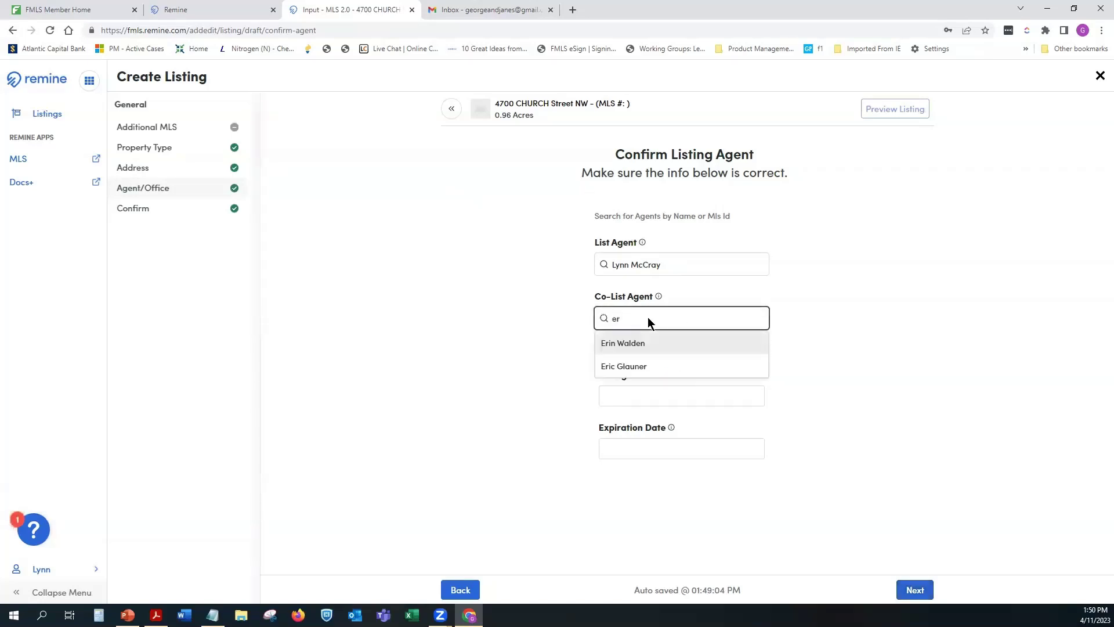
{"action": "type", "text": "ic"}
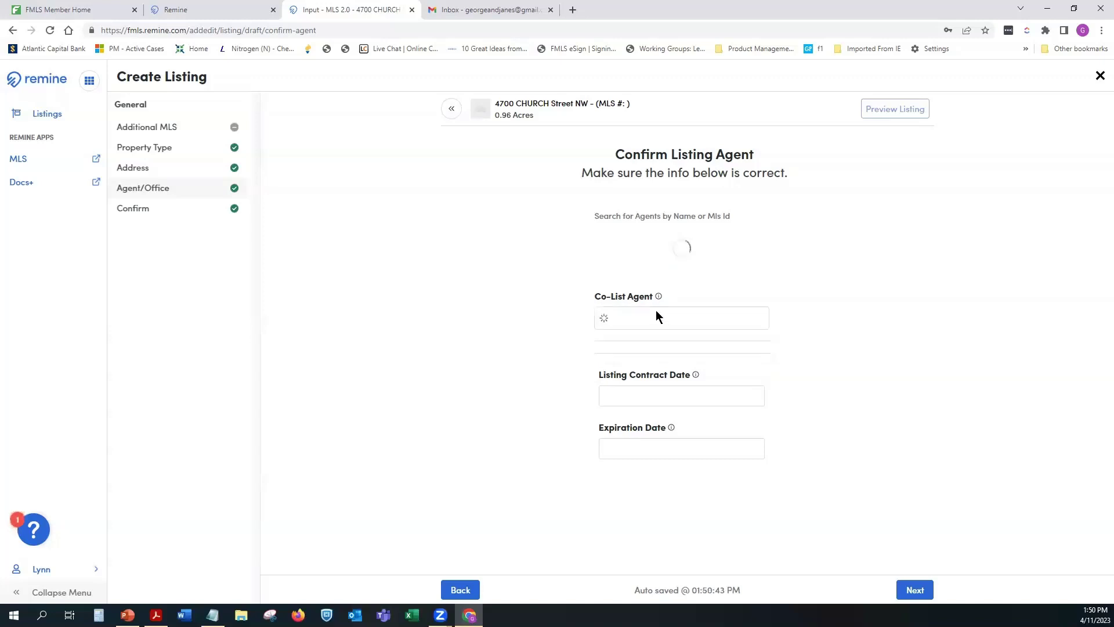
{"action": "left_click", "coordinate": [654, 316]}
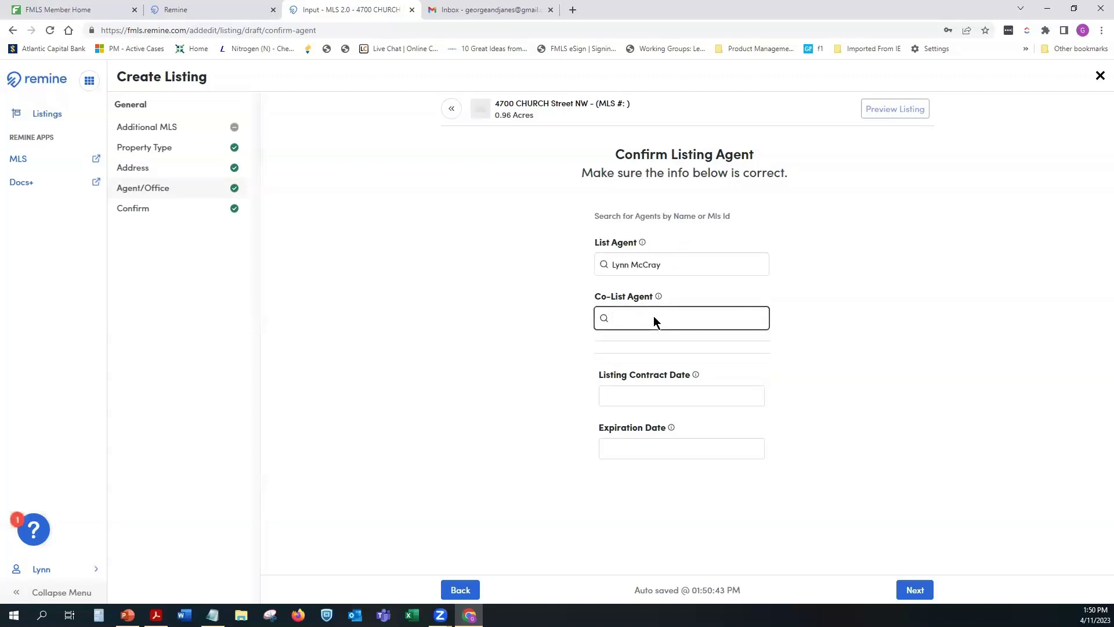
{"action": "type", "text": "eric"}
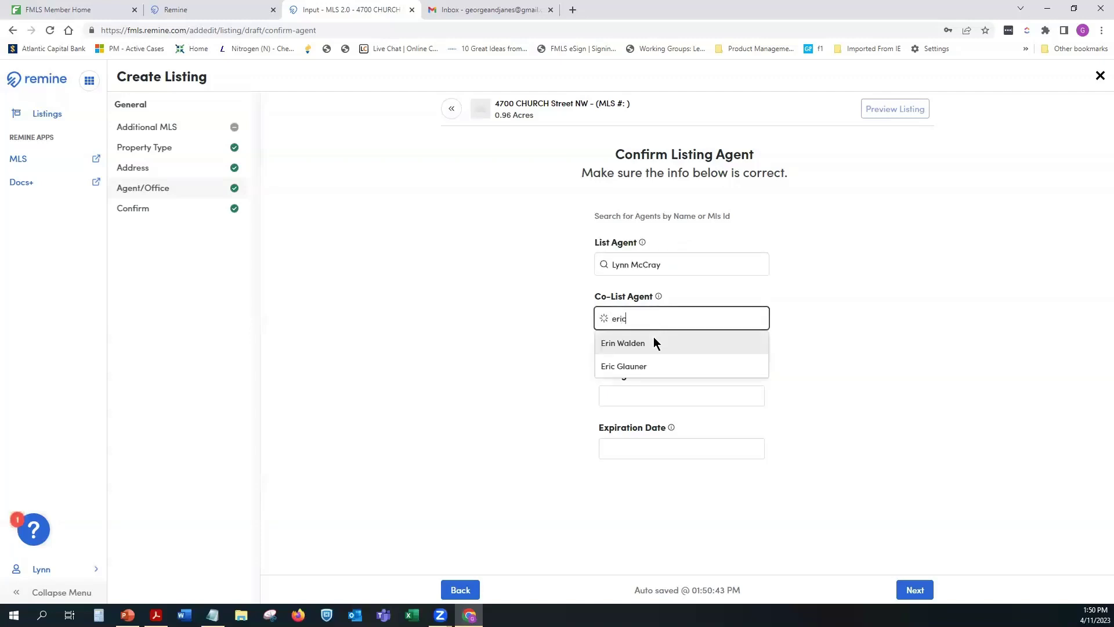
{"action": "left_click", "coordinate": [654, 342]}
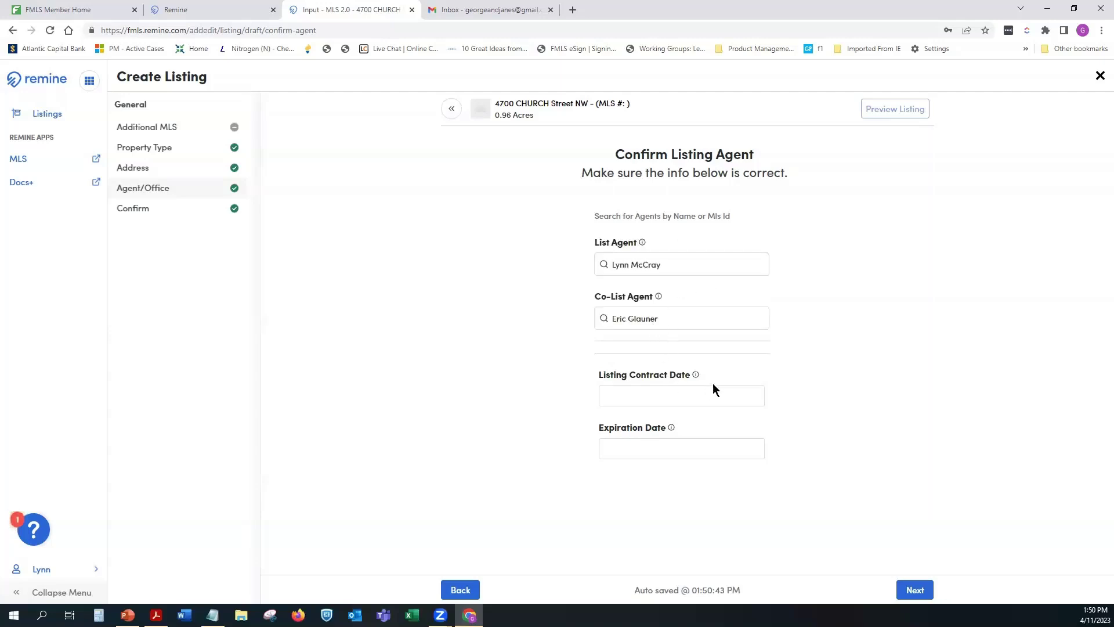
Step: Set the Listing Contract Date to 04/11/2023 using the date picker
{"action": "left_click", "coordinate": [683, 393]}
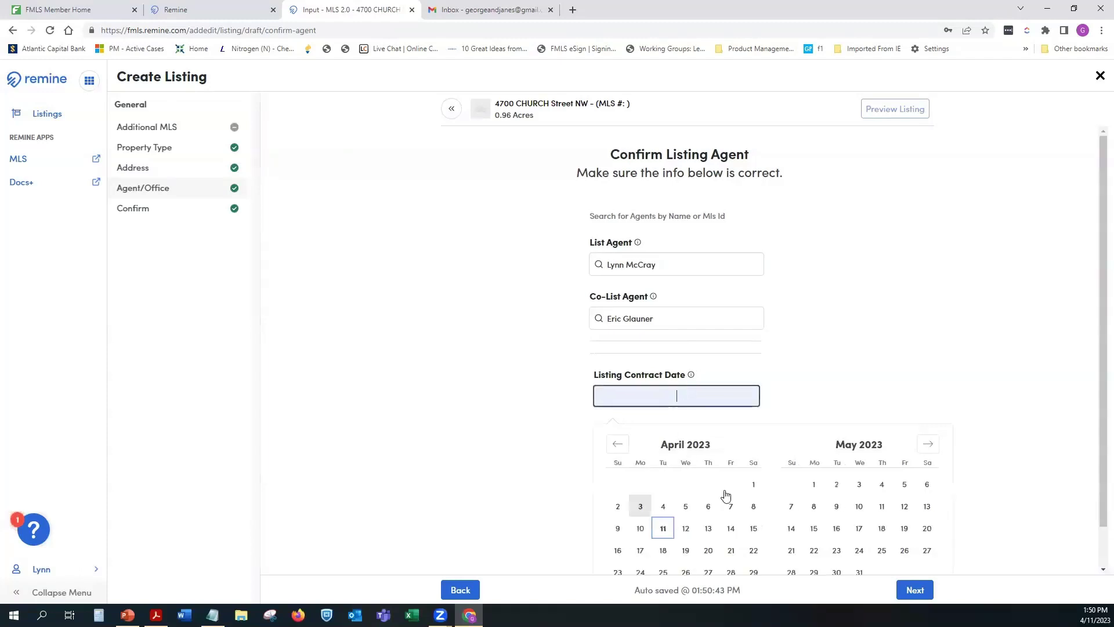
{"action": "scroll", "coordinate": [1096, 348], "scroll_direction": "down", "scroll_amount": 1}
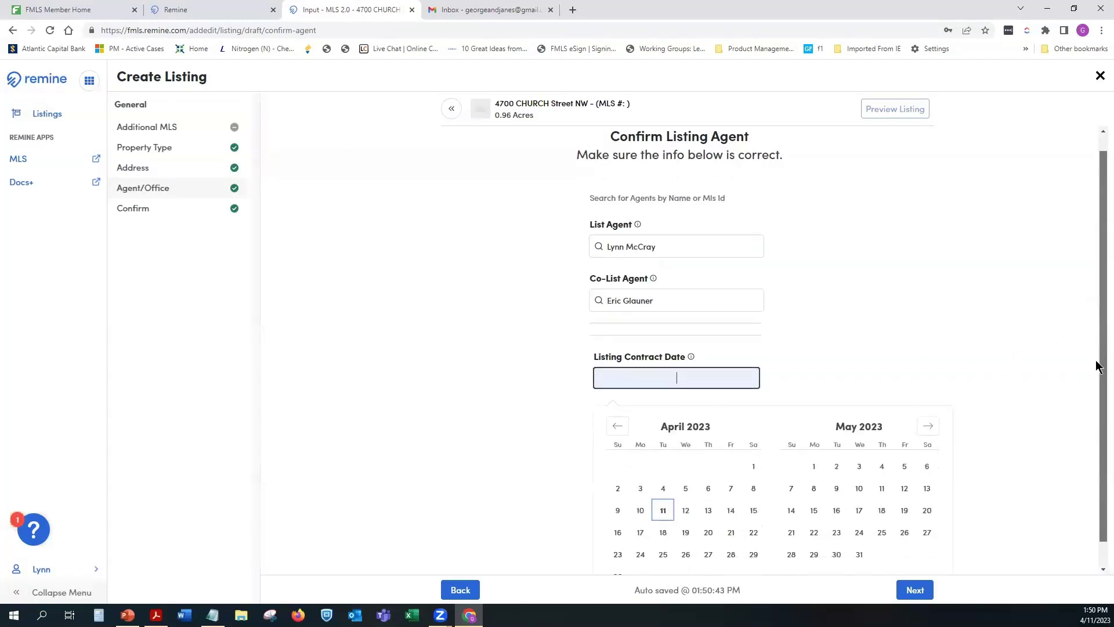
{"action": "left_click", "coordinate": [1032, 437]}
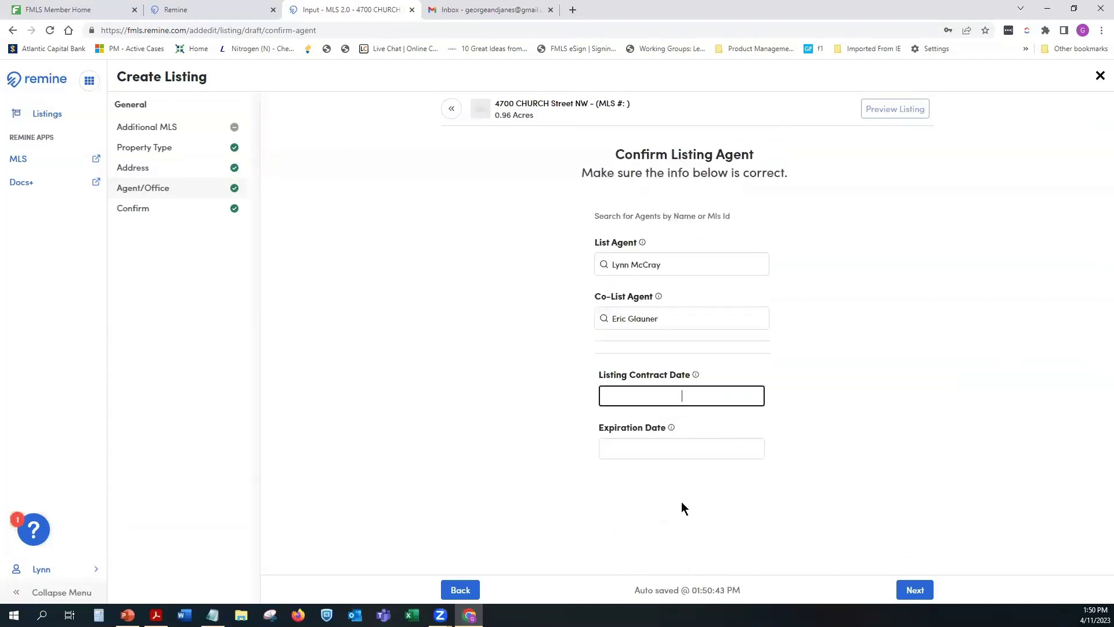
{"action": "left_click", "coordinate": [652, 393]}
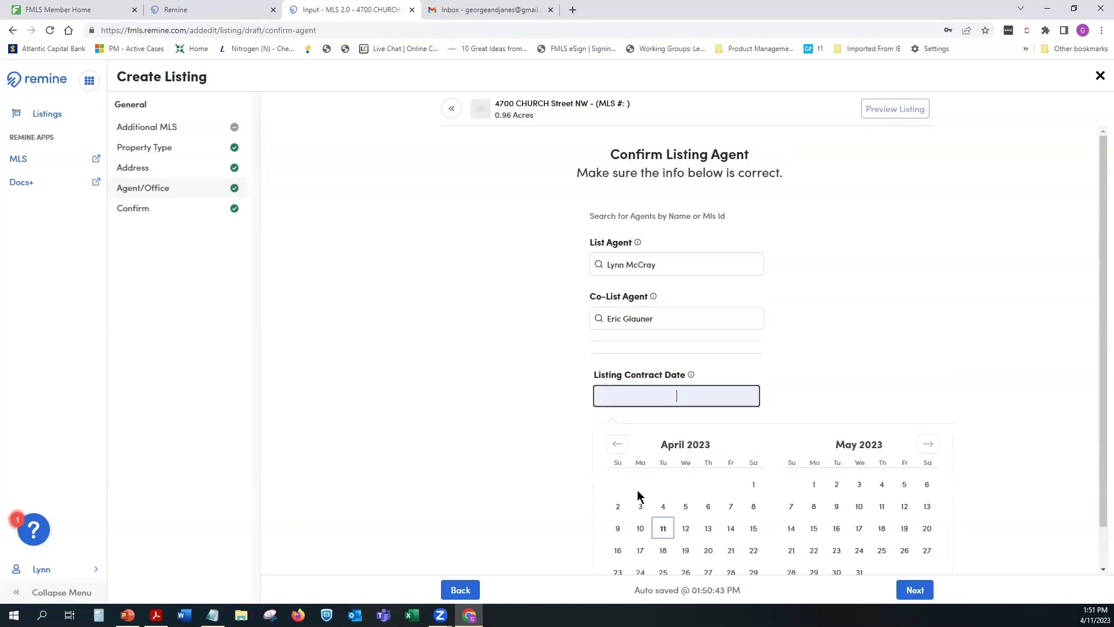
{"action": "left_click", "coordinate": [663, 531]}
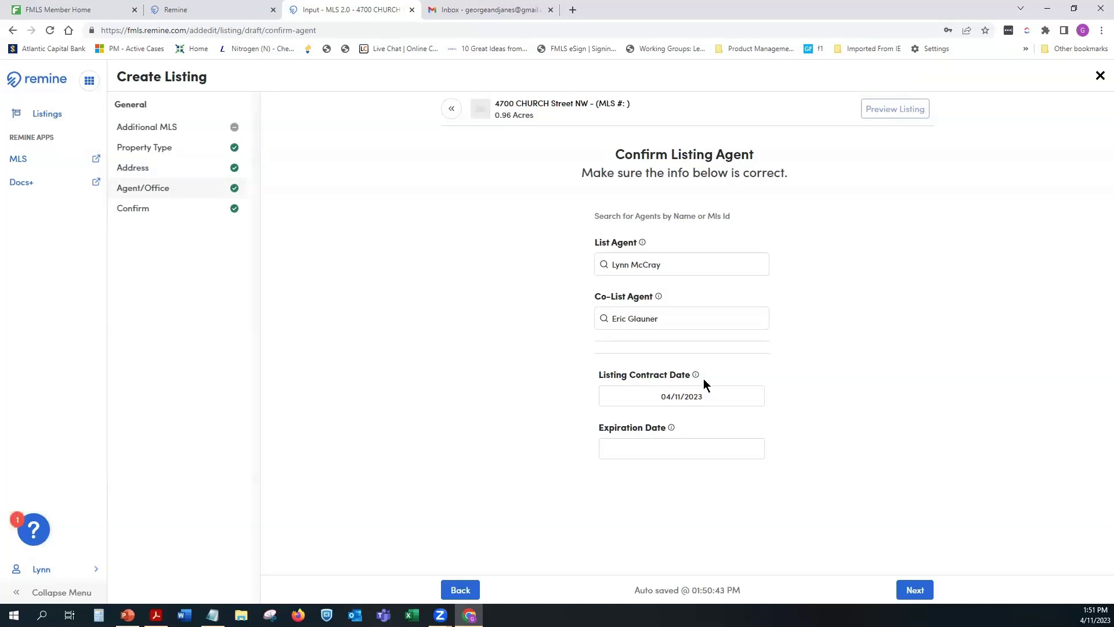
{"action": "left_click", "coordinate": [681, 457]}
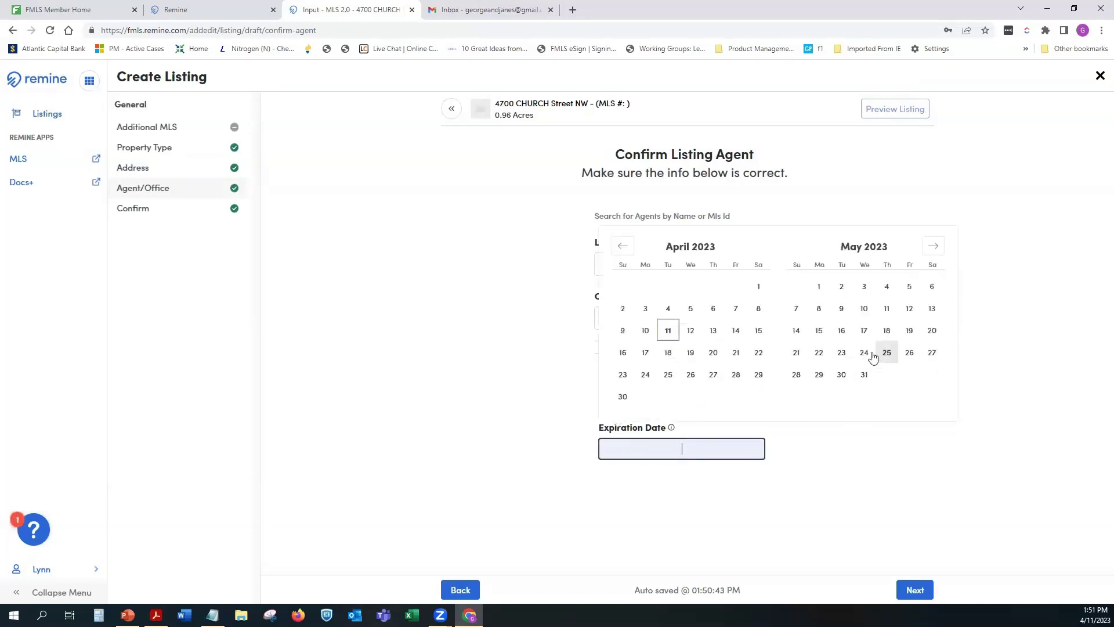
Step: Advance the calendar to August 2023 and set the Expiration Date to 08/31/2023
{"action": "left_click", "coordinate": [933, 247]}
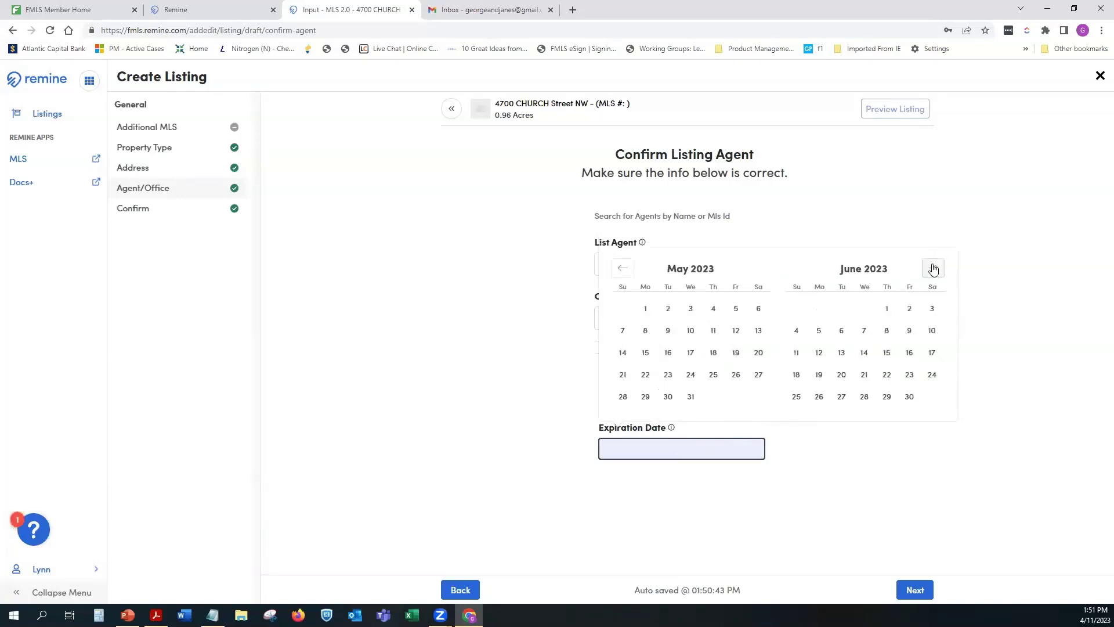
{"action": "left_click", "coordinate": [932, 268]}
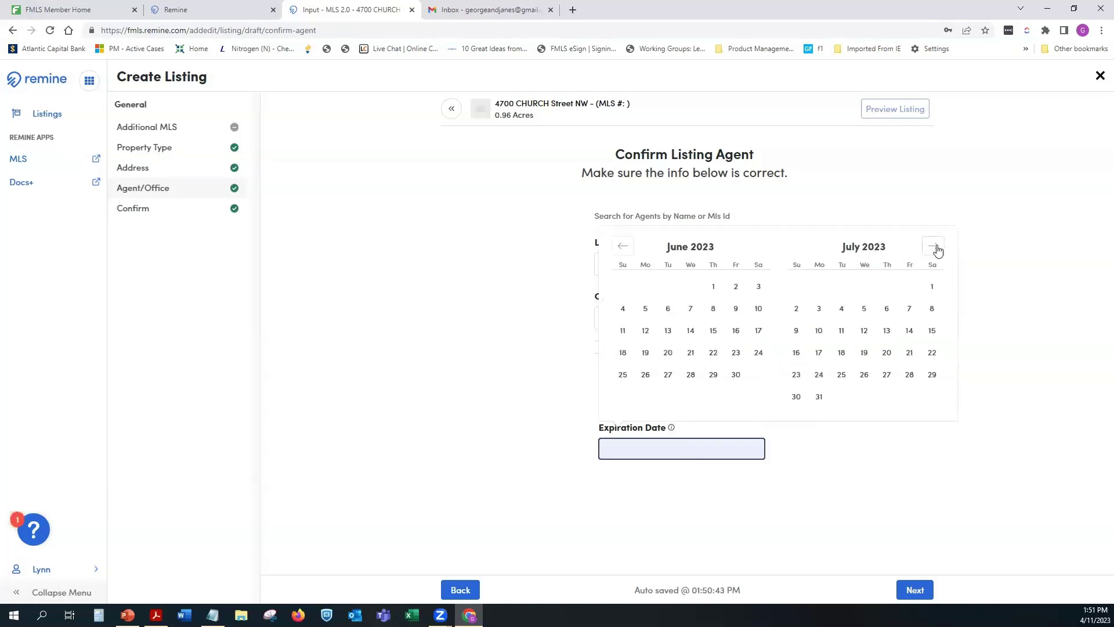
{"action": "left_click", "coordinate": [935, 247]}
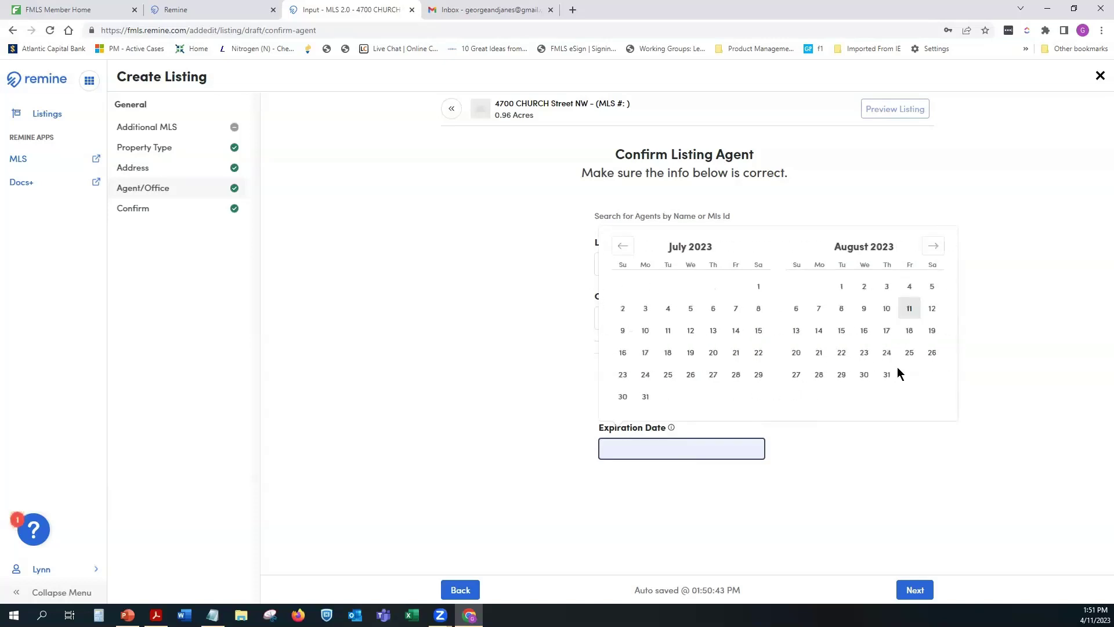
{"action": "left_click", "coordinate": [888, 376]}
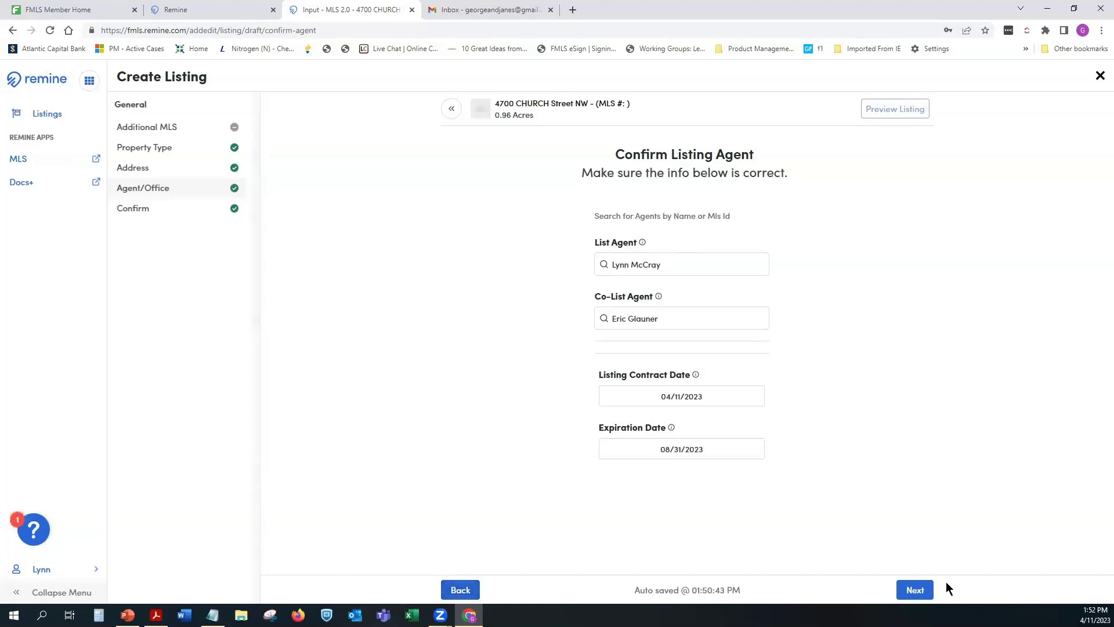
Step: Visit the Address step in the sidebar, then return to Agent/Office to save the entries
{"action": "left_click", "coordinate": [170, 152]}
{"action": "left_click", "coordinate": [168, 167]}
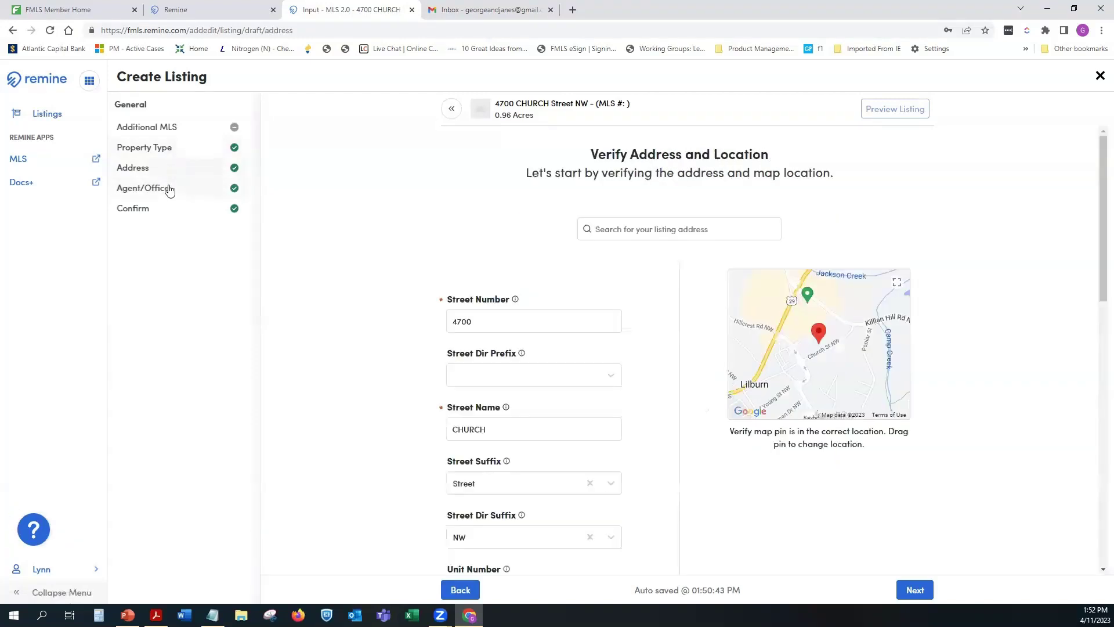
{"action": "left_click", "coordinate": [168, 188]}
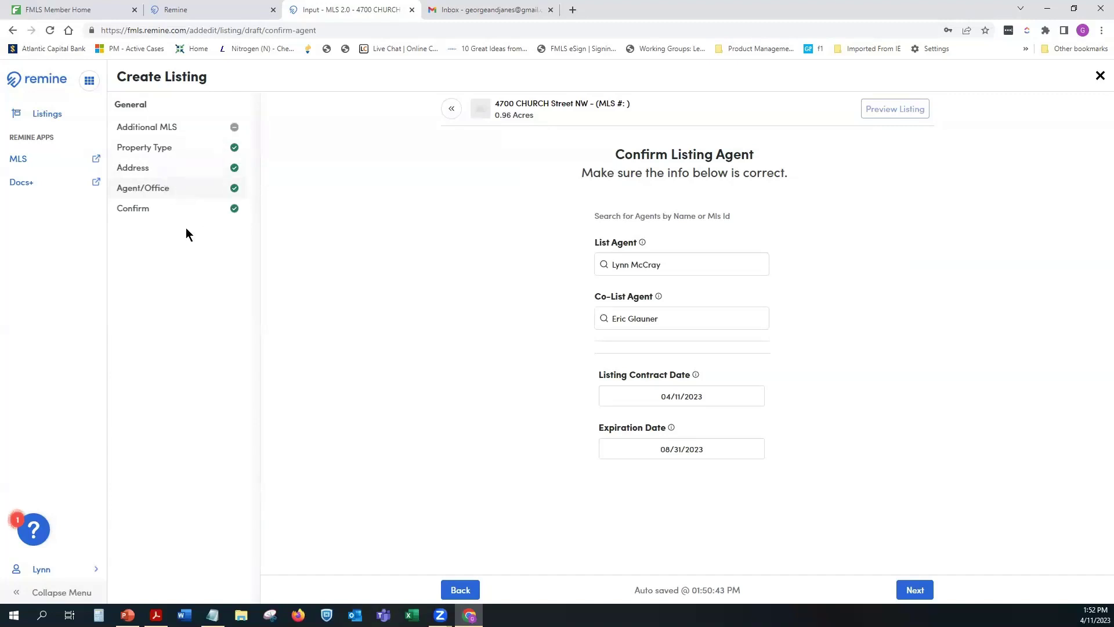
{"action": "left_click", "coordinate": [129, 214]}
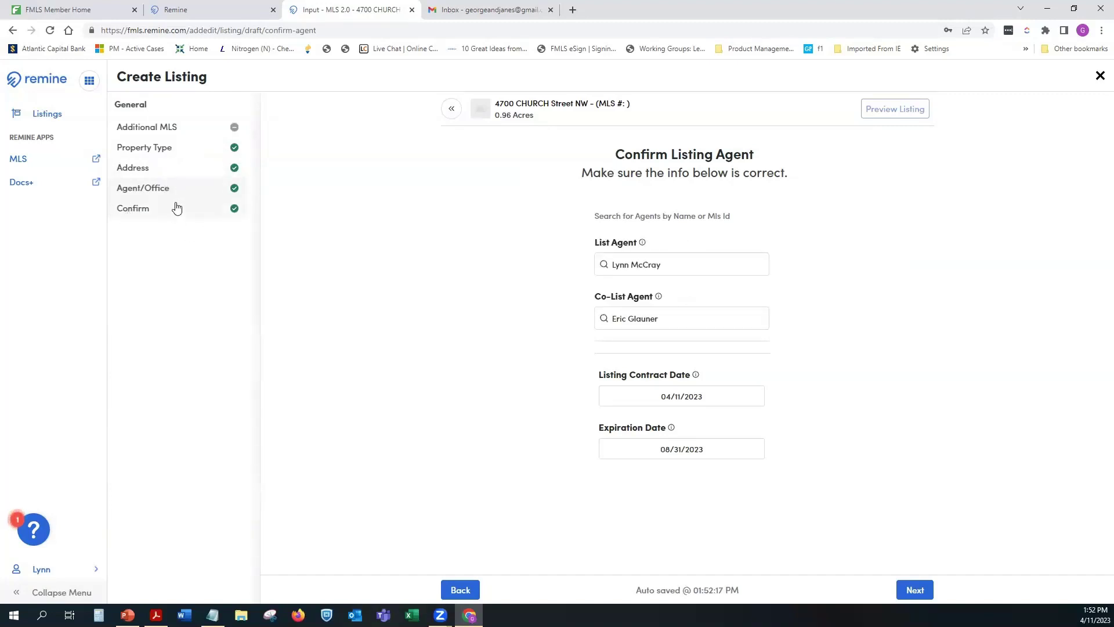
Step: Advance to Confirm Listing Info and scroll through the address, tax and legal description details
{"action": "left_click", "coordinate": [915, 590]}
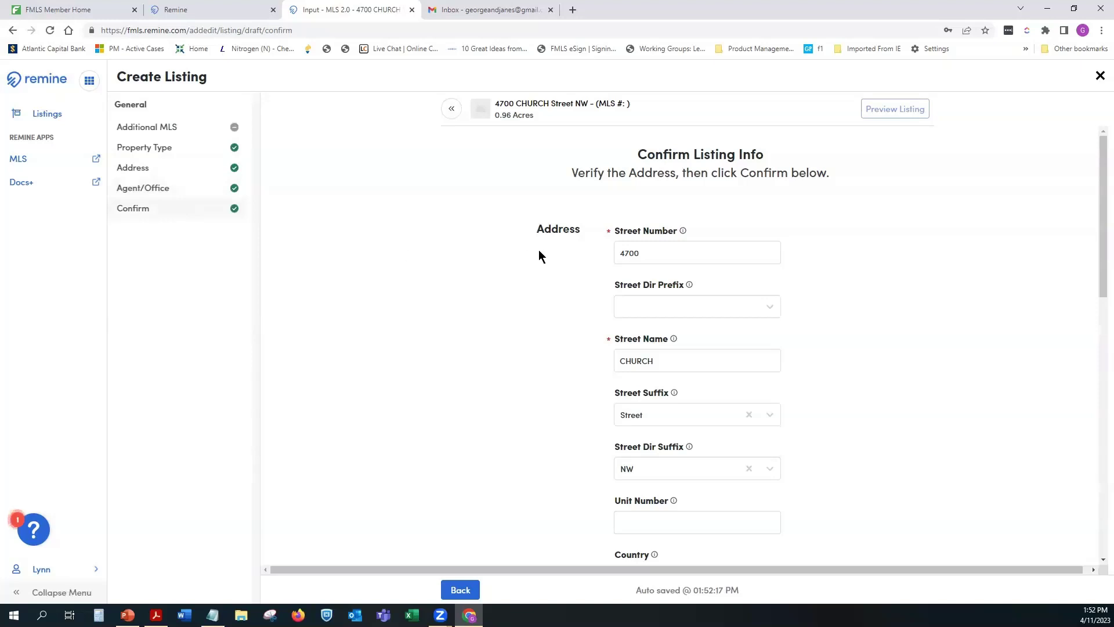
{"action": "scroll", "coordinate": [539, 256], "scroll_direction": "down", "scroll_amount": 5}
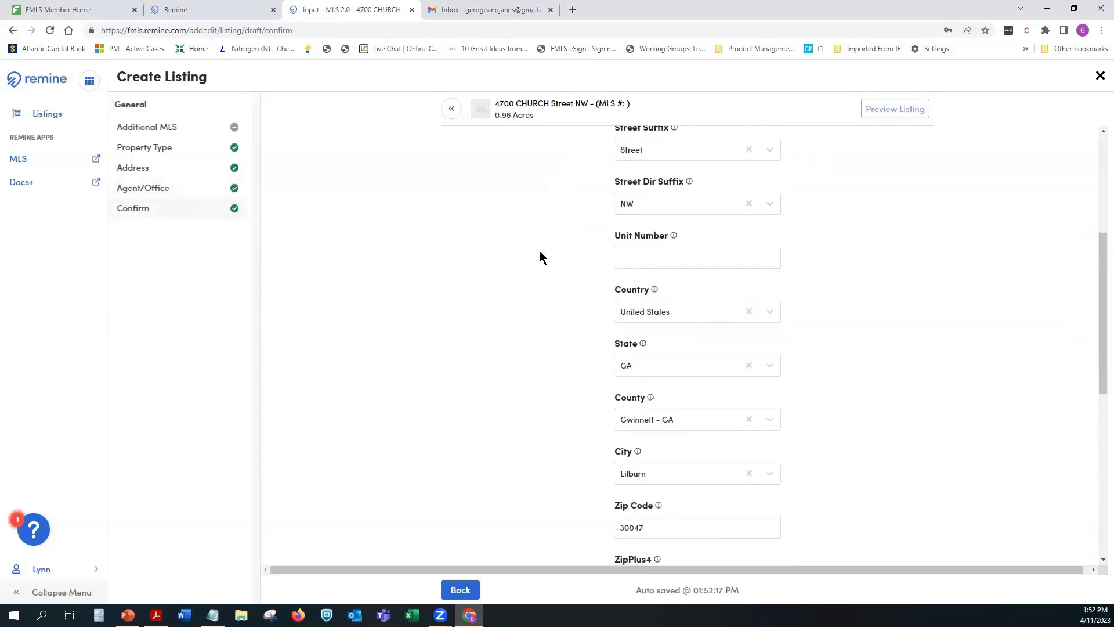
{"action": "scroll", "coordinate": [539, 256], "scroll_direction": "down", "scroll_amount": 4}
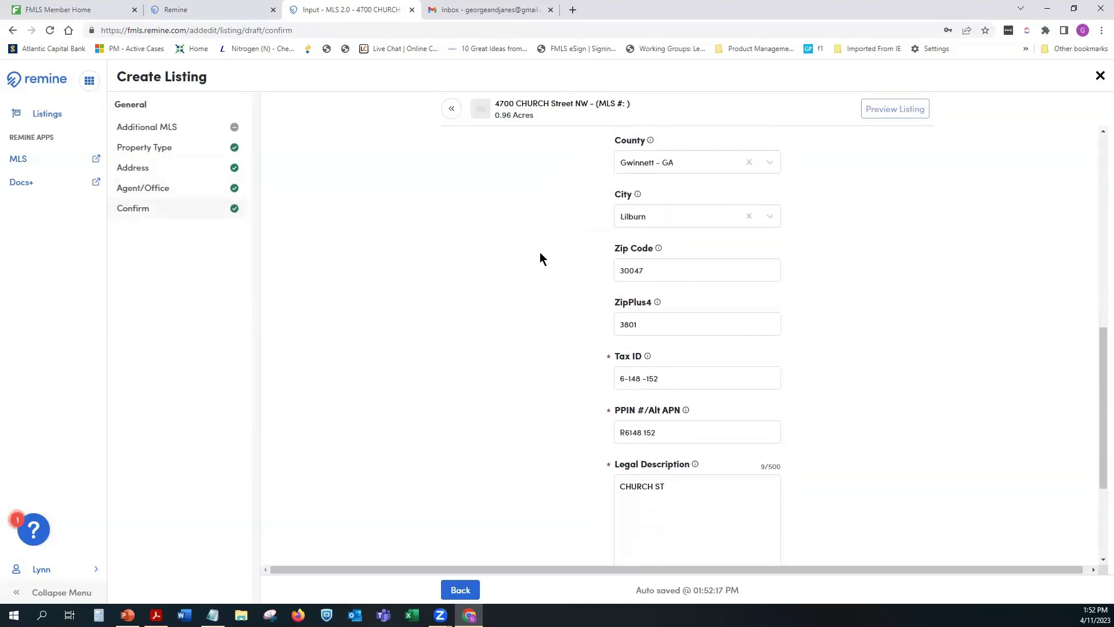
{"action": "scroll", "coordinate": [659, 225], "scroll_direction": "down", "scroll_amount": 3}
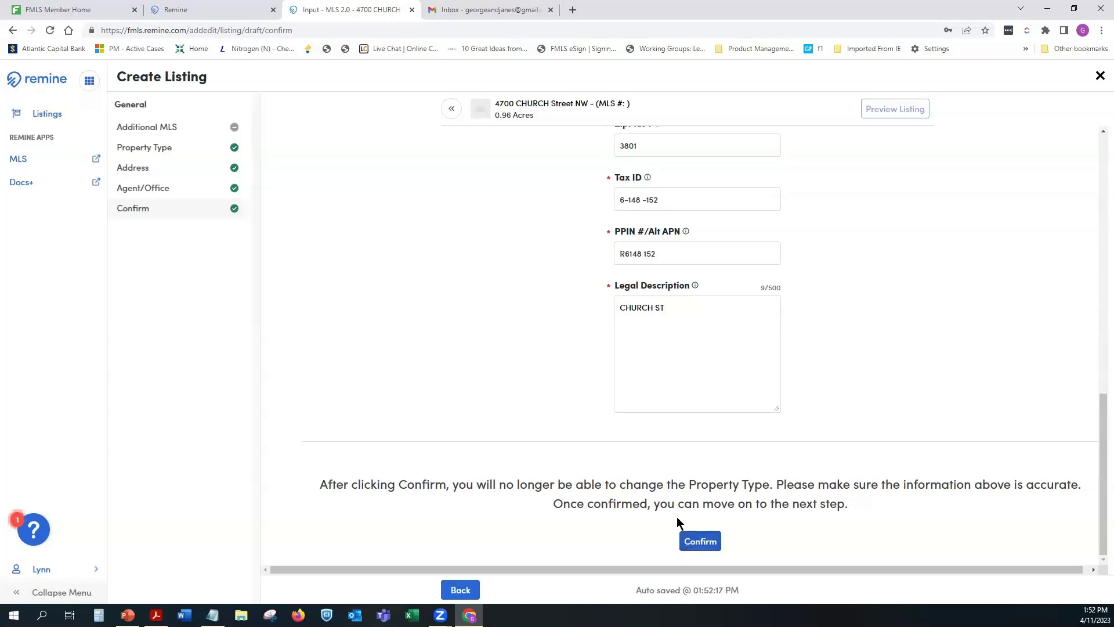
Step: Confirm the listing information so the Basic Information schools page loads
{"action": "left_click", "coordinate": [702, 542]}
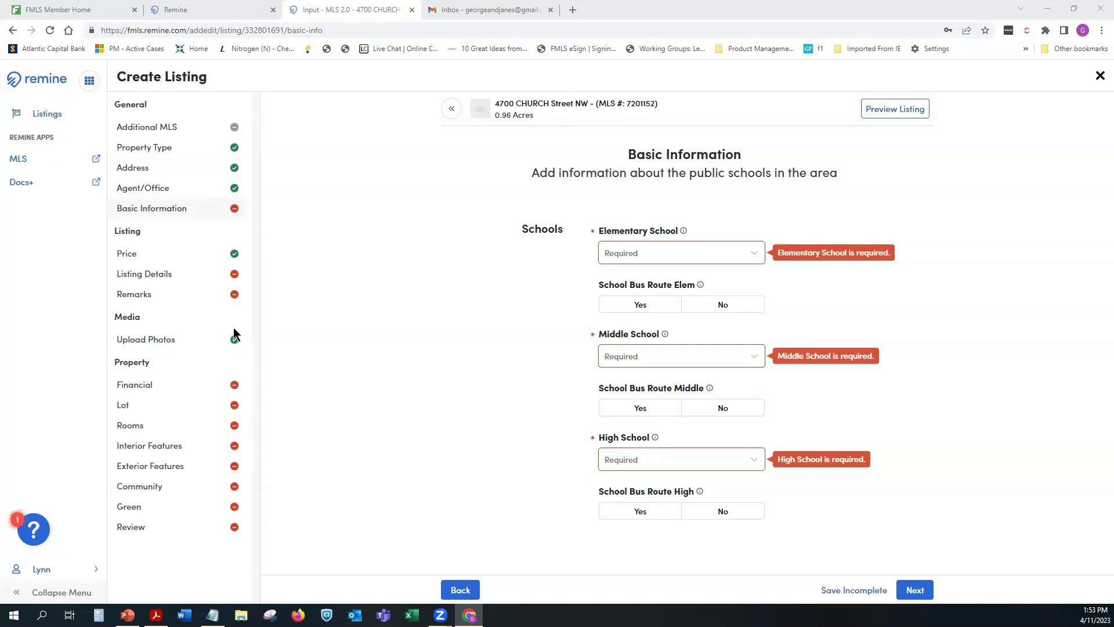
Step: Choose Alford elementary and Berkmar high school, save as incomplete, and continue to pricing
{"action": "left_click", "coordinate": [235, 336]}
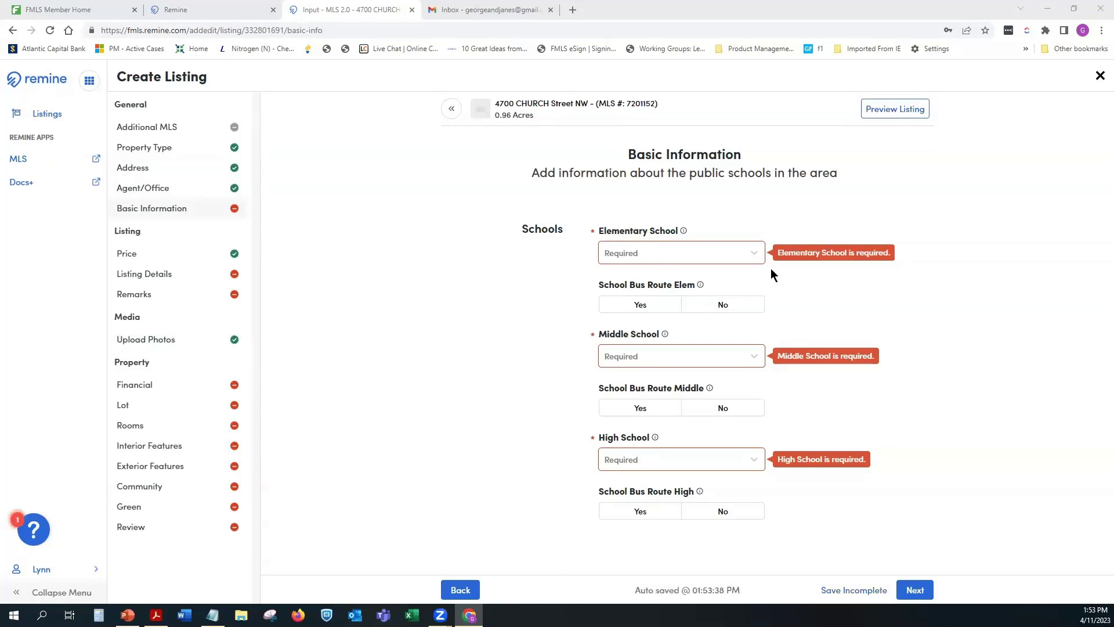
{"action": "left_click", "coordinate": [751, 261]}
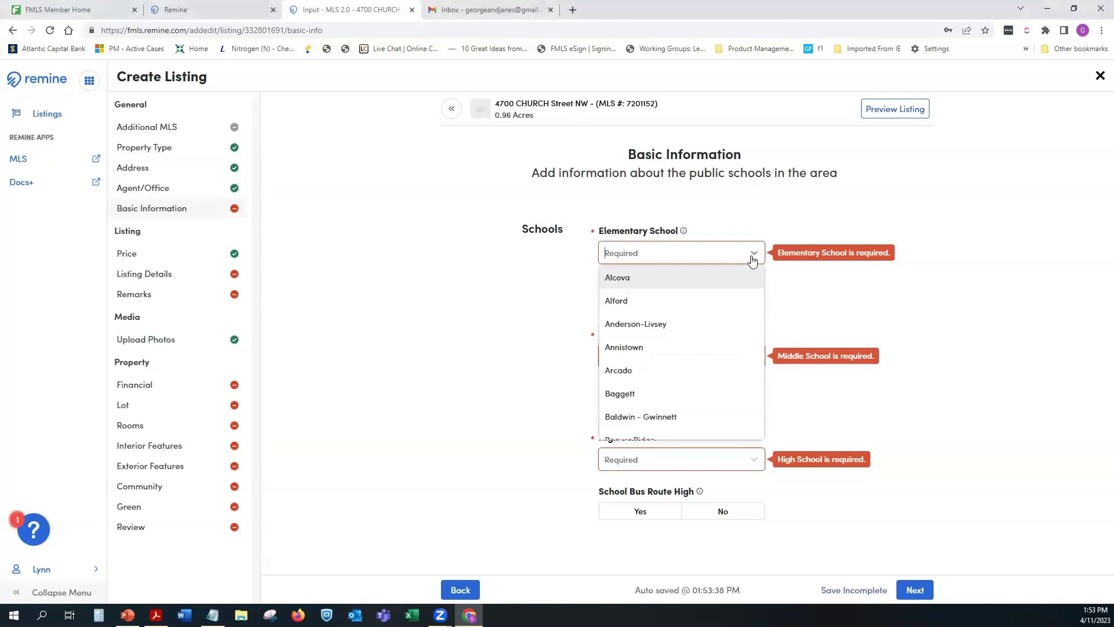
{"action": "left_click", "coordinate": [689, 301]}
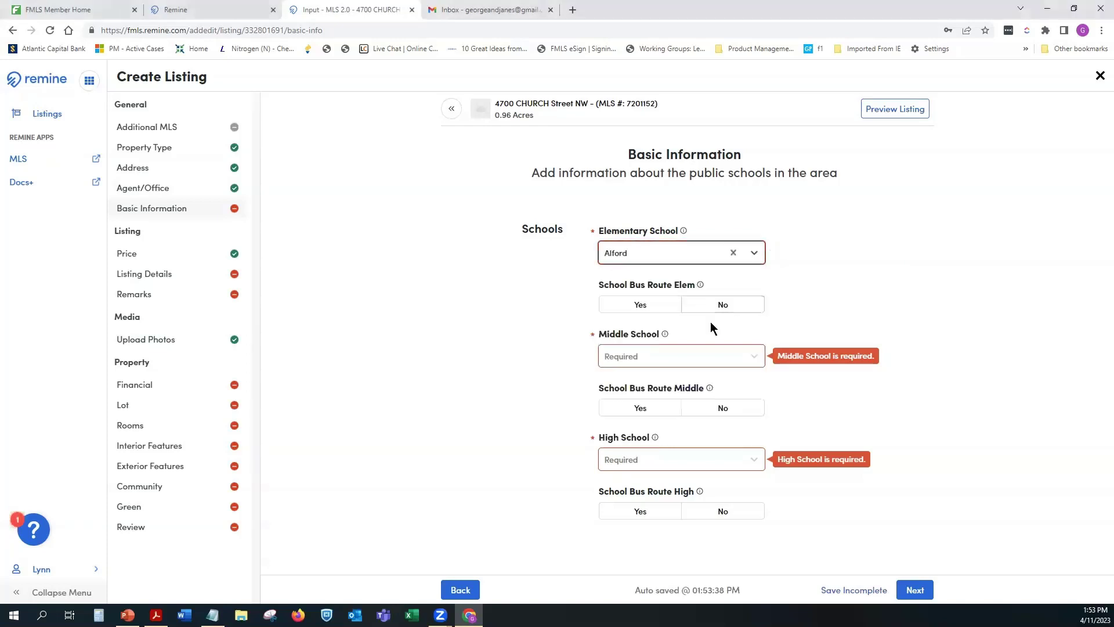
{"action": "left_click", "coordinate": [686, 356]}
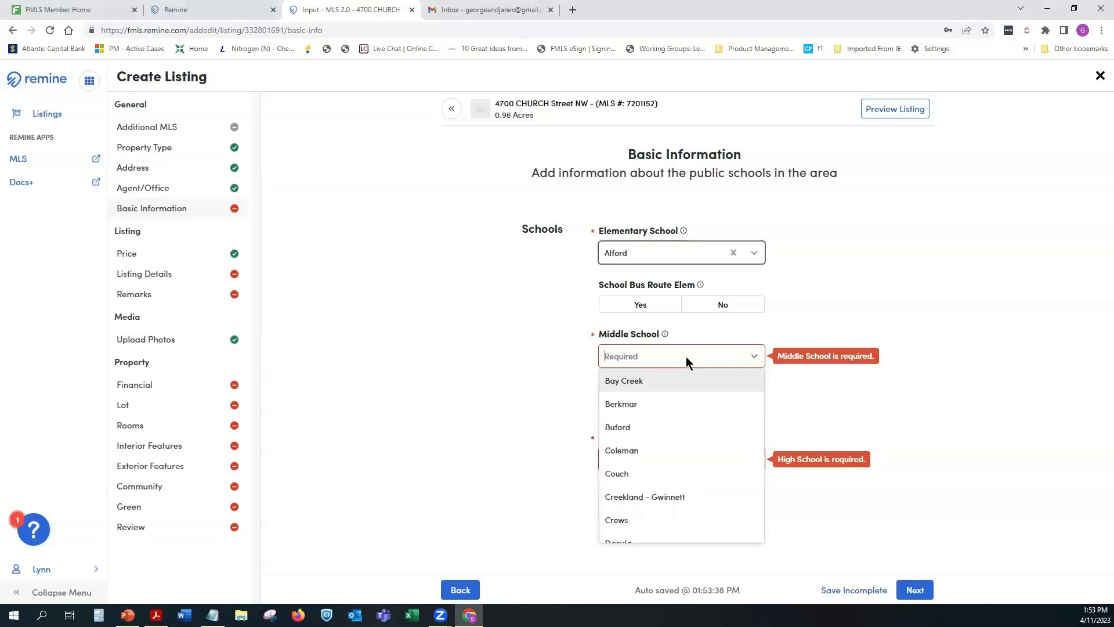
{"action": "left_click", "coordinate": [672, 399]}
{"action": "left_click", "coordinate": [676, 454]}
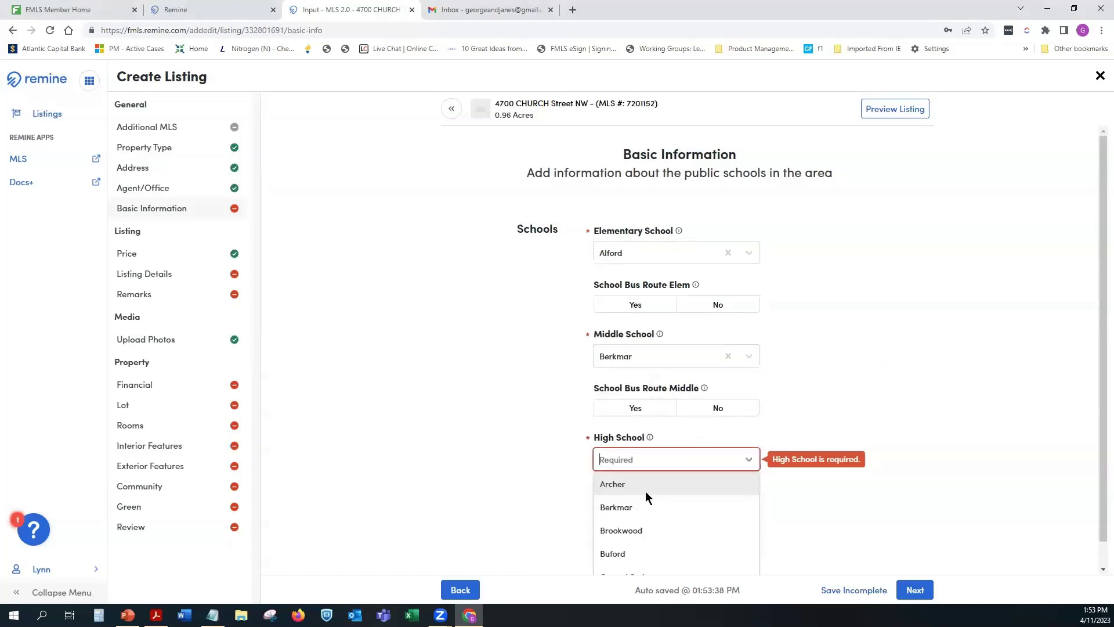
{"action": "left_click", "coordinate": [645, 507]}
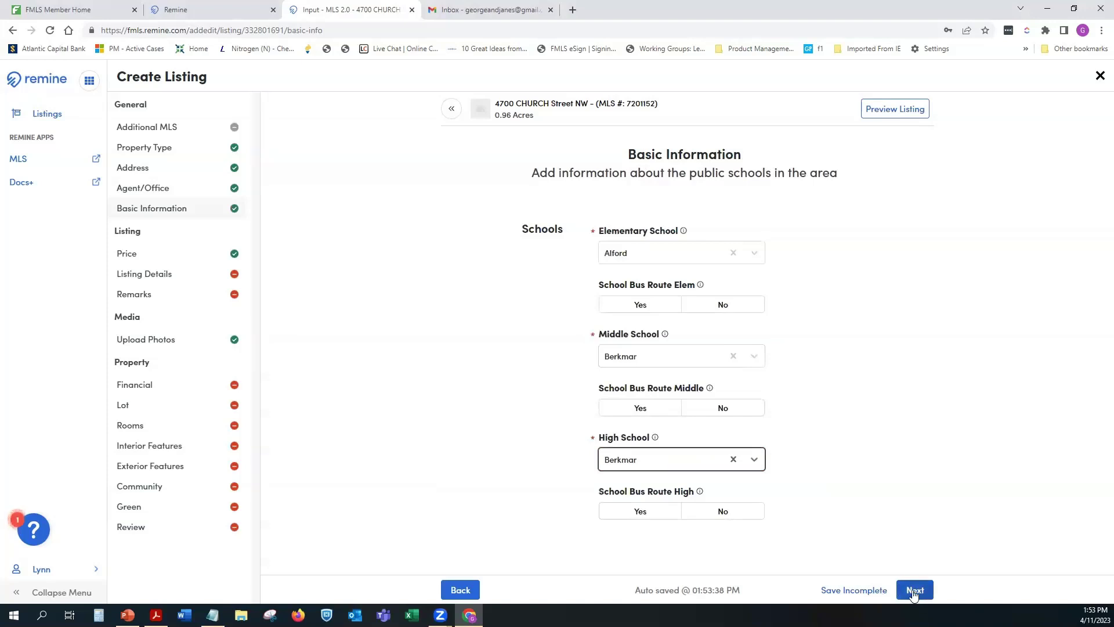
{"action": "left_click", "coordinate": [849, 591]}
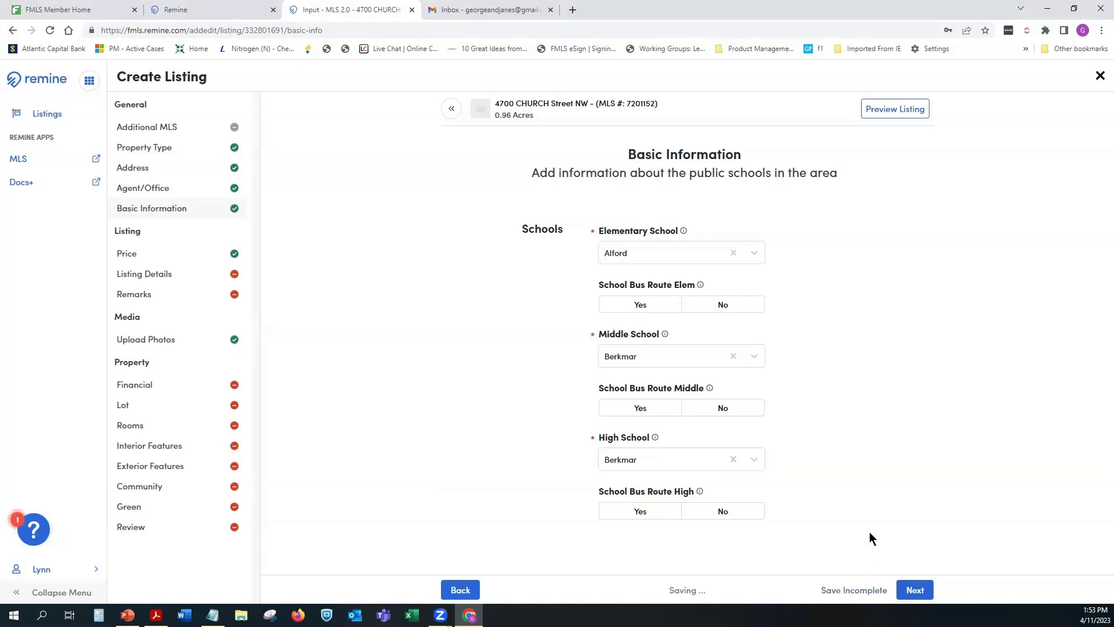
{"action": "left_click", "coordinate": [914, 590]}
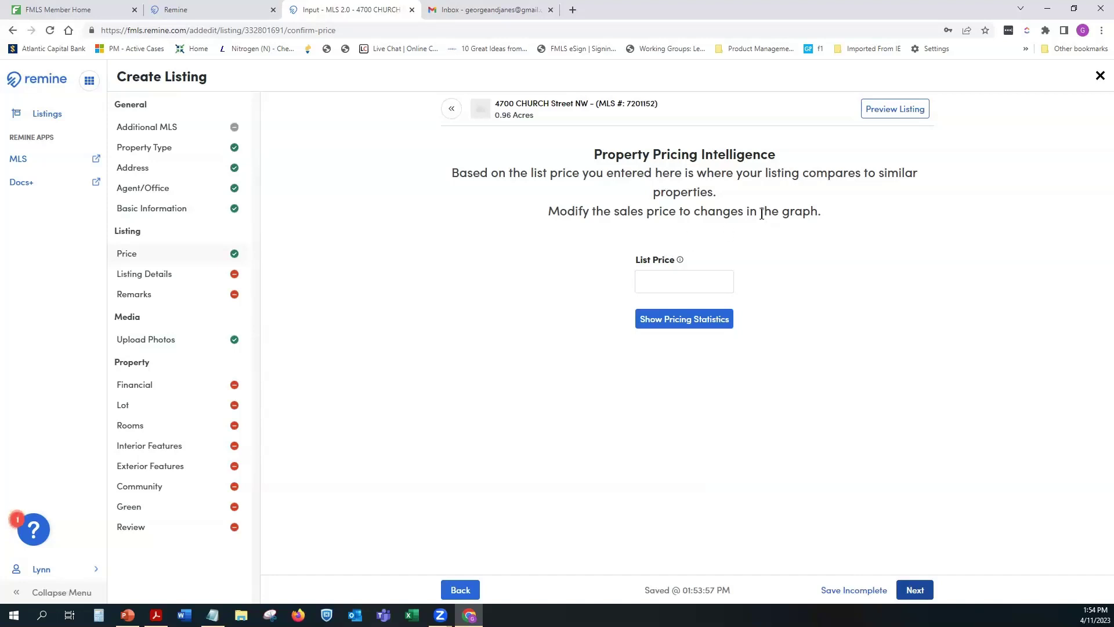
Step: Enter 450000 as the List Price
{"action": "left_click", "coordinate": [674, 280]}
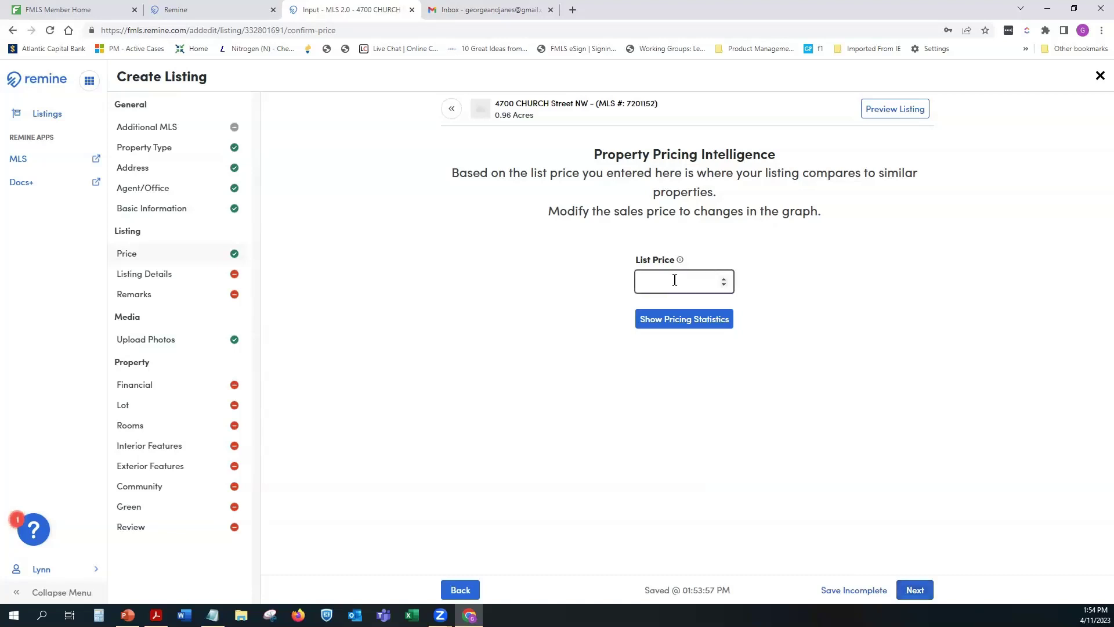
{"action": "type", "text": "450000"}
{"action": "left_click", "coordinate": [674, 325]}
Step: Display pricing statistics and review the chart and comparable Lilburn listings in the area
{"action": "left_click", "coordinate": [674, 324]}
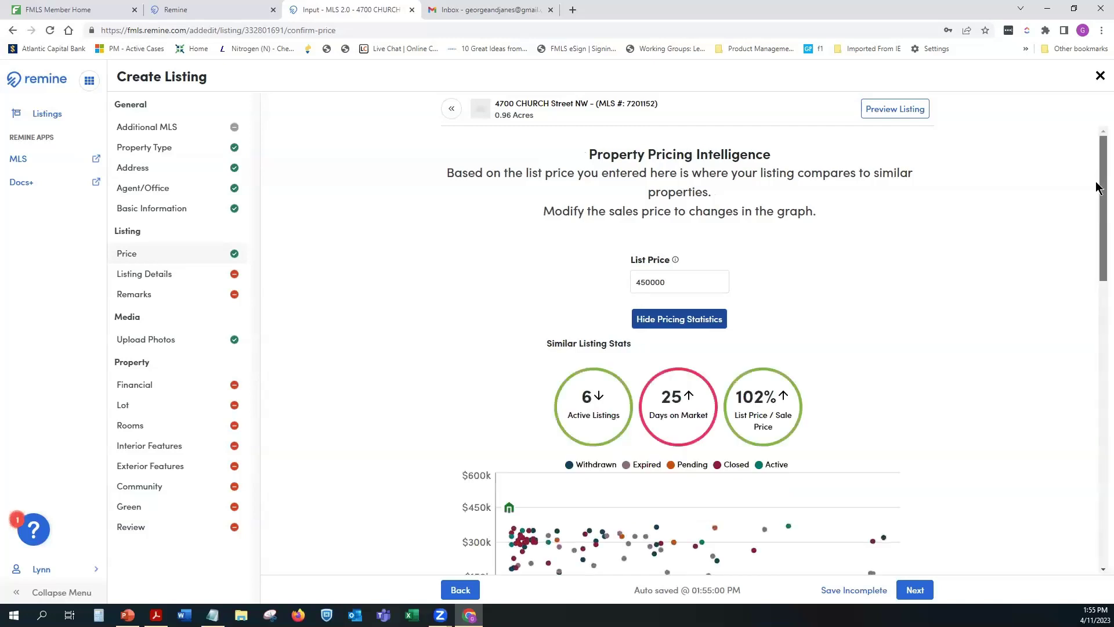
{"action": "left_click_drag", "start_coordinate": [1099, 192], "coordinate": [1098, 238]}
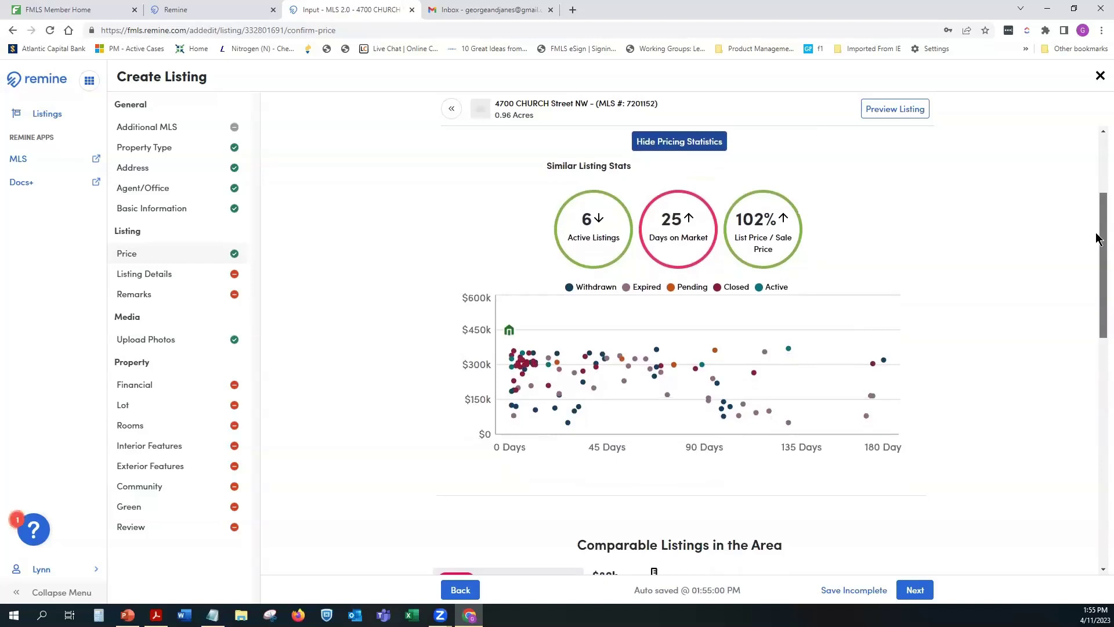
{"action": "left_click_drag", "start_coordinate": [1098, 238], "coordinate": [1099, 243]}
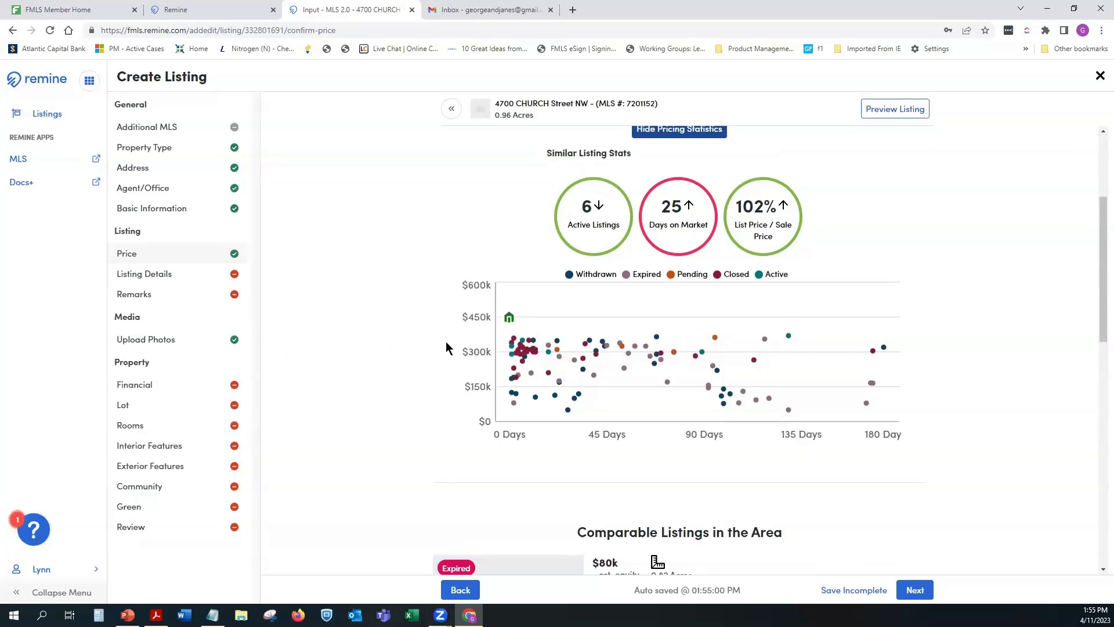
{"action": "mouse_move", "coordinate": [508, 328]}
{"action": "mouse_move", "coordinate": [592, 375]}
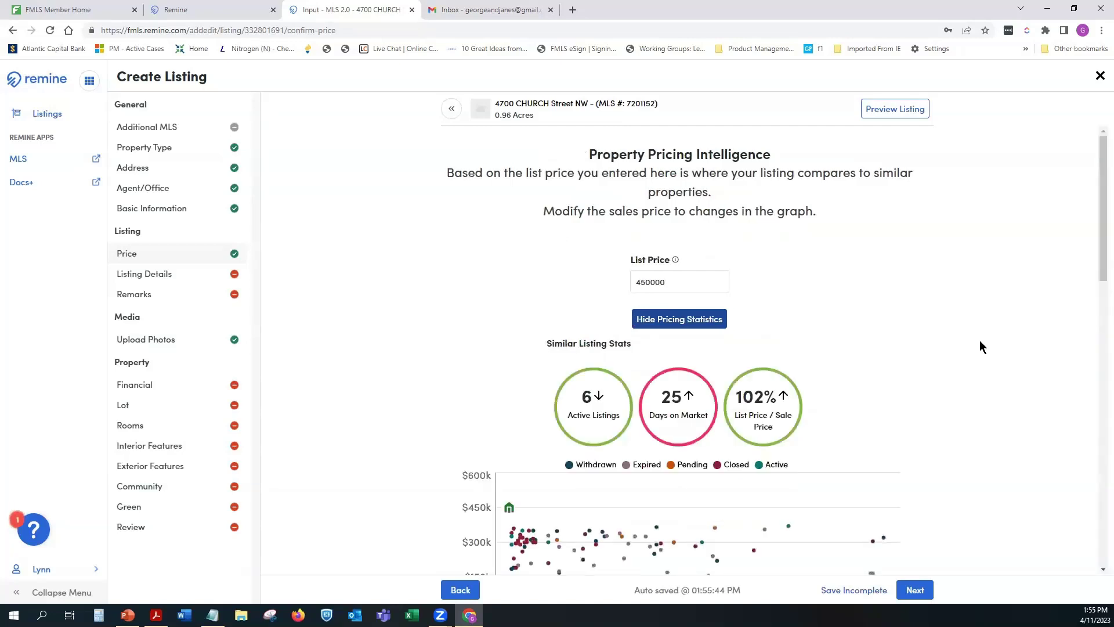
{"action": "scroll", "coordinate": [964, 342], "scroll_direction": "down", "scroll_amount": 3}
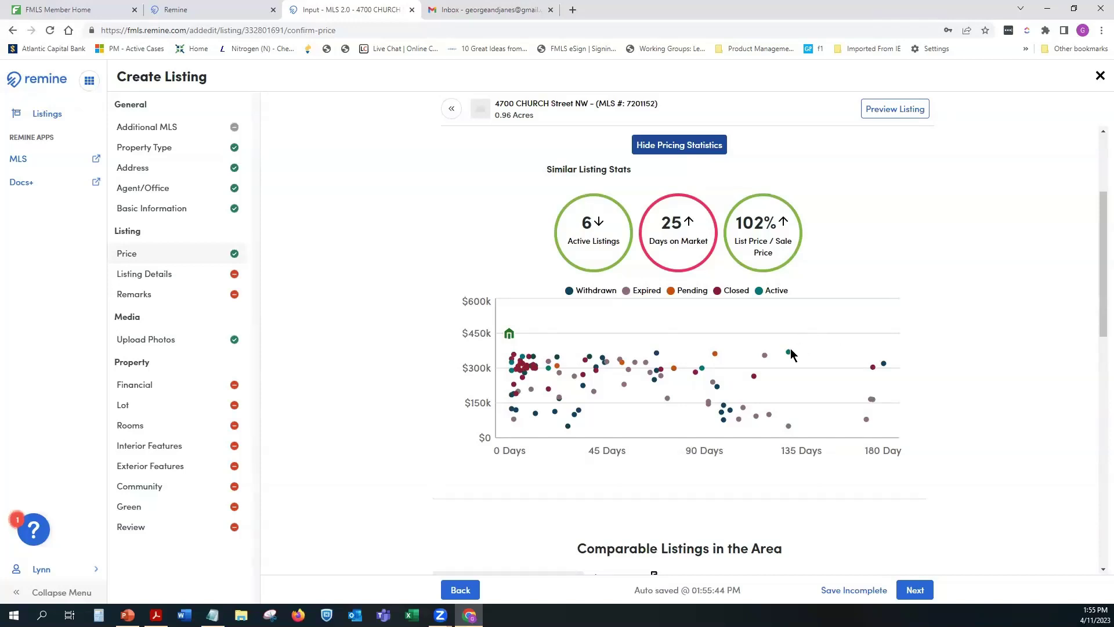
{"action": "mouse_move", "coordinate": [788, 355]}
{"action": "scroll", "coordinate": [956, 326], "scroll_direction": "down", "scroll_amount": 2}
{"action": "scroll", "coordinate": [956, 327], "scroll_direction": "down", "scroll_amount": 1}
{"action": "scroll", "coordinate": [956, 327], "scroll_direction": "down", "scroll_amount": 1}
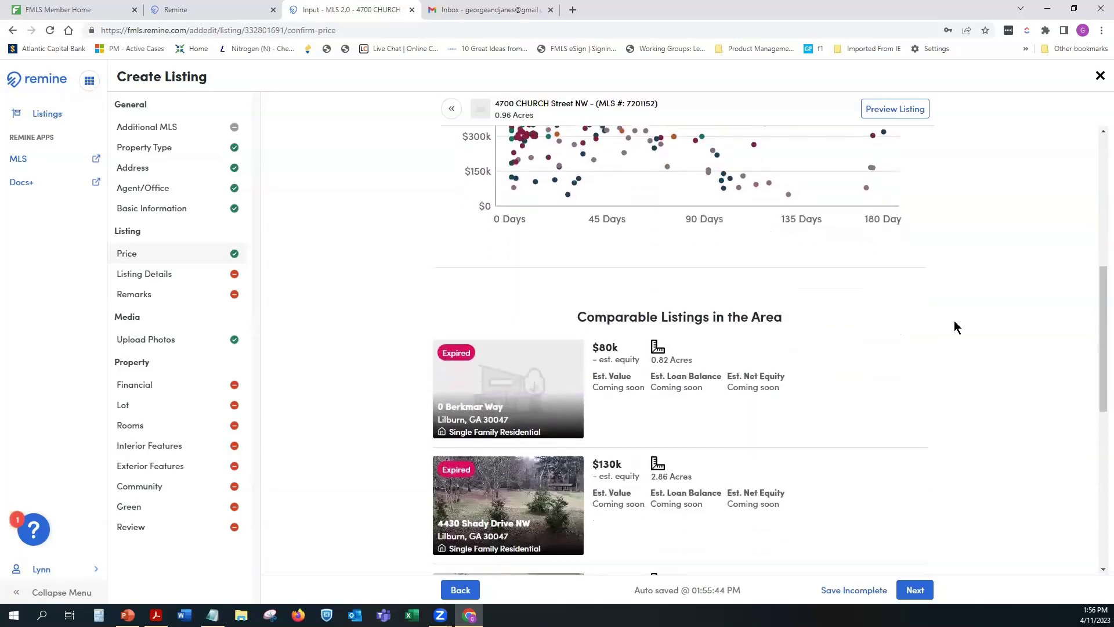
{"action": "scroll", "coordinate": [954, 327], "scroll_direction": "down", "scroll_amount": 7}
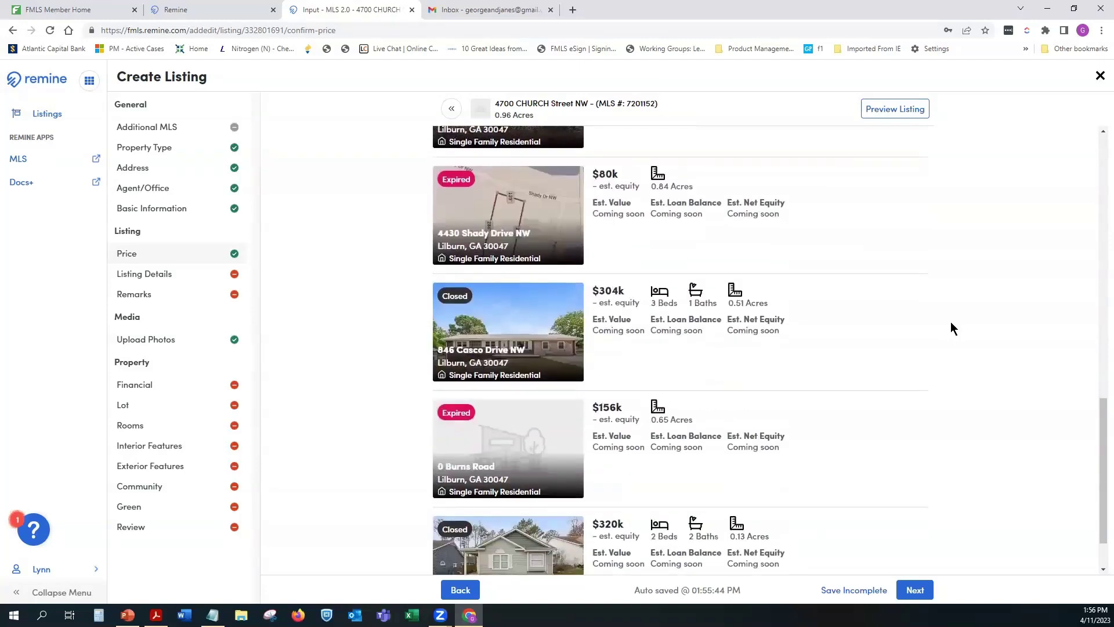
{"action": "scroll", "coordinate": [951, 329], "scroll_direction": "down", "scroll_amount": 1}
{"action": "scroll", "coordinate": [948, 324], "scroll_direction": "up", "scroll_amount": 10}
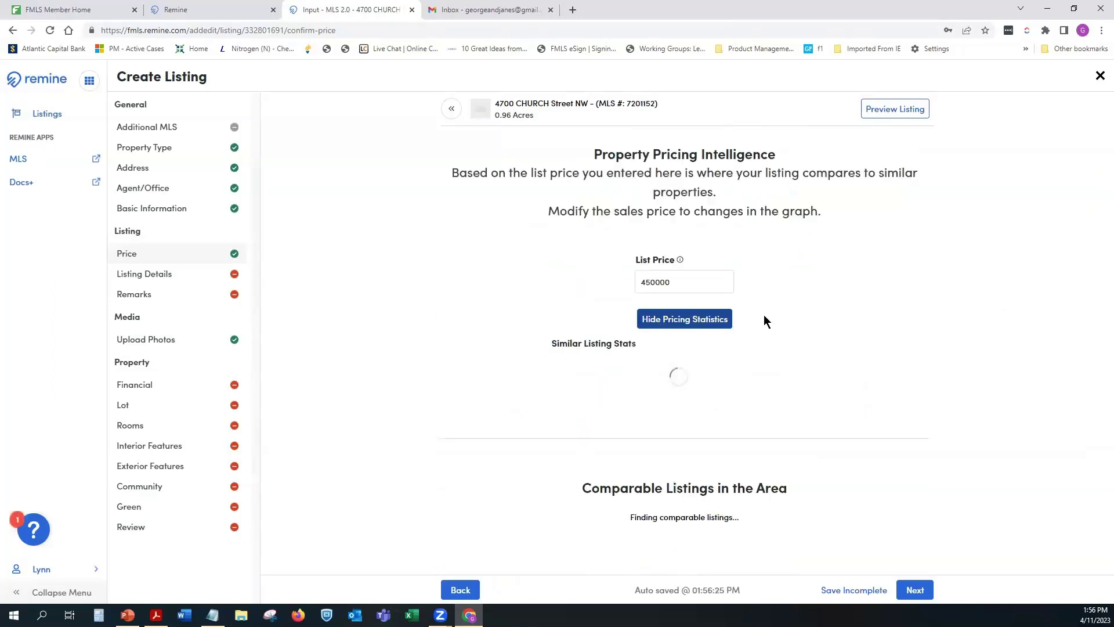
Step: Hide pricing statistics, change the List Price to 320000, save, and move to Listing Details
{"action": "left_click", "coordinate": [667, 320]}
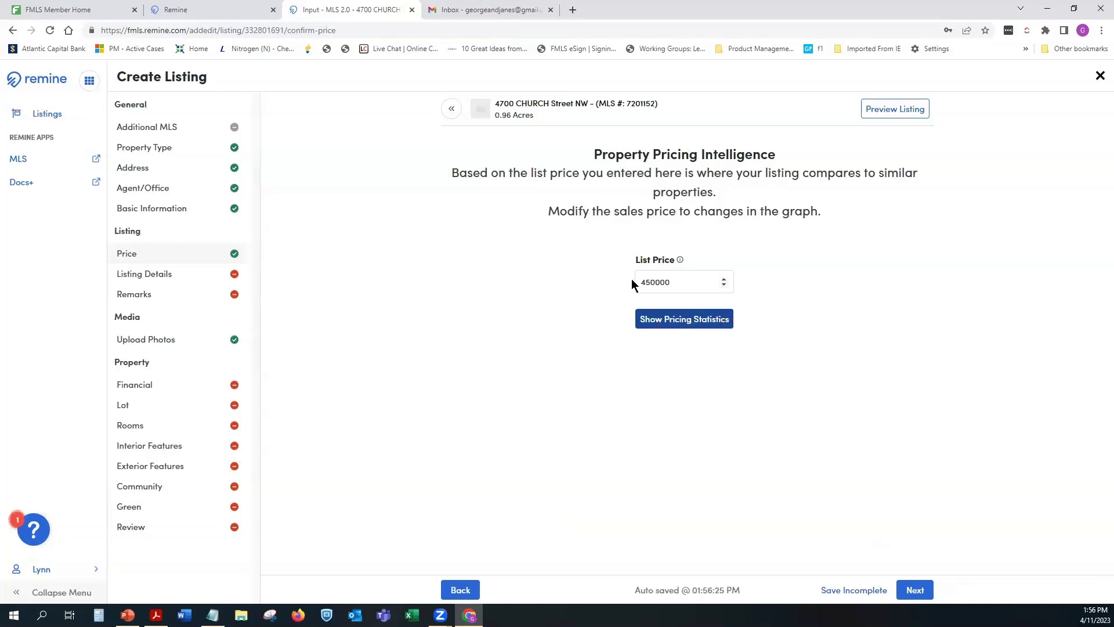
{"action": "left_click", "coordinate": [653, 282]}
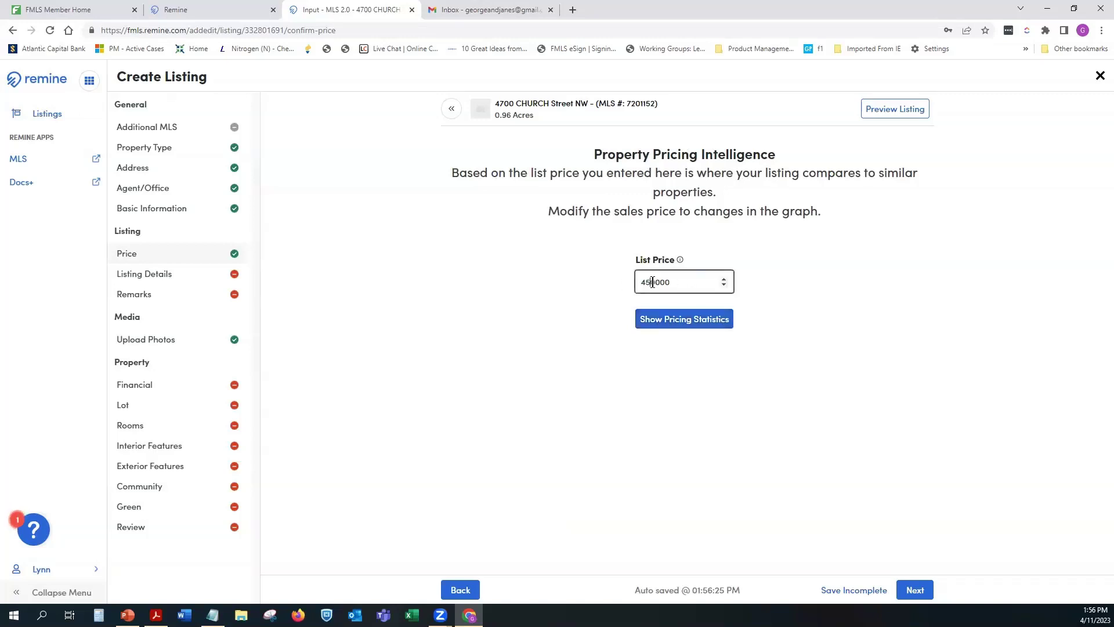
{"action": "key", "text": "BackSpace"}
{"action": "key", "text": "BackSpace"}
{"action": "type", "text": "32"}
{"action": "left_click", "coordinate": [877, 590]}
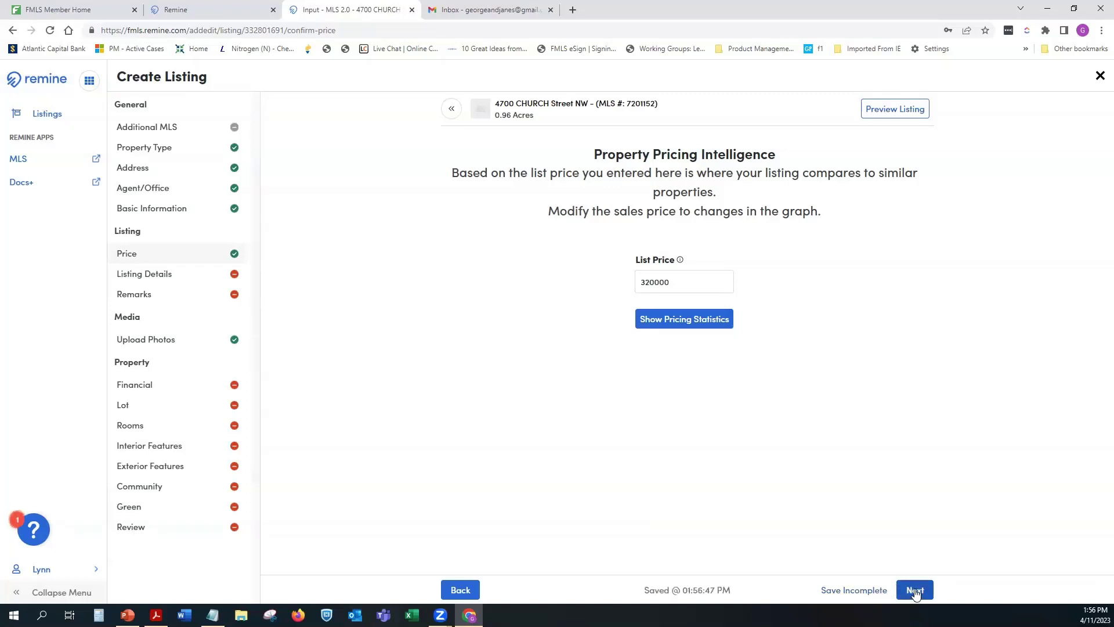
{"action": "left_click", "coordinate": [915, 590]}
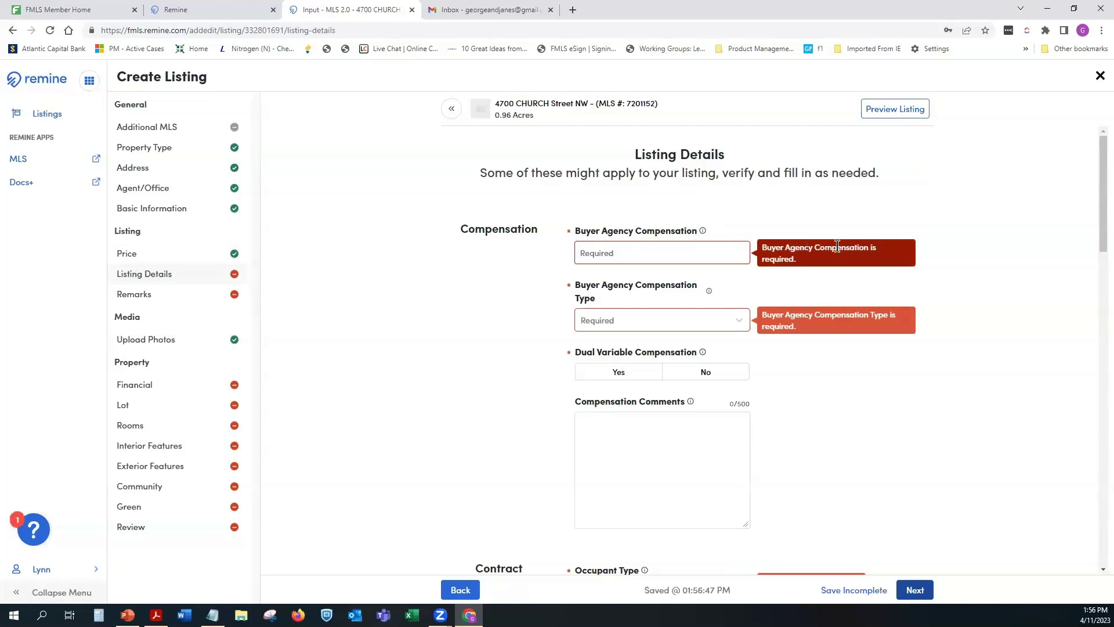
Step: Enter 4.5 as Buyer Agency Compensation with % as the Compensation Type
{"action": "left_click", "coordinate": [666, 250]}
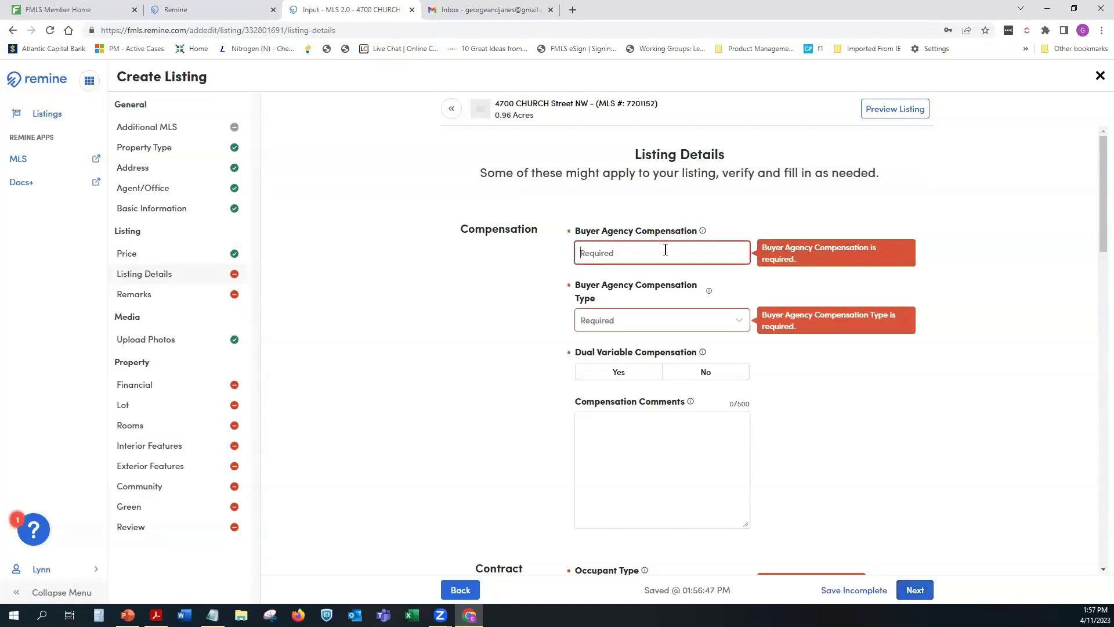
{"action": "type", "text": "4"}
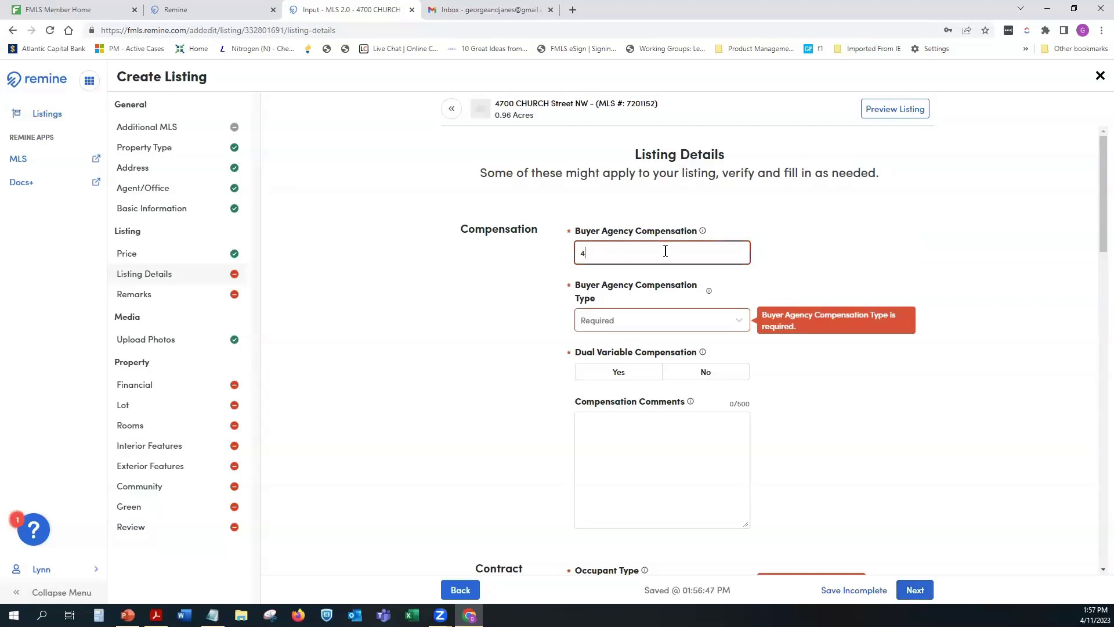
{"action": "type", "text": ".5"}
{"action": "left_click", "coordinate": [627, 321]}
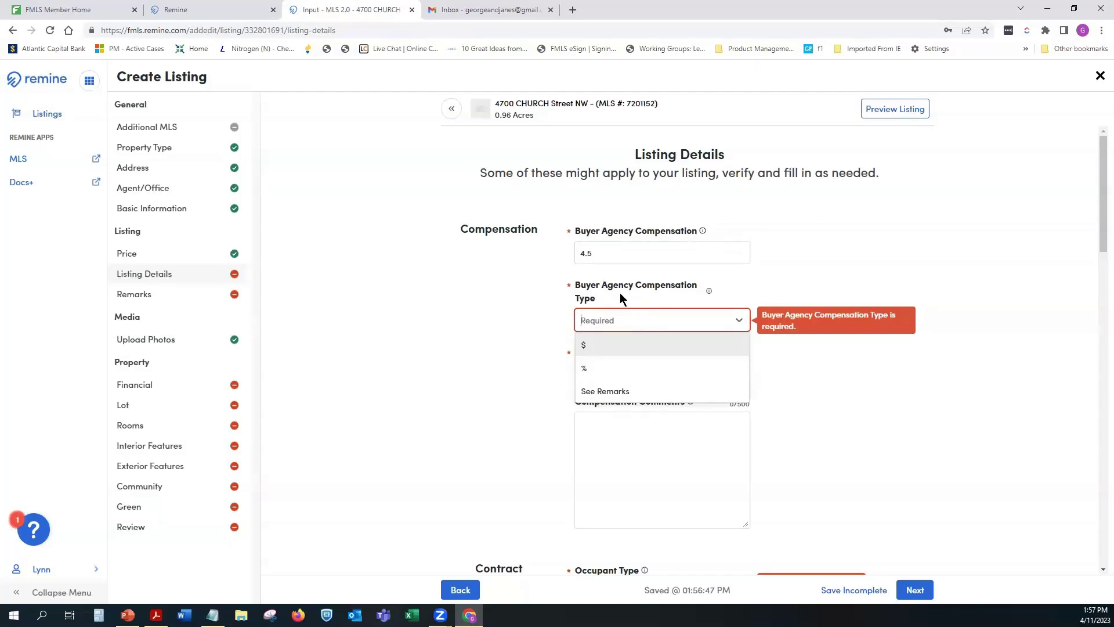
{"action": "left_click", "coordinate": [588, 373]}
{"action": "left_click", "coordinate": [634, 318]}
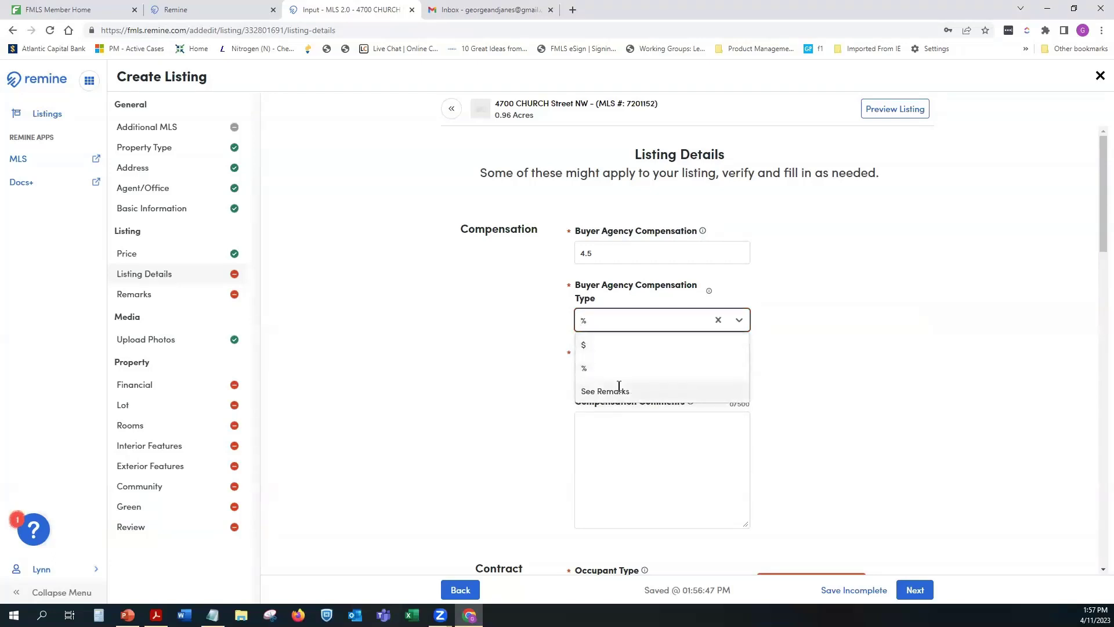
{"action": "left_click", "coordinate": [692, 368]}
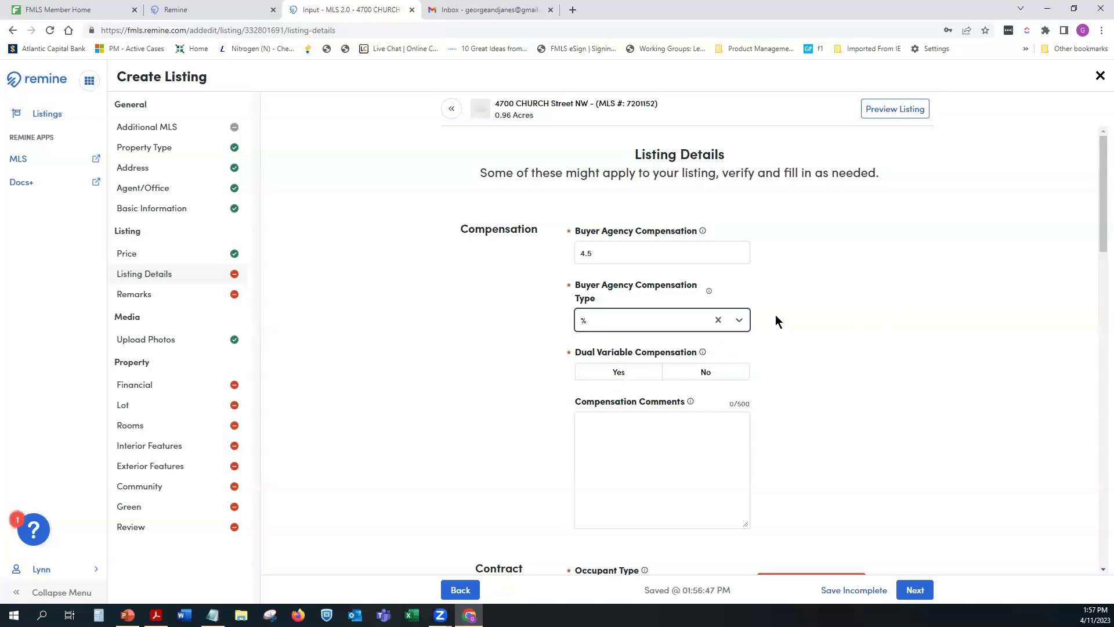
Step: Answer No for Dual Variable Compensation
{"action": "left_click", "coordinate": [620, 371]}
{"action": "mouse_move", "coordinate": [703, 353]}
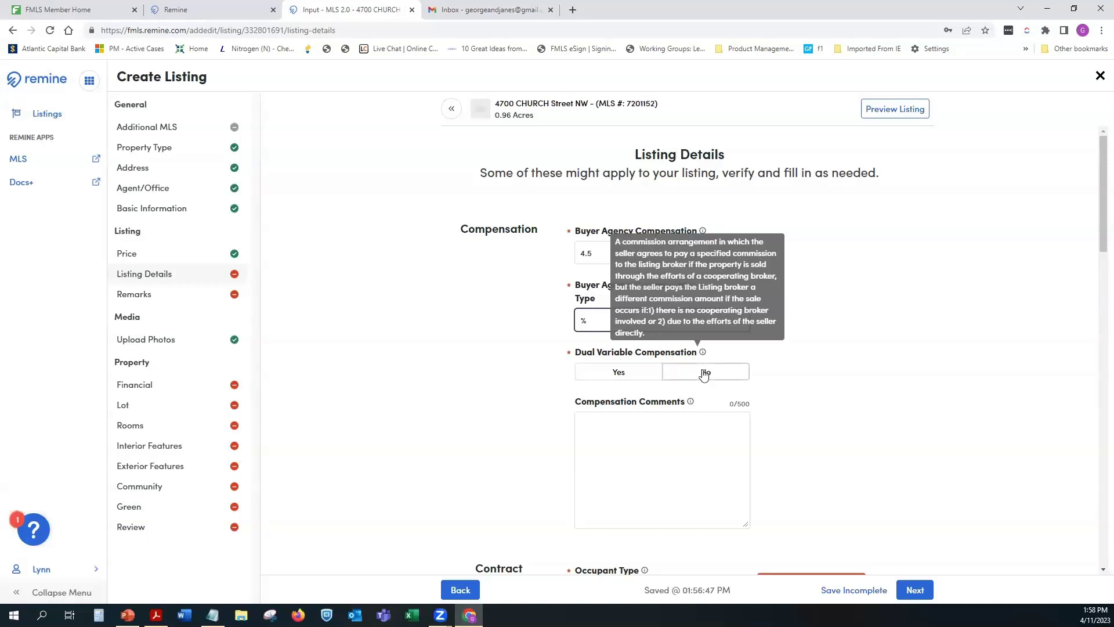
{"action": "left_click", "coordinate": [705, 373]}
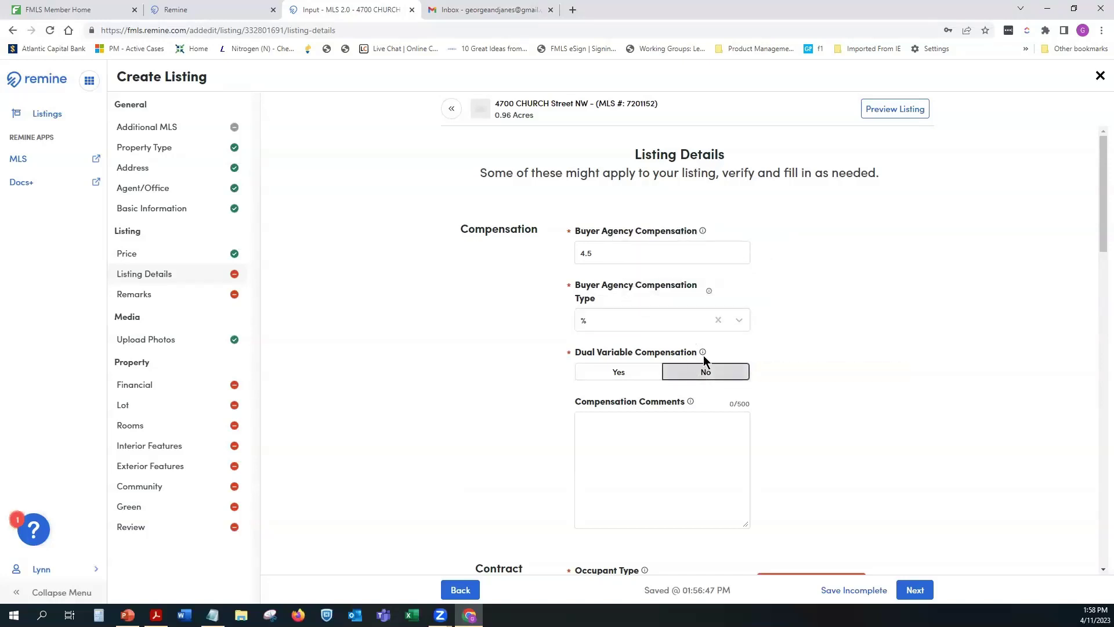
{"action": "left_click", "coordinate": [156, 615]}
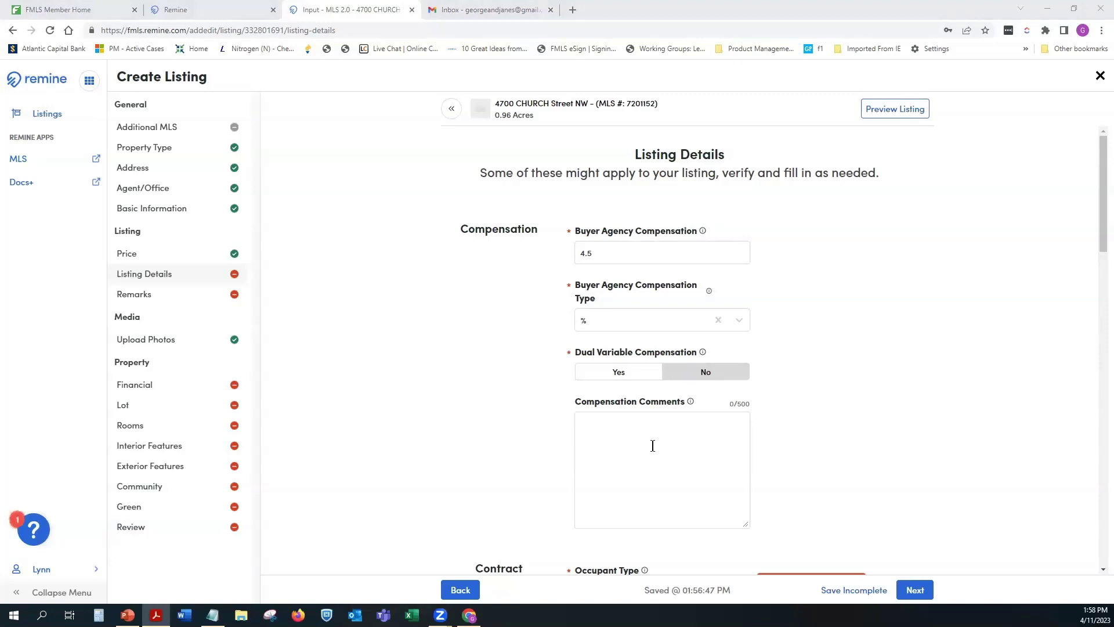
{"action": "scroll", "coordinate": [751, 432], "scroll_direction": "down", "scroll_amount": 1}
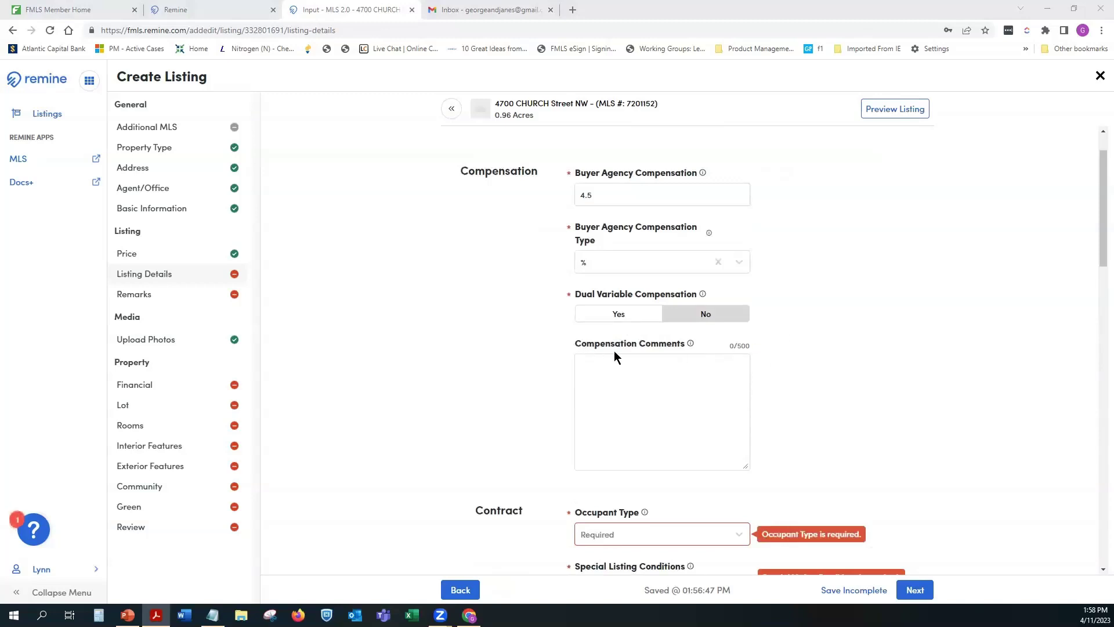
{"action": "scroll", "coordinate": [781, 376], "scroll_direction": "down", "scroll_amount": 2}
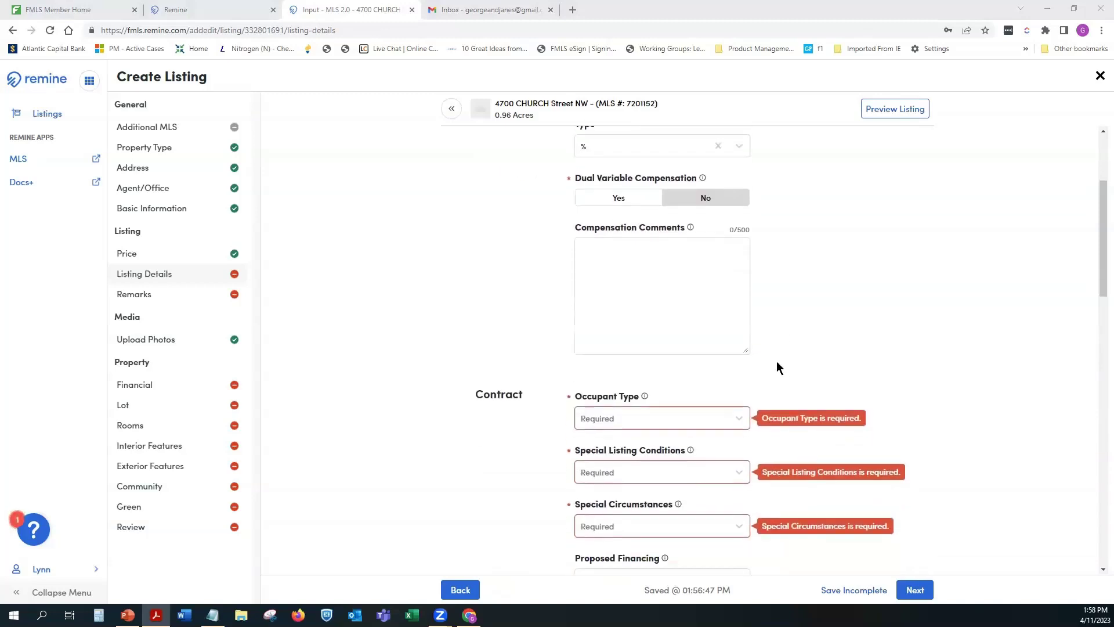
{"action": "scroll", "coordinate": [777, 363], "scroll_direction": "down", "scroll_amount": 2}
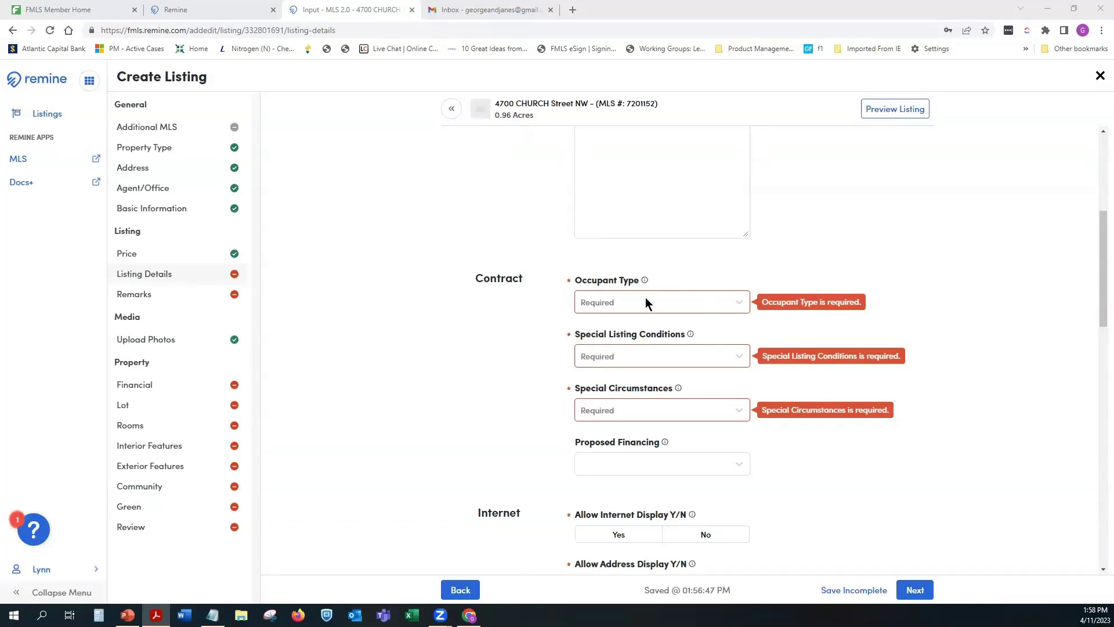
Step: Set Occupant Type to Owner
{"action": "left_click", "coordinate": [743, 309]}
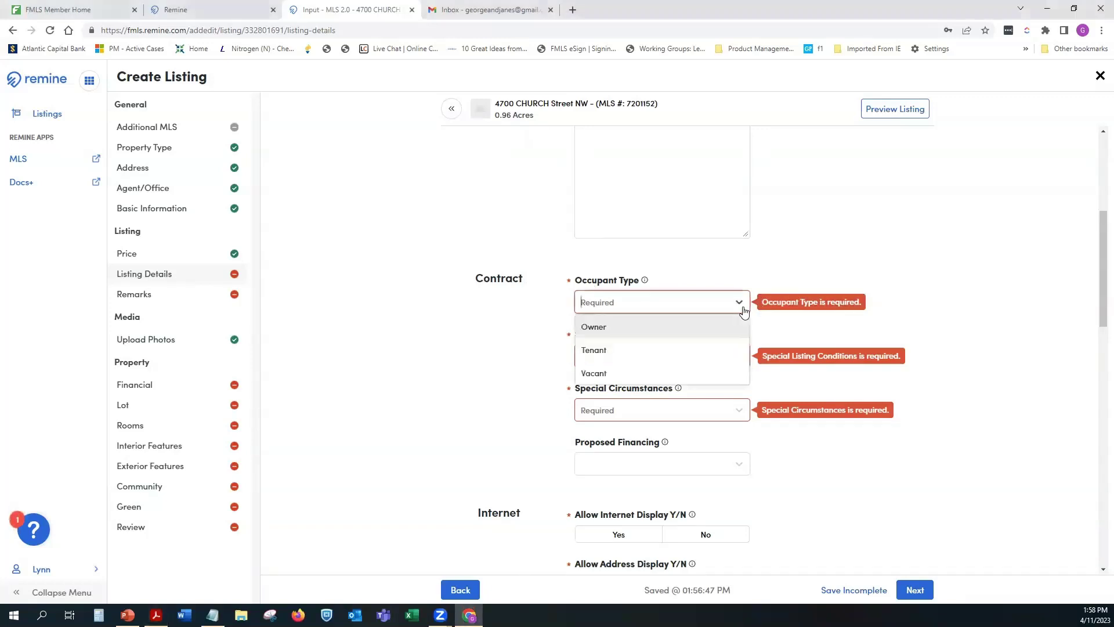
{"action": "left_click", "coordinate": [600, 327]}
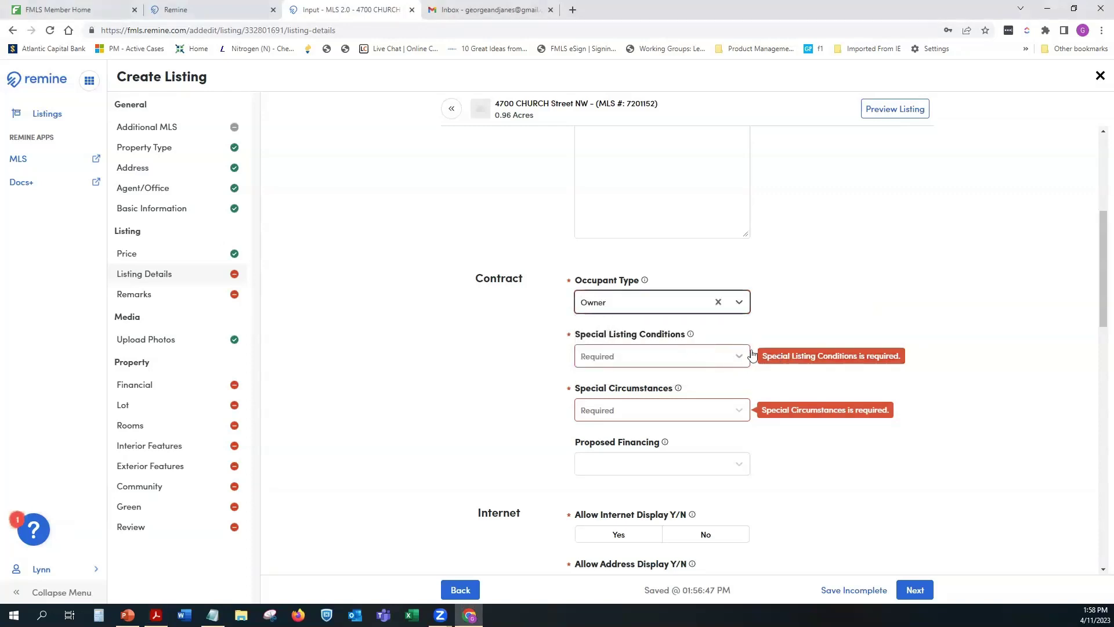
{"action": "scroll", "coordinate": [846, 321], "scroll_direction": "down", "scroll_amount": 2}
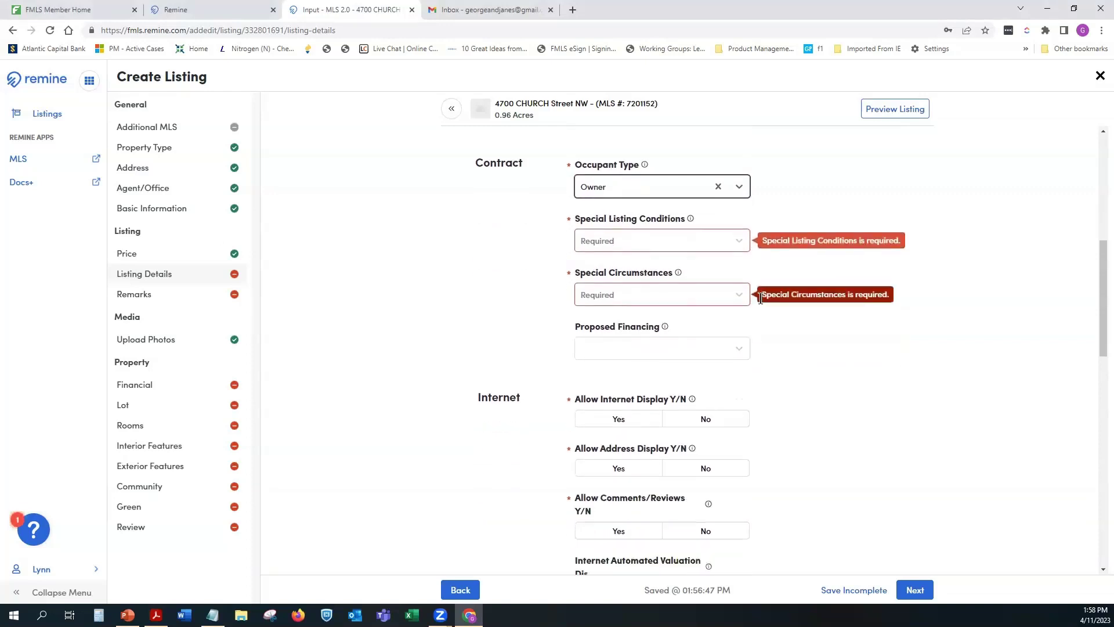
Step: Set Special Listing Conditions to None after trying and removing In Foreclosure and Short Sale
{"action": "left_click", "coordinate": [740, 245]}
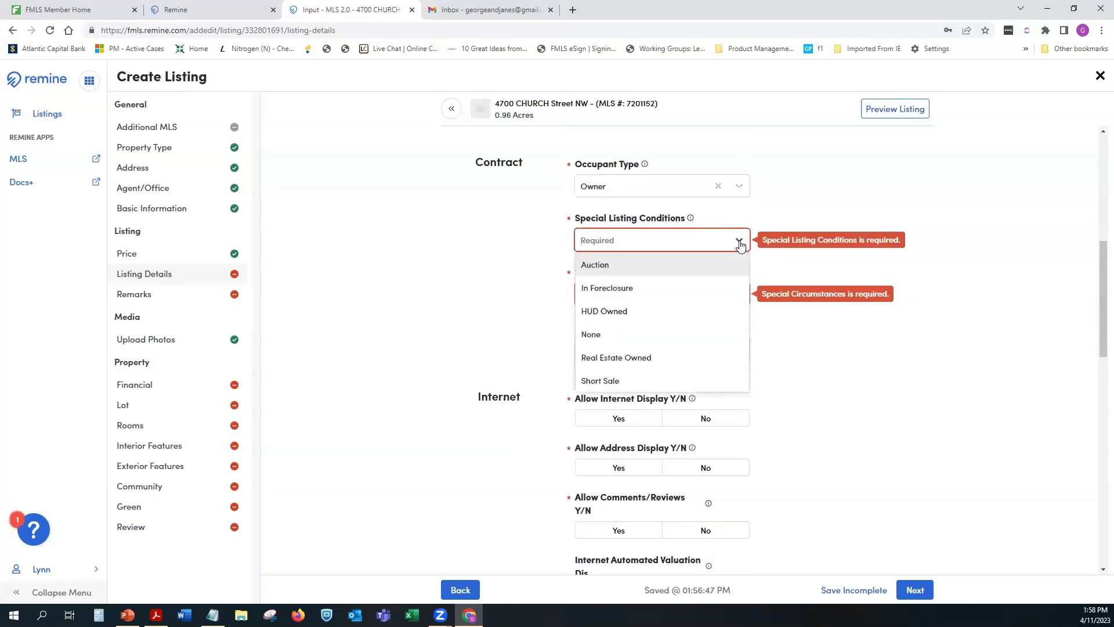
{"action": "left_click", "coordinate": [640, 287]}
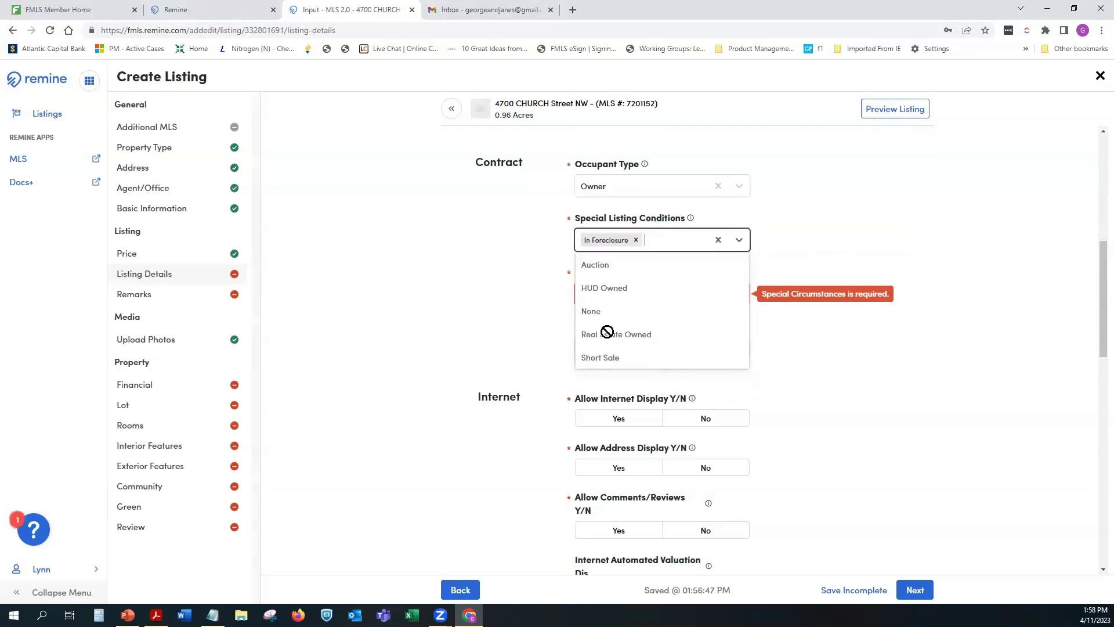
{"action": "left_click", "coordinate": [636, 240]}
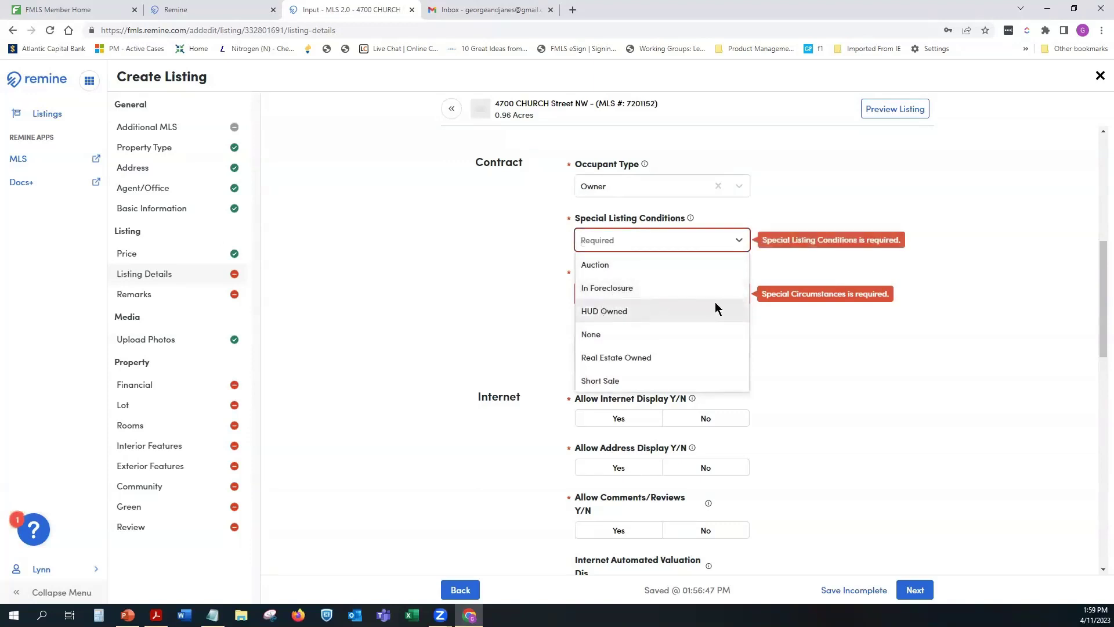
{"action": "left_click", "coordinate": [609, 380]}
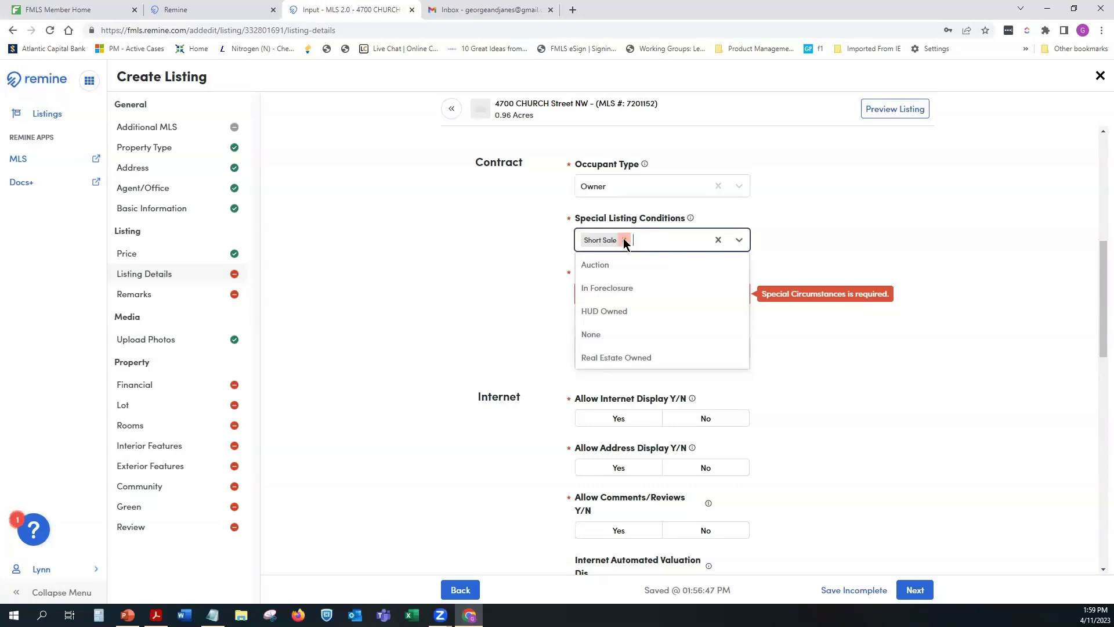
{"action": "left_click", "coordinate": [624, 239]}
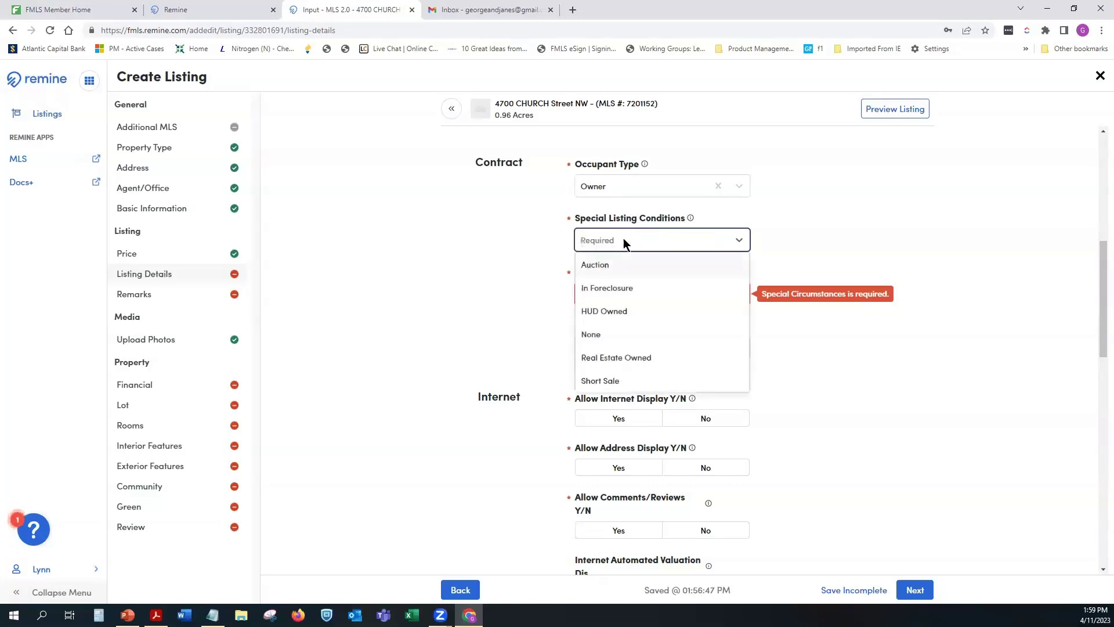
{"action": "left_click", "coordinate": [590, 335]}
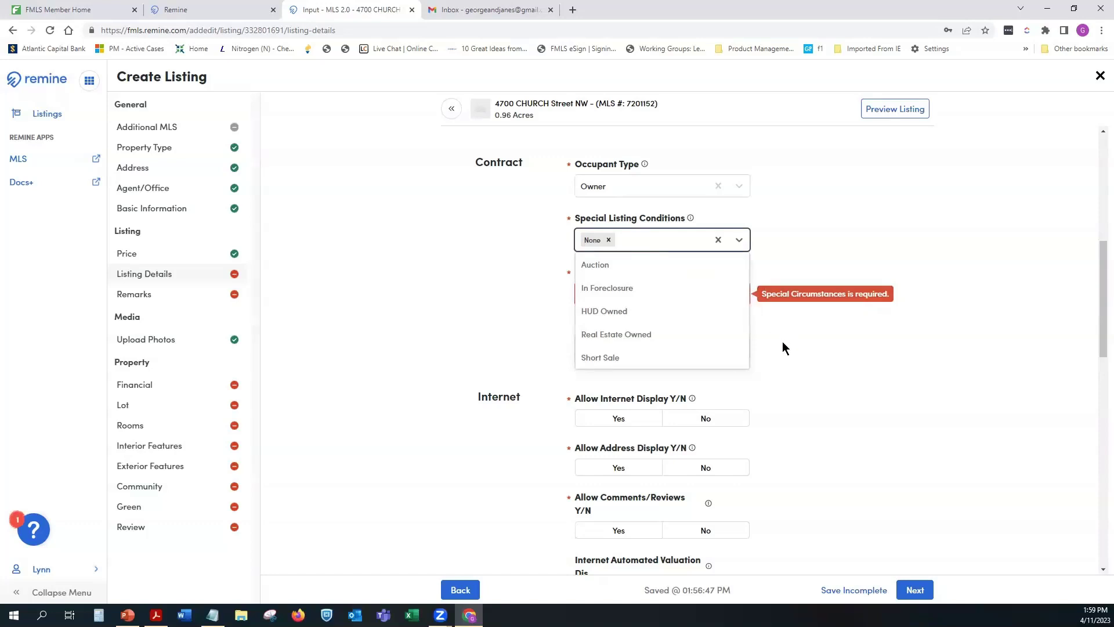
{"action": "left_click", "coordinate": [837, 210]}
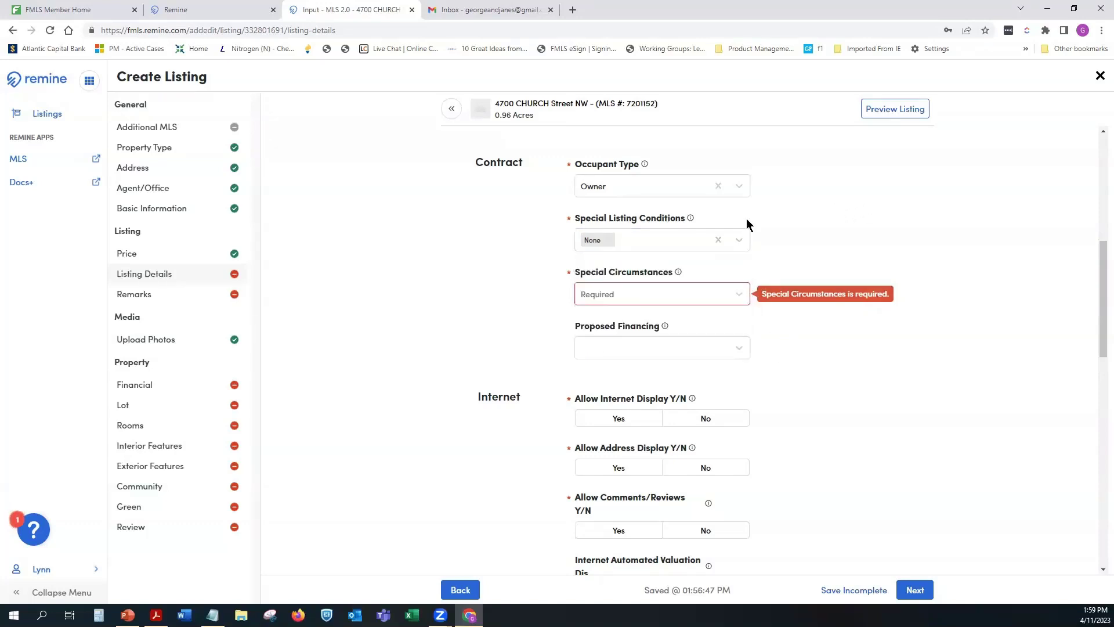
Step: Select Cert. Prof. Home Bldr and Live/Work as Special Circumstances, removing the Historical entry
{"action": "left_click", "coordinate": [665, 287]}
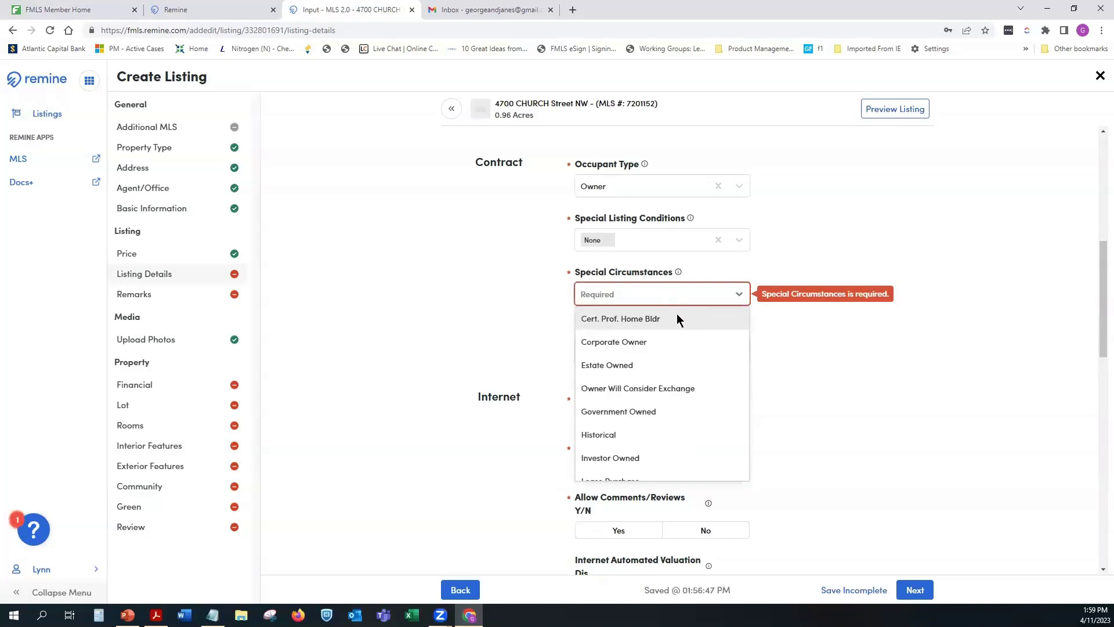
{"action": "left_click", "coordinate": [677, 316]}
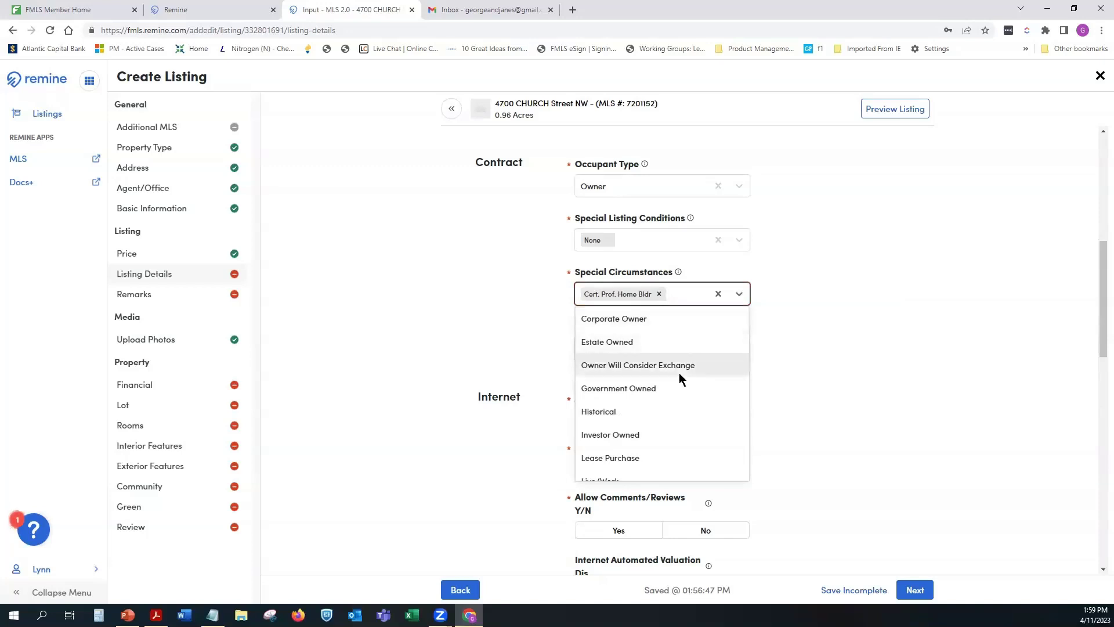
{"action": "left_click", "coordinate": [639, 412]}
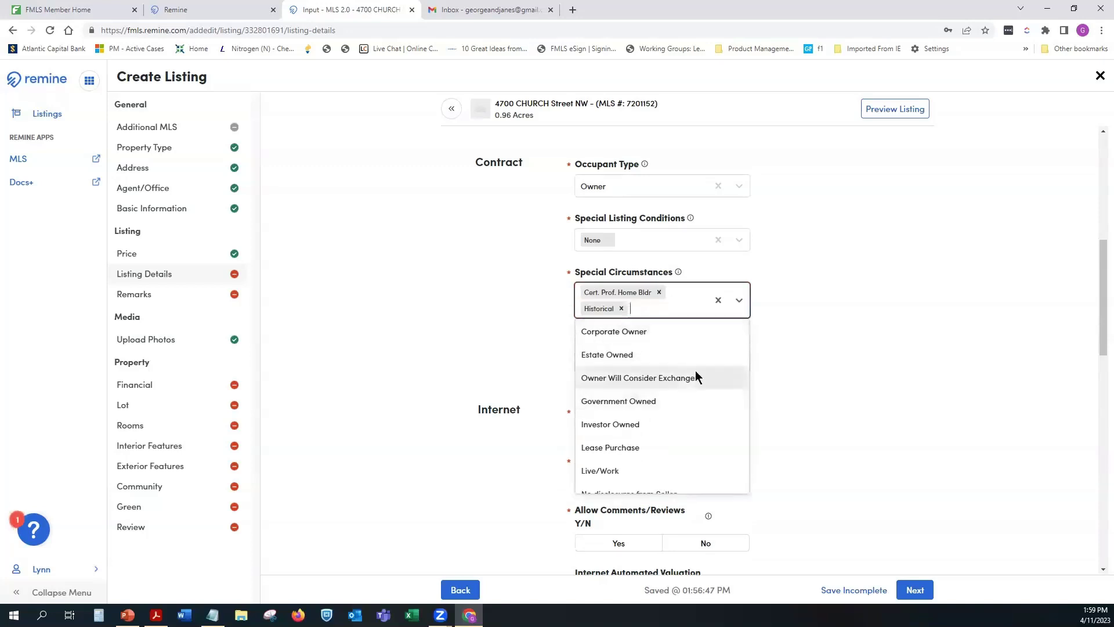
{"action": "scroll", "coordinate": [703, 428], "scroll_direction": "down", "scroll_amount": 1}
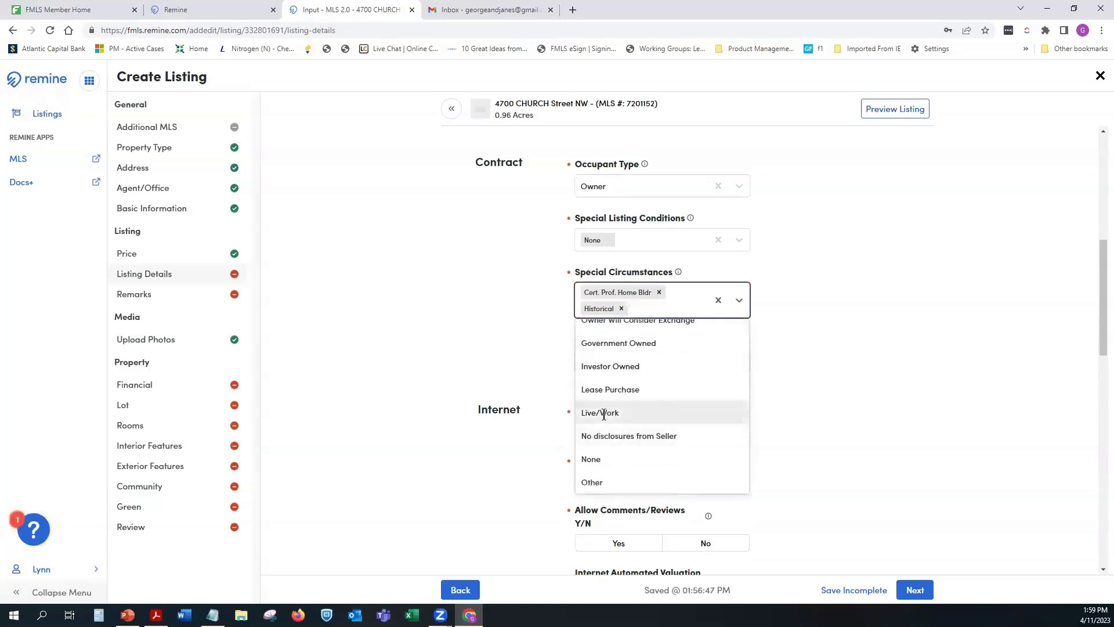
{"action": "left_click", "coordinate": [604, 414]}
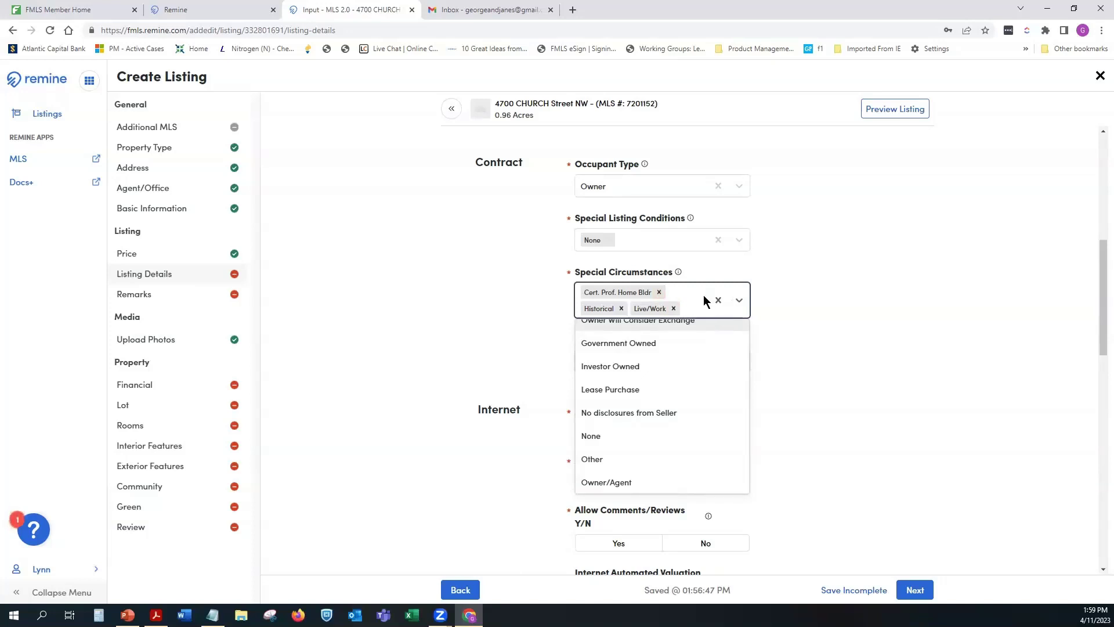
{"action": "left_click", "coordinate": [621, 309]}
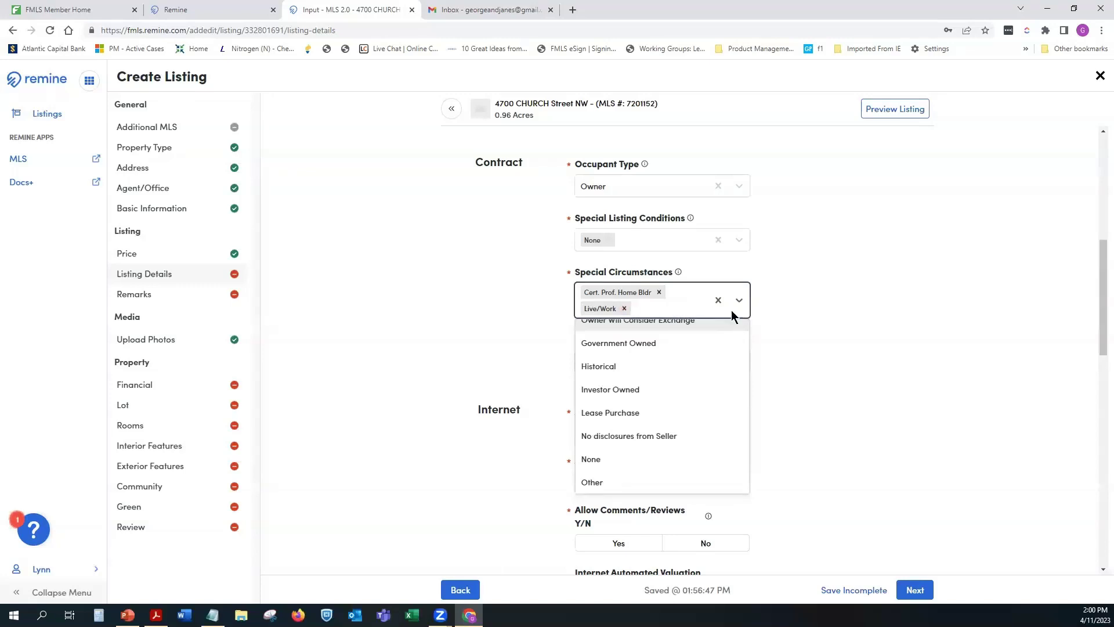
{"action": "left_click", "coordinate": [868, 316]}
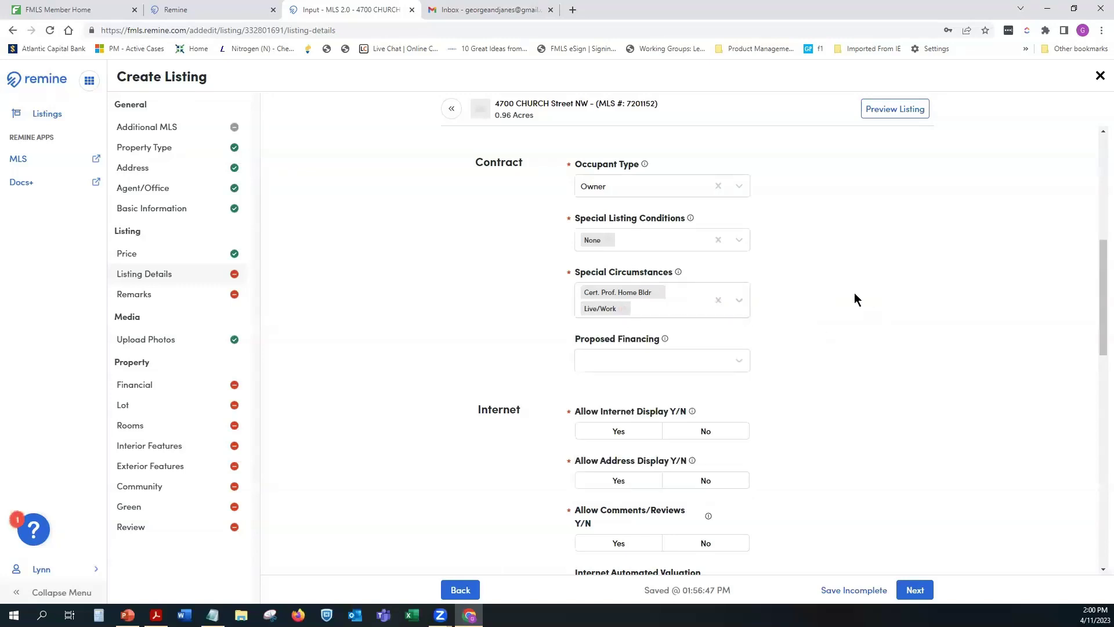
Step: Choose Cash in the Proposed Financing dropdown
{"action": "left_click", "coordinate": [733, 361]}
{"action": "left_click", "coordinate": [618, 406]}
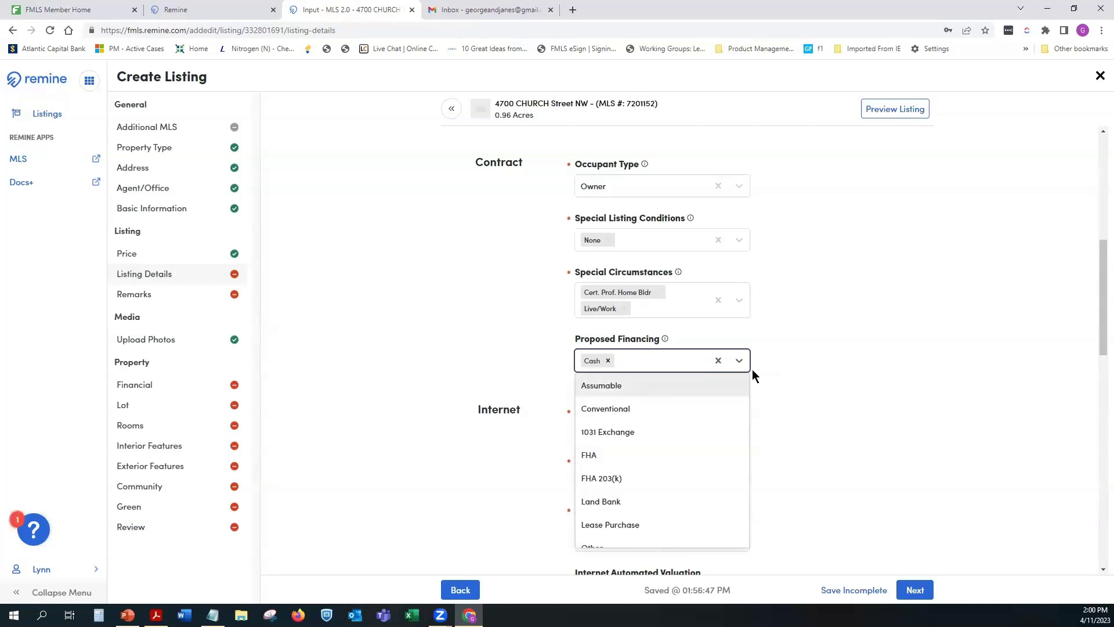
{"action": "left_click", "coordinate": [770, 387]}
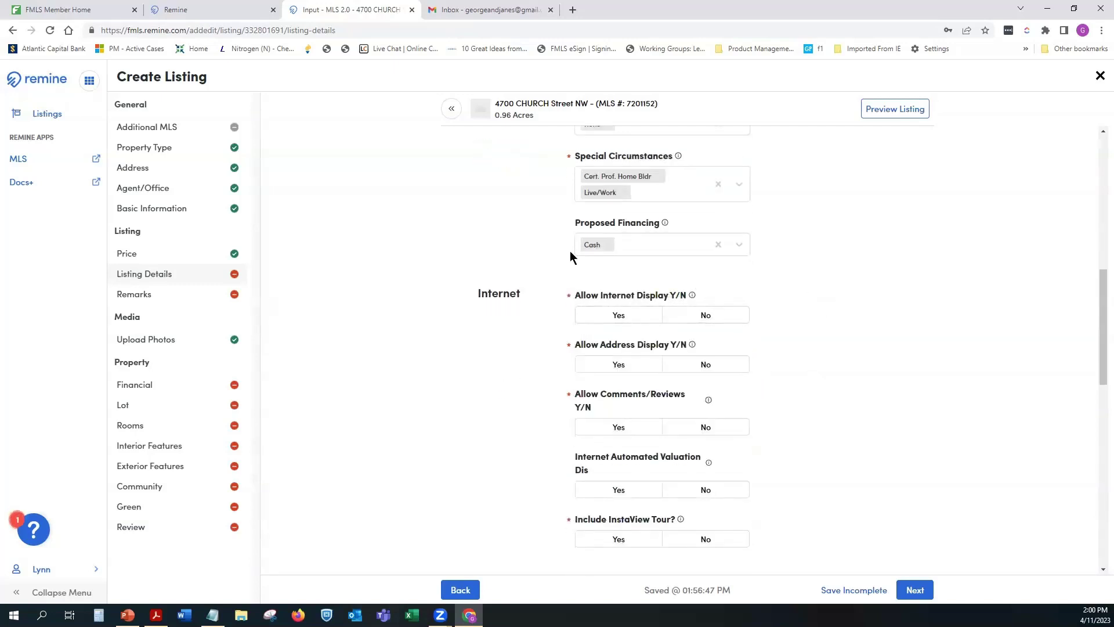
Step: Answer Yes for internet display, address display, comments/reviews and InstaView tour
{"action": "left_click", "coordinate": [608, 319]}
{"action": "left_click", "coordinate": [592, 313]}
{"action": "left_click", "coordinate": [598, 366]}
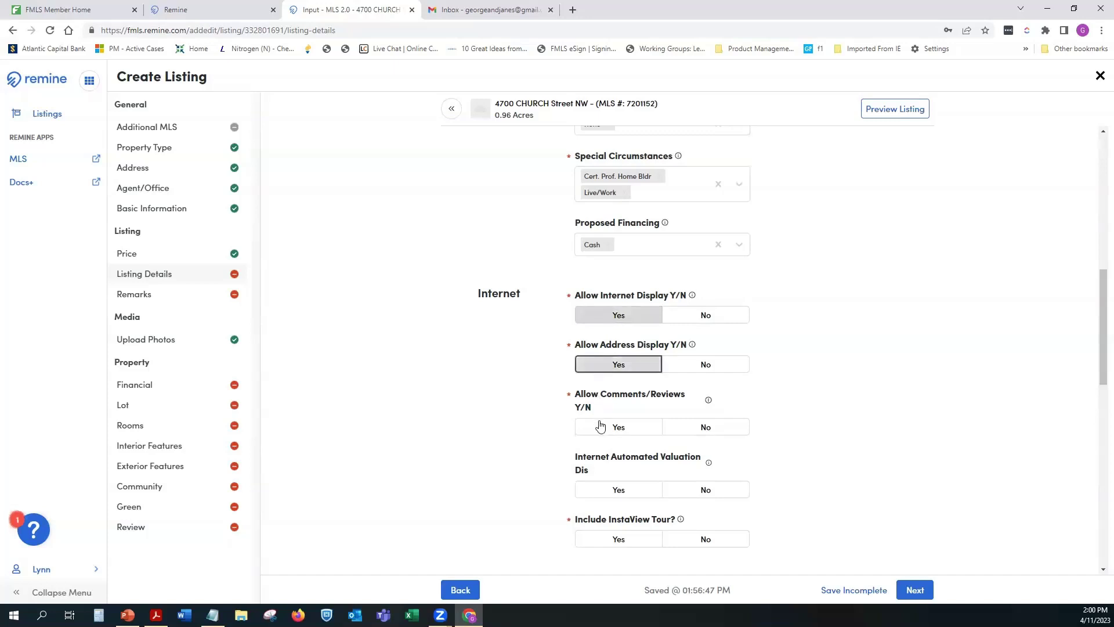
{"action": "left_click", "coordinate": [602, 426]}
{"action": "left_click", "coordinate": [622, 539]}
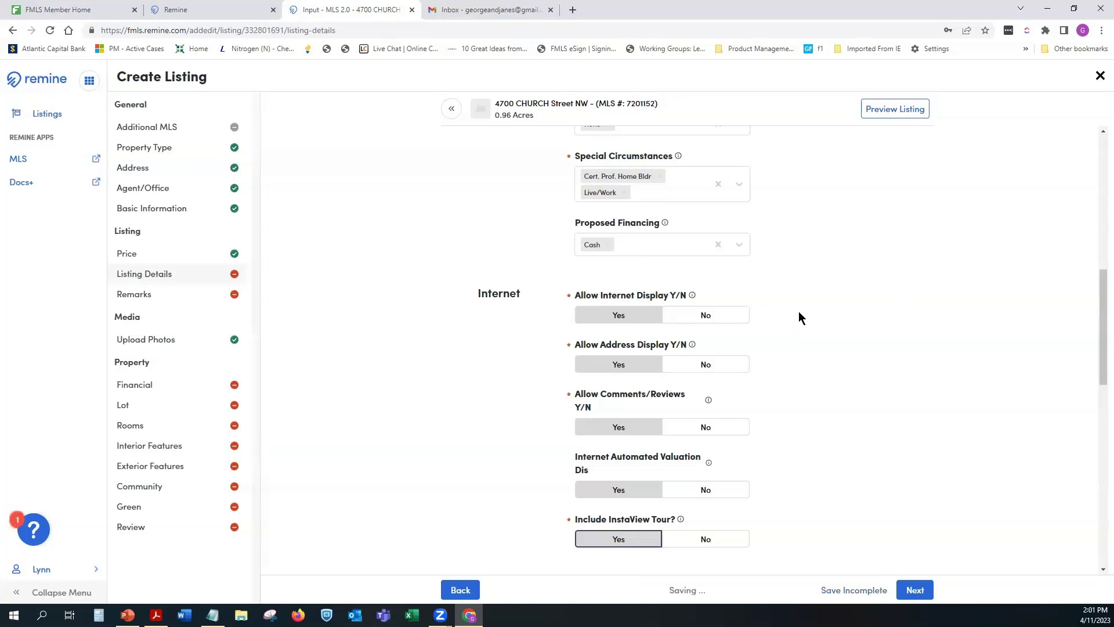
Step: Revise the Allow Internet Display and Allow Address Display Yes/No answers, keeping address display Yes
{"action": "left_click", "coordinate": [706, 318]}
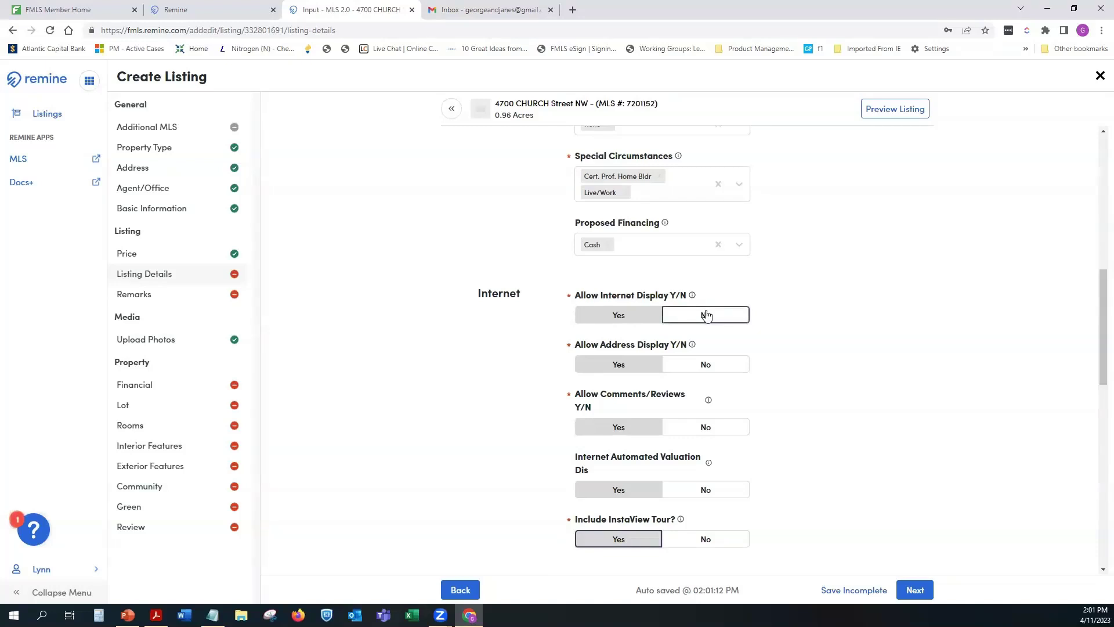
{"action": "left_click", "coordinate": [617, 364]}
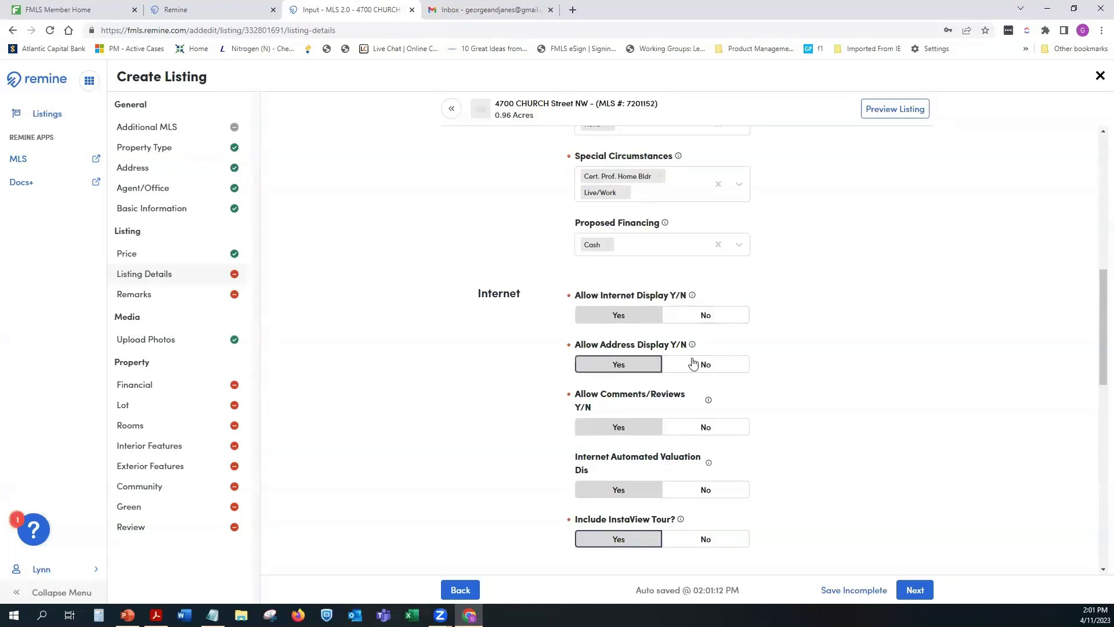
{"action": "left_click", "coordinate": [705, 365]}
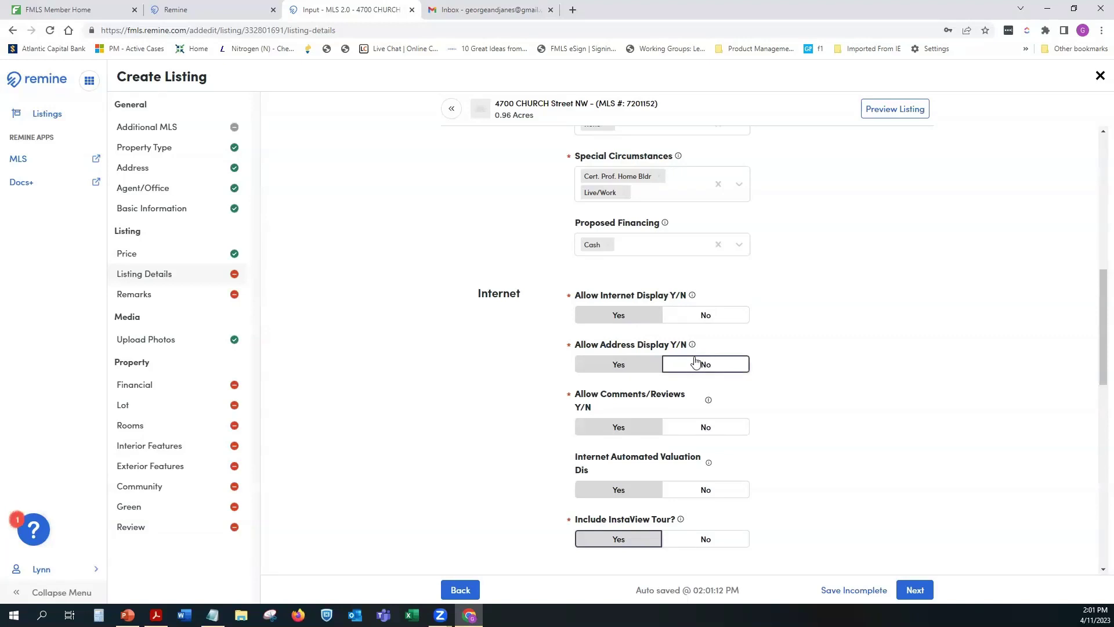
{"action": "left_click", "coordinate": [636, 366]}
{"action": "left_click", "coordinate": [703, 365]}
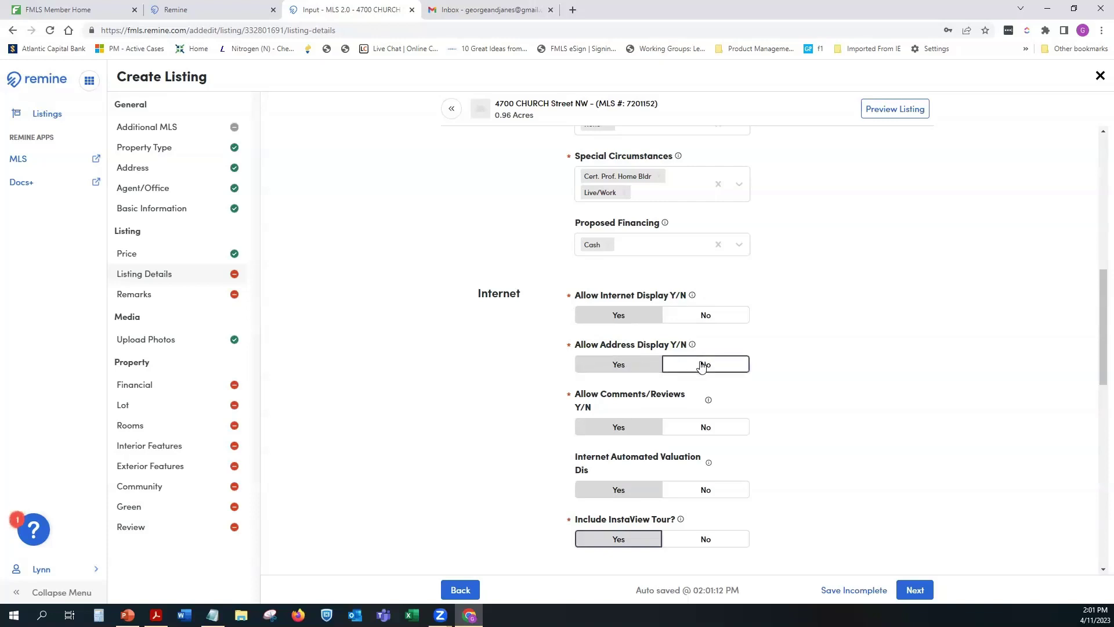
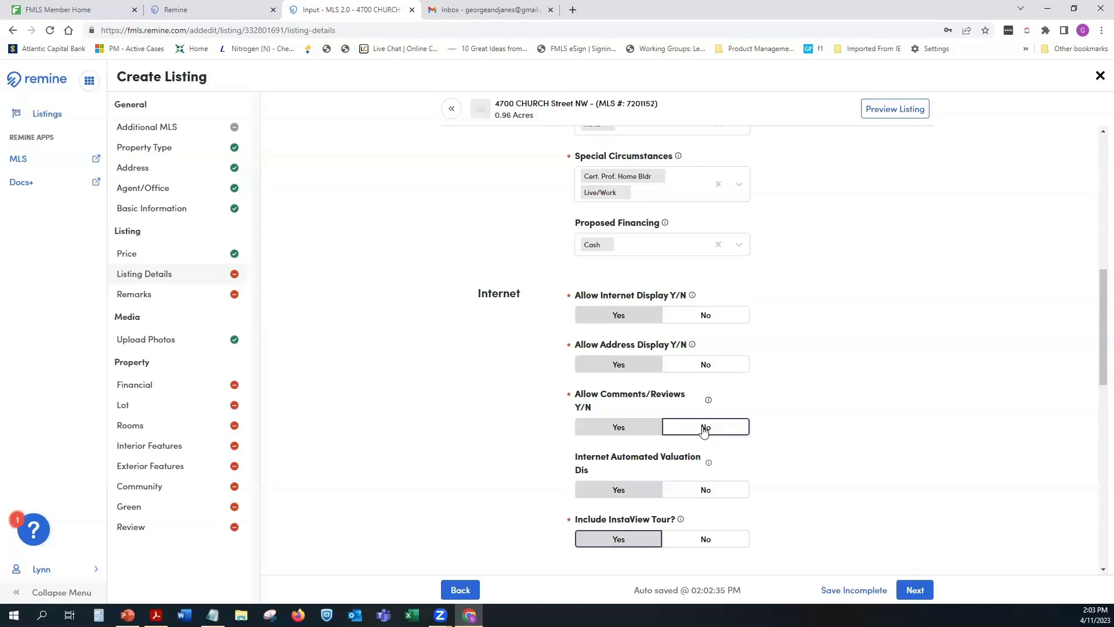
Step: Dismiss the AVM help text and answer No to Include InstaView Tour, leaving Virtual Tour Link empty
{"action": "mouse_move", "coordinate": [709, 463]}
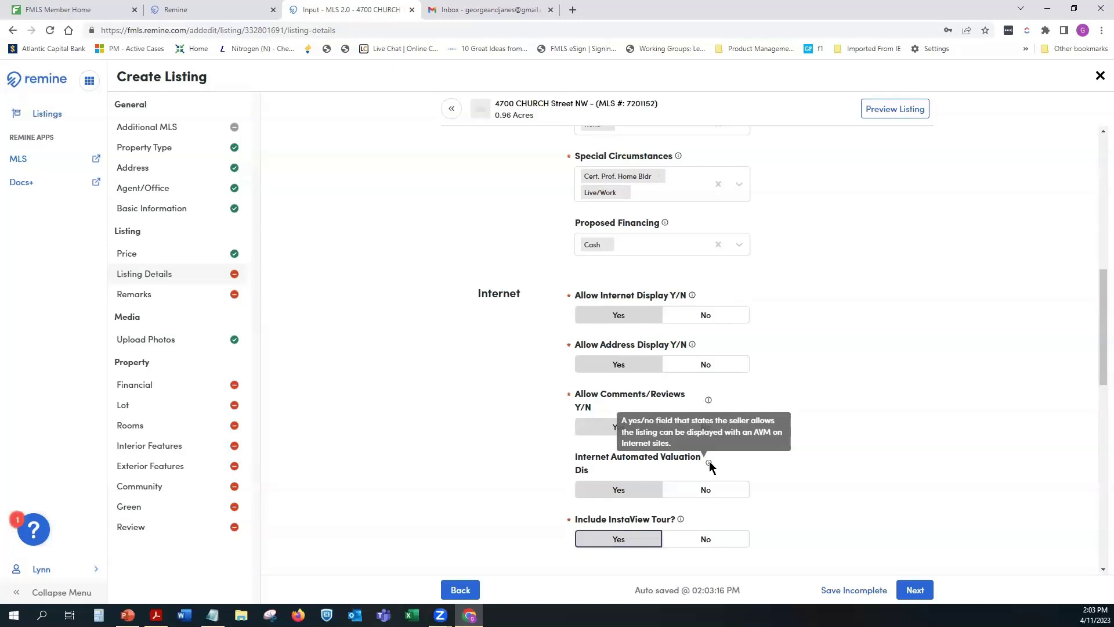
{"action": "left_click", "coordinate": [716, 491]}
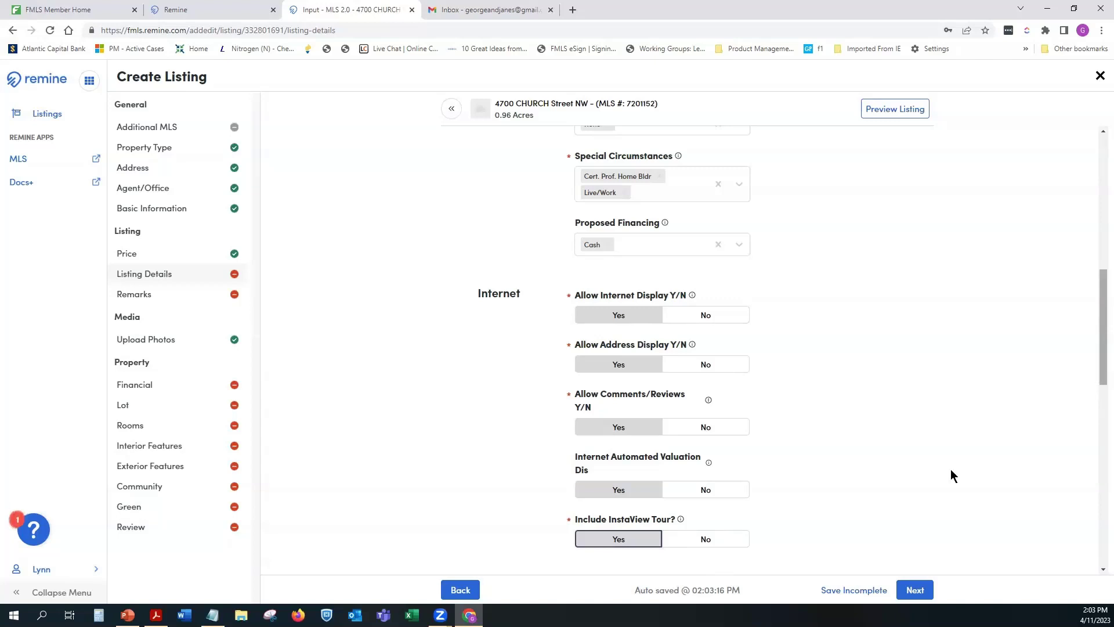
{"action": "left_click", "coordinate": [857, 591]}
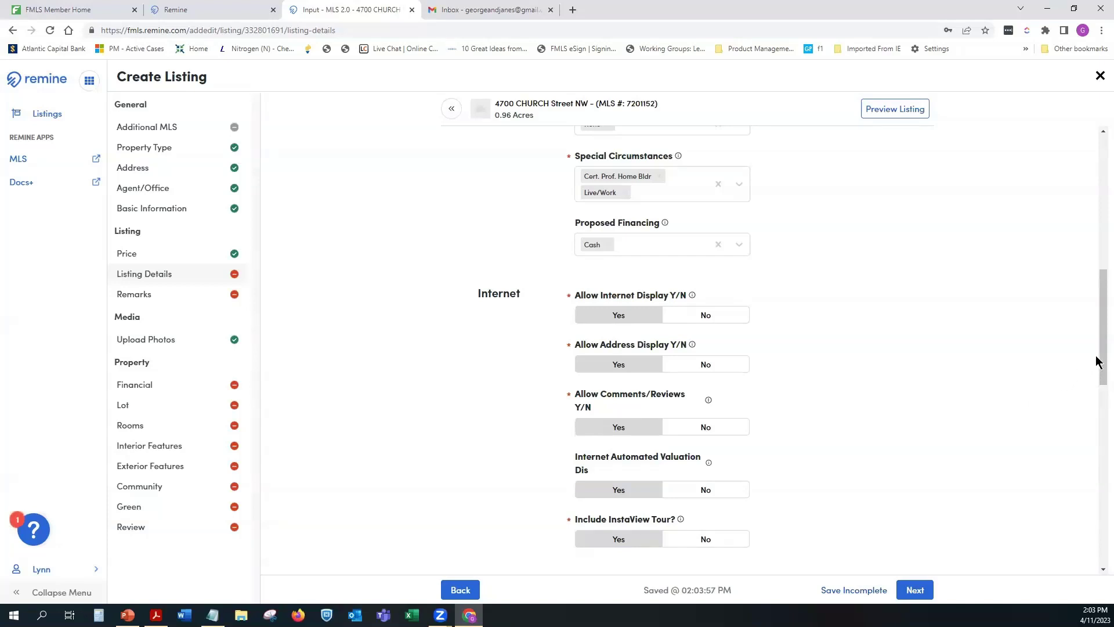
{"action": "left_click_drag", "start_coordinate": [1101, 367], "coordinate": [1067, 454]}
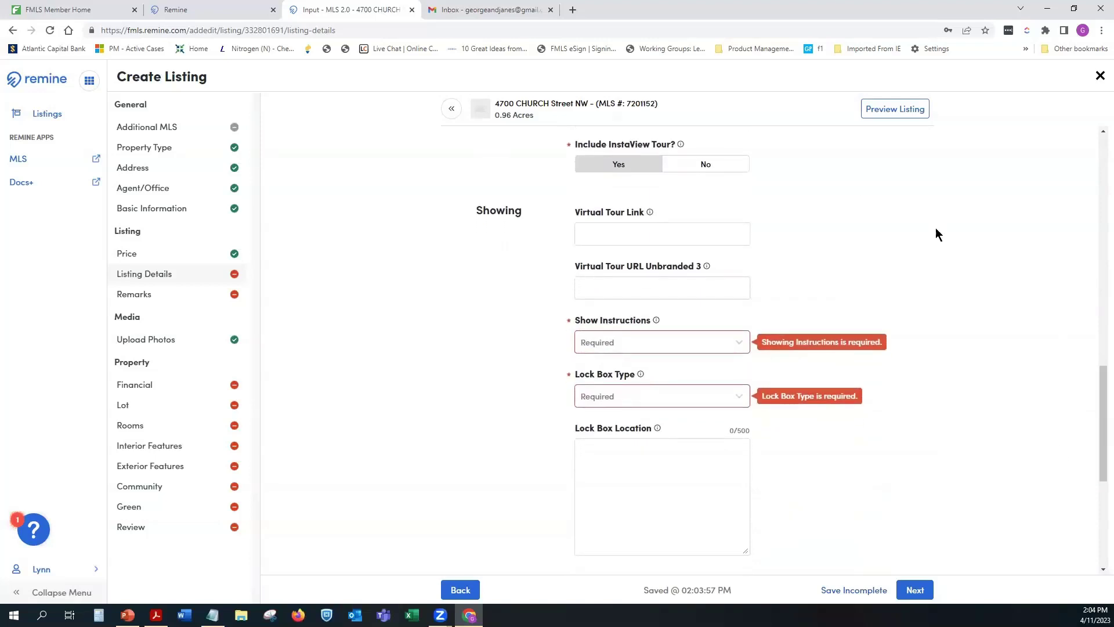
{"action": "left_click", "coordinate": [718, 167]}
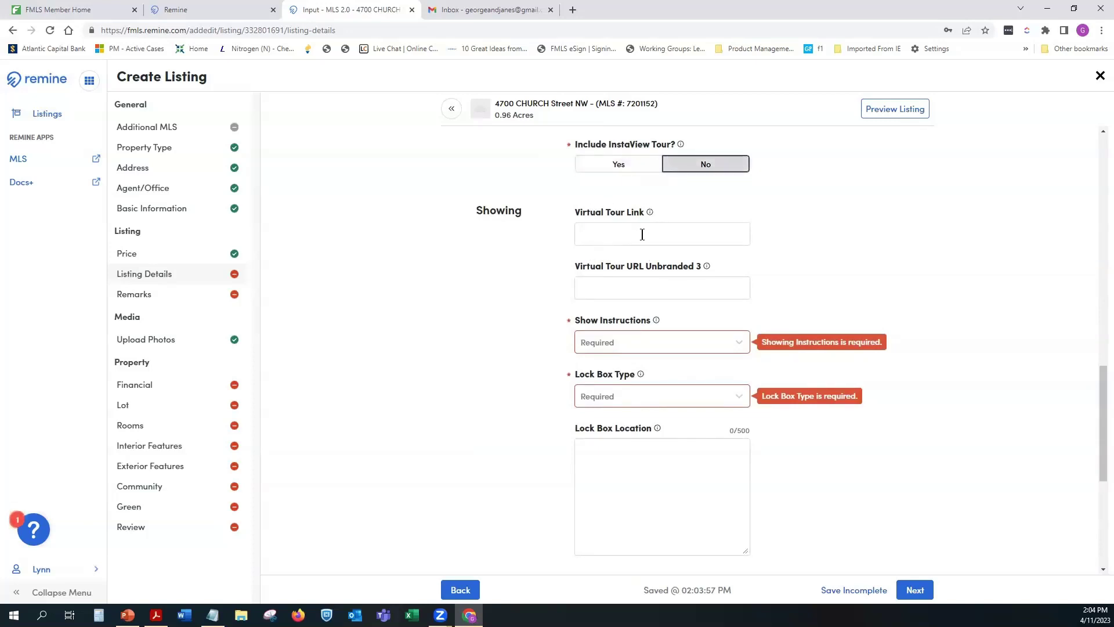
{"action": "left_click", "coordinate": [689, 235]}
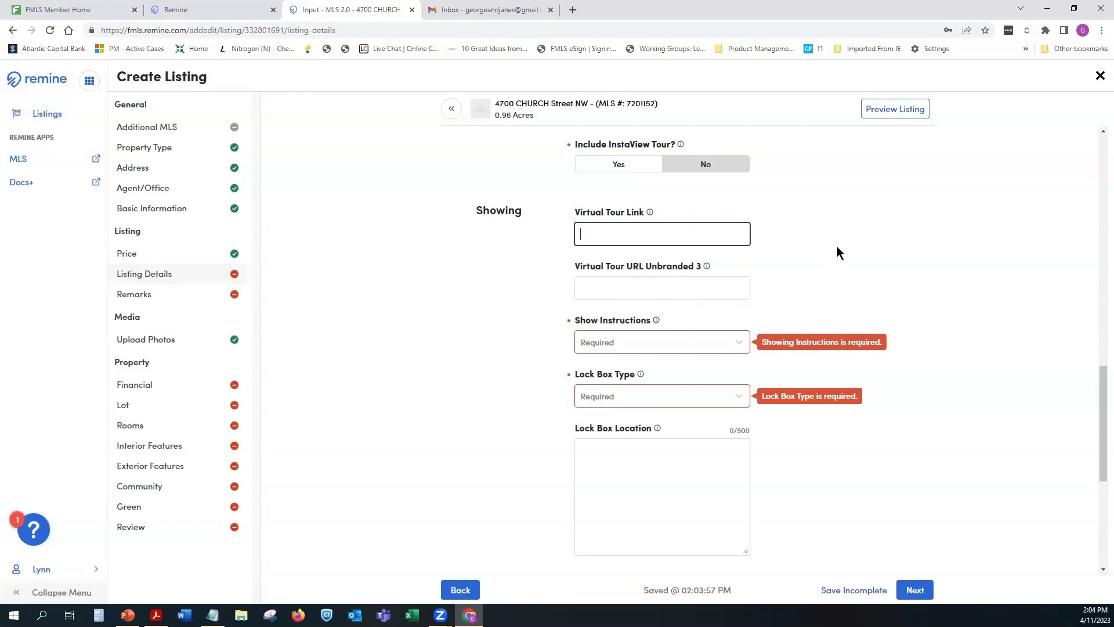
Step: Select Appointment Only, Call Listing Agent and Showing Service in the Show Instructions list
{"action": "scroll", "coordinate": [837, 247], "scroll_direction": "down", "scroll_amount": 2}
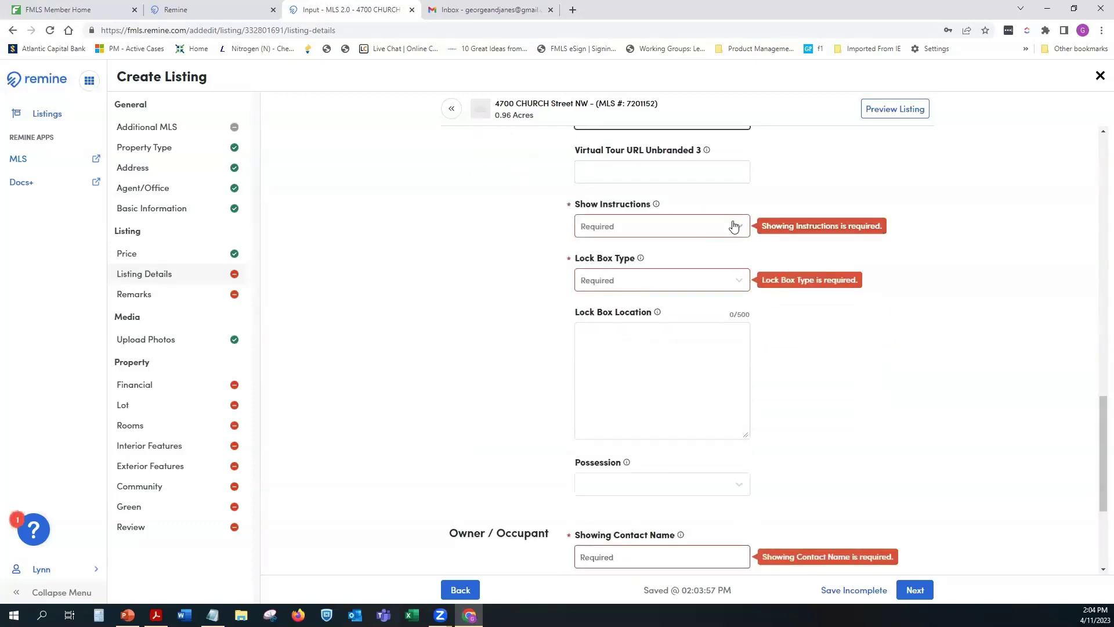
{"action": "left_click", "coordinate": [734, 227]}
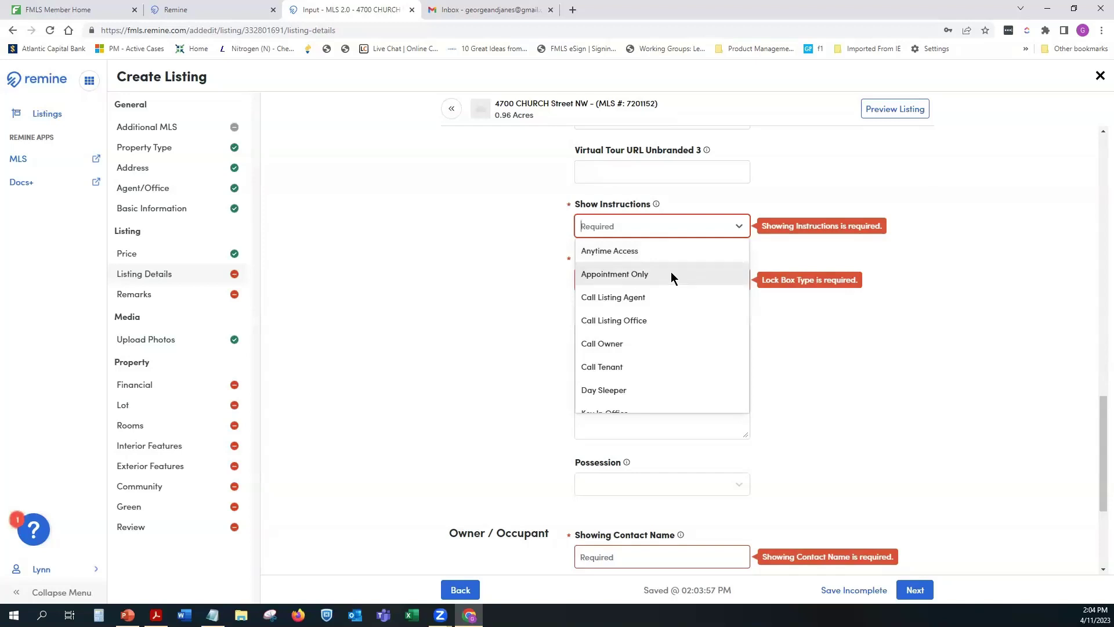
{"action": "left_click", "coordinate": [671, 275]}
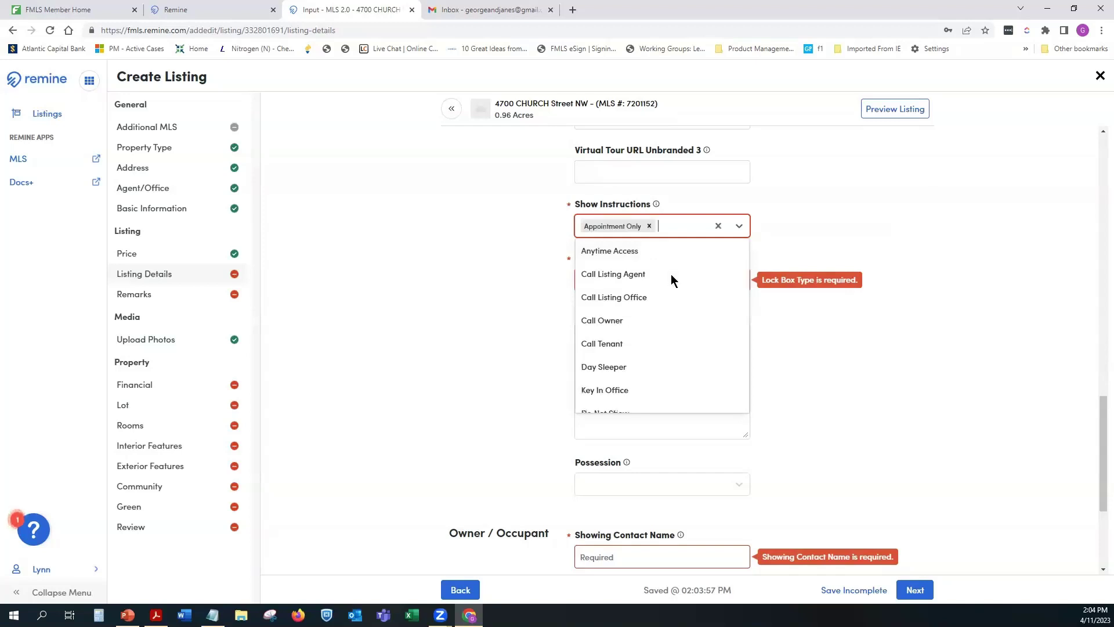
{"action": "left_click", "coordinate": [628, 275]}
{"action": "scroll", "coordinate": [691, 348], "scroll_direction": "down", "scroll_amount": 5}
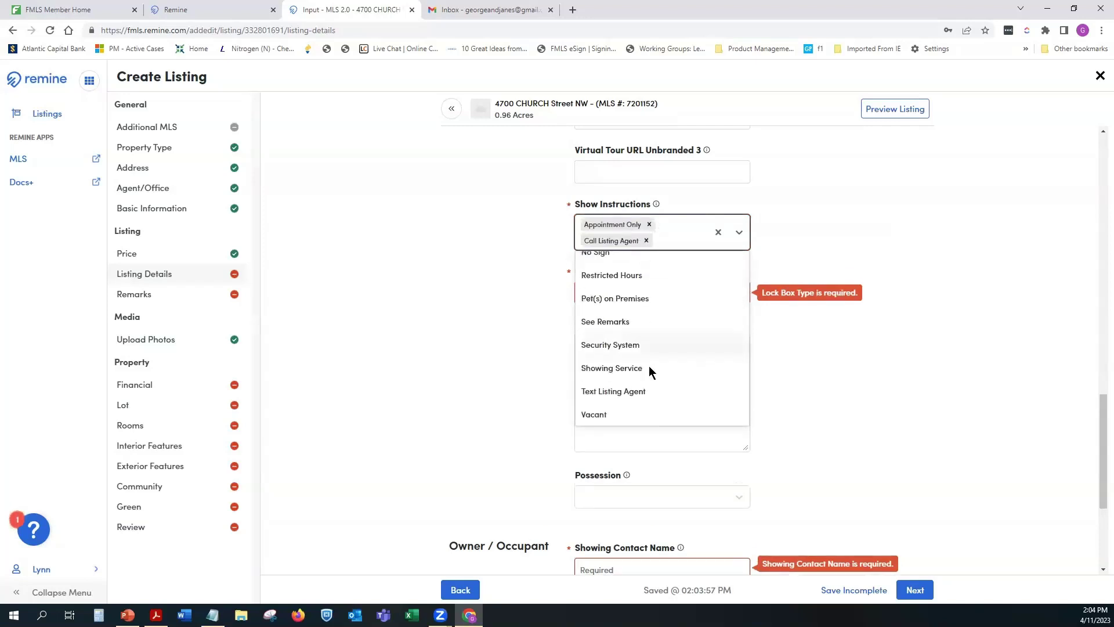
{"action": "left_click", "coordinate": [618, 369]}
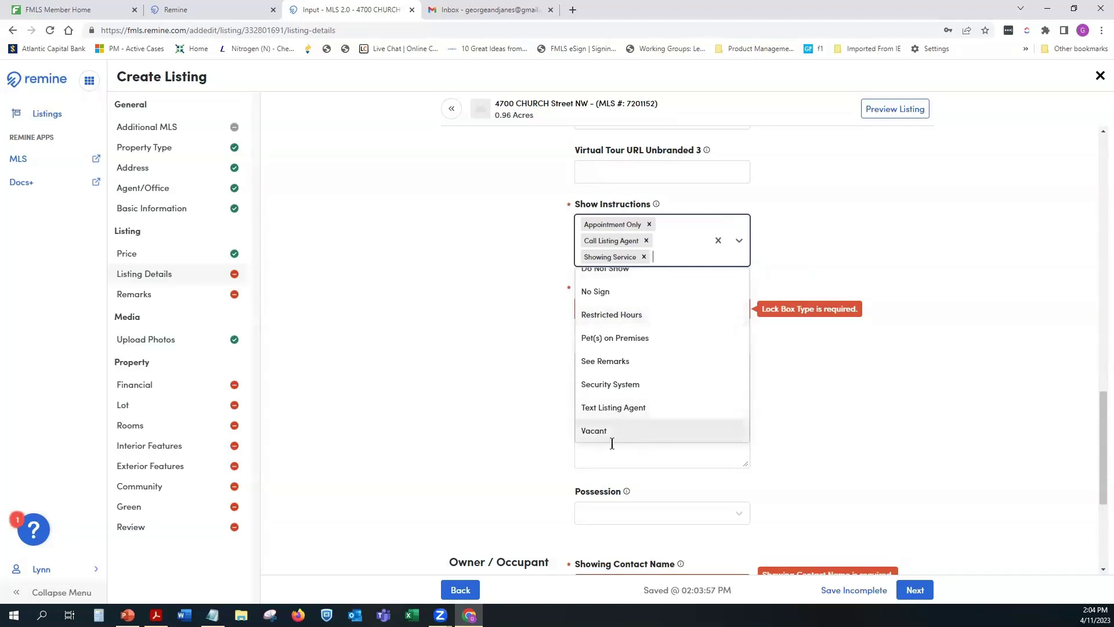
{"action": "scroll", "coordinate": [720, 396], "scroll_direction": "up", "scroll_amount": 3}
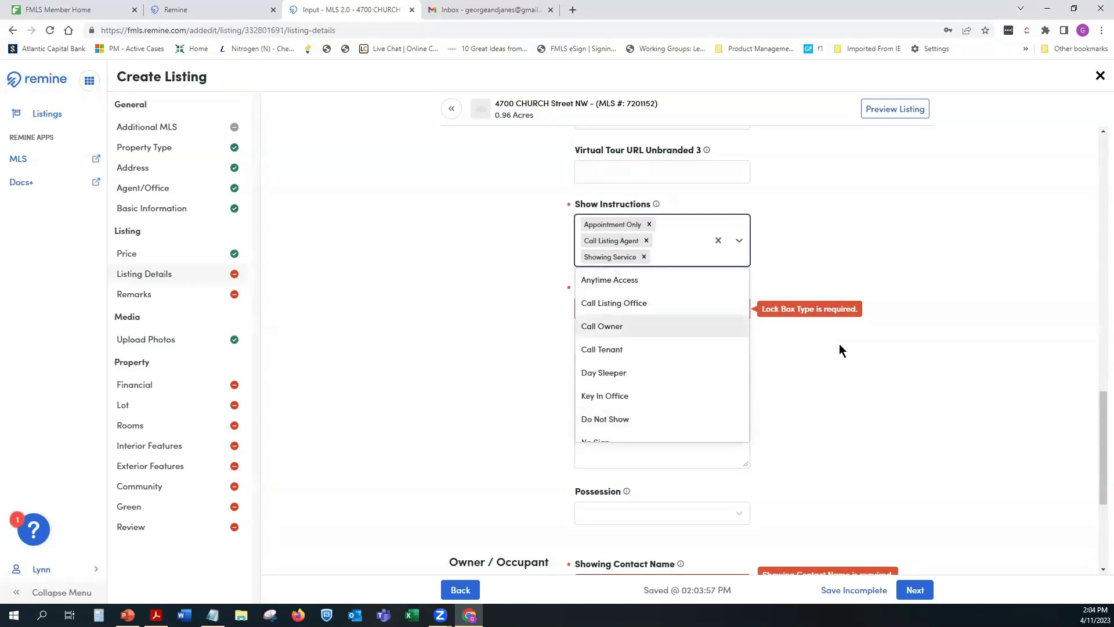
{"action": "left_click", "coordinate": [860, 249]}
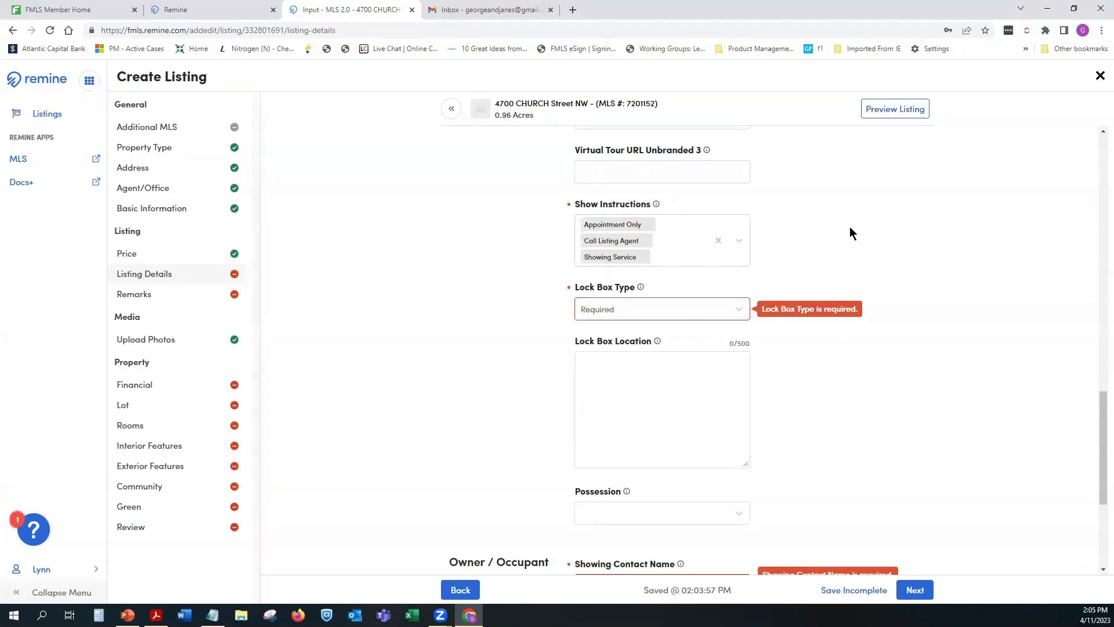
Step: Choose Supra as the Lock Box Type
{"action": "left_click", "coordinate": [716, 312]}
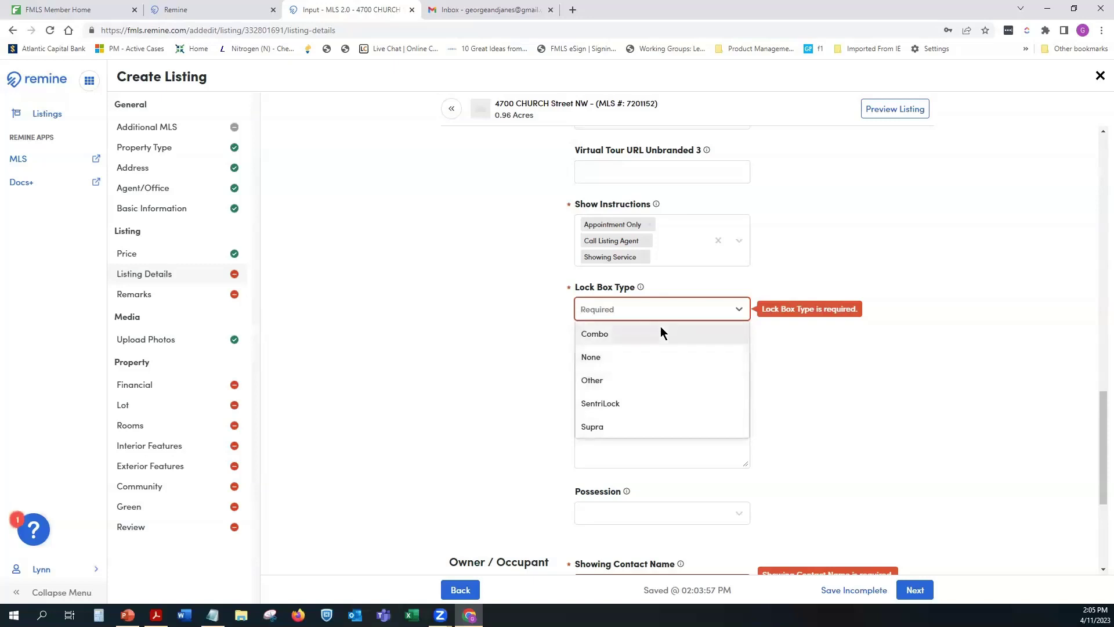
{"action": "left_click", "coordinate": [650, 423]}
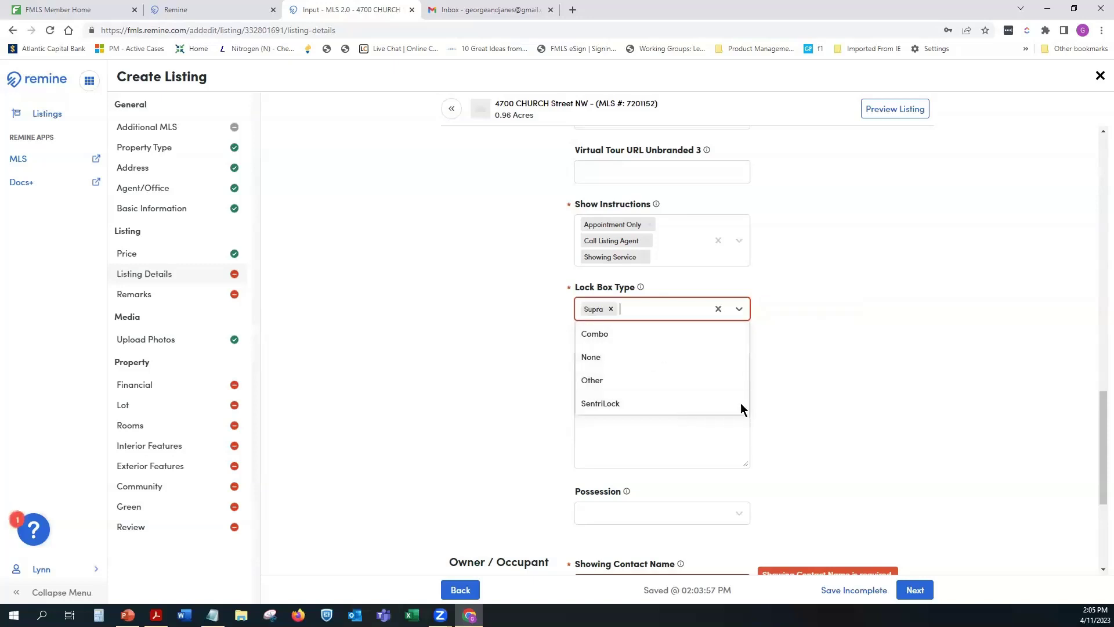
{"action": "left_click", "coordinate": [801, 349]}
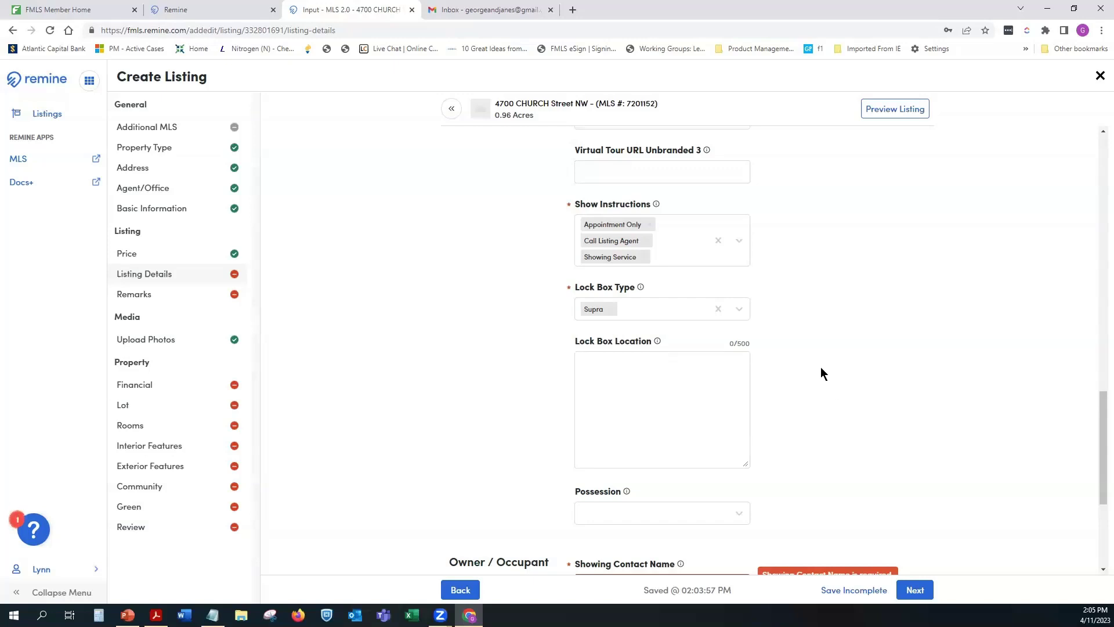
Step: Enter 'Garage Door to the left' as the Lock Box Location
{"action": "left_click", "coordinate": [666, 392]}
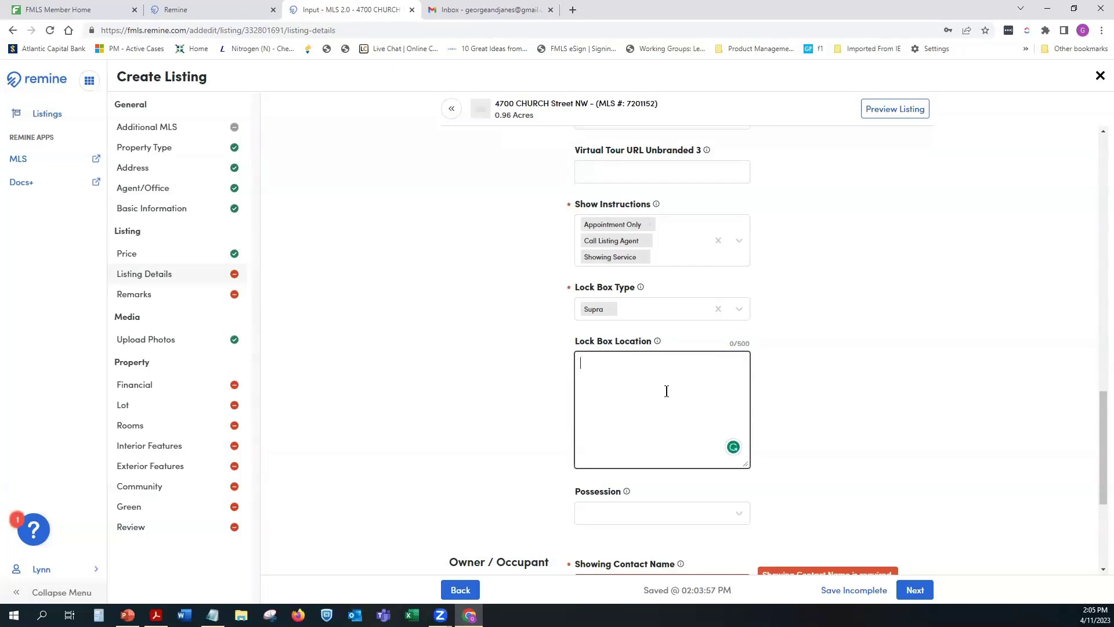
{"action": "type", "text": "Garage Door to the left"}
{"action": "left_click", "coordinate": [735, 514]}
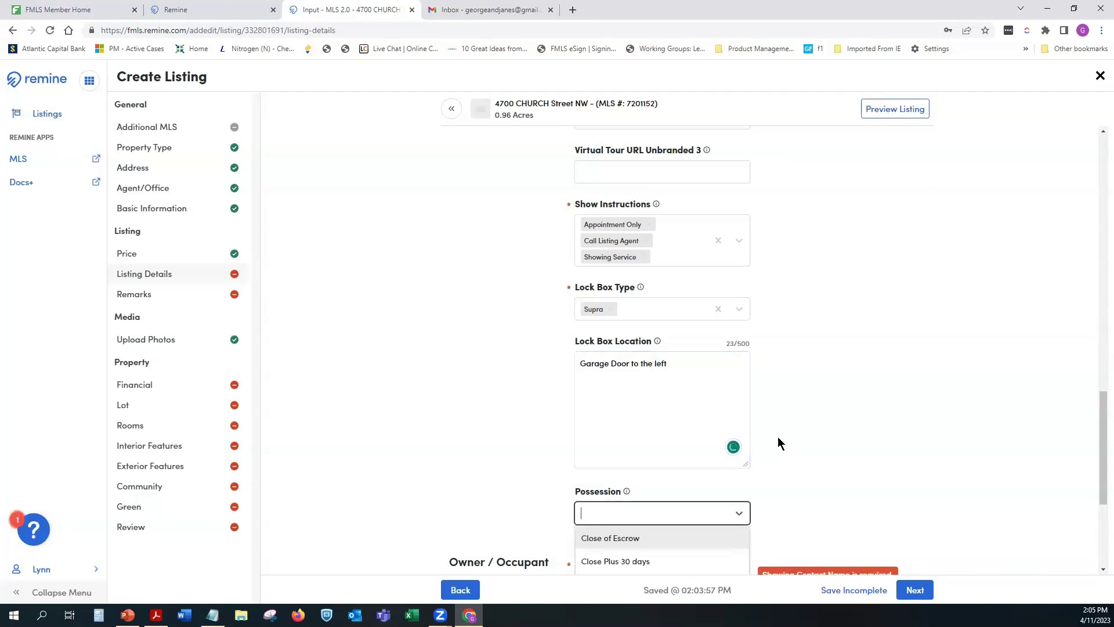
{"action": "scroll", "coordinate": [778, 443], "scroll_direction": "down", "scroll_amount": 2}
{"action": "scroll", "coordinate": [776, 443], "scroll_direction": "up", "scroll_amount": 1}
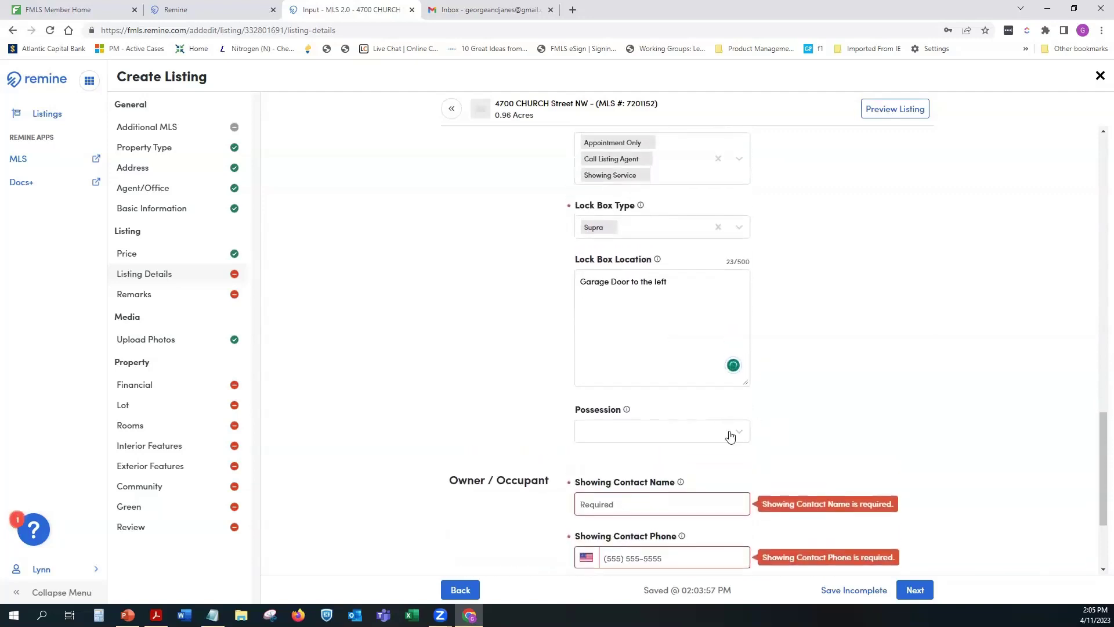
{"action": "left_click", "coordinate": [742, 433]}
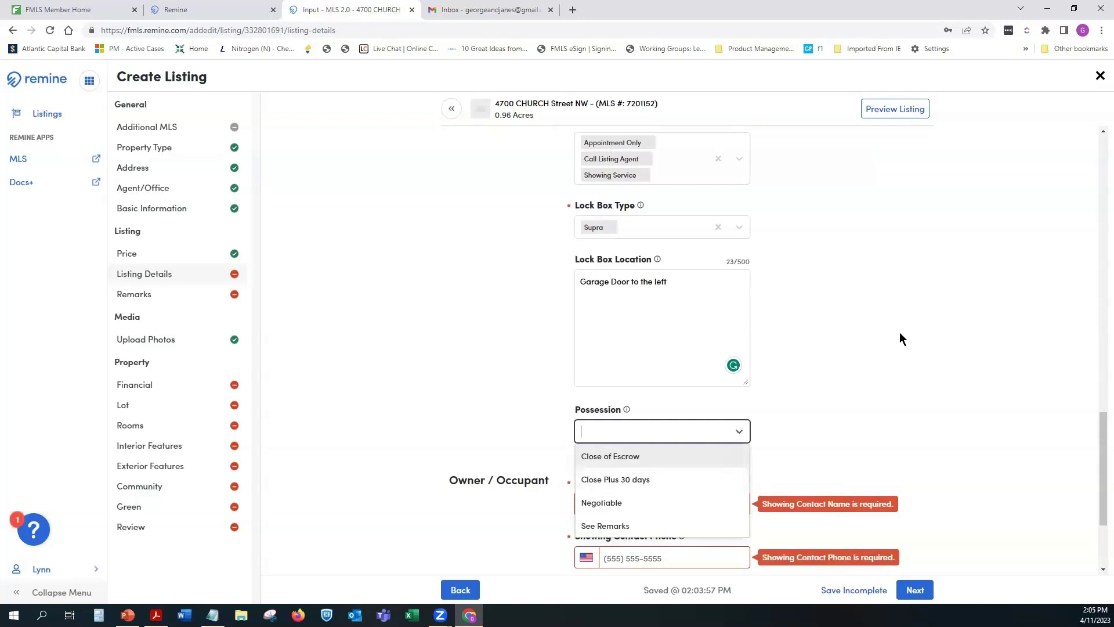
{"action": "scroll", "coordinate": [1097, 470], "scroll_direction": "down", "scroll_amount": 3}
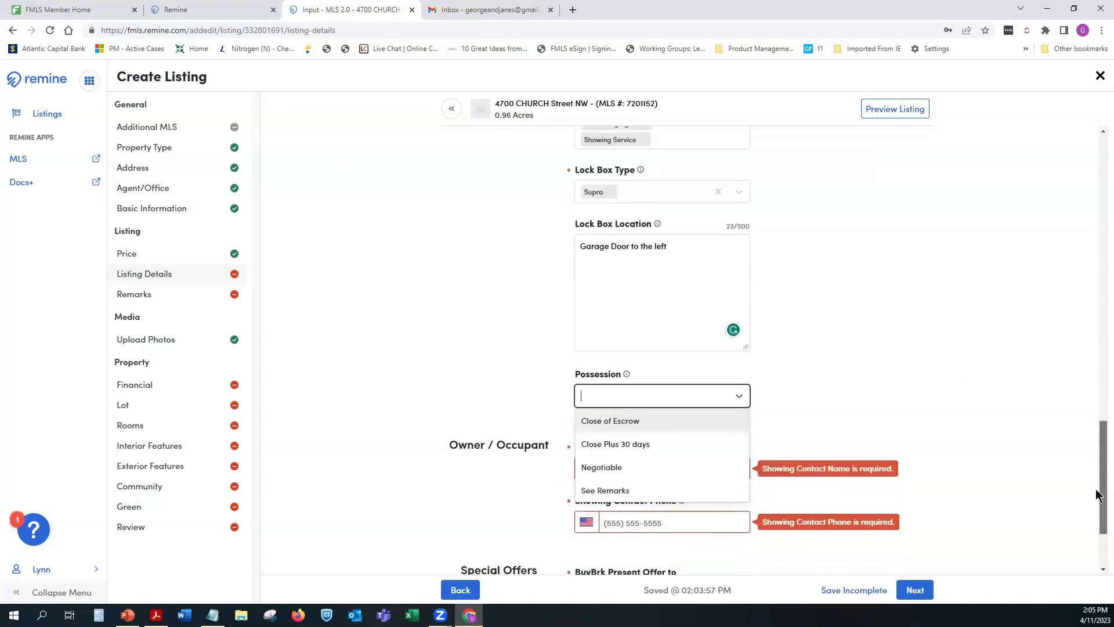
{"action": "left_click", "coordinate": [908, 298]}
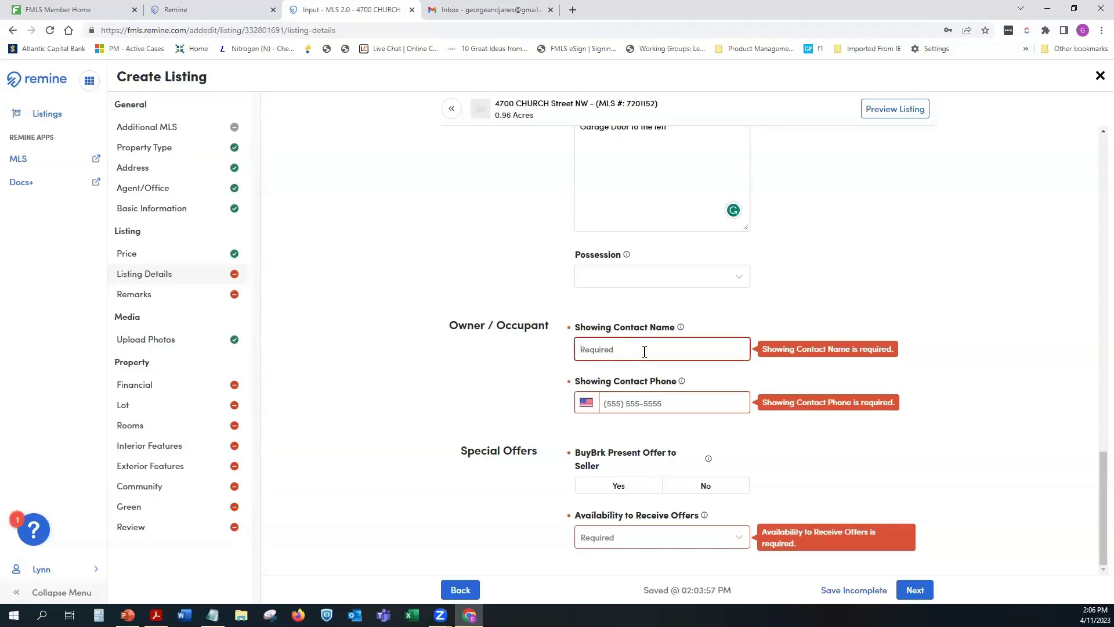
Step: Type the showing contact's full name into Showing Contact Name
{"action": "type", "text": "lynn"}
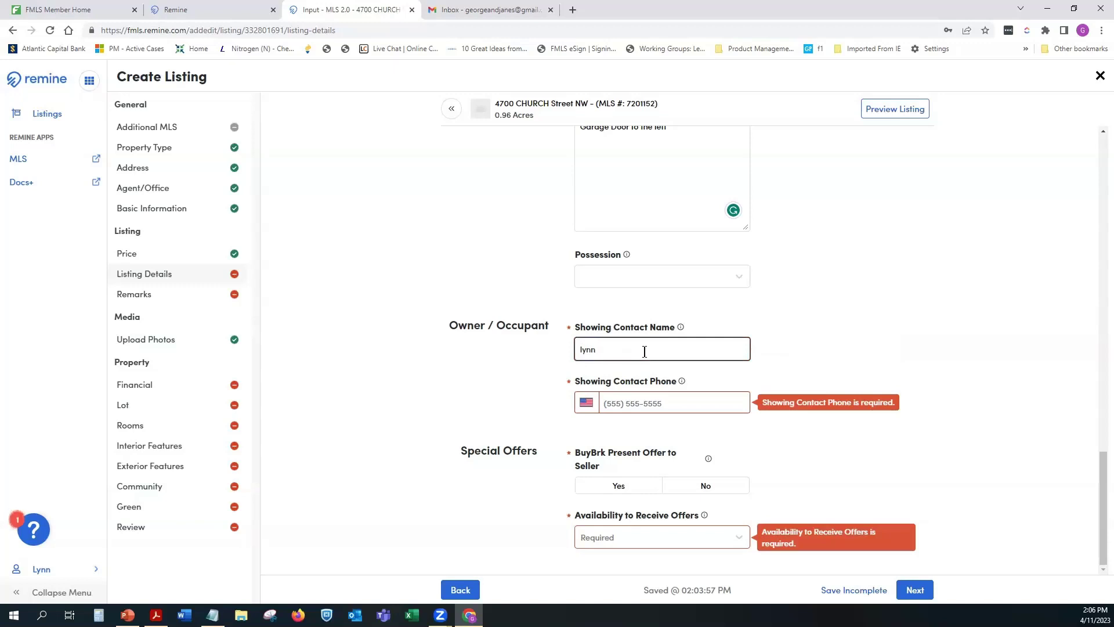
{"action": "key", "text": "BackSpace"}
{"action": "key", "text": "BackSpace"}
{"action": "key", "text": "BackSpace"}
{"action": "key", "text": "BackSpace"}
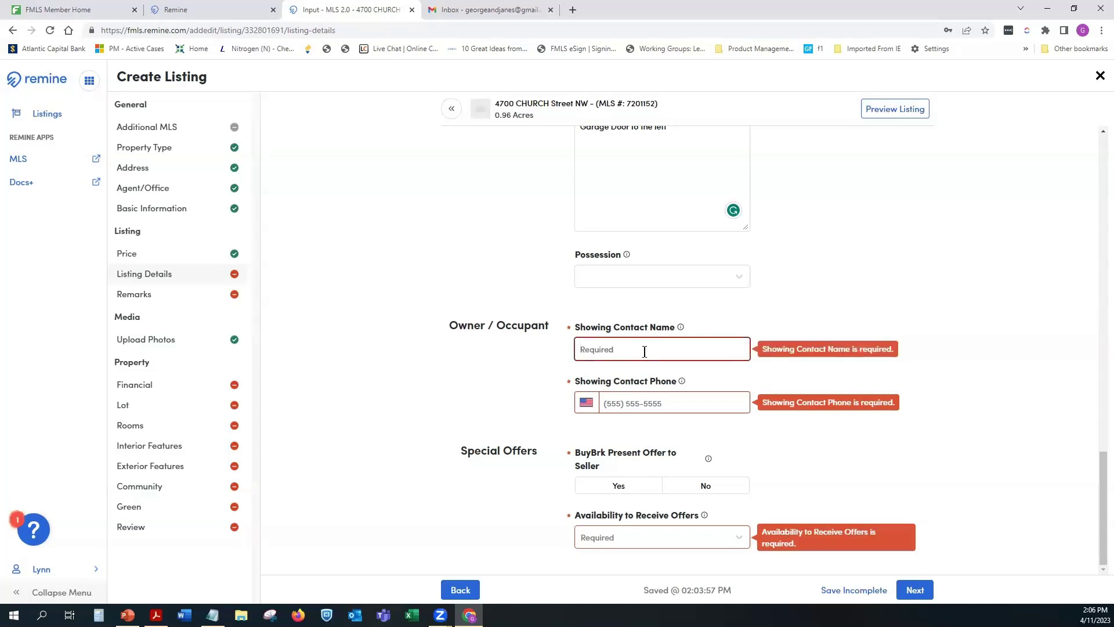
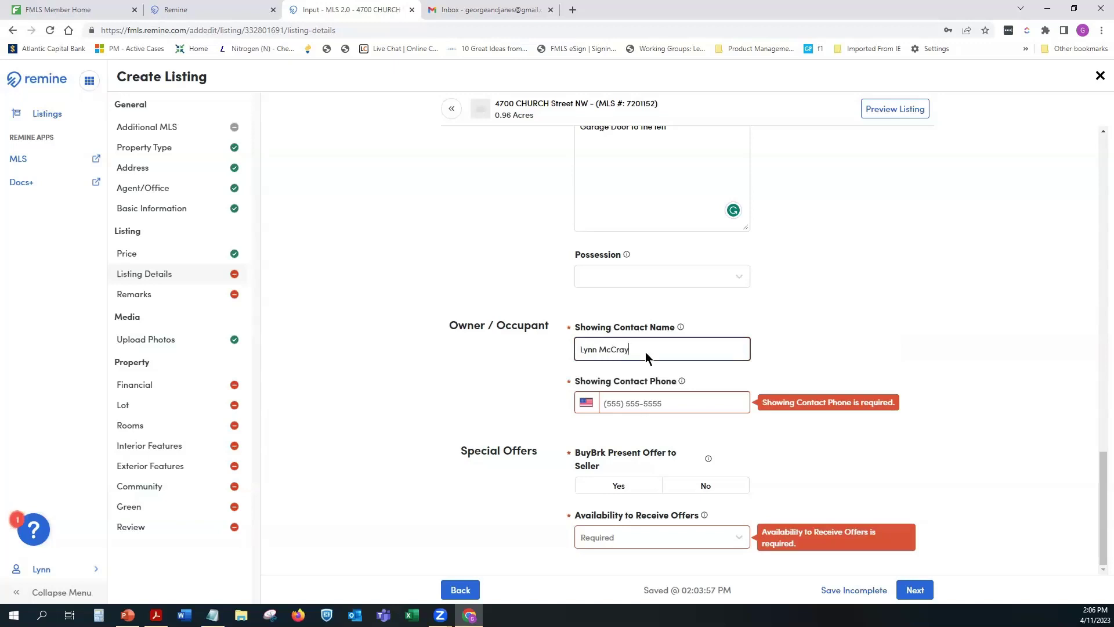
Step: Enter the contact's phone number in Showing Contact Phone, correcting a mistyped start
{"action": "left_click", "coordinate": [644, 405]}
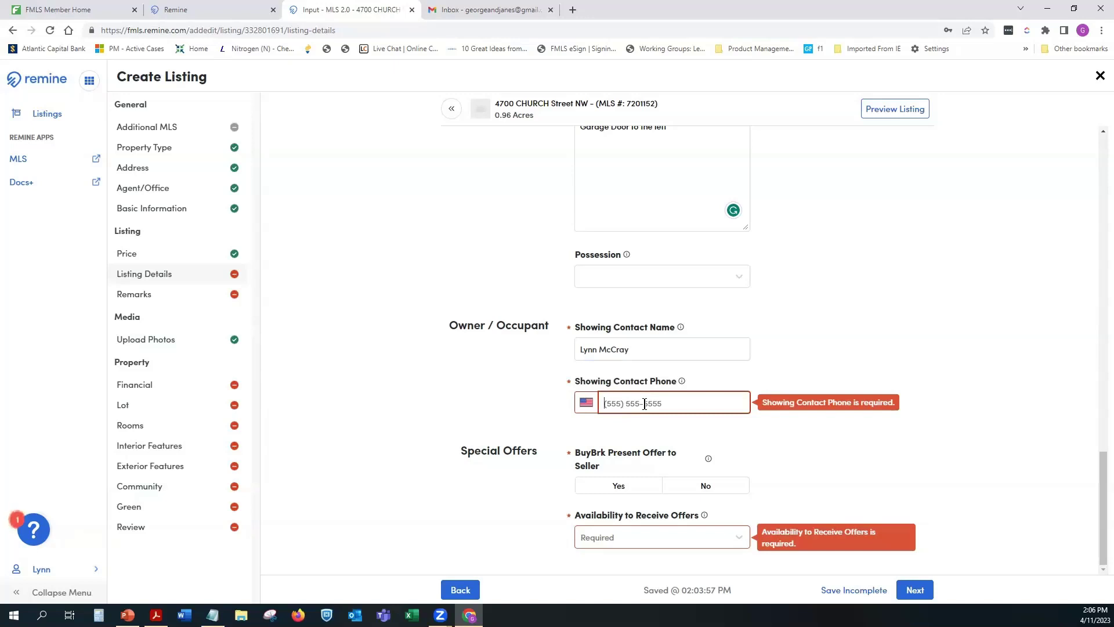
{"action": "type", "text": "678) "}
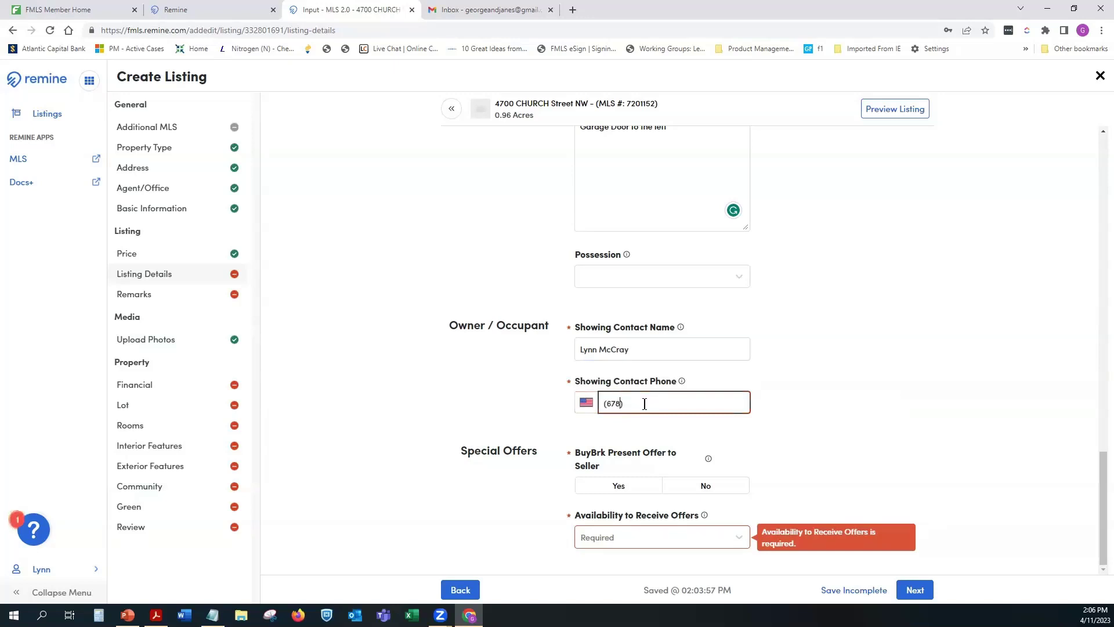
{"action": "type", "text": "51"}
{"action": "key", "text": "BackSpace"}
{"action": "key", "text": "BackSpace"}
{"action": "key", "text": "BackSpace"}
{"action": "key", "text": "BackSpace"}
{"action": "key", "text": "BackSpace"}
Step: Set BuyBrk Present Offer to Seller to No and offer availability to No conditions, then save incomplete
{"action": "left_click", "coordinate": [696, 489]}
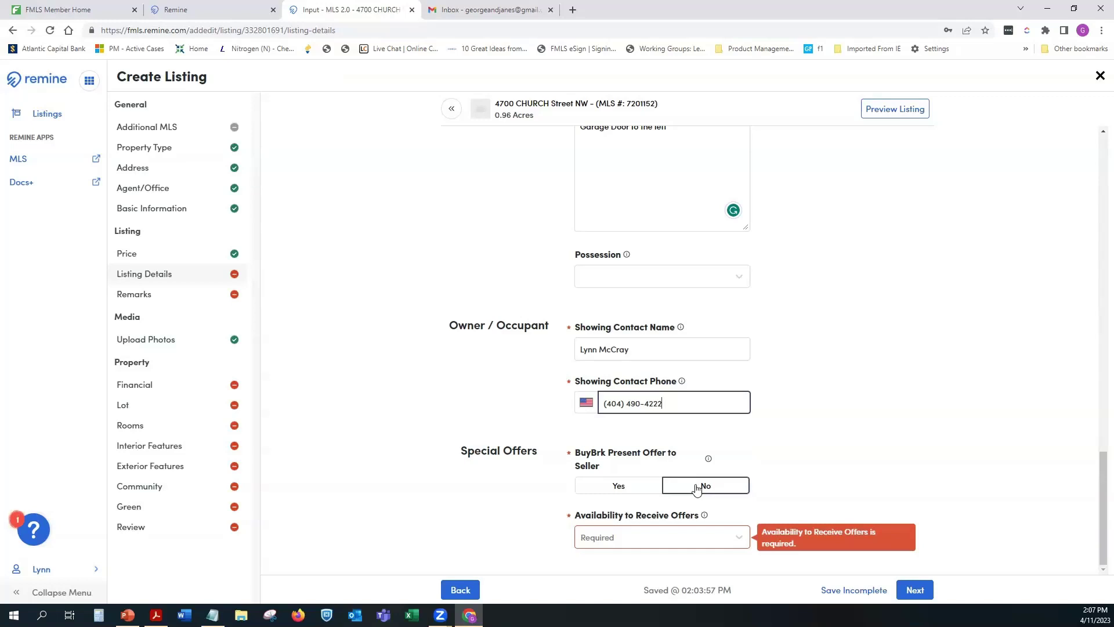
{"action": "left_click", "coordinate": [697, 489]}
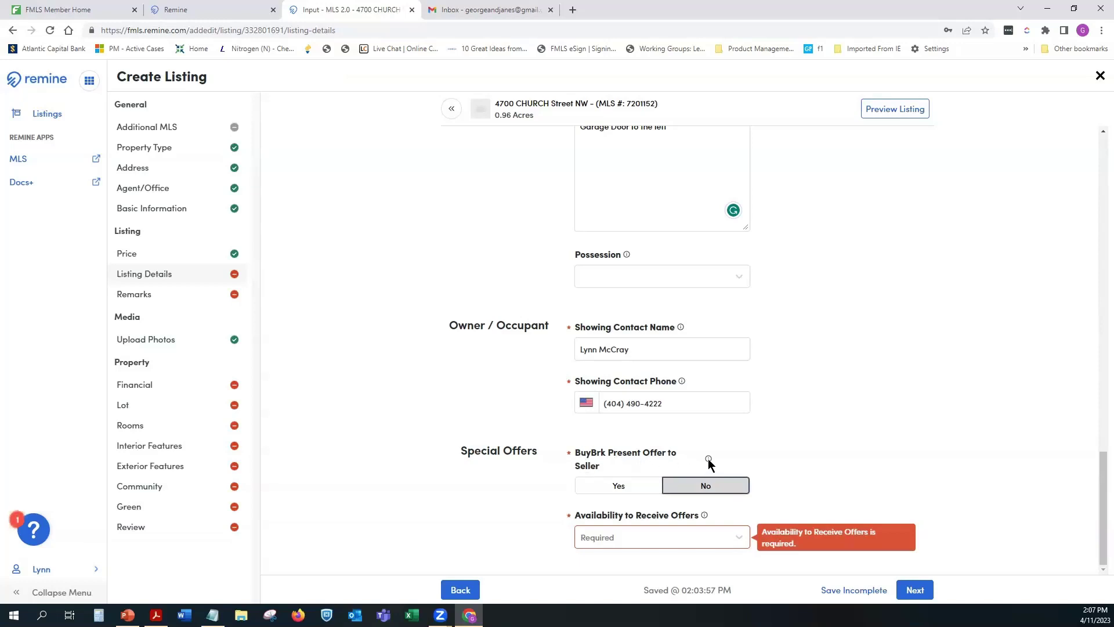
{"action": "mouse_move", "coordinate": [708, 458]}
{"action": "left_click", "coordinate": [714, 536]}
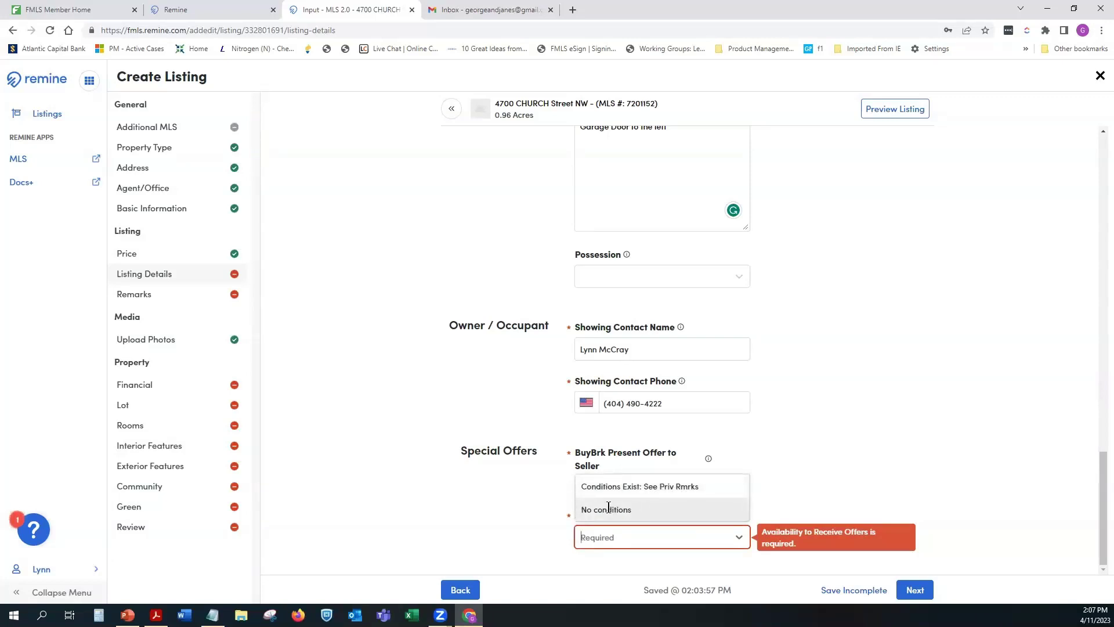
{"action": "left_click", "coordinate": [643, 506]}
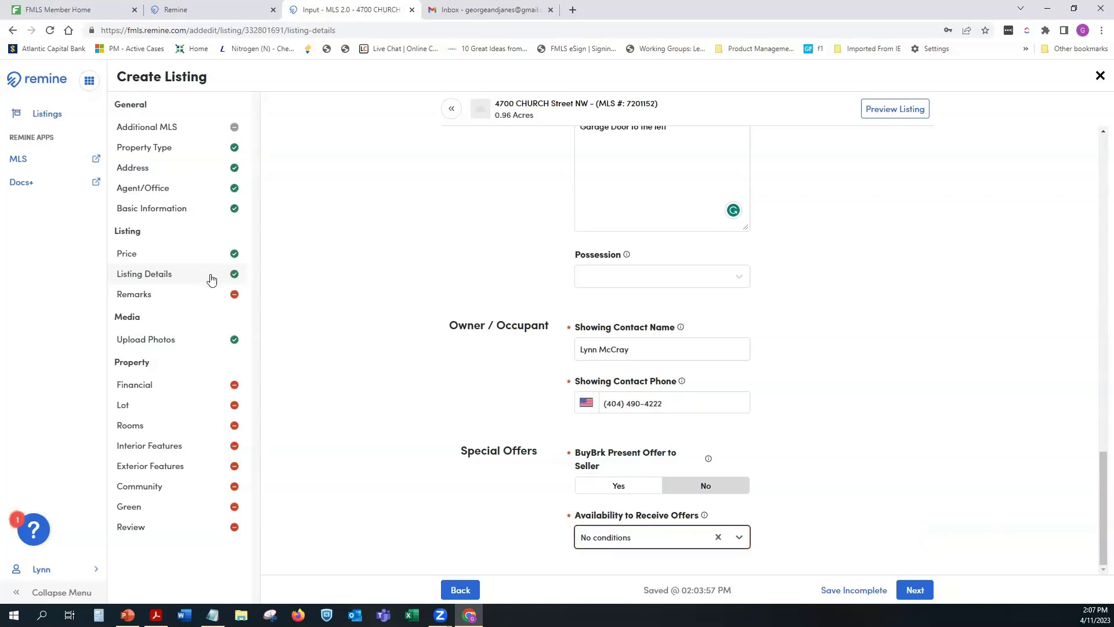
{"action": "left_click", "coordinate": [868, 592]}
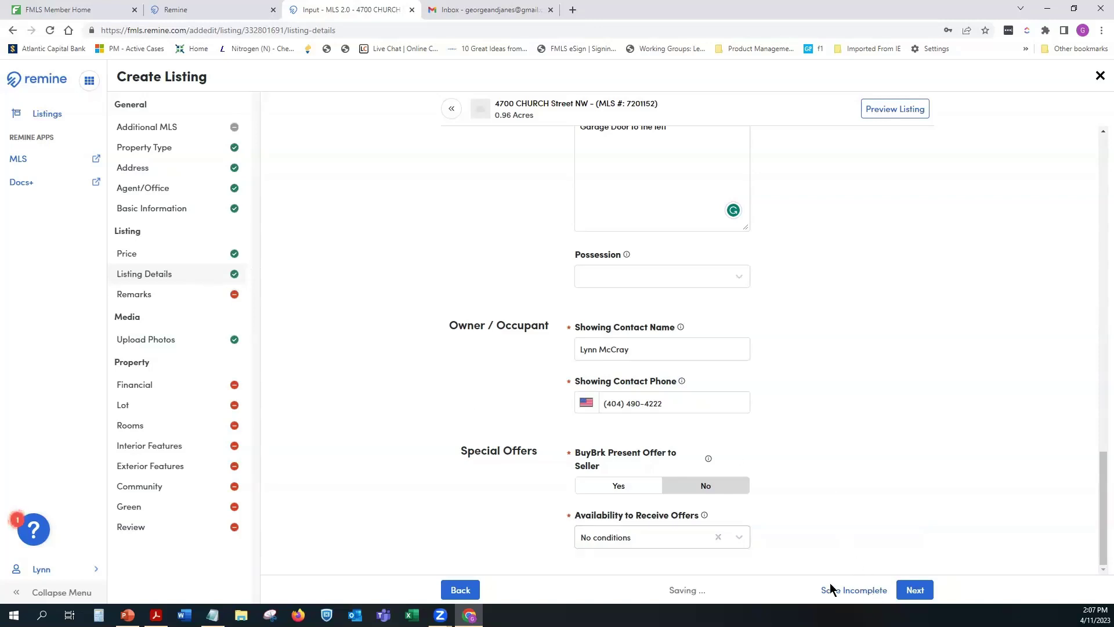
Step: Advance the listing to the Remarks step and look over its form
{"action": "left_click", "coordinate": [913, 590]}
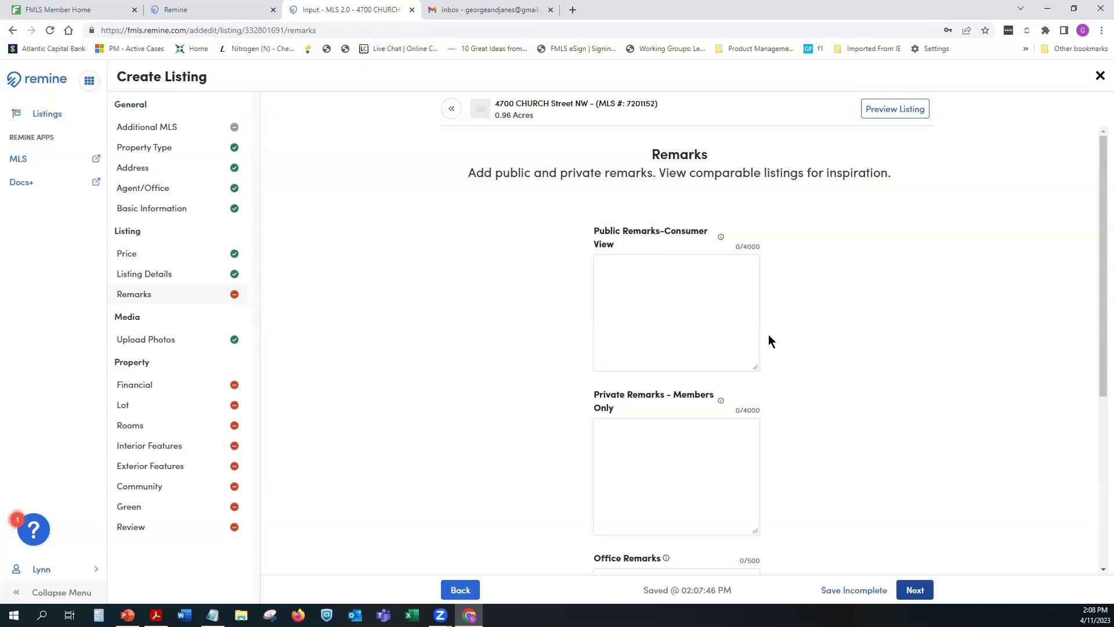
{"action": "scroll", "coordinate": [769, 334], "scroll_direction": "down", "scroll_amount": 2}
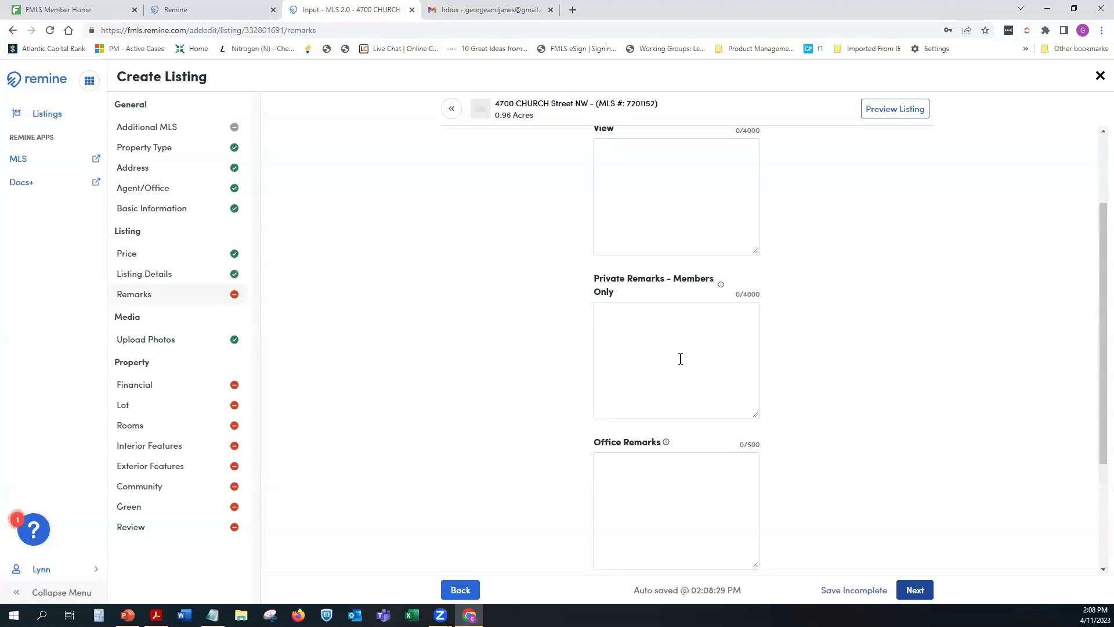
{"action": "scroll", "coordinate": [720, 369], "scroll_direction": "down", "scroll_amount": 2}
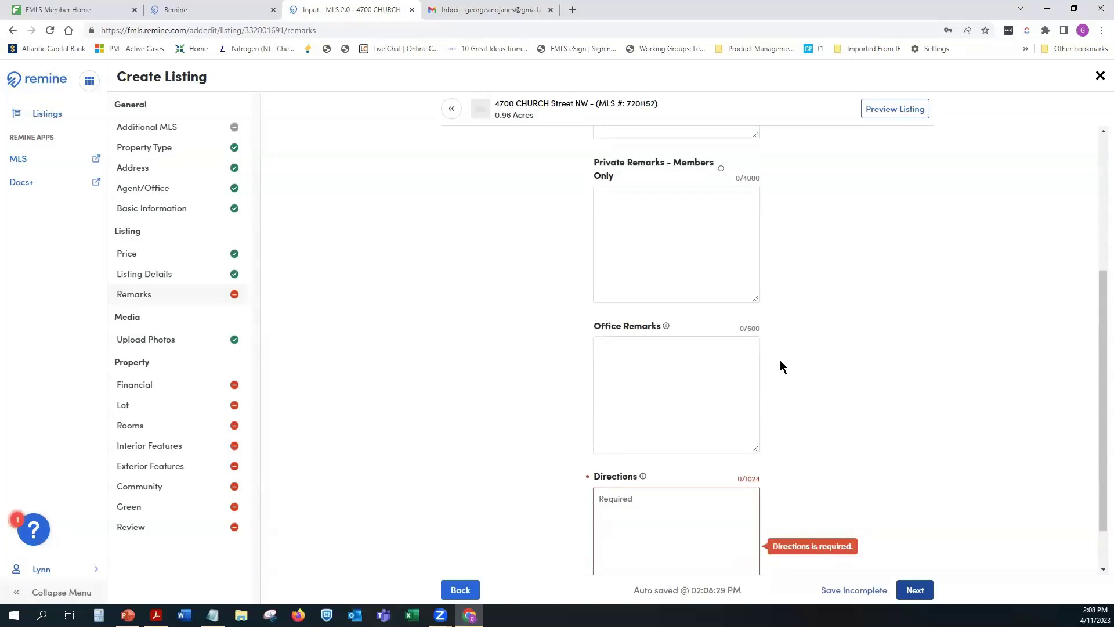
{"action": "scroll", "coordinate": [779, 351], "scroll_direction": "up", "scroll_amount": 4}
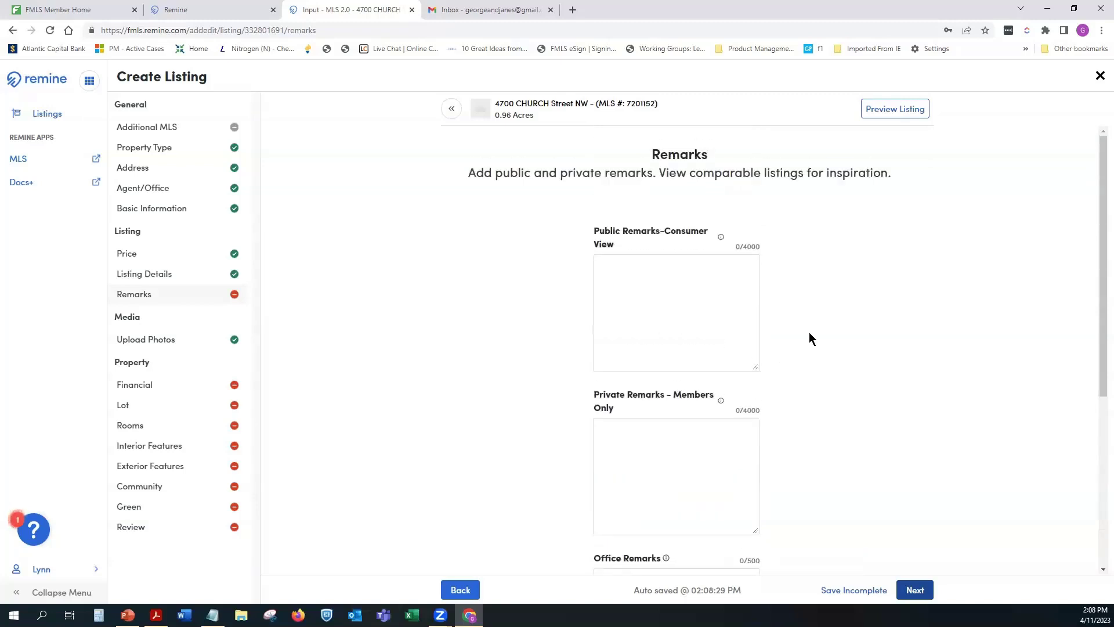
{"action": "scroll", "coordinate": [809, 333], "scroll_direction": "down", "scroll_amount": 1}
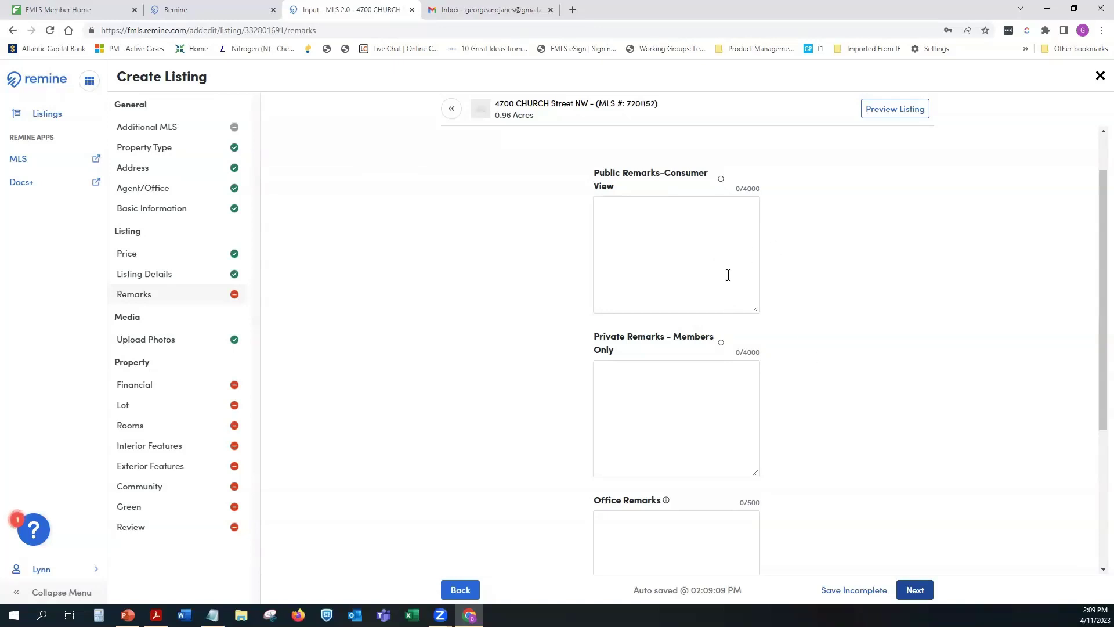
{"action": "scroll", "coordinate": [750, 323], "scroll_direction": "down", "scroll_amount": 2}
{"action": "scroll", "coordinate": [753, 322], "scroll_direction": "down", "scroll_amount": 2}
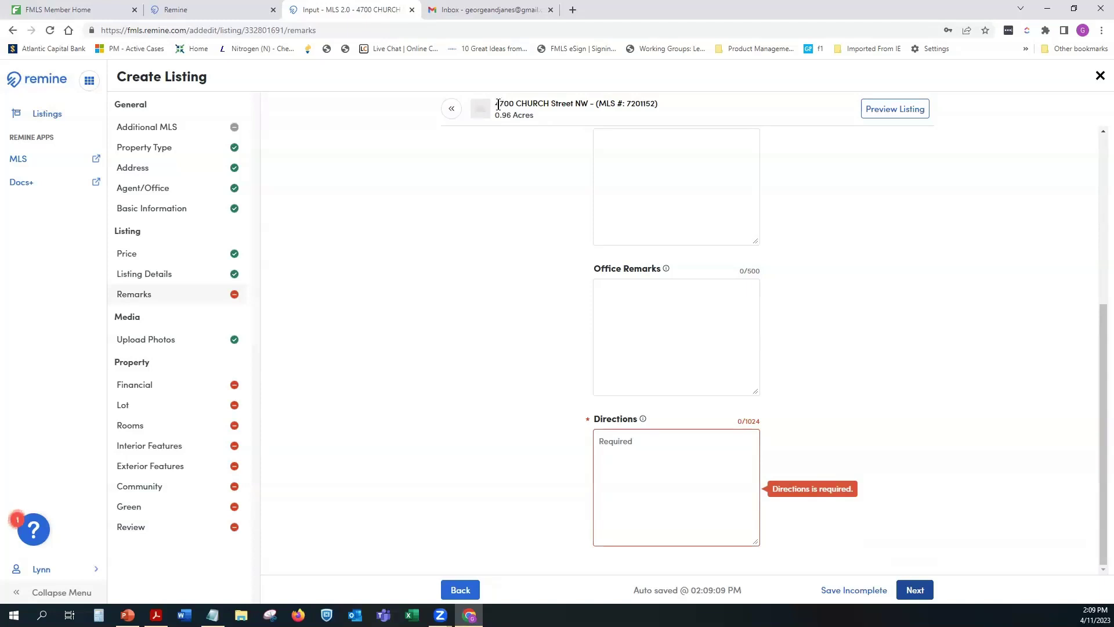
{"action": "left_click_drag", "start_coordinate": [496, 104], "coordinate": [585, 104]}
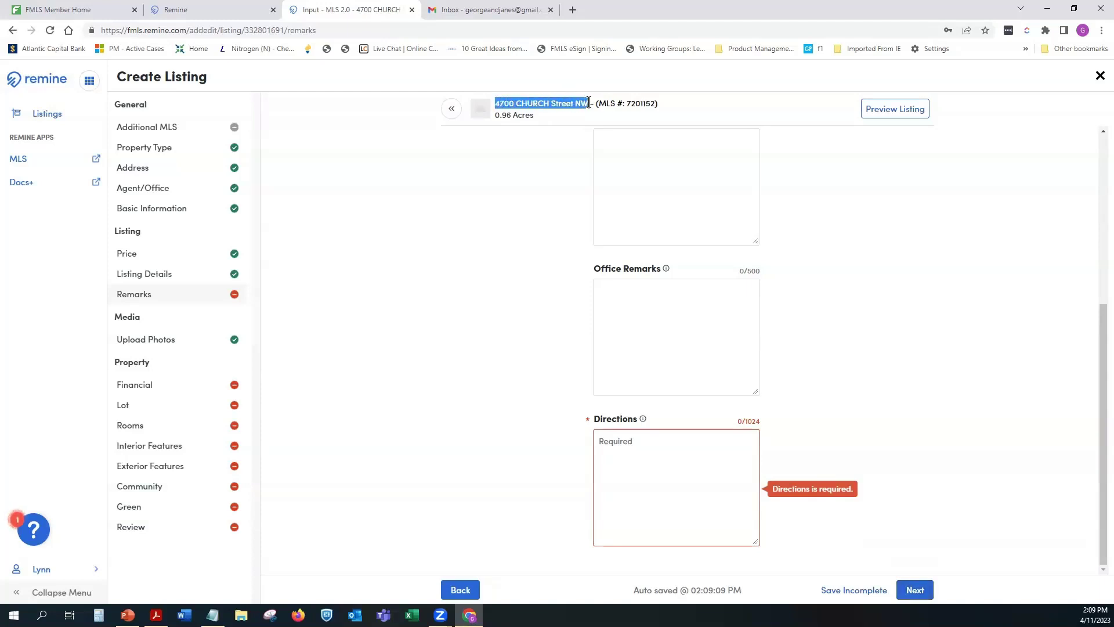
{"action": "right_click", "coordinate": [577, 103]}
{"action": "left_click", "coordinate": [603, 110]}
Step: Search Google in a new tab for the copied address plus ', lilburn'
{"action": "left_click", "coordinate": [573, 9]}
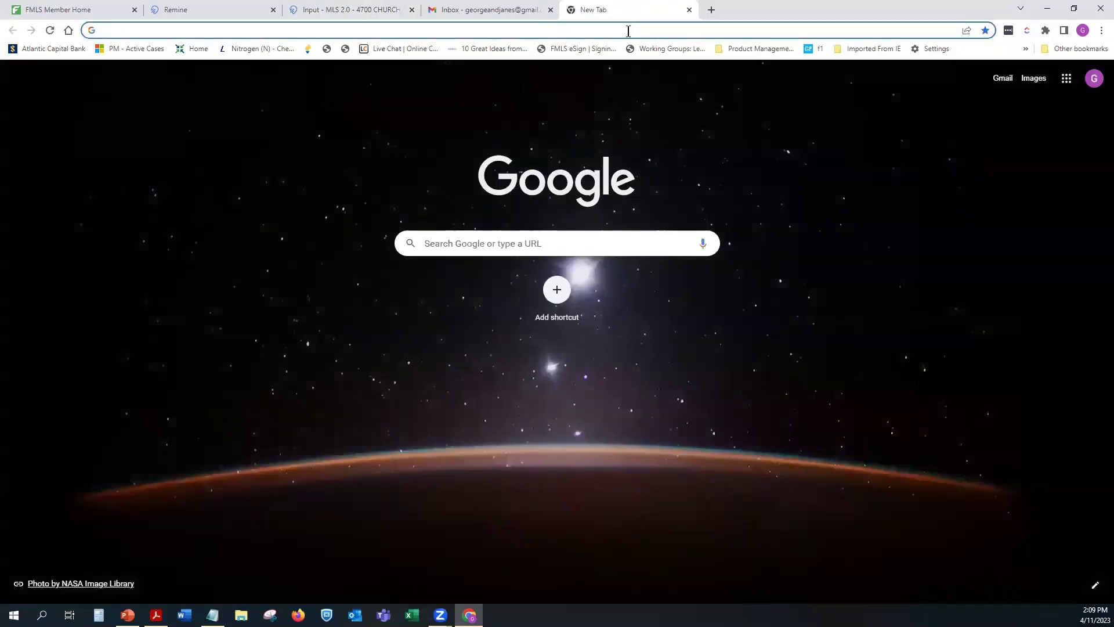
{"action": "left_click", "coordinate": [628, 31]}
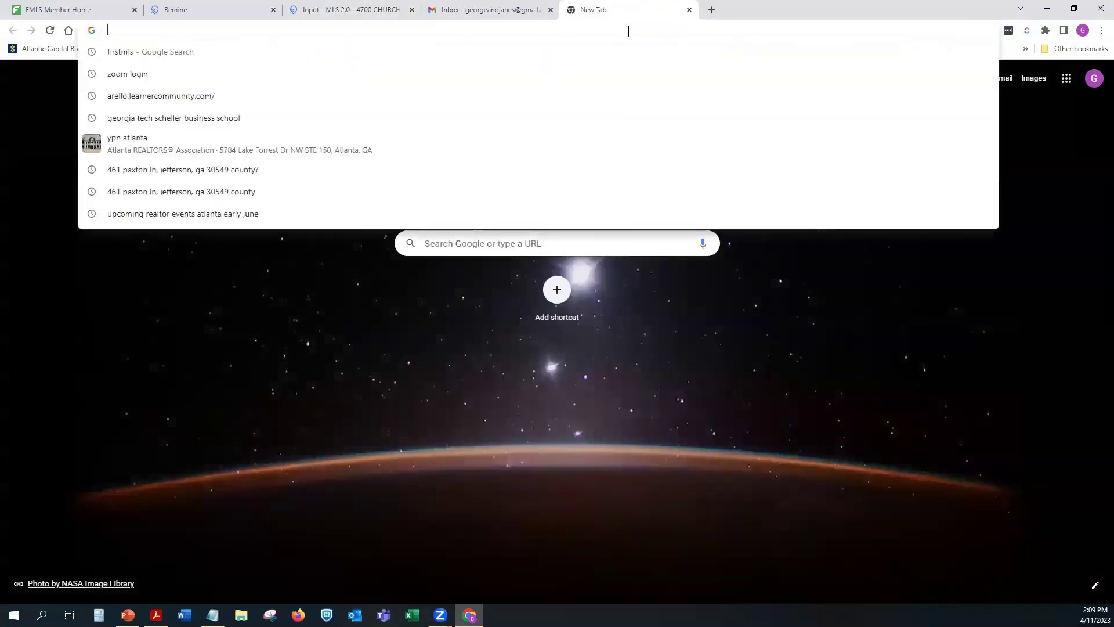
{"action": "key", "text": "ctrl+v"}
{"action": "type", "text": ", "}
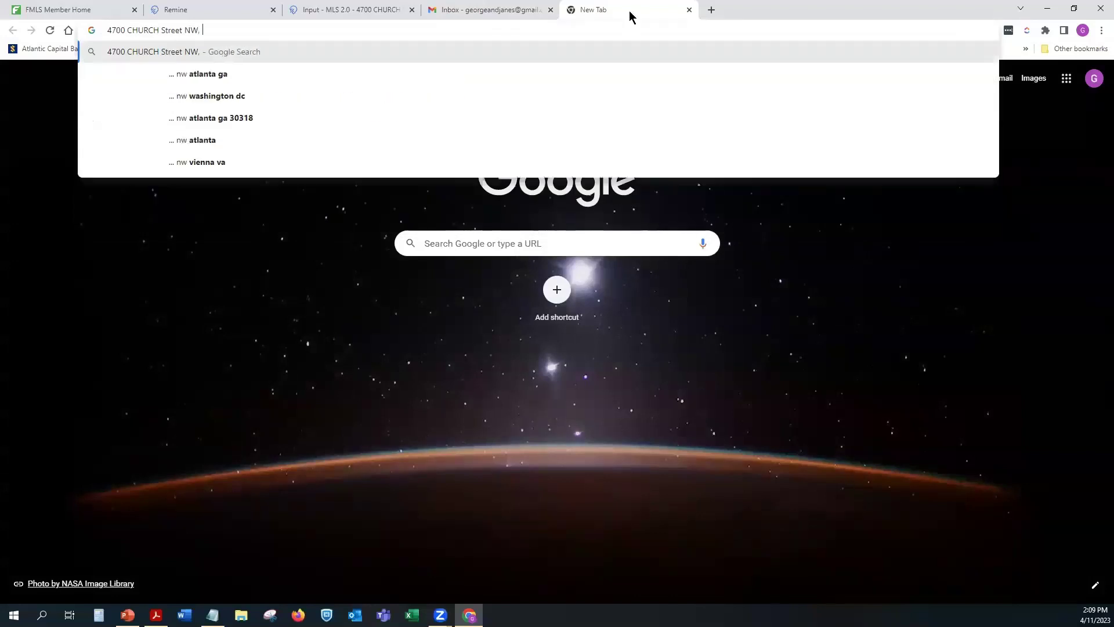
{"action": "type", "text": "lil"}
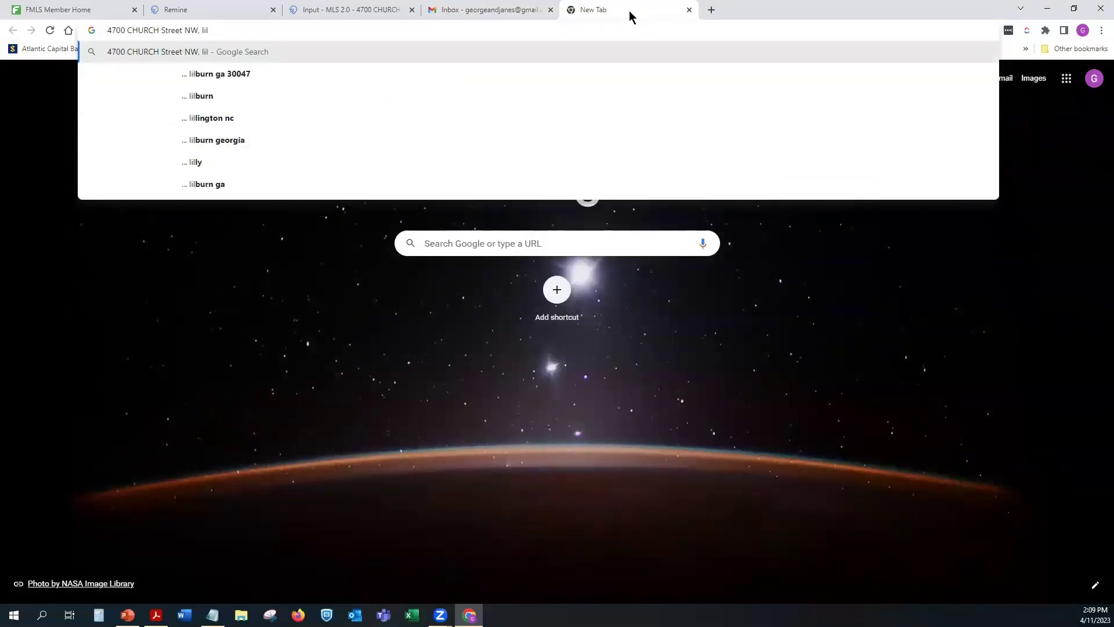
{"action": "type", "text": "burn"}
{"action": "key", "text": "Return"}
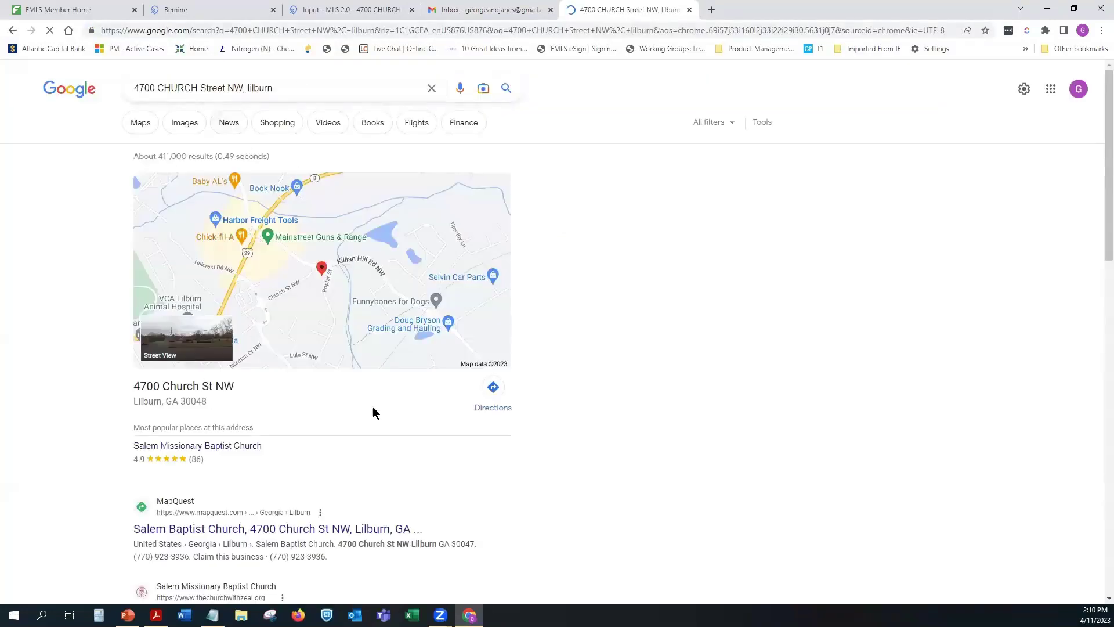
{"action": "left_click", "coordinate": [495, 394]}
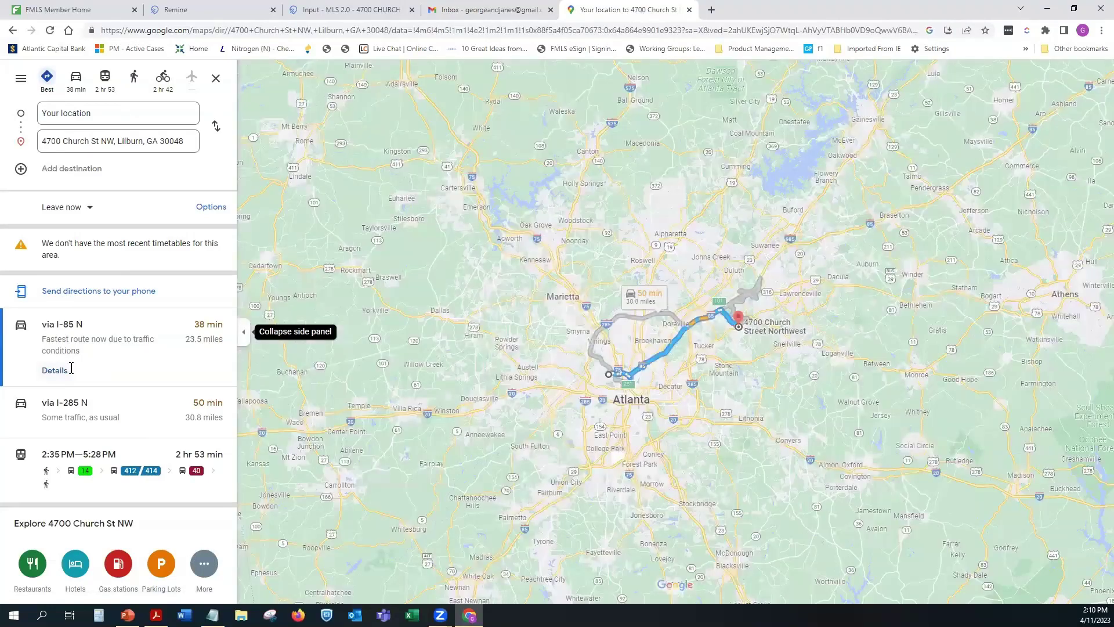
{"action": "left_click", "coordinate": [58, 370]}
{"action": "left_click_drag", "start_coordinate": [34, 299], "coordinate": [36, 263]}
{"action": "left_click_drag", "start_coordinate": [26, 221], "coordinate": [35, 149]}
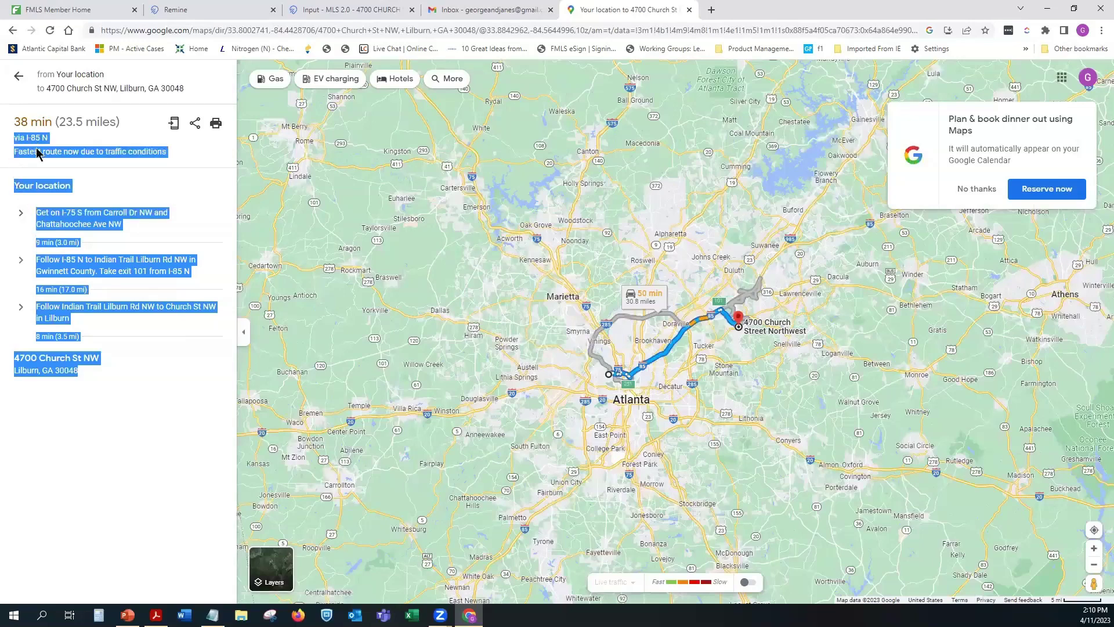
{"action": "right_click", "coordinate": [35, 149]}
{"action": "left_click", "coordinate": [68, 160]}
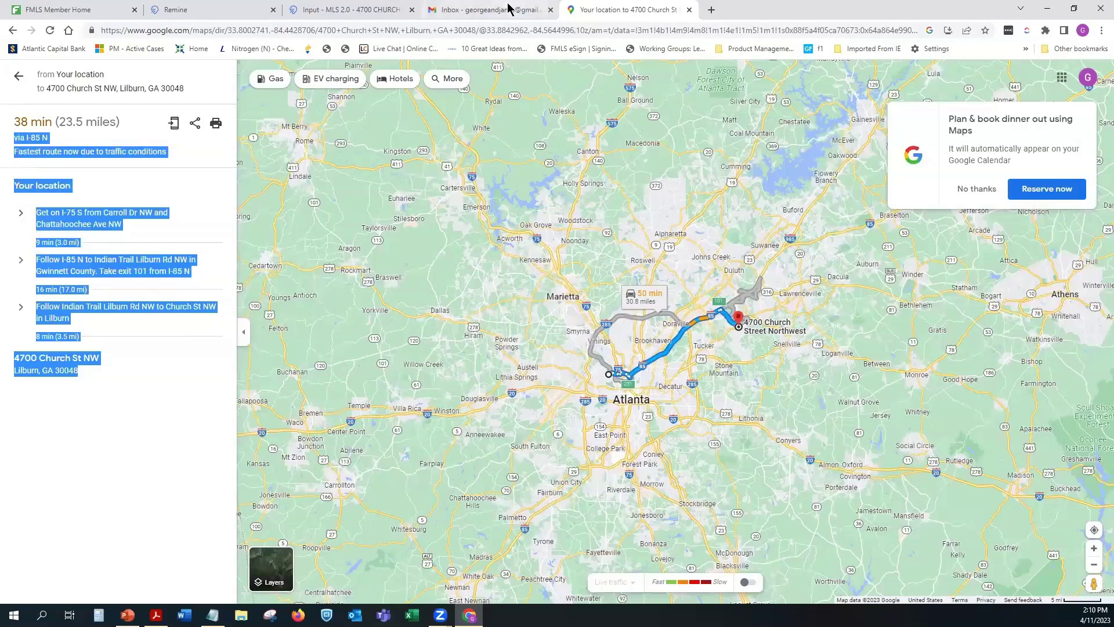
{"action": "left_click", "coordinate": [334, 9]}
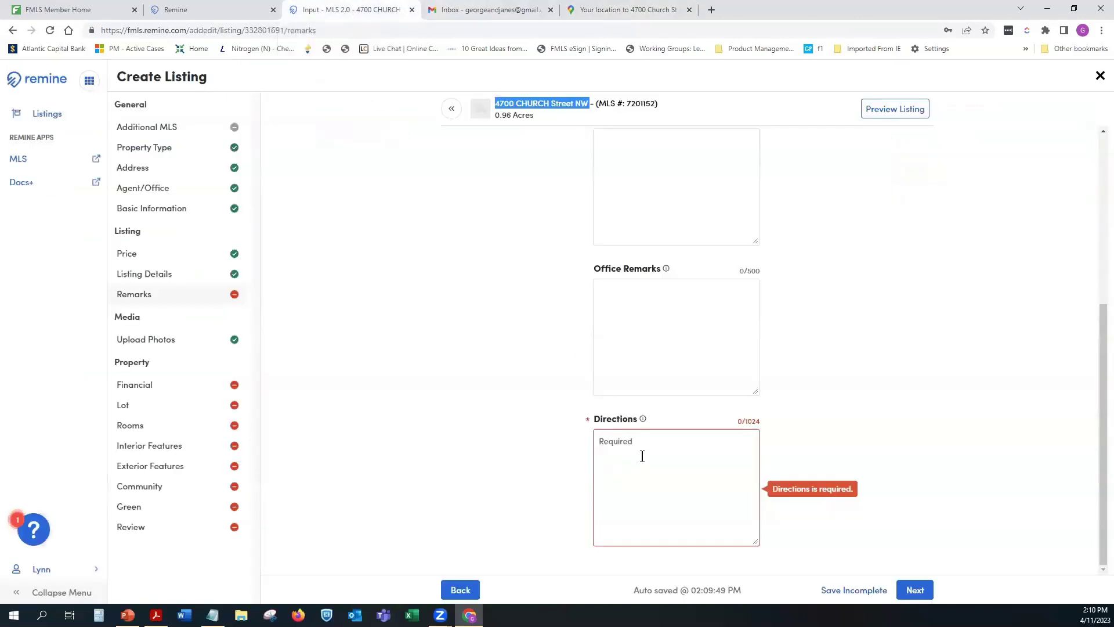
Step: Paste the copied I-85 N route into Directions, close the Maps tab, and save the remarks
{"action": "left_click", "coordinate": [645, 450]}
{"action": "right_click", "coordinate": [645, 448]}
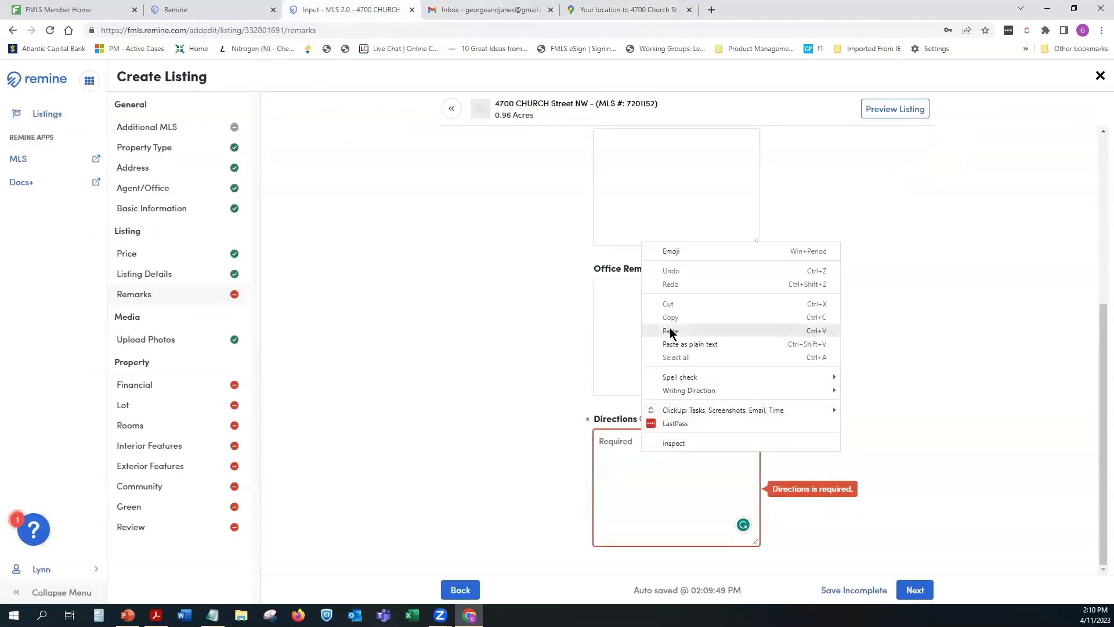
{"action": "left_click", "coordinate": [668, 332]}
{"action": "left_click_drag", "start_coordinate": [754, 491], "coordinate": [754, 441]}
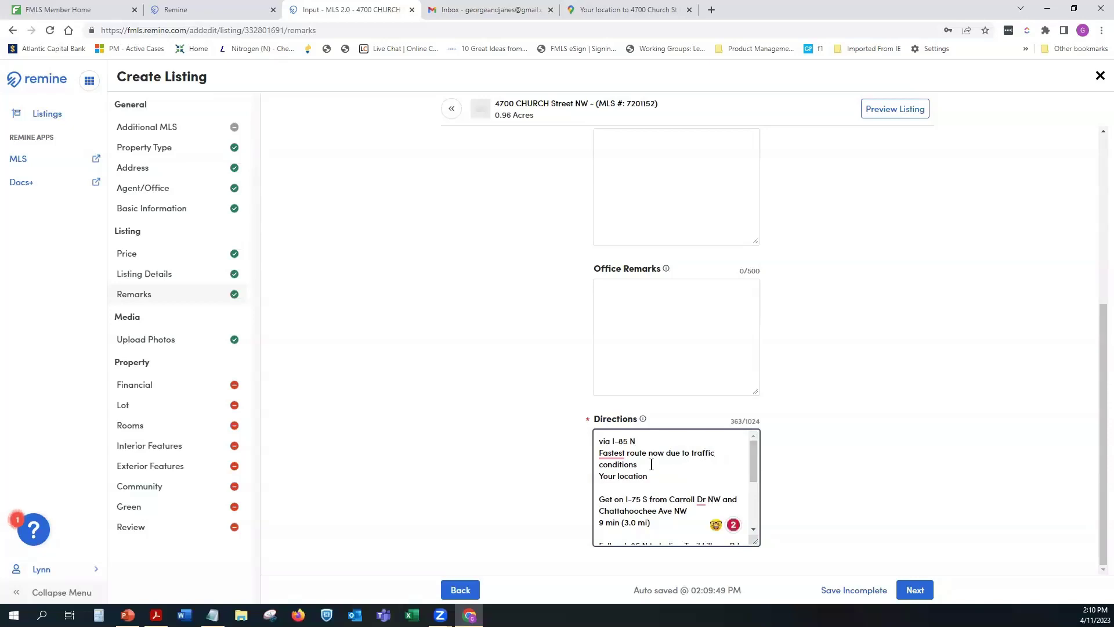
{"action": "scroll", "coordinate": [753, 499], "scroll_direction": "down", "scroll_amount": 1}
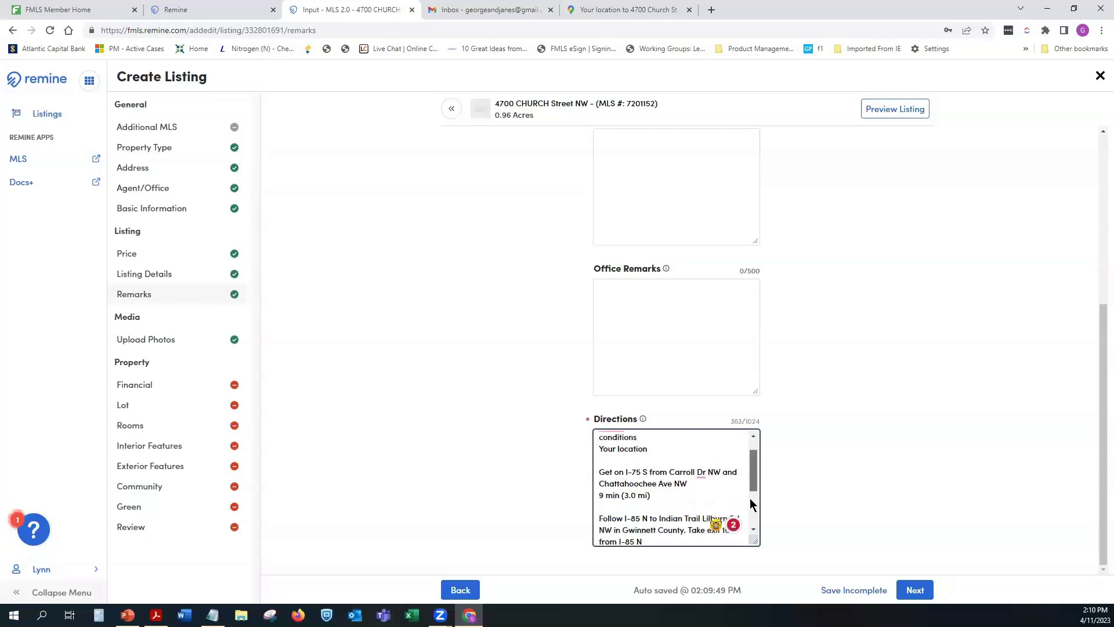
{"action": "scroll", "coordinate": [753, 516], "scroll_direction": "down", "scroll_amount": 4}
{"action": "left_click_drag", "start_coordinate": [752, 523], "coordinate": [758, 451]}
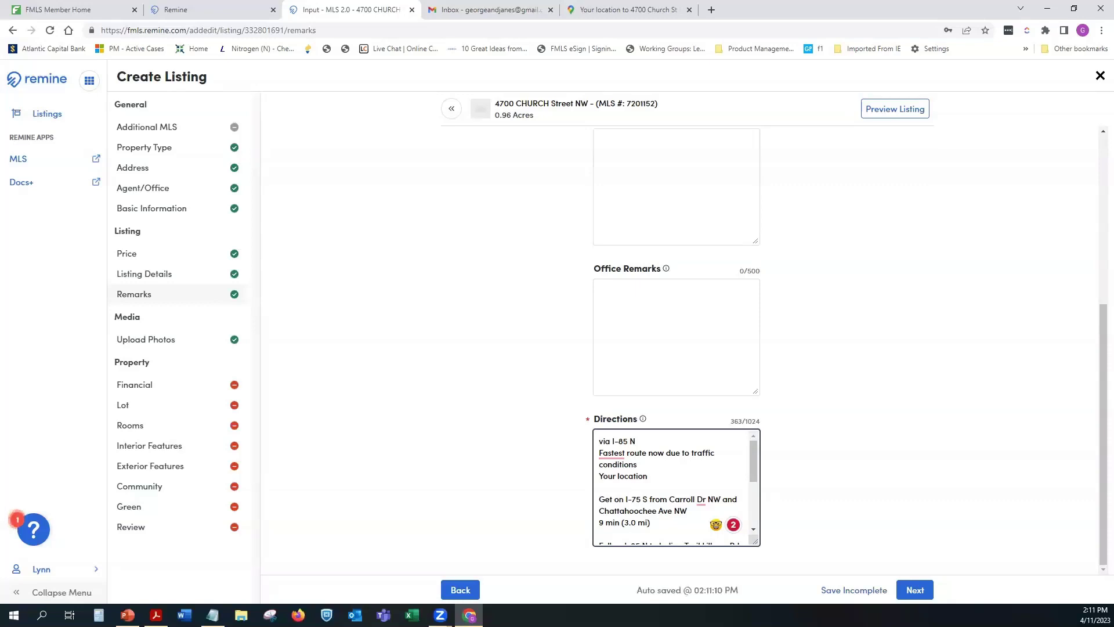
{"action": "left_click", "coordinate": [689, 11]}
{"action": "left_click", "coordinate": [858, 590]}
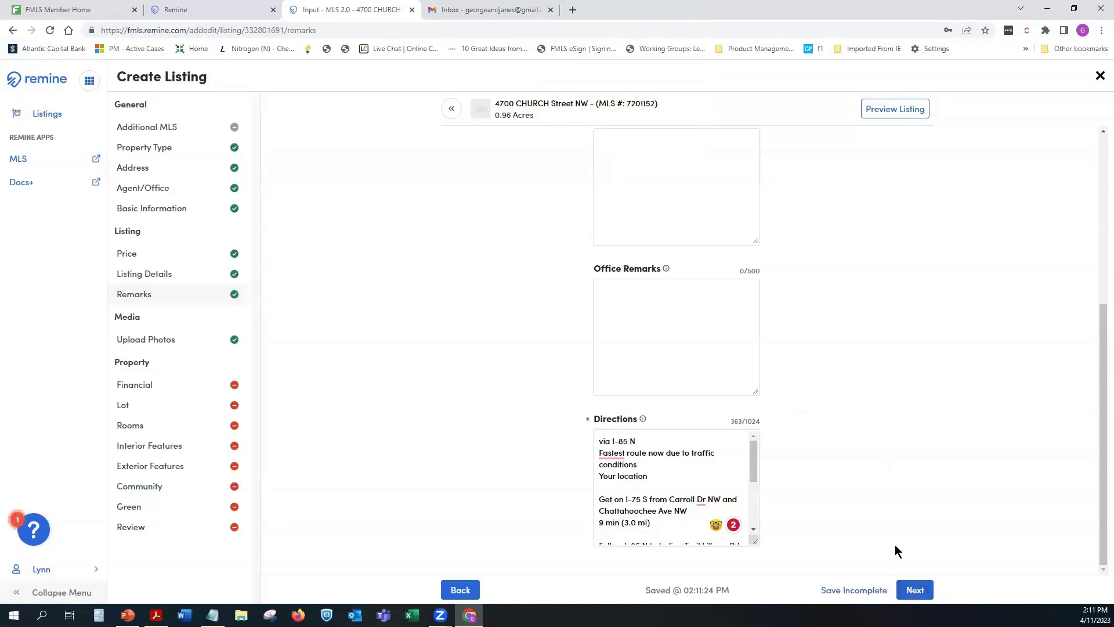
{"action": "left_click", "coordinate": [917, 590]}
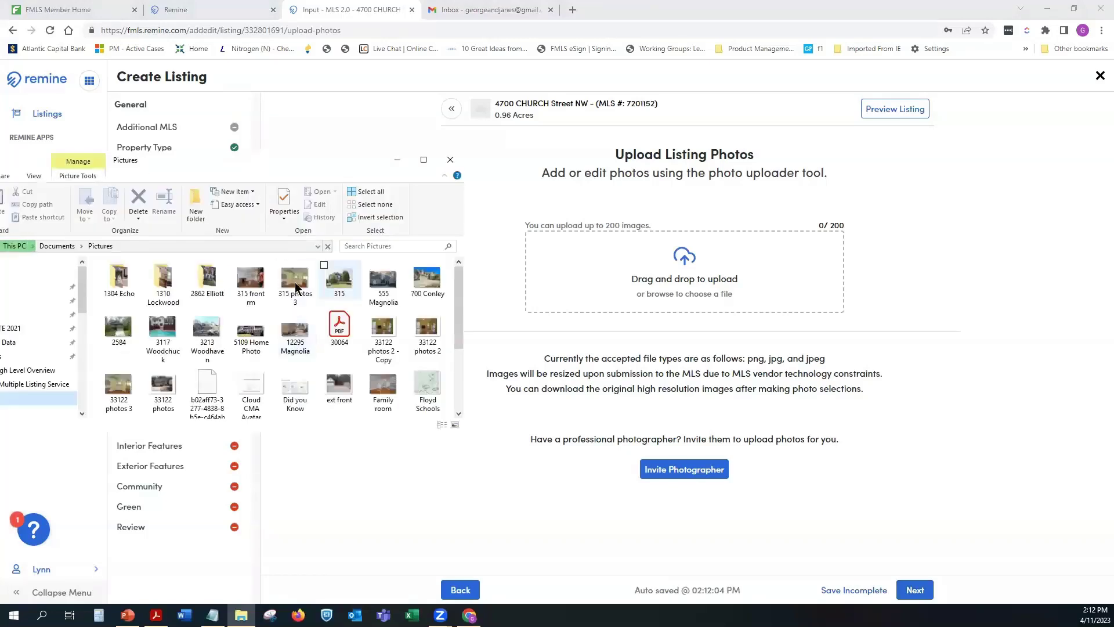
{"action": "left_click_drag", "start_coordinate": [293, 280], "coordinate": [683, 263]}
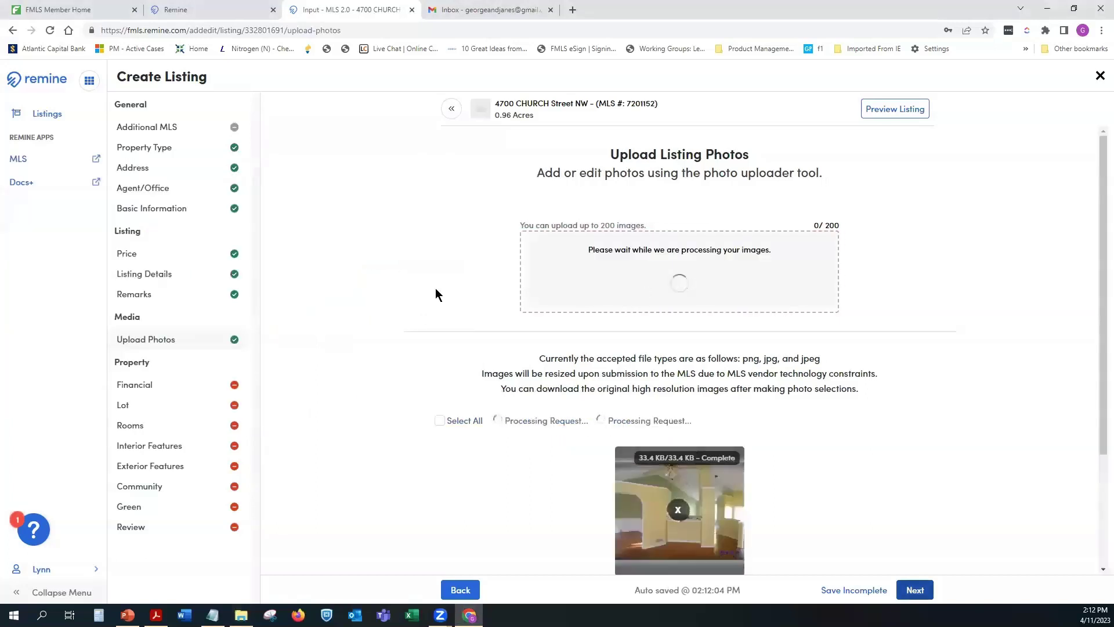
{"action": "key", "text": "alt+Tab"}
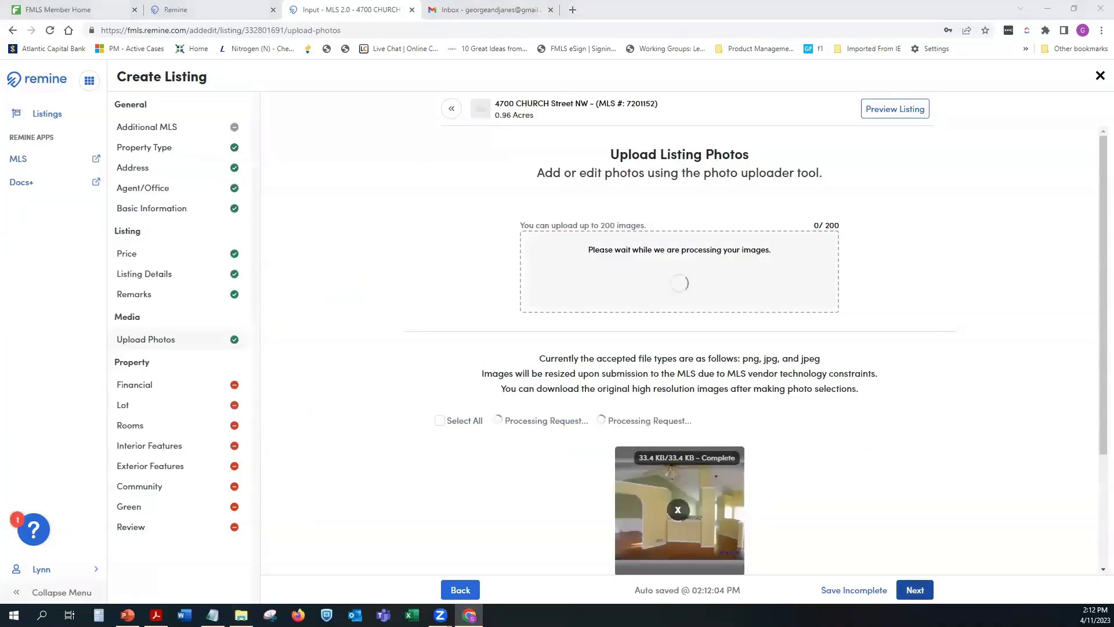
{"action": "left_click", "coordinate": [212, 284]}
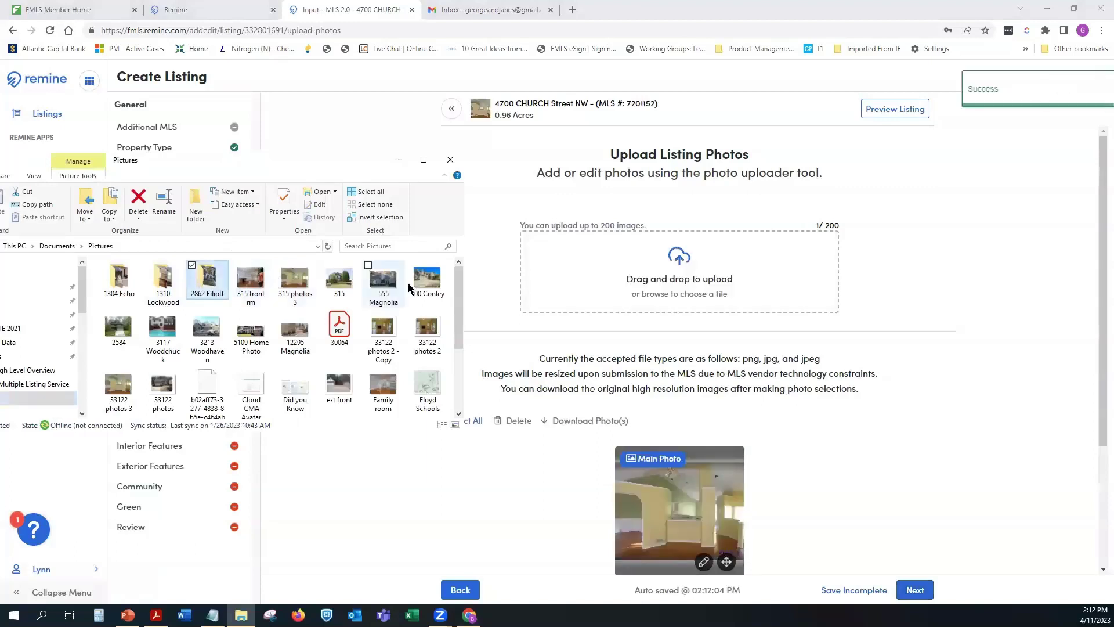
{"action": "double_click", "coordinate": [215, 283]}
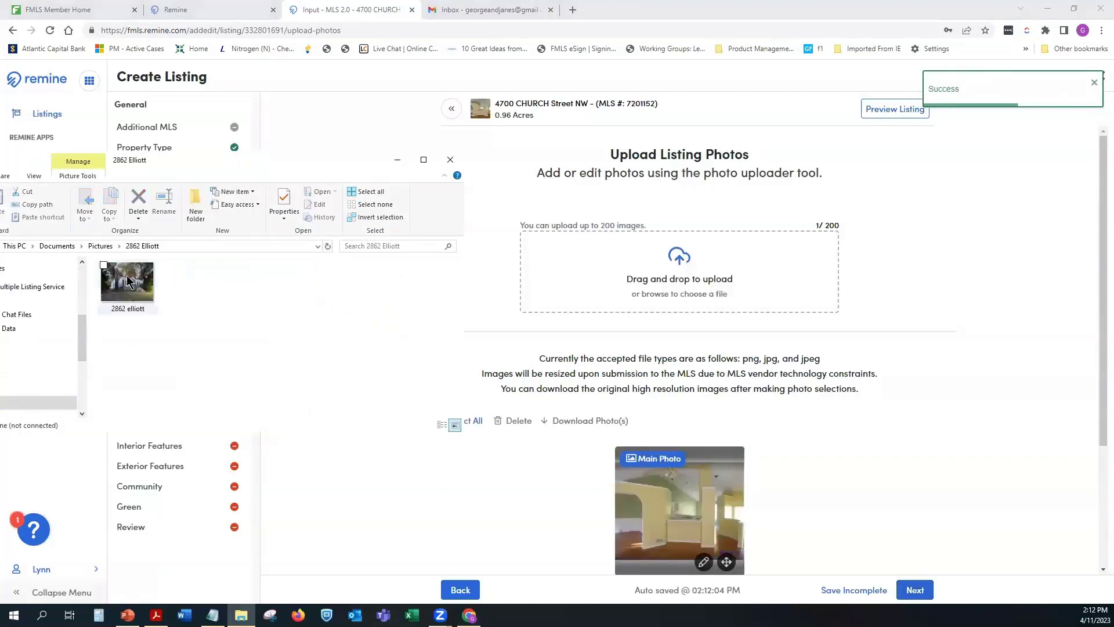
{"action": "left_click_drag", "start_coordinate": [128, 283], "coordinate": [618, 300]}
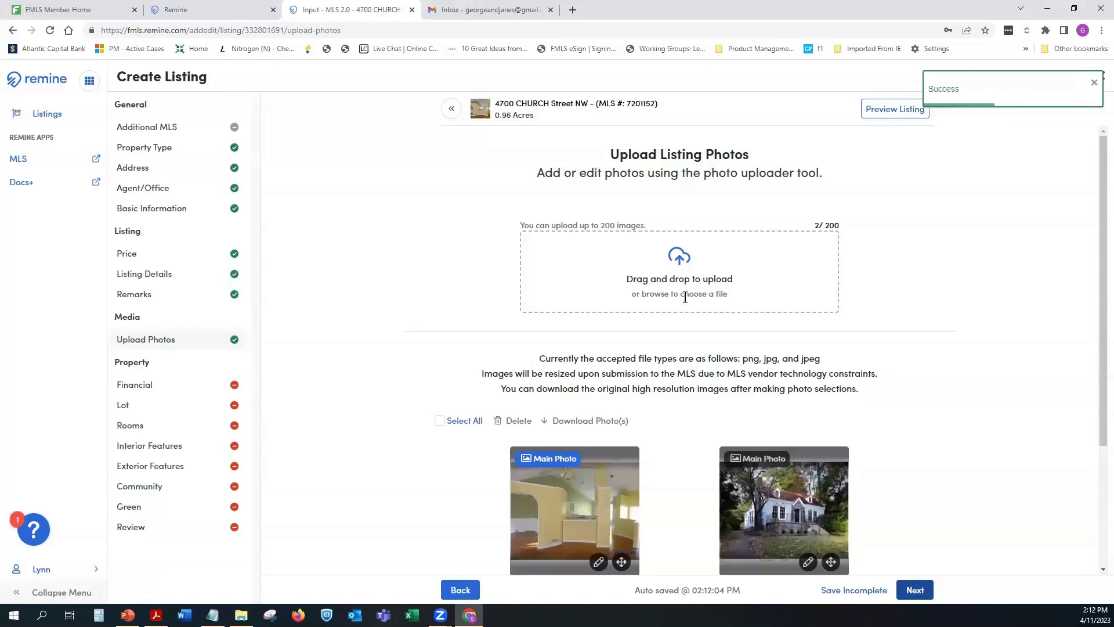
Step: Browse for and upload the 1310 3, 1310 4 and 1310 Front photos
{"action": "left_click", "coordinate": [664, 263]}
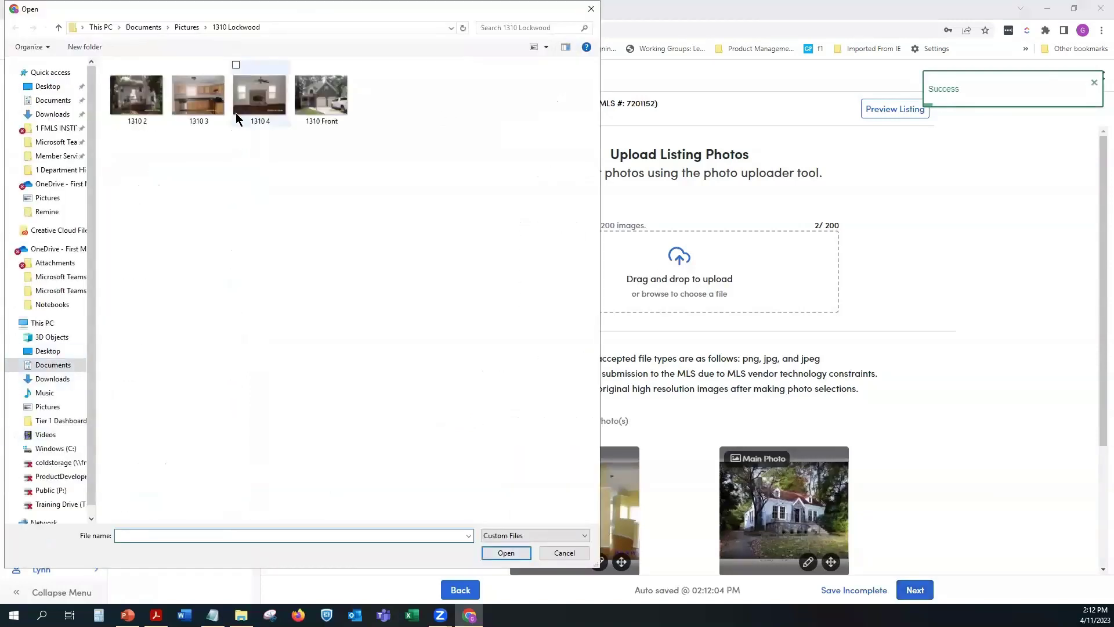
{"action": "left_click", "coordinate": [208, 108]}
{"action": "left_click", "coordinate": [235, 106], "text": "ctrl"}
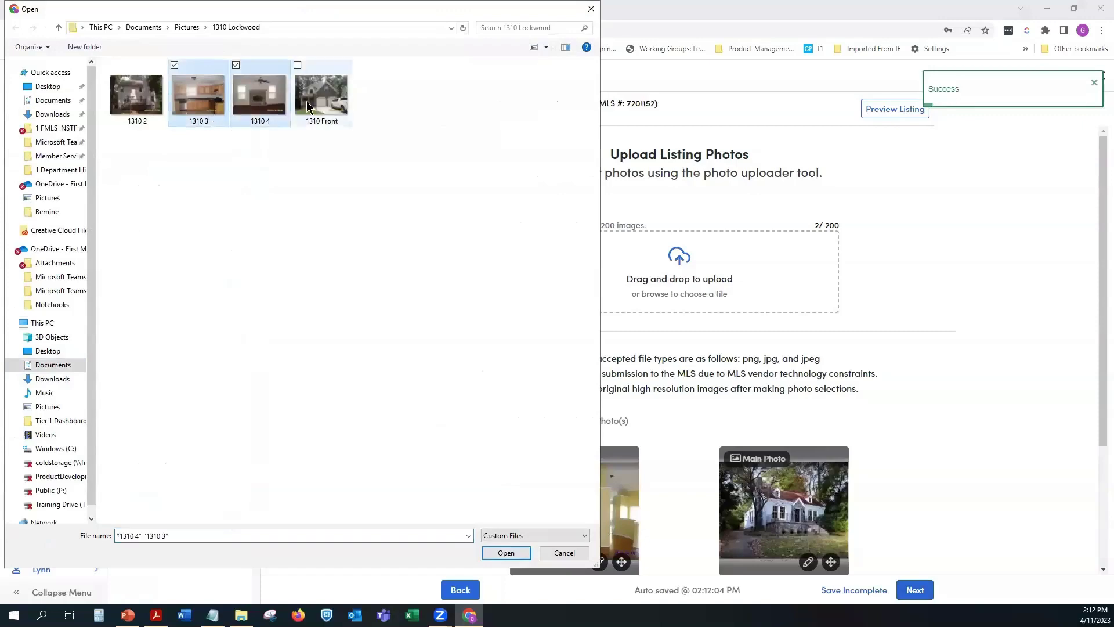
{"action": "left_click", "coordinate": [328, 101], "text": "ctrl"}
{"action": "left_click", "coordinate": [506, 552]}
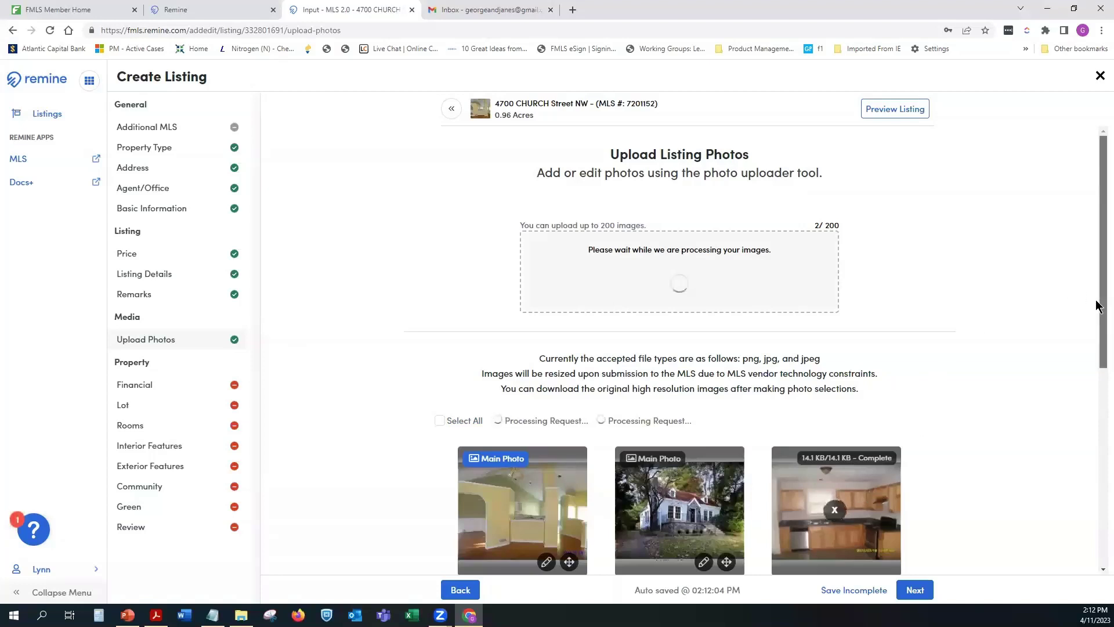
Step: Watch the kitchen, living-room and house-front photo uploads in the grid until each reads Complete
{"action": "left_click_drag", "start_coordinate": [1096, 299], "coordinate": [1096, 440]}
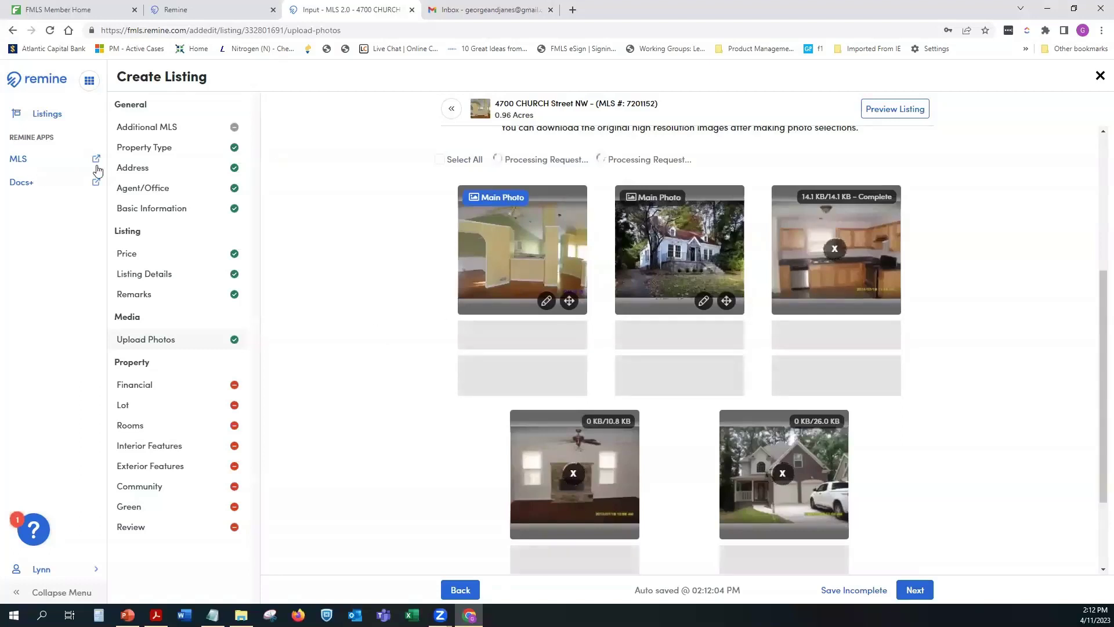
{"action": "key", "text": "alt+Tab"}
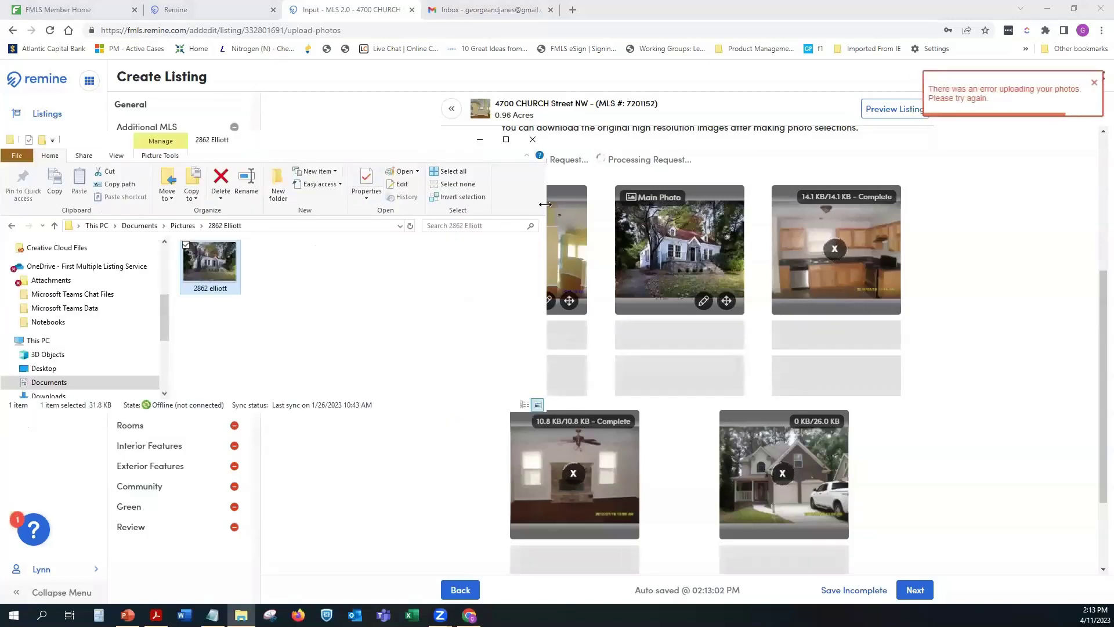
{"action": "left_click", "coordinate": [479, 139]}
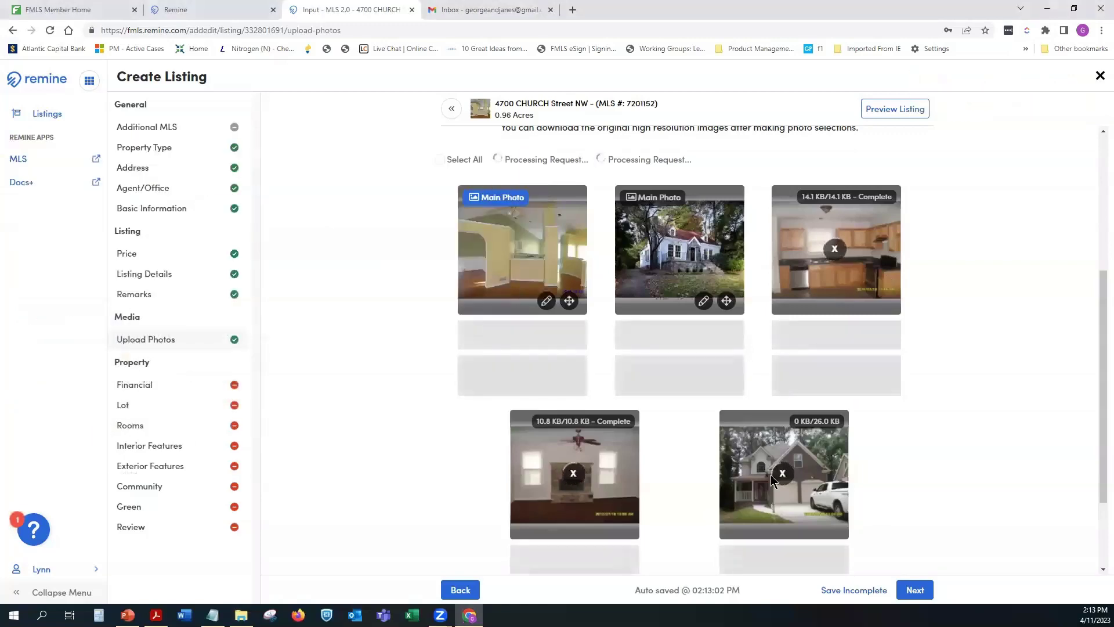
{"action": "scroll", "coordinate": [912, 451], "scroll_direction": "down", "scroll_amount": 2}
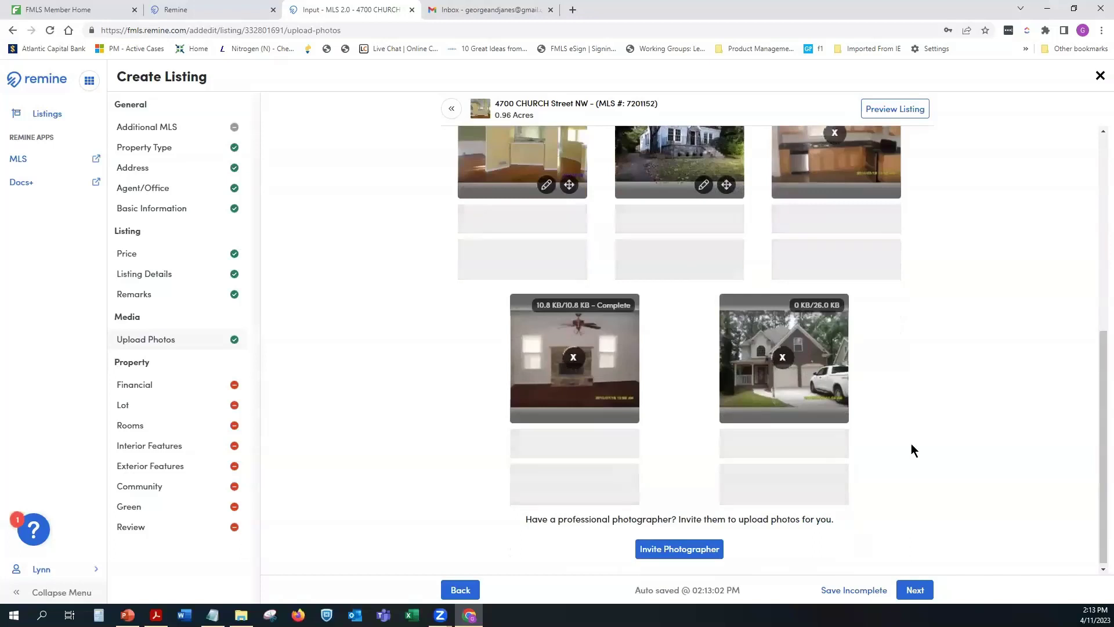
{"action": "scroll", "coordinate": [912, 450], "scroll_direction": "up", "scroll_amount": 2}
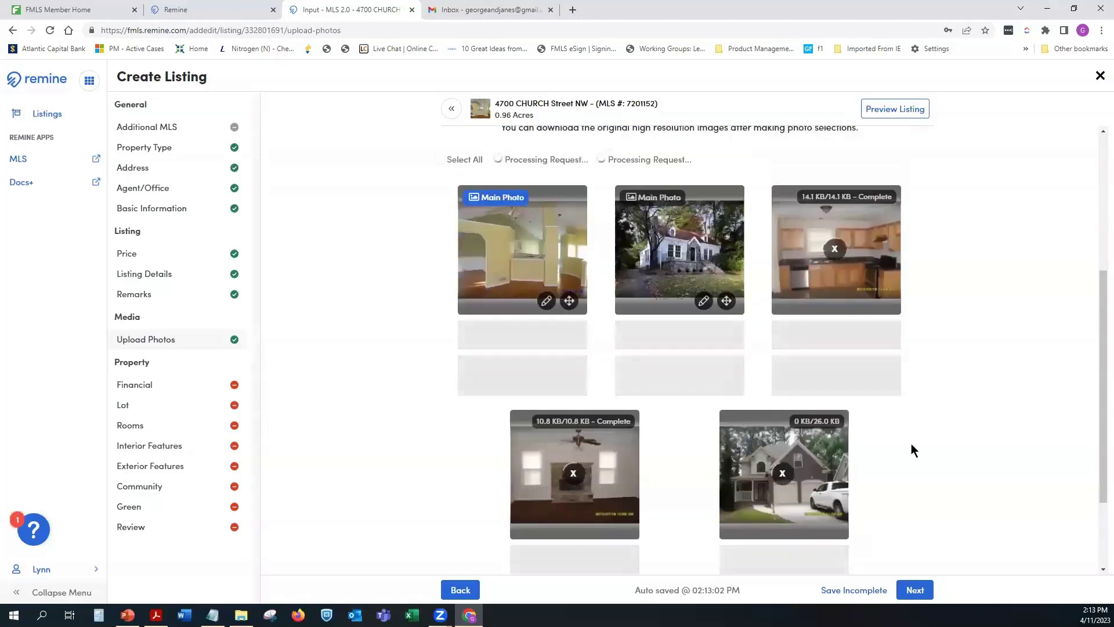
{"action": "left_click", "coordinate": [173, 31]}
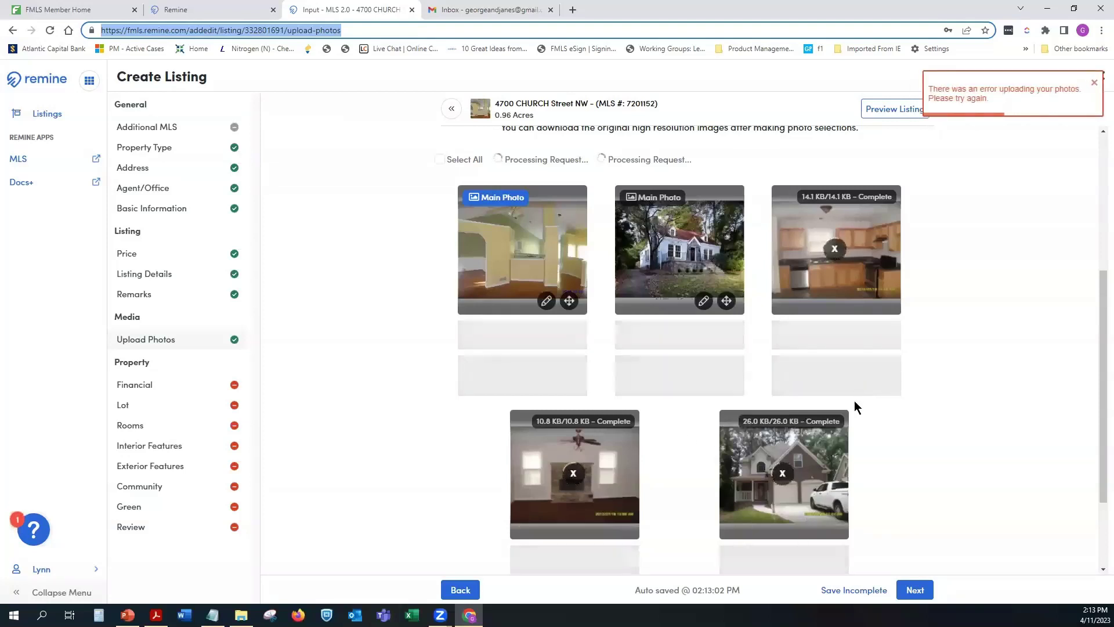
{"action": "left_click", "coordinate": [837, 247]}
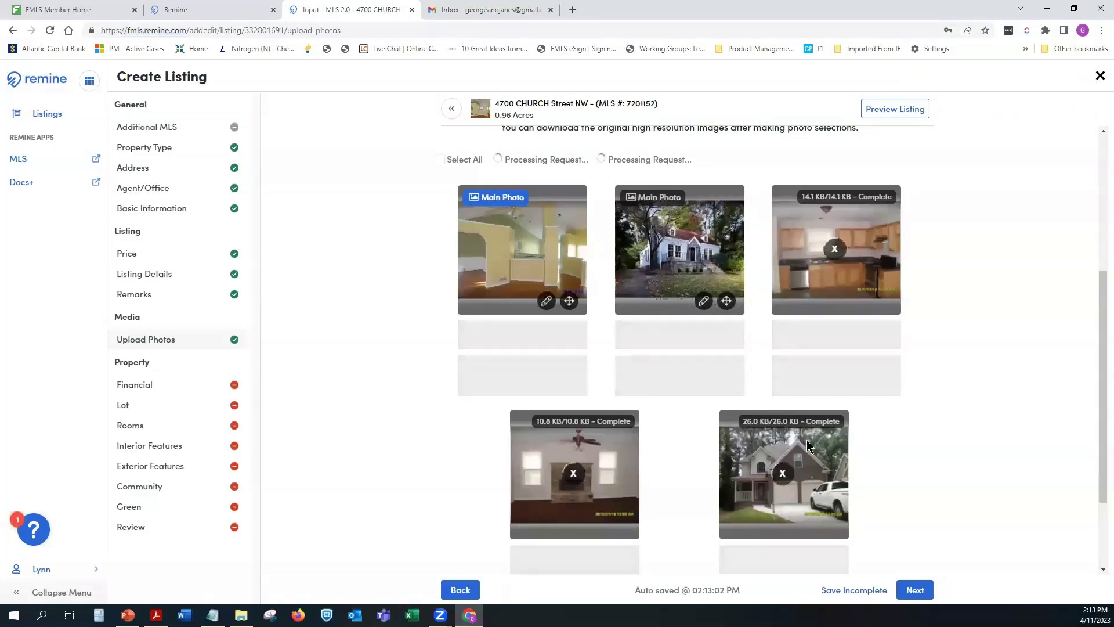
{"action": "scroll", "coordinate": [807, 440], "scroll_direction": "down", "scroll_amount": 2}
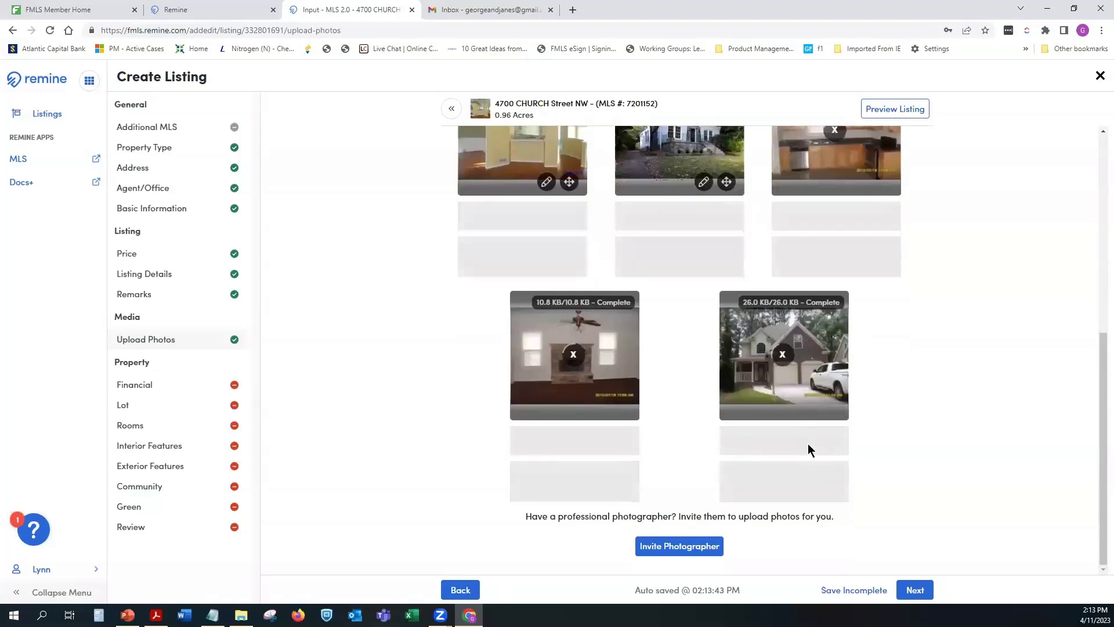
{"action": "scroll", "coordinate": [959, 395], "scroll_direction": "up", "scroll_amount": 5}
{"action": "scroll", "coordinate": [971, 383], "scroll_direction": "up", "scroll_amount": 2}
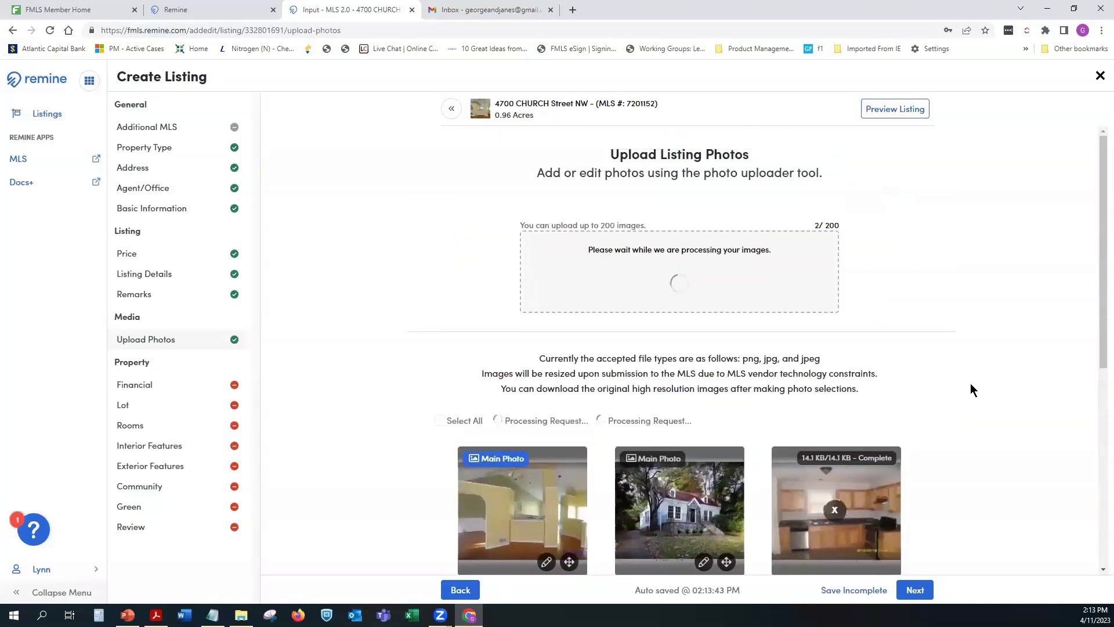
{"action": "scroll", "coordinate": [970, 383], "scroll_direction": "down", "scroll_amount": 3}
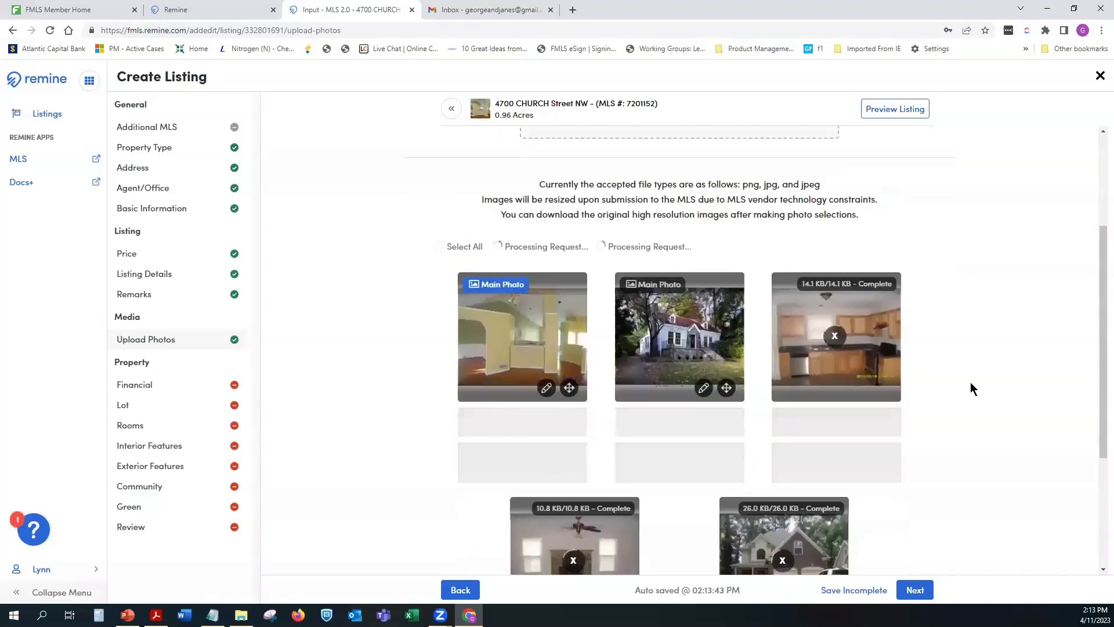
{"action": "scroll", "coordinate": [971, 383], "scroll_direction": "down", "scroll_amount": 1}
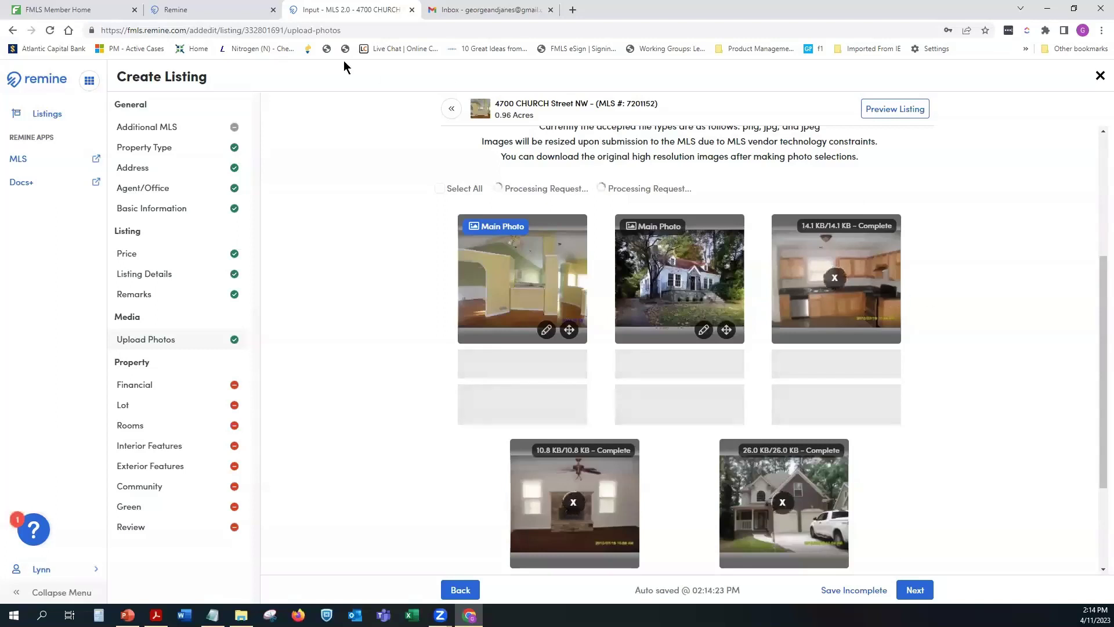
Step: Reload the stuck upload page, confirming Reload despite unsaved changes, until Loading Remine MLS 2.0 shows
{"action": "left_click", "coordinate": [210, 32]}
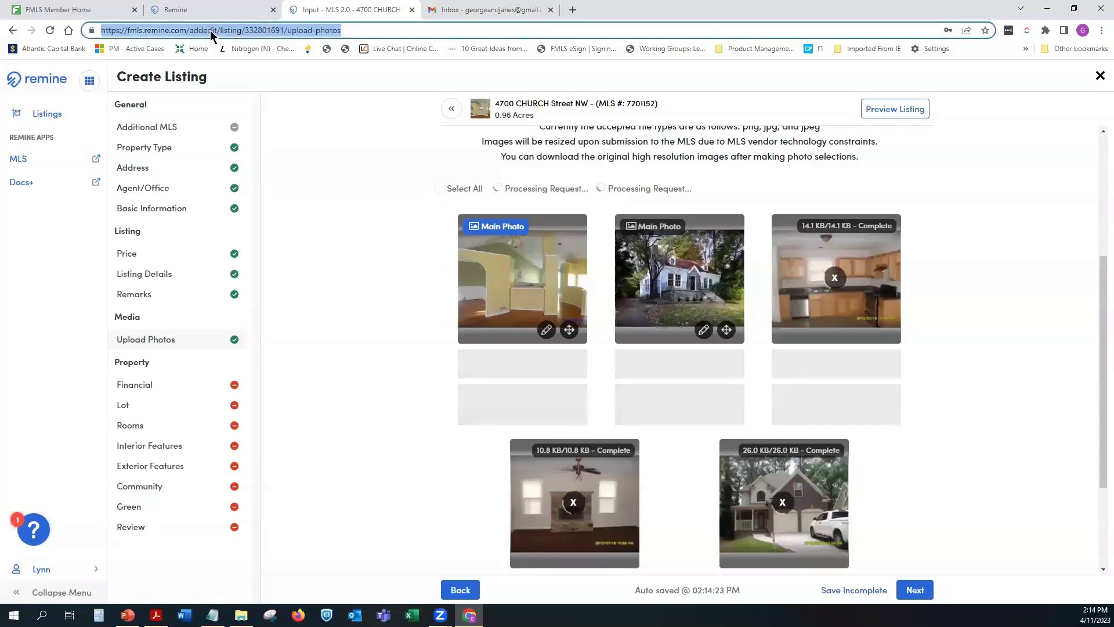
{"action": "key", "text": "Return"}
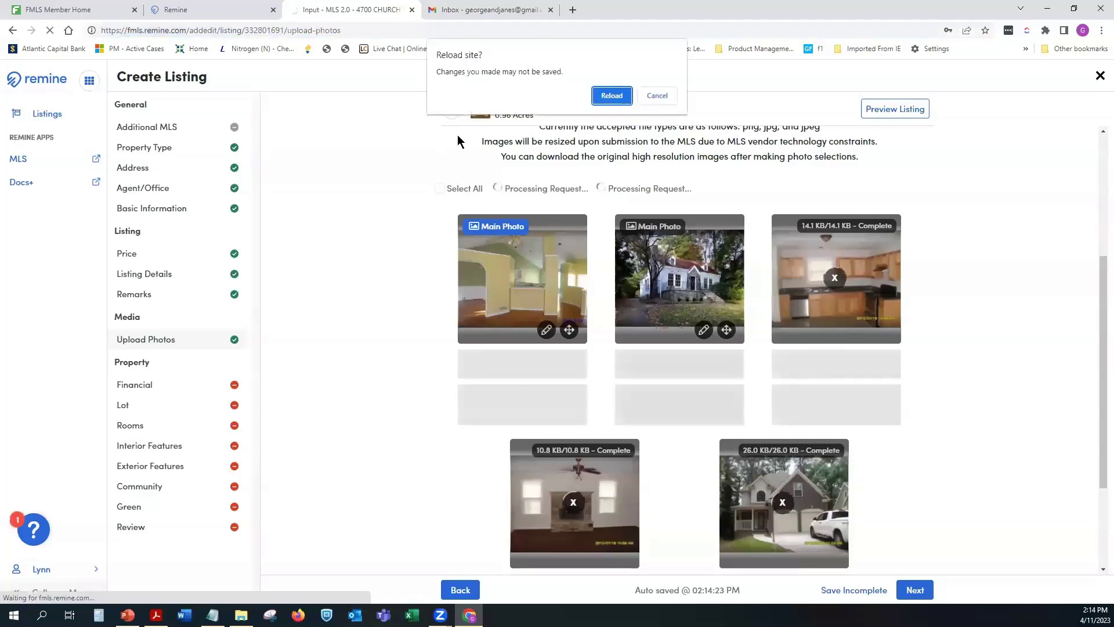
{"action": "left_click", "coordinate": [608, 97]}
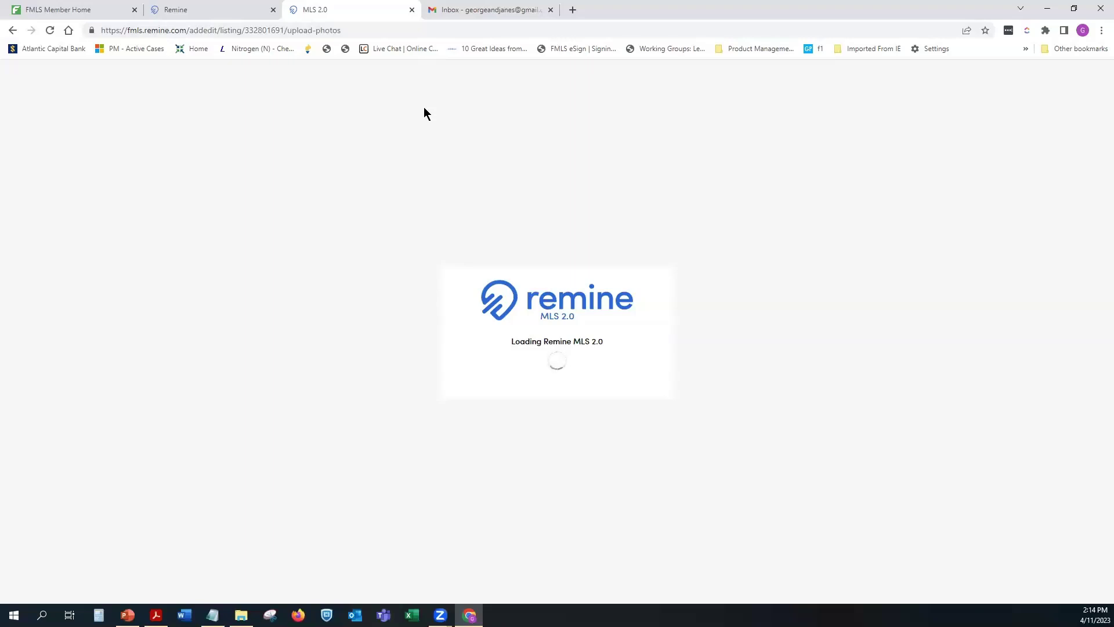
{"action": "left_click", "coordinate": [89, 9]}
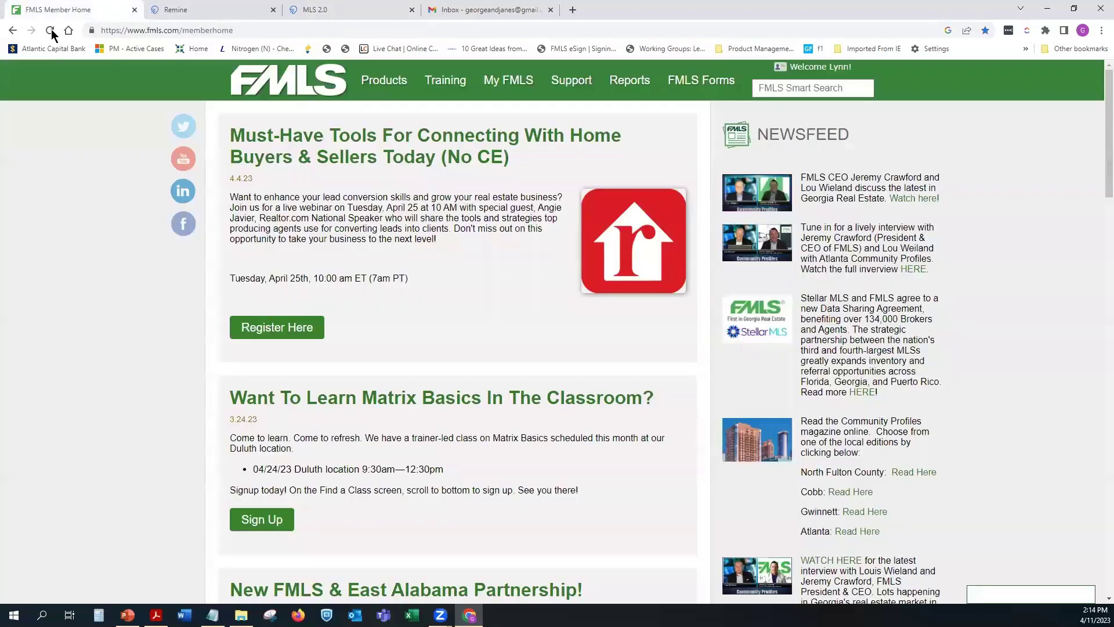
{"action": "left_click", "coordinate": [342, 9]}
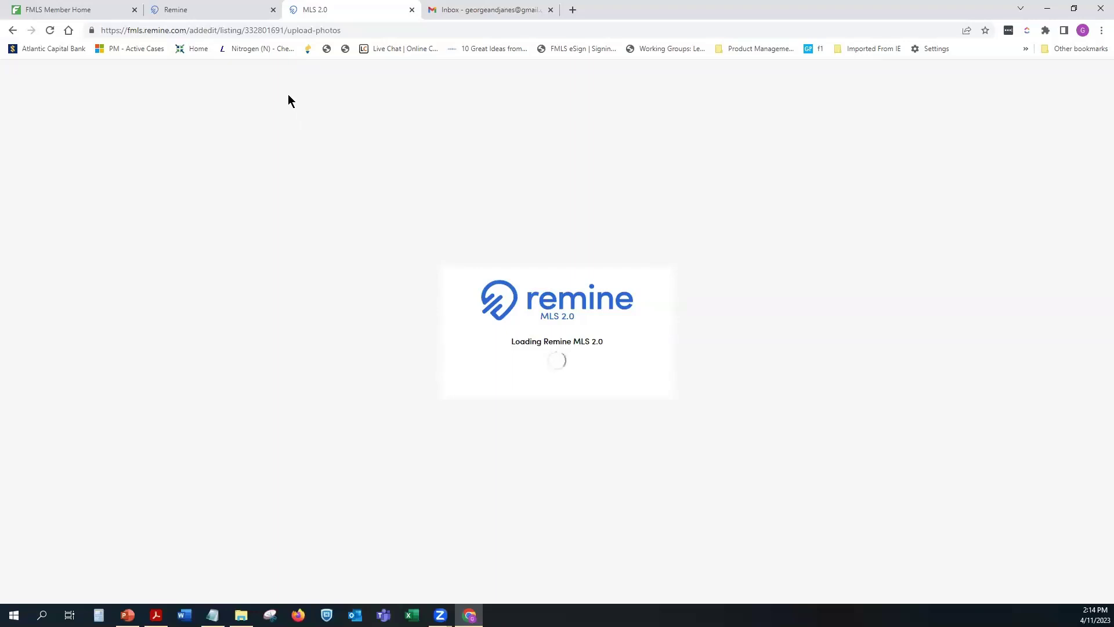
{"action": "left_click", "coordinate": [48, 32]}
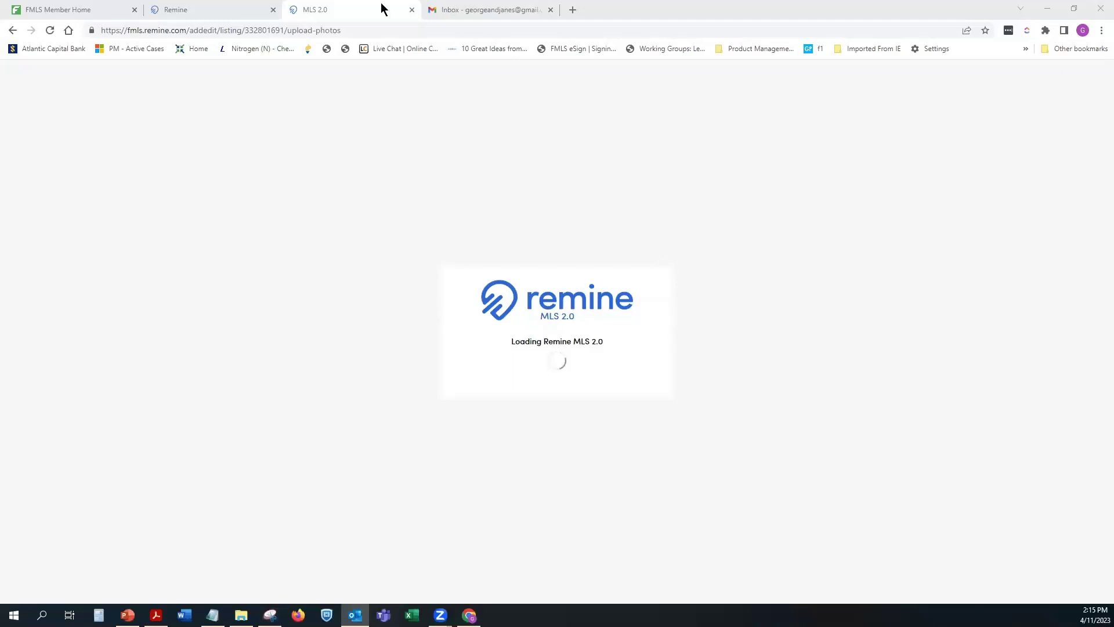
{"action": "left_click", "coordinate": [411, 10]}
{"action": "left_click", "coordinate": [229, 10]}
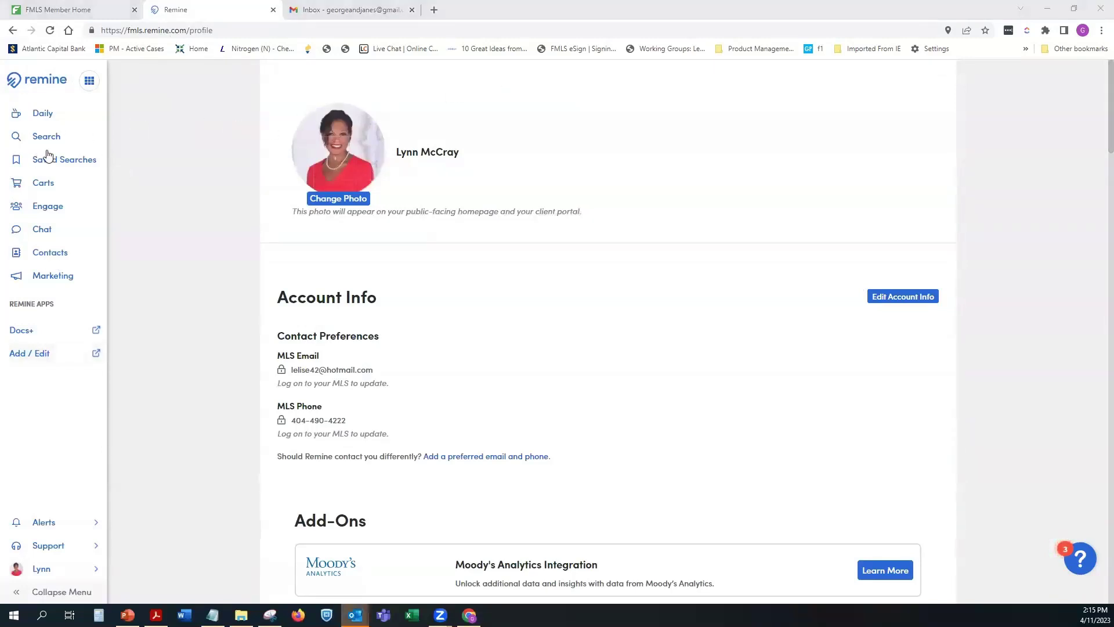
{"action": "left_click", "coordinate": [42, 354]}
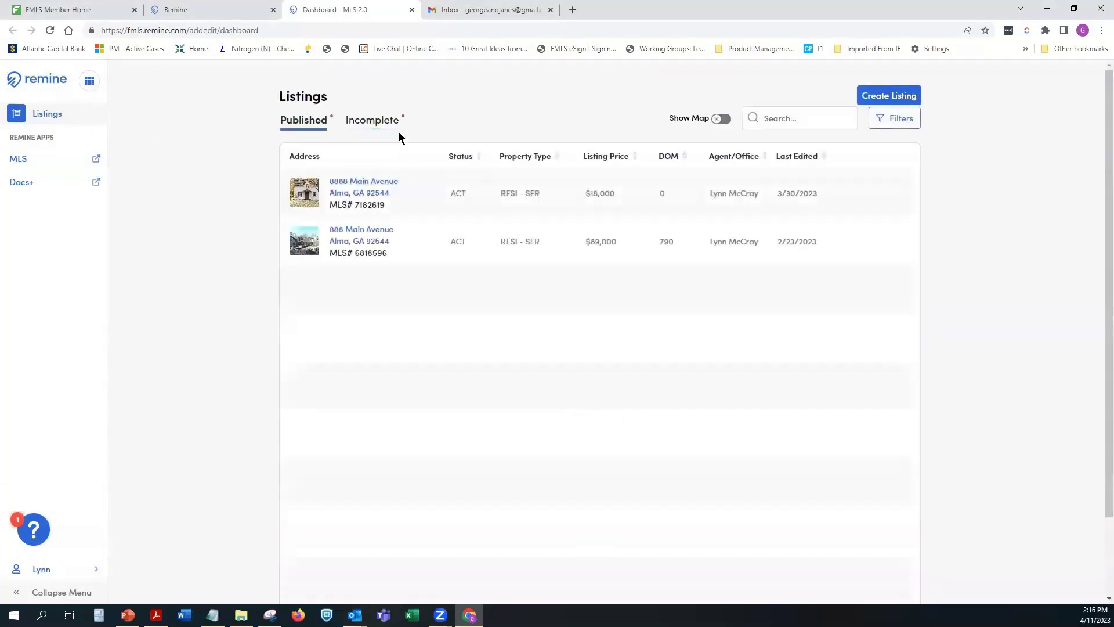
{"action": "left_click", "coordinate": [366, 133]}
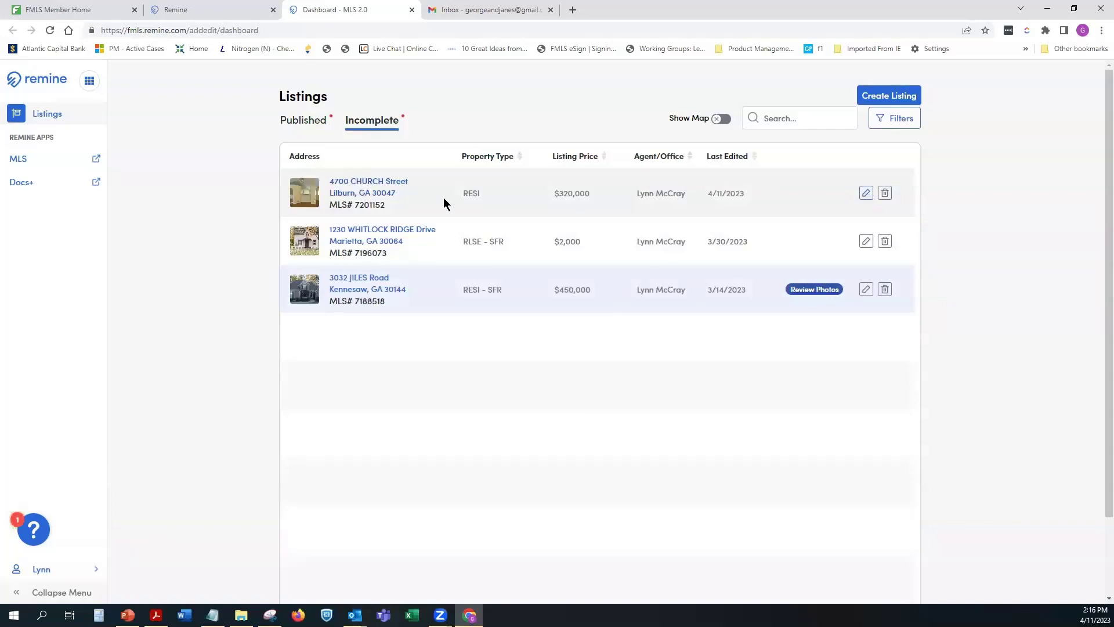
{"action": "left_click", "coordinate": [368, 182]}
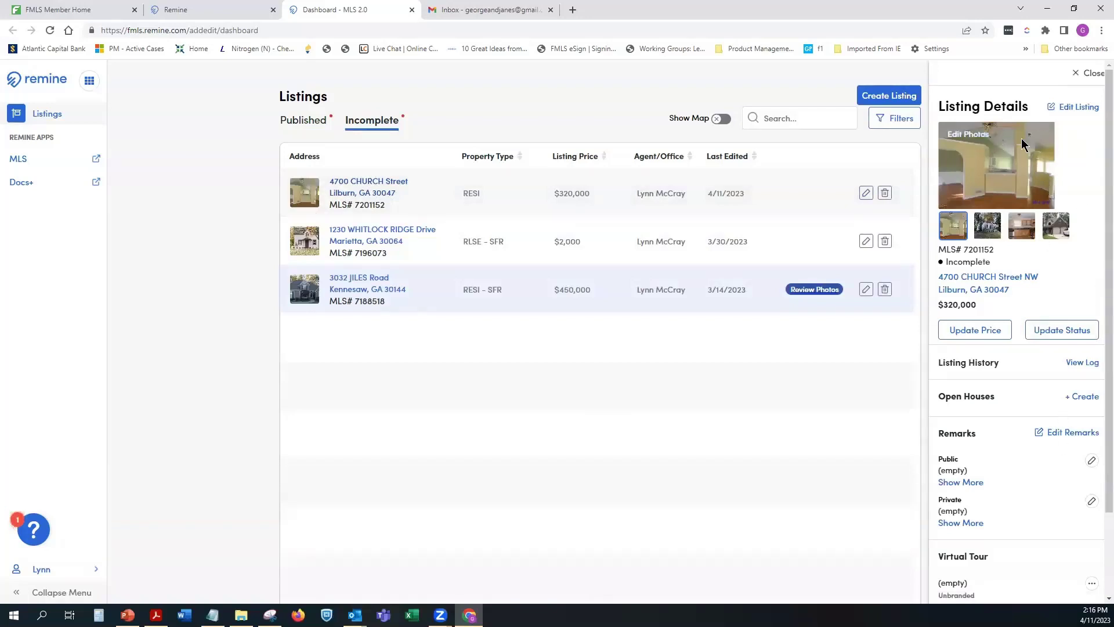
Step: Delete the 1310 Front photo from the listing's photos
{"action": "left_click", "coordinate": [963, 137]}
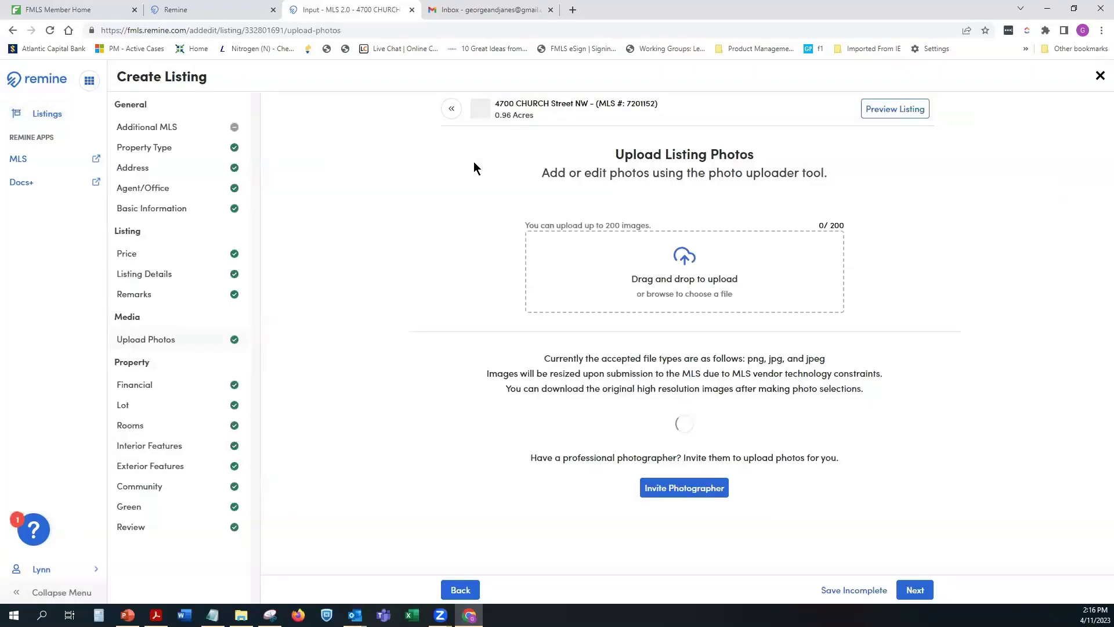
{"action": "scroll", "coordinate": [977, 239], "scroll_direction": "down", "scroll_amount": 4}
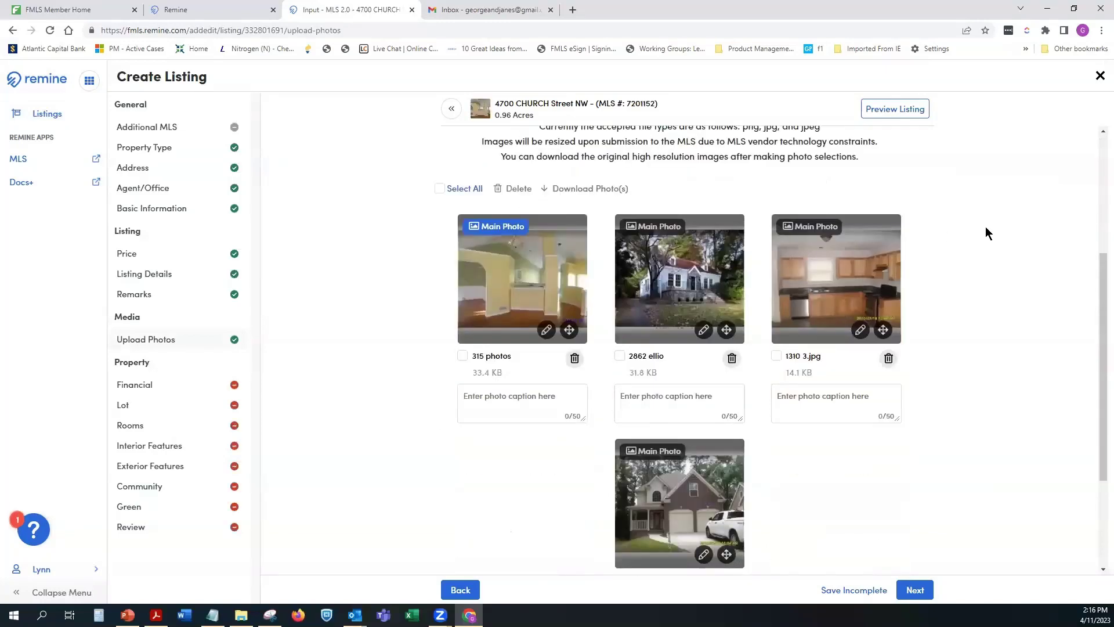
{"action": "scroll", "coordinate": [1011, 231], "scroll_direction": "down", "scroll_amount": 1}
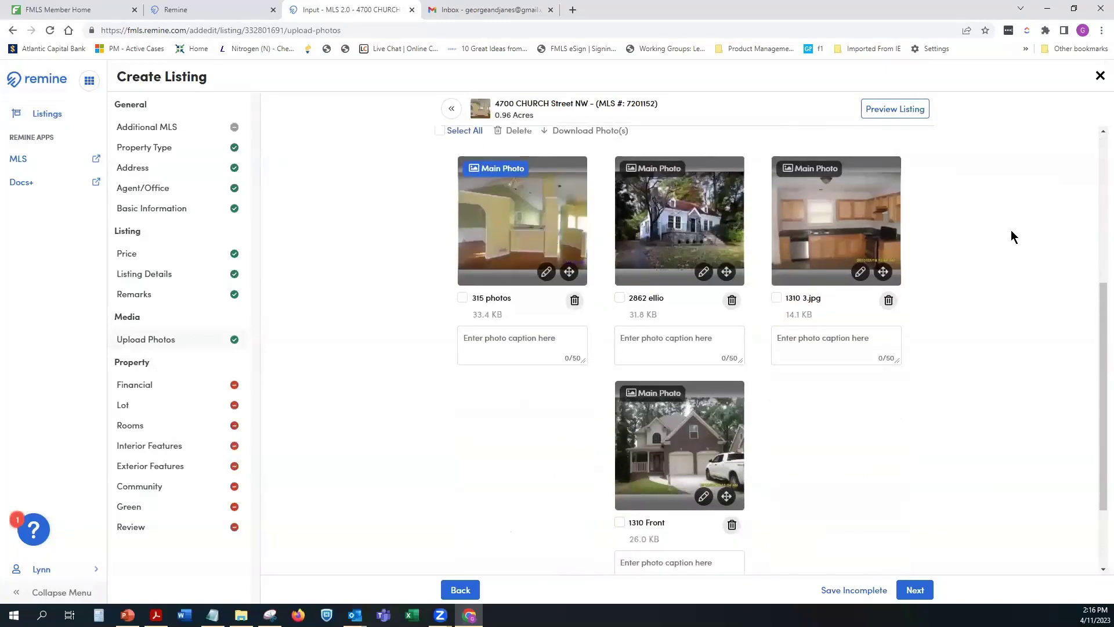
{"action": "left_click", "coordinate": [731, 526]}
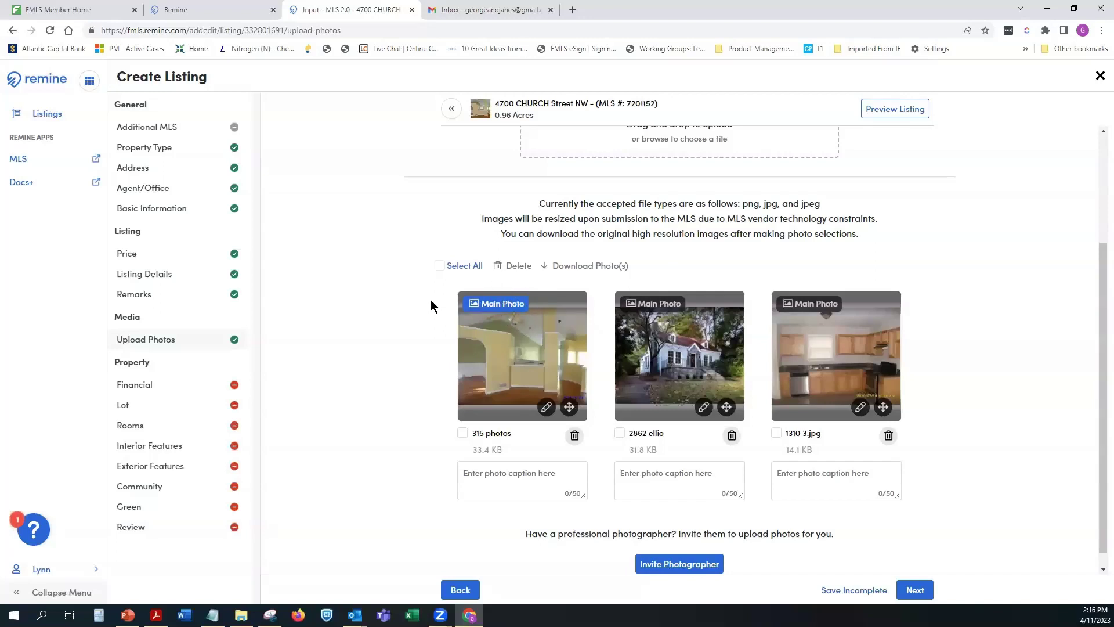
Step: Toggle Select All and the 315 photos checkbox on and off, leaving nothing selected
{"action": "left_click", "coordinate": [440, 267]}
{"action": "left_click", "coordinate": [439, 265]}
{"action": "left_click", "coordinate": [462, 433]}
{"action": "left_click", "coordinate": [462, 433]}
{"action": "left_click_drag", "start_coordinate": [726, 410], "coordinate": [535, 398]}
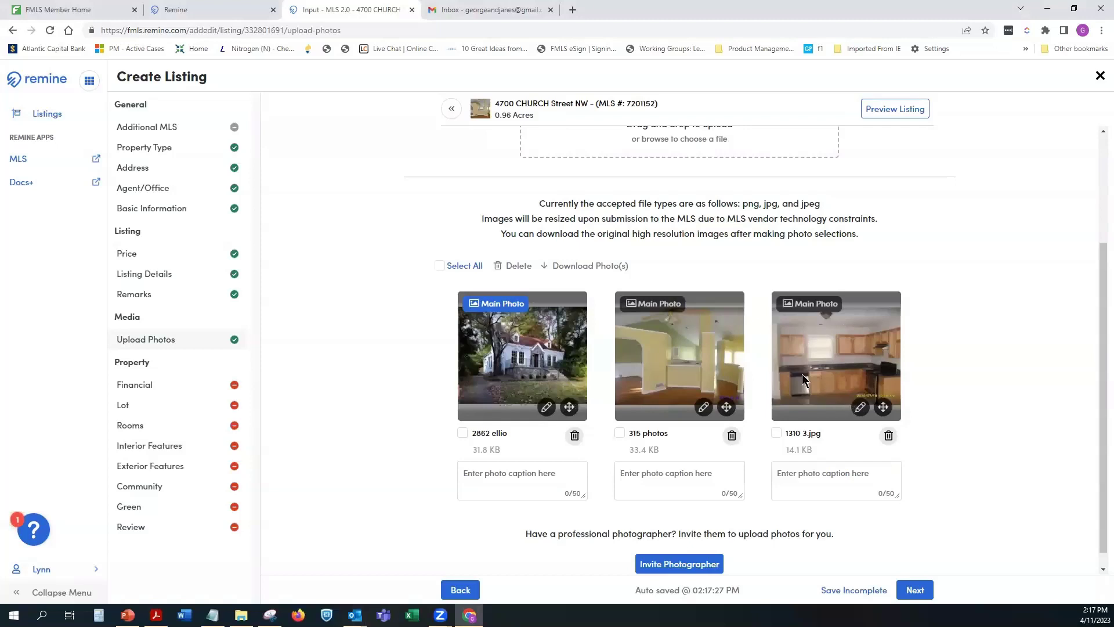
Step: Darken the 1310 3.jpg kitchen photo slightly with the Brightness slider and save the change
{"action": "left_click", "coordinate": [860, 407]}
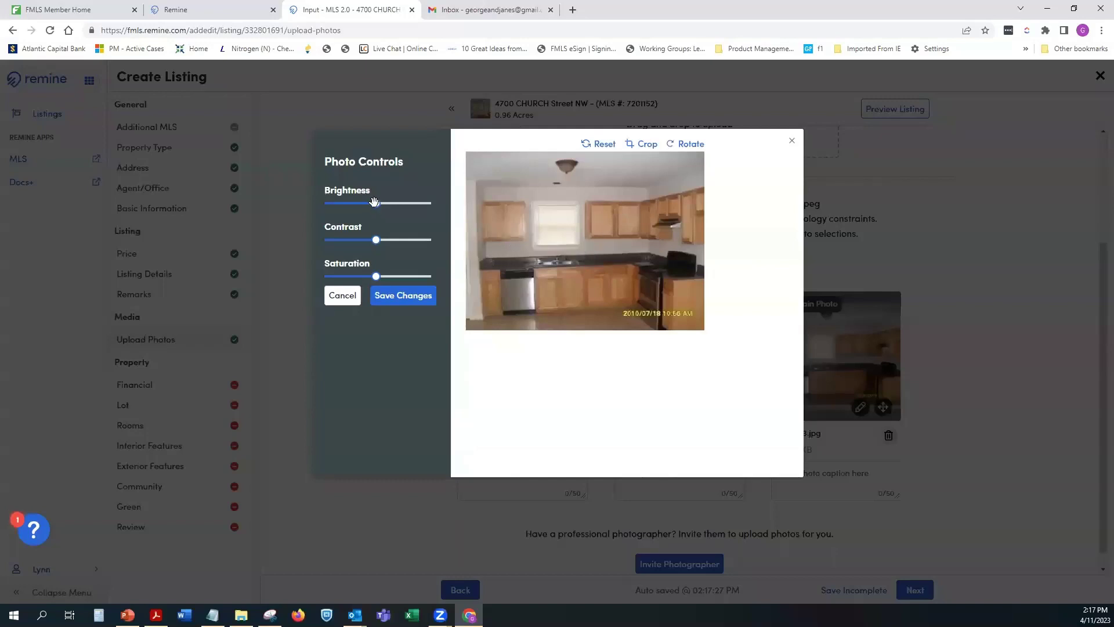
{"action": "left_click_drag", "start_coordinate": [376, 204], "coordinate": [382, 277]}
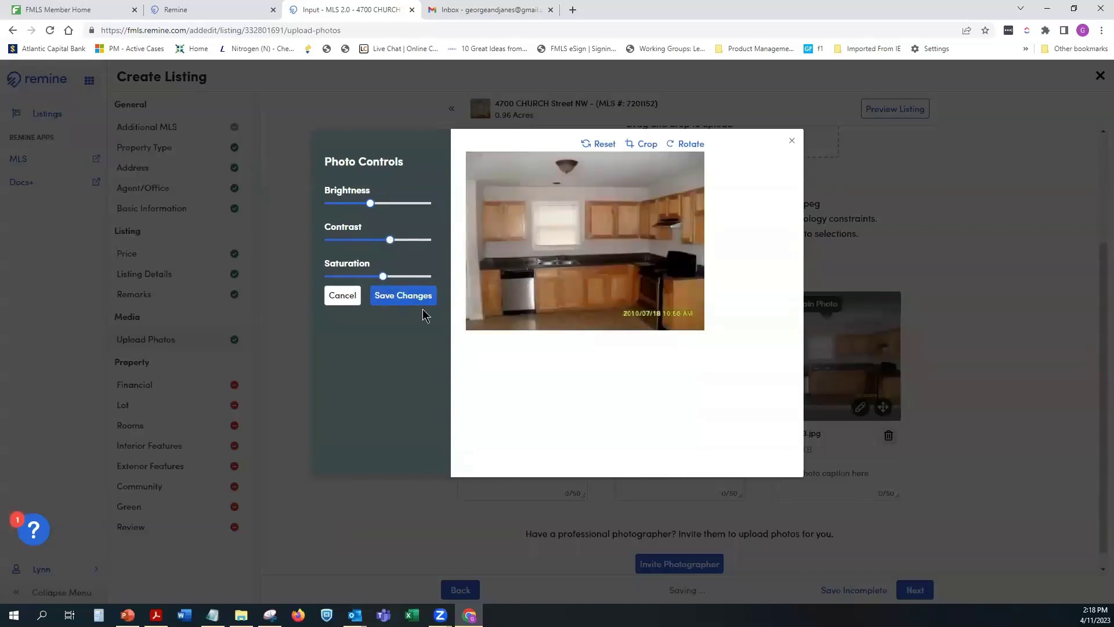
{"action": "left_click", "coordinate": [407, 299]}
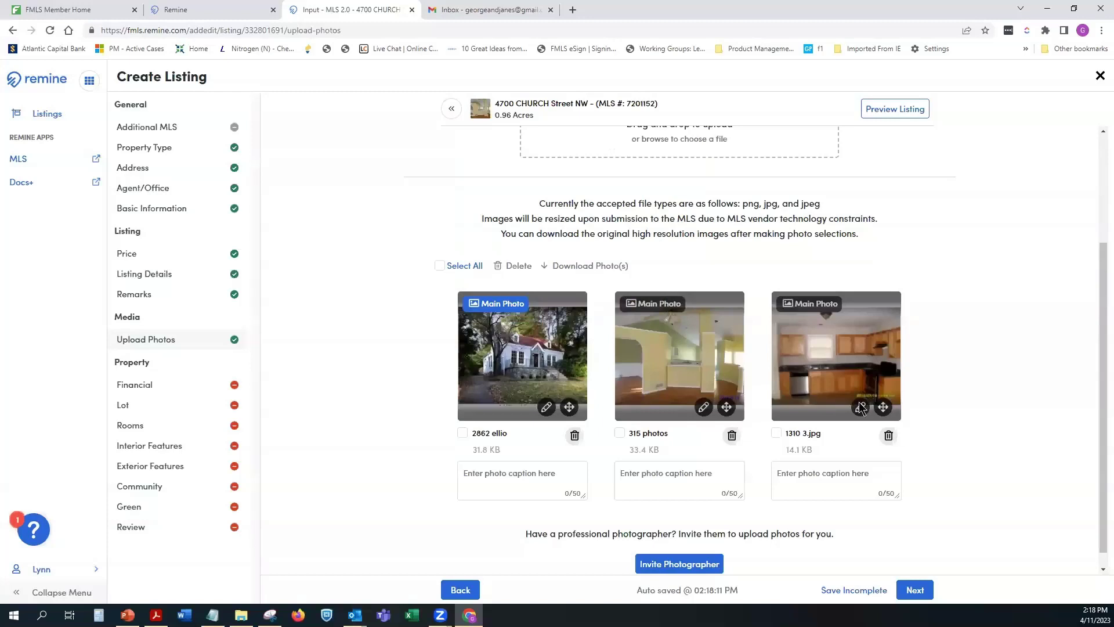
Step: Try widening a crop on the kitchen photo, then cancel it and close the editor uncropped
{"action": "left_click", "coordinate": [860, 407]}
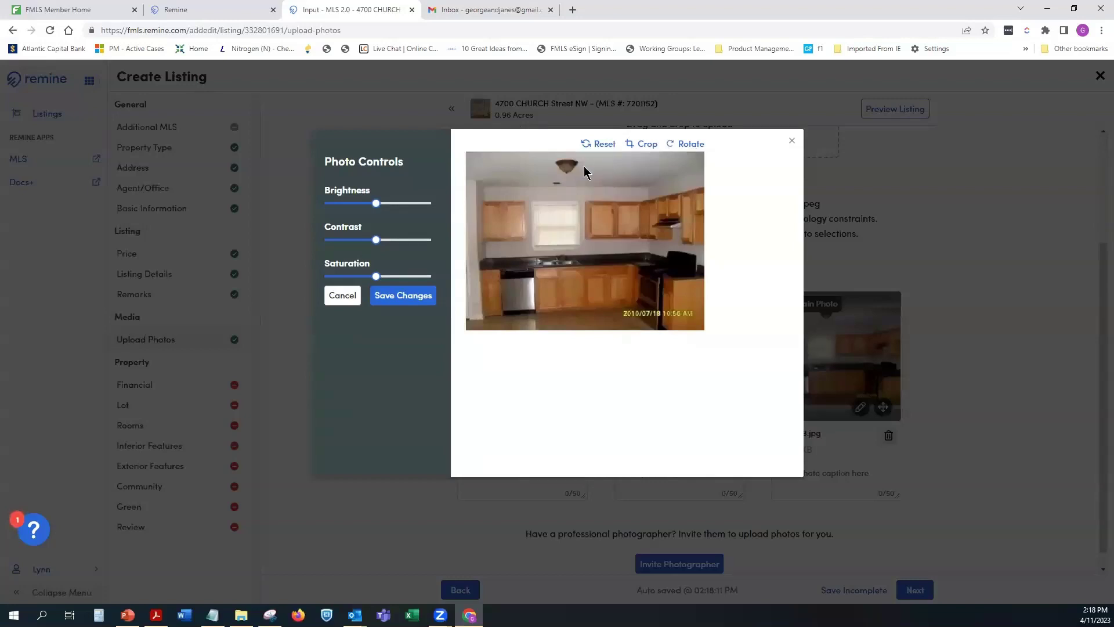
{"action": "left_click", "coordinate": [644, 143]}
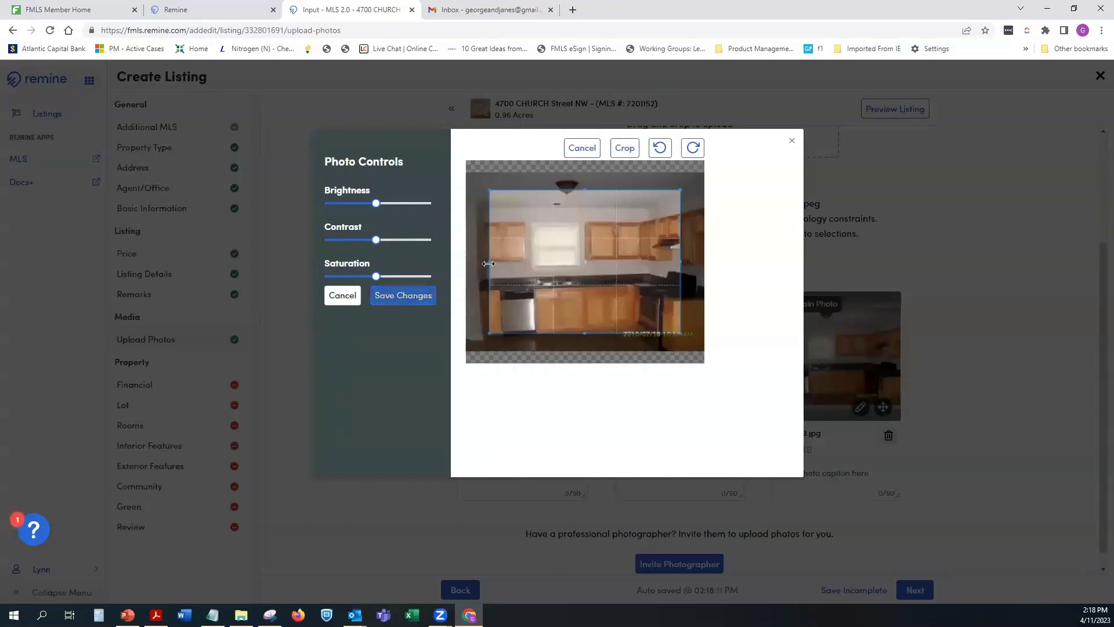
{"action": "left_click_drag", "start_coordinate": [488, 264], "coordinate": [473, 263]}
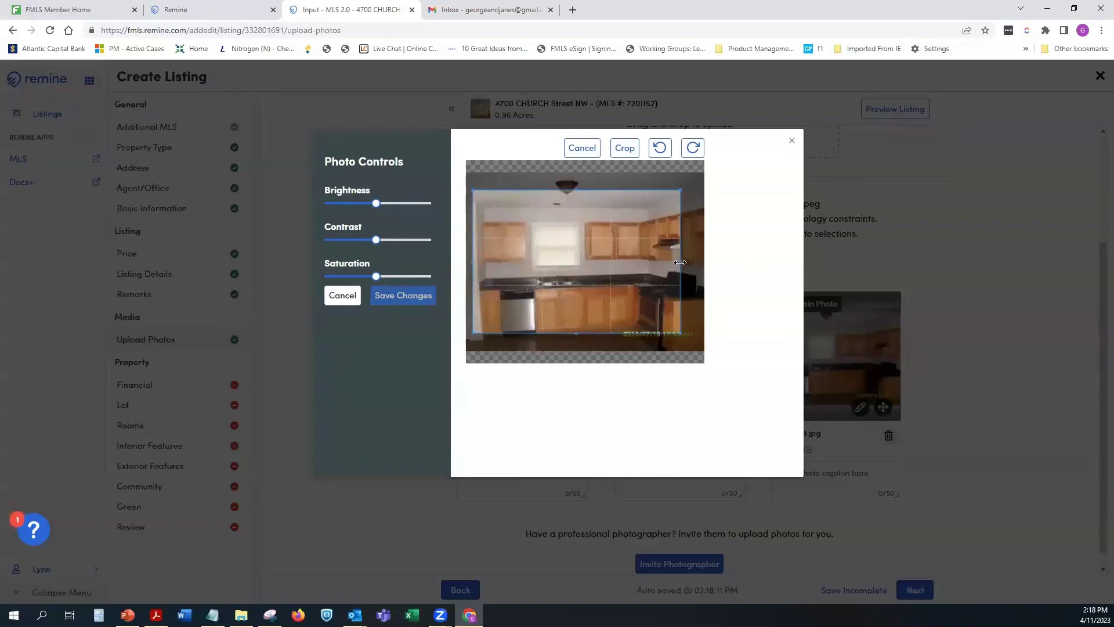
{"action": "left_click_drag", "start_coordinate": [681, 261], "coordinate": [702, 259]}
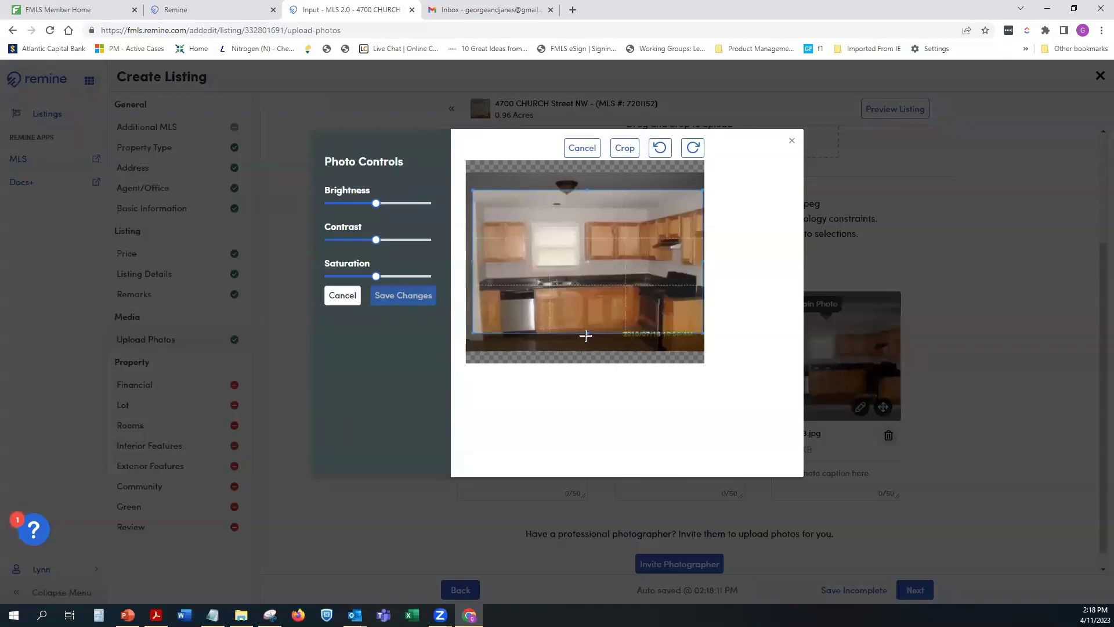
{"action": "left_click_drag", "start_coordinate": [586, 335], "coordinate": [587, 357]}
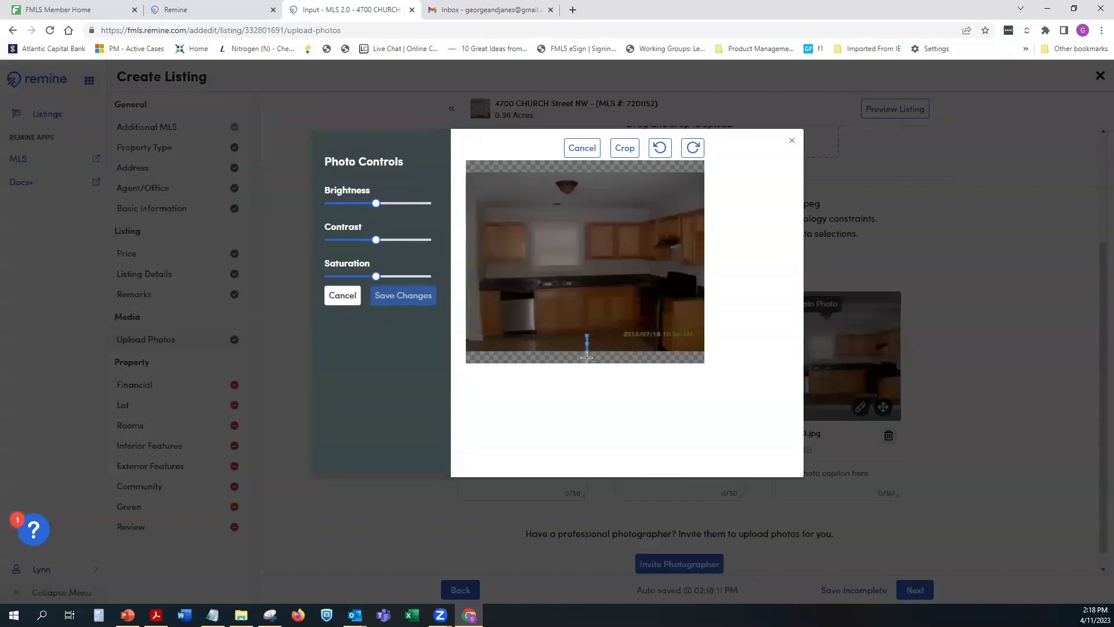
{"action": "left_click", "coordinate": [580, 150]}
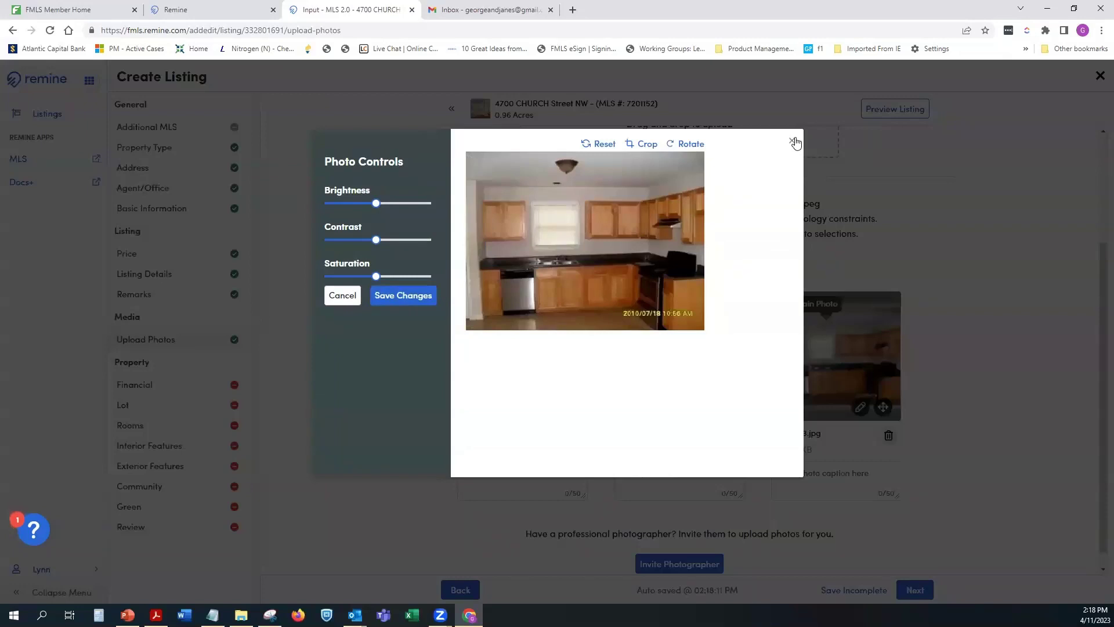
{"action": "left_click", "coordinate": [793, 143]}
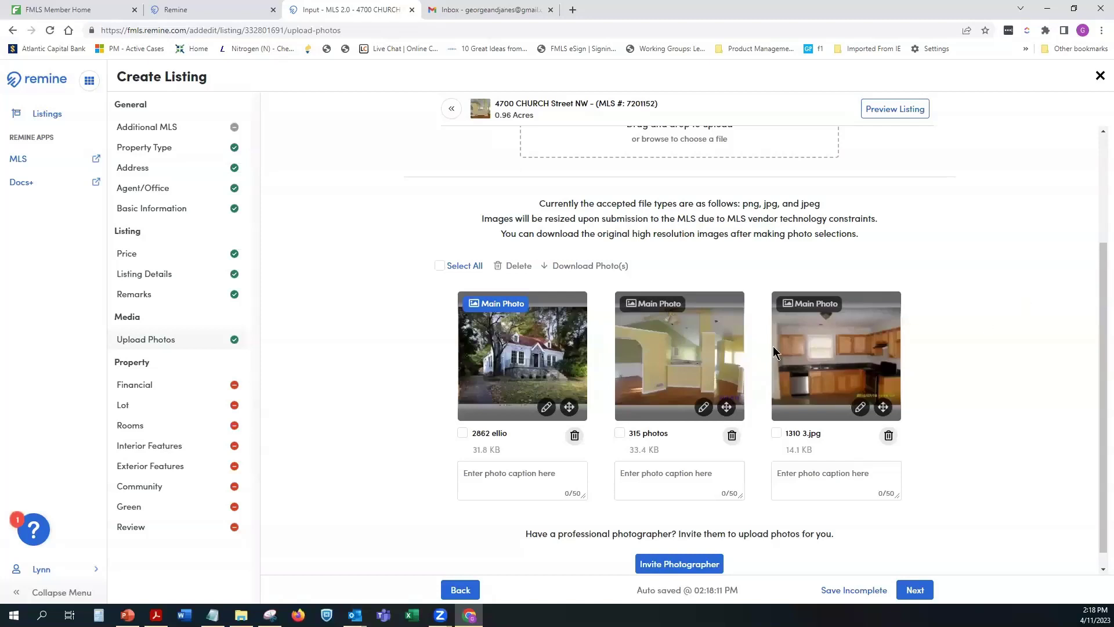
{"action": "left_click", "coordinate": [465, 435]}
{"action": "left_click", "coordinate": [463, 433]}
{"action": "left_click", "coordinate": [574, 436]}
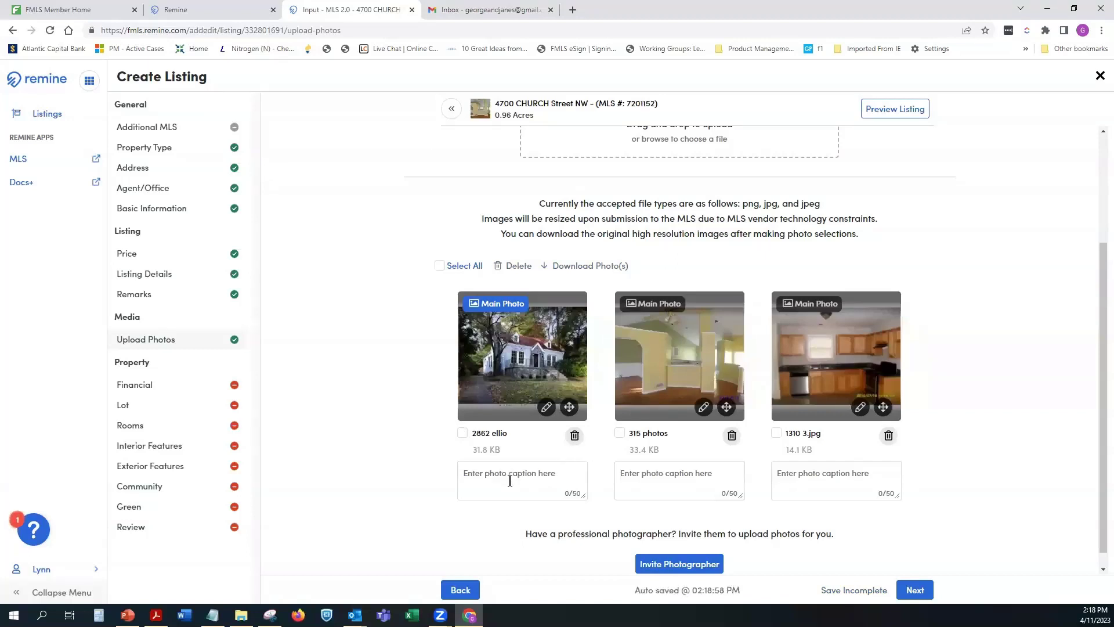
{"action": "left_click", "coordinate": [677, 486]}
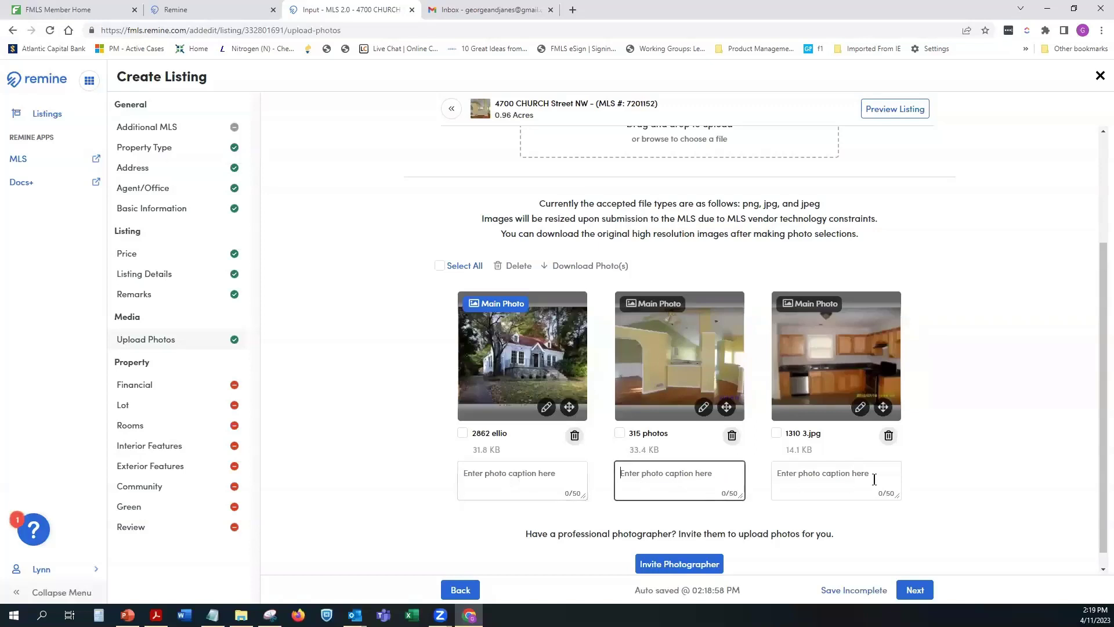
{"action": "left_click", "coordinate": [870, 482]}
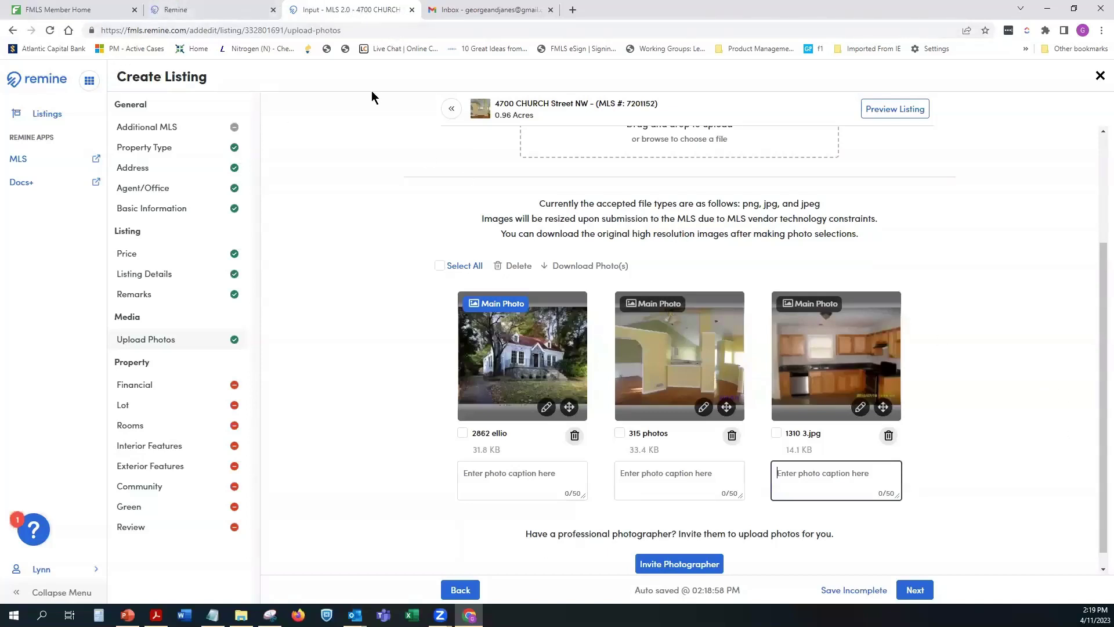
{"action": "left_click", "coordinate": [76, 9]}
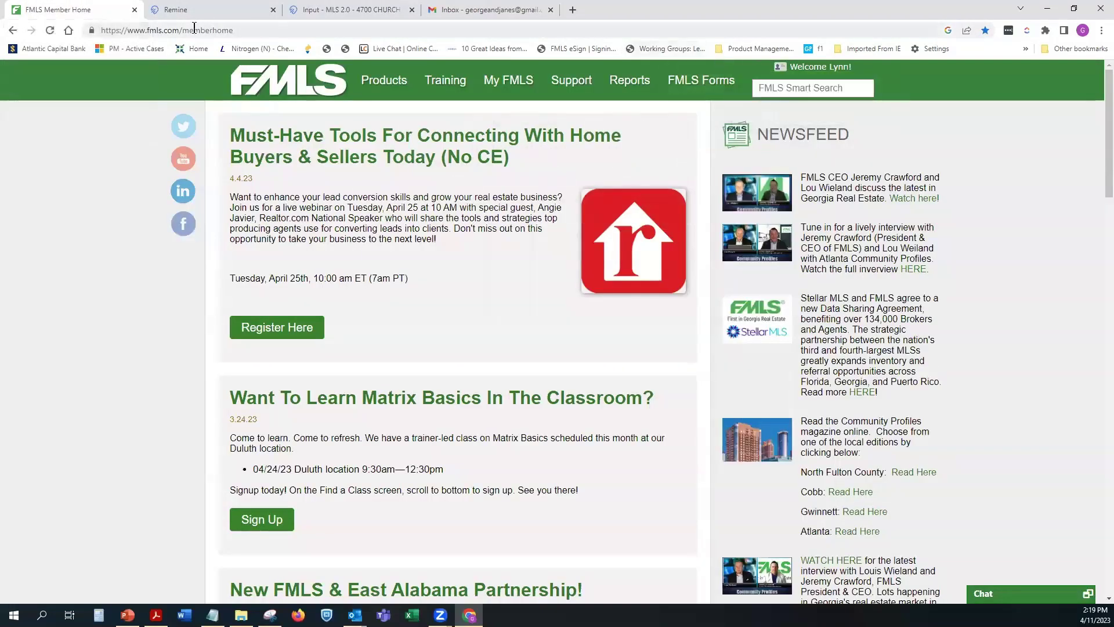
Step: Reload the FMLS tab, then select all three listing photos on the upload page and delete them
{"action": "left_click", "coordinate": [50, 30]}
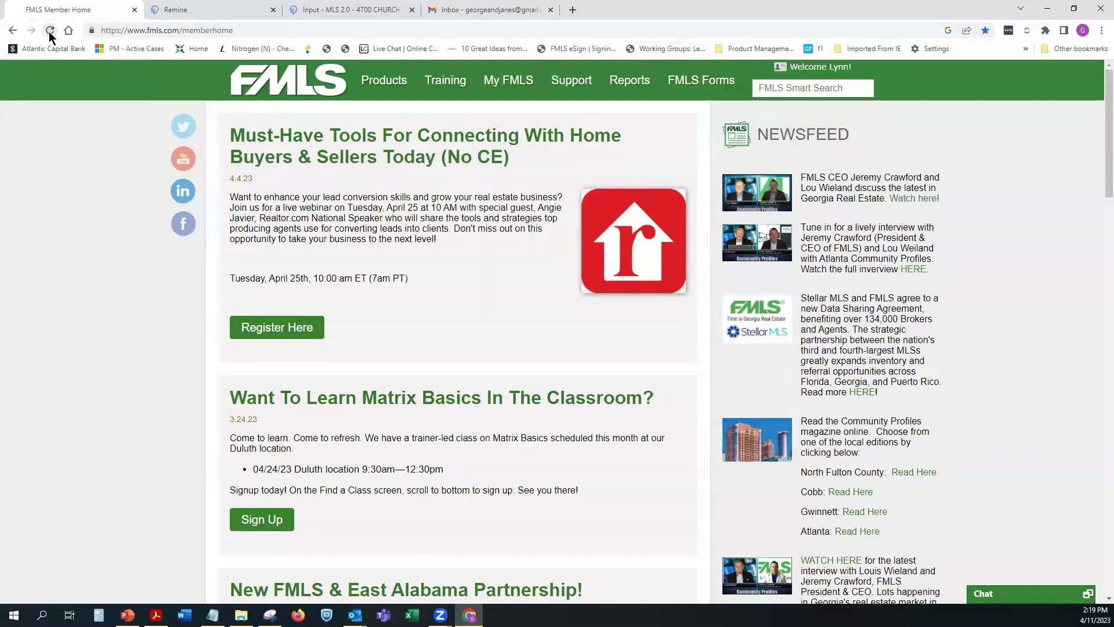
{"action": "left_click", "coordinate": [344, 8]}
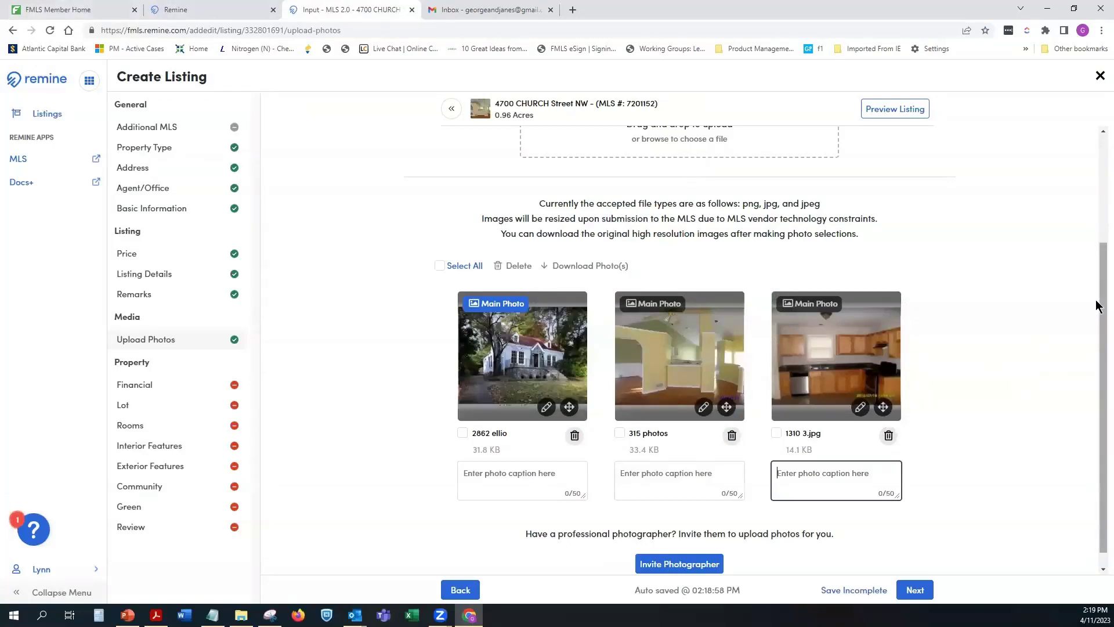
{"action": "scroll", "coordinate": [1096, 299], "scroll_direction": "down", "scroll_amount": 1}
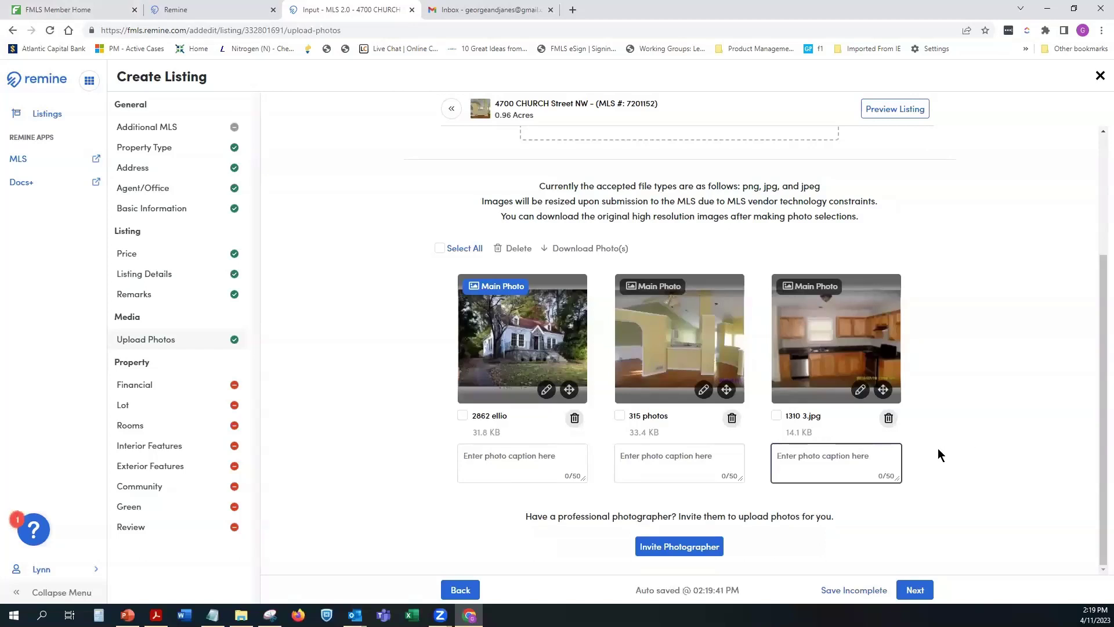
{"action": "left_click", "coordinate": [439, 249]}
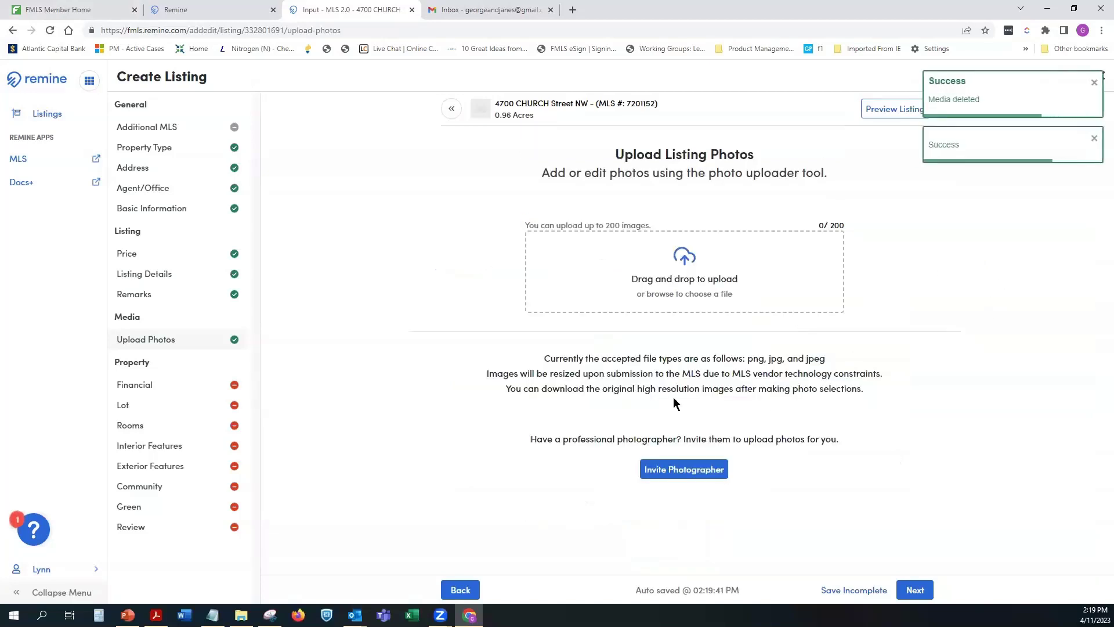
Step: Invite a photographer by e-mail to upload the listing photos and copy the shareable upload link
{"action": "left_click", "coordinate": [675, 469]}
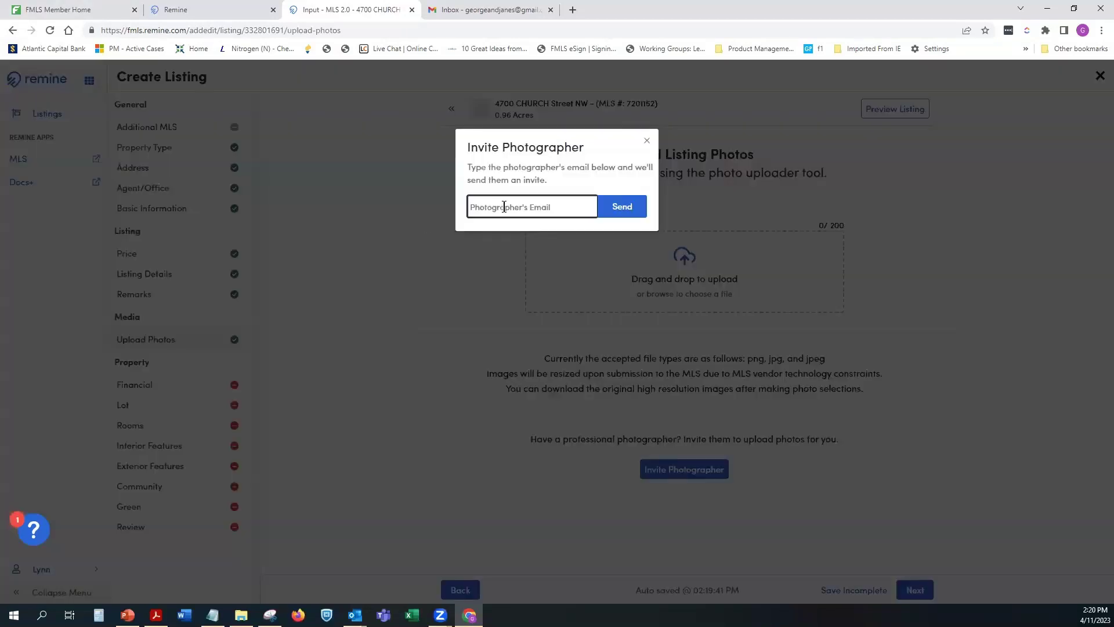
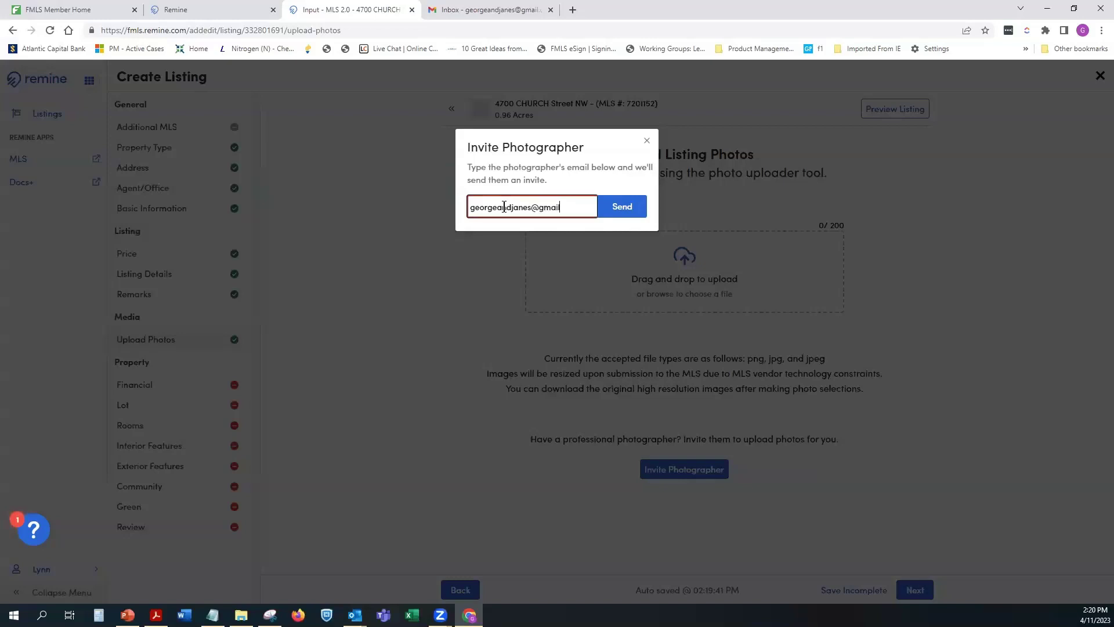
{"action": "left_click", "coordinate": [618, 209]}
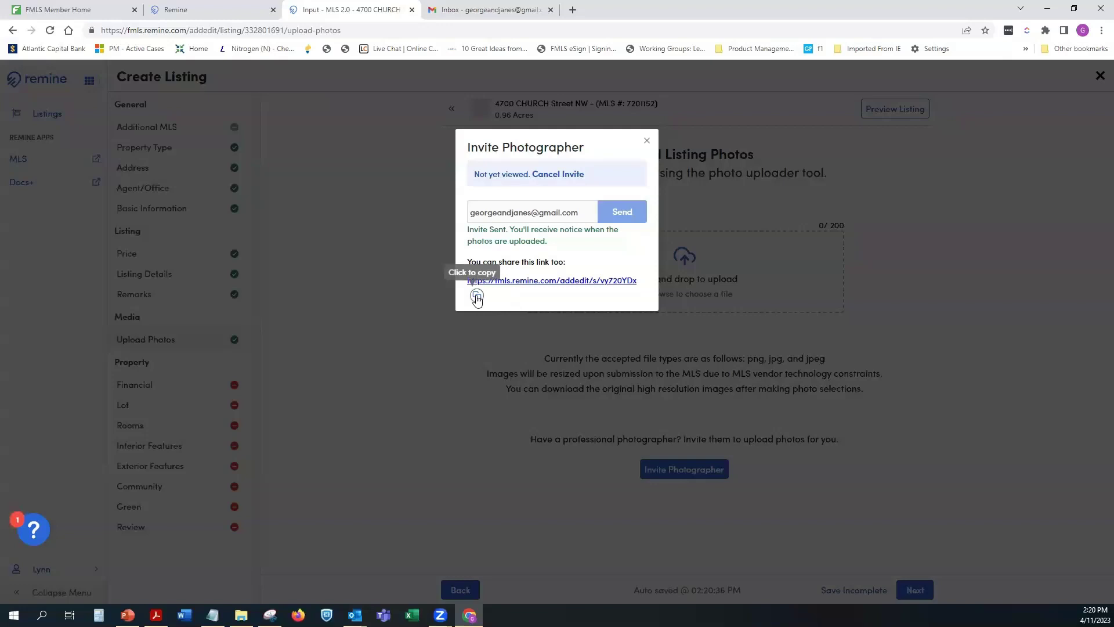
{"action": "left_click", "coordinate": [476, 297]}
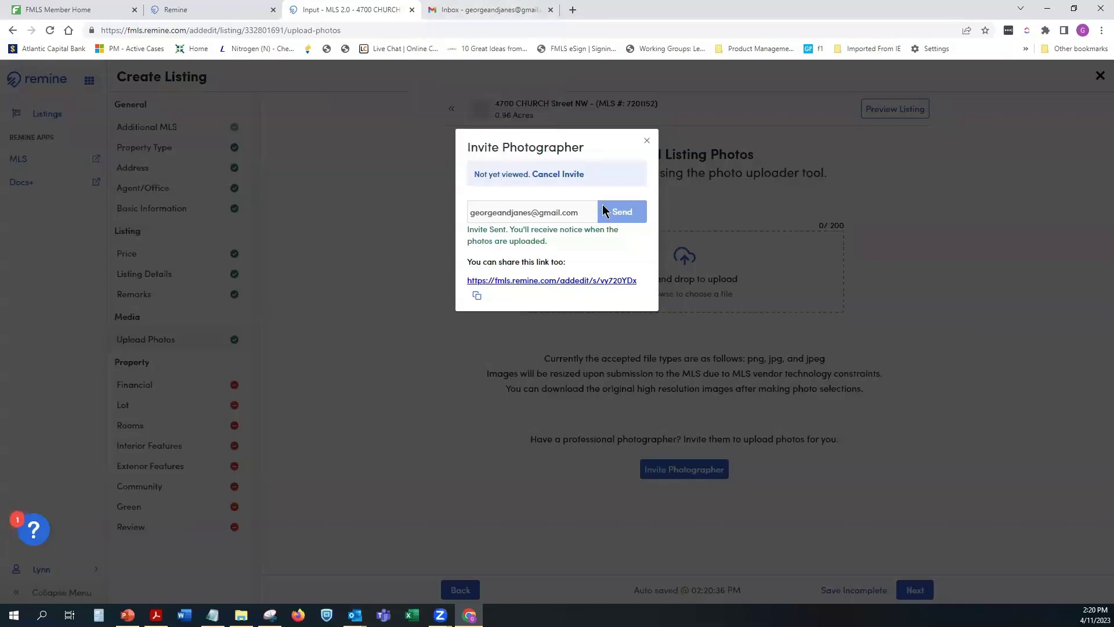
Step: Refresh the Gmail inbox to check for the Remine invitation
{"action": "left_click", "coordinate": [489, 11]}
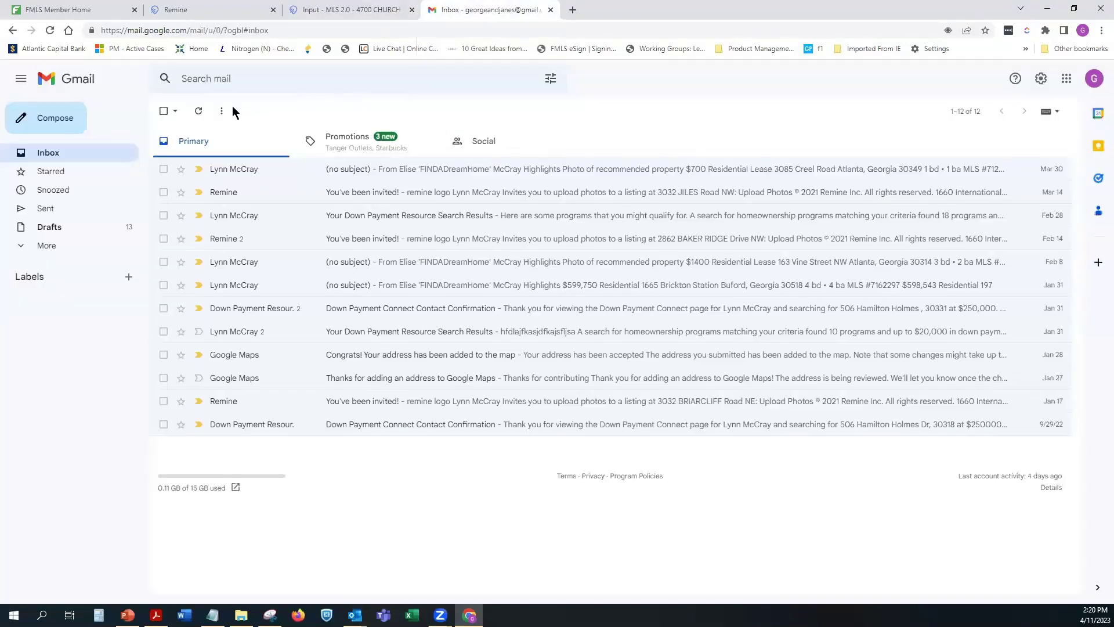
{"action": "left_click", "coordinate": [199, 111]}
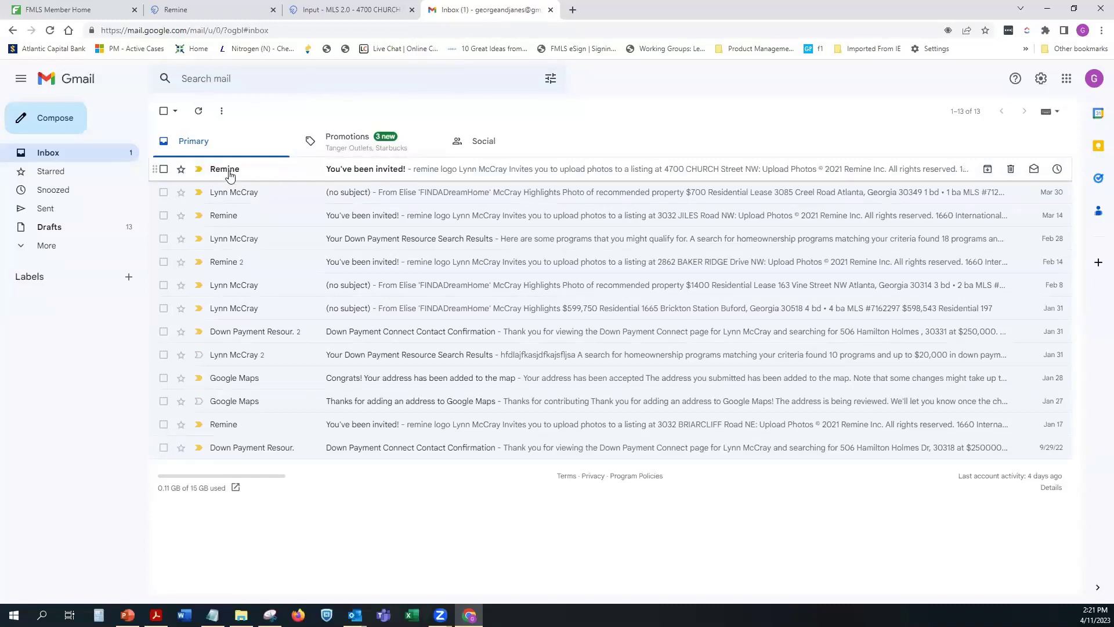
{"action": "mouse_move", "coordinate": [236, 173]}
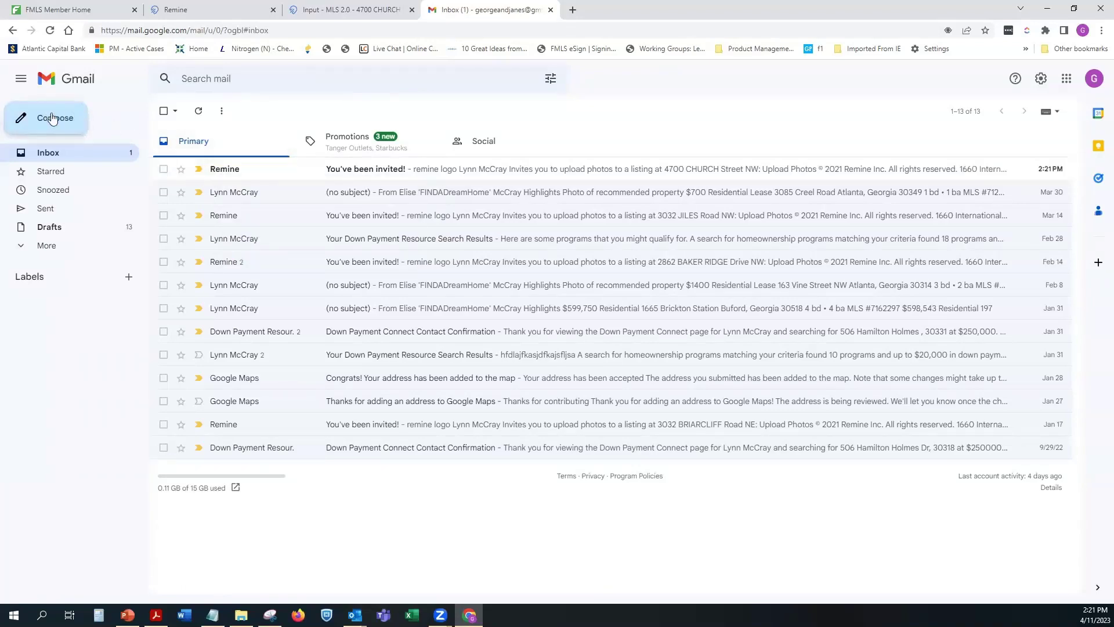
Step: Paste the upload link into a discarded draft, then follow the 'You've been invited!' email's Upload Photos link
{"action": "left_click", "coordinate": [52, 119]}
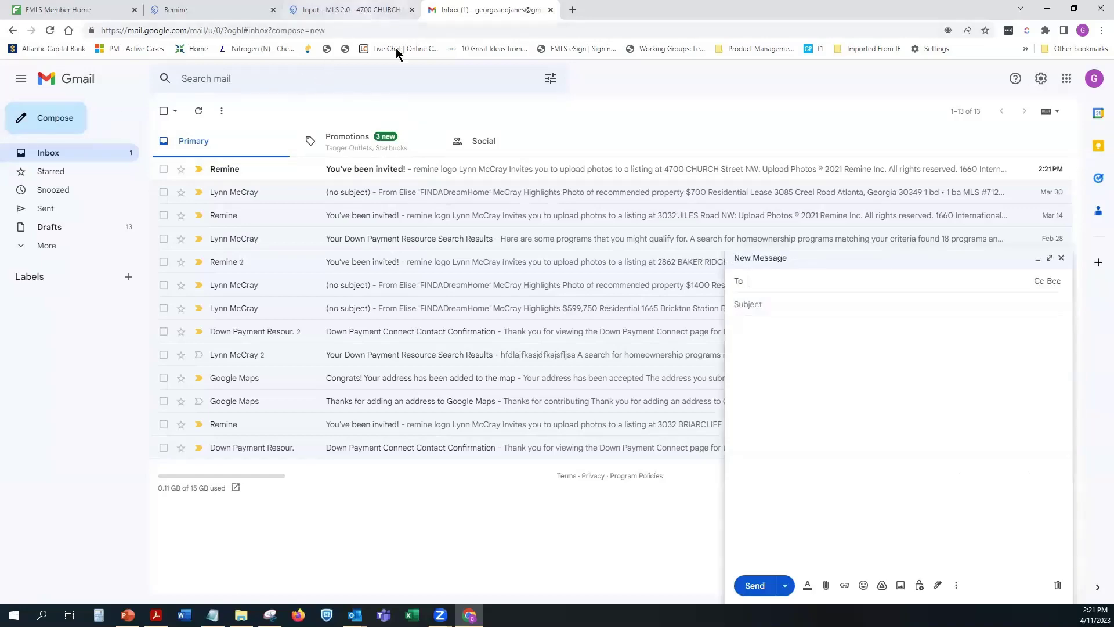
{"action": "left_click", "coordinate": [372, 10]}
{"action": "left_click", "coordinate": [476, 295]}
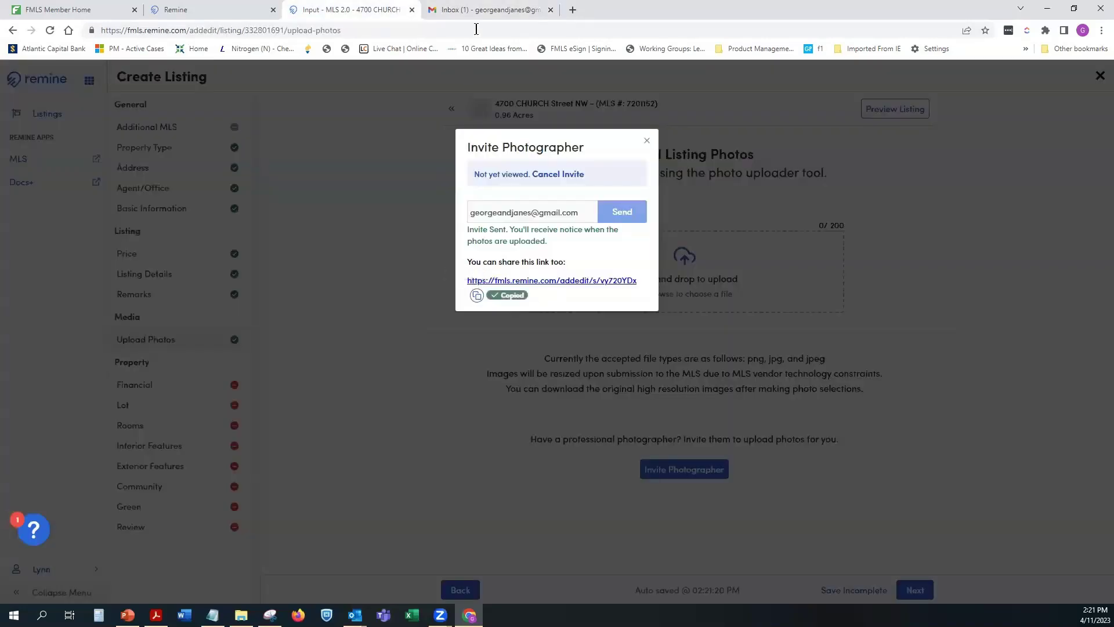
{"action": "left_click", "coordinate": [492, 10]}
{"action": "left_click", "coordinate": [788, 353]}
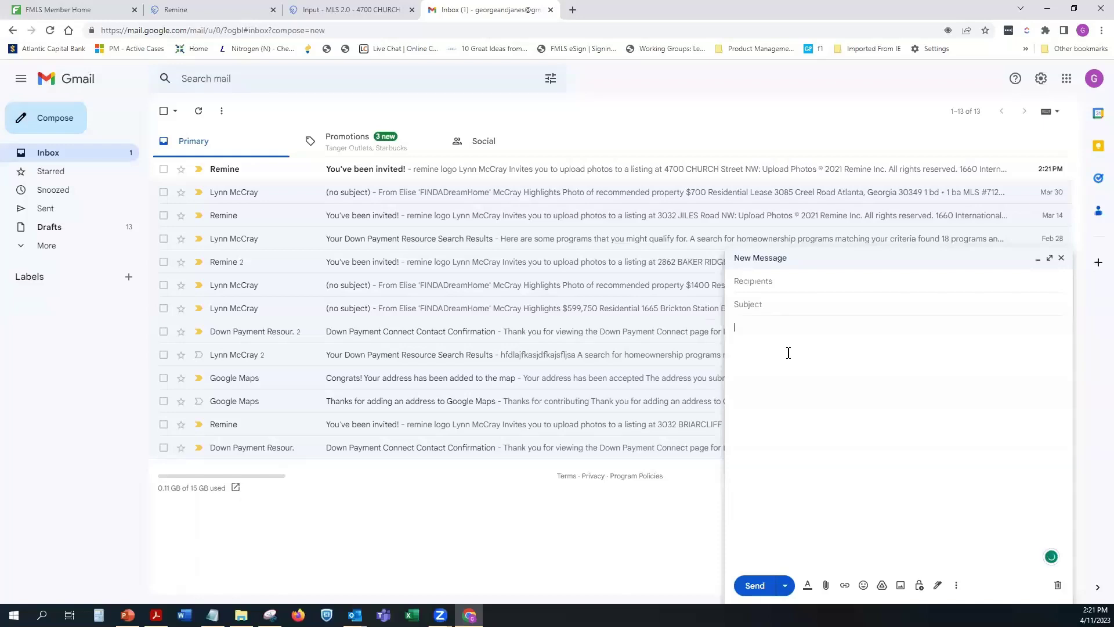
{"action": "key", "text": "ctrl+v"}
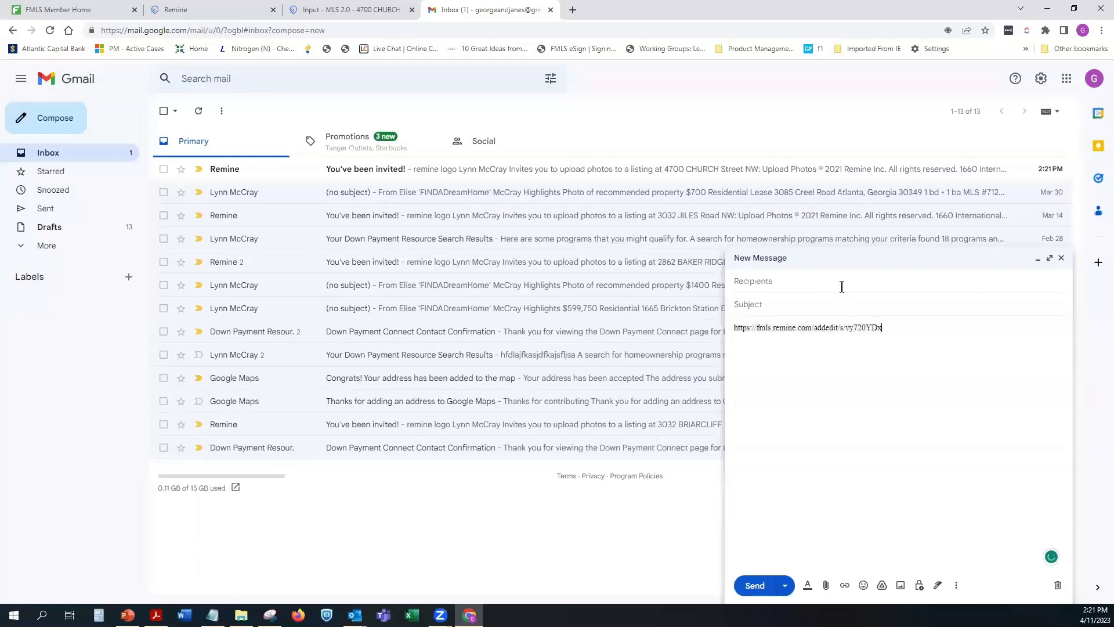
{"action": "left_click", "coordinate": [840, 280]}
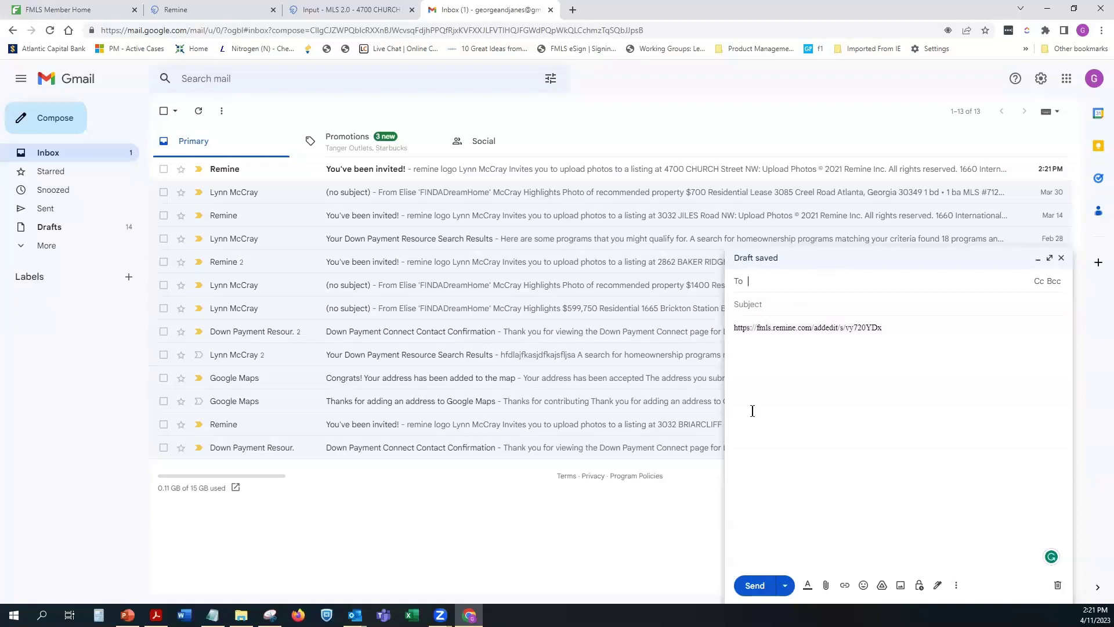
{"action": "left_click", "coordinate": [1057, 586]}
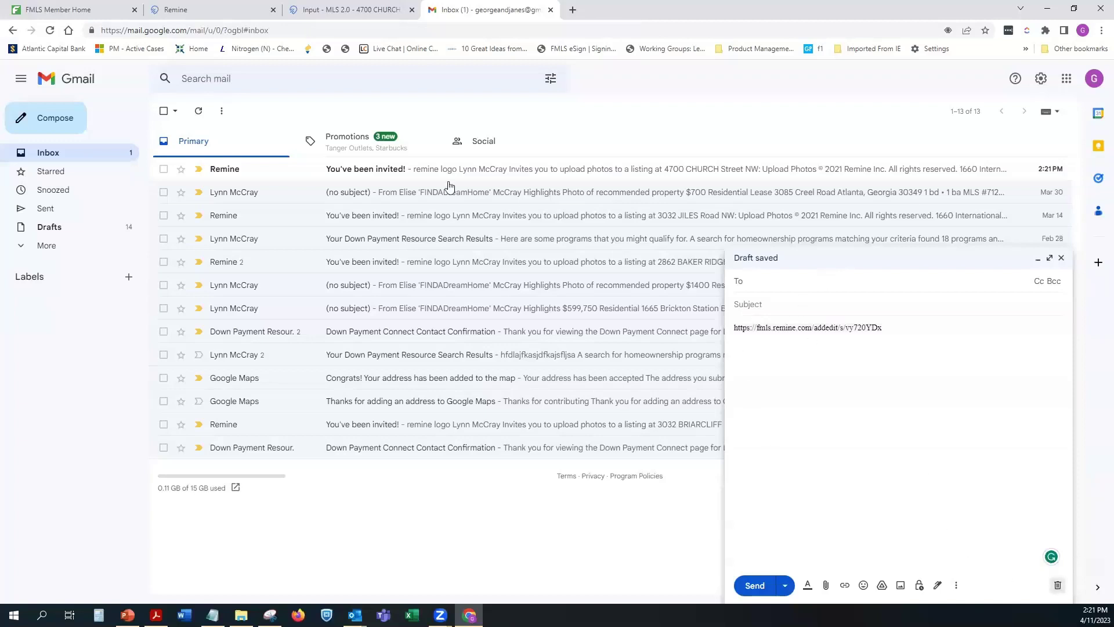
{"action": "left_click", "coordinate": [392, 172]}
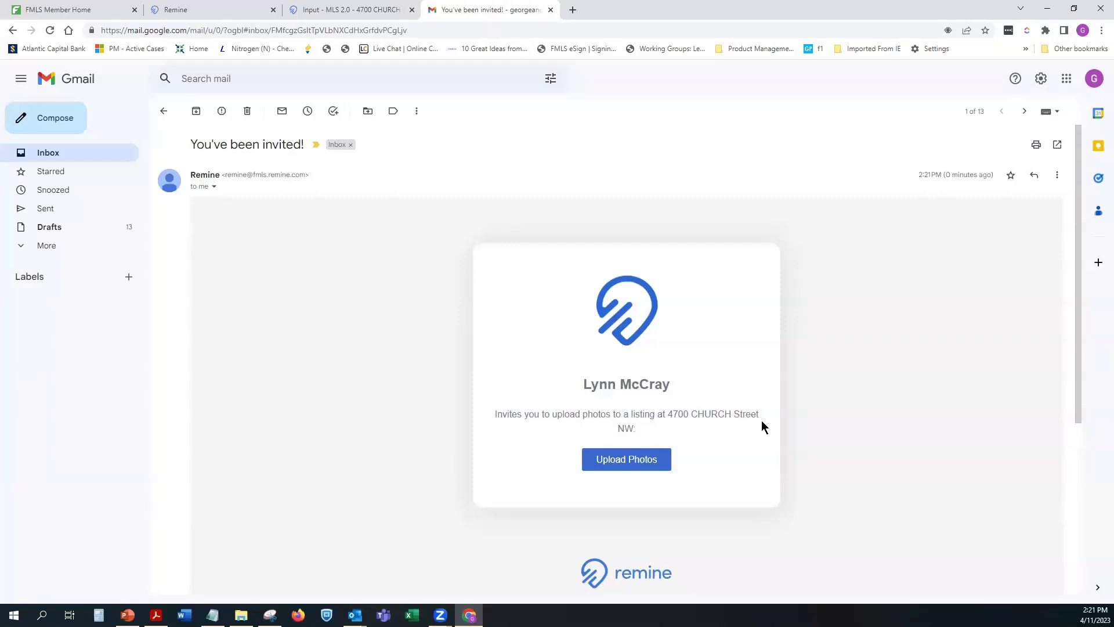
{"action": "left_click", "coordinate": [626, 463]}
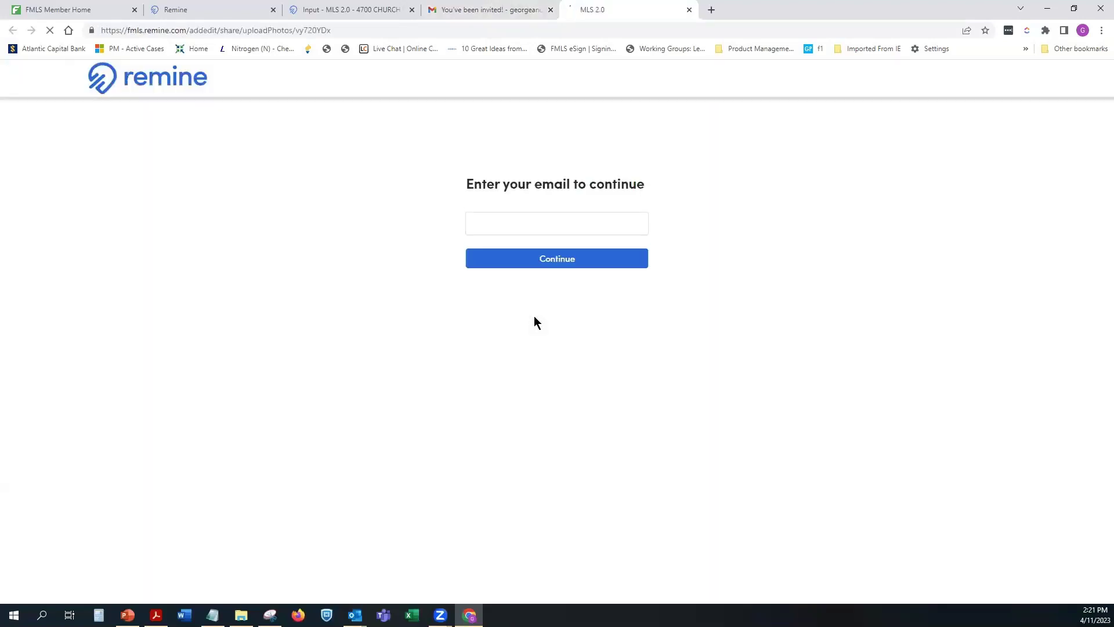
{"action": "left_click", "coordinate": [534, 224]}
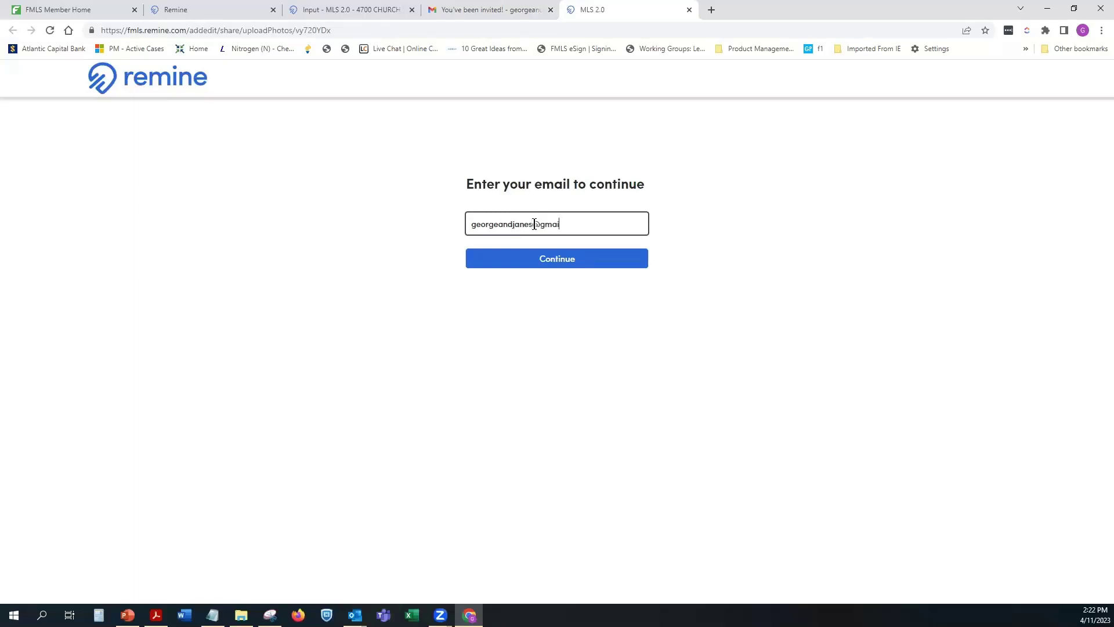
{"action": "left_click", "coordinate": [552, 260]}
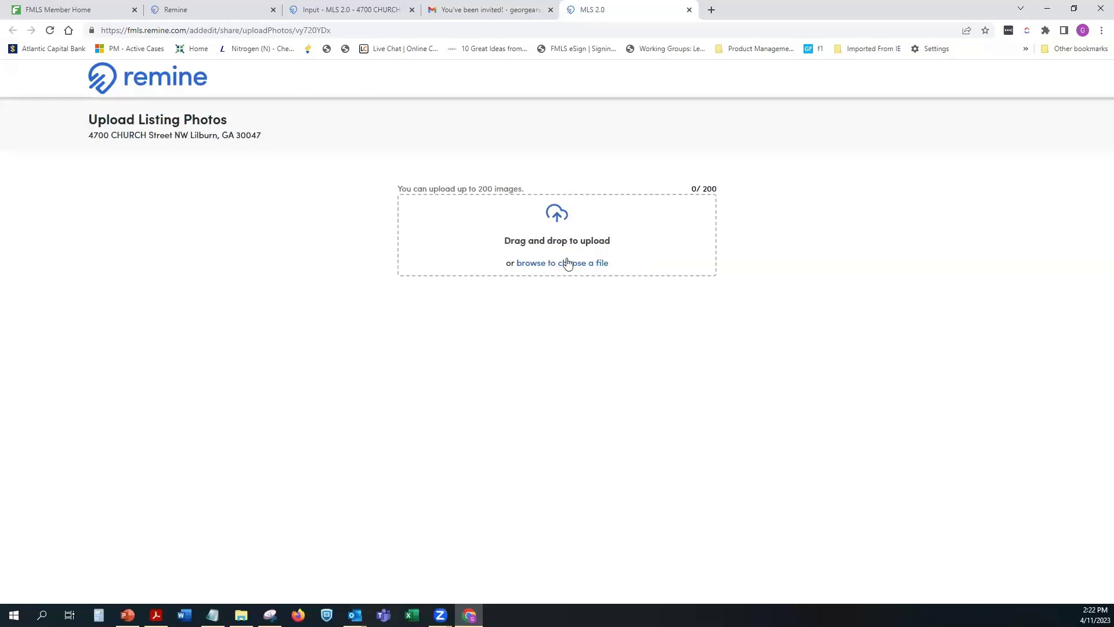
{"action": "left_click", "coordinate": [413, 274]}
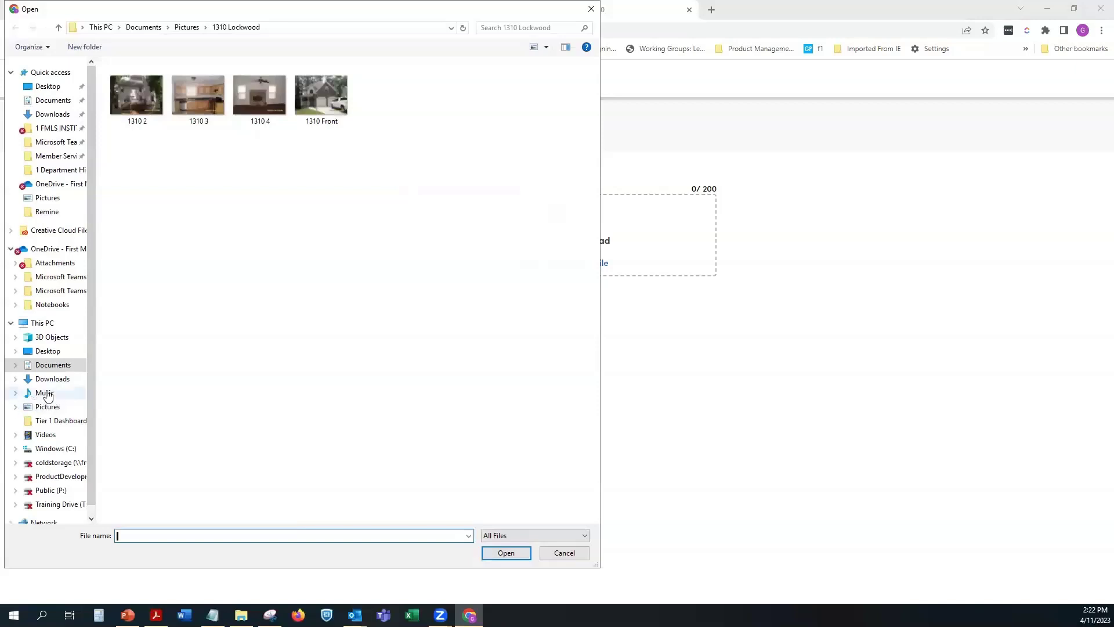
{"action": "left_click", "coordinate": [49, 406]}
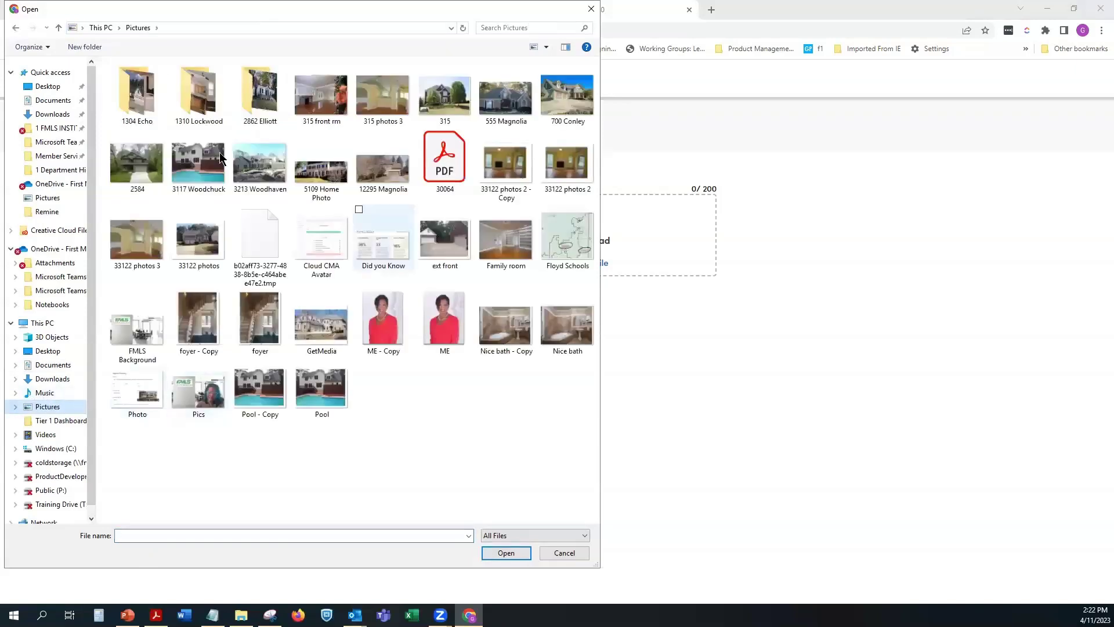
{"action": "double_click", "coordinate": [190, 113]}
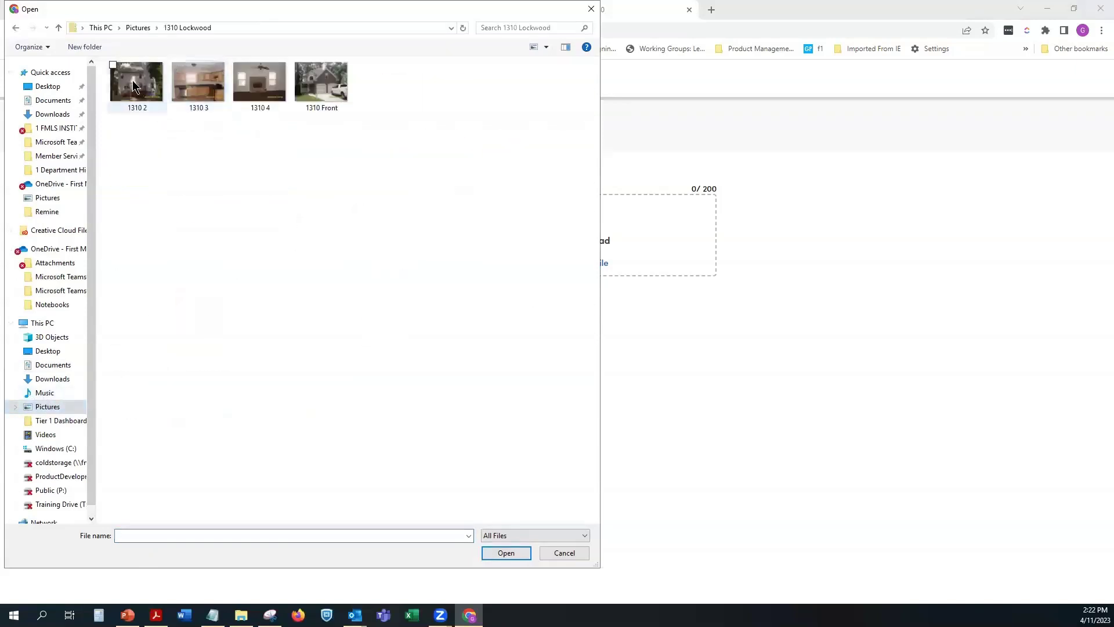
{"action": "key", "text": "Down"}
{"action": "left_click", "coordinate": [211, 93], "text": "ctrl"}
{"action": "left_click", "coordinate": [259, 86], "text": "ctrl"}
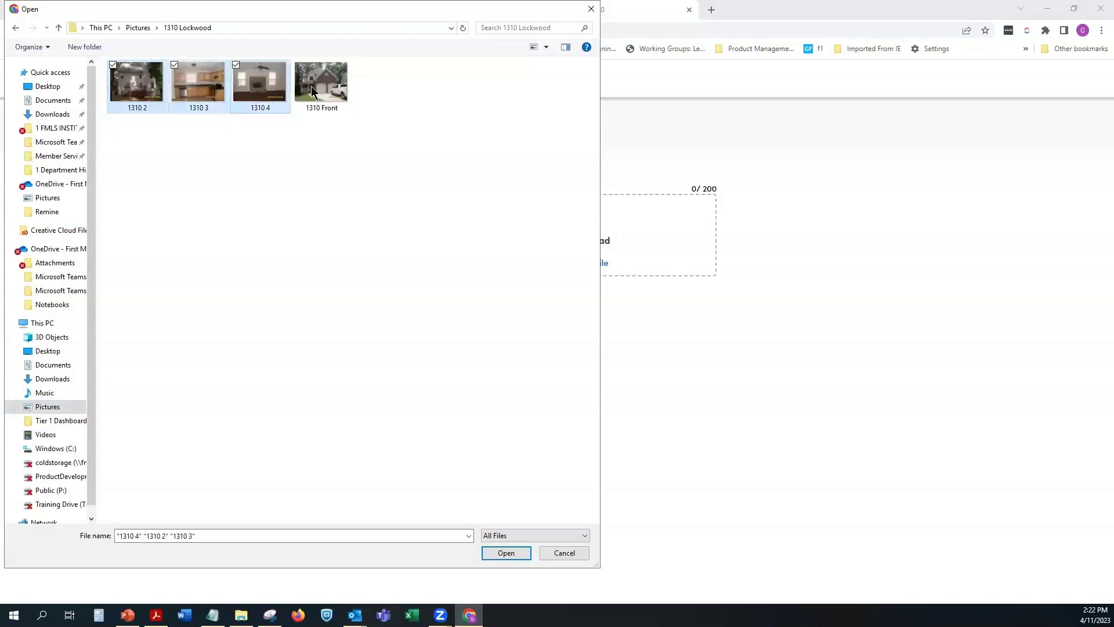
{"action": "left_click", "coordinate": [321, 87], "text": "ctrl"}
{"action": "left_click", "coordinate": [506, 553]}
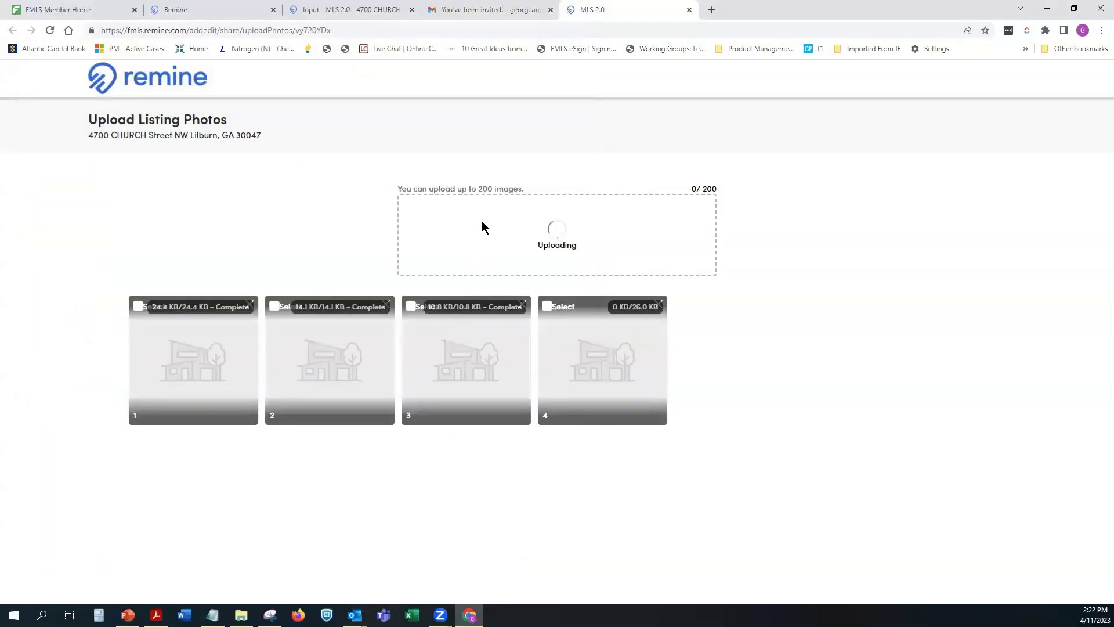
{"action": "left_click", "coordinate": [481, 221]}
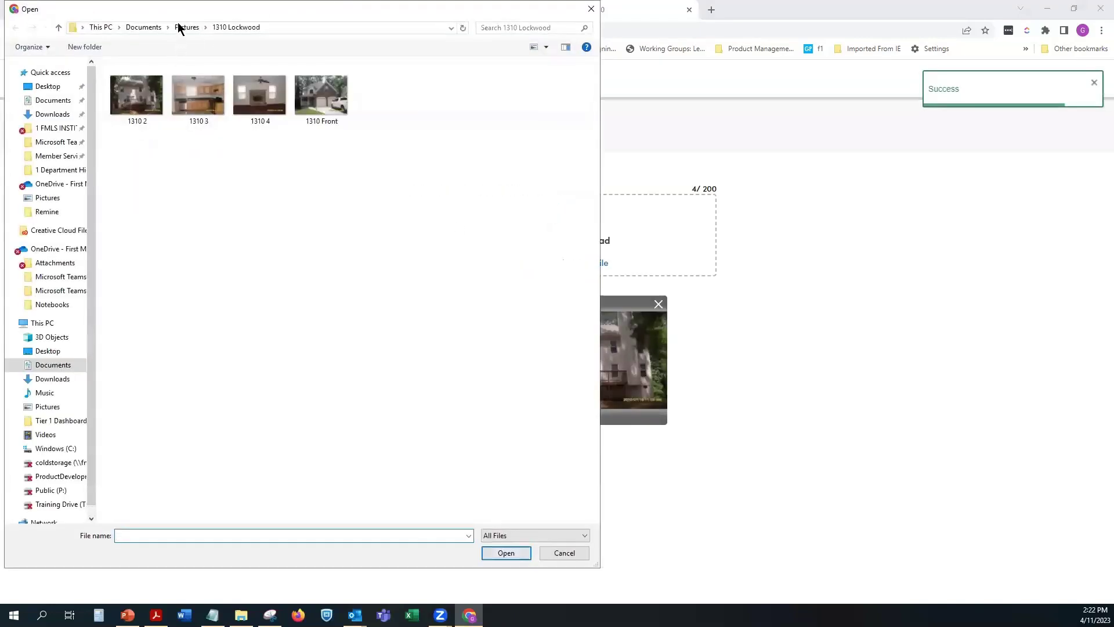
{"action": "left_click", "coordinate": [186, 27]}
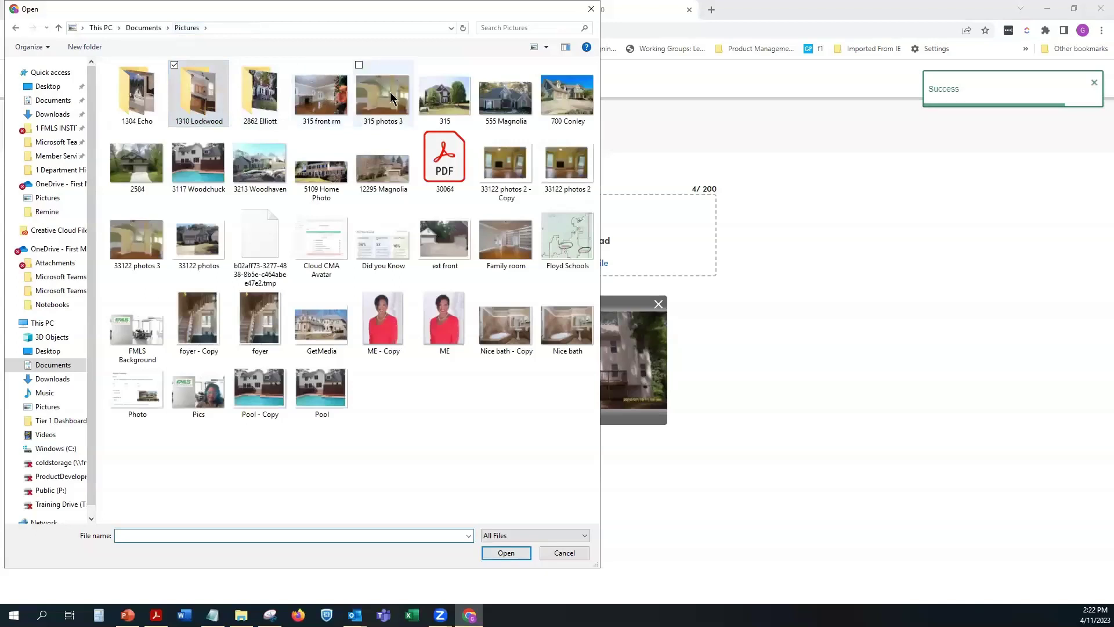
{"action": "left_click", "coordinate": [391, 98], "text": "ctrl"}
{"action": "left_click", "coordinate": [321, 96], "text": "ctrl"}
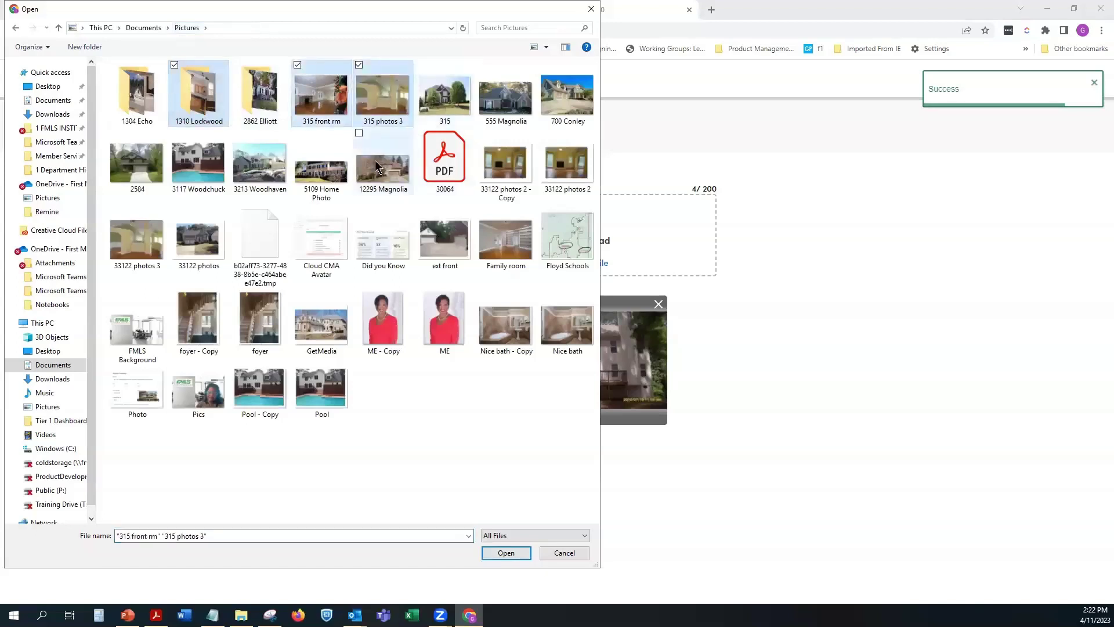
{"action": "left_click", "coordinate": [197, 166], "text": "ctrl"}
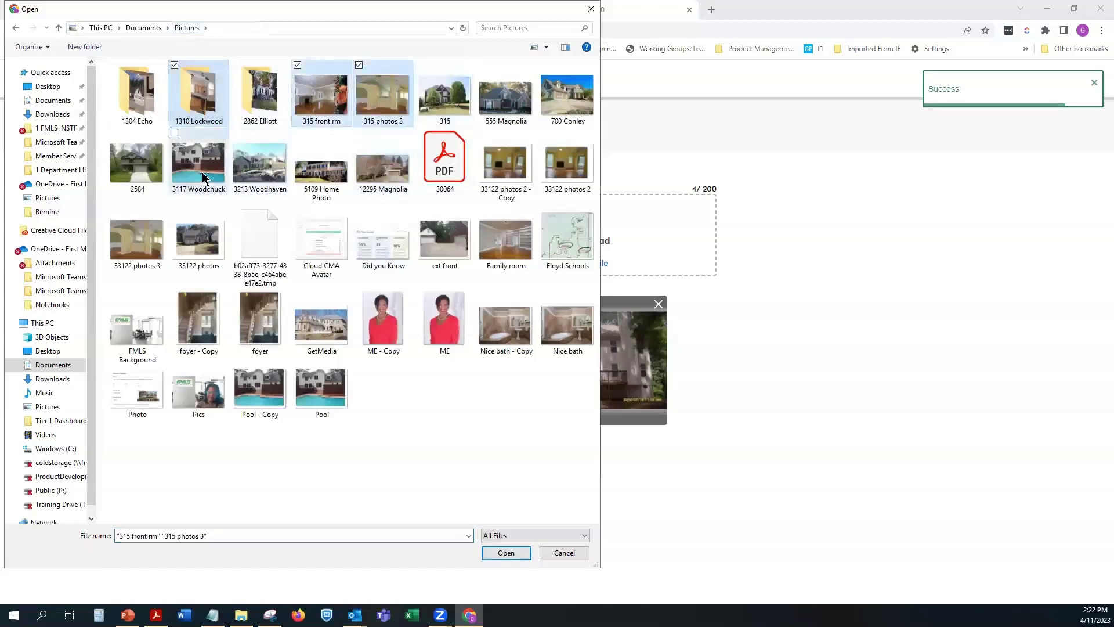
{"action": "left_click", "coordinate": [137, 240], "text": "ctrl"}
{"action": "left_click", "coordinate": [495, 257], "text": "ctrl"}
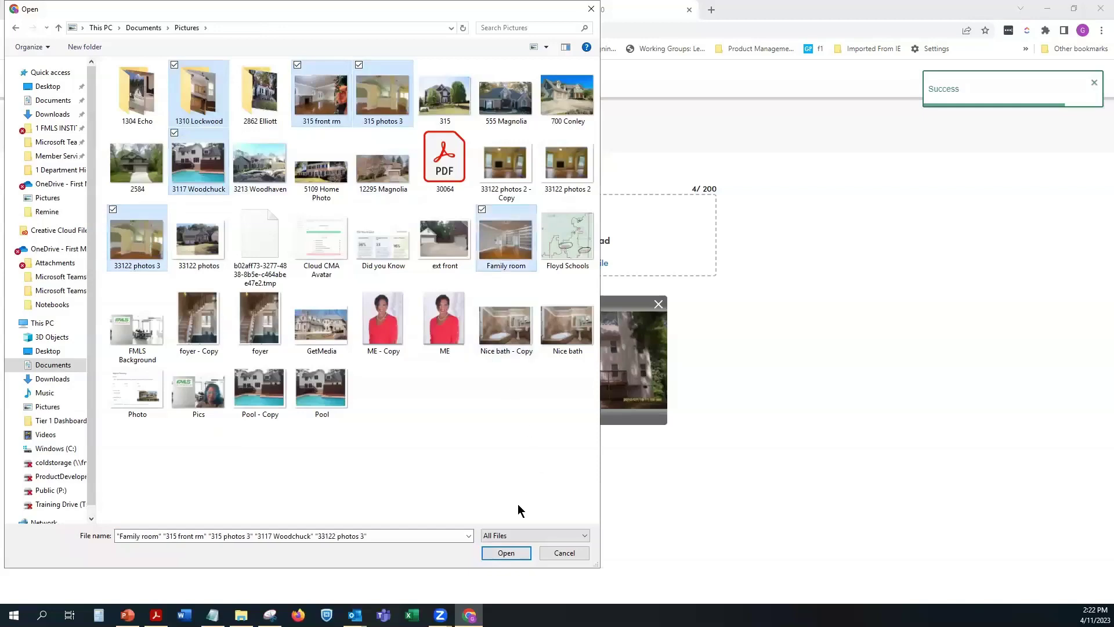
{"action": "left_click", "coordinate": [206, 337], "text": "ctrl"}
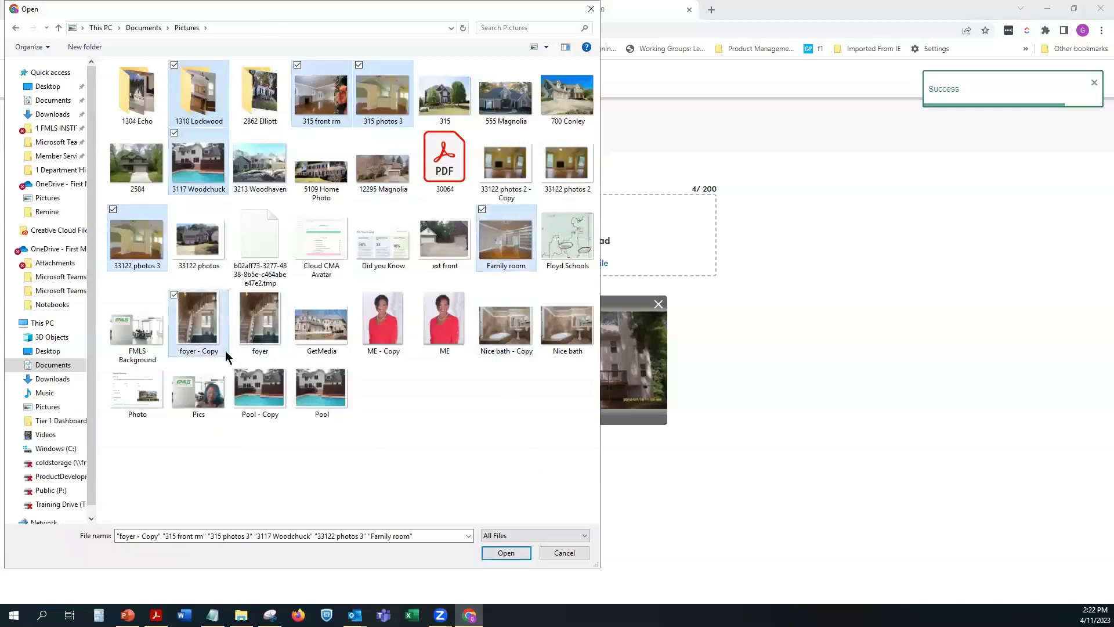
{"action": "left_click", "coordinate": [507, 553]}
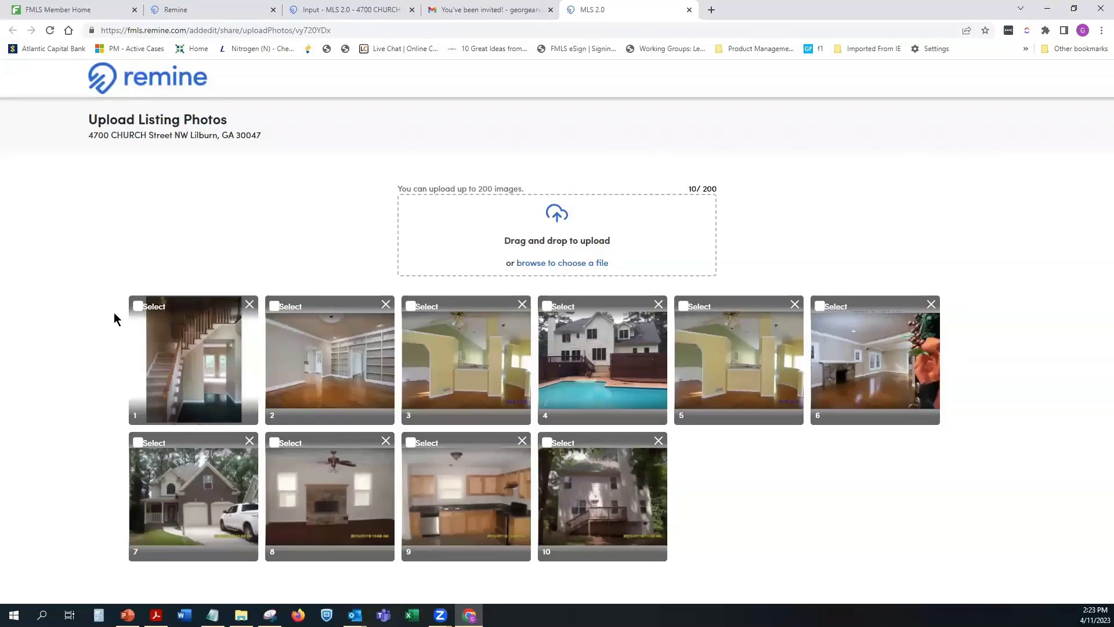
Step: Select the uploaded photos for sending and delete photo 10 from the upload
{"action": "left_click", "coordinate": [138, 307]}
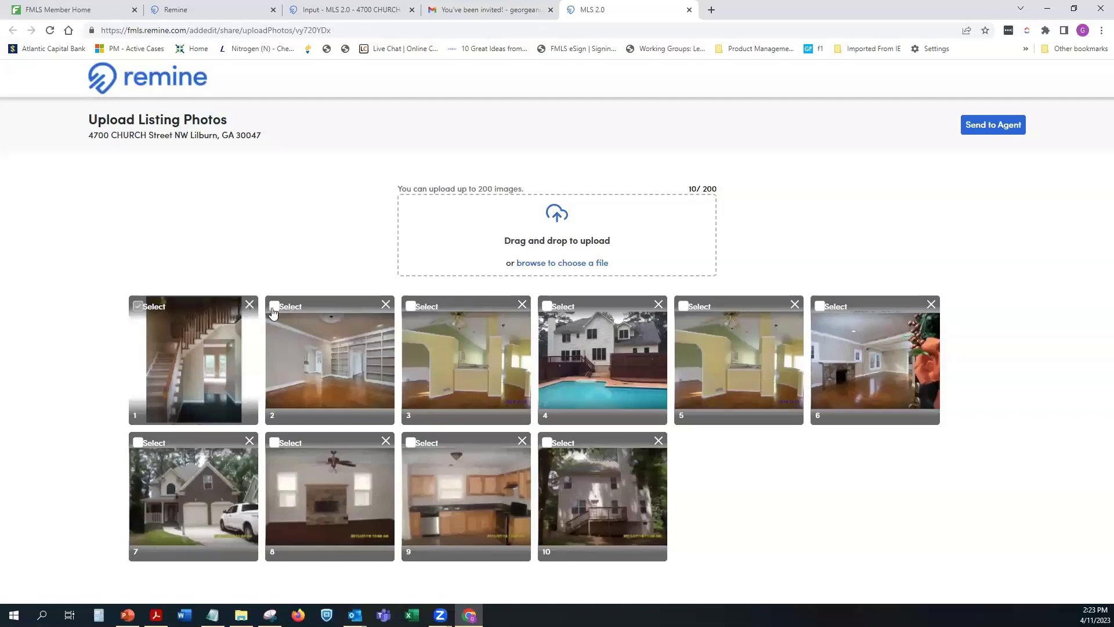
{"action": "left_click", "coordinate": [372, 319]}
{"action": "left_click", "coordinate": [409, 311]}
{"action": "left_click", "coordinate": [546, 308]}
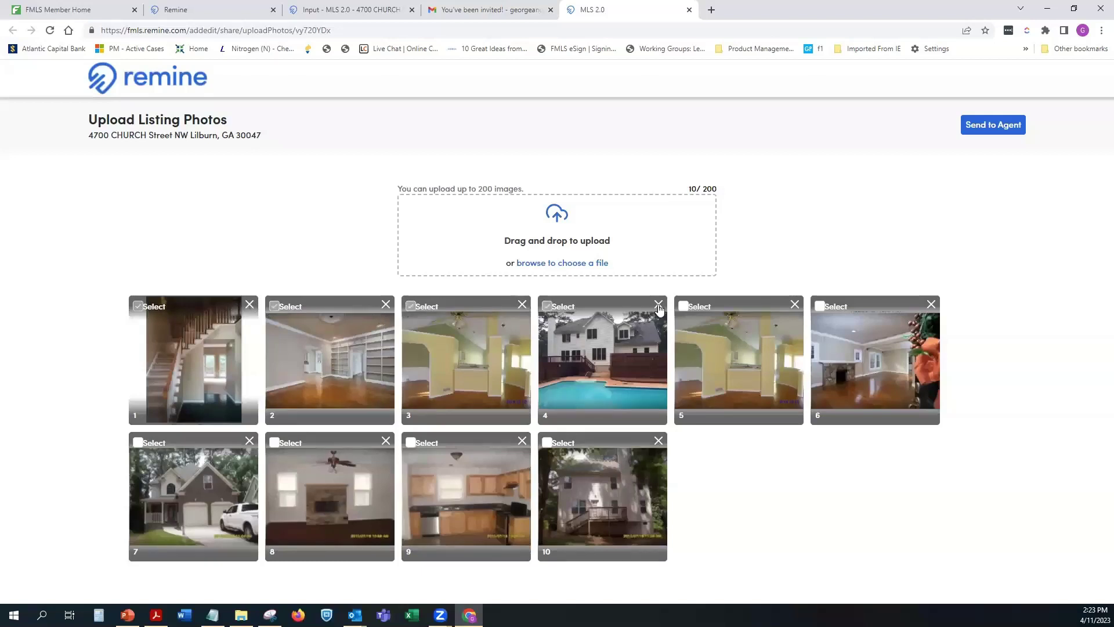
{"action": "left_click", "coordinate": [692, 311]}
{"action": "left_click", "coordinate": [820, 308]}
{"action": "left_click", "coordinate": [551, 444]}
{"action": "left_click", "coordinate": [658, 441]}
{"action": "left_click", "coordinate": [412, 443]}
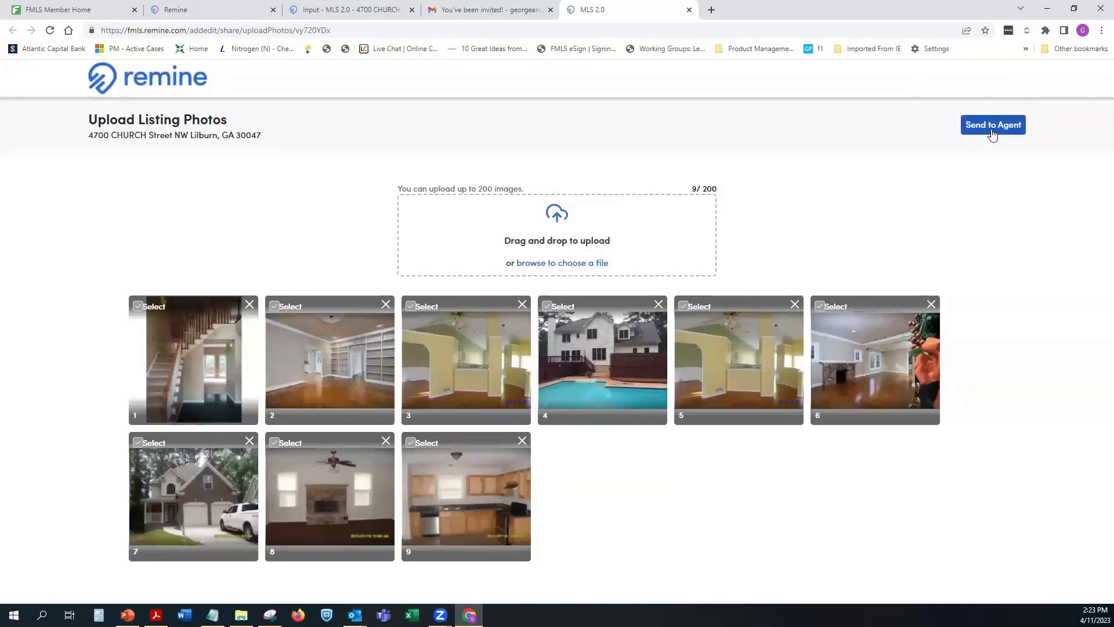
Step: Send the nine remaining photos to the agent and close the upload tab
{"action": "left_click", "coordinate": [992, 133]}
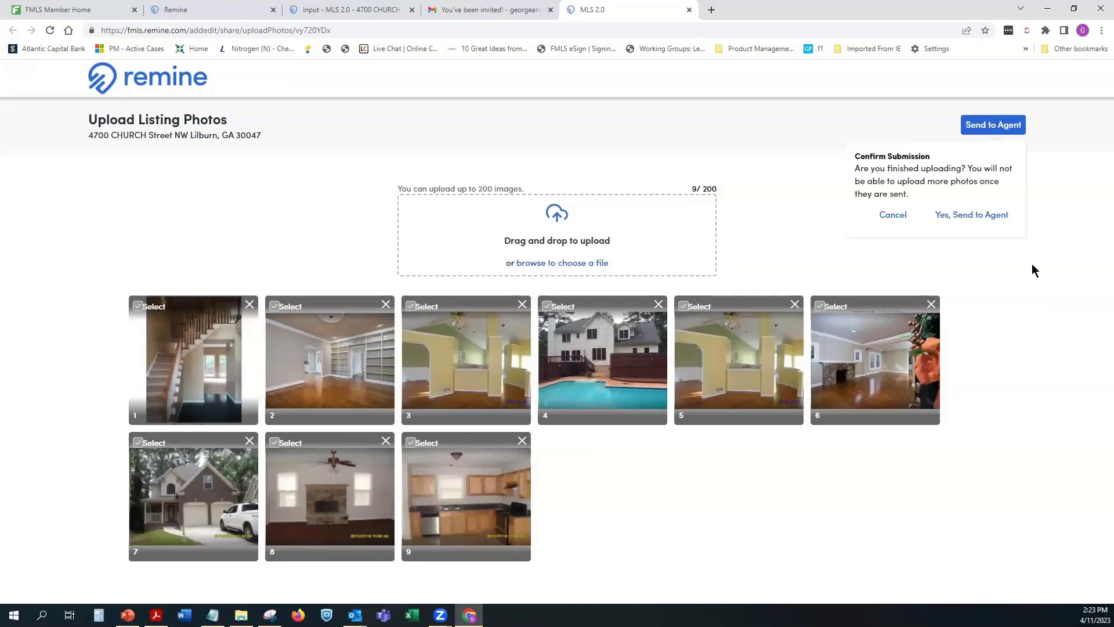
{"action": "left_click", "coordinate": [968, 216]}
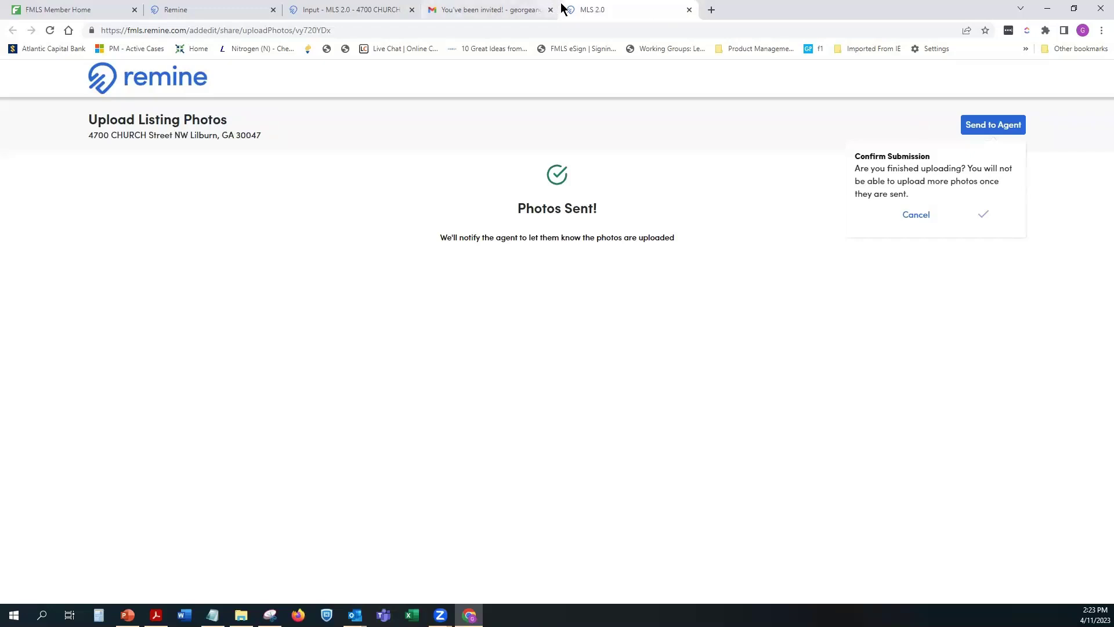
{"action": "left_click", "coordinate": [690, 10]}
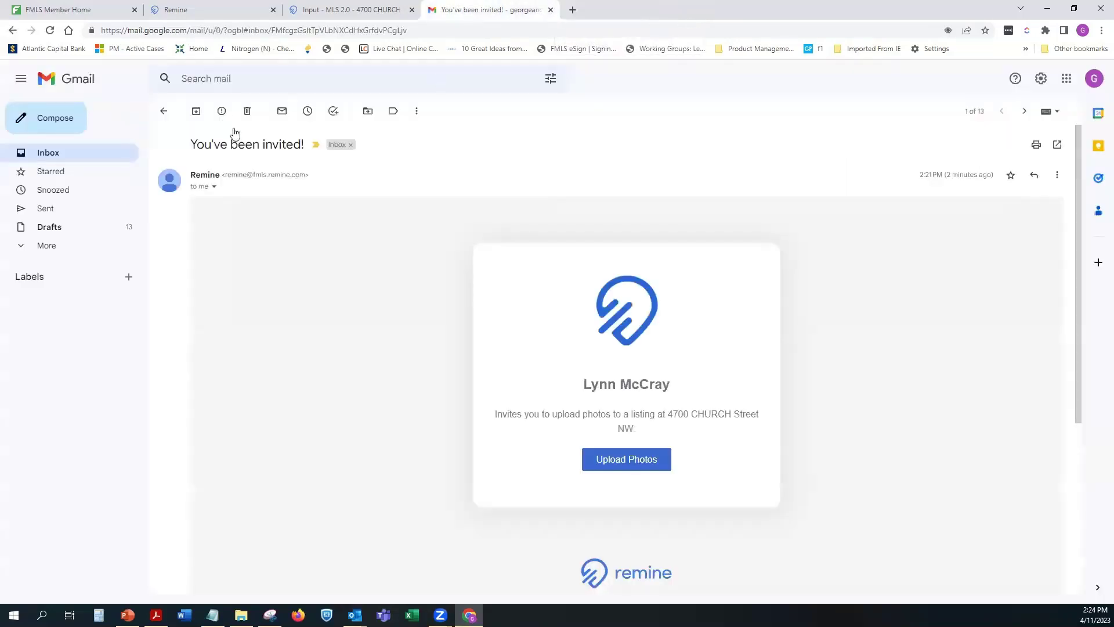
{"action": "left_click", "coordinate": [56, 155]}
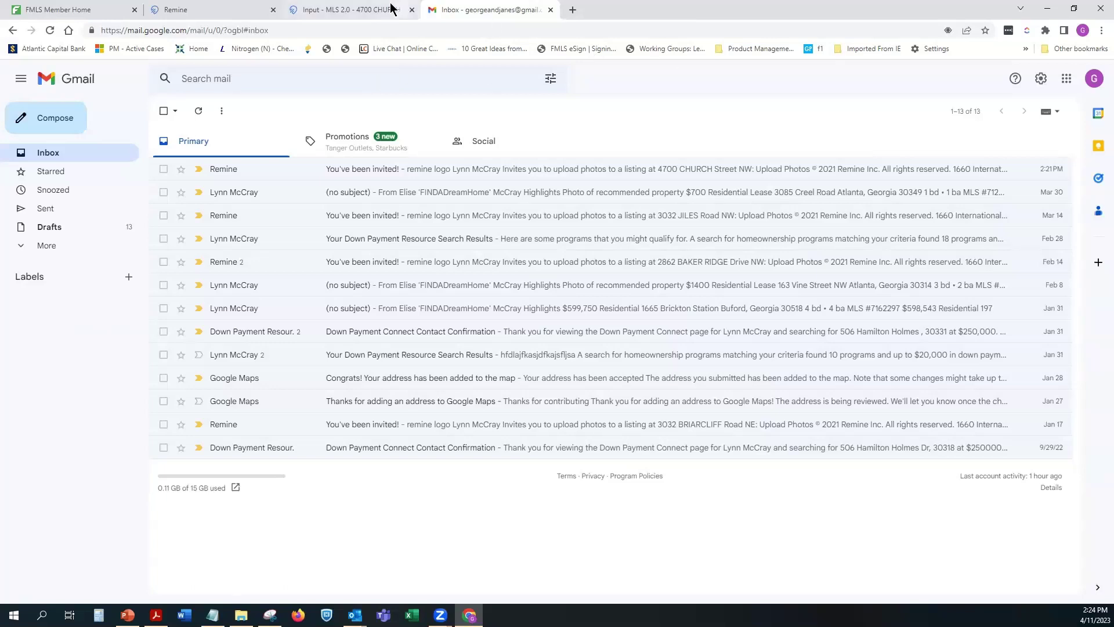
{"action": "mouse_move", "coordinate": [360, 8]}
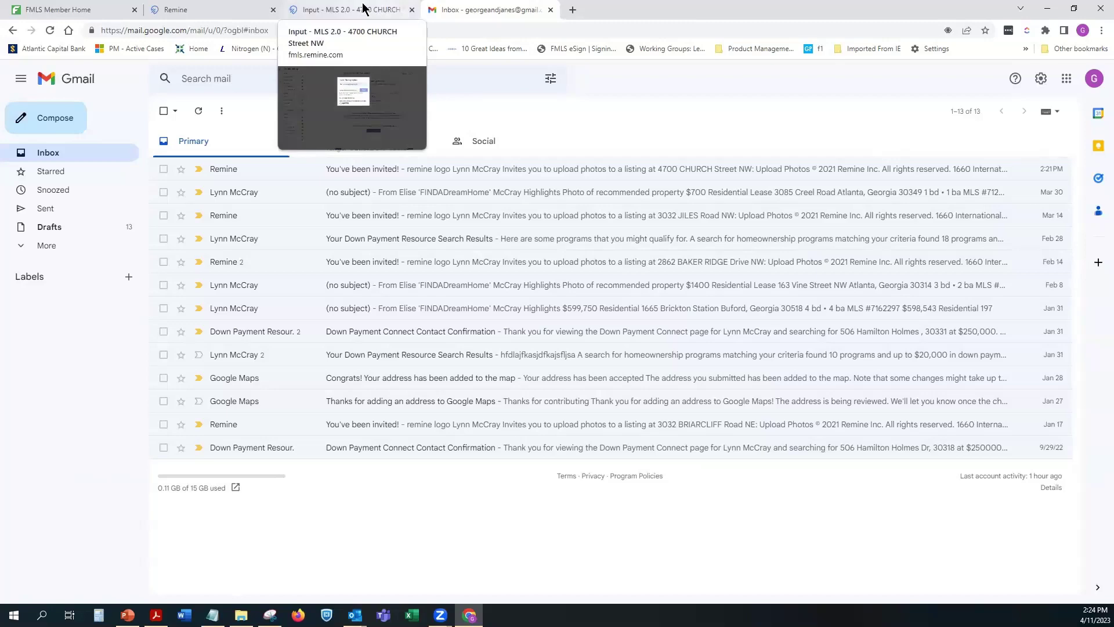
{"action": "left_click", "coordinate": [351, 11]}
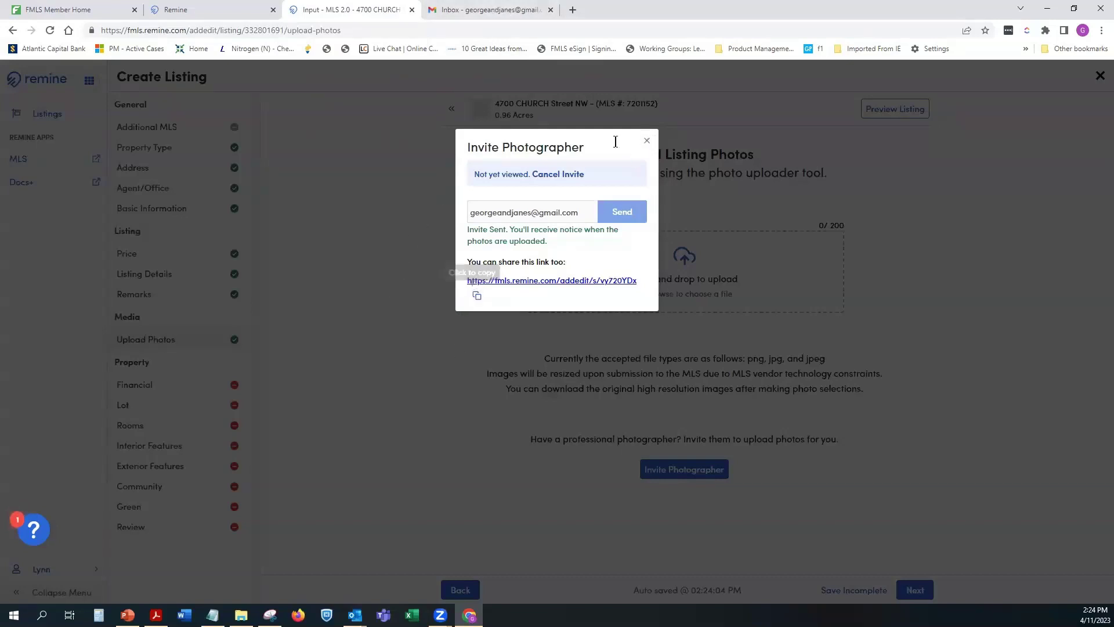
{"action": "left_click", "coordinate": [453, 166]}
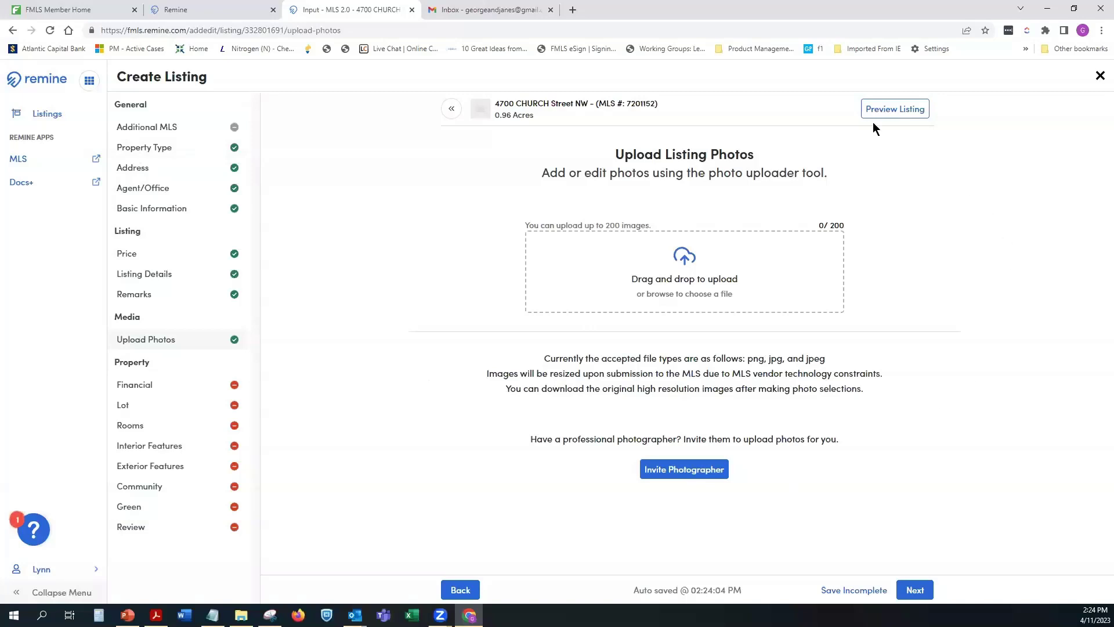
{"action": "left_click", "coordinate": [863, 595]}
{"action": "left_click", "coordinate": [37, 116]}
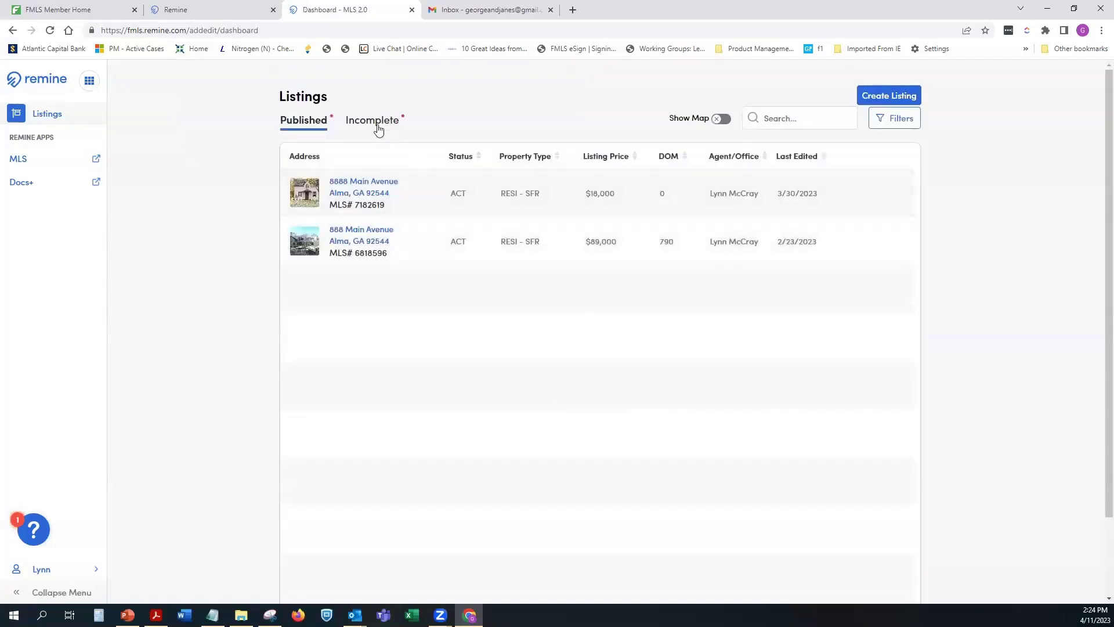
{"action": "left_click", "coordinate": [377, 123]}
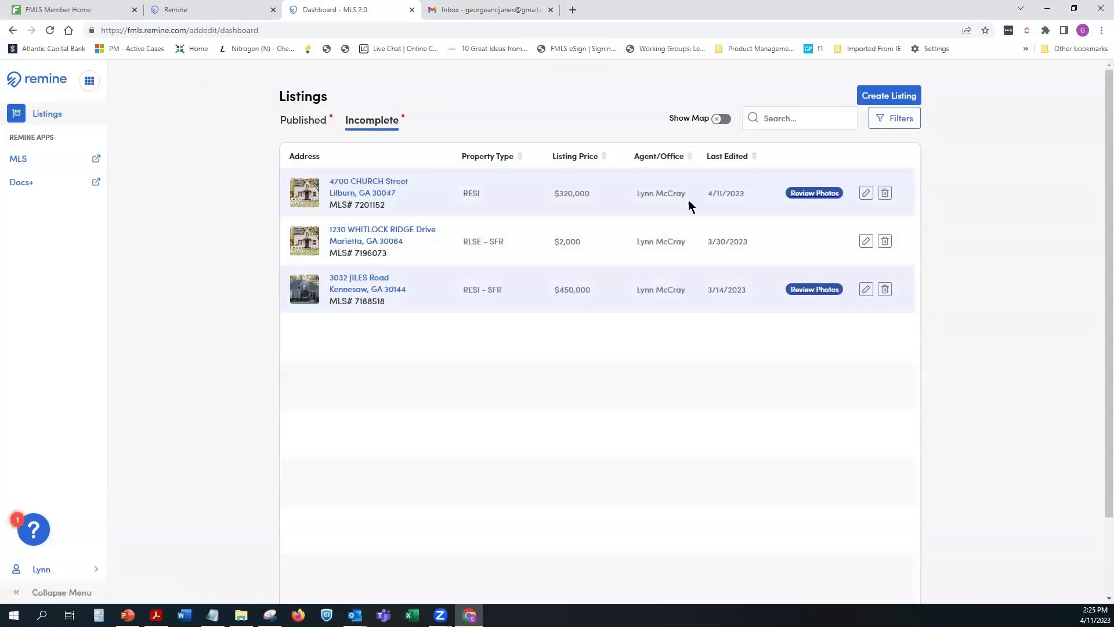
{"action": "left_click", "coordinate": [814, 194]}
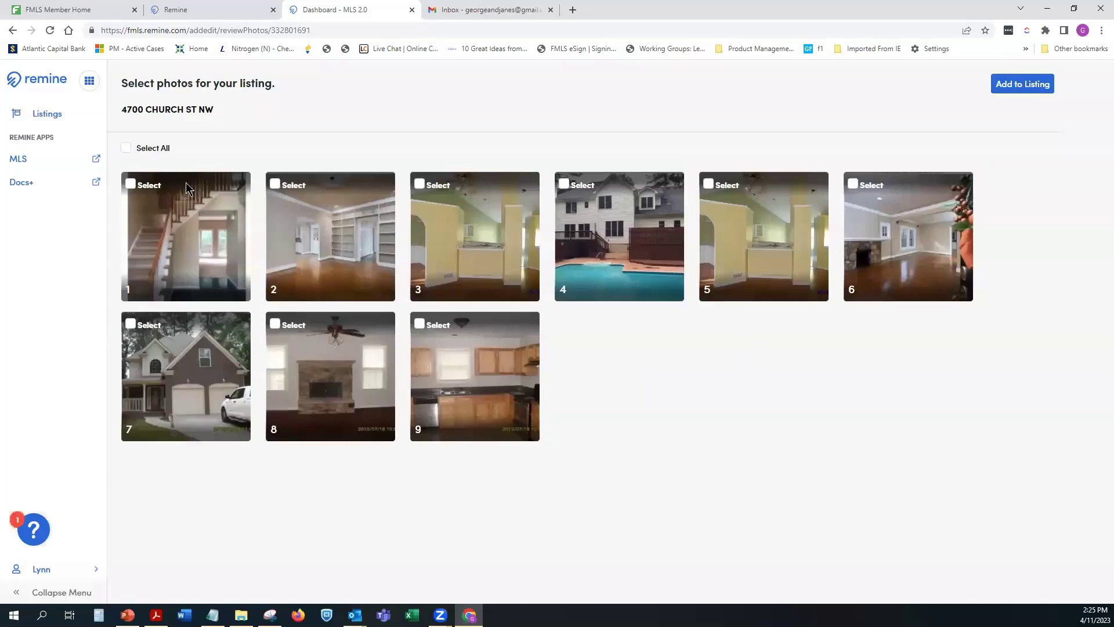
{"action": "left_click", "coordinate": [155, 188]}
{"action": "left_click", "coordinate": [275, 185]}
{"action": "left_click", "coordinate": [429, 185]}
{"action": "left_click", "coordinate": [564, 186]}
{"action": "left_click", "coordinate": [857, 186]}
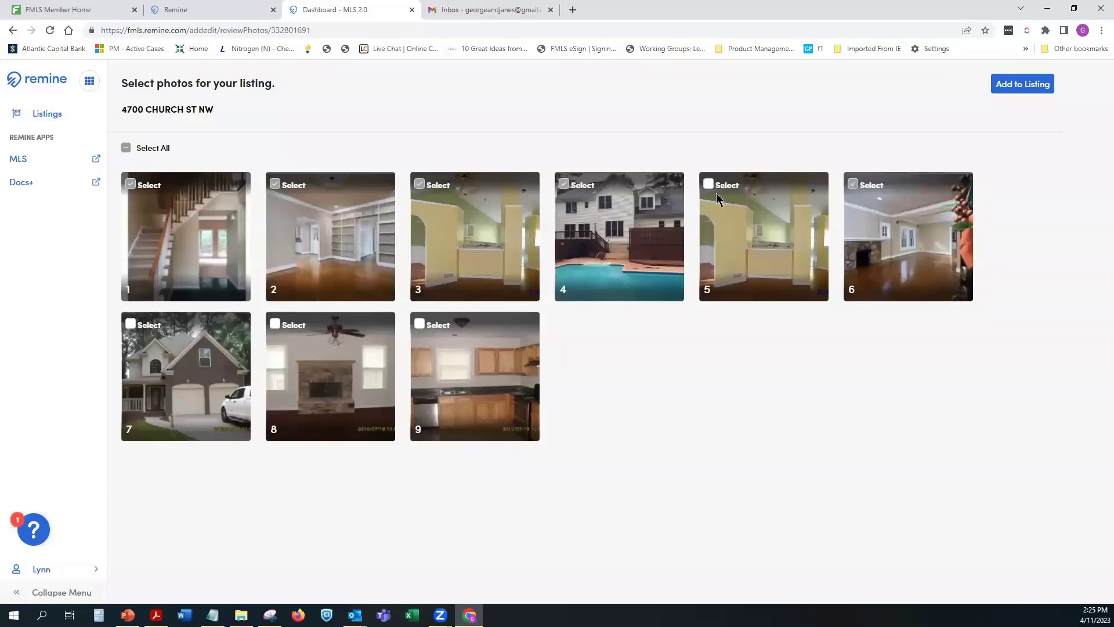
{"action": "left_click", "coordinate": [126, 149]}
Step: Add the eight selected photos to the listing and move the house exterior photo to first
{"action": "left_click", "coordinate": [1001, 89]}
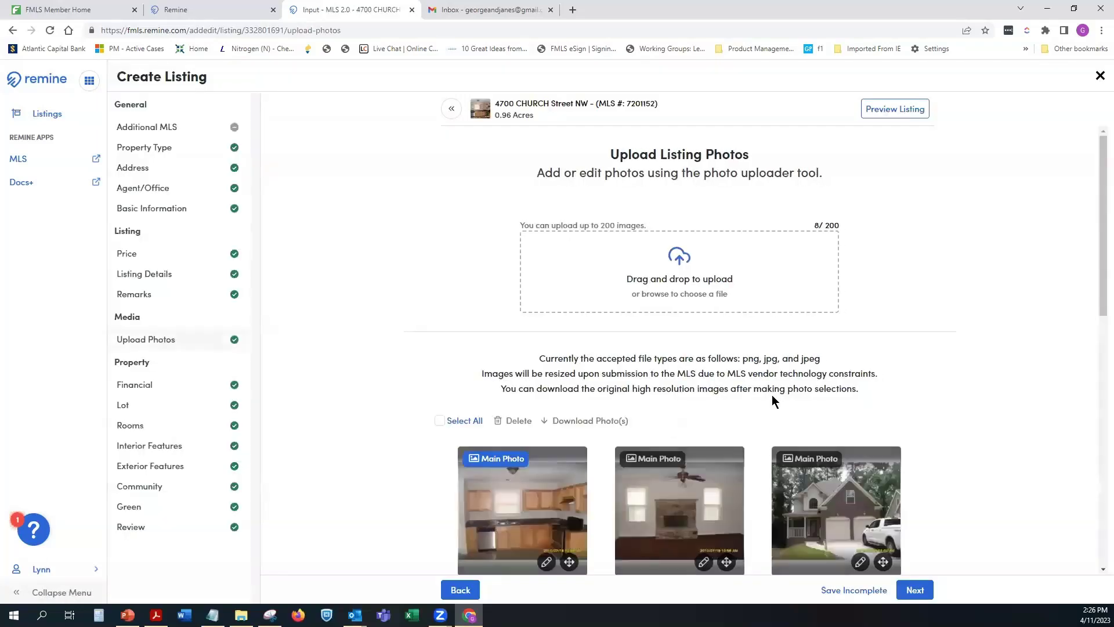
{"action": "scroll", "coordinate": [1000, 368], "scroll_direction": "down", "scroll_amount": 5}
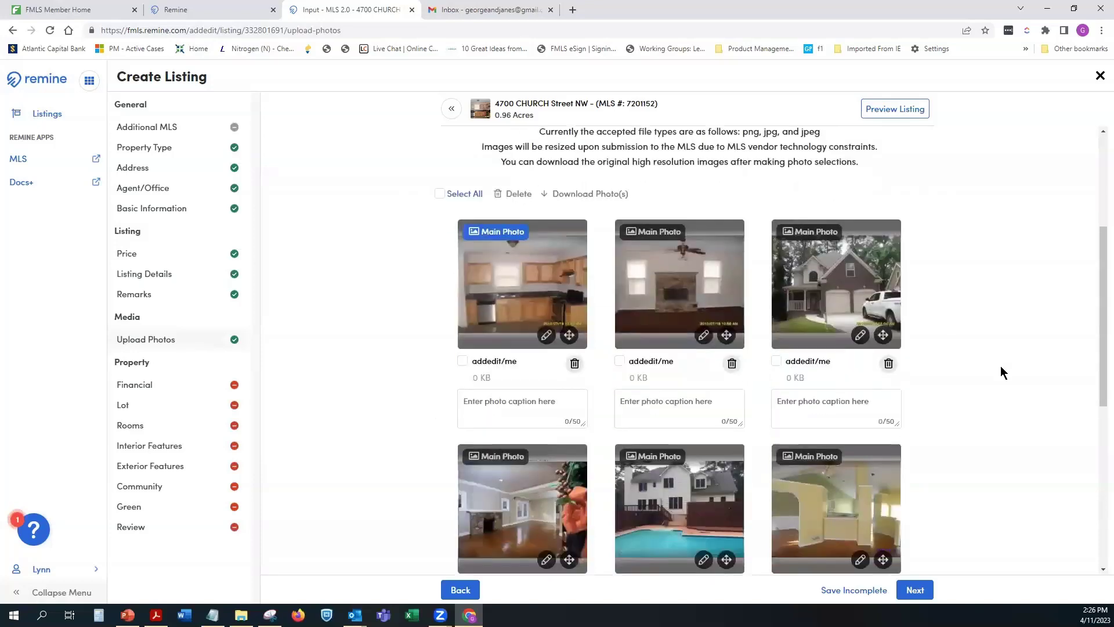
{"action": "scroll", "coordinate": [1000, 369], "scroll_direction": "down", "scroll_amount": 1}
{"action": "scroll", "coordinate": [986, 336], "scroll_direction": "up", "scroll_amount": 1}
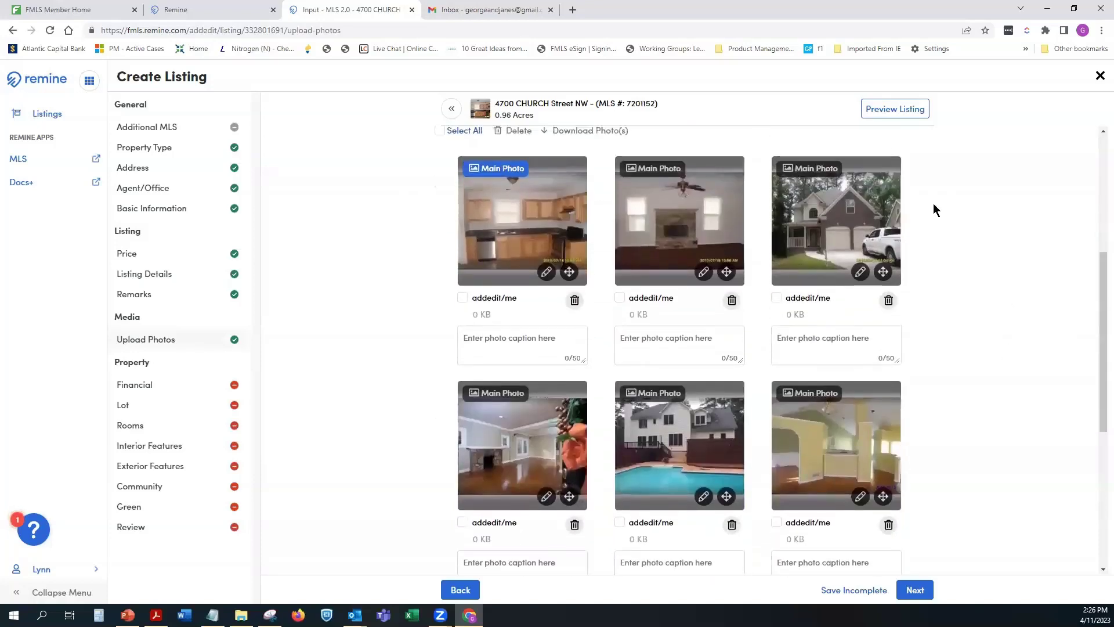
{"action": "left_click_drag", "start_coordinate": [882, 272], "coordinate": [534, 265]}
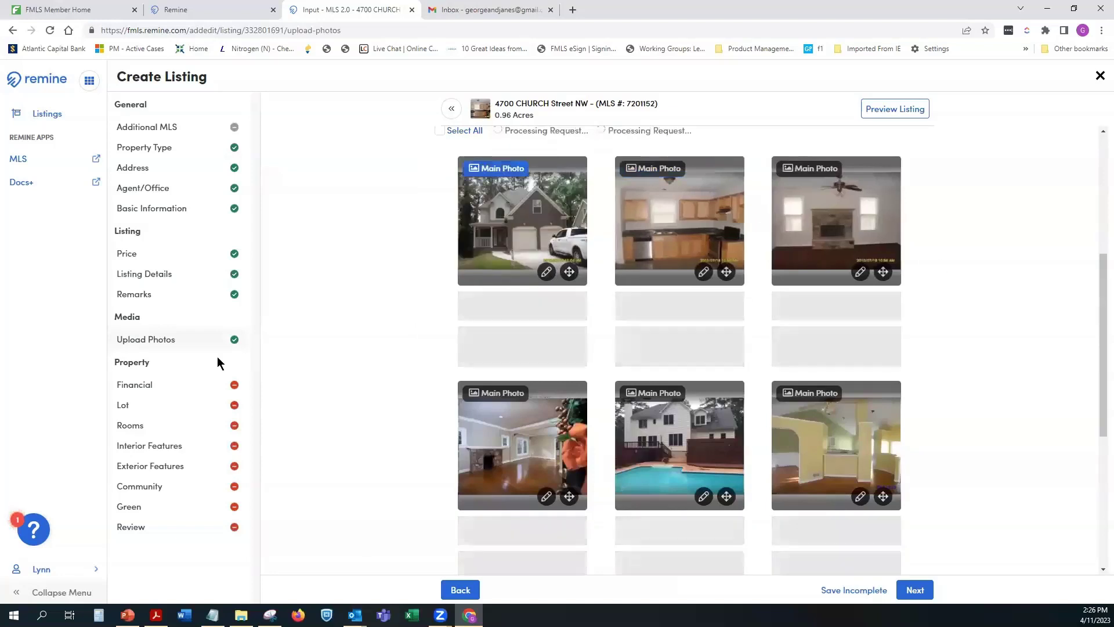
{"action": "scroll", "coordinate": [960, 354], "scroll_direction": "down", "scroll_amount": 6}
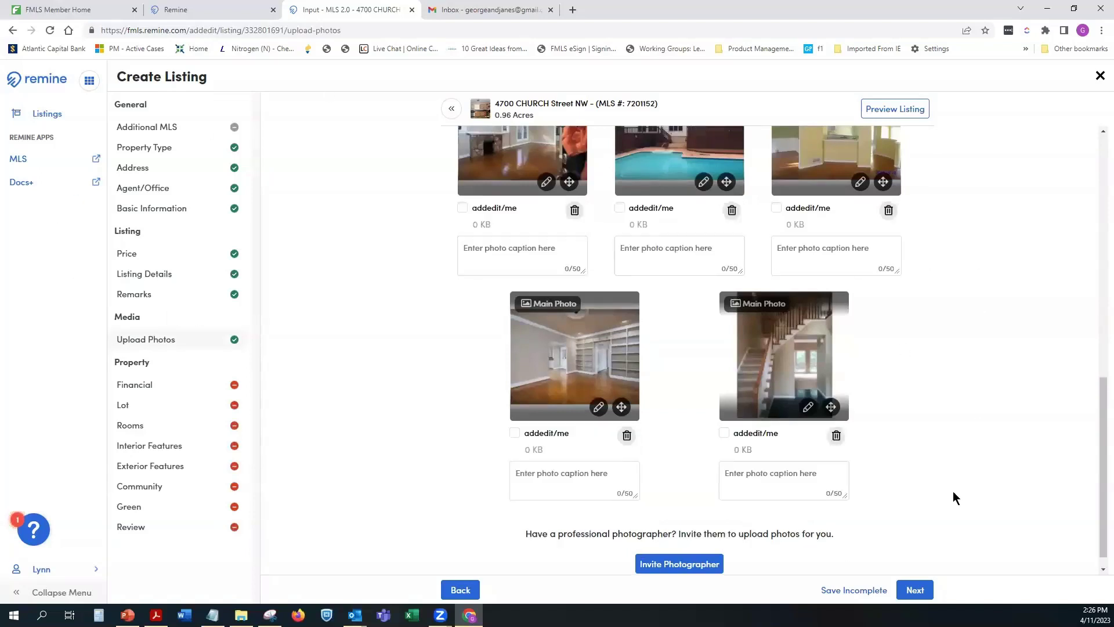
{"action": "left_click", "coordinate": [848, 589]}
{"action": "scroll", "coordinate": [942, 414], "scroll_direction": "up", "scroll_amount": 4}
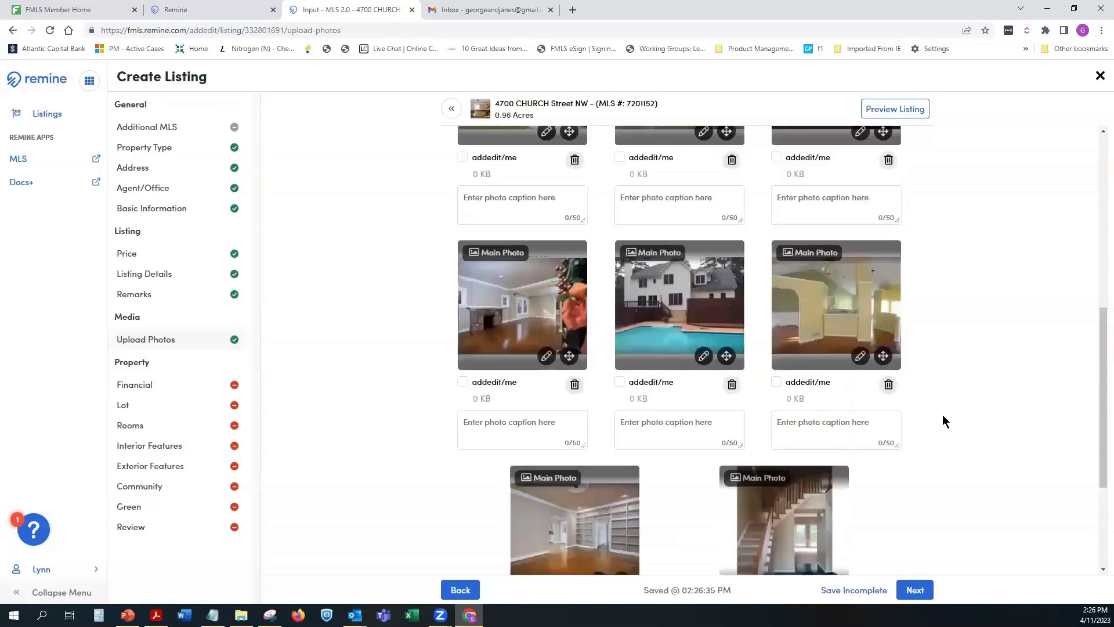
{"action": "scroll", "coordinate": [974, 390], "scroll_direction": "up", "scroll_amount": 6}
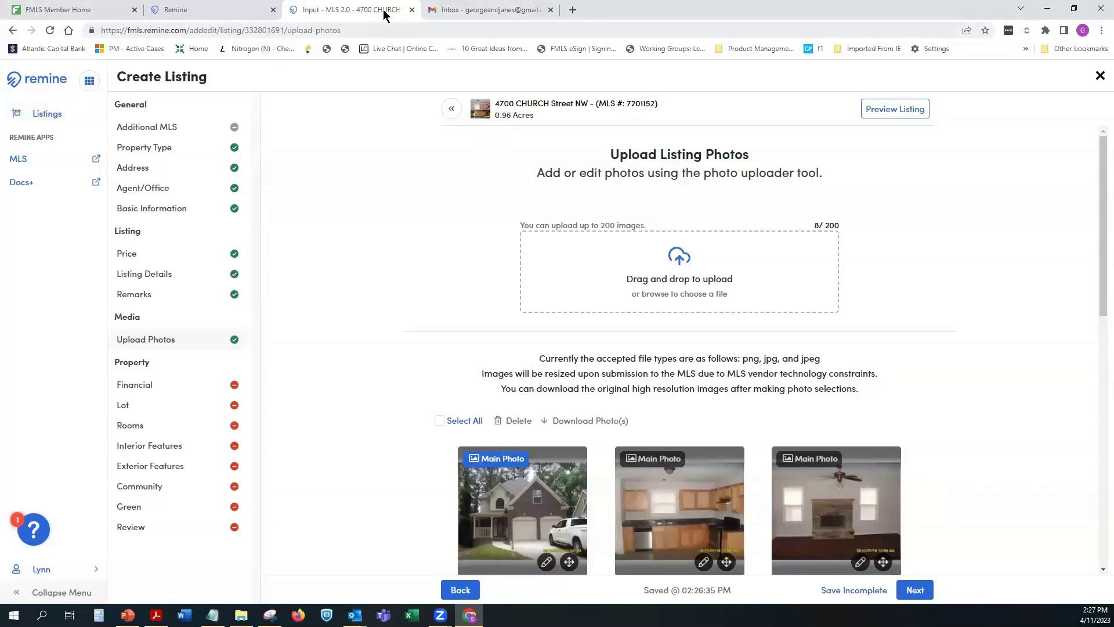
Step: Close the Input - MLS 2.0 tab, confirming Leave, and switch to the main Remine tab
{"action": "left_click", "coordinate": [412, 9]}
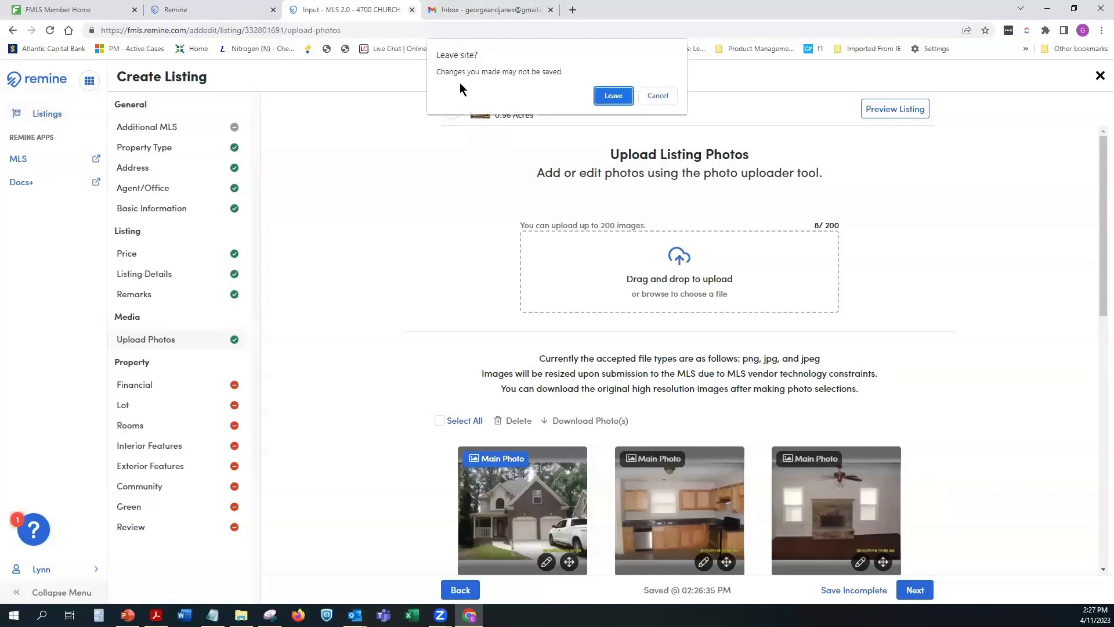
{"action": "left_click", "coordinate": [613, 95]}
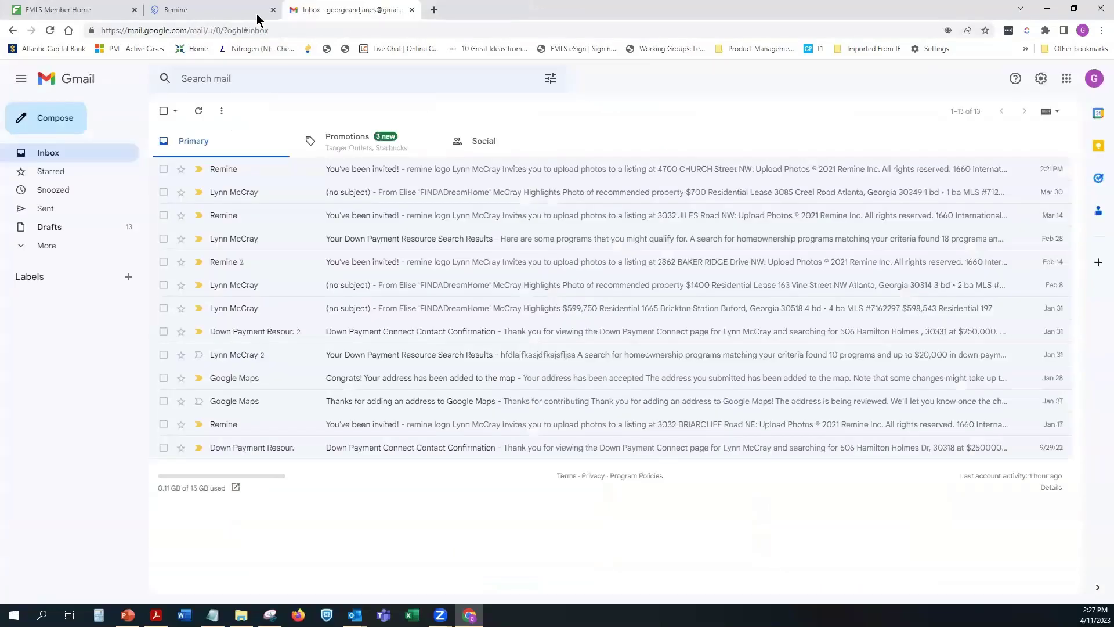
{"action": "mouse_move", "coordinate": [209, 16]}
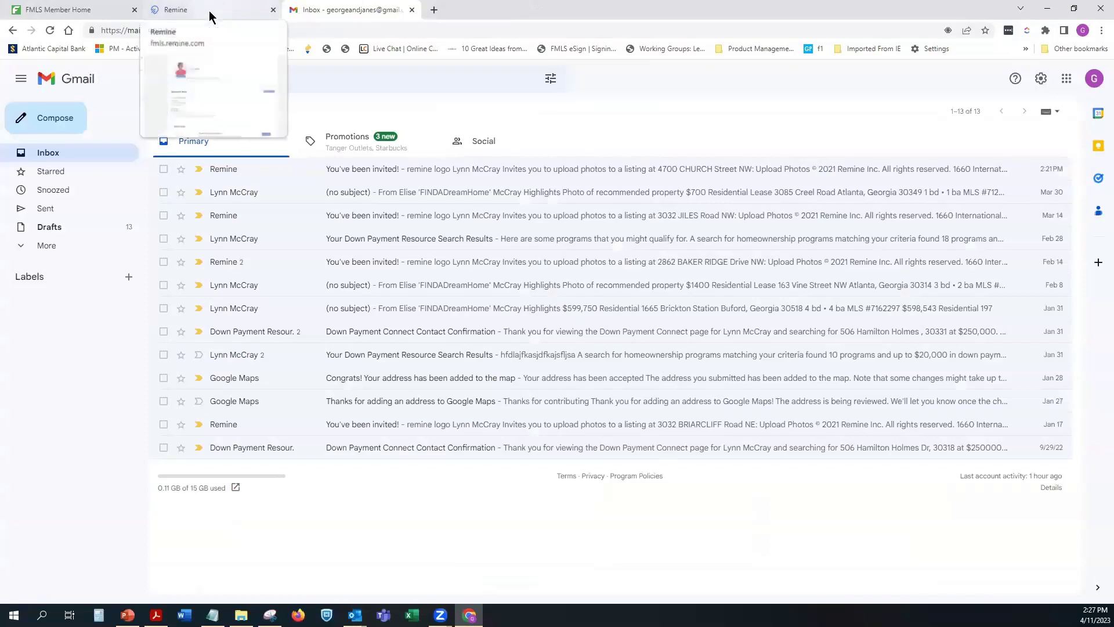
{"action": "left_click", "coordinate": [209, 11]}
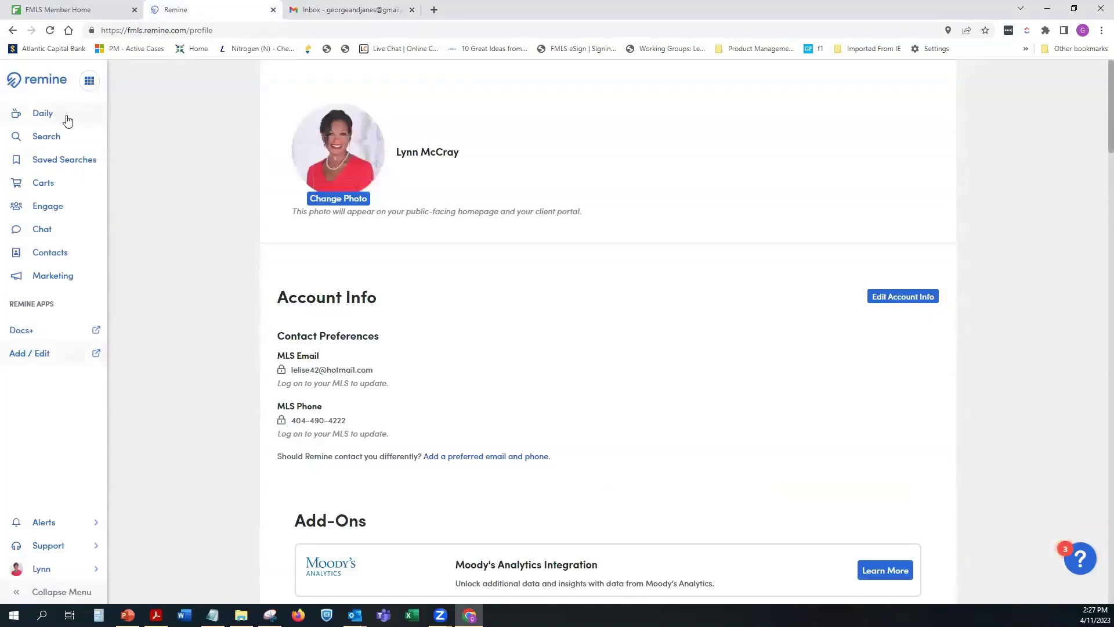
Step: Open Remine's property Search map from the left sidebar
{"action": "left_click", "coordinate": [40, 143]}
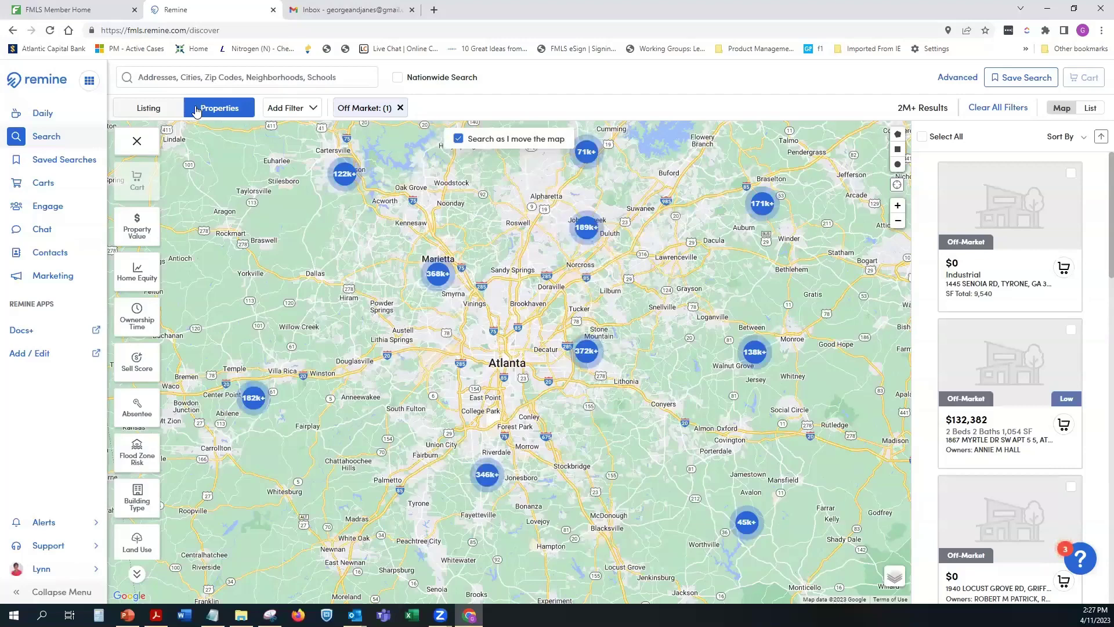
Step: Show Recent Searches under the Addresses, Cities, Zip Codes search box
{"action": "left_click", "coordinate": [182, 80]}
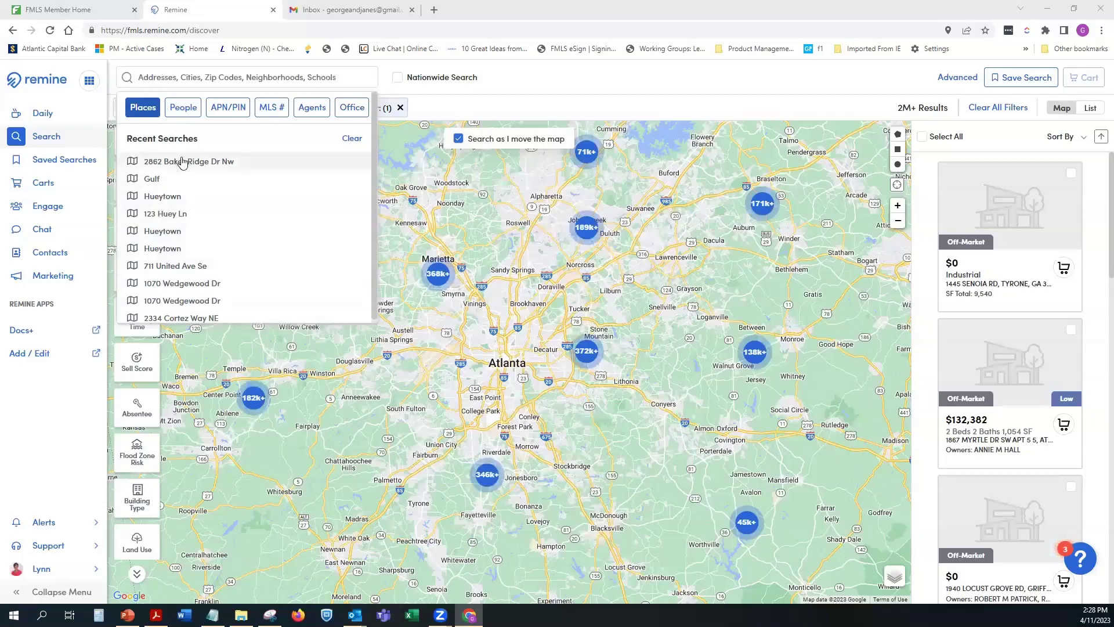
{"action": "left_click", "coordinate": [221, 161]}
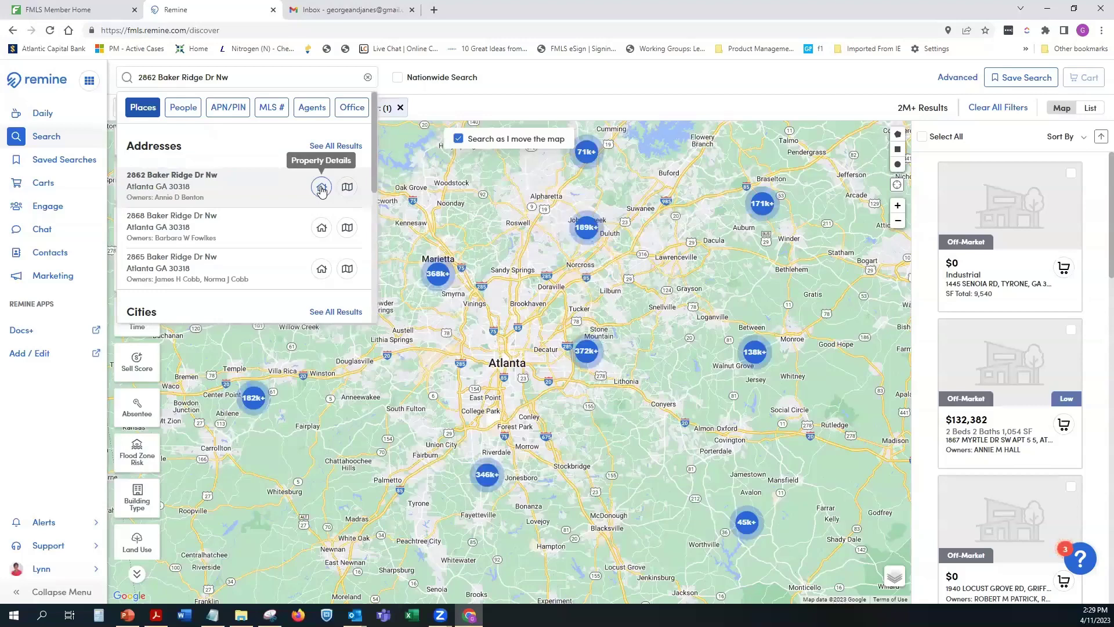
{"action": "left_click", "coordinate": [322, 187]}
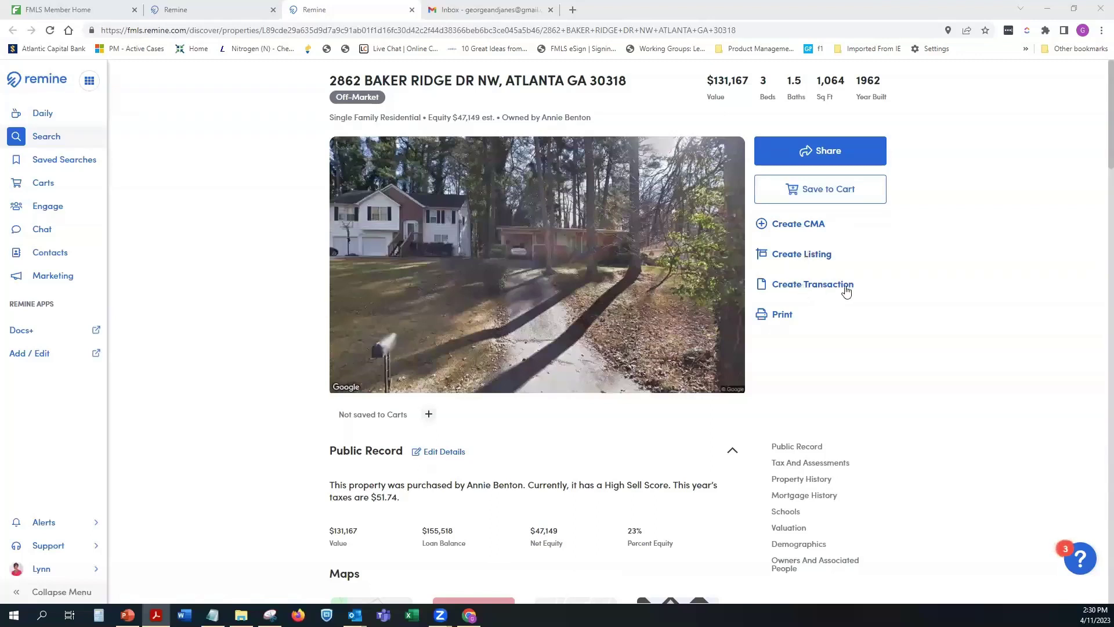
{"action": "scroll", "coordinate": [850, 291], "scroll_direction": "down", "scroll_amount": 4}
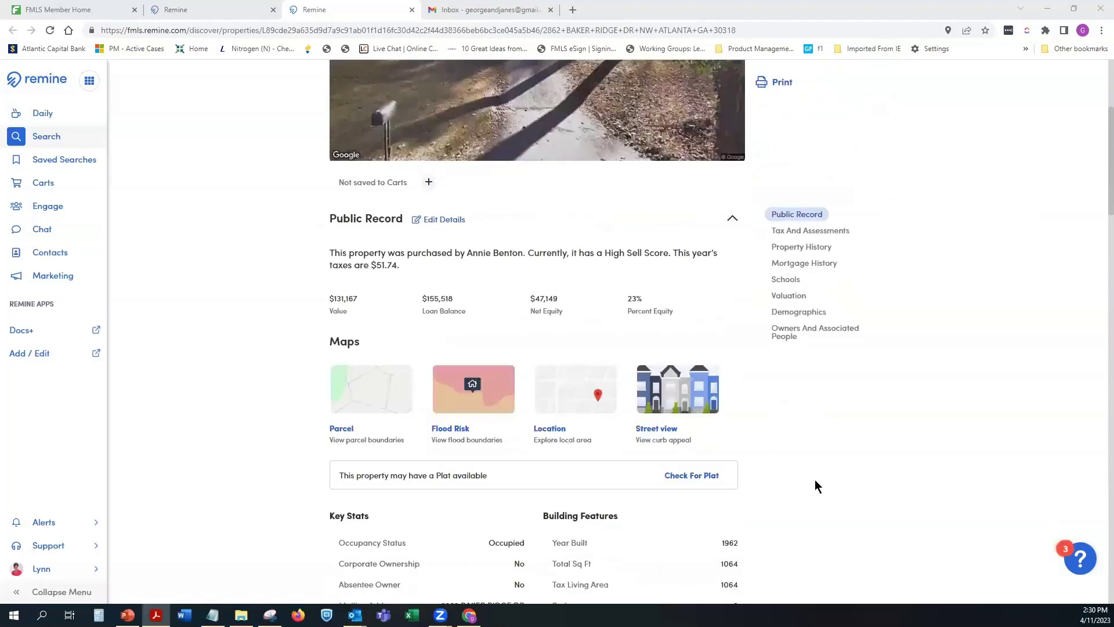
{"action": "scroll", "coordinate": [815, 481], "scroll_direction": "up", "scroll_amount": 2}
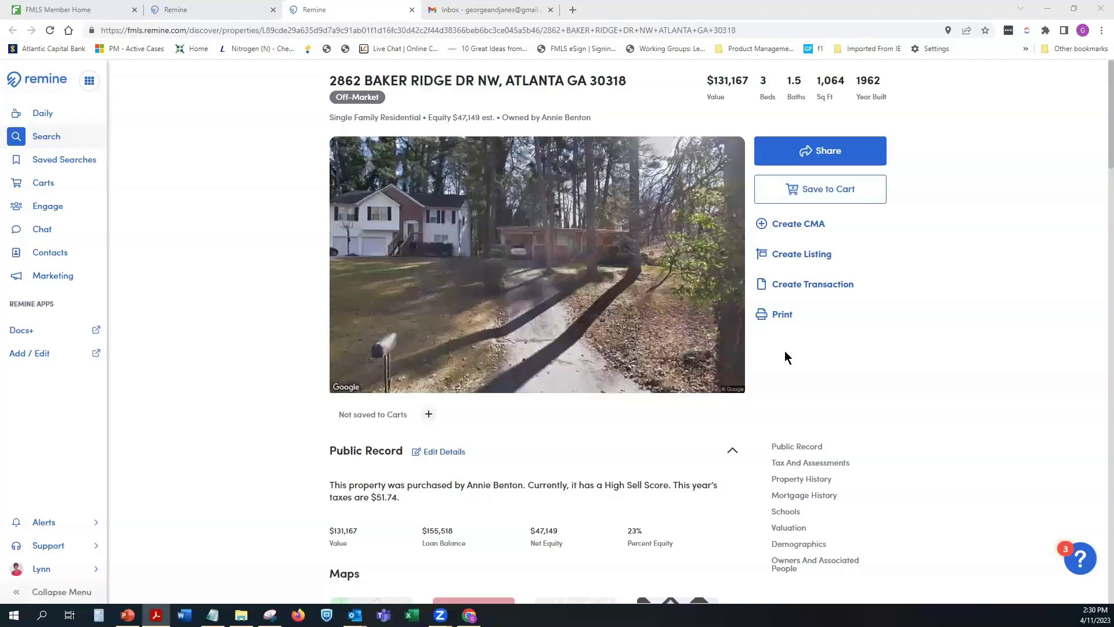
{"action": "left_click", "coordinate": [800, 255]}
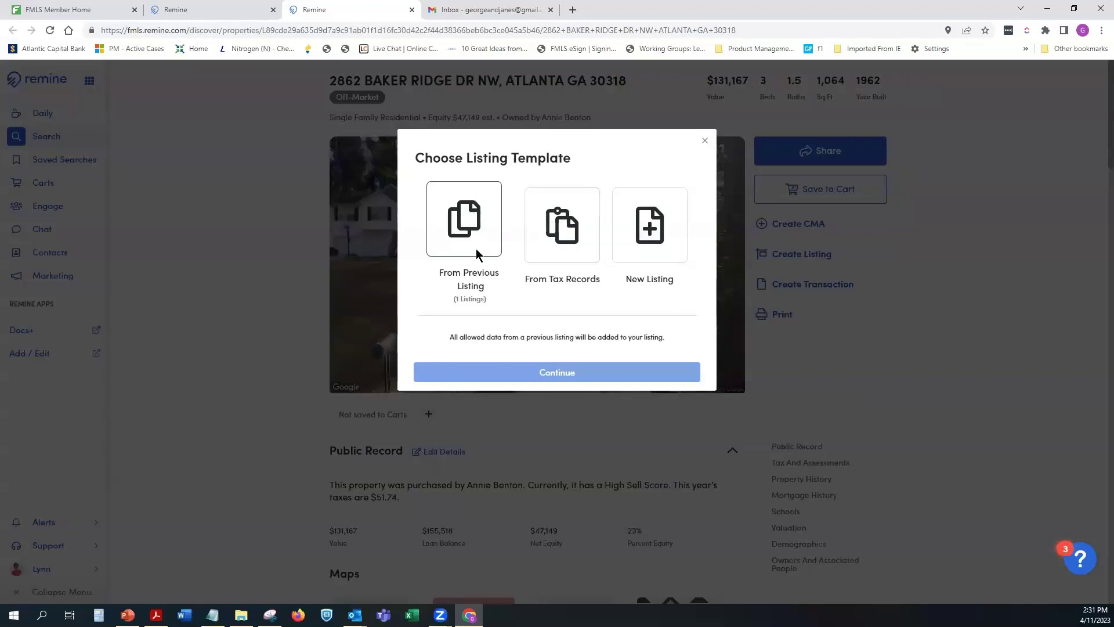
{"action": "left_click", "coordinate": [460, 219]}
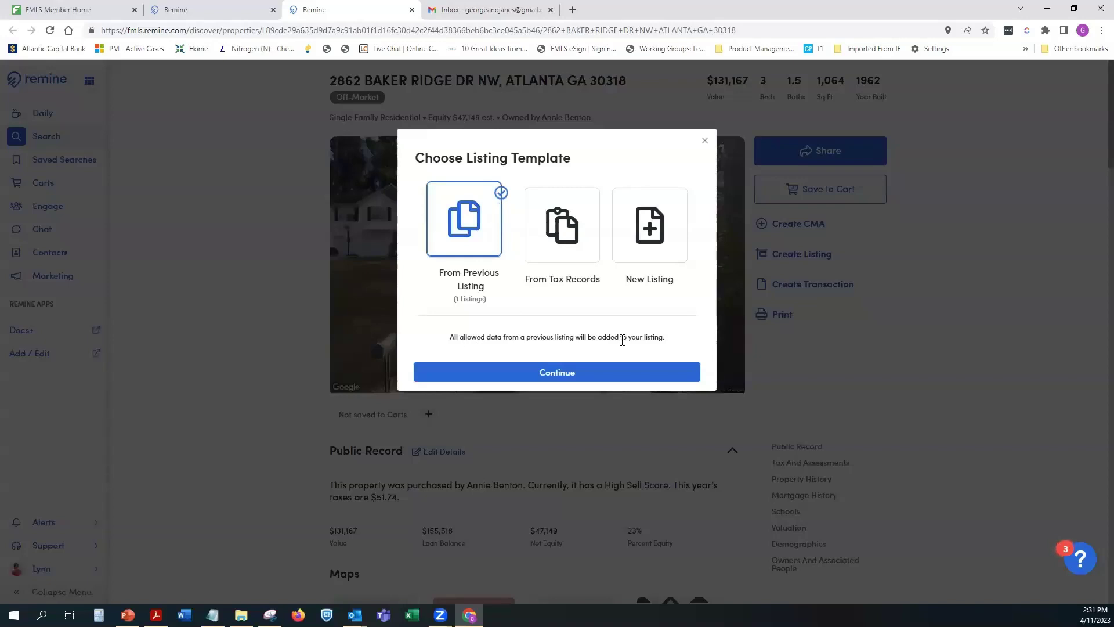
{"action": "left_click", "coordinate": [574, 374]}
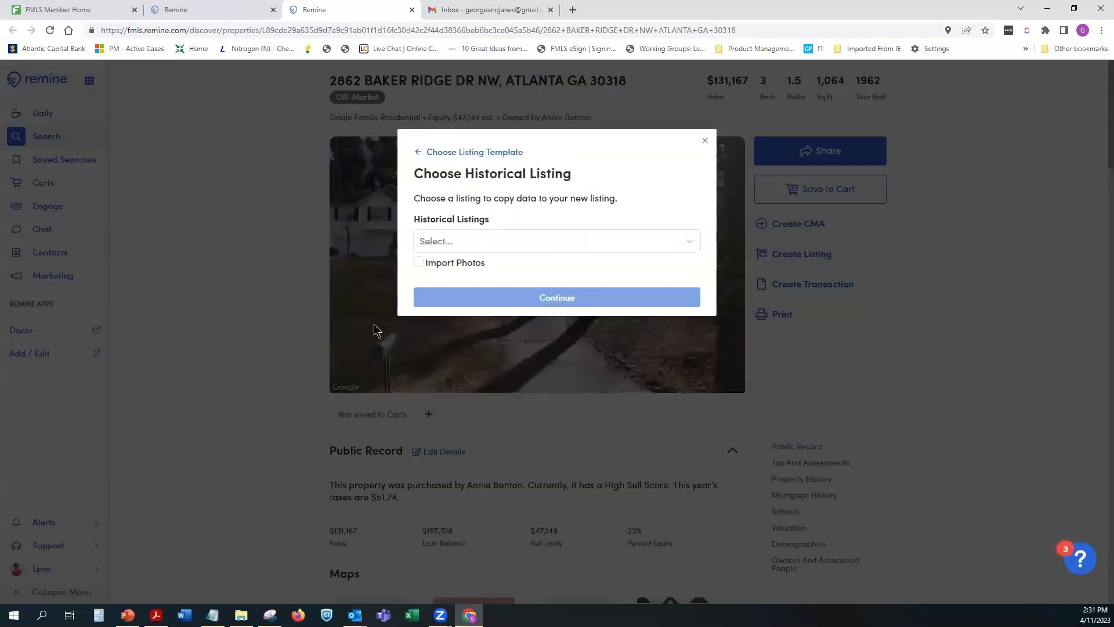
{"action": "left_click", "coordinate": [540, 239]}
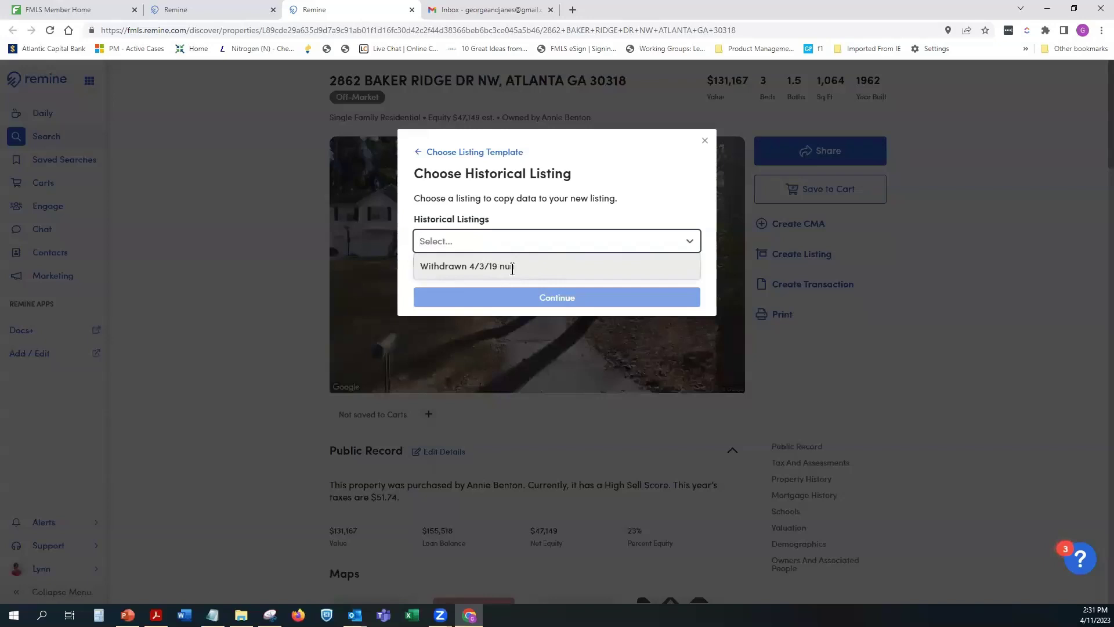
{"action": "left_click", "coordinate": [443, 266]}
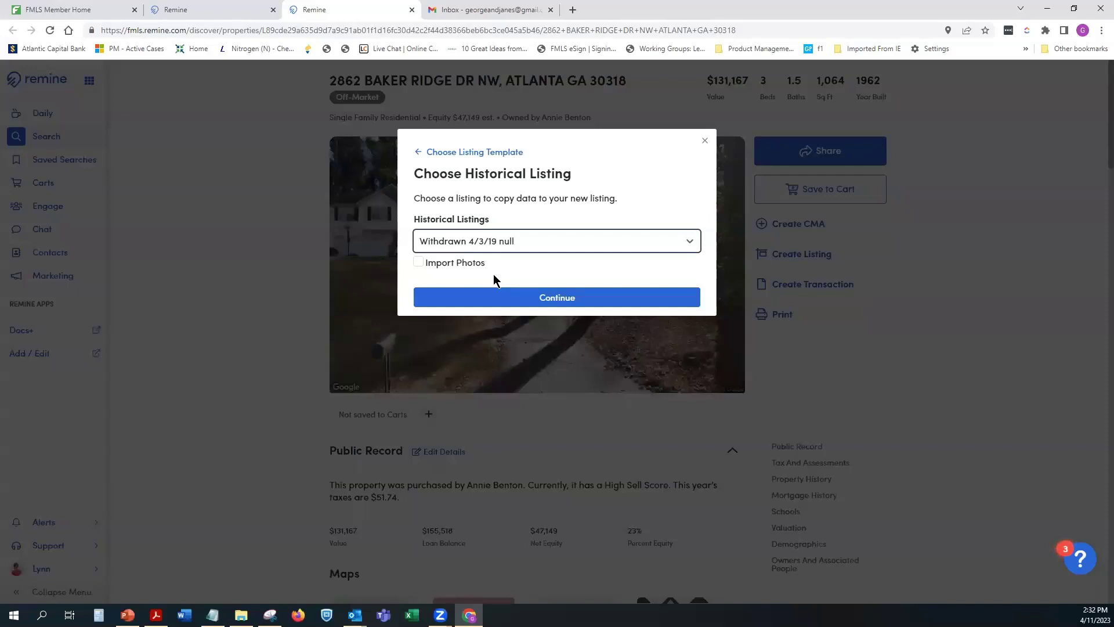
{"action": "left_click", "coordinate": [541, 297]}
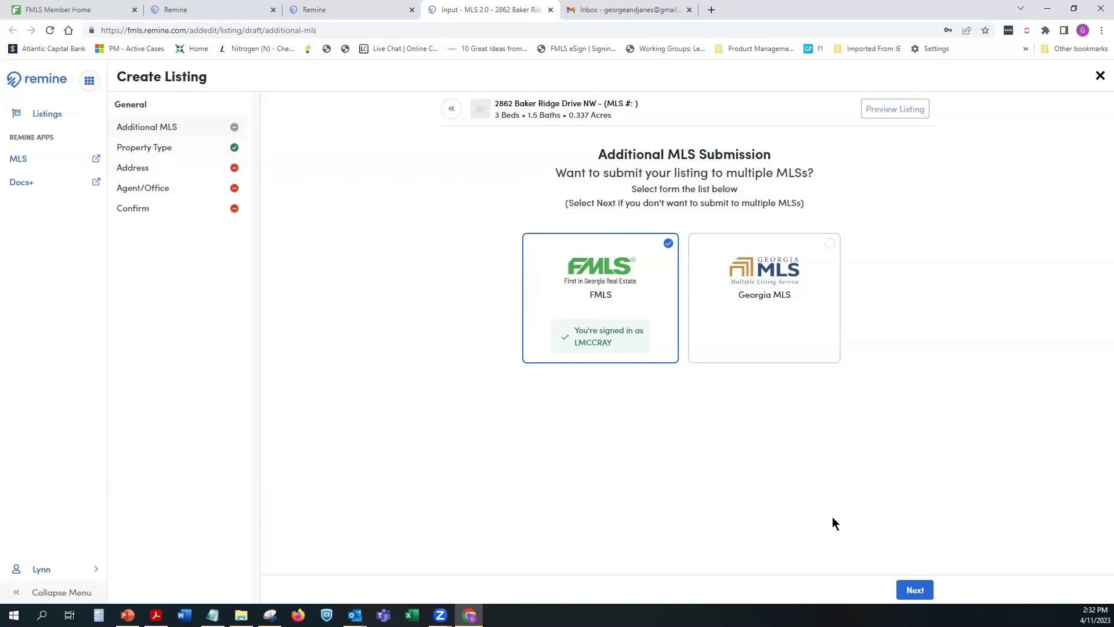
Step: Set Registered to No on the property type page and continue to address verification
{"action": "left_click", "coordinate": [915, 590]}
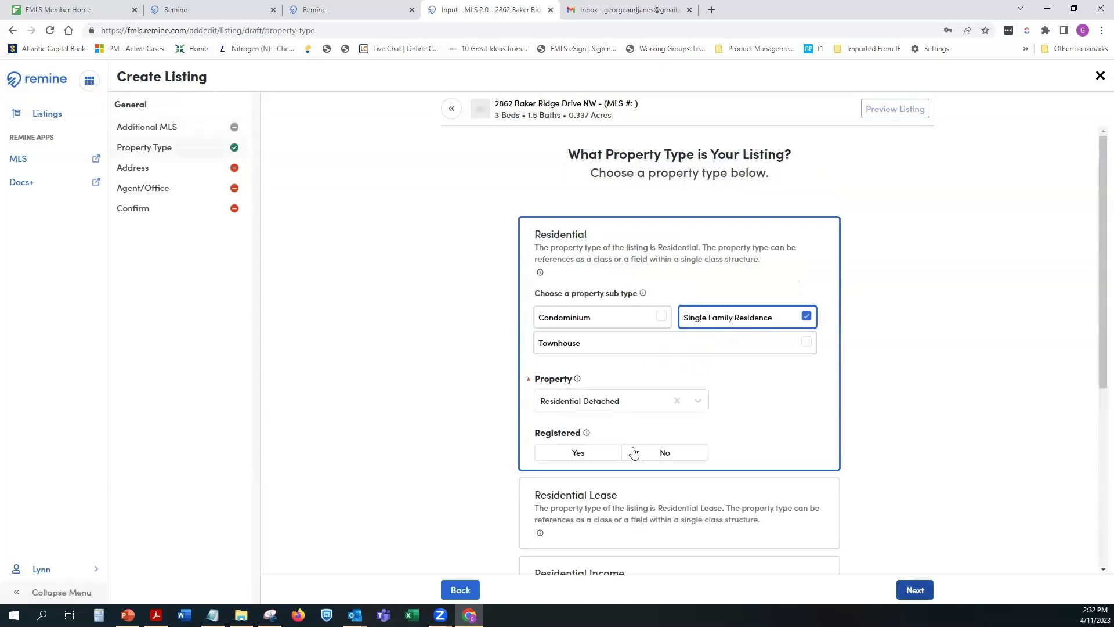
{"action": "left_click", "coordinate": [676, 459]}
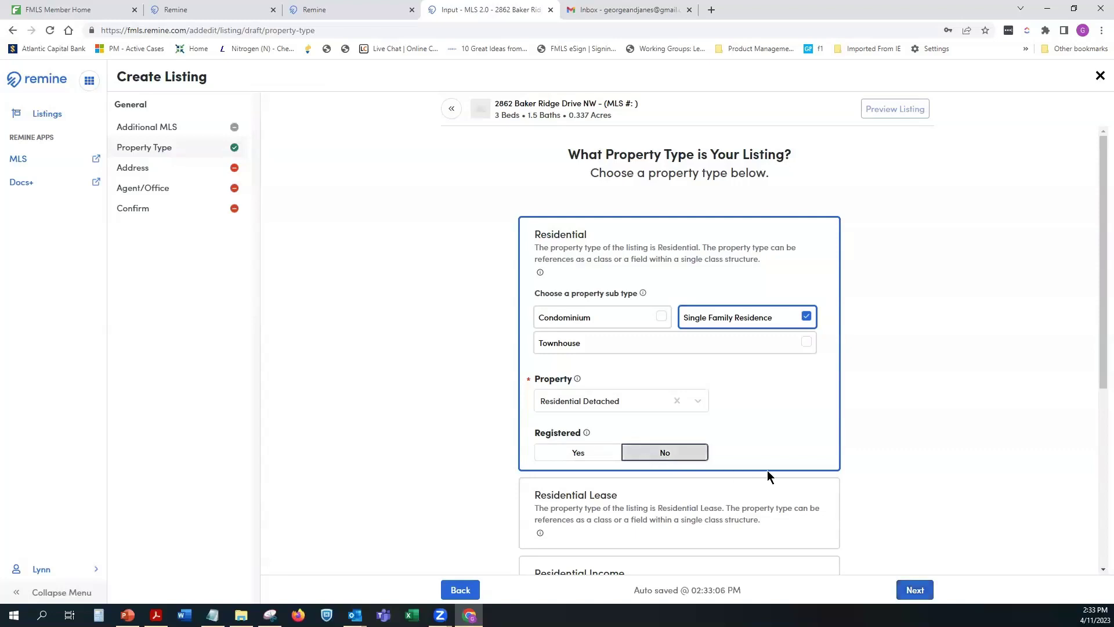
{"action": "left_click", "coordinate": [916, 590]}
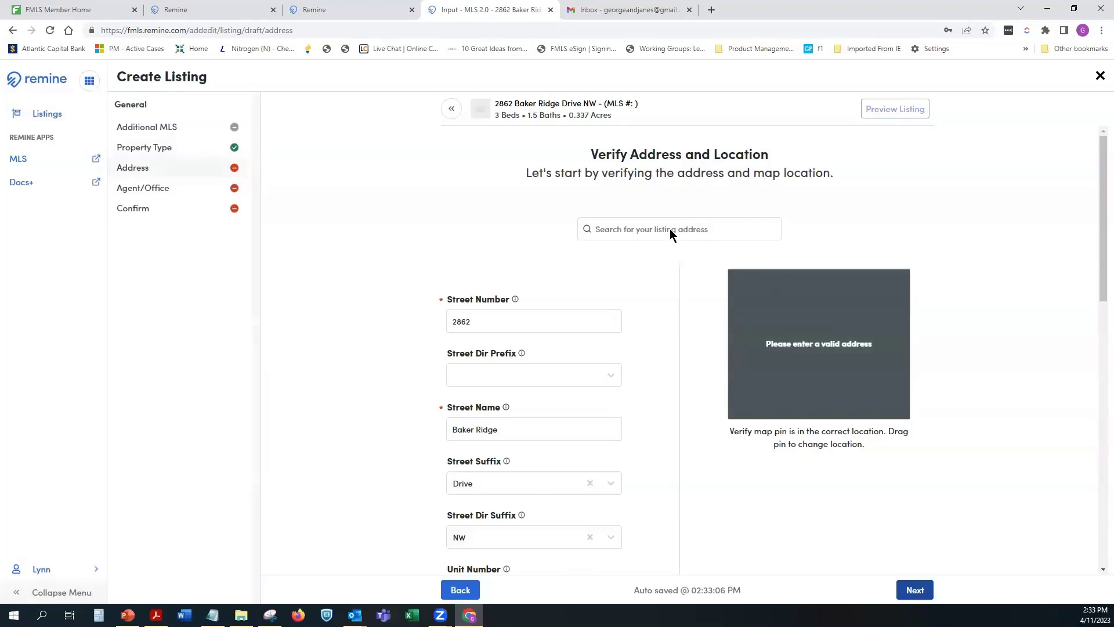
{"action": "left_click", "coordinate": [631, 230]}
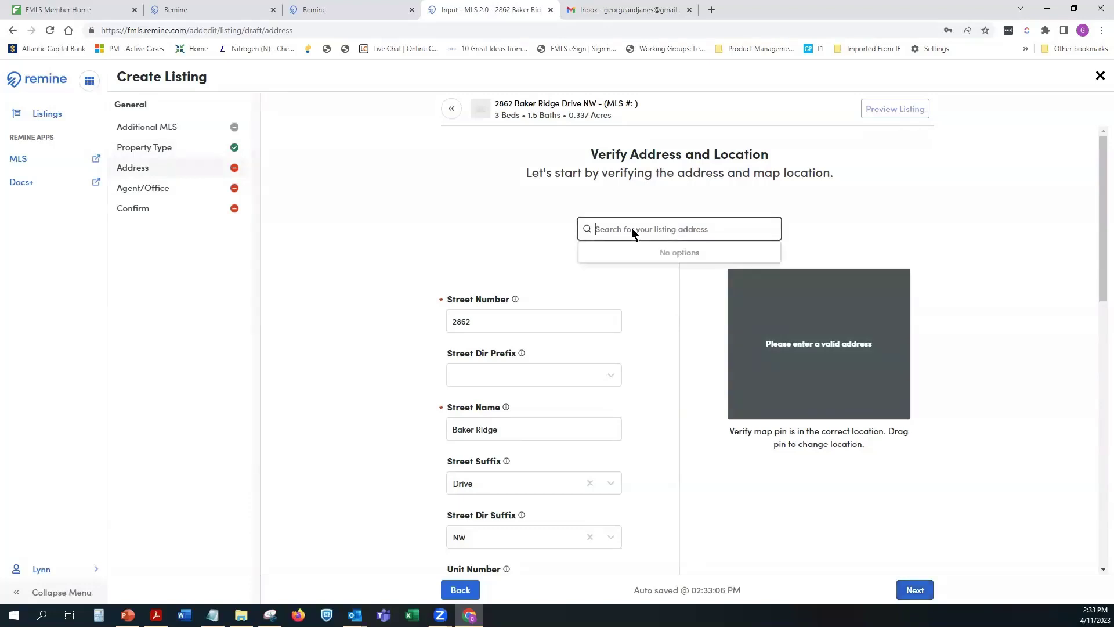
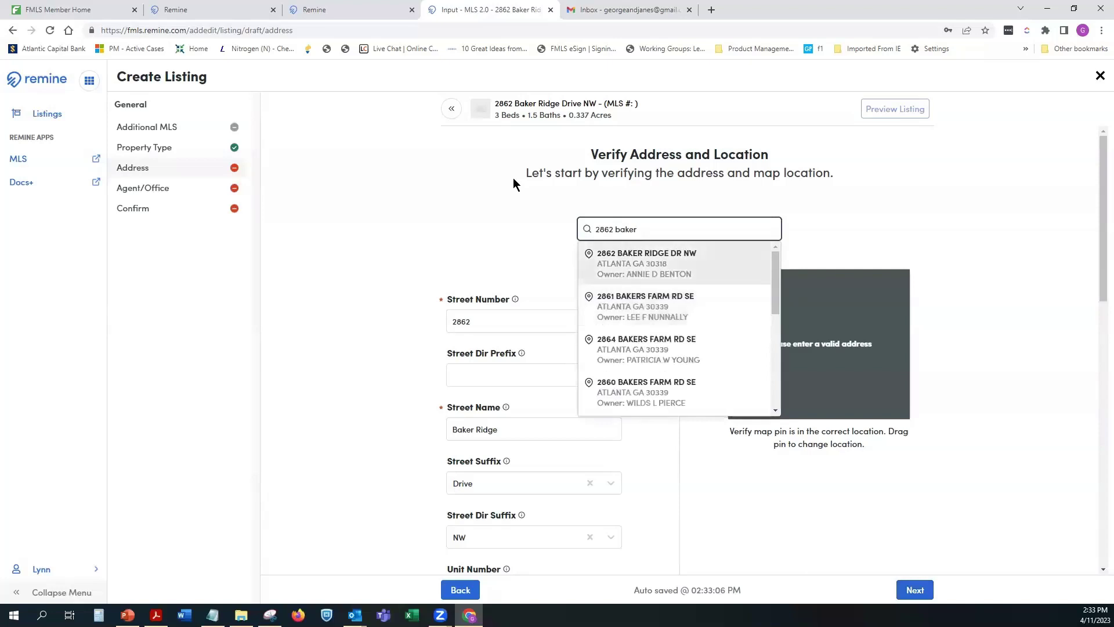
{"action": "left_click", "coordinate": [635, 253]}
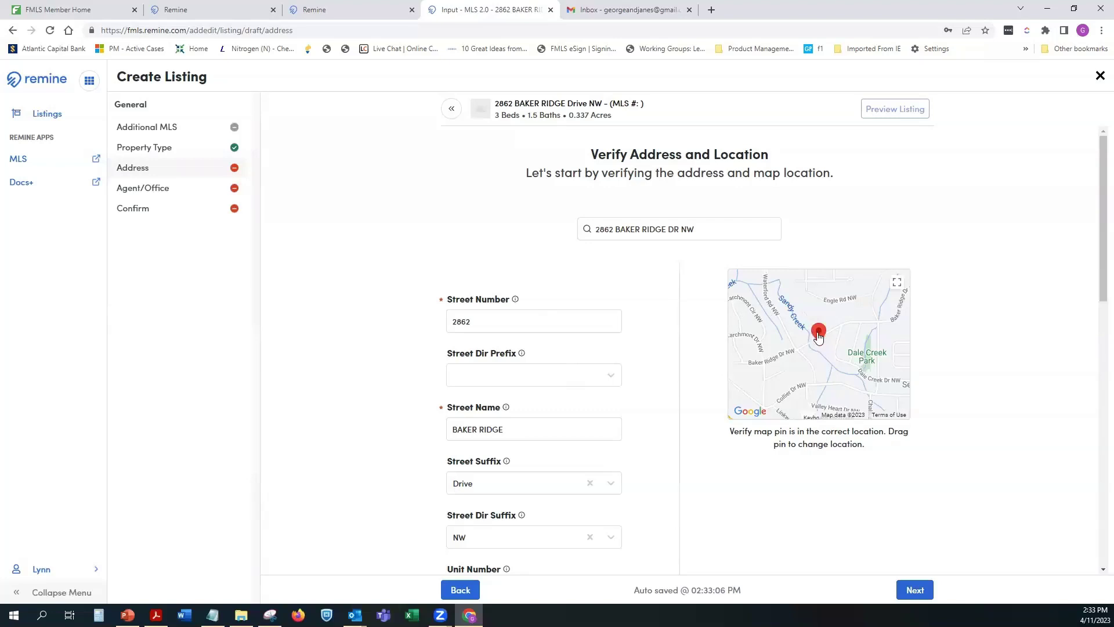
{"action": "left_click_drag", "start_coordinate": [819, 337], "coordinate": [815, 335]}
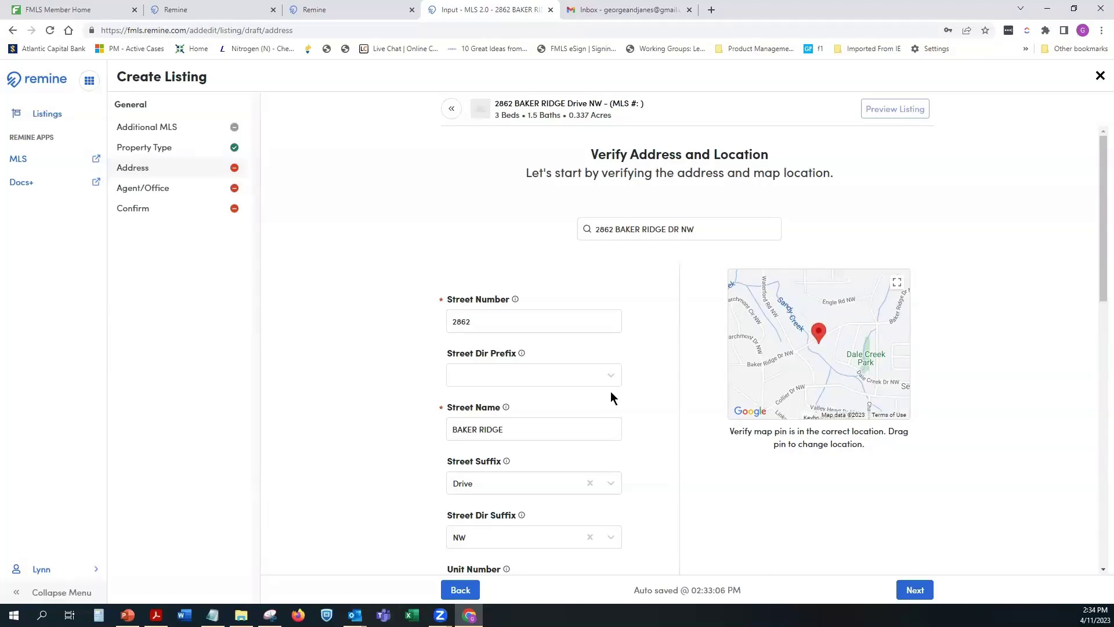
Step: Enter N/A as the Legal Description
{"action": "scroll", "coordinate": [619, 388], "scroll_direction": "down", "scroll_amount": 7}
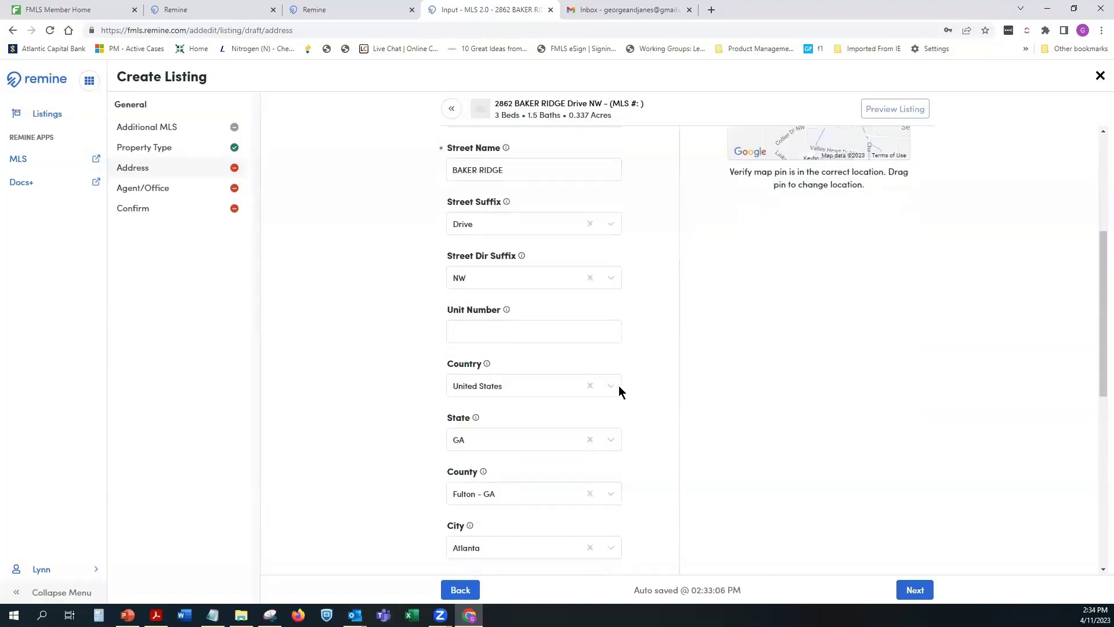
{"action": "scroll", "coordinate": [620, 387], "scroll_direction": "down", "scroll_amount": 5}
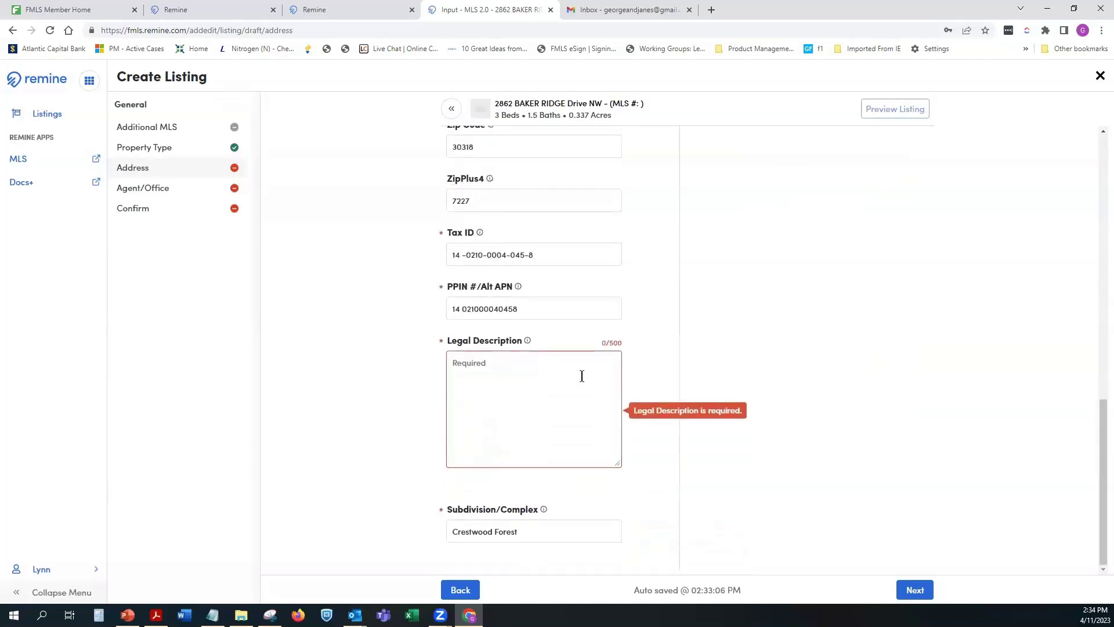
{"action": "left_click", "coordinate": [492, 370]}
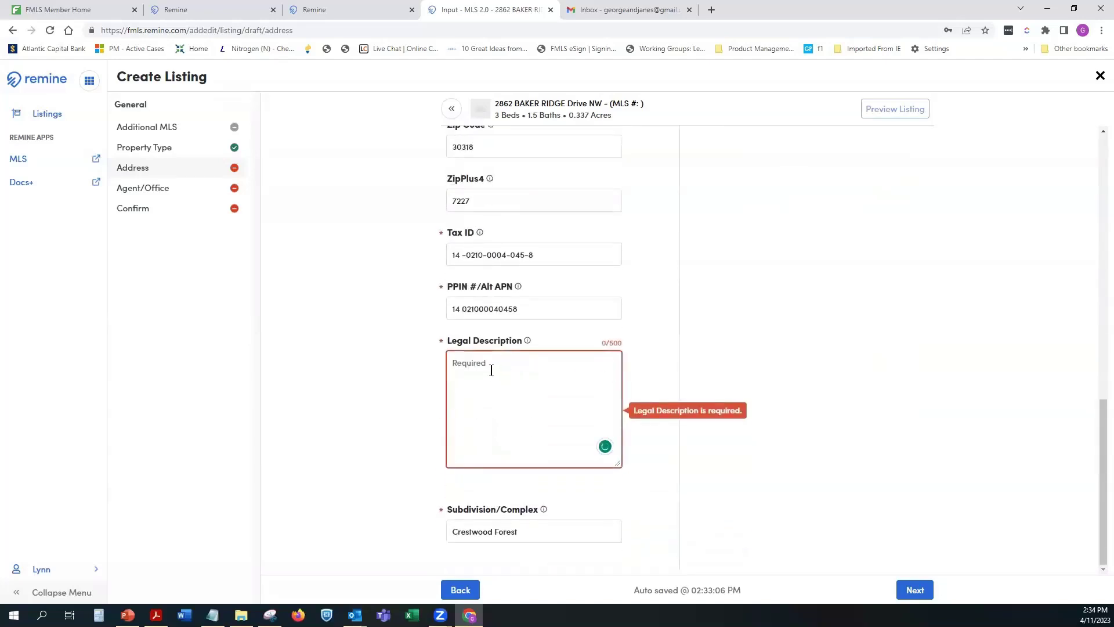
{"action": "type", "text": "N?A"}
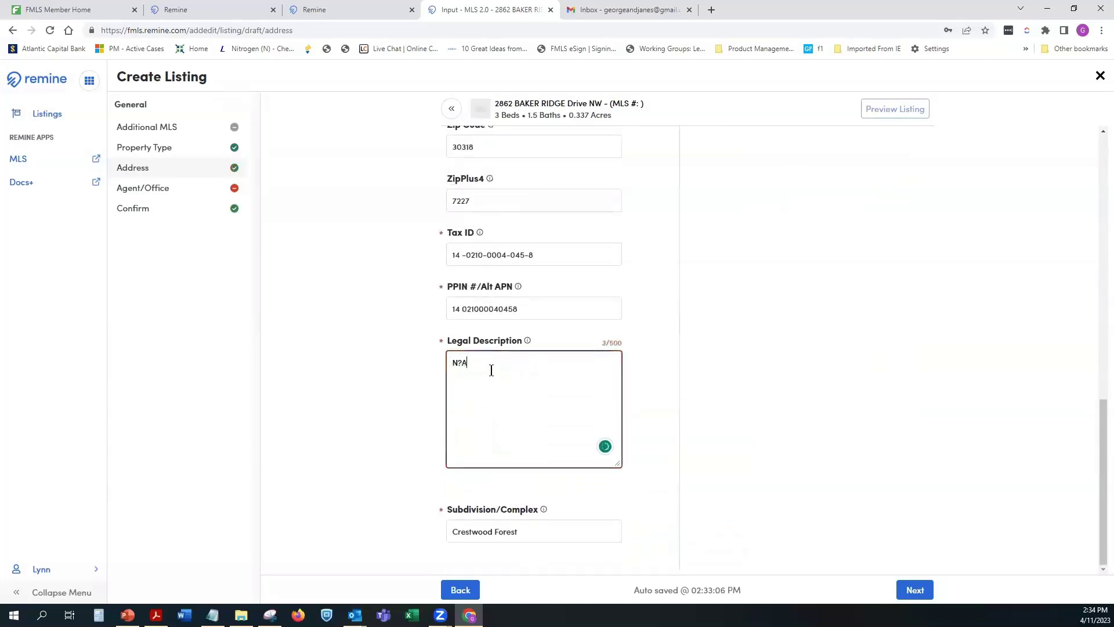
{"action": "key", "text": "BackSpace"}
{"action": "key", "text": "BackSpace"}
{"action": "type", "text": "/"}
Step: Set the listing contract date to 04/11/2023 and the expiration date to 06/30/2023
{"action": "left_click", "coordinate": [919, 590]}
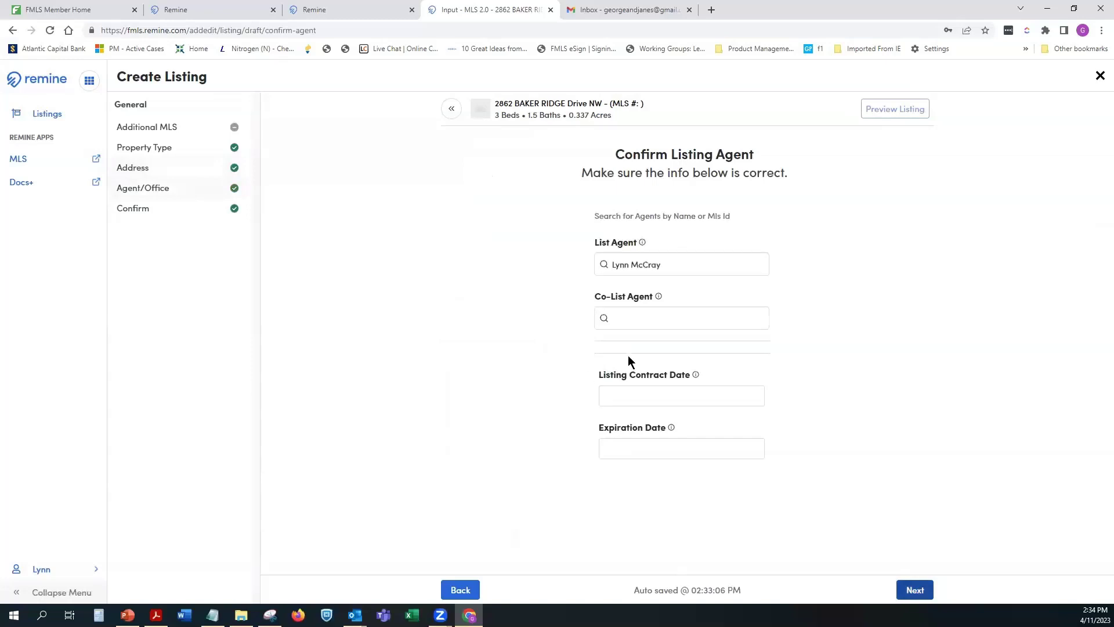
{"action": "left_click", "coordinate": [651, 393]}
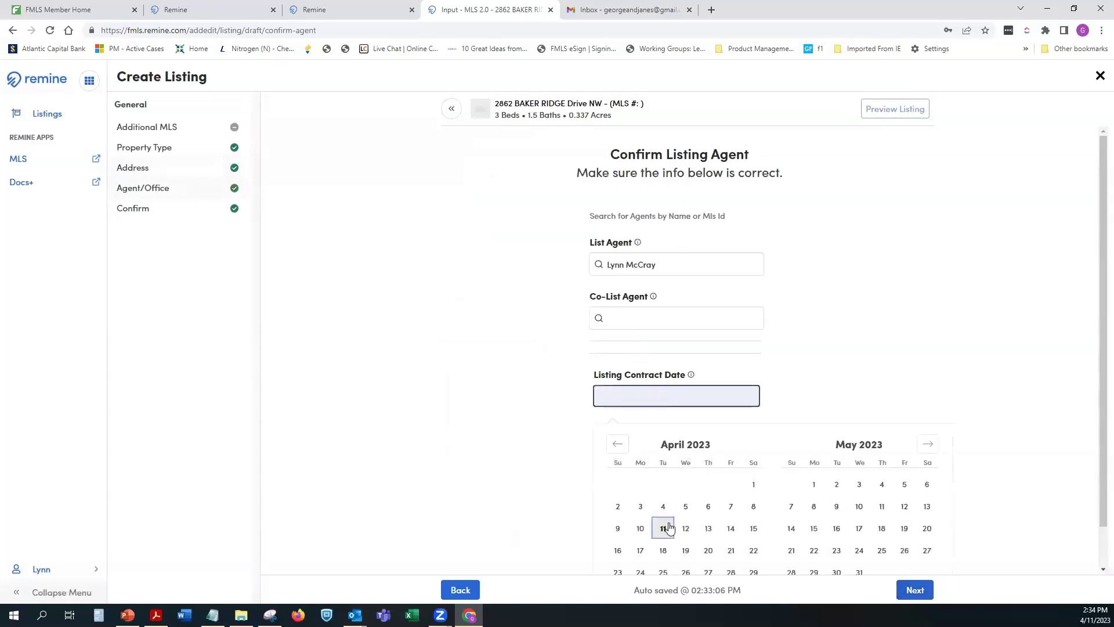
{"action": "left_click", "coordinate": [664, 524]}
{"action": "left_click", "coordinate": [663, 447]}
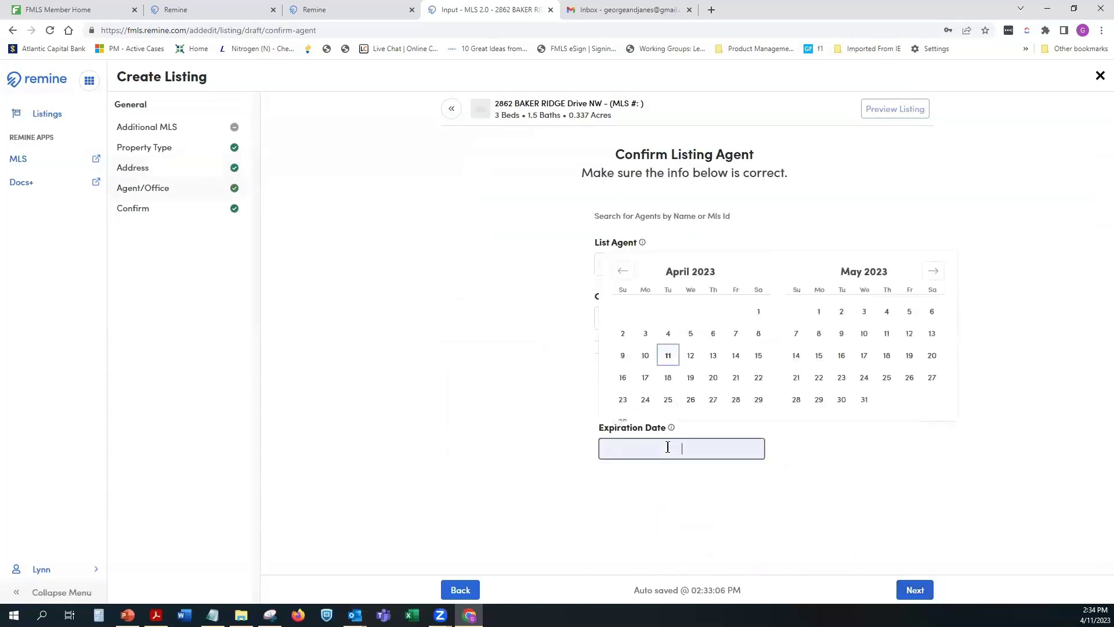
{"action": "left_click", "coordinate": [934, 247]}
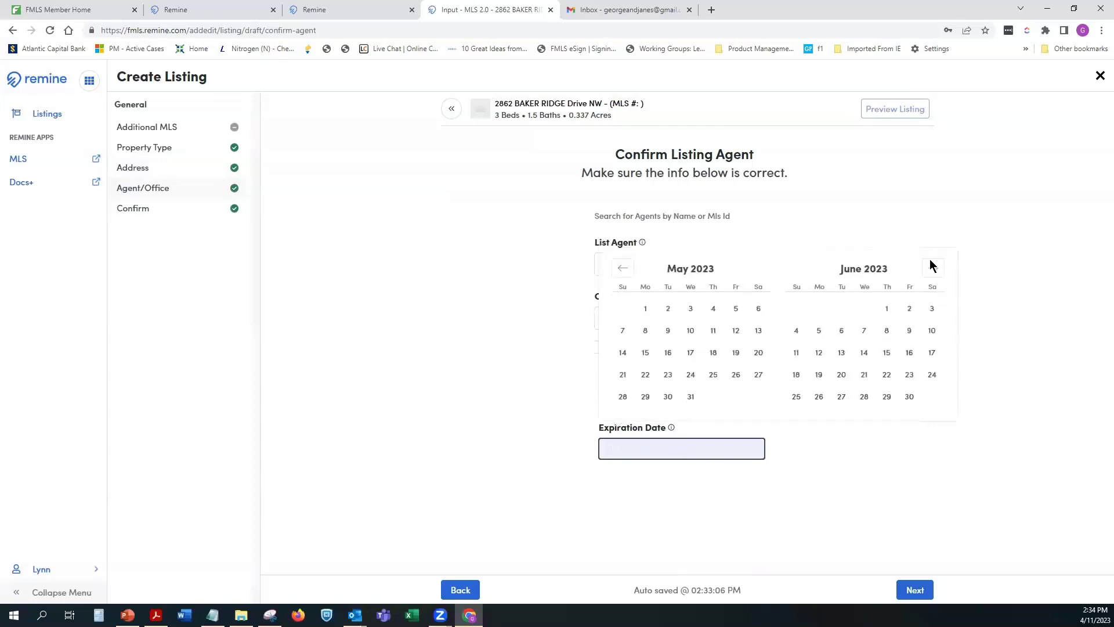
{"action": "left_click", "coordinate": [910, 397]}
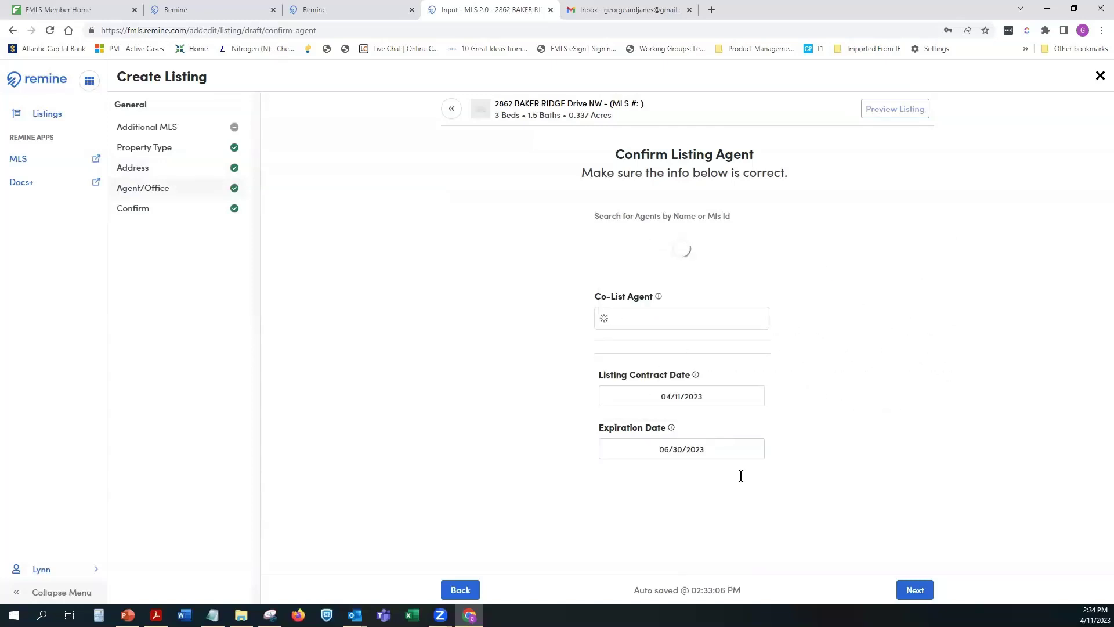
Step: Review the listing info and confirm it to create the listing
{"action": "left_click", "coordinate": [913, 590]}
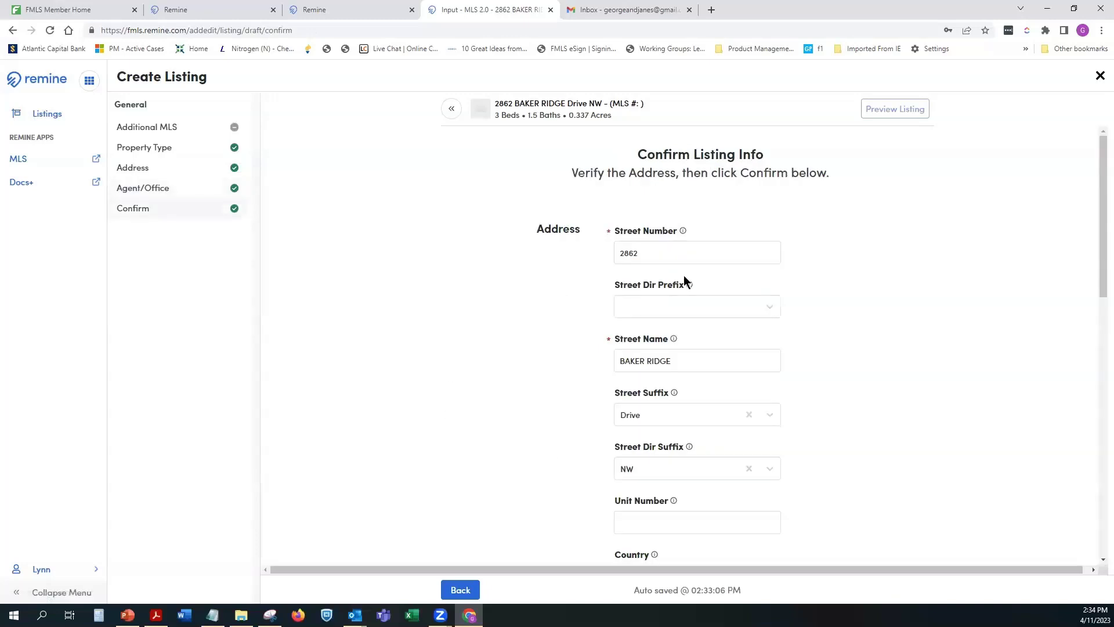
{"action": "scroll", "coordinate": [813, 425], "scroll_direction": "down", "scroll_amount": 3}
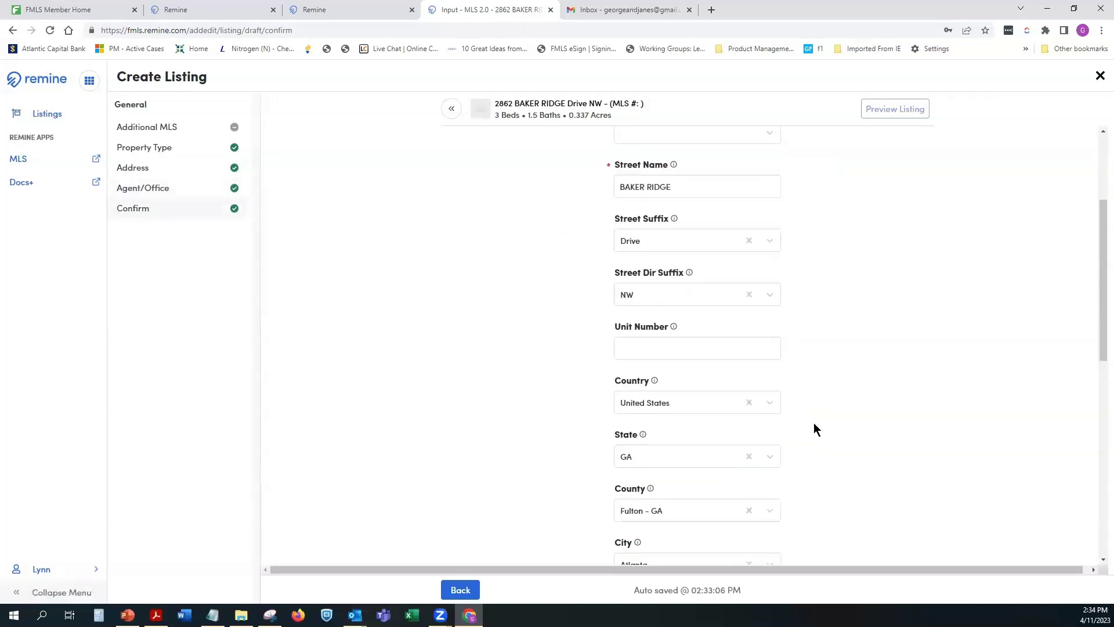
{"action": "scroll", "coordinate": [814, 423], "scroll_direction": "down", "scroll_amount": 3}
{"action": "scroll", "coordinate": [815, 419], "scroll_direction": "down", "scroll_amount": 1}
{"action": "scroll", "coordinate": [704, 443], "scroll_direction": "down", "scroll_amount": 5}
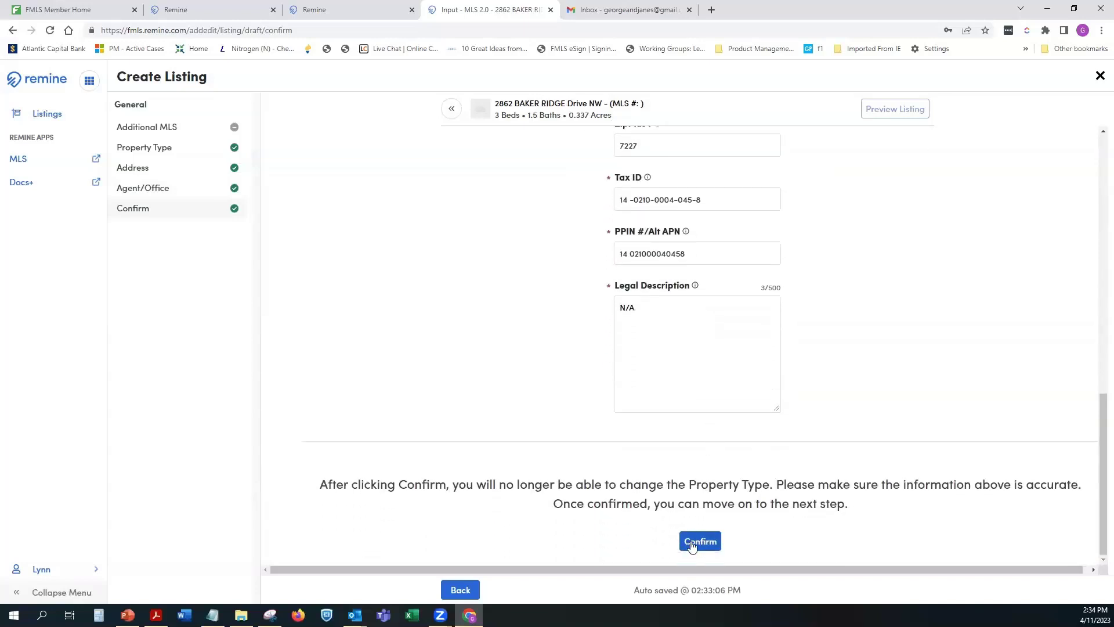
{"action": "left_click", "coordinate": [690, 545]}
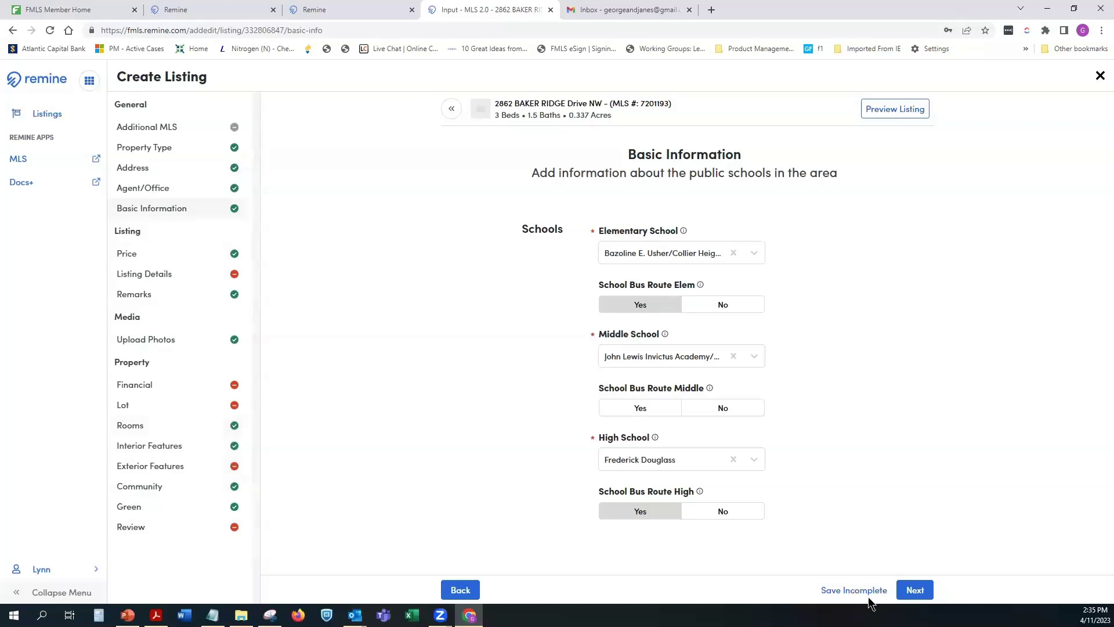
Step: Save progress, enter a list price of 425000, and continue to Listing Details
{"action": "left_click", "coordinate": [848, 592]}
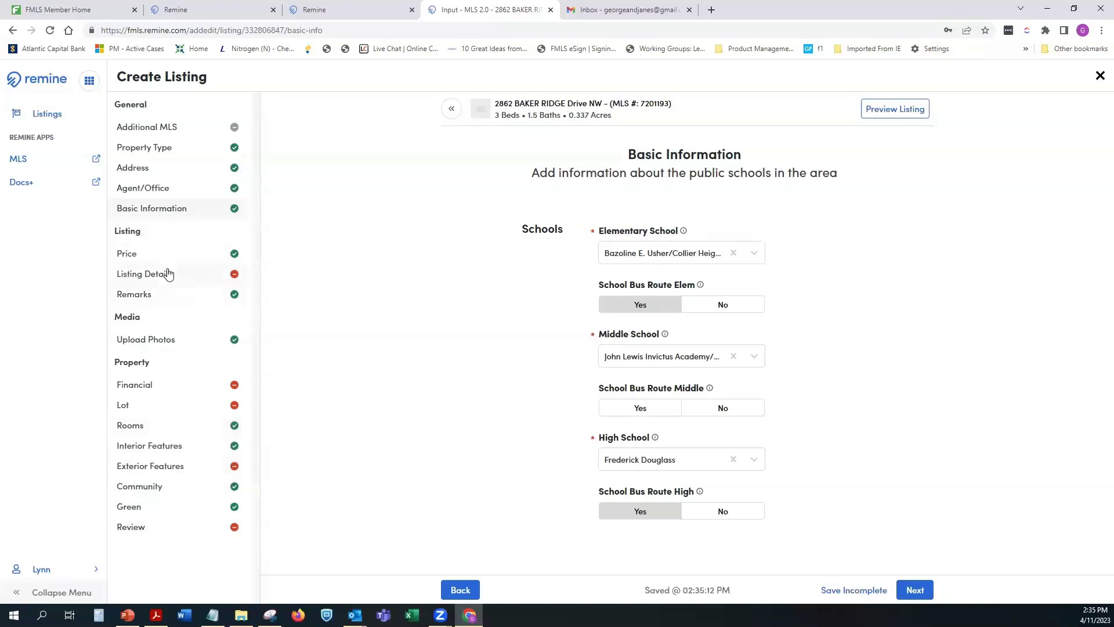
{"action": "left_click", "coordinate": [915, 589]}
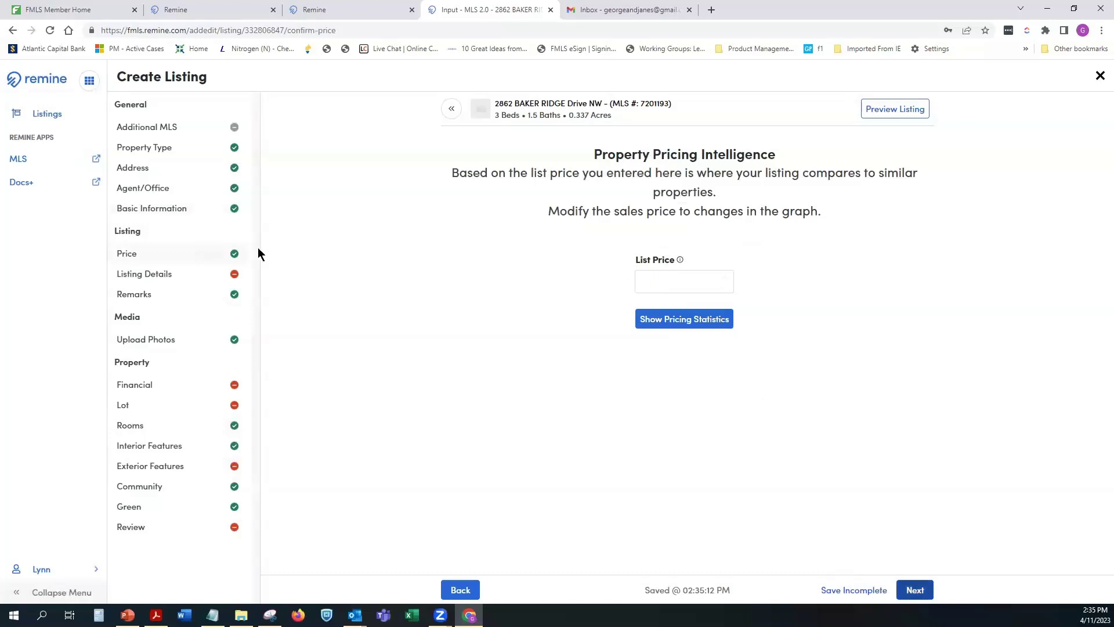
{"action": "left_click", "coordinate": [670, 282]}
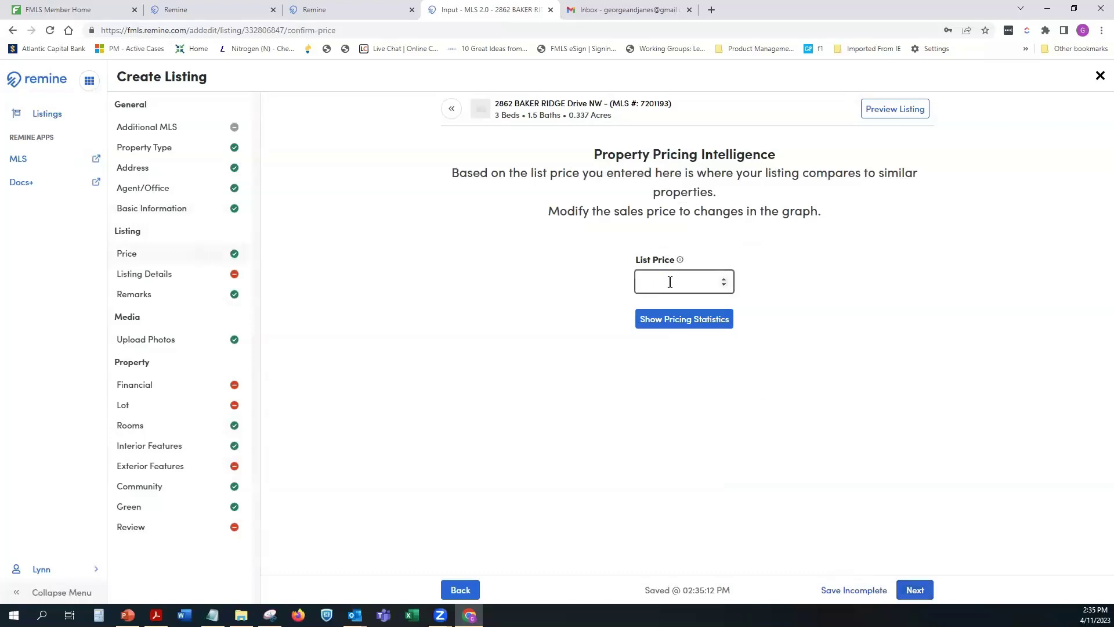
{"action": "type", "text": "425000"}
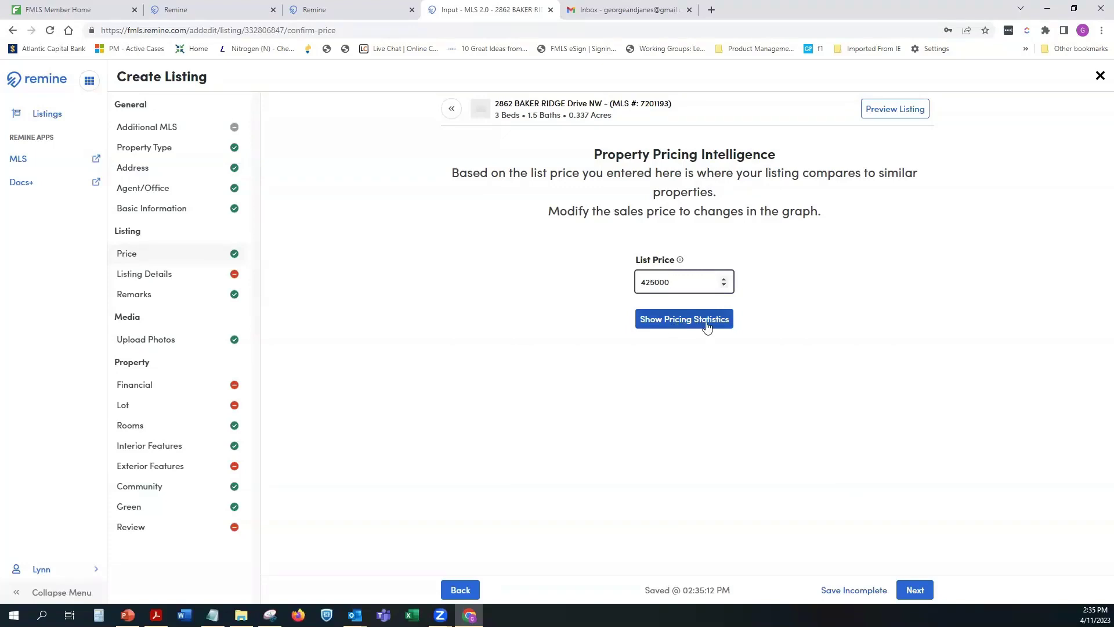
{"action": "left_click", "coordinate": [915, 590]}
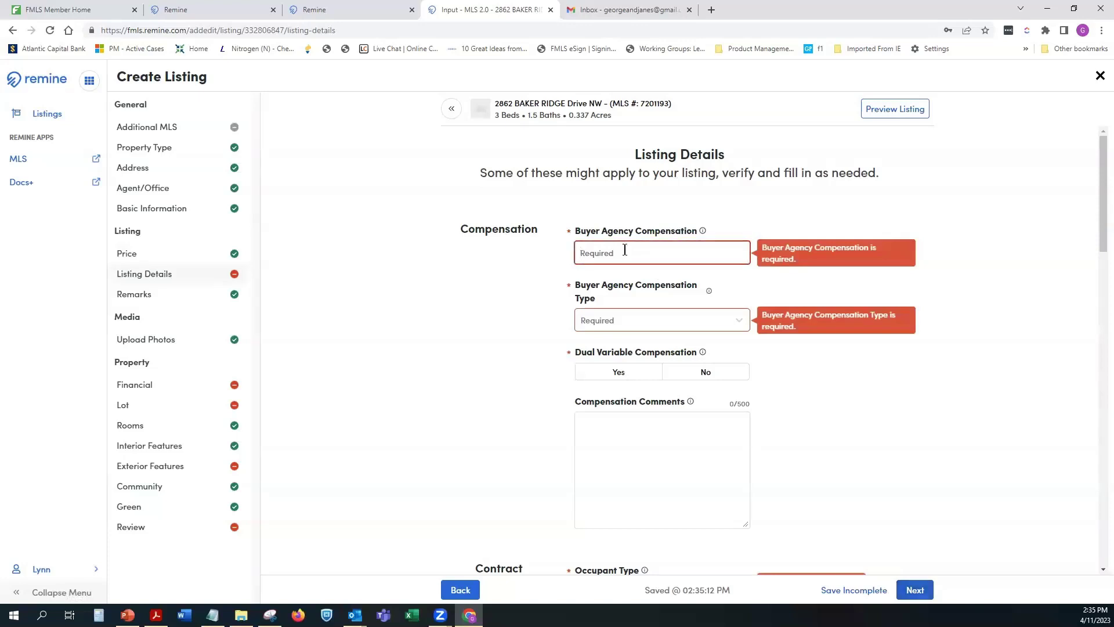
Step: Set buyer agency compensation to 4.5% with dual variable compensation No
{"action": "type", "text": "4.5"}
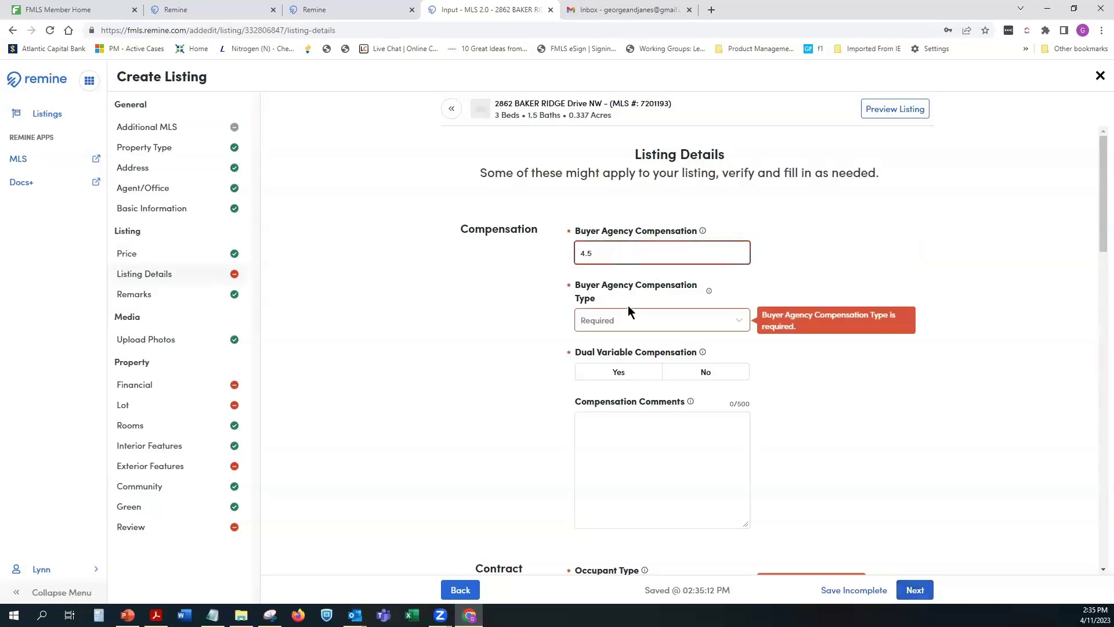
{"action": "left_click", "coordinate": [631, 318]}
{"action": "left_click", "coordinate": [614, 368]}
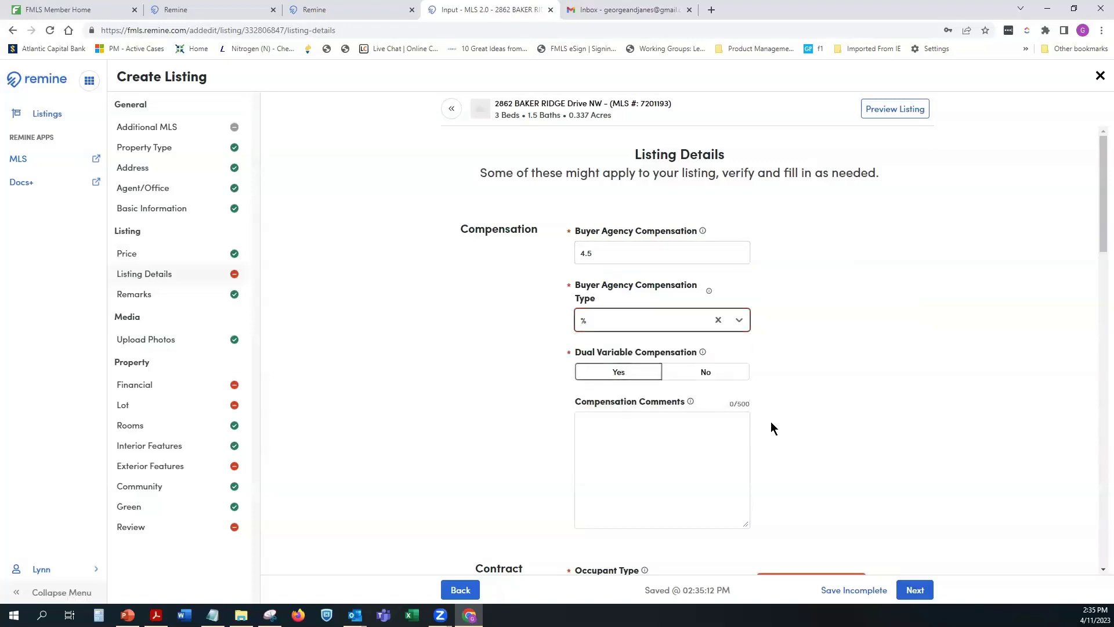
{"action": "left_click", "coordinate": [704, 372]}
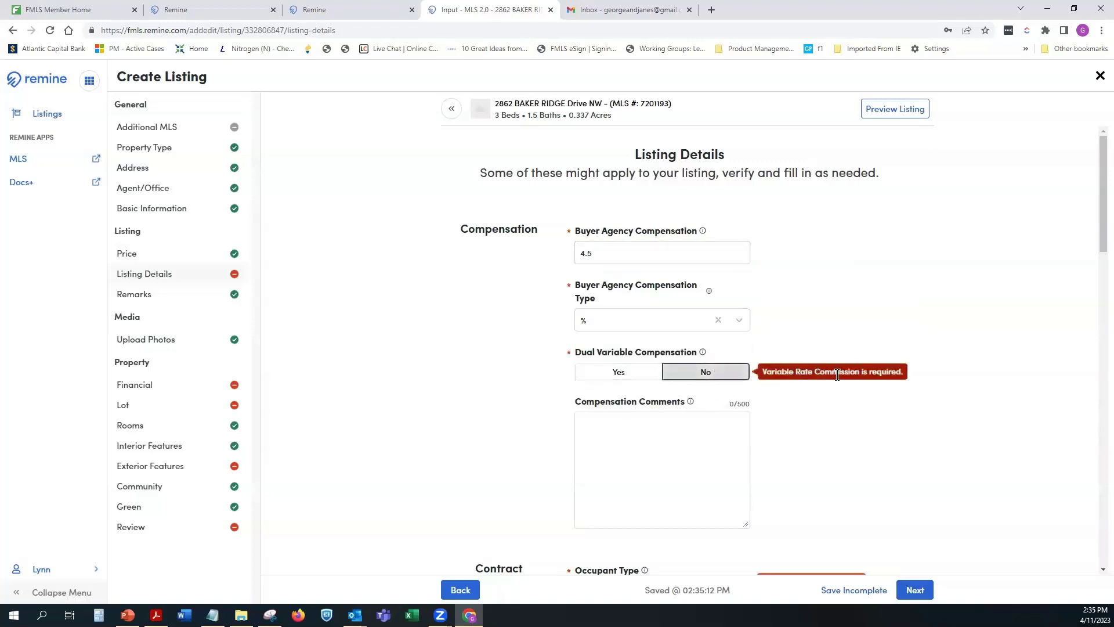
Step: Set occupant type to Vacant, and special listing conditions and special circumstances to None
{"action": "scroll", "coordinate": [841, 489], "scroll_direction": "down", "scroll_amount": 3}
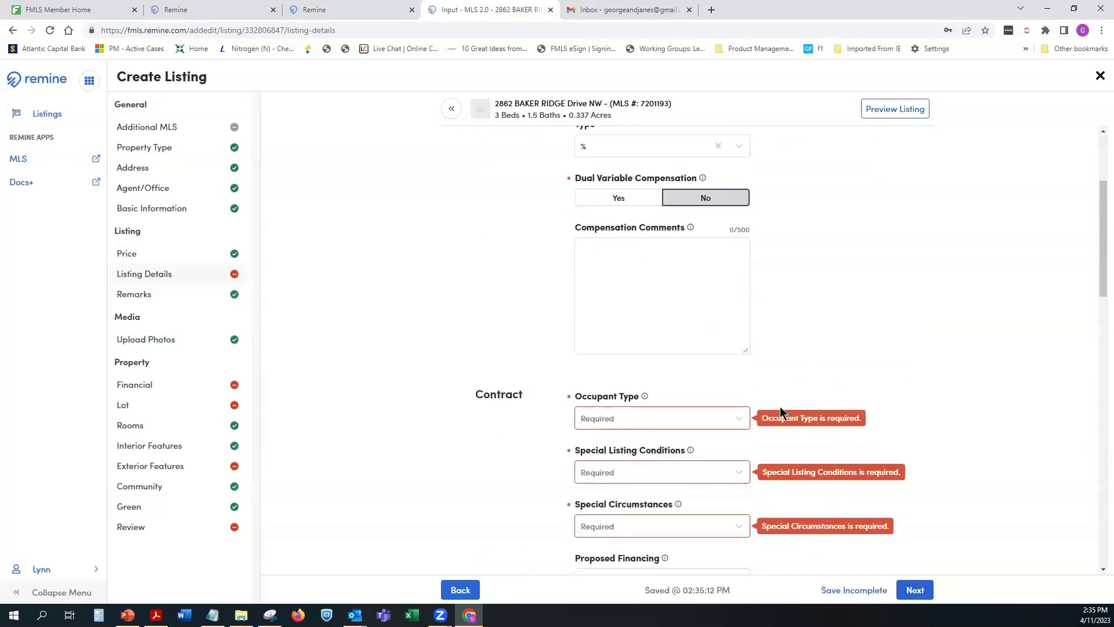
{"action": "left_click", "coordinate": [656, 418]}
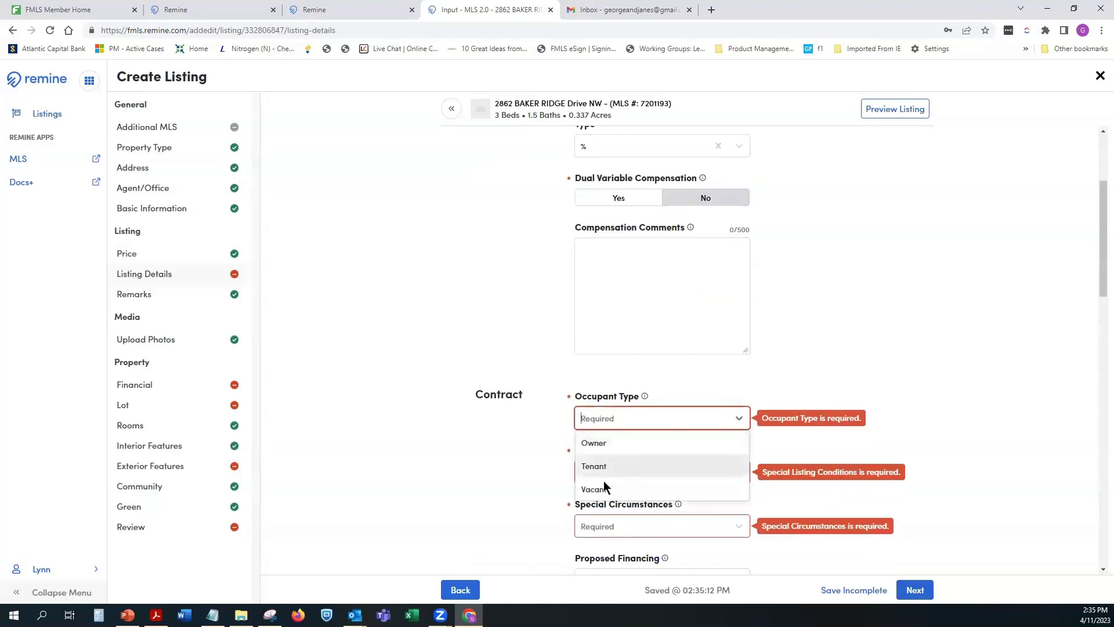
{"action": "left_click", "coordinate": [603, 488]}
{"action": "left_click", "coordinate": [617, 471]}
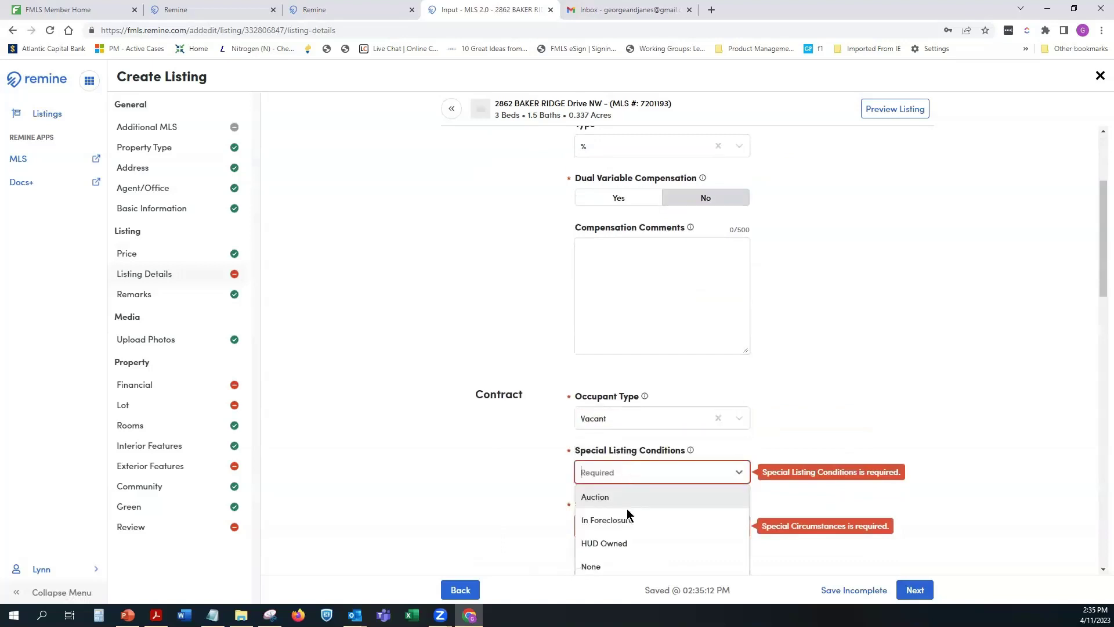
{"action": "left_click", "coordinate": [604, 545]}
{"action": "scroll", "coordinate": [806, 406], "scroll_direction": "down", "scroll_amount": 3}
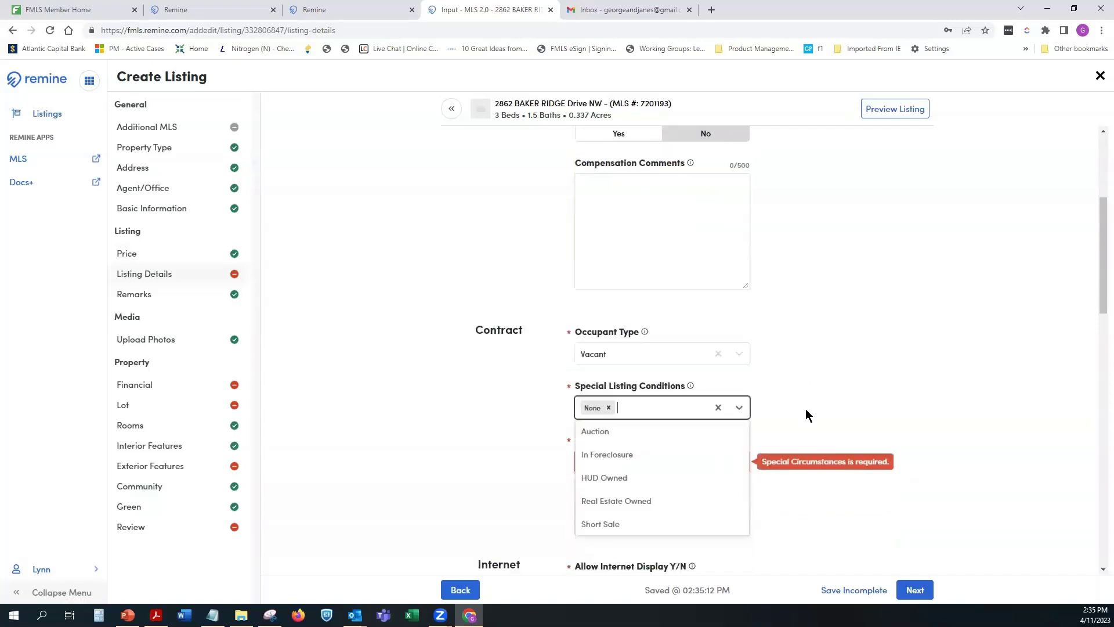
{"action": "left_click", "coordinate": [810, 430]}
{"action": "left_click", "coordinate": [620, 350]}
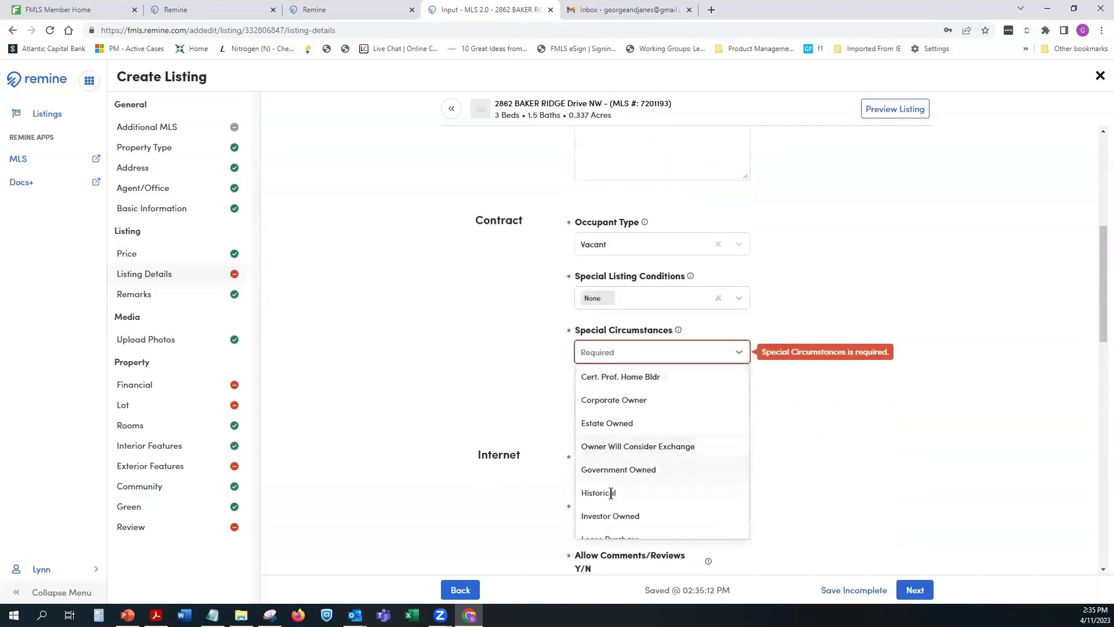
{"action": "scroll", "coordinate": [620, 485], "scroll_direction": "down", "scroll_amount": 2}
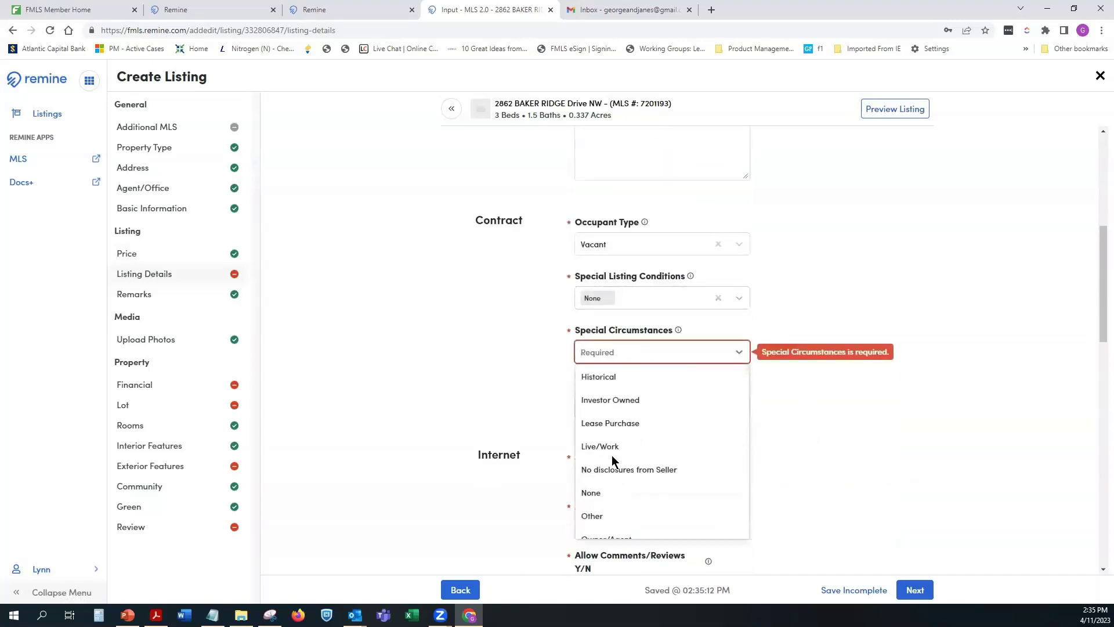
{"action": "left_click", "coordinate": [593, 492]}
{"action": "scroll", "coordinate": [858, 412], "scroll_direction": "down", "scroll_amount": 3}
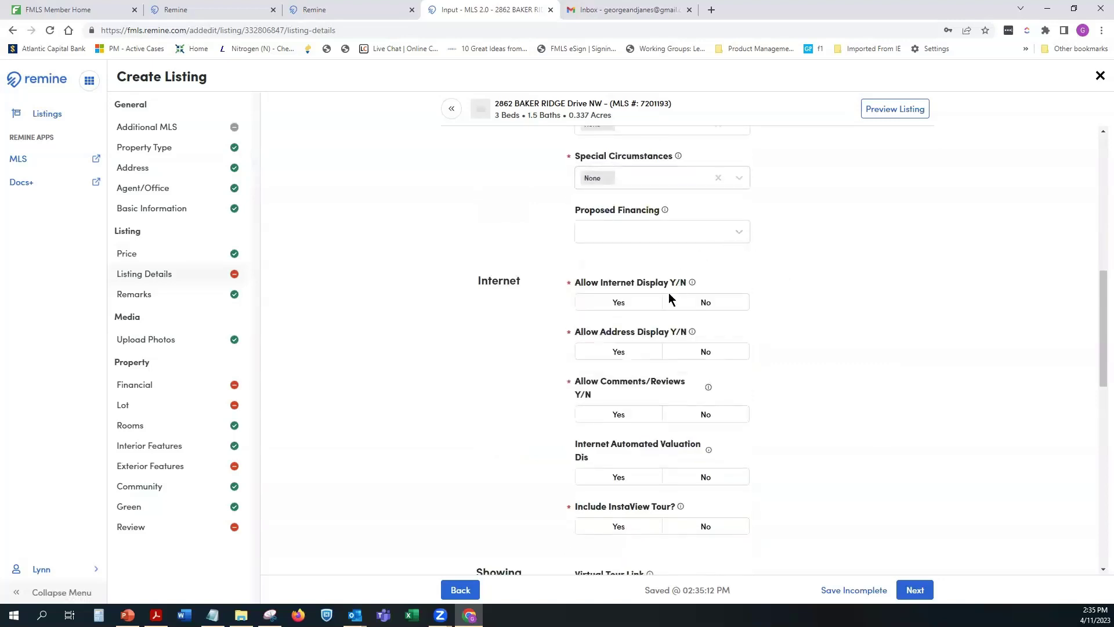
Step: Answer Yes to internet display, address display, comments, automated valuation and InstaView tour
{"action": "left_click", "coordinate": [620, 302]}
{"action": "left_click", "coordinate": [618, 352]}
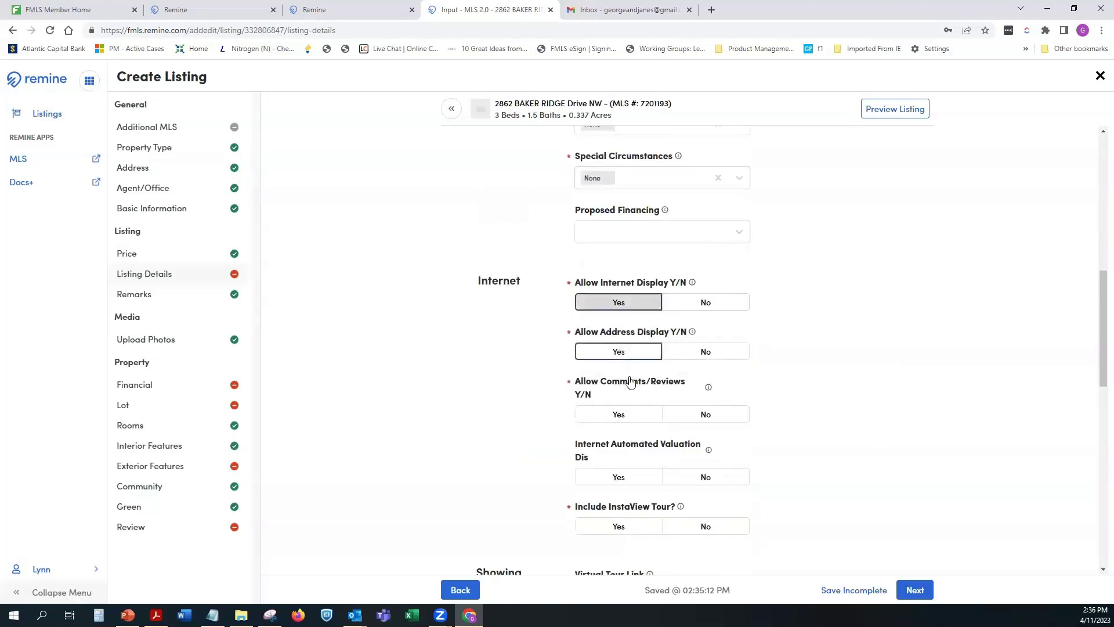
{"action": "left_click", "coordinate": [620, 415]}
{"action": "left_click", "coordinate": [626, 471]}
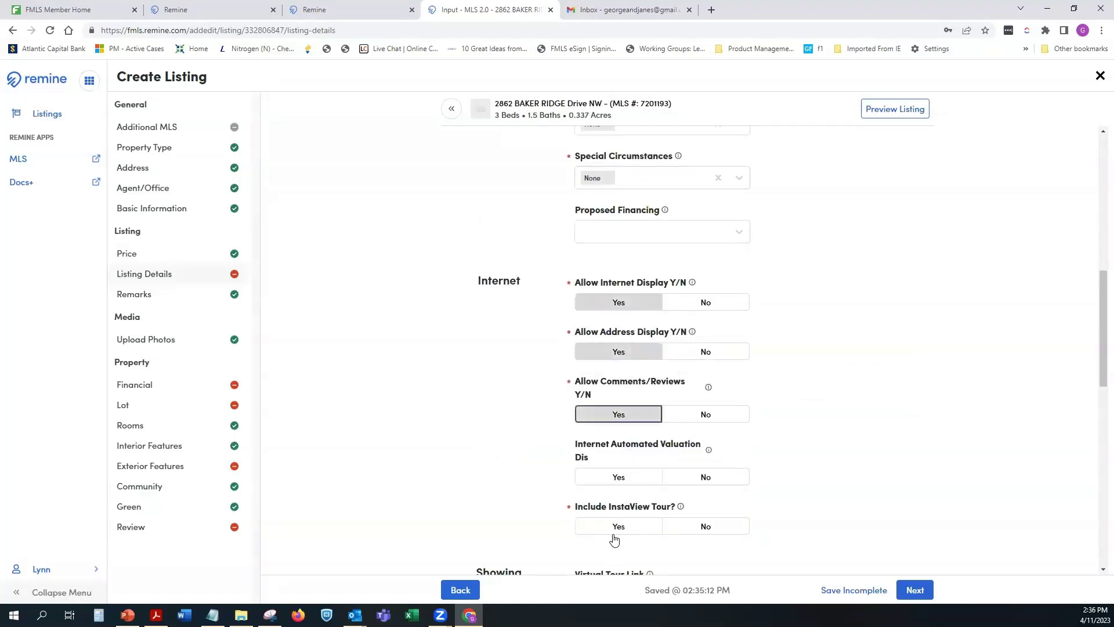
{"action": "left_click", "coordinate": [629, 529]}
Step: Add Anytime Access and Showing Service to the show instructions
{"action": "scroll", "coordinate": [946, 414], "scroll_direction": "down", "scroll_amount": 3}
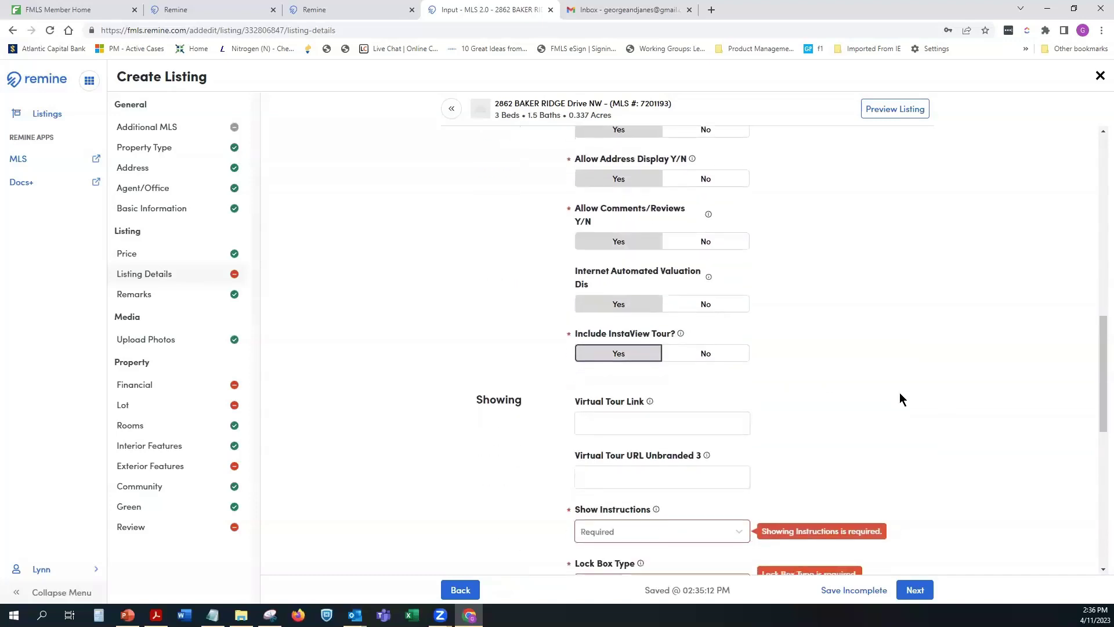
{"action": "scroll", "coordinate": [713, 325], "scroll_direction": "down", "scroll_amount": 2}
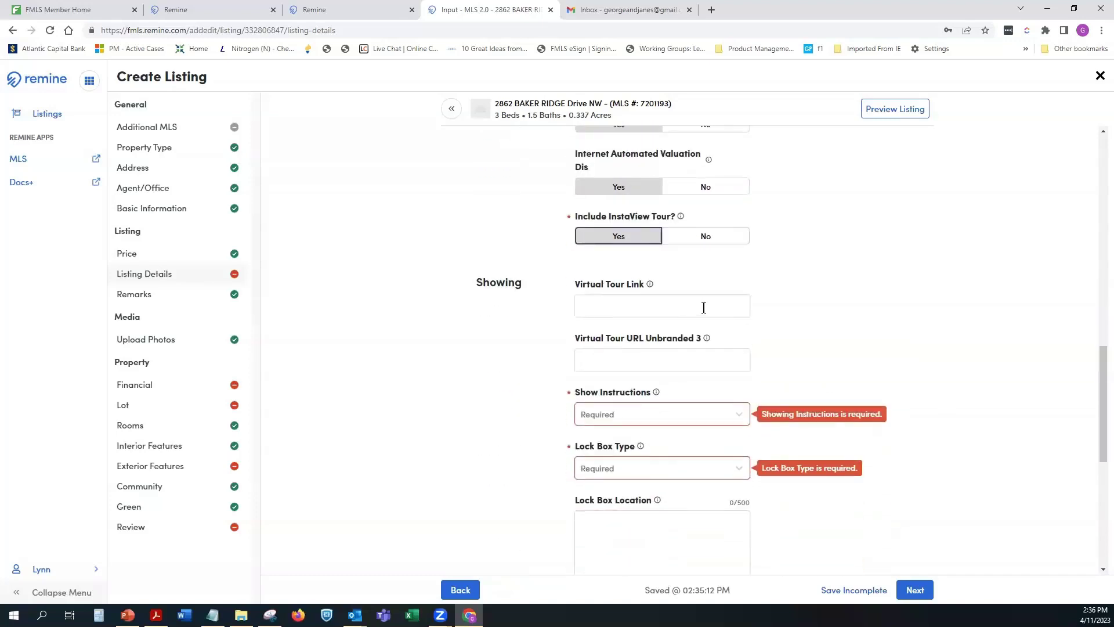
{"action": "left_click", "coordinate": [651, 413]}
{"action": "left_click", "coordinate": [644, 439]}
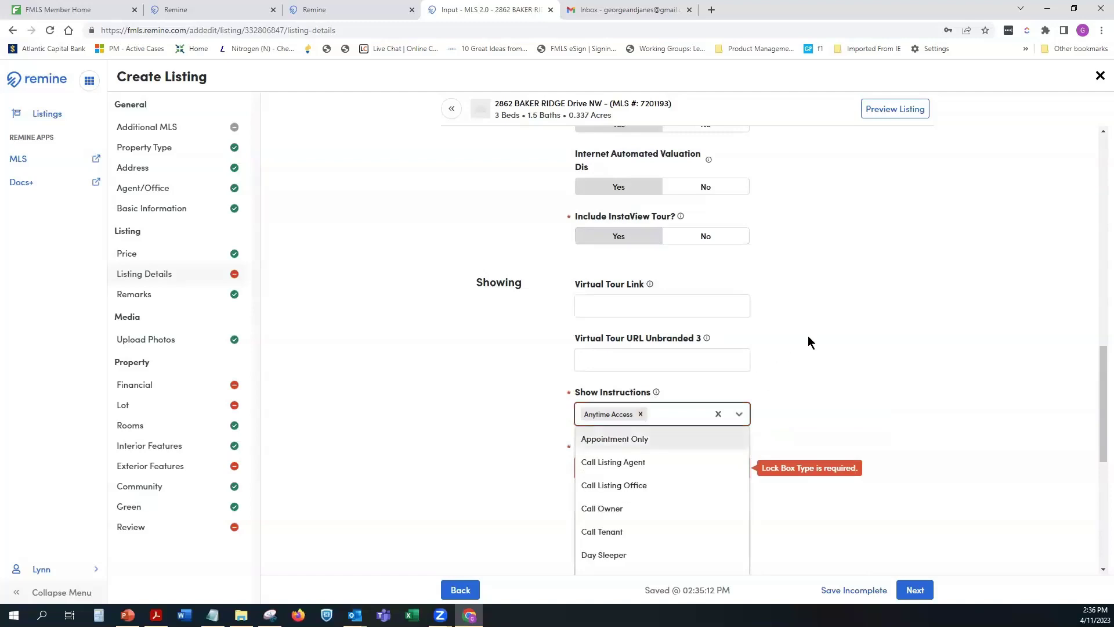
{"action": "scroll", "coordinate": [667, 407], "scroll_direction": "down", "scroll_amount": 3}
{"action": "scroll", "coordinate": [691, 337], "scroll_direction": "down", "scroll_amount": 3}
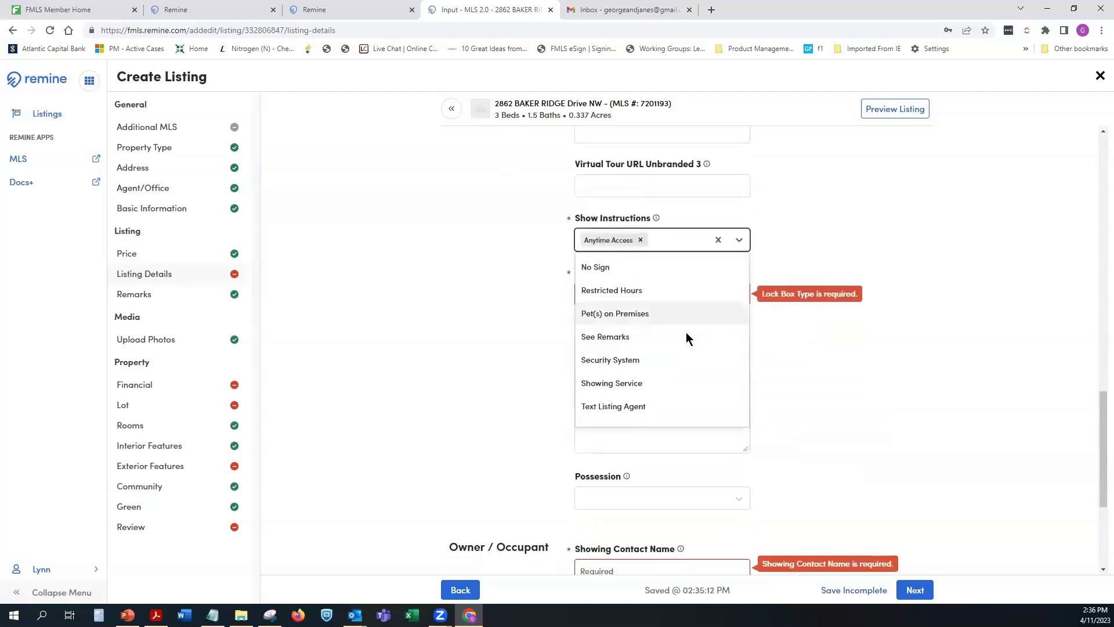
{"action": "scroll", "coordinate": [686, 332], "scroll_direction": "down", "scroll_amount": 1}
{"action": "left_click", "coordinate": [615, 378]}
{"action": "scroll", "coordinate": [696, 325], "scroll_direction": "up", "scroll_amount": 3}
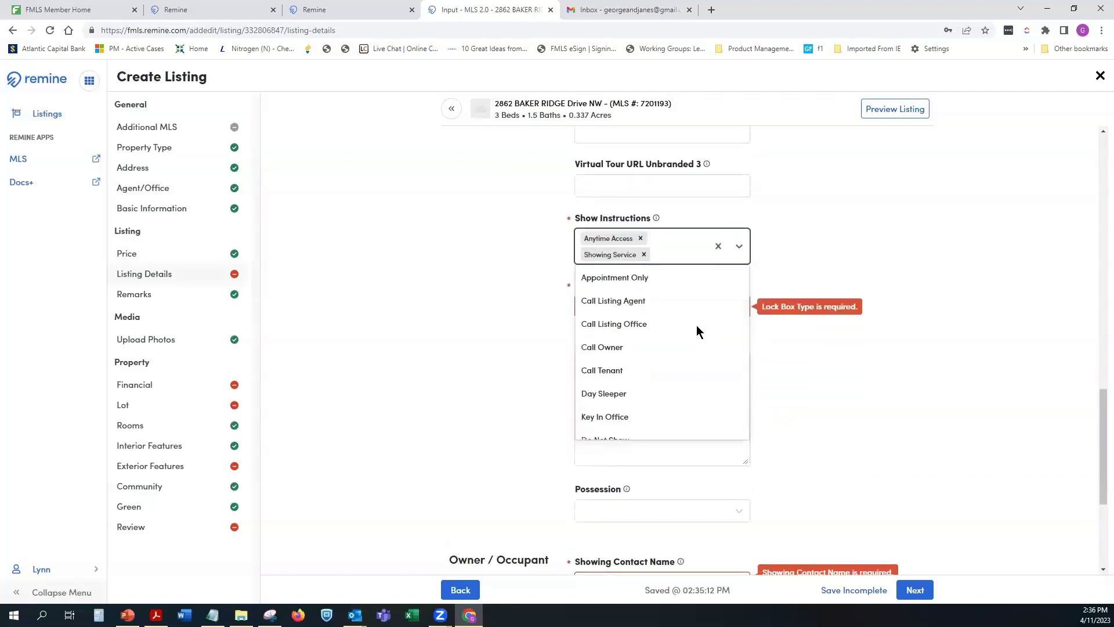
{"action": "scroll", "coordinate": [697, 325], "scroll_direction": "up", "scroll_amount": 1}
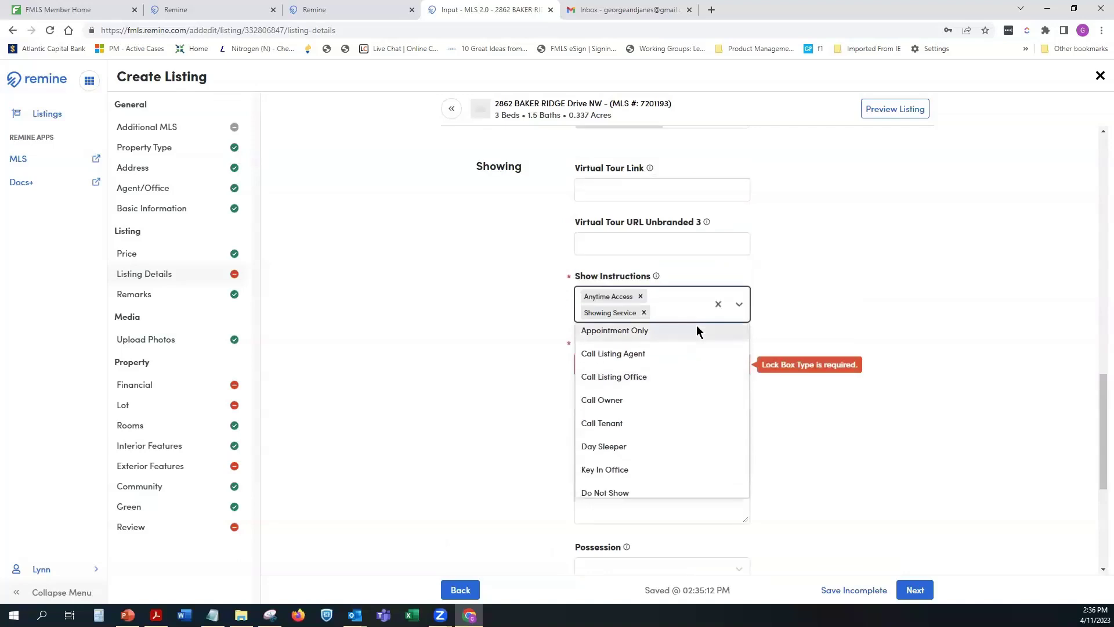
{"action": "scroll", "coordinate": [691, 329], "scroll_direction": "down", "scroll_amount": 2}
{"action": "scroll", "coordinate": [691, 329], "scroll_direction": "up", "scroll_amount": 2}
{"action": "scroll", "coordinate": [921, 387], "scroll_direction": "down", "scroll_amount": 6}
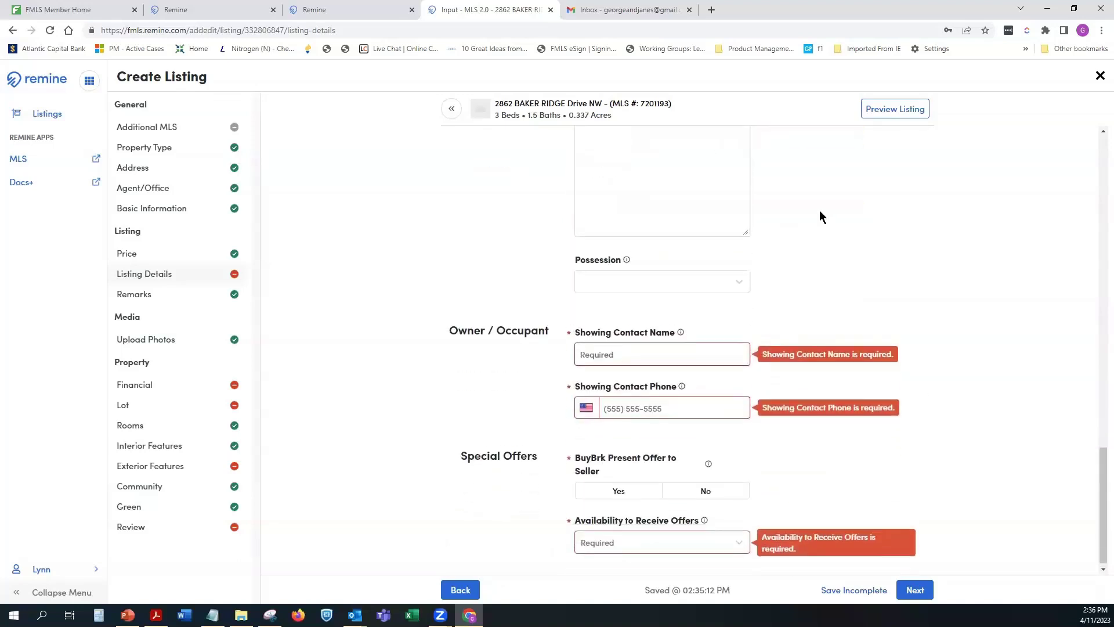
{"action": "scroll", "coordinate": [819, 217], "scroll_direction": "up", "scroll_amount": 1}
{"action": "scroll", "coordinate": [765, 191], "scroll_direction": "up", "scroll_amount": 1}
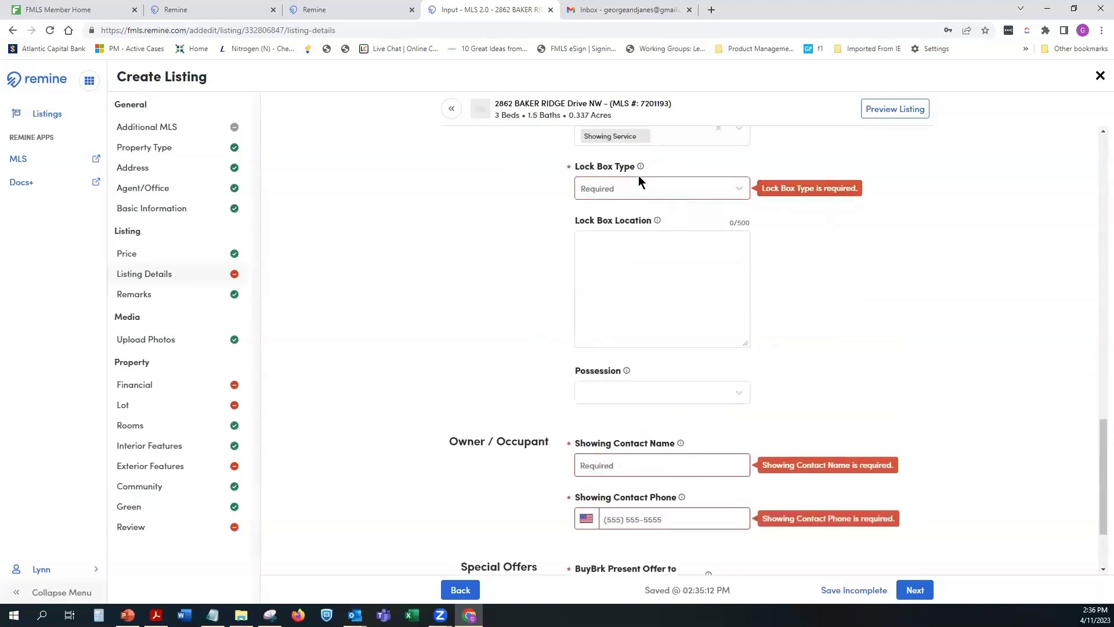
Step: Set the lock box type to Supra and enter the showing contact's name and phone
{"action": "left_click", "coordinate": [641, 186]}
{"action": "left_click", "coordinate": [640, 305]}
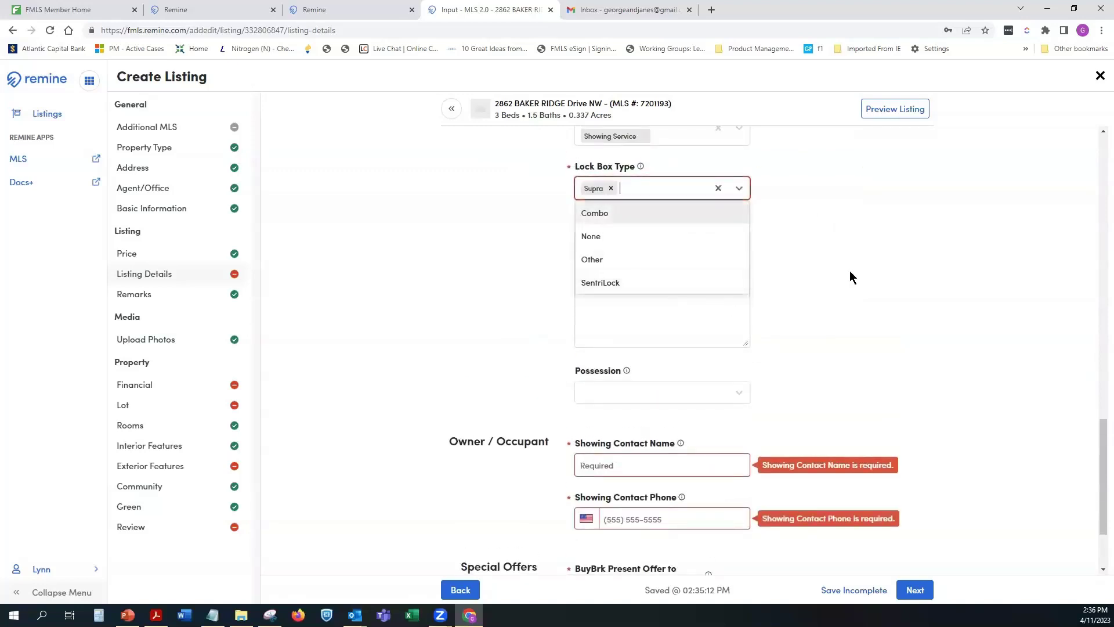
{"action": "left_click", "coordinate": [831, 258]}
{"action": "scroll", "coordinate": [795, 383], "scroll_direction": "down", "scroll_amount": 2}
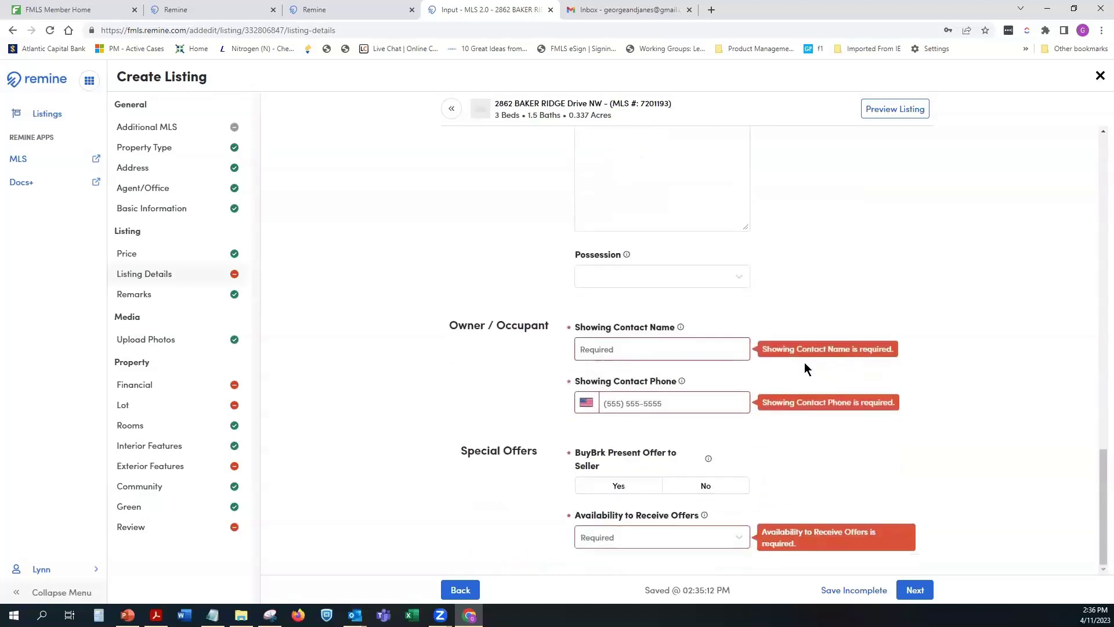
{"action": "left_click", "coordinate": [682, 350]}
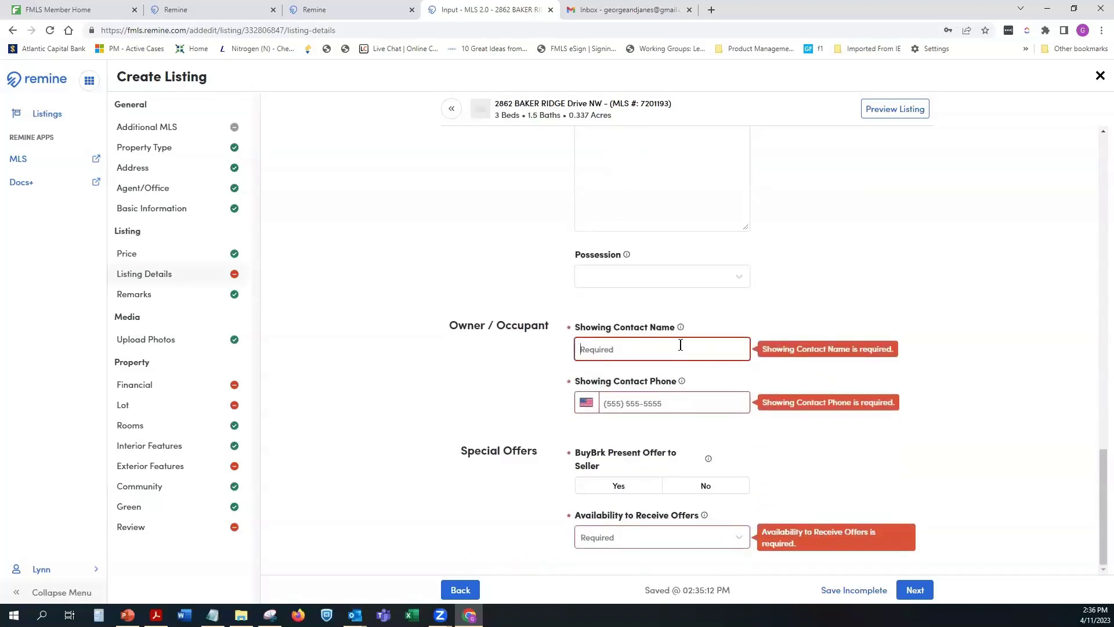
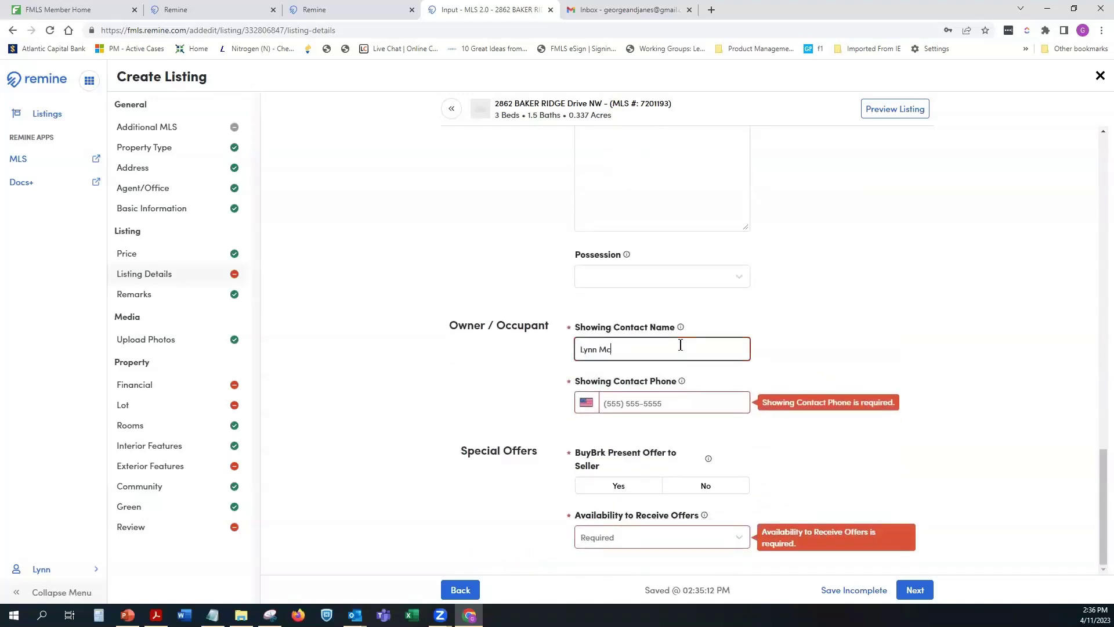
{"action": "key", "text": "Tab"}
{"action": "key", "text": "Tab"}
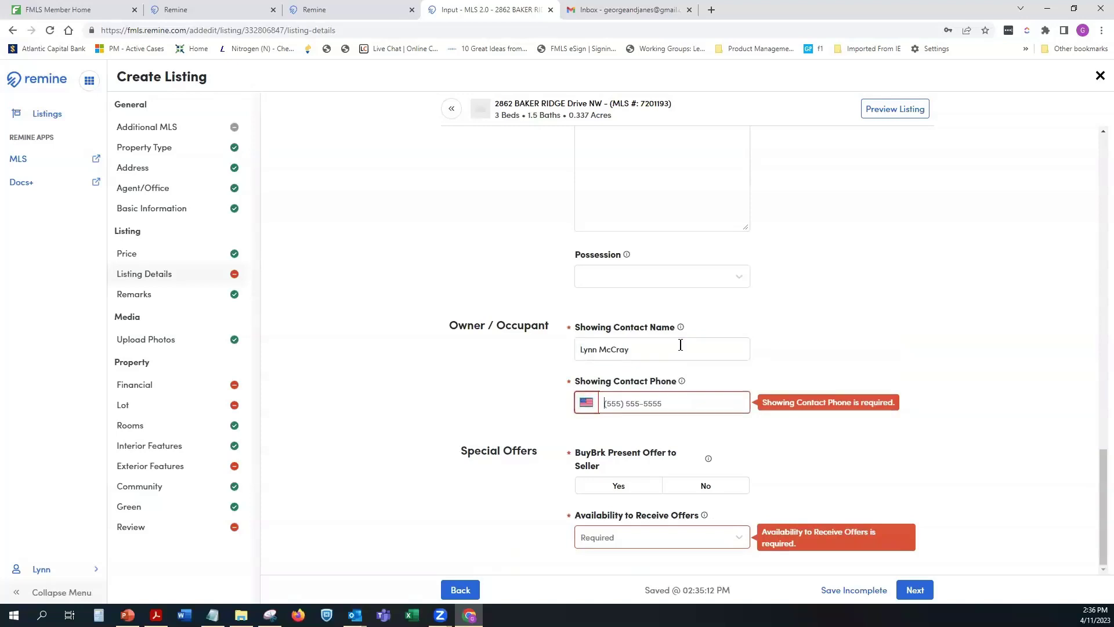
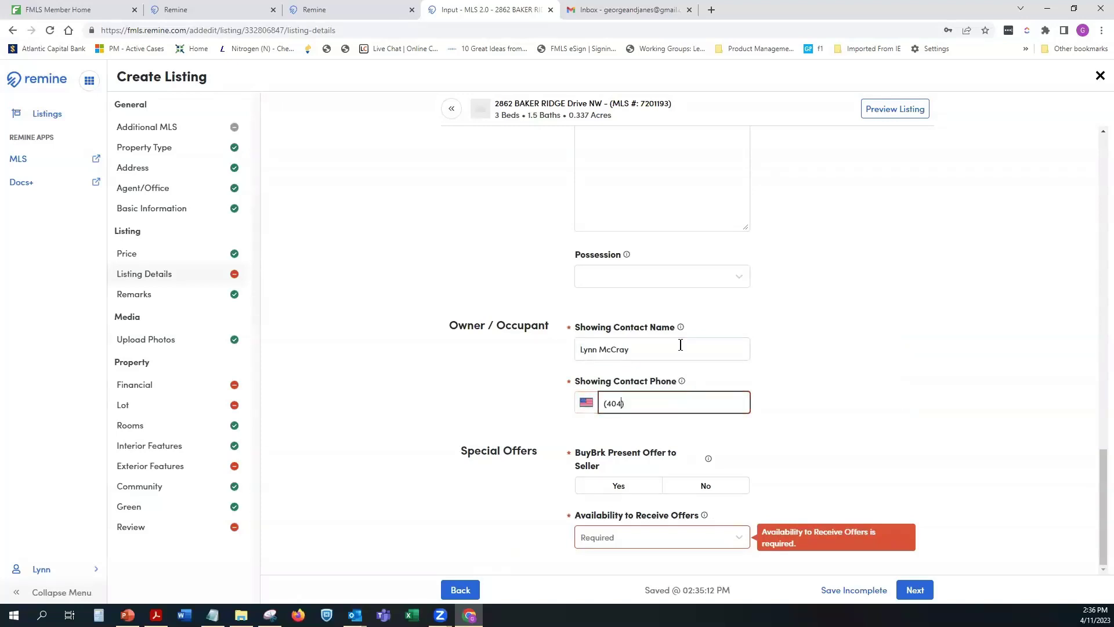
Step: Set BuyBrk present offer to No and offer availability to No conditions
{"action": "left_click", "coordinate": [705, 488]}
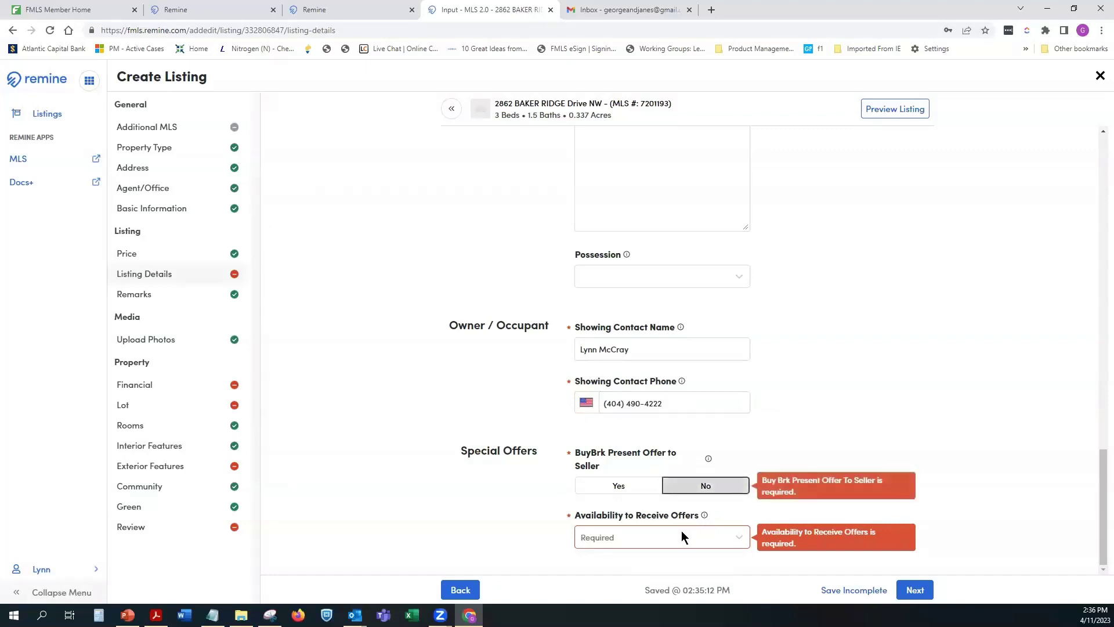
{"action": "left_click", "coordinate": [682, 531]}
{"action": "left_click", "coordinate": [609, 510]}
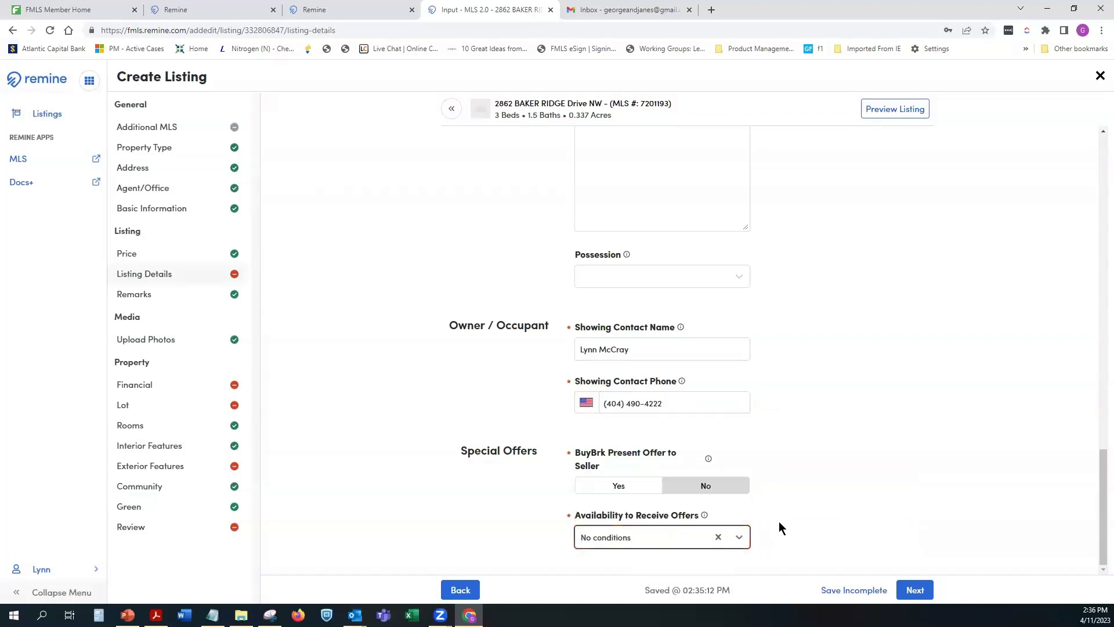
Step: Save progress on Remarks and accept the 'backyard' correction for 'back yard' in Public Remarks
{"action": "left_click", "coordinate": [918, 591]}
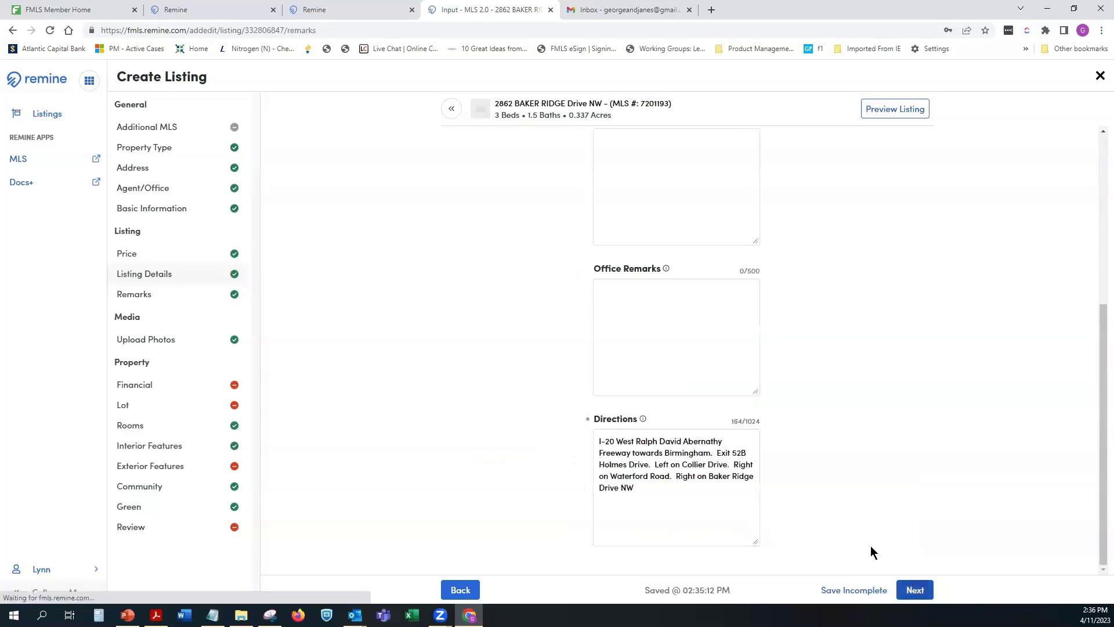
{"action": "left_click", "coordinate": [846, 590]}
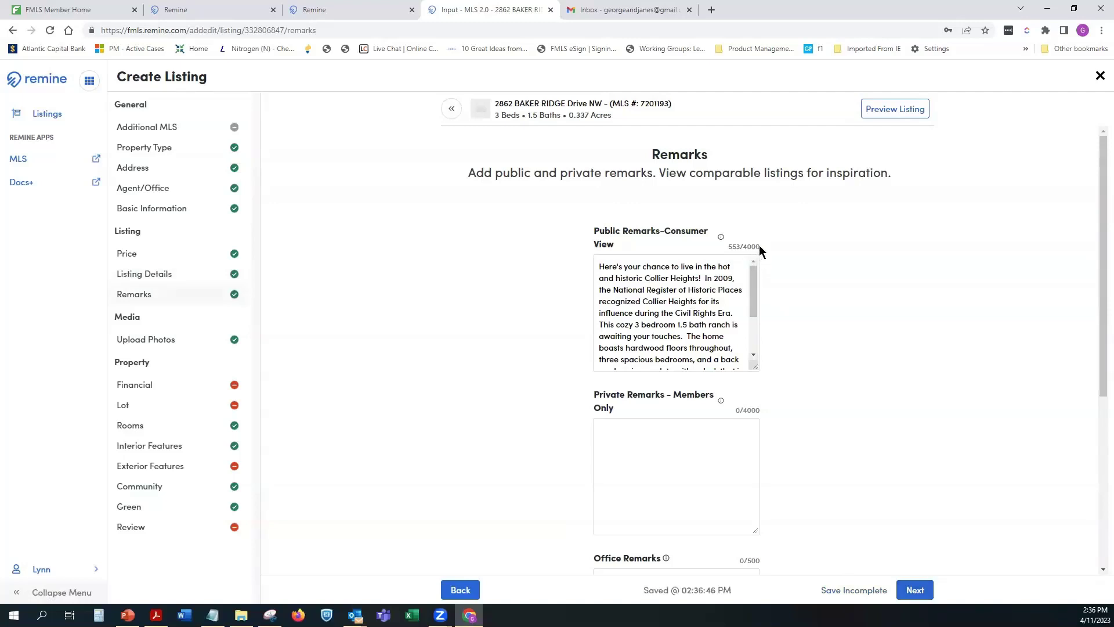
{"action": "left_click_drag", "start_coordinate": [755, 284], "coordinate": [766, 271]}
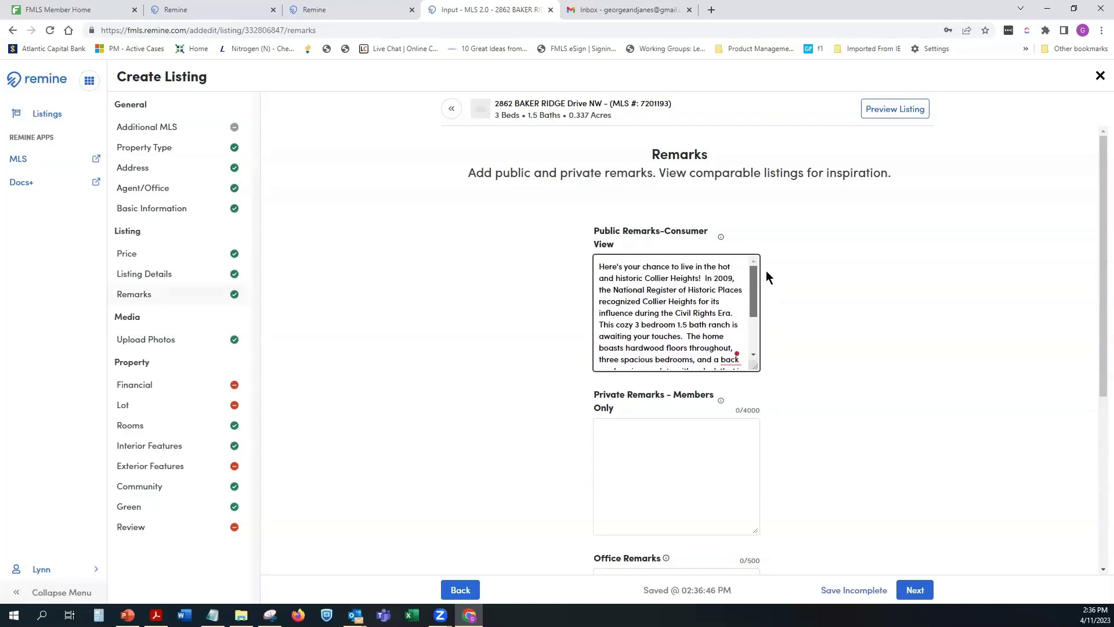
{"action": "left_click", "coordinate": [662, 291]}
{"action": "left_click_drag", "start_coordinate": [751, 277], "coordinate": [751, 316]}
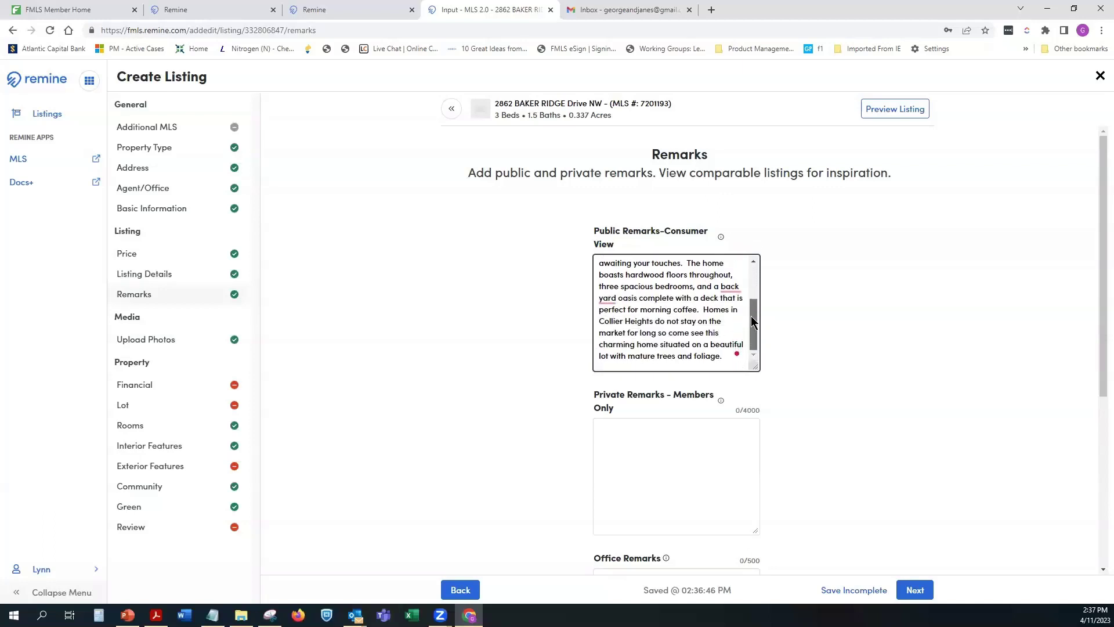
{"action": "left_click", "coordinate": [600, 298]}
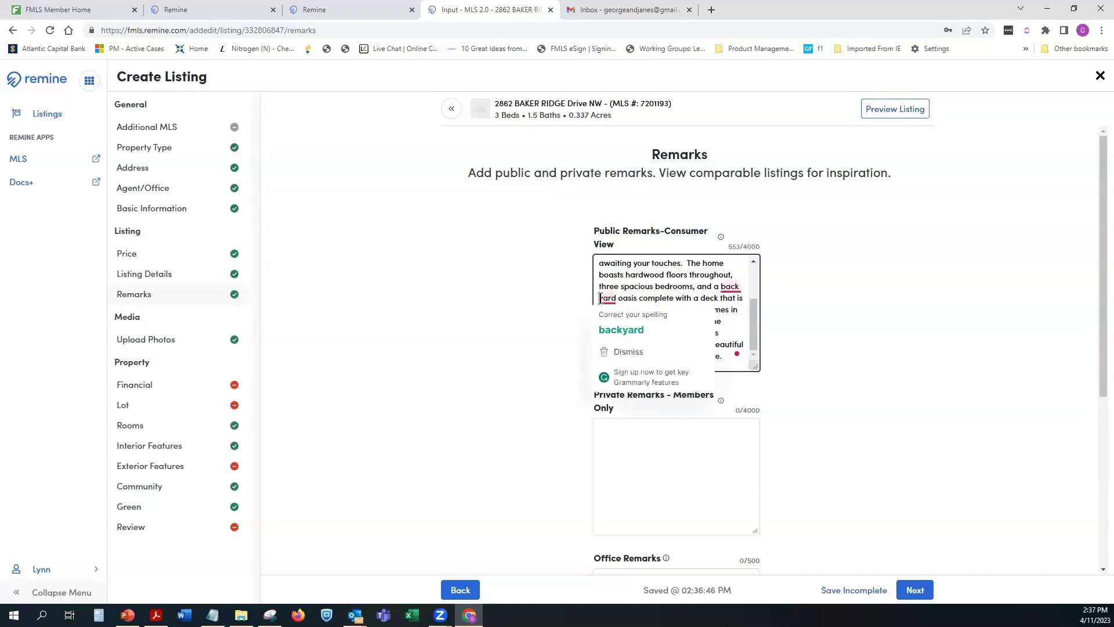
{"action": "key", "text": "Return"}
{"action": "scroll", "coordinate": [677, 345], "scroll_direction": "down", "scroll_amount": 3}
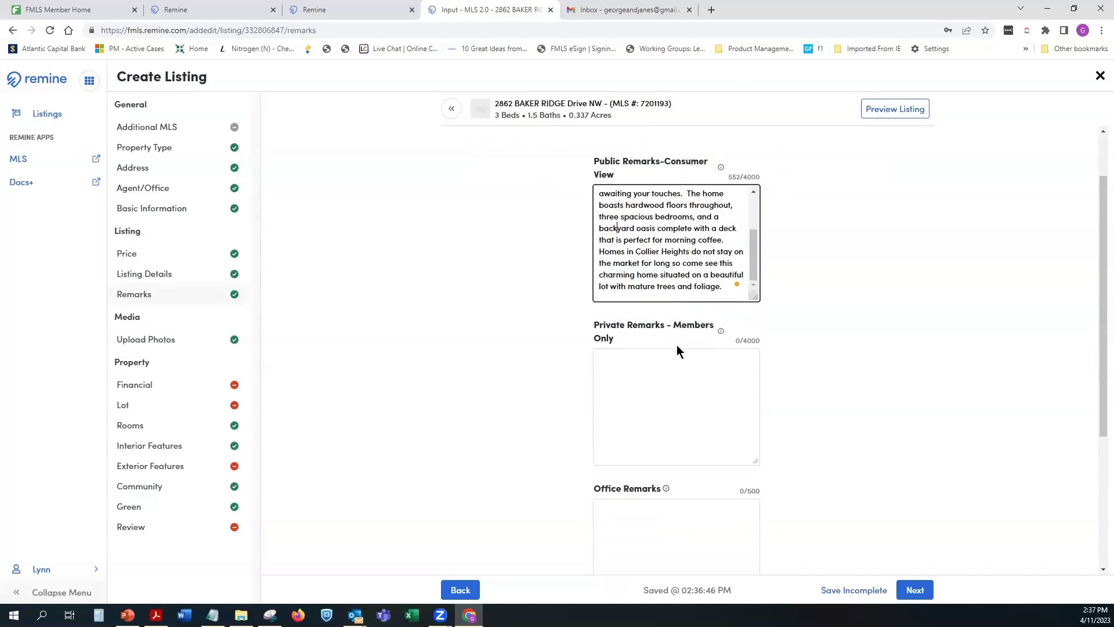
{"action": "scroll", "coordinate": [722, 349], "scroll_direction": "down", "scroll_amount": 2}
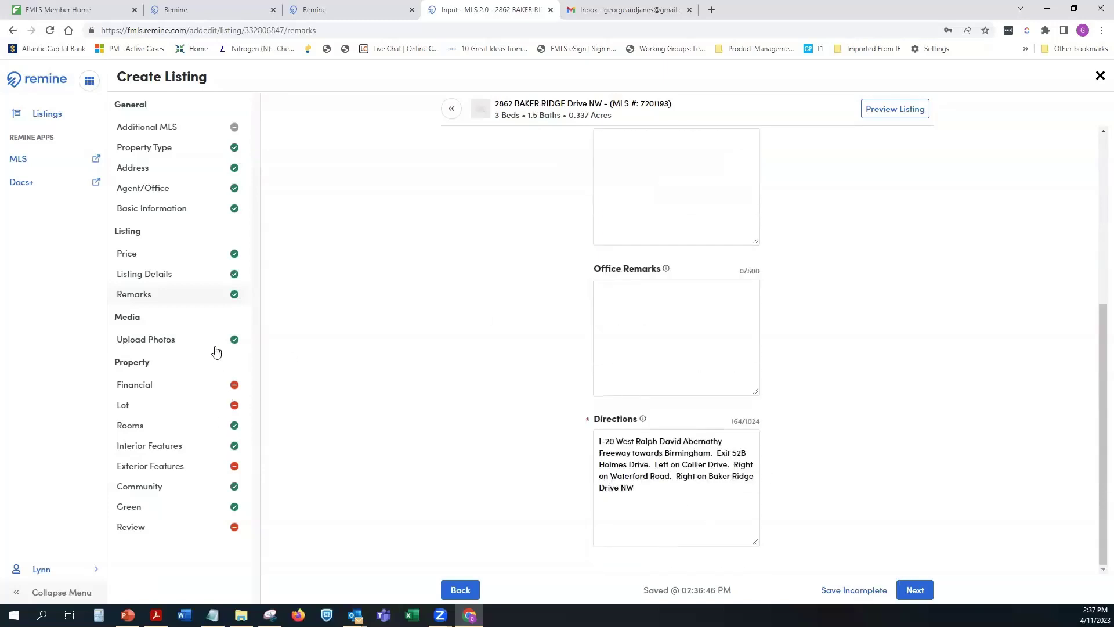
Step: Upload the 2584 photo from Pictures and continue to the Financial step
{"action": "left_click", "coordinate": [915, 590]}
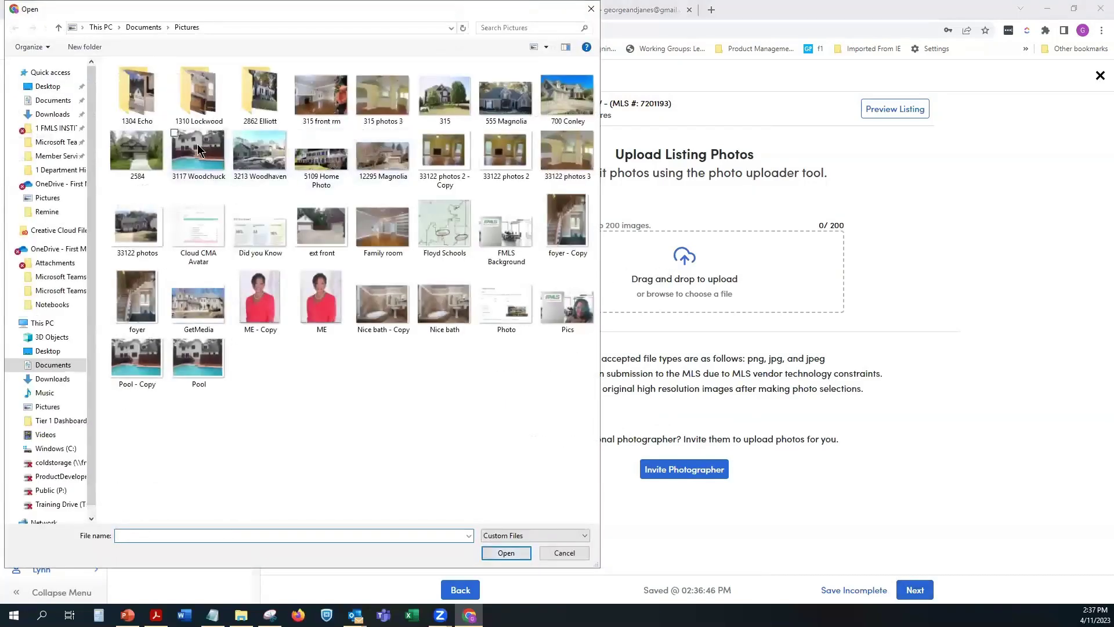
{"action": "left_click", "coordinate": [138, 152]}
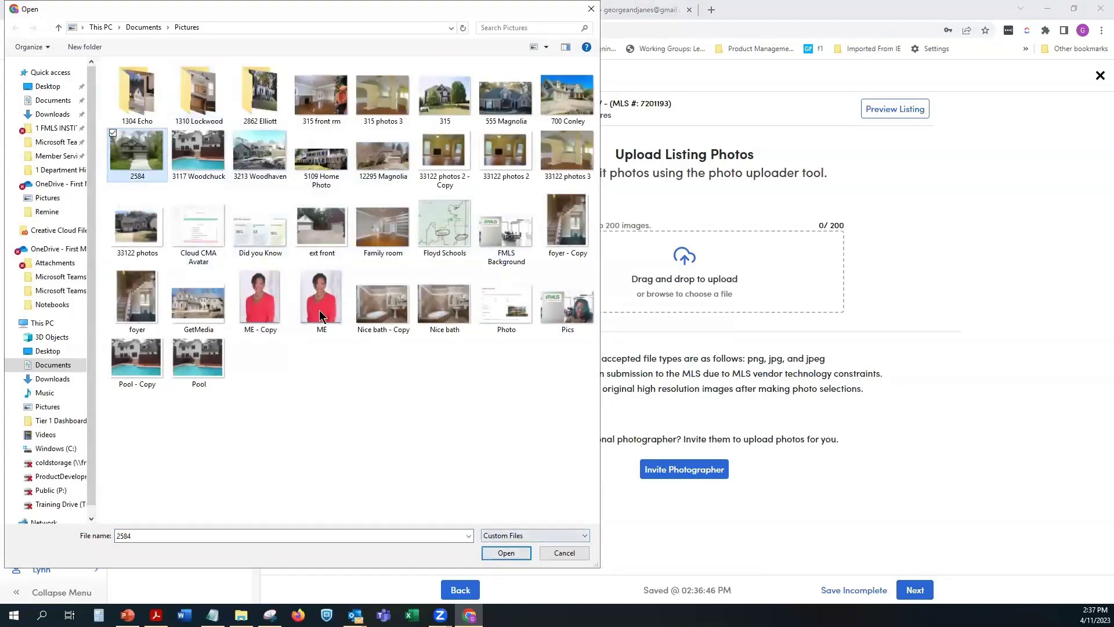
{"action": "left_click", "coordinate": [506, 553]}
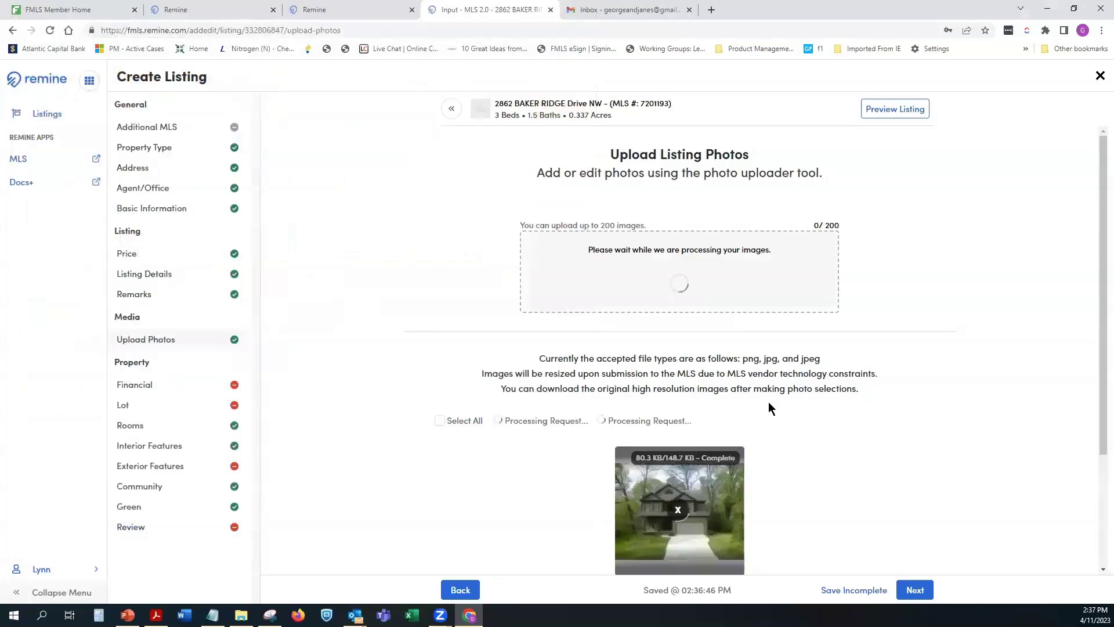
{"action": "left_click", "coordinate": [917, 590]}
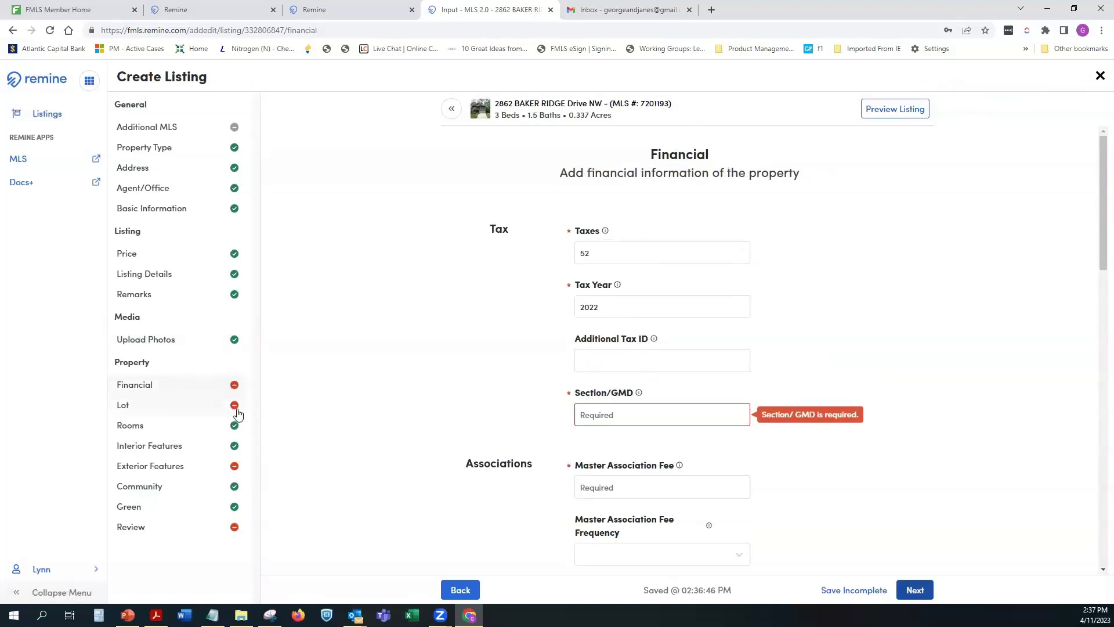
Step: Enter Section/GMD 0 and a Master Association Fee of 1000 billed Annually, then start the Initiation Fee
{"action": "left_click", "coordinate": [635, 415]}
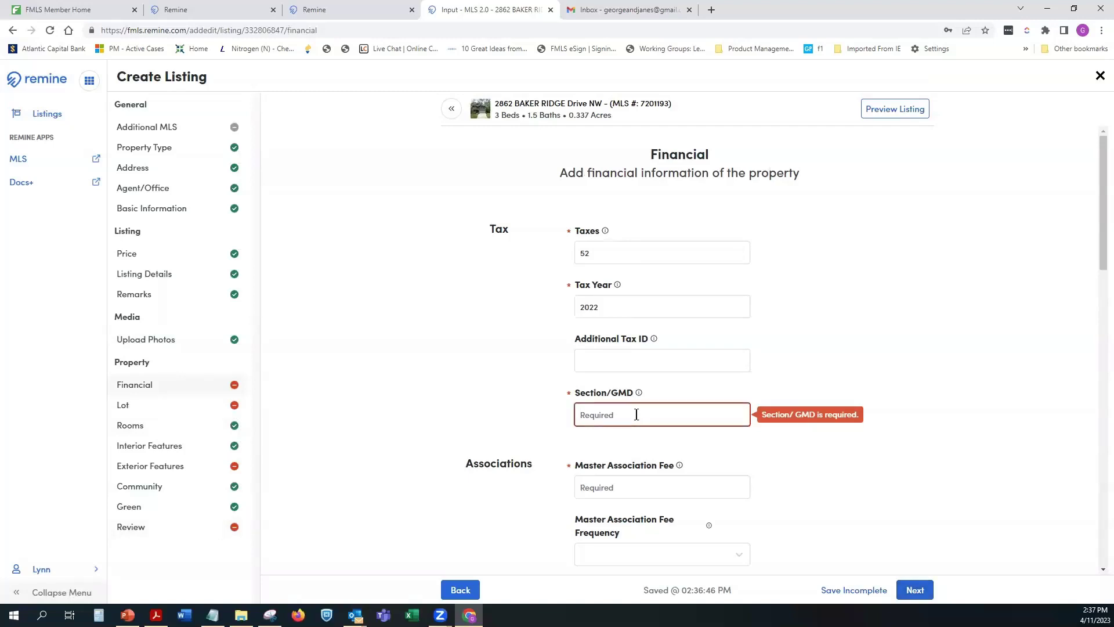
{"action": "type", "text": "0"}
{"action": "scroll", "coordinate": [739, 368], "scroll_direction": "down", "scroll_amount": 4}
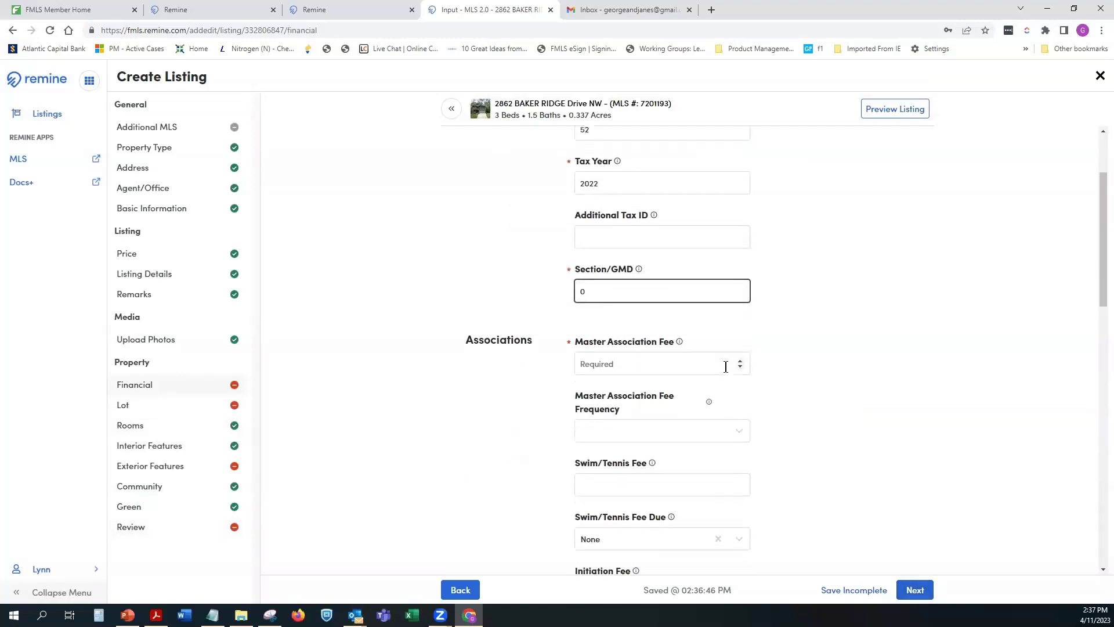
{"action": "left_click", "coordinate": [620, 255]}
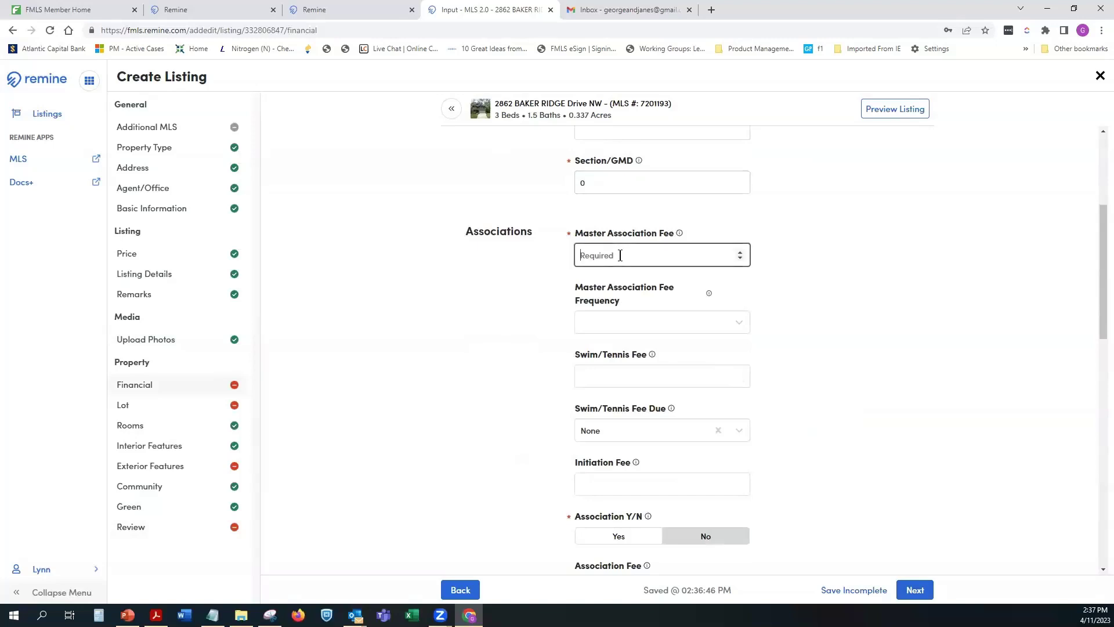
{"action": "type", "text": "1000"}
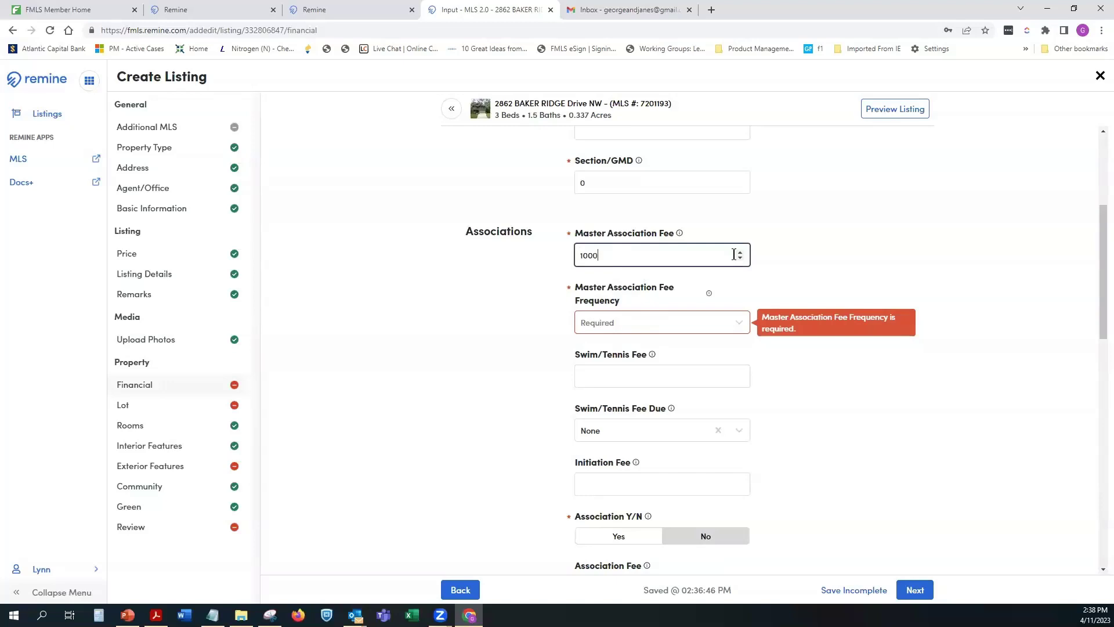
{"action": "left_click", "coordinate": [655, 327]}
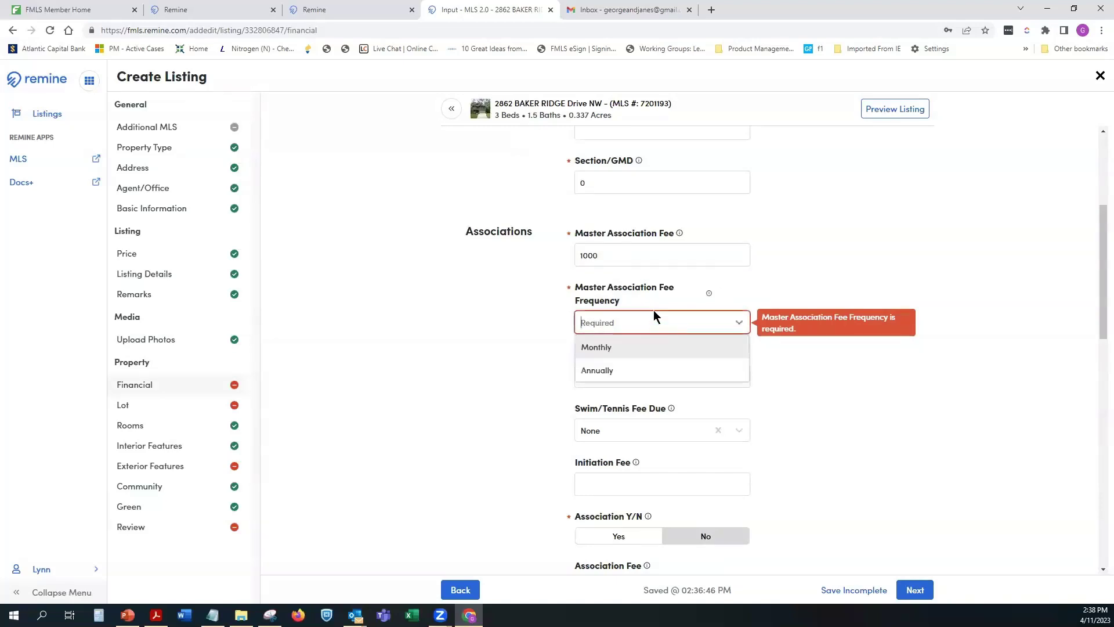
{"action": "left_click", "coordinate": [626, 370]}
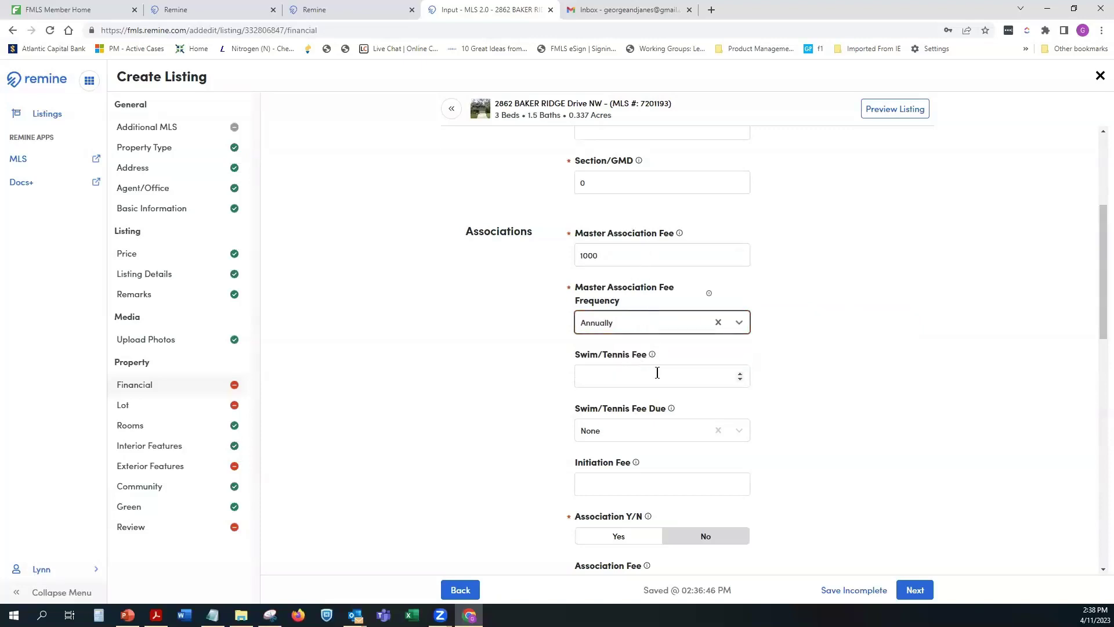
{"action": "scroll", "coordinate": [657, 373], "scroll_direction": "down", "scroll_amount": 1}
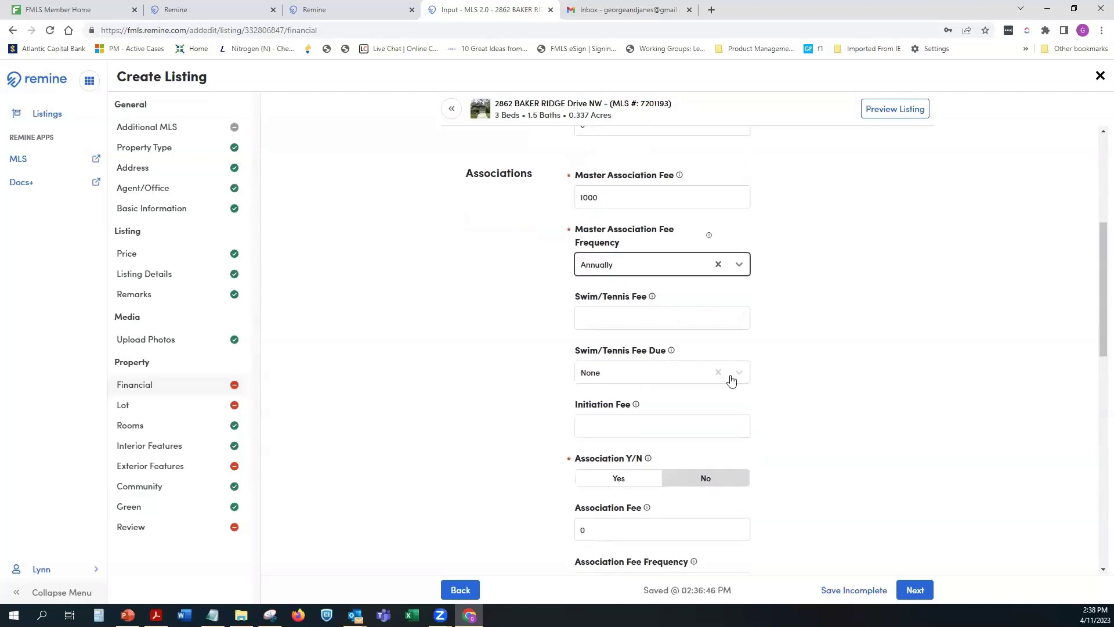
{"action": "scroll", "coordinate": [678, 411], "scroll_direction": "down", "scroll_amount": 2}
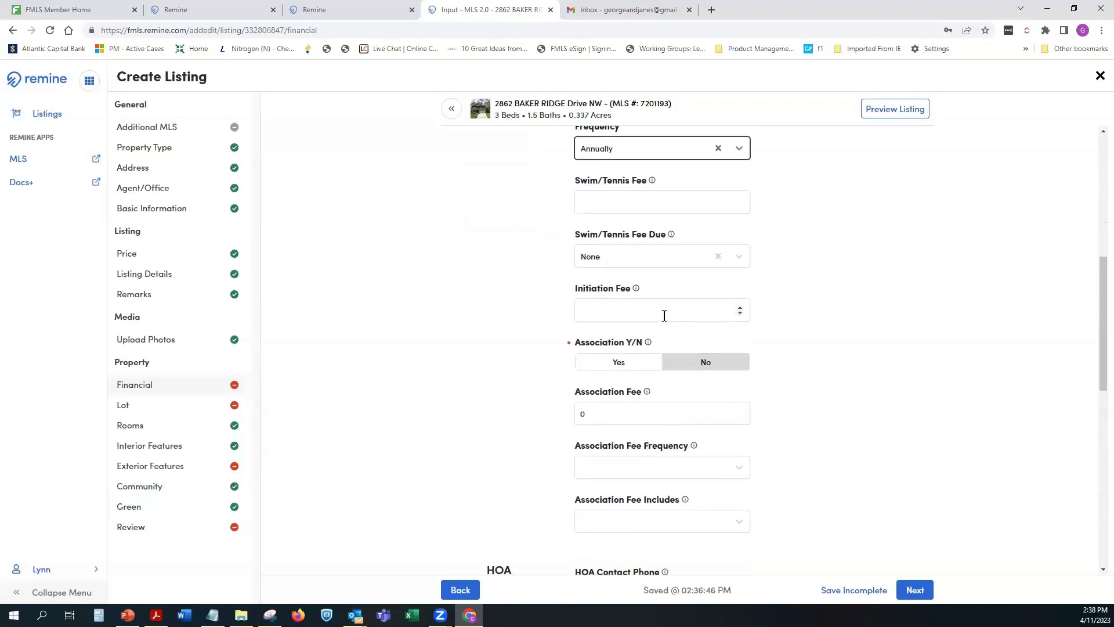
{"action": "left_click", "coordinate": [664, 314]}
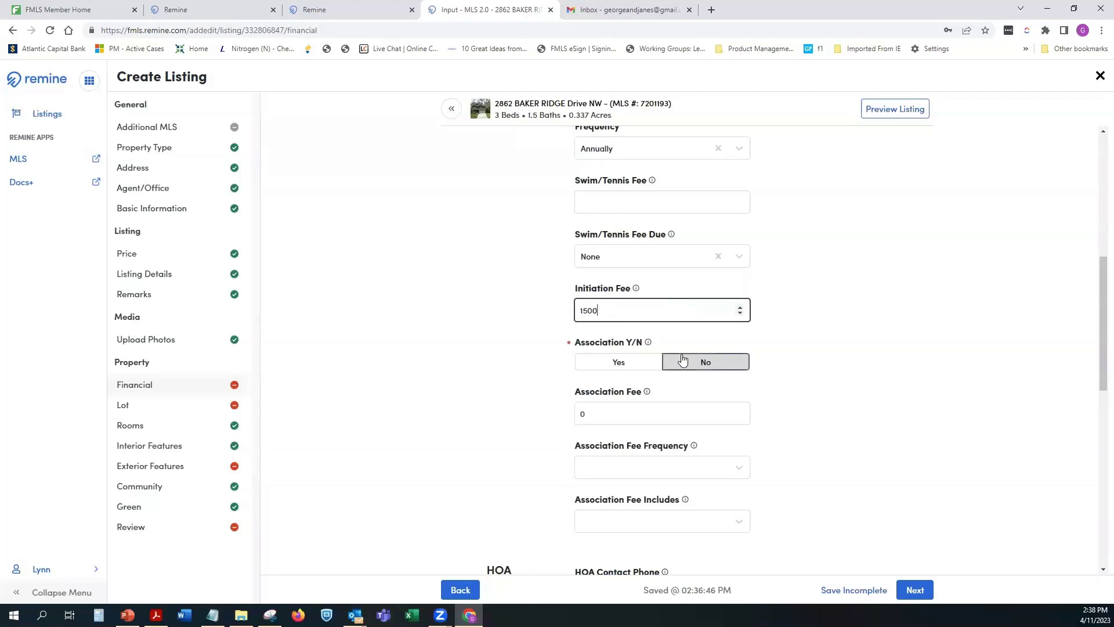
Step: Set Association to Yes with a 50 monthly fee including Cable TV and Door person
{"action": "left_click", "coordinate": [588, 365]}
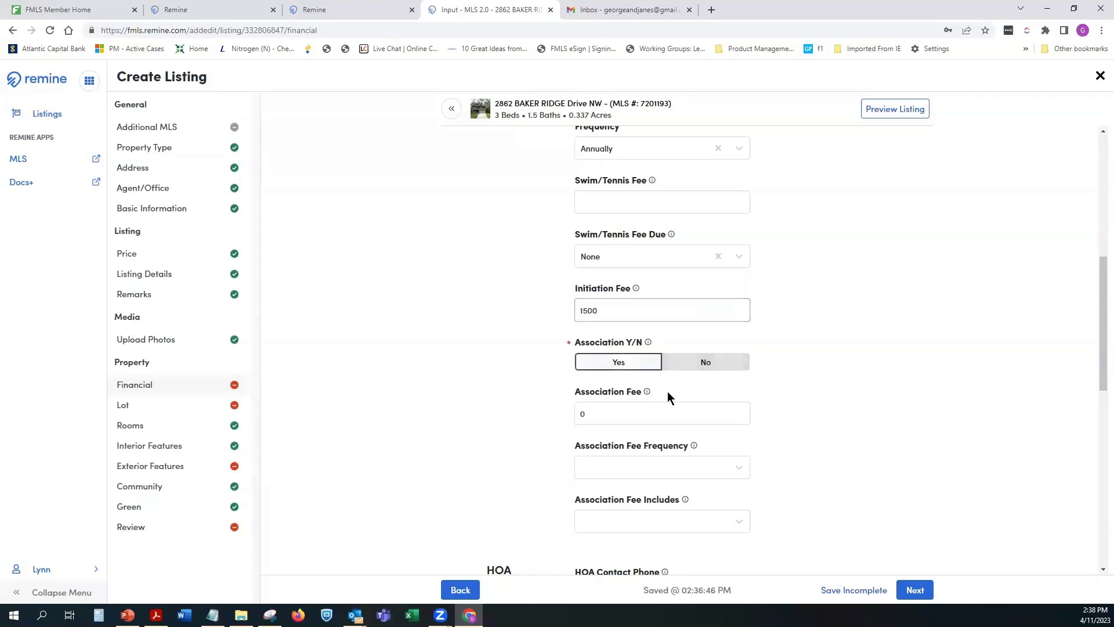
{"action": "left_click", "coordinate": [591, 411]}
{"action": "key", "text": "BackSpace"}
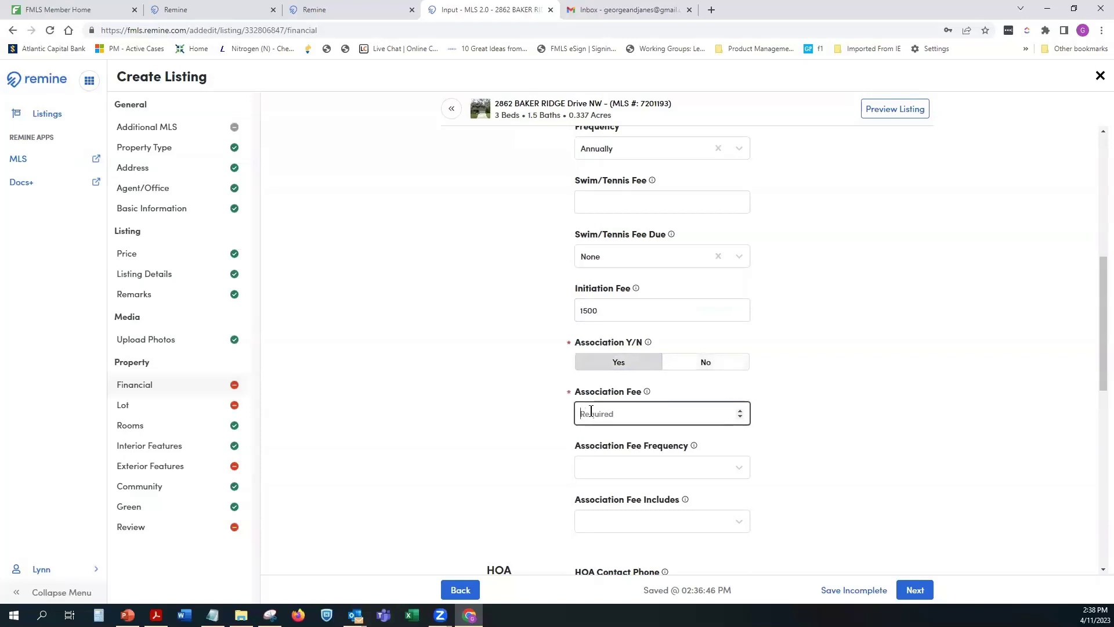
{"action": "type", "text": "50"}
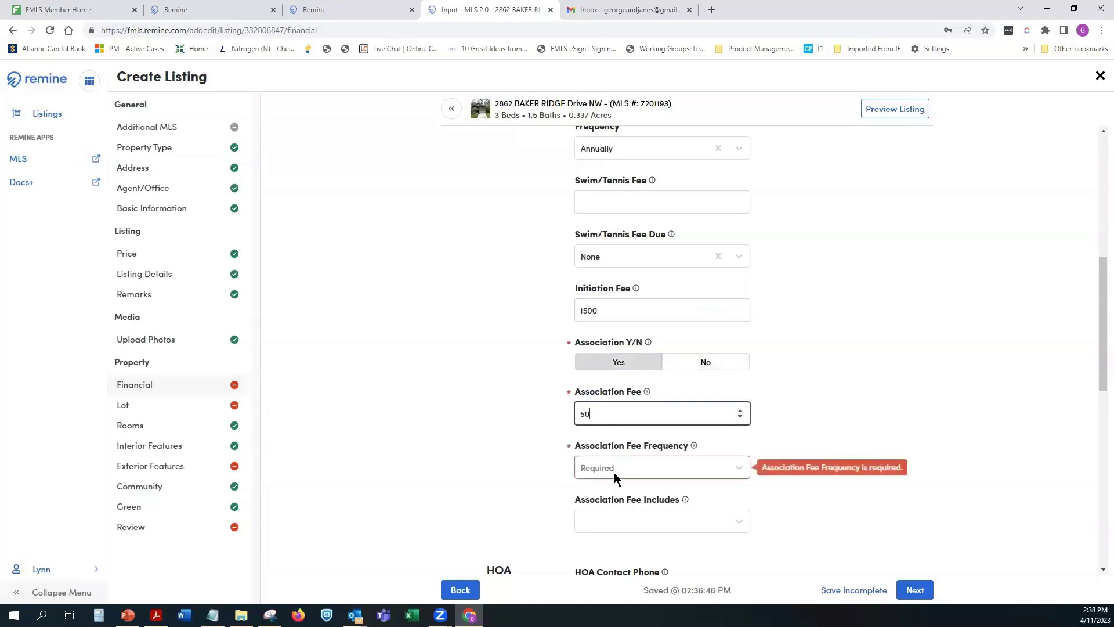
{"action": "left_click", "coordinate": [614, 473]}
{"action": "left_click", "coordinate": [607, 493]}
{"action": "scroll", "coordinate": [697, 470], "scroll_direction": "down", "scroll_amount": 3}
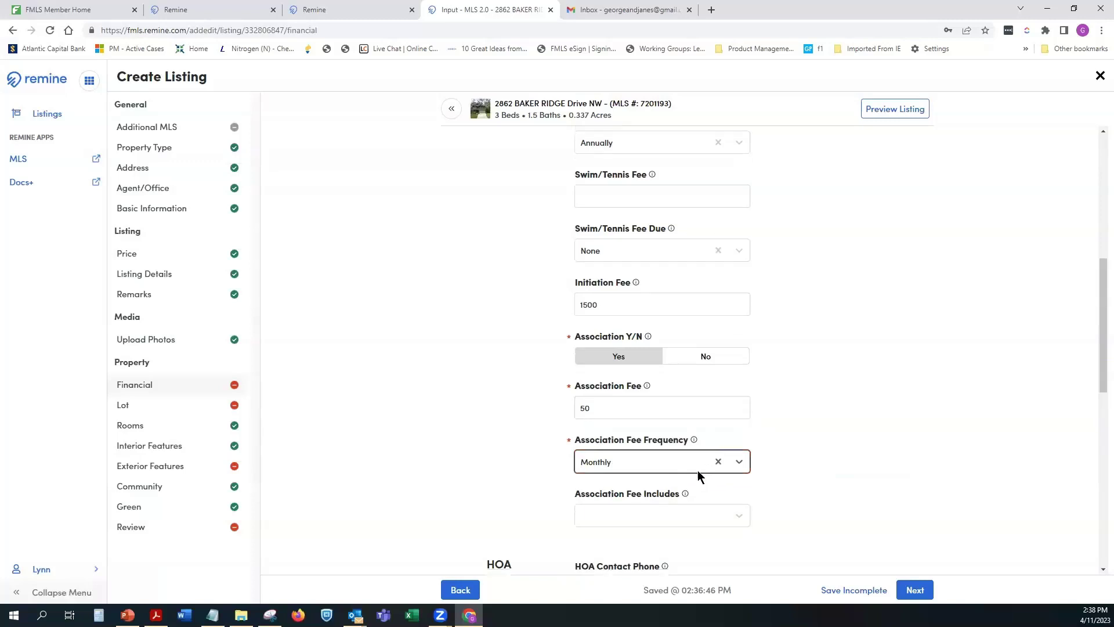
{"action": "left_click", "coordinate": [654, 342]}
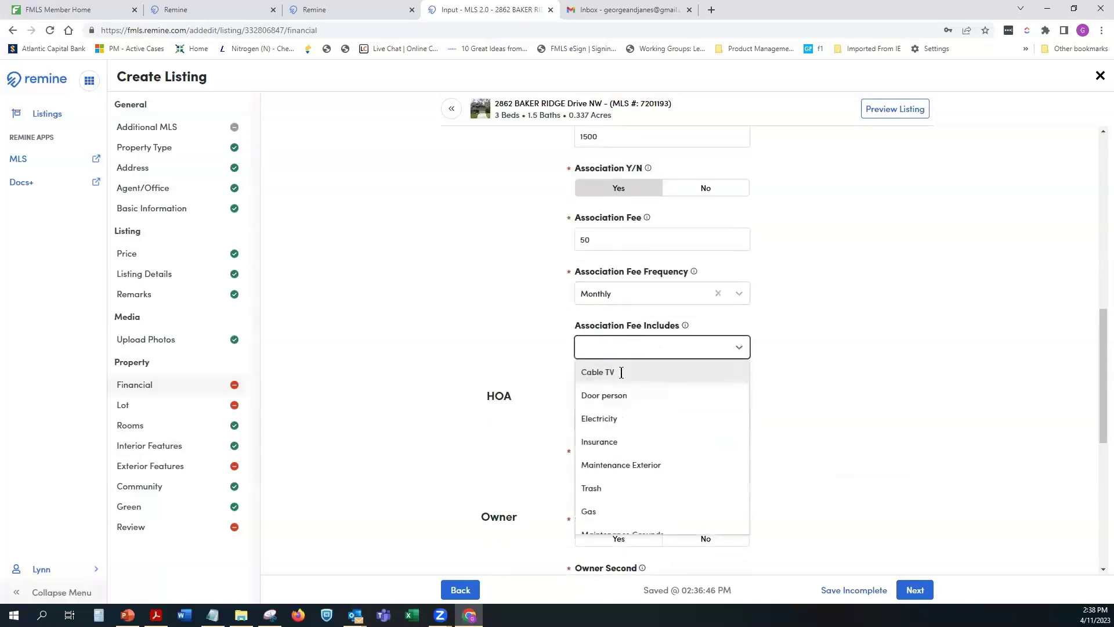
{"action": "left_click", "coordinate": [623, 374]}
{"action": "left_click", "coordinate": [622, 374]}
{"action": "left_click", "coordinate": [858, 413]}
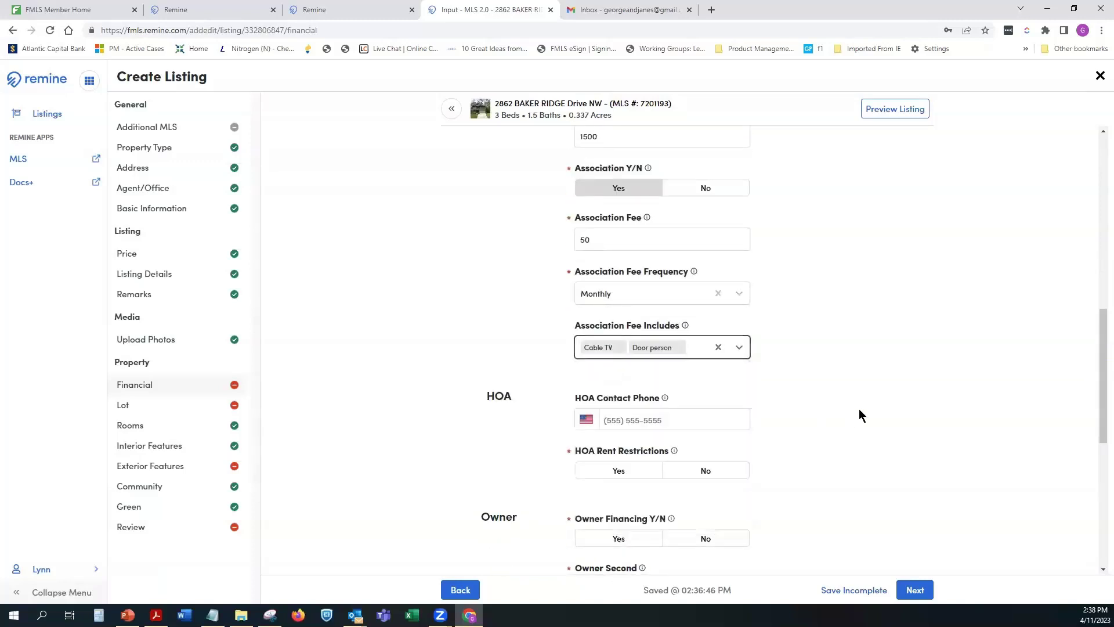
Step: Mark rent restrictions, no owner financing, no owner second, non-assumable loan, assessment due, and home warranty
{"action": "left_click", "coordinate": [639, 416]}
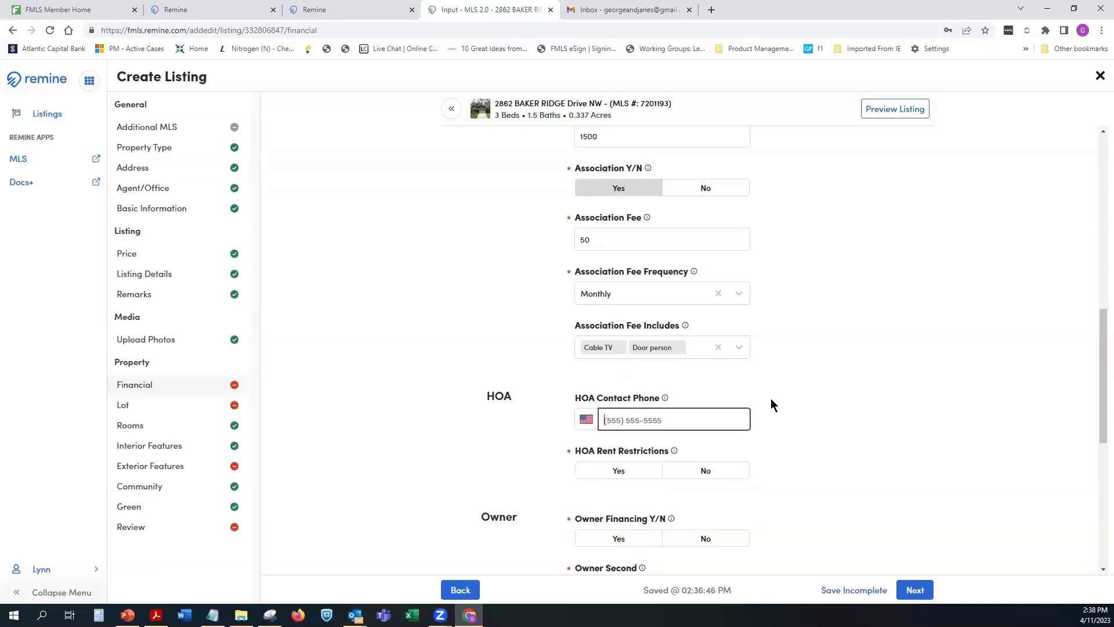
{"action": "scroll", "coordinate": [771, 400], "scroll_direction": "down", "scroll_amount": 3}
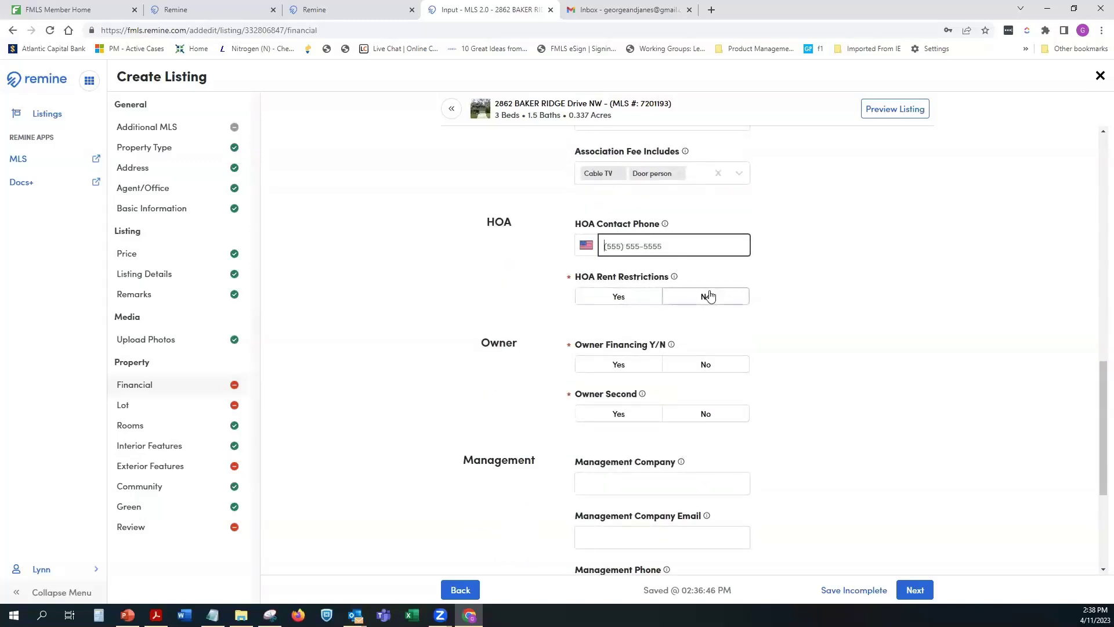
{"action": "left_click", "coordinate": [647, 296]}
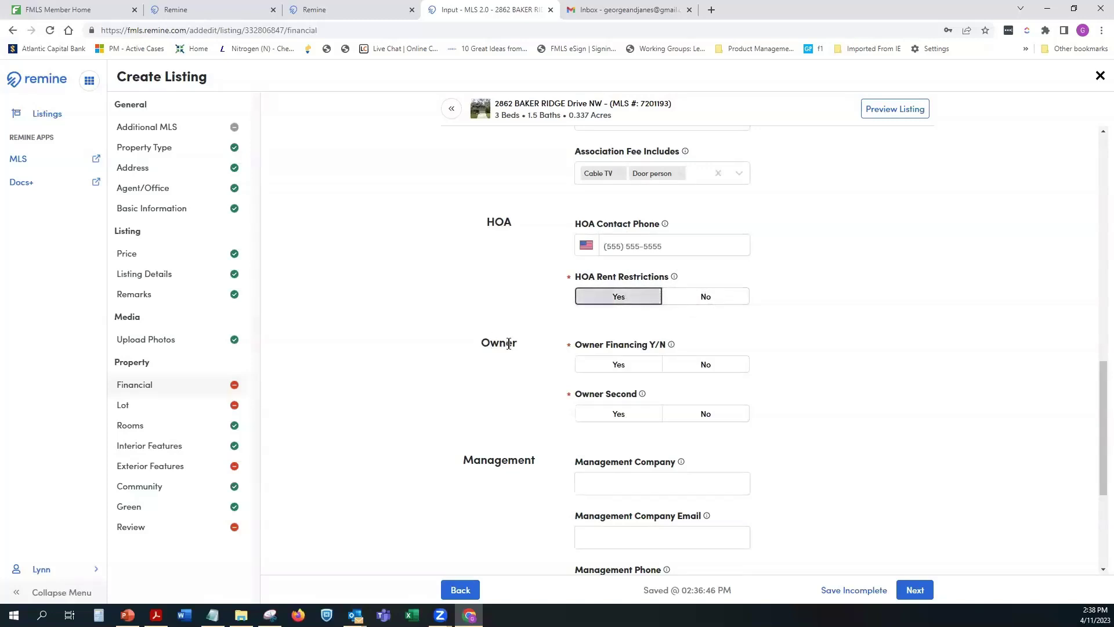
{"action": "left_click", "coordinate": [691, 371]}
{"action": "left_click", "coordinate": [705, 414]}
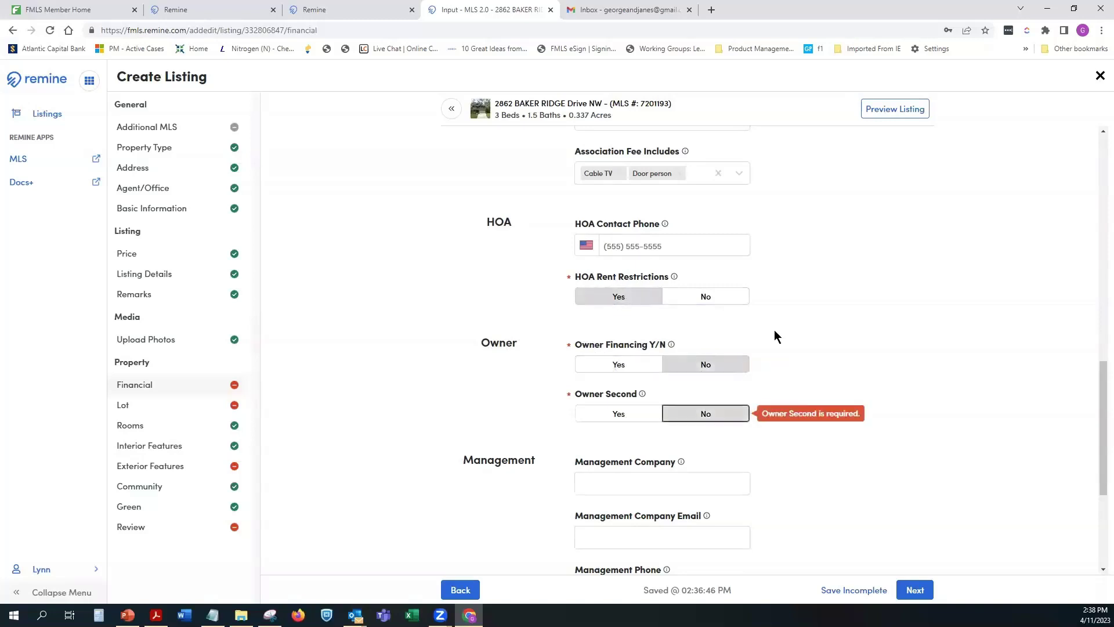
{"action": "scroll", "coordinate": [774, 334], "scroll_direction": "down", "scroll_amount": 3}
{"action": "scroll", "coordinate": [636, 346], "scroll_direction": "down", "scroll_amount": 1}
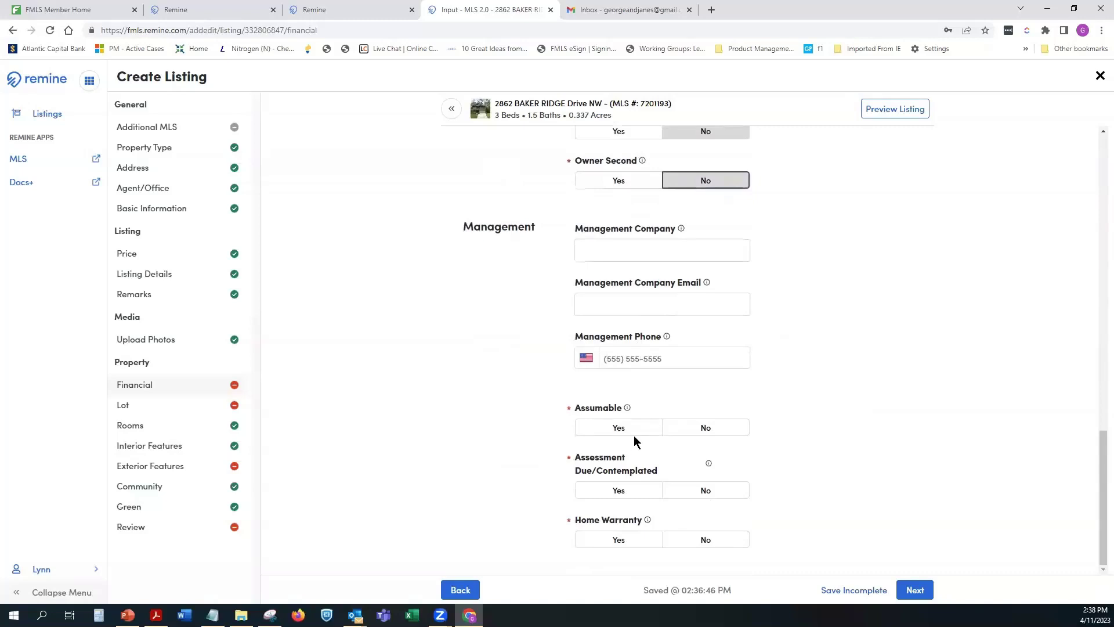
{"action": "left_click", "coordinate": [704, 427]}
{"action": "left_click", "coordinate": [621, 491]}
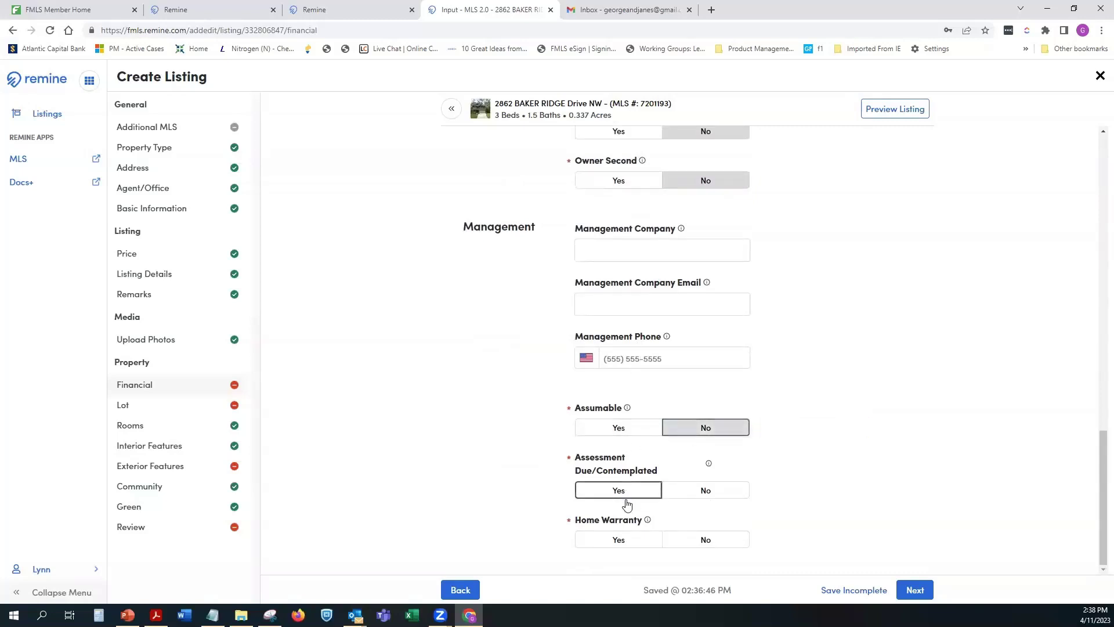
{"action": "left_click", "coordinate": [616, 541]}
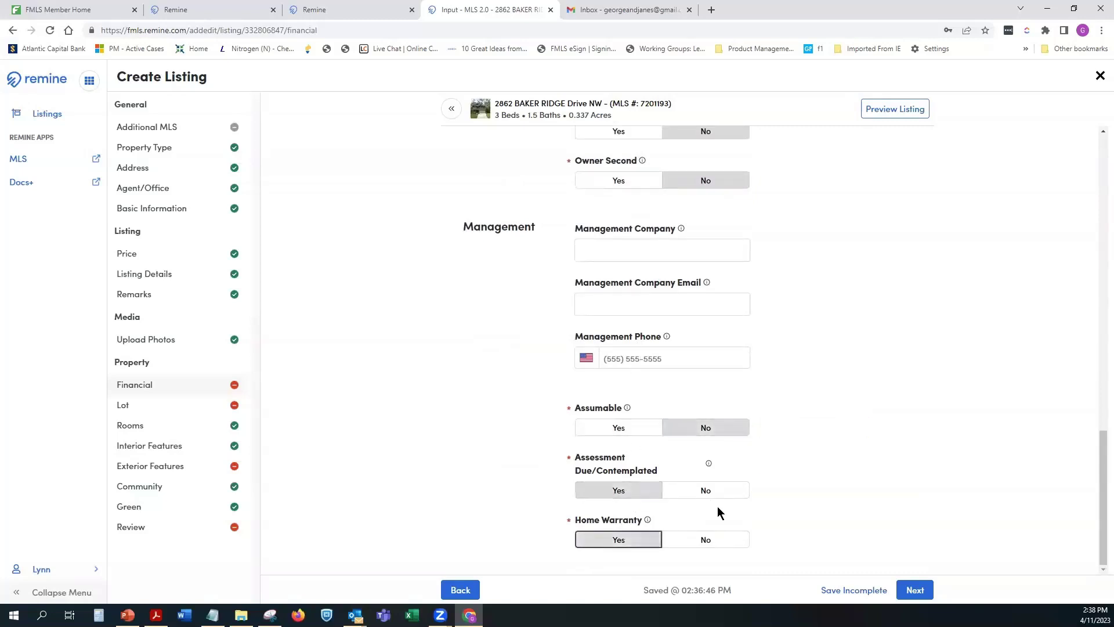
{"action": "left_click", "coordinate": [915, 590]}
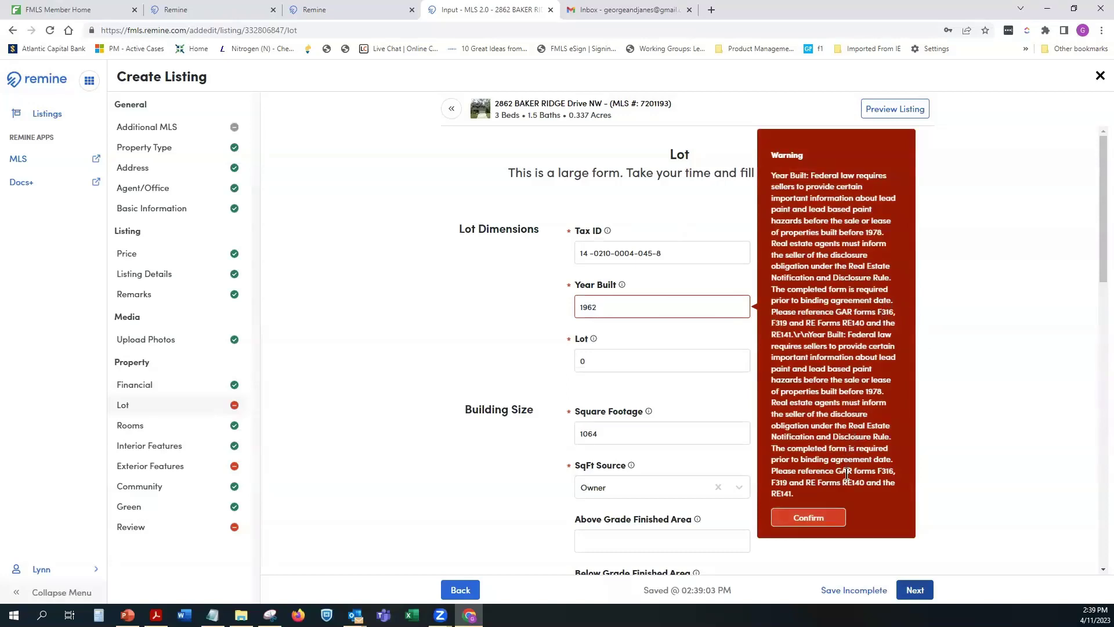
Step: Acknowledge the Year Built lead-paint warning and scroll down to Property Condition
{"action": "left_click", "coordinate": [808, 519]}
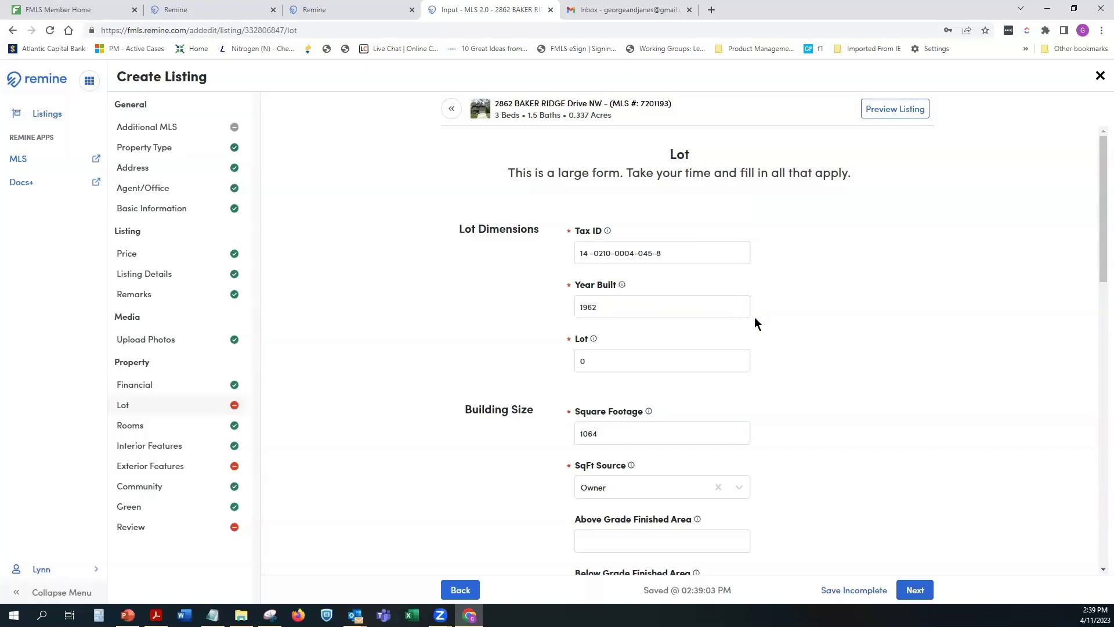
{"action": "scroll", "coordinate": [754, 317], "scroll_direction": "down", "scroll_amount": 2}
{"action": "scroll", "coordinate": [754, 318], "scroll_direction": "down", "scroll_amount": 3}
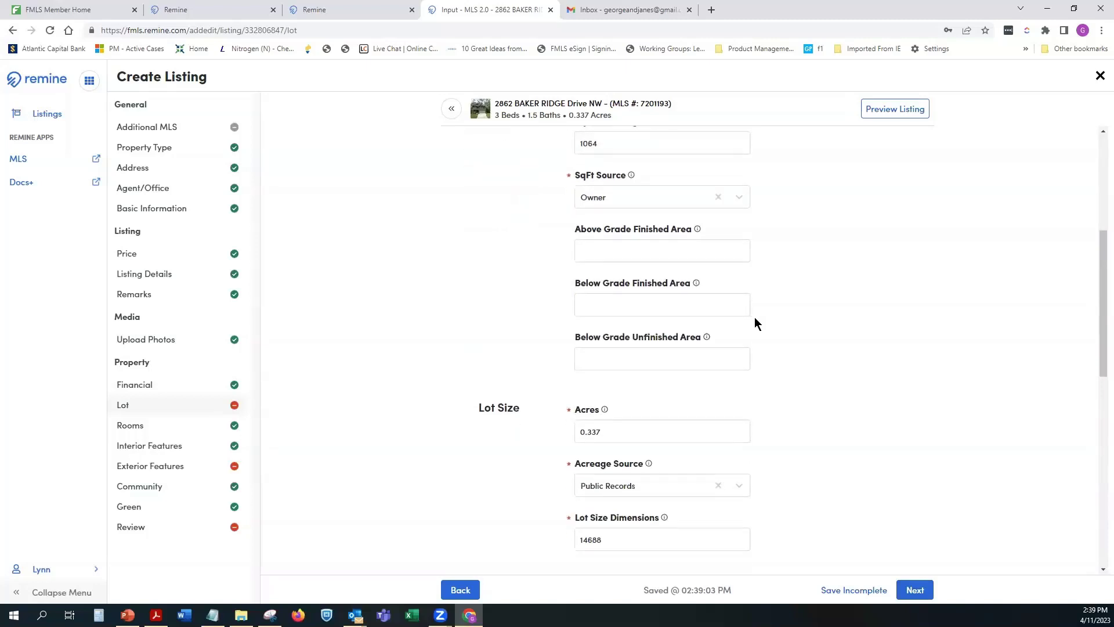
{"action": "scroll", "coordinate": [754, 323], "scroll_direction": "up", "scroll_amount": 1}
{"action": "scroll", "coordinate": [754, 323], "scroll_direction": "down", "scroll_amount": 3}
{"action": "scroll", "coordinate": [754, 323], "scroll_direction": "down", "scroll_amount": 1}
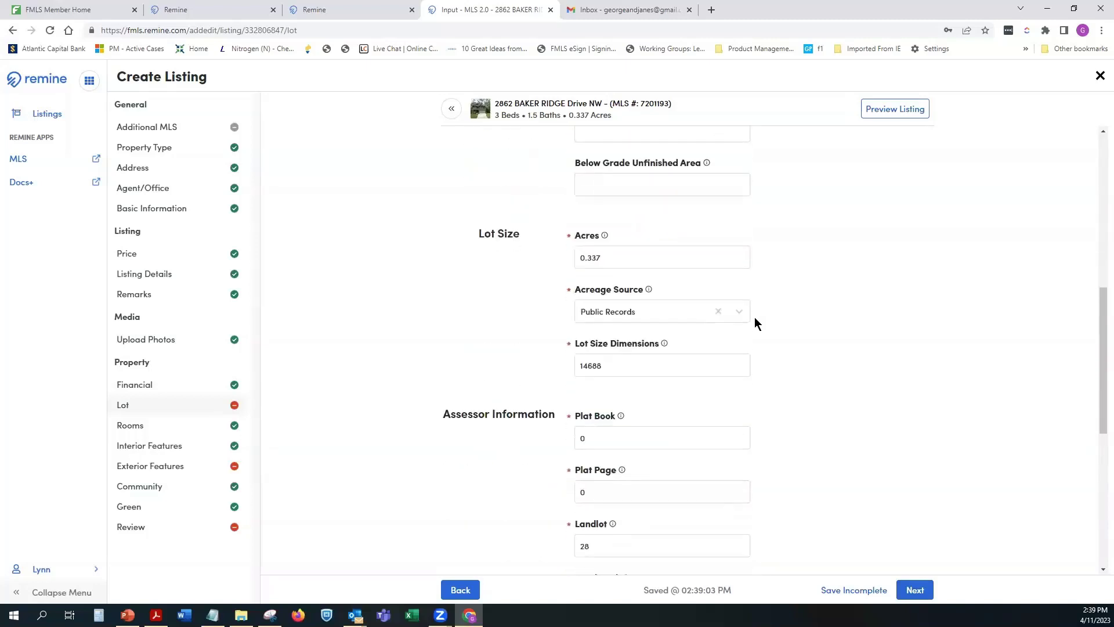
{"action": "scroll", "coordinate": [755, 324], "scroll_direction": "down", "scroll_amount": 5}
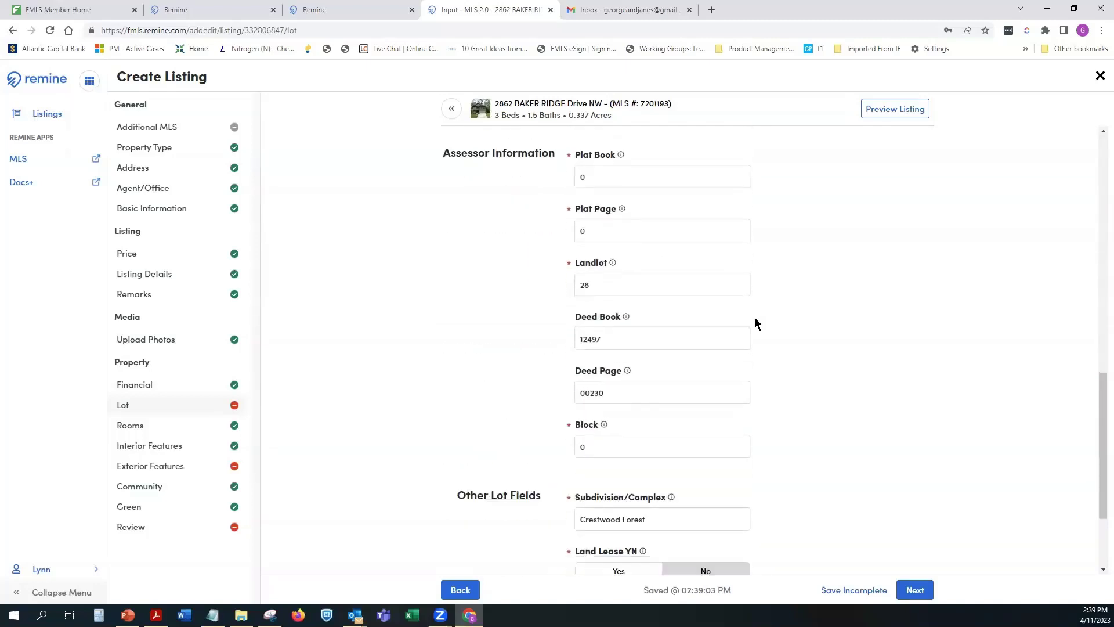
{"action": "scroll", "coordinate": [755, 323], "scroll_direction": "down", "scroll_amount": 1}
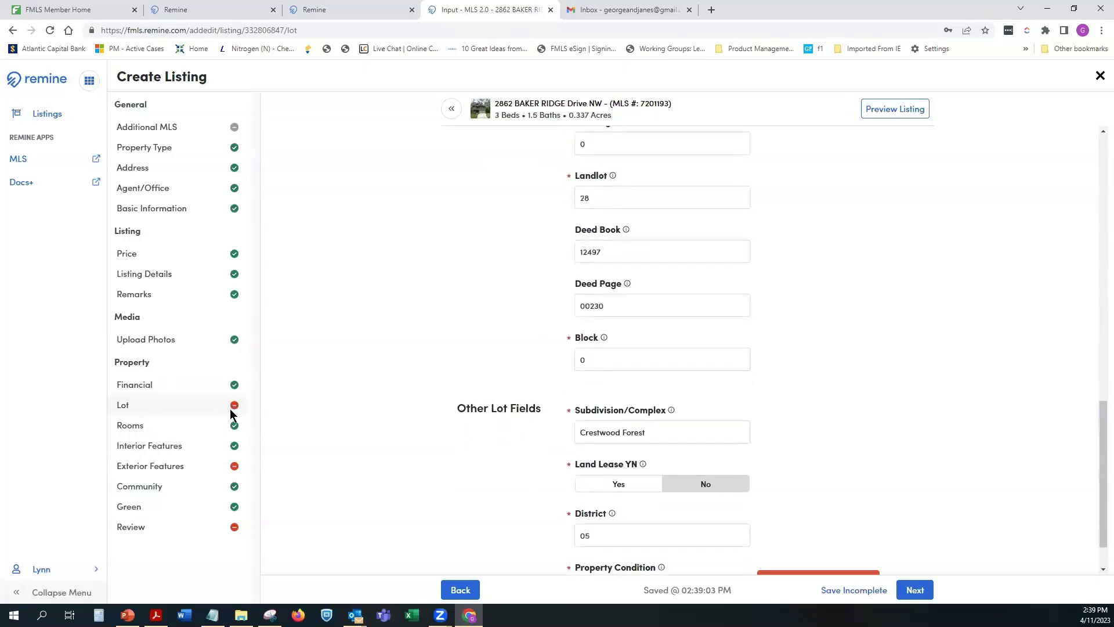
{"action": "scroll", "coordinate": [739, 382], "scroll_direction": "down", "scroll_amount": 1}
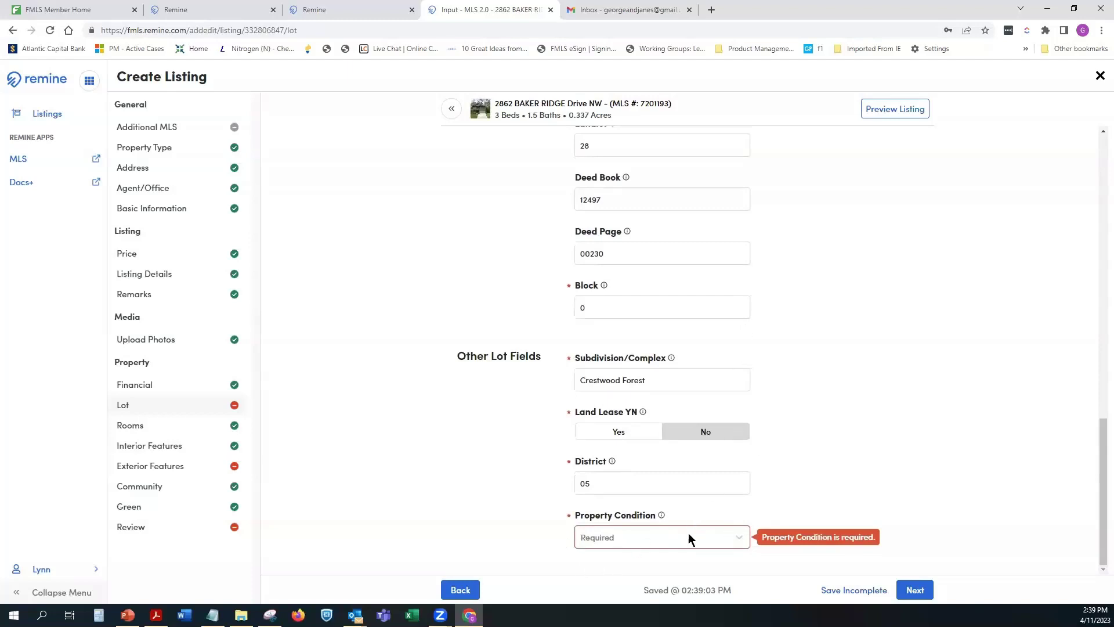
Step: Set Property Condition to Resale and continue to the Rooms step
{"action": "left_click", "coordinate": [653, 537]}
{"action": "scroll", "coordinate": [686, 532], "scroll_direction": "down", "scroll_amount": 2}
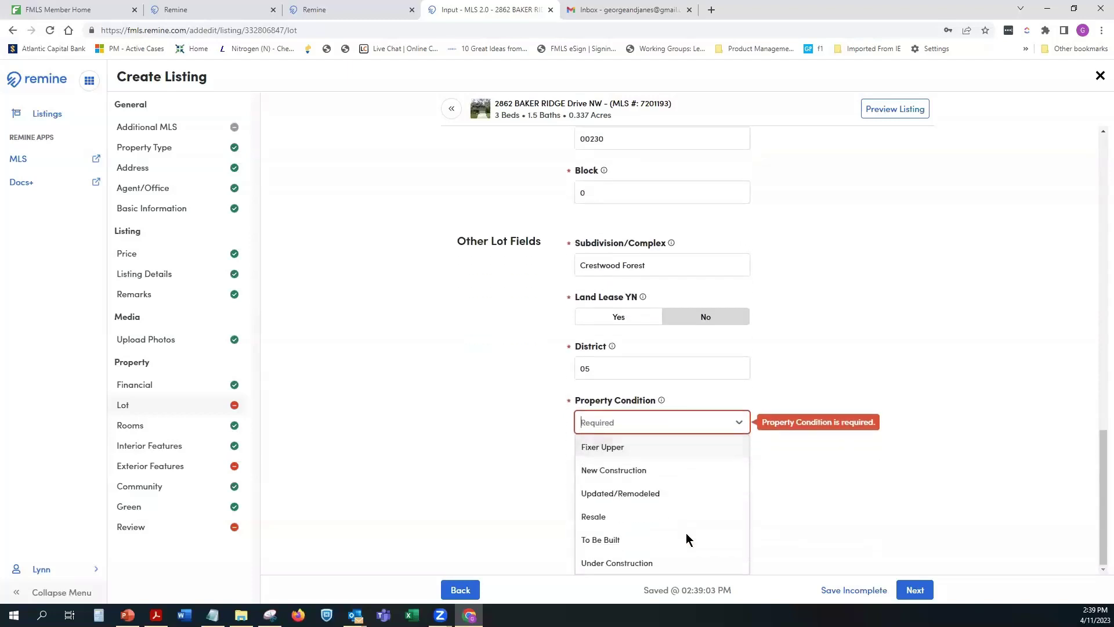
{"action": "left_click", "coordinate": [610, 519]}
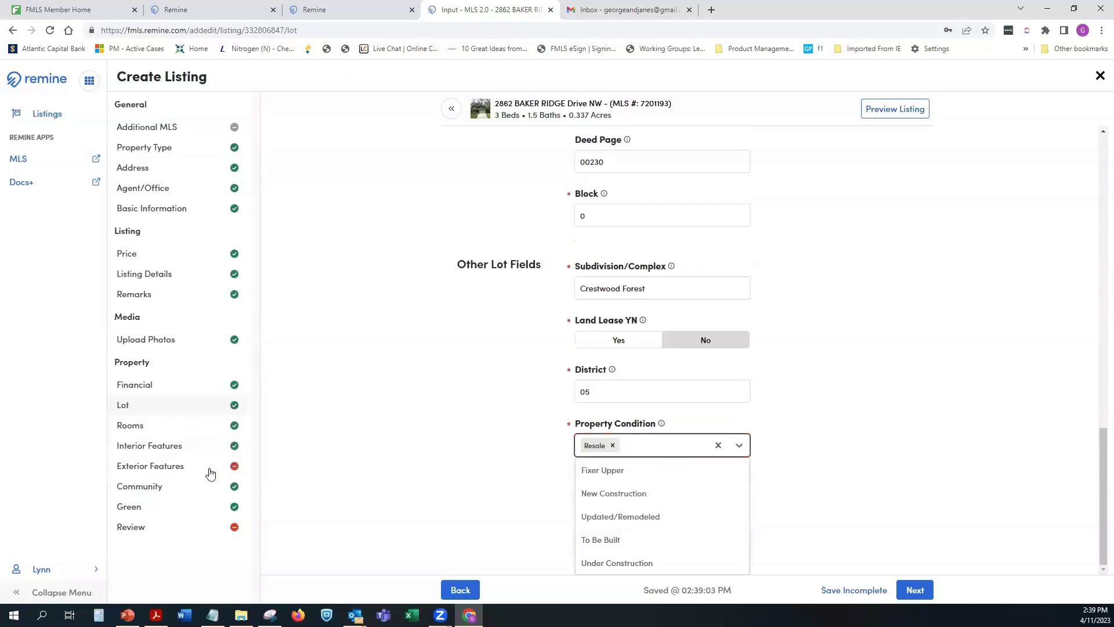
{"action": "left_click", "coordinate": [913, 590]}
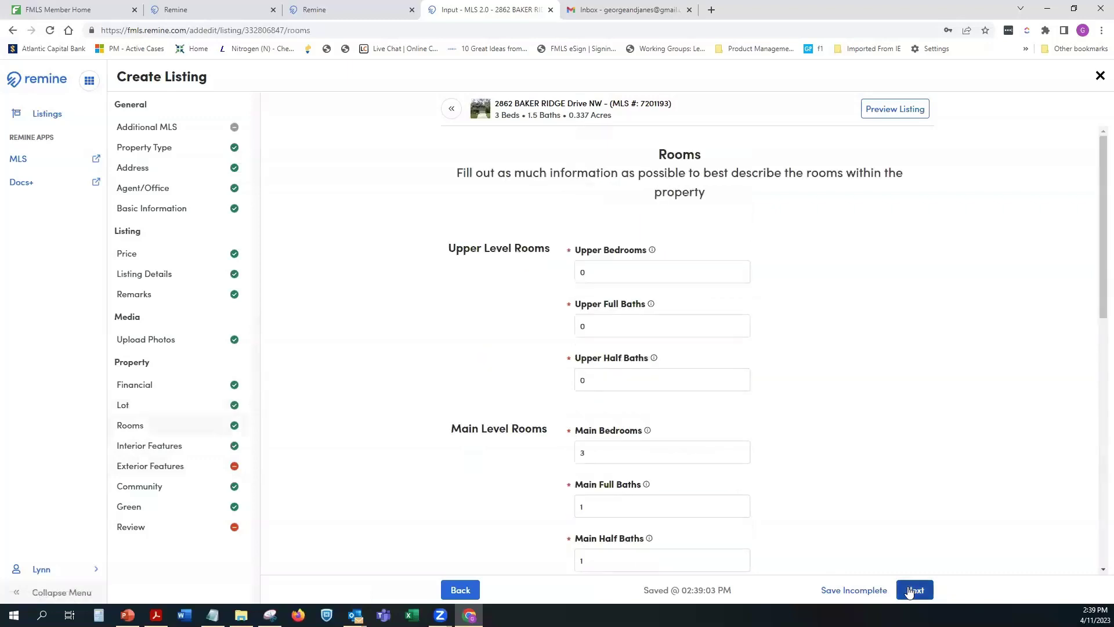
Step: Advance through Rooms and Interior Features and set Foundation to Concrete Perimeter
{"action": "left_click", "coordinate": [913, 590]}
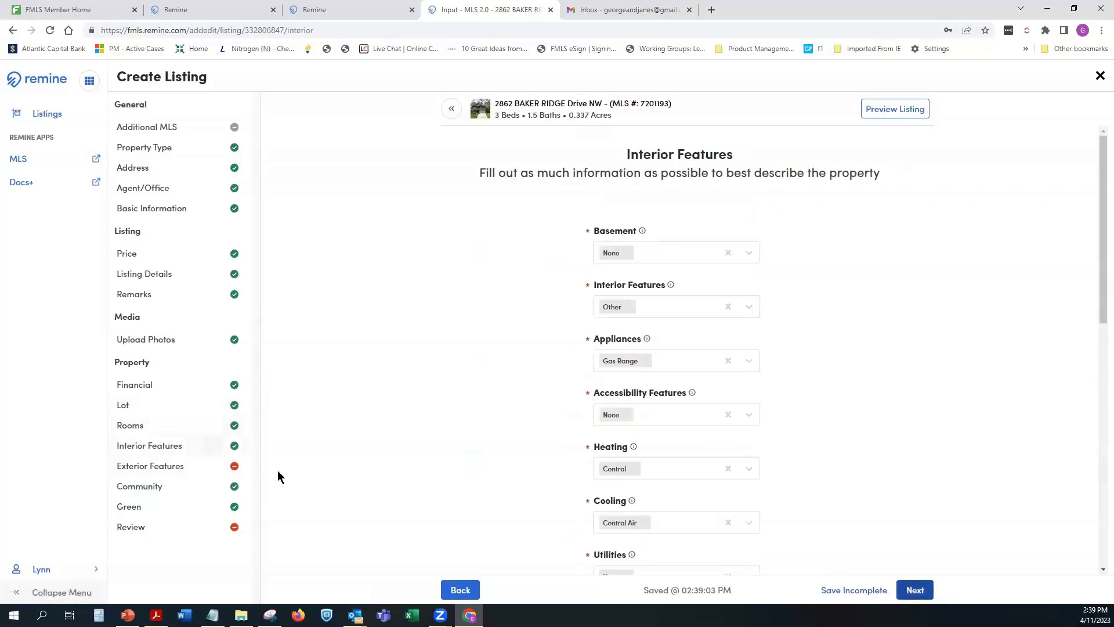
{"action": "left_click", "coordinate": [158, 466]}
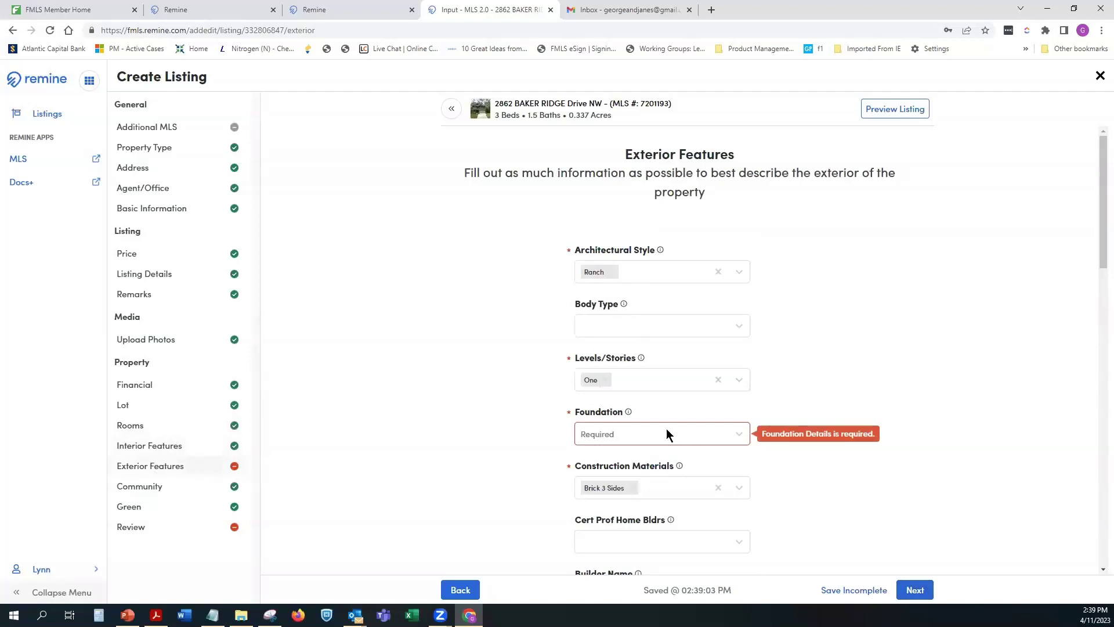
{"action": "left_click", "coordinate": [692, 436]}
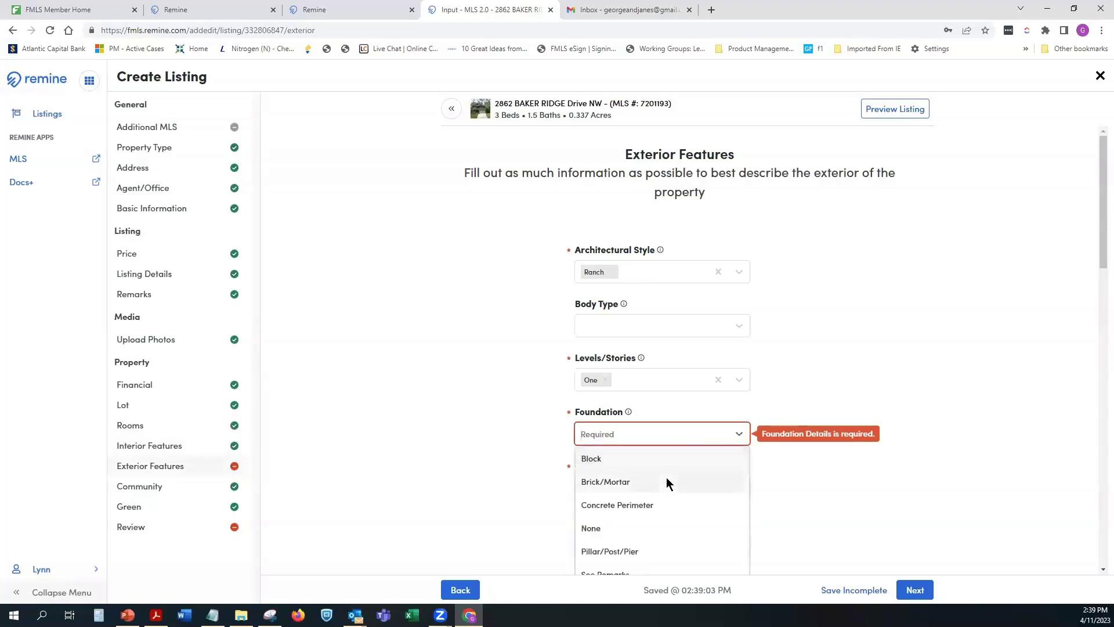
{"action": "left_click", "coordinate": [662, 504]}
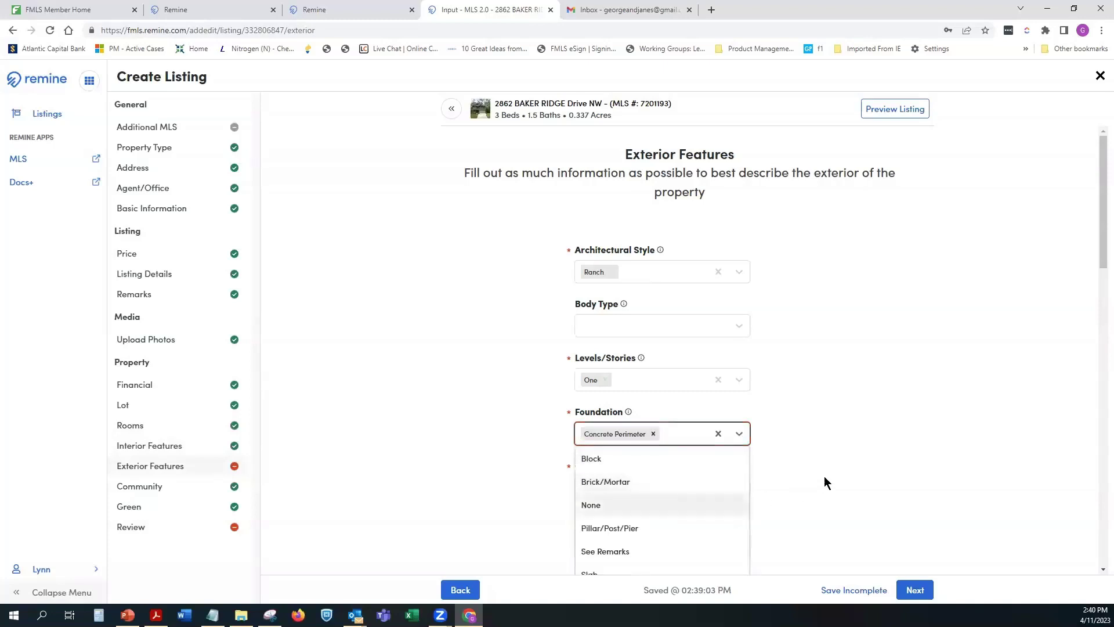
{"action": "scroll", "coordinate": [840, 462], "scroll_direction": "down", "scroll_amount": 2}
{"action": "left_click", "coordinate": [819, 359]}
Step: Change # of Carport Spaces from 1 to 0 in the Parking section
{"action": "scroll", "coordinate": [817, 371], "scroll_direction": "down", "scroll_amount": 8}
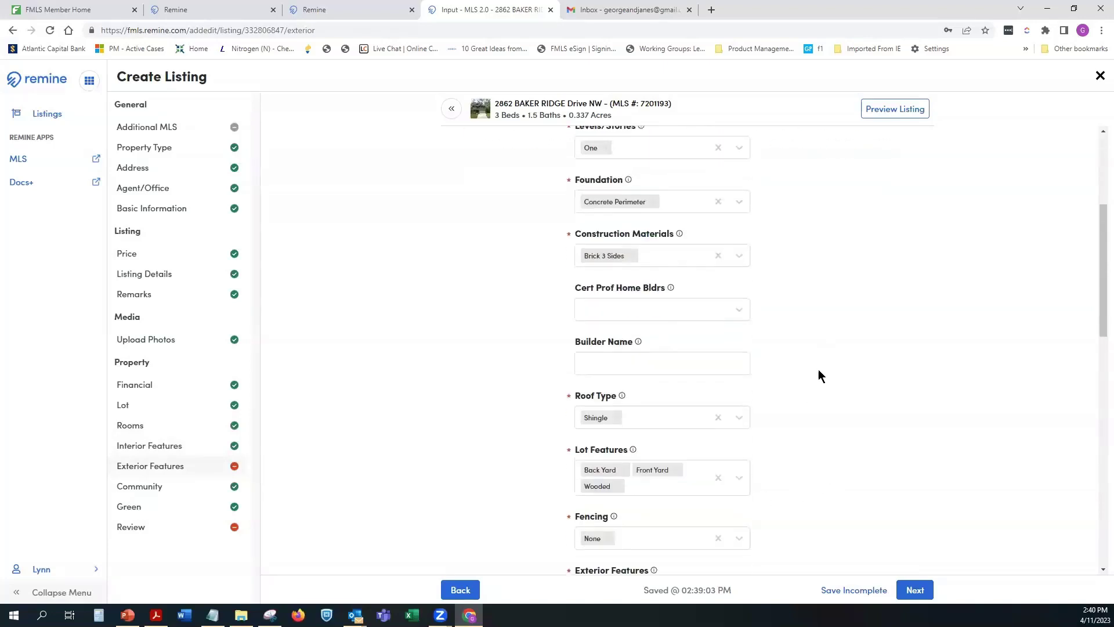
{"action": "scroll", "coordinate": [821, 364], "scroll_direction": "down", "scroll_amount": 6}
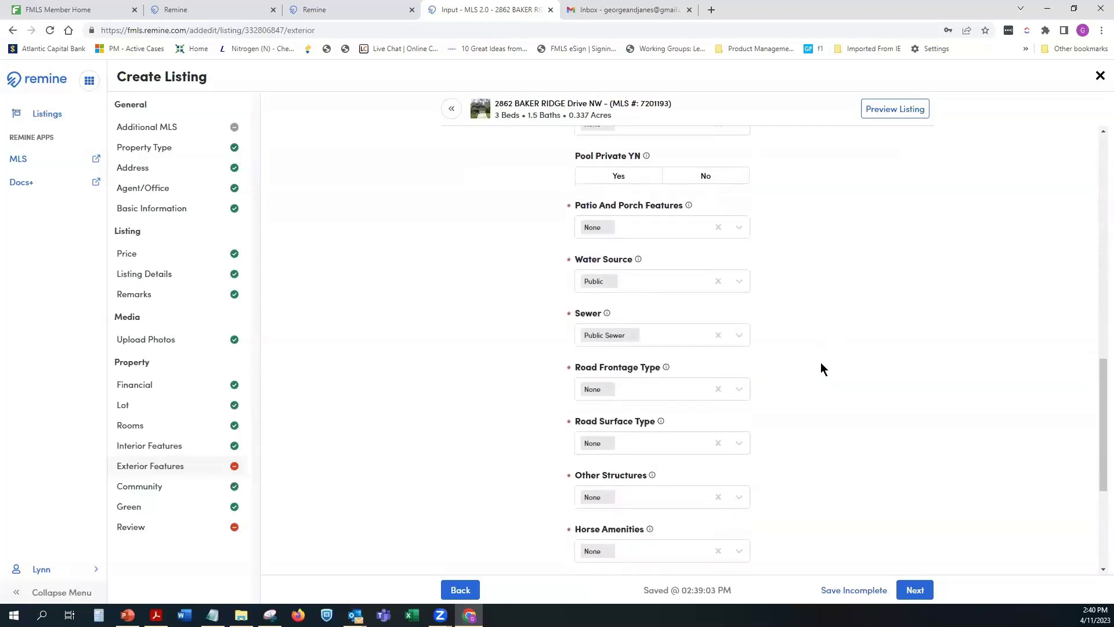
{"action": "scroll", "coordinate": [648, 416], "scroll_direction": "down", "scroll_amount": 1}
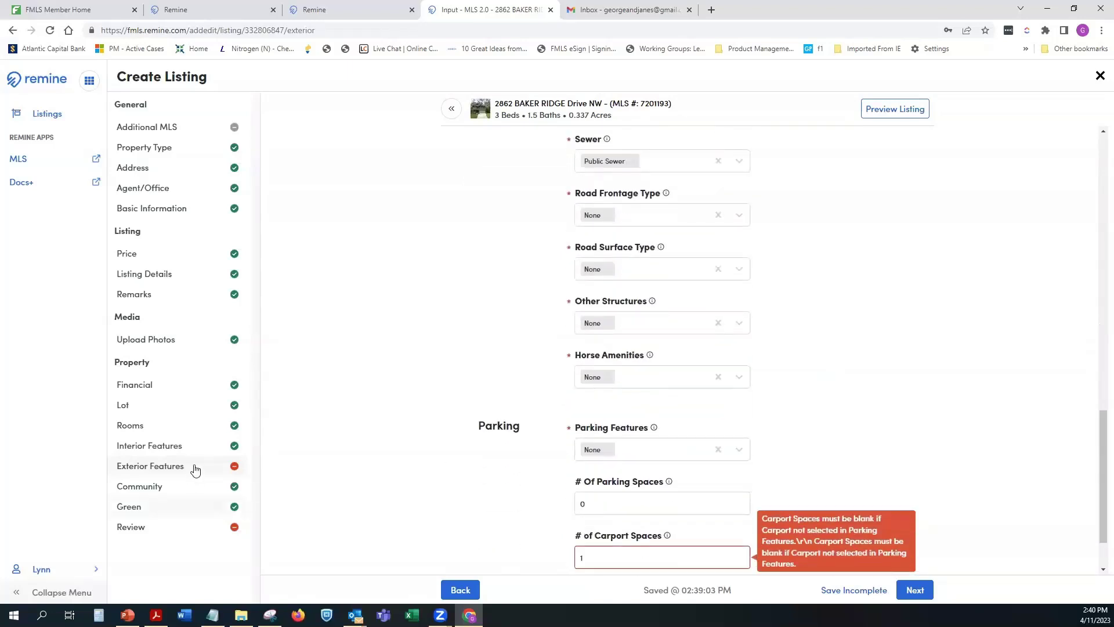
{"action": "scroll", "coordinate": [745, 493], "scroll_direction": "down", "scroll_amount": 1}
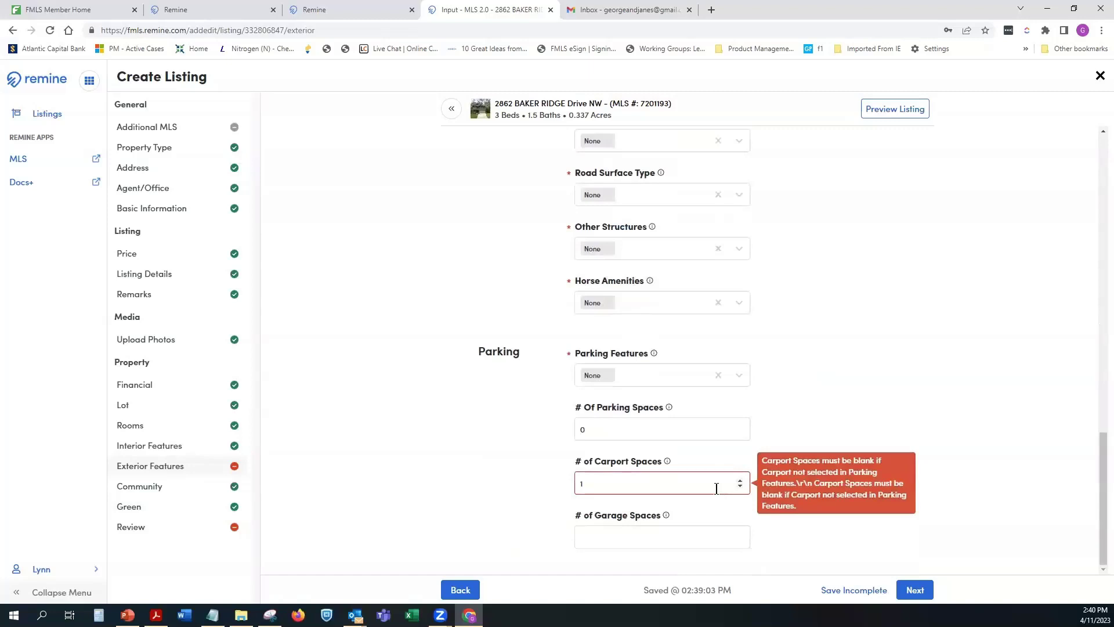
{"action": "left_click", "coordinate": [616, 484]}
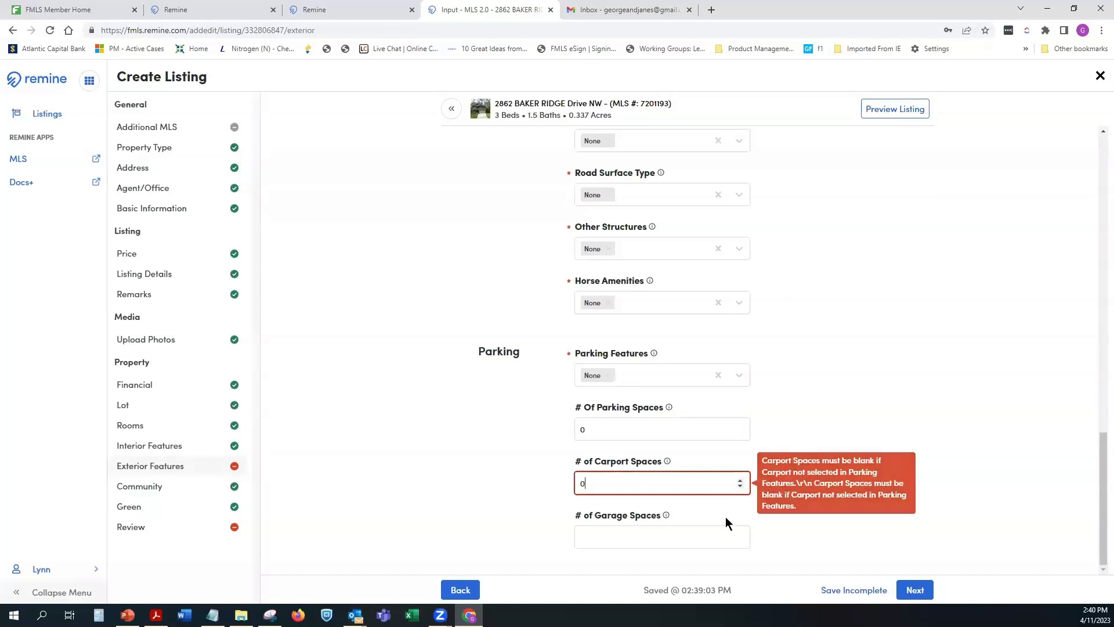
{"action": "left_click", "coordinate": [557, 455]}
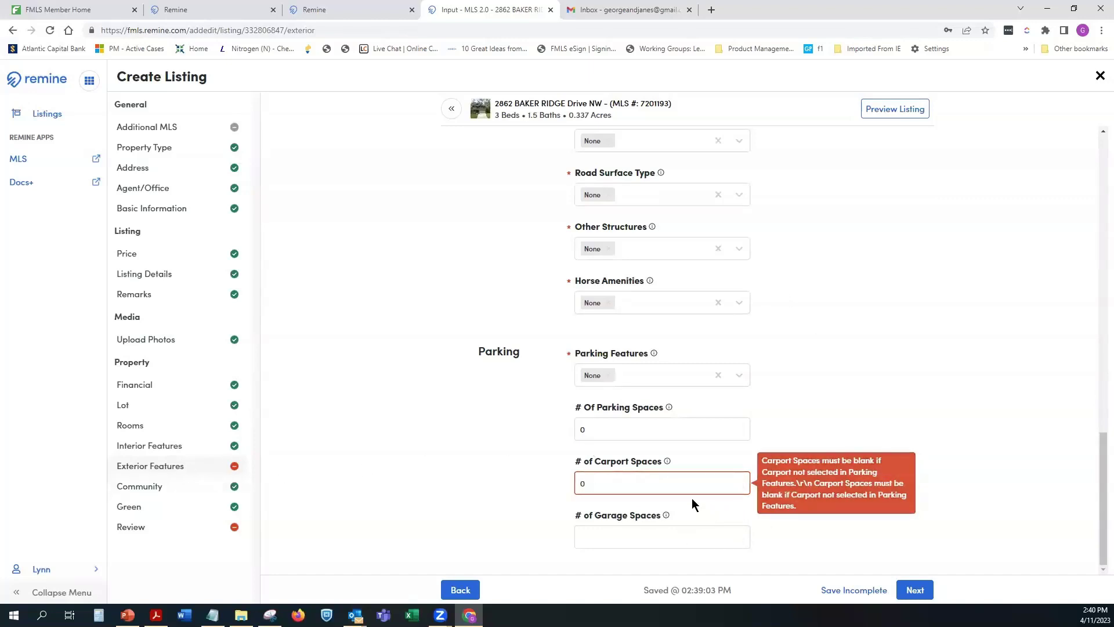
{"action": "scroll", "coordinate": [691, 498], "scroll_direction": "up", "scroll_amount": 1}
{"action": "scroll", "coordinate": [692, 498], "scroll_direction": "up", "scroll_amount": 2}
{"action": "scroll", "coordinate": [691, 498], "scroll_direction": "up", "scroll_amount": 5}
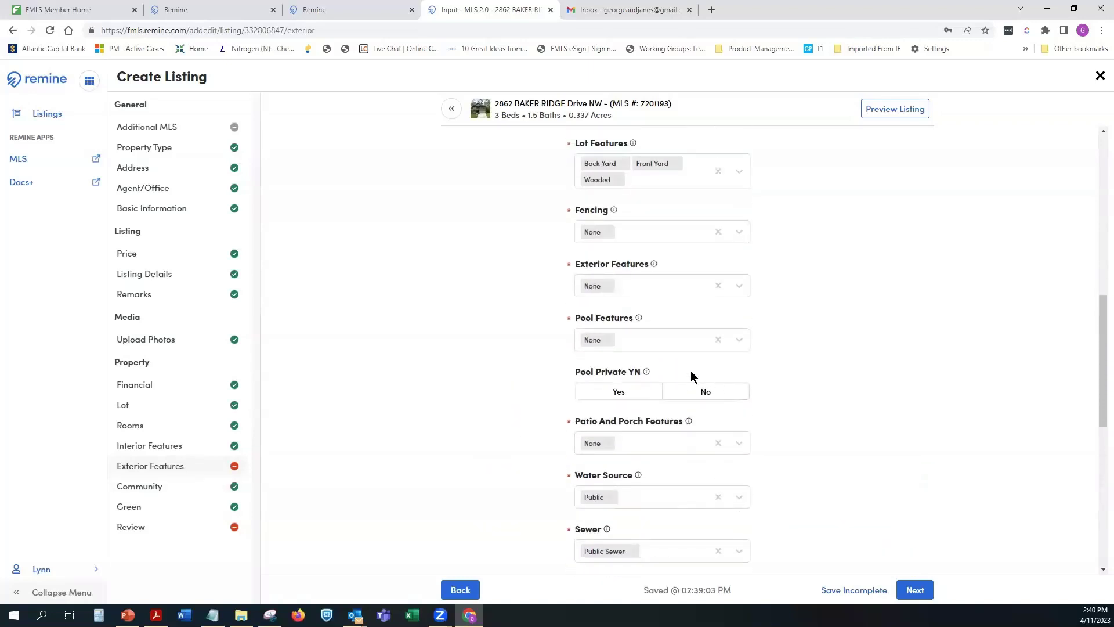
{"action": "scroll", "coordinate": [690, 371], "scroll_direction": "up", "scroll_amount": 5}
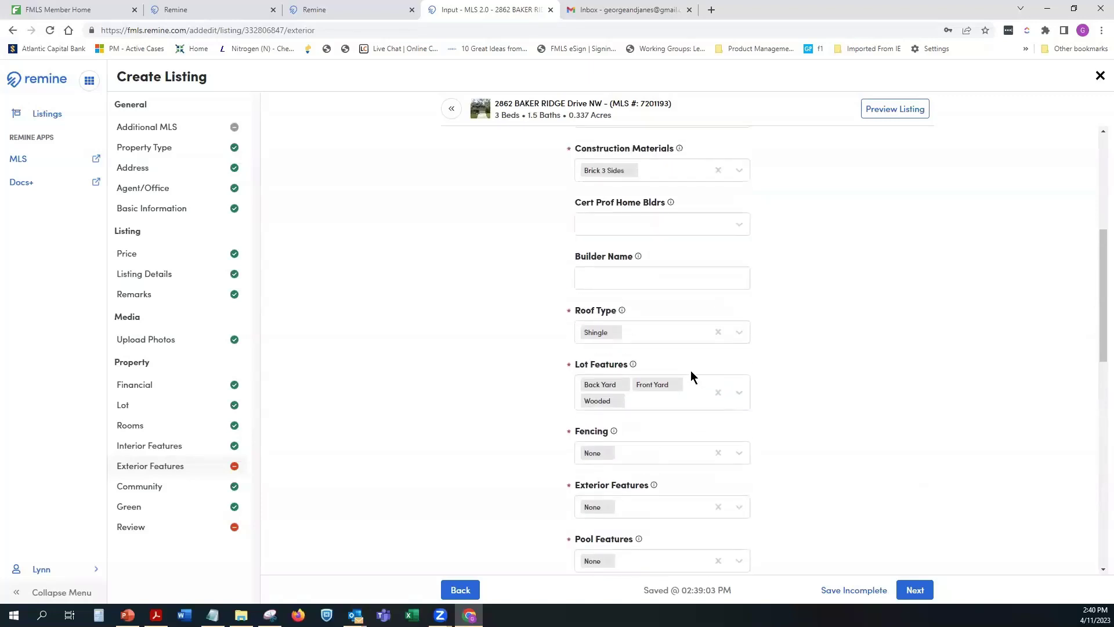
{"action": "scroll", "coordinate": [691, 372], "scroll_direction": "up", "scroll_amount": 4}
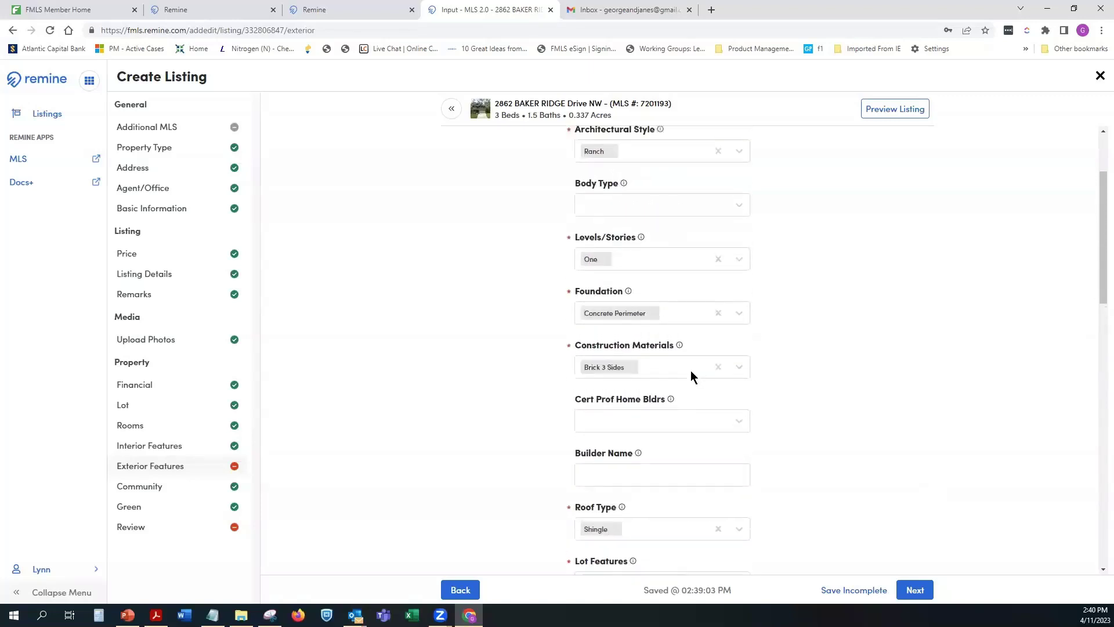
{"action": "scroll", "coordinate": [690, 372], "scroll_direction": "up", "scroll_amount": 1}
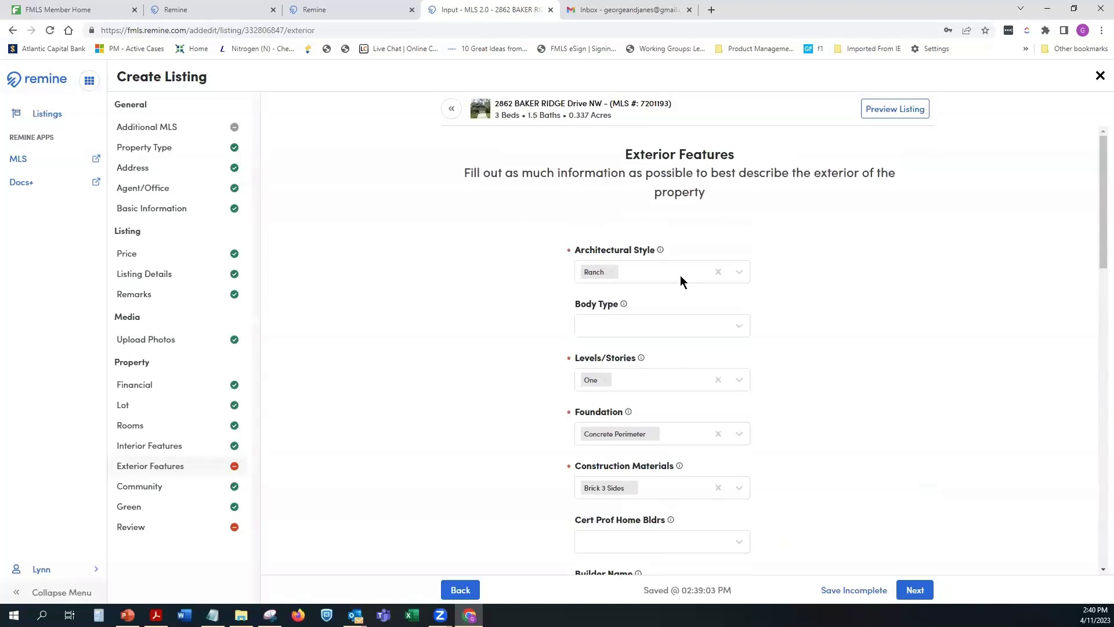
{"action": "scroll", "coordinate": [666, 338], "scroll_direction": "down", "scroll_amount": 2}
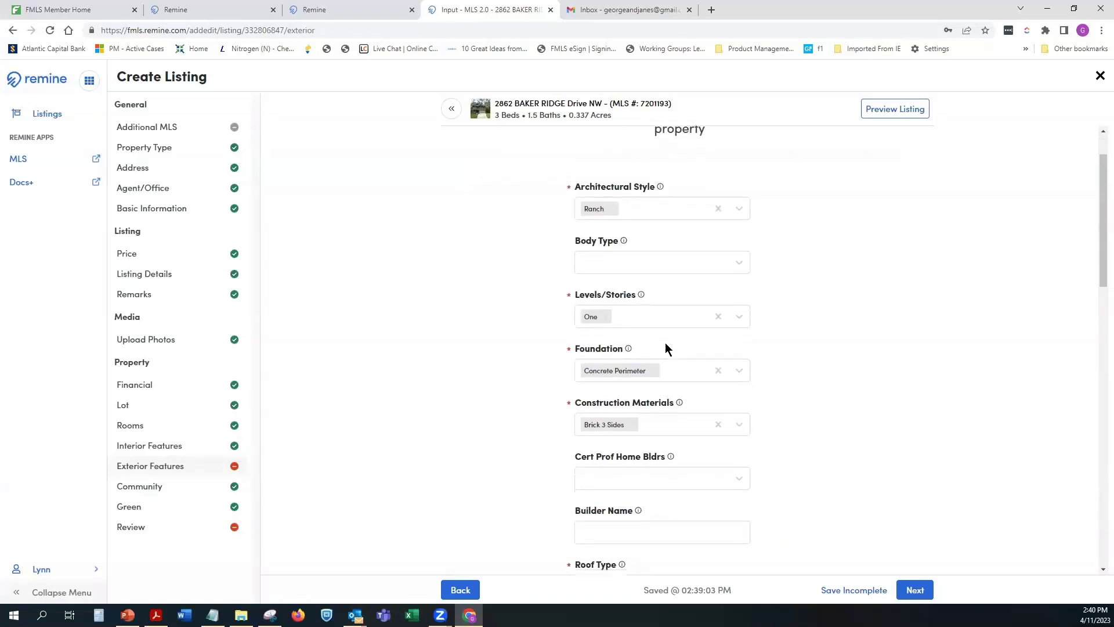
{"action": "scroll", "coordinate": [665, 346], "scroll_direction": "down", "scroll_amount": 5}
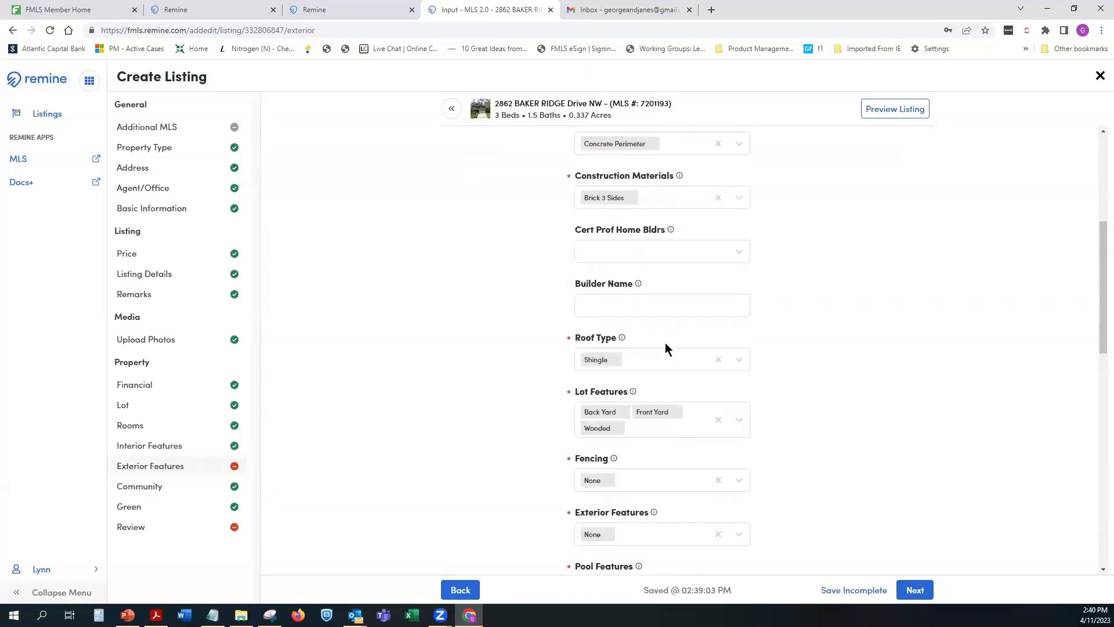
{"action": "scroll", "coordinate": [665, 345], "scroll_direction": "down", "scroll_amount": 1}
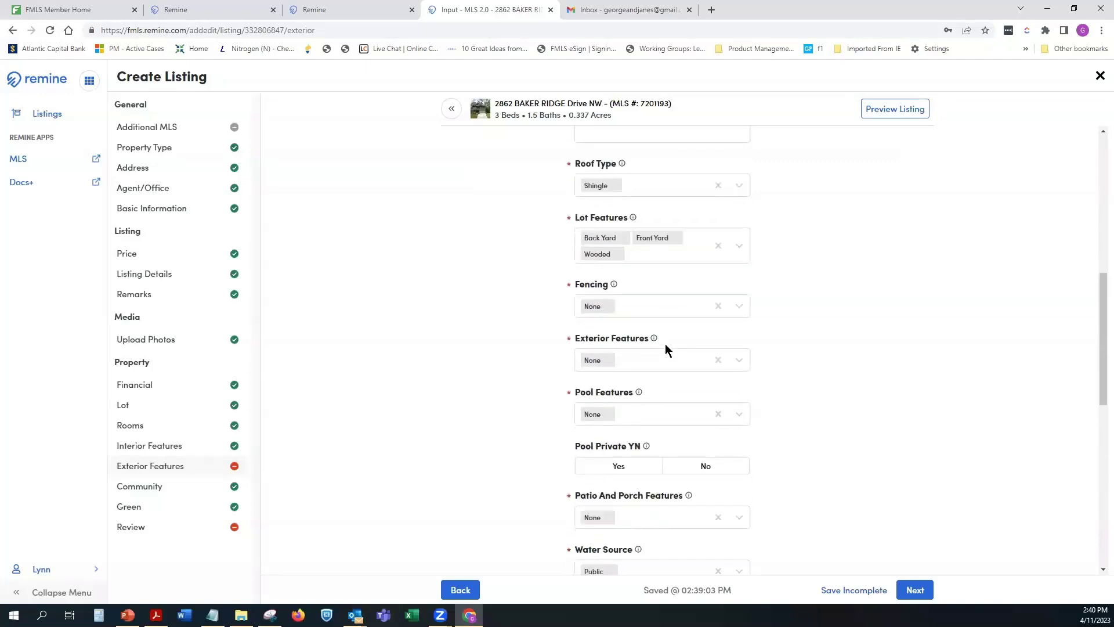
{"action": "scroll", "coordinate": [665, 345], "scroll_direction": "down", "scroll_amount": 1}
{"action": "scroll", "coordinate": [665, 344], "scroll_direction": "down", "scroll_amount": 3}
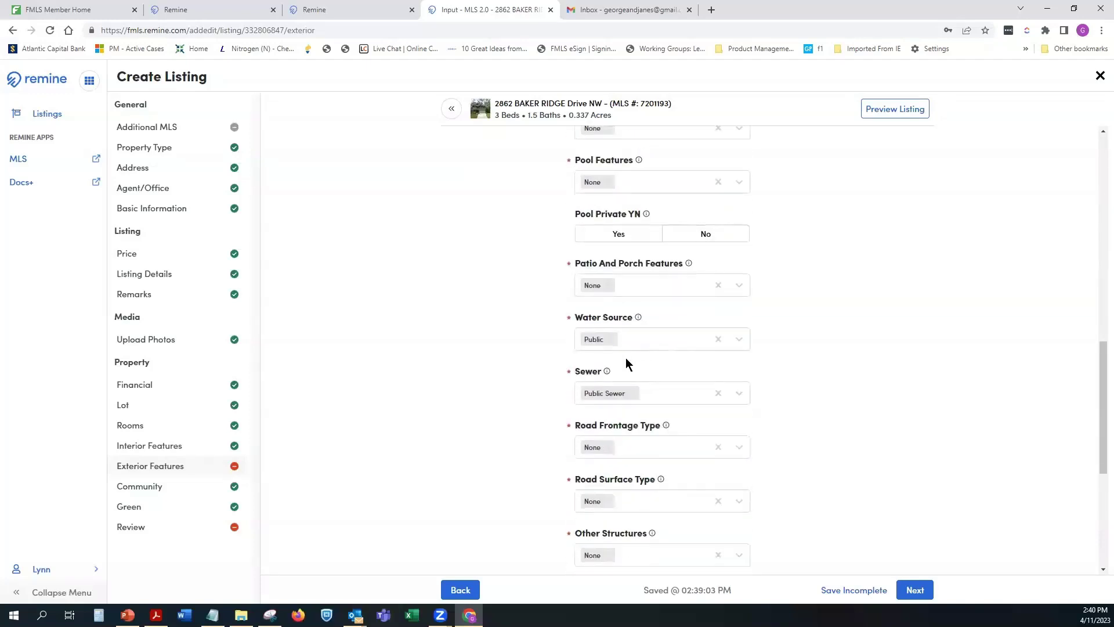
{"action": "scroll", "coordinate": [626, 358], "scroll_direction": "down", "scroll_amount": 1}
{"action": "scroll", "coordinate": [621, 361], "scroll_direction": "down", "scroll_amount": 2}
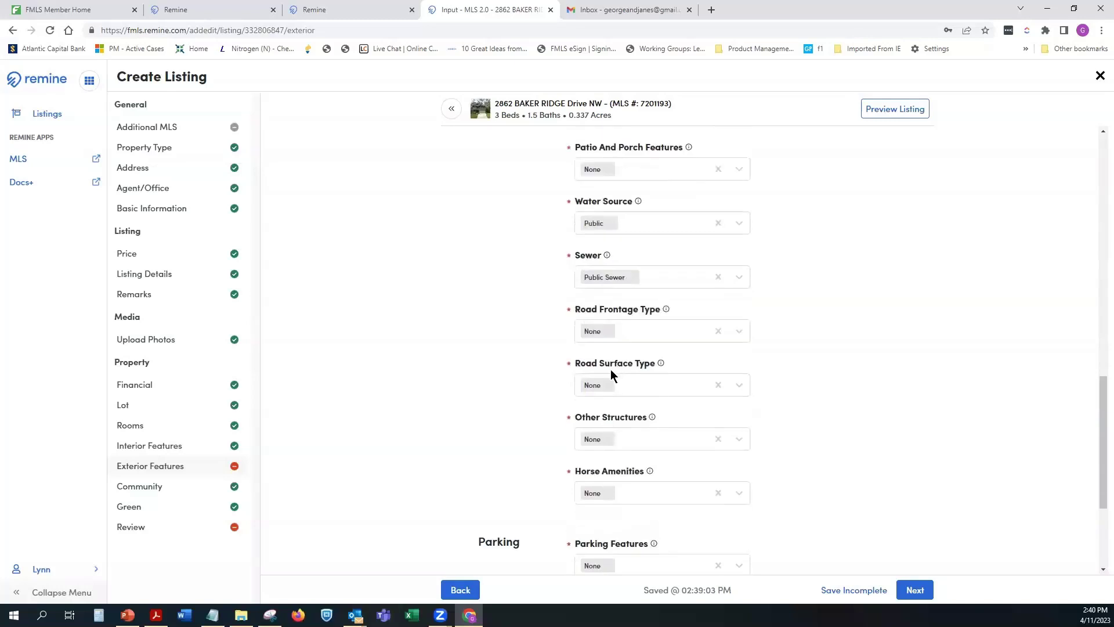
{"action": "scroll", "coordinate": [610, 372], "scroll_direction": "down", "scroll_amount": 2}
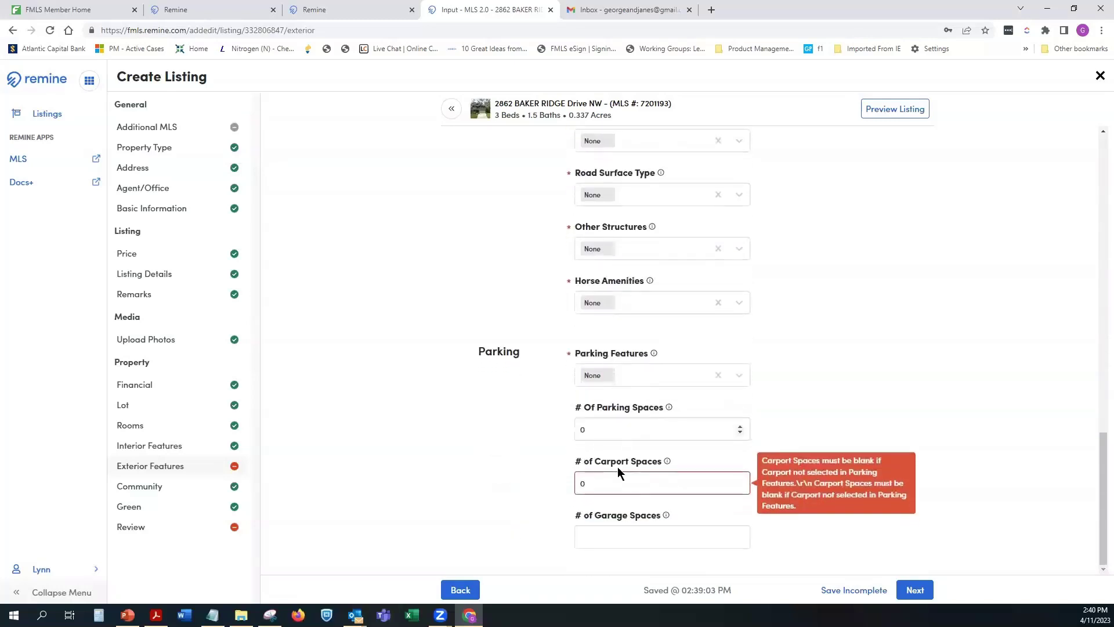
Step: Replace None with Attached in Parking Features
{"action": "left_click", "coordinate": [612, 483]}
{"action": "left_click", "coordinate": [719, 374]}
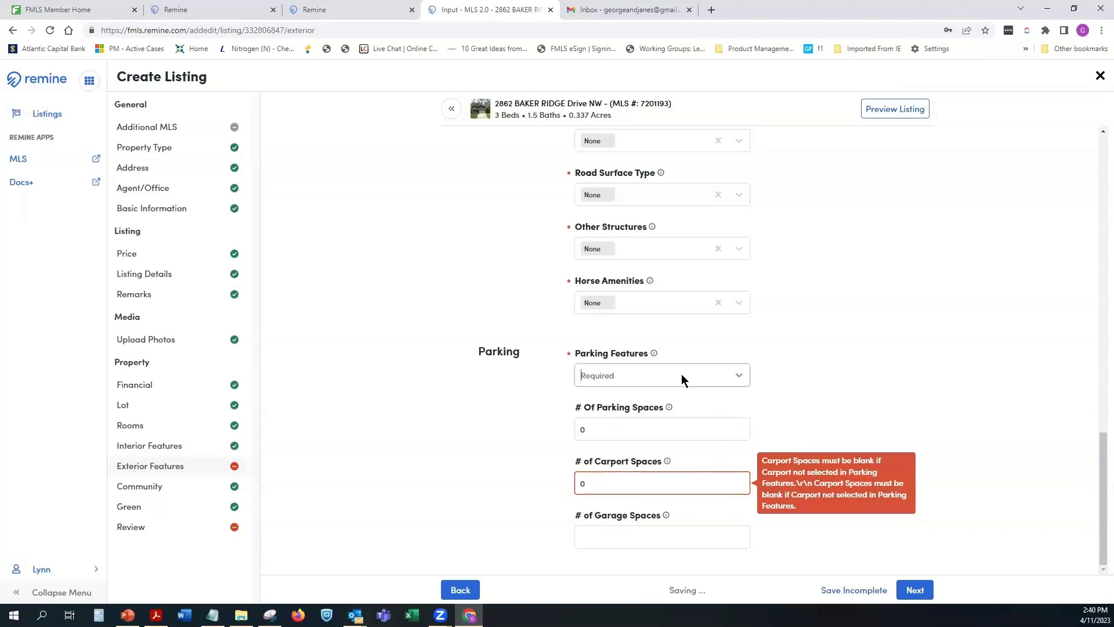
{"action": "left_click", "coordinate": [635, 376]}
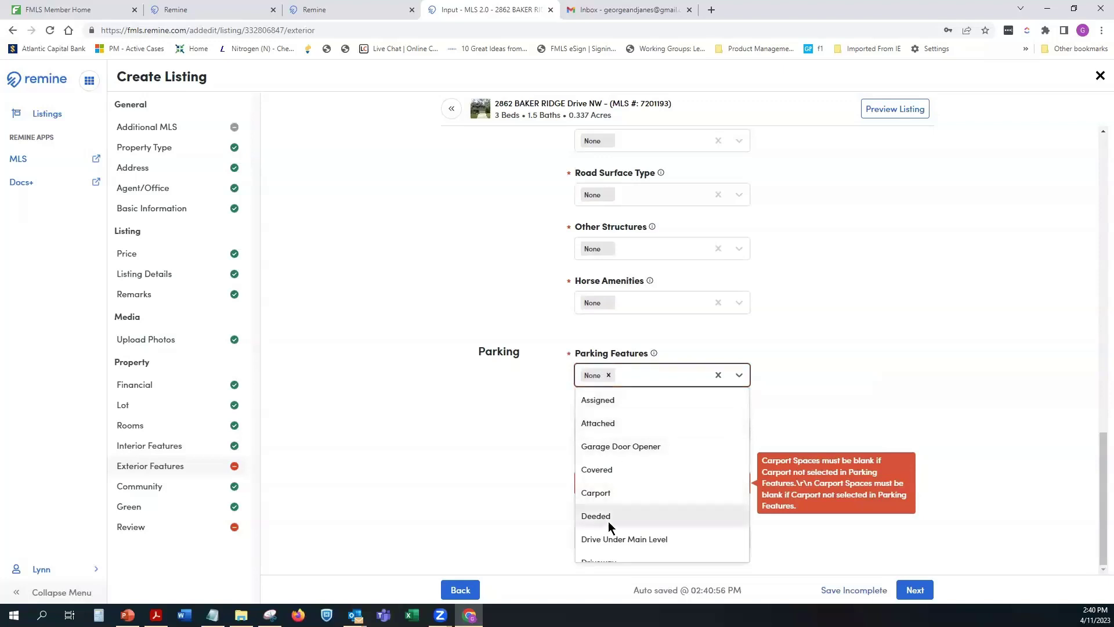
{"action": "left_click", "coordinate": [604, 423]}
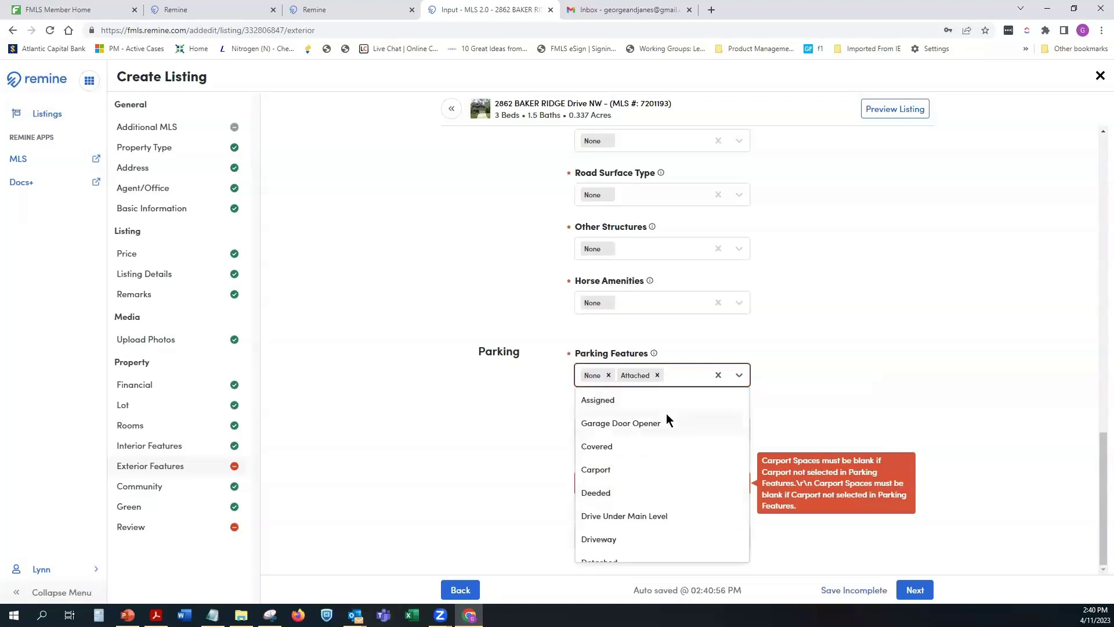
{"action": "left_click", "coordinate": [608, 375]}
{"action": "key", "text": "Escape"}
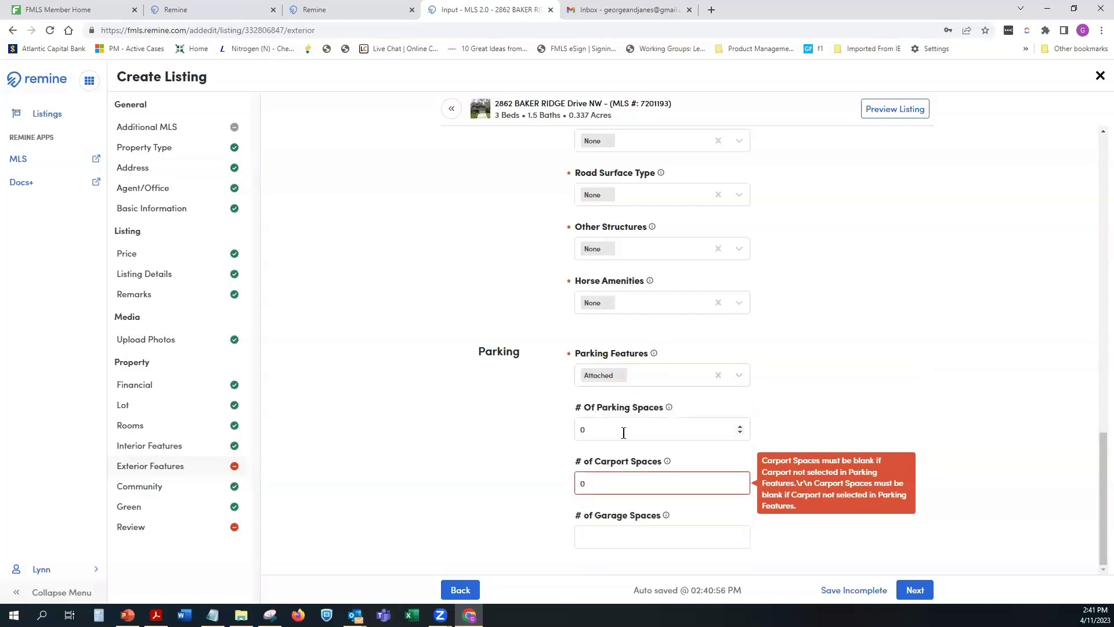
Step: Enter 2 in # Of Parking Spaces and set carport spaces back to 0
{"action": "left_click", "coordinate": [622, 431]}
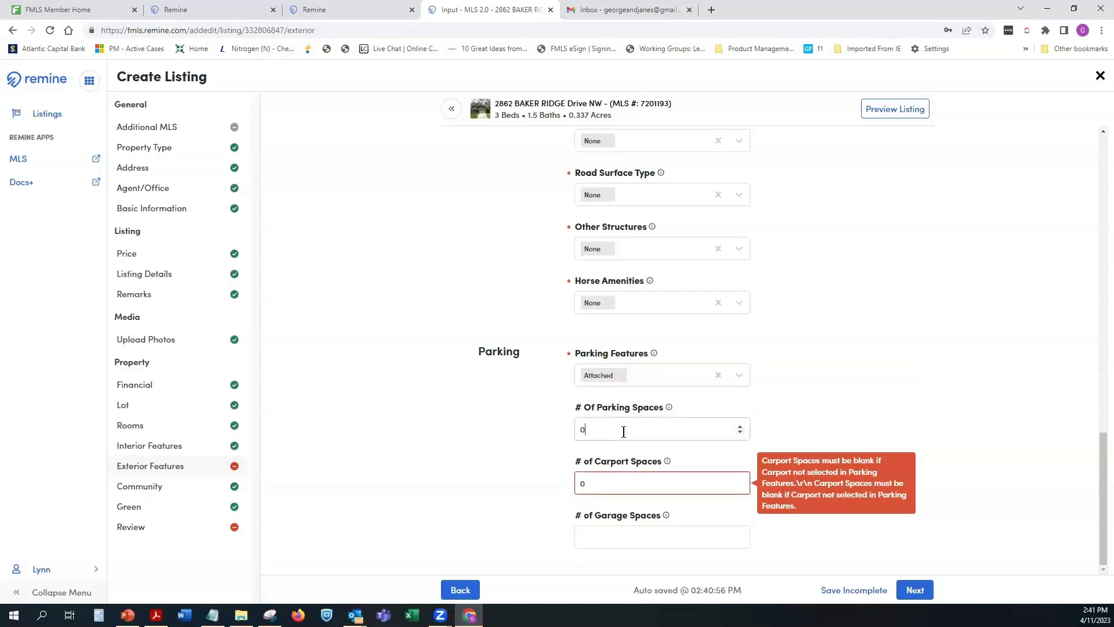
{"action": "left_click", "coordinate": [593, 479]}
{"action": "left_click", "coordinate": [589, 429]}
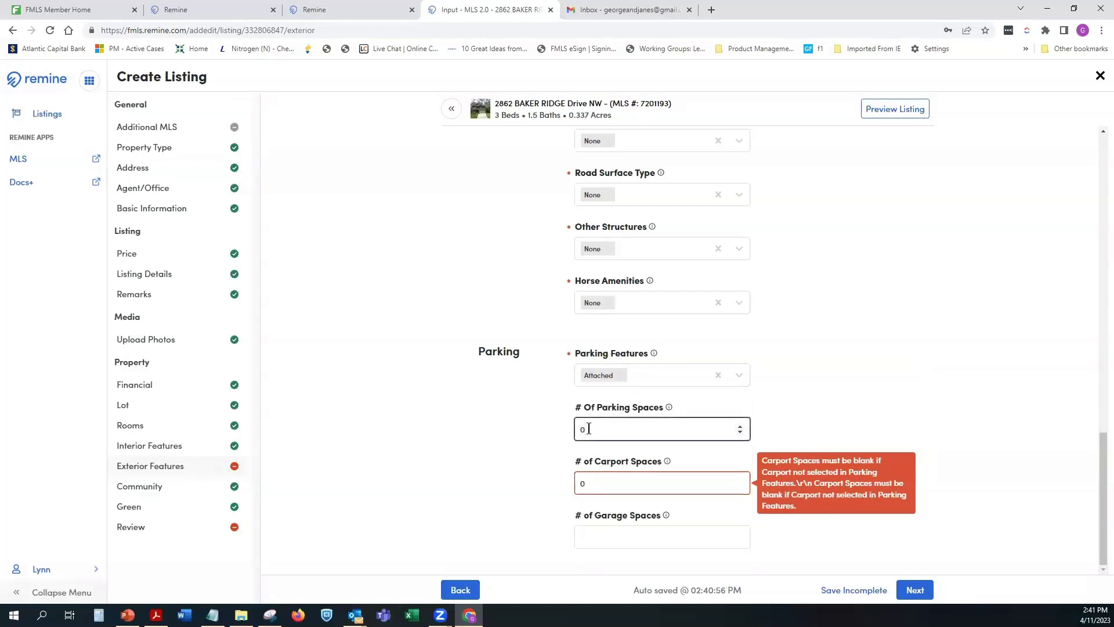
{"action": "type", "text": "2"}
{"action": "left_click", "coordinate": [646, 486]}
{"action": "key", "text": "Tab"}
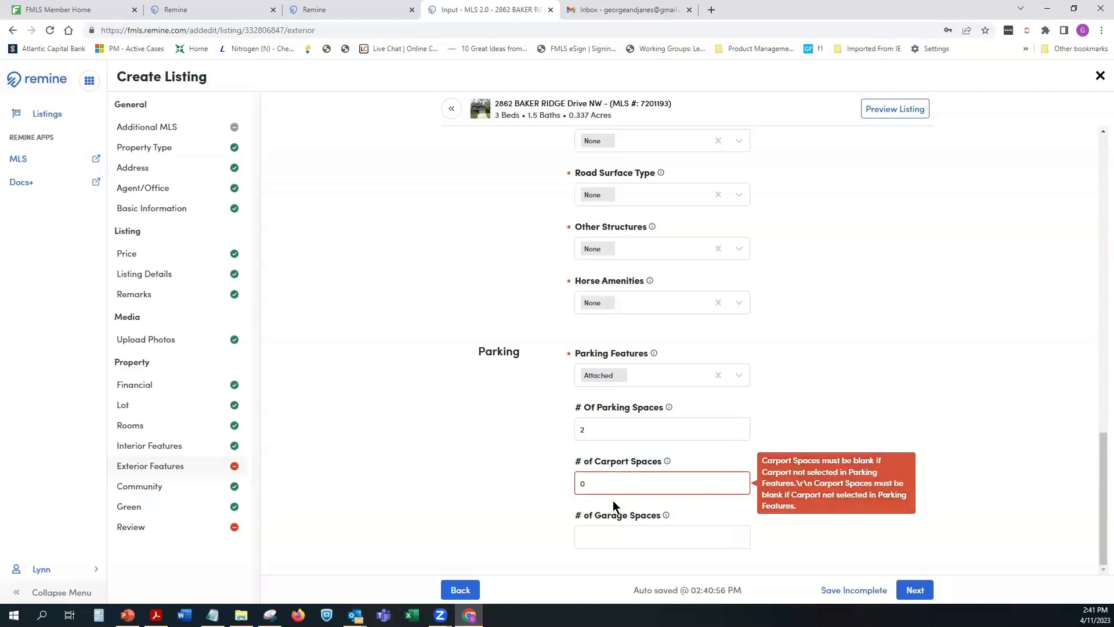
{"action": "left_click_drag", "start_coordinate": [592, 485], "coordinate": [575, 485]}
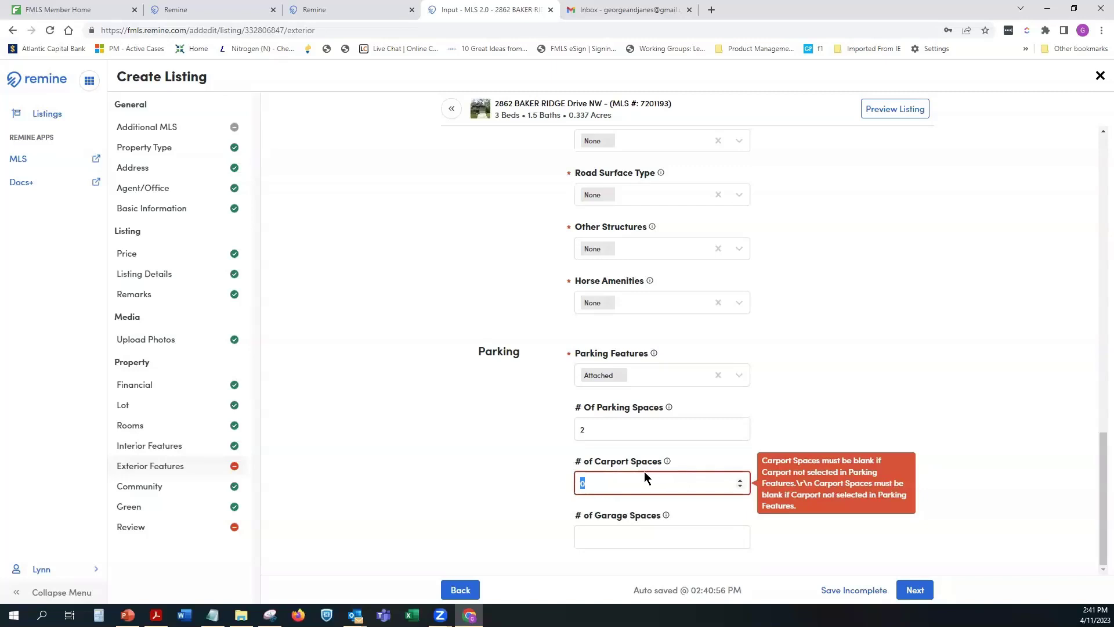
{"action": "key", "text": "BackSpace"}
{"action": "type", "text": "2"}
{"action": "key", "text": "BackSpace"}
{"action": "type", "text": "0"}
{"action": "left_click", "coordinate": [652, 530]}
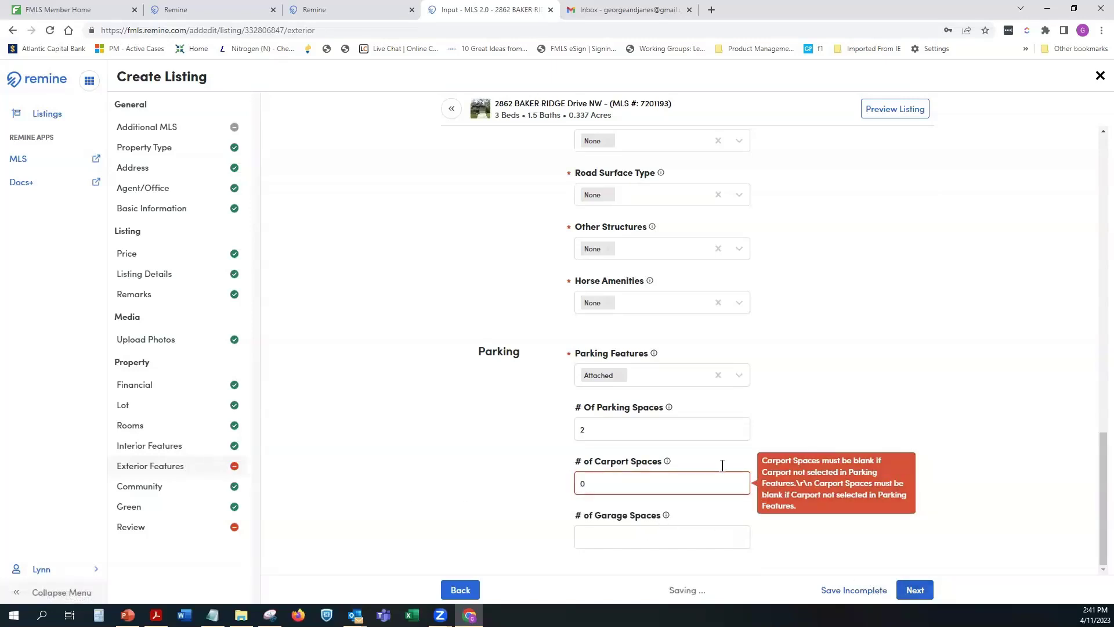
{"action": "left_click", "coordinate": [628, 461]}
Step: Add Carport to Parking Features and set # of Carport Spaces to 1
{"action": "left_click", "coordinate": [739, 376]}
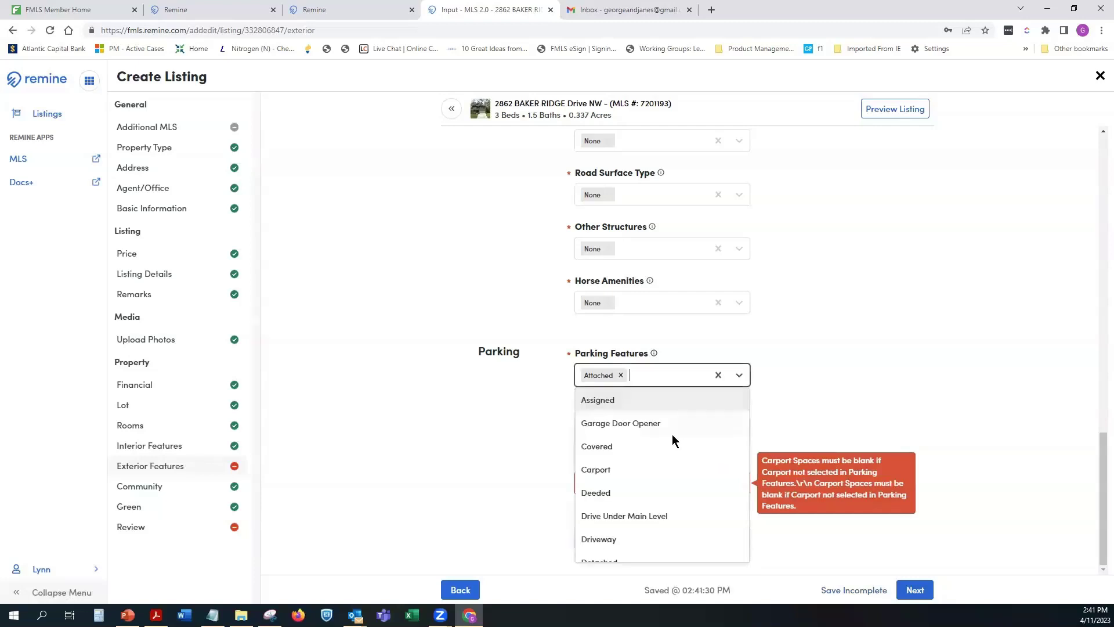
{"action": "left_click", "coordinate": [606, 470]}
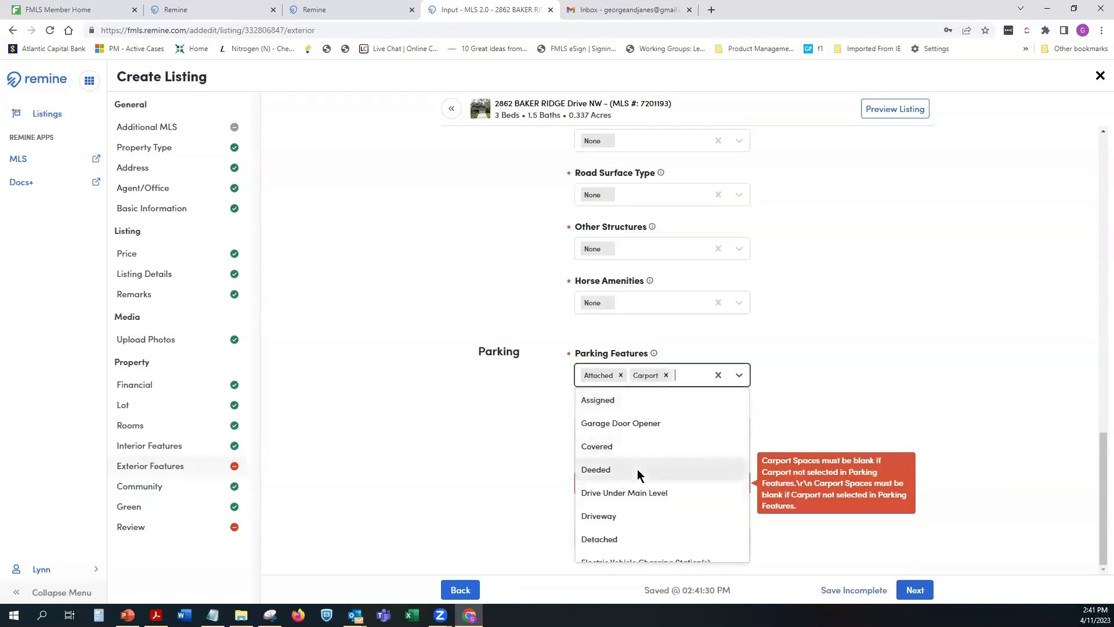
{"action": "left_click", "coordinate": [774, 391]}
{"action": "left_click", "coordinate": [620, 483]}
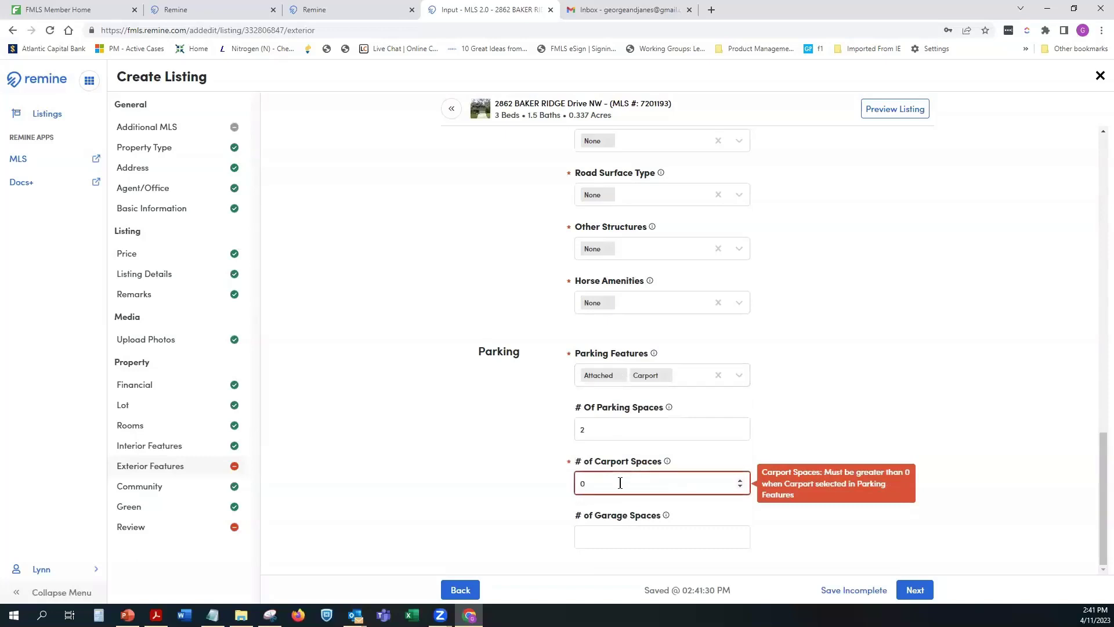
{"action": "key", "text": "BackSpace"}
{"action": "type", "text": "1"}
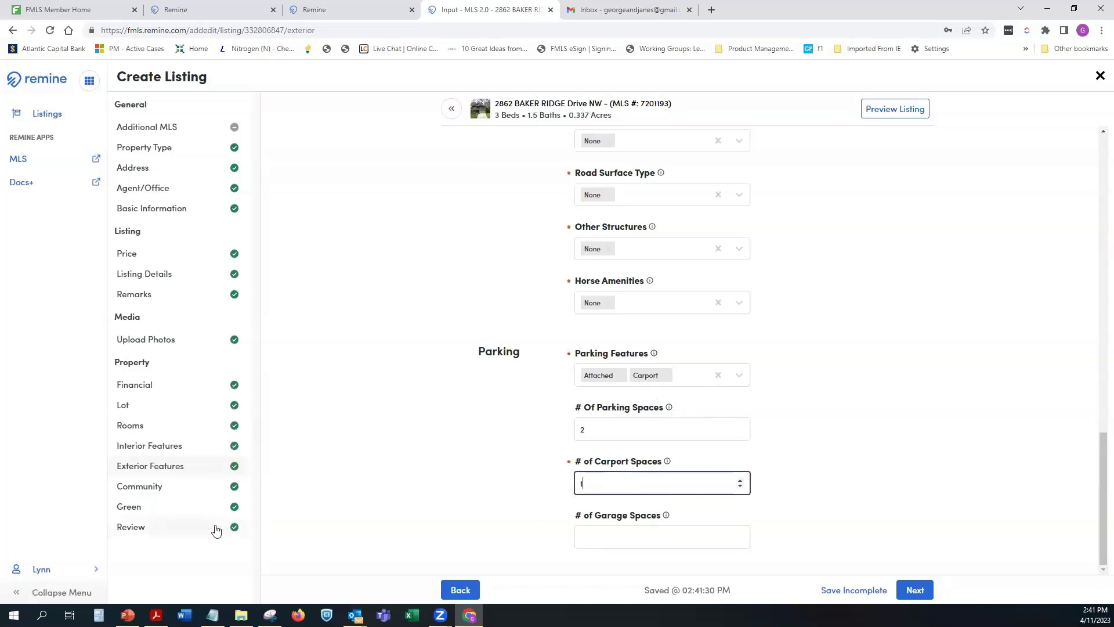
Step: Test removing Carport with 0 carport spaces, then view and hide the Review errors
{"action": "left_click", "coordinate": [133, 526]}
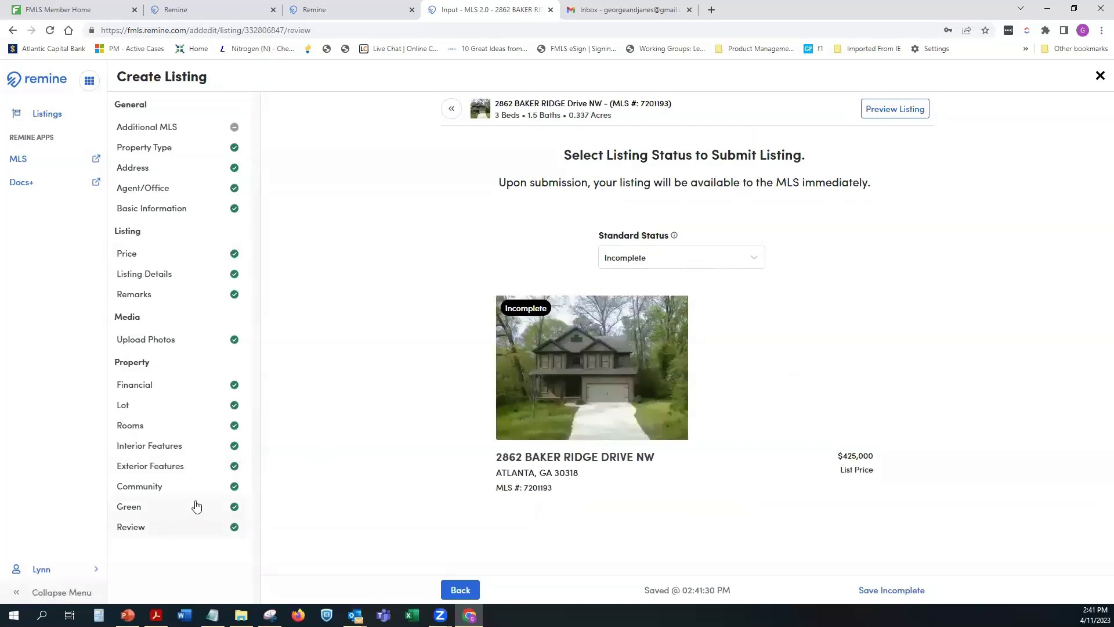
{"action": "left_click", "coordinate": [191, 466]}
{"action": "scroll", "coordinate": [871, 479], "scroll_direction": "down", "scroll_amount": 10}
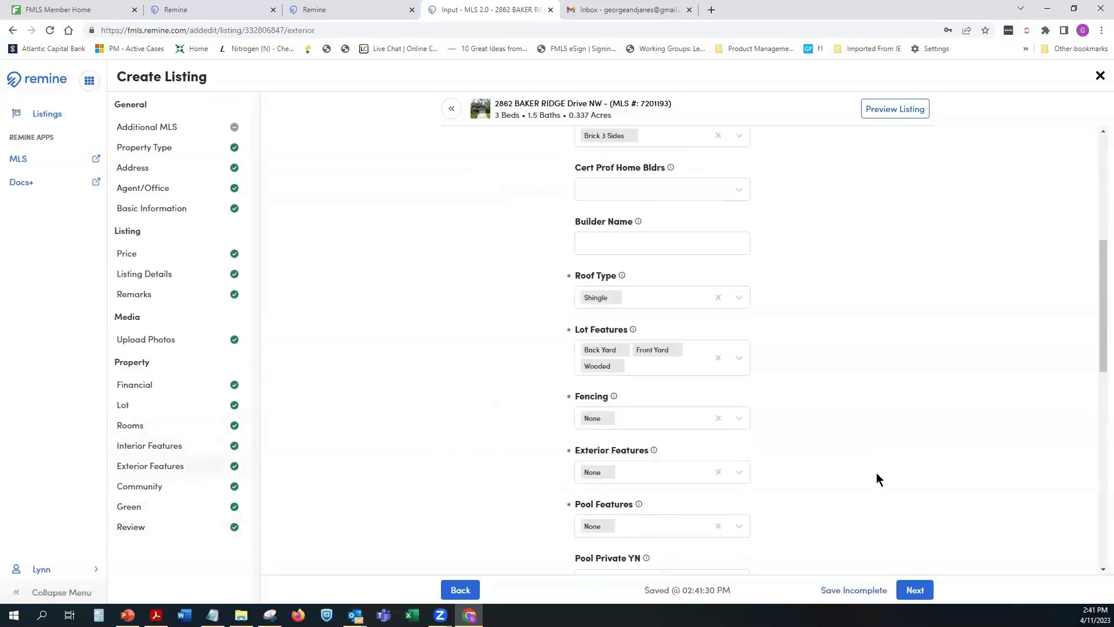
{"action": "scroll", "coordinate": [876, 479], "scroll_direction": "down", "scroll_amount": 6}
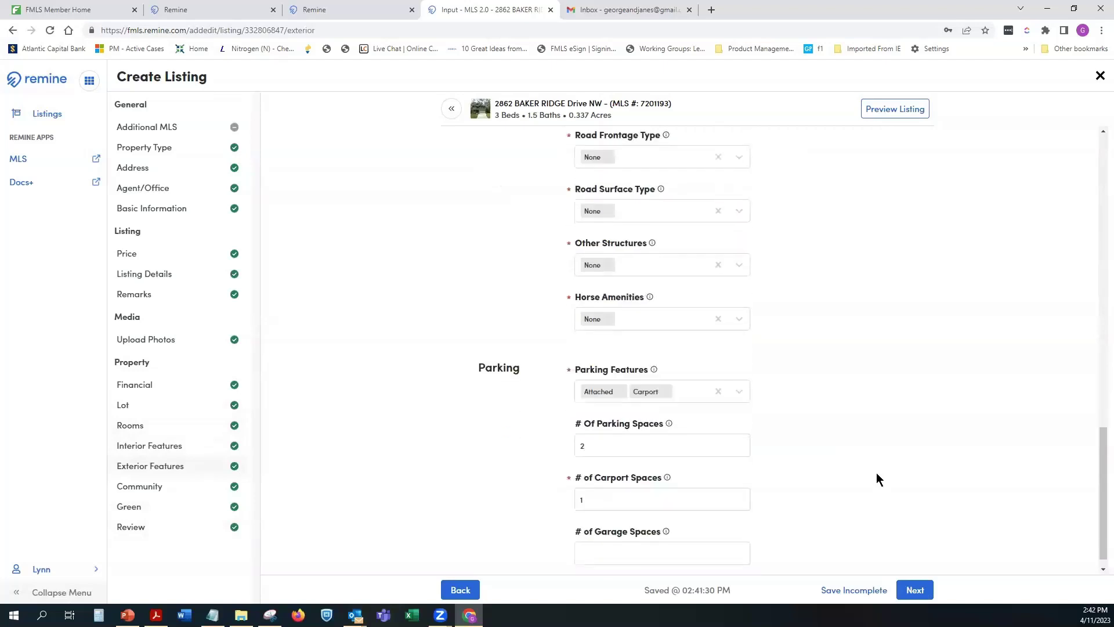
{"action": "left_click", "coordinate": [682, 487]}
{"action": "key", "text": "BackSpace"}
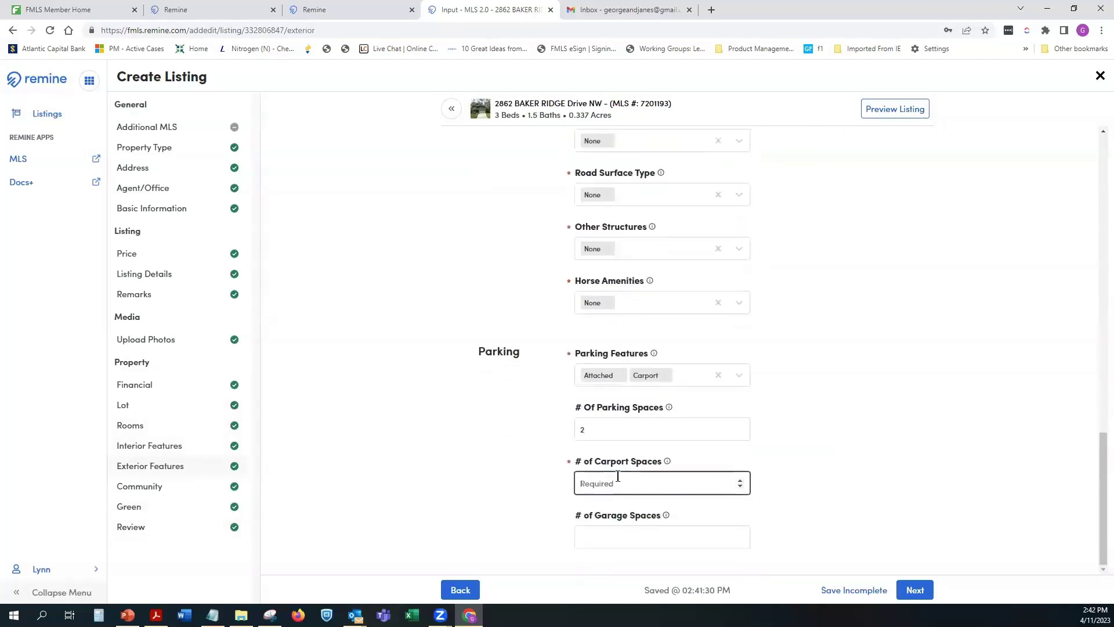
{"action": "type", "text": "0"}
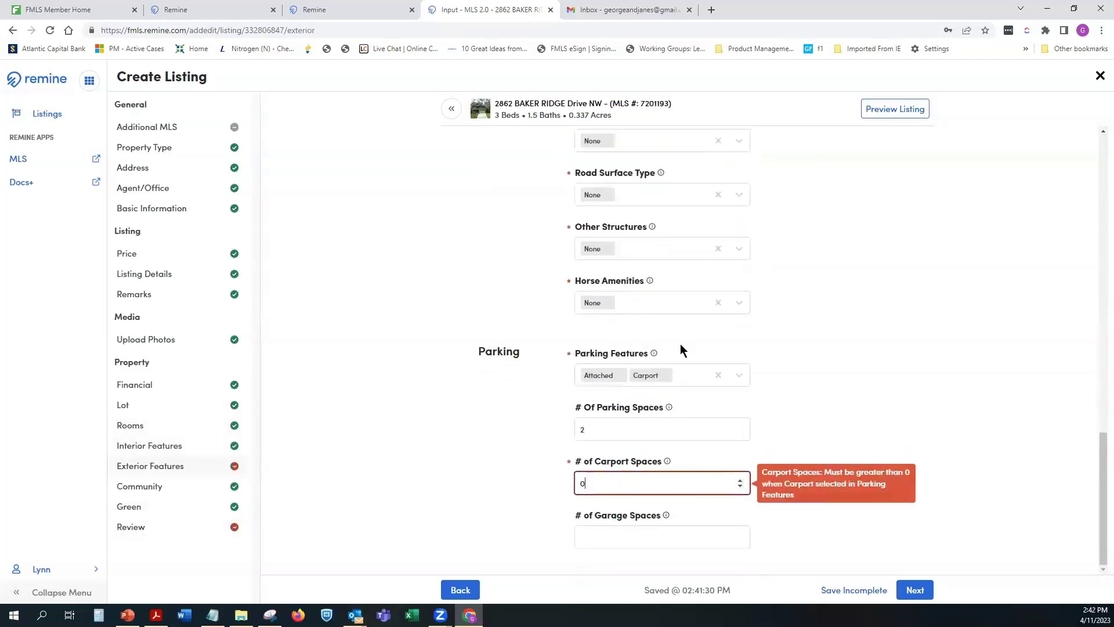
{"action": "left_click", "coordinate": [669, 375]}
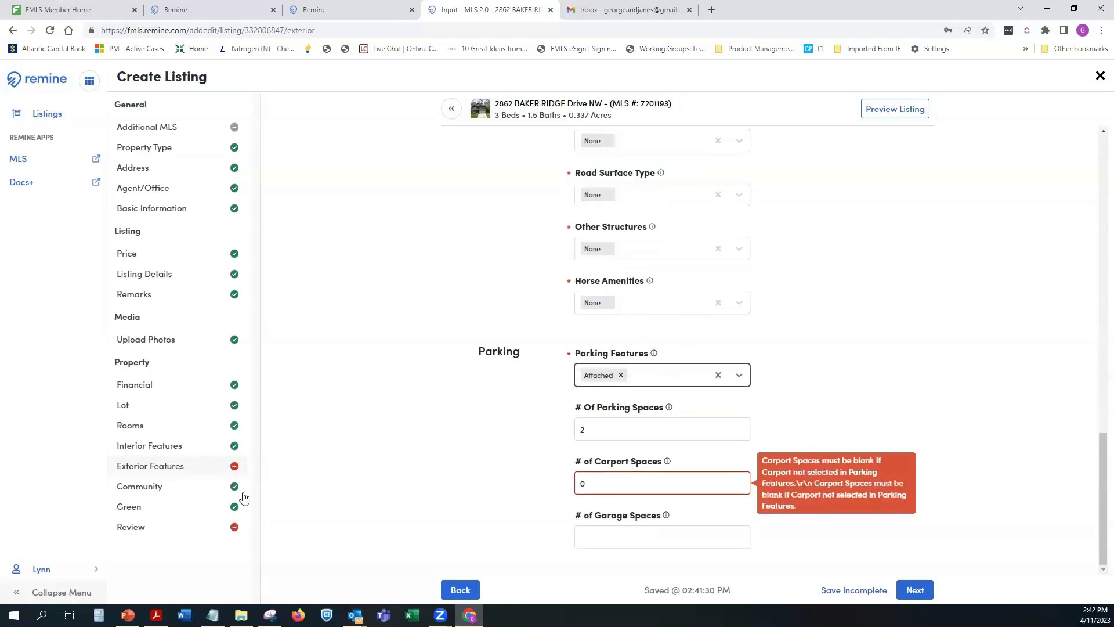
{"action": "left_click", "coordinate": [194, 529]}
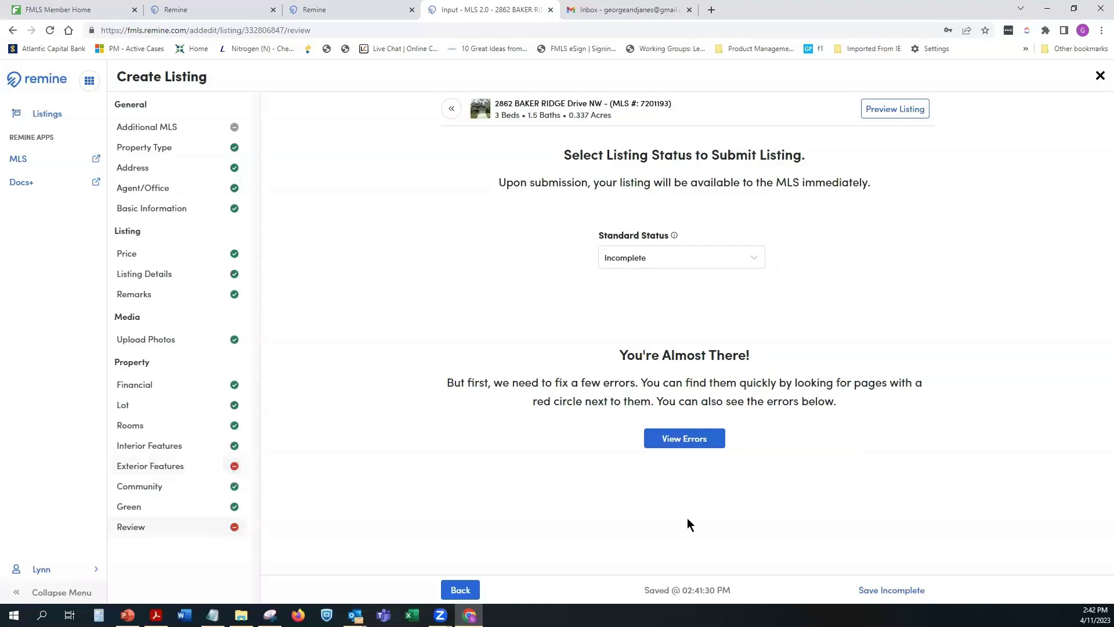
{"action": "left_click", "coordinate": [684, 443]}
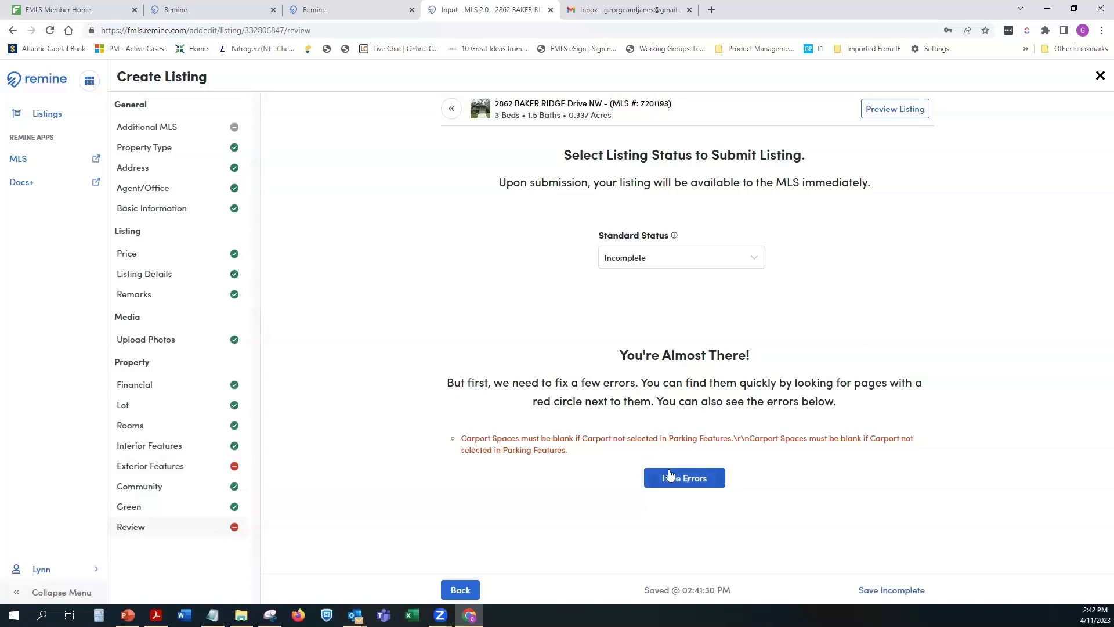
{"action": "left_click", "coordinate": [687, 479]}
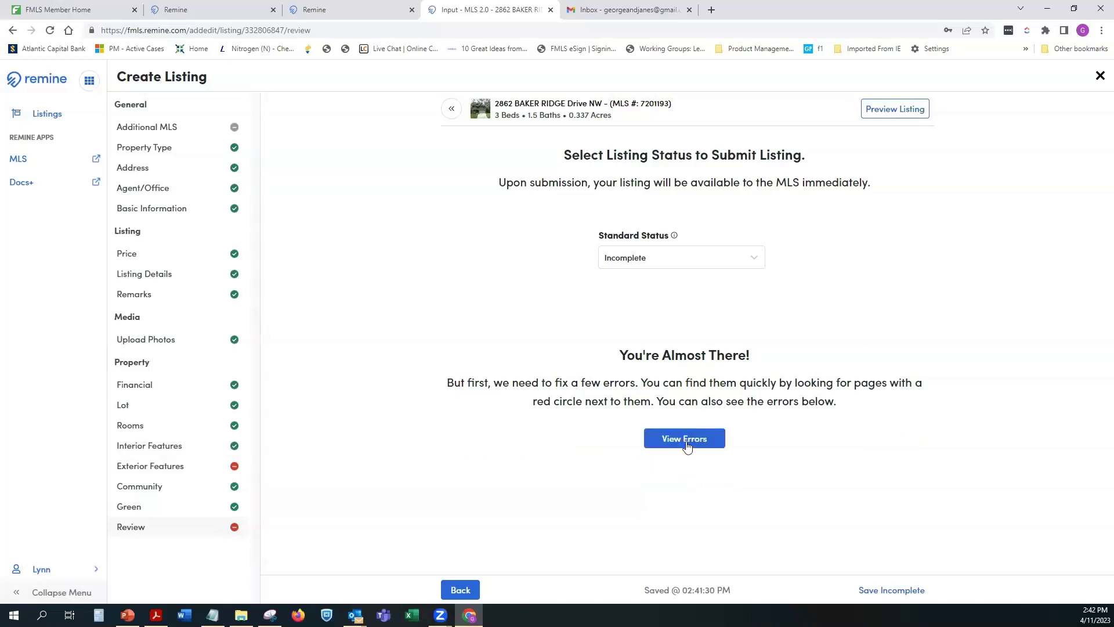
Step: Re-add Carport with 1 carport space and return to the Review step
{"action": "left_click", "coordinate": [219, 471]}
{"action": "scroll", "coordinate": [668, 464], "scroll_direction": "down", "scroll_amount": 9}
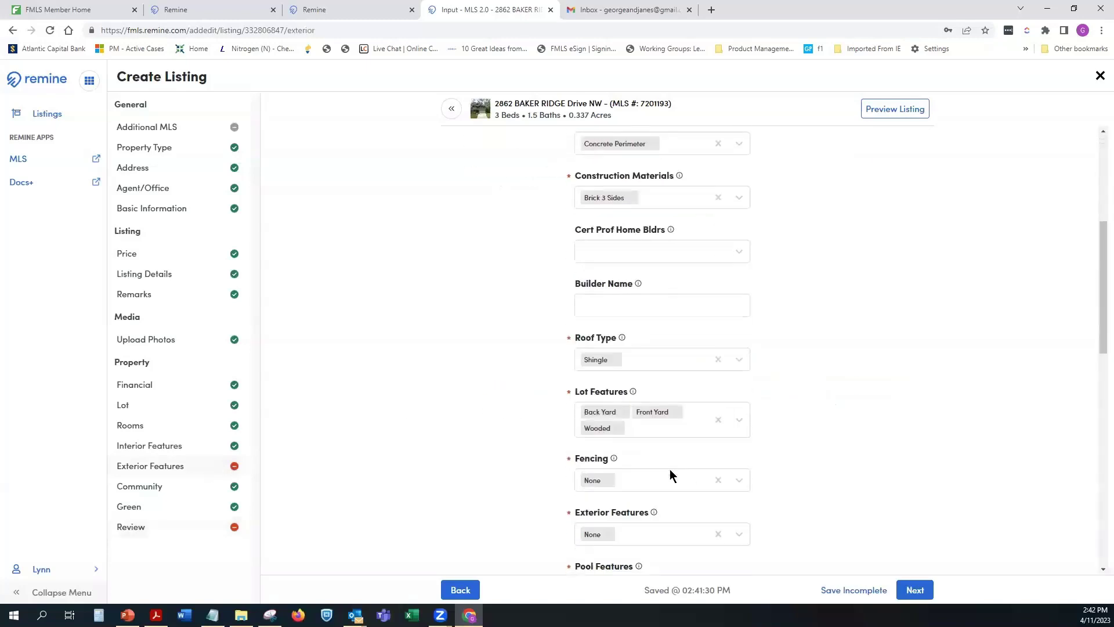
{"action": "scroll", "coordinate": [624, 491], "scroll_direction": "down", "scroll_amount": 7}
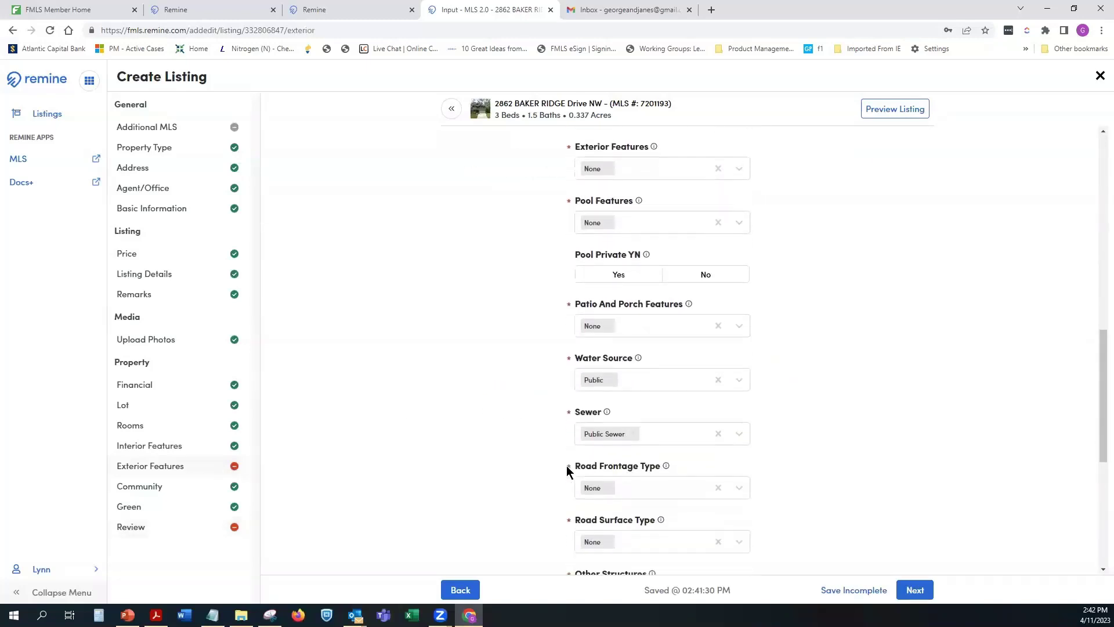
{"action": "scroll", "coordinate": [505, 447], "scroll_direction": "down", "scroll_amount": 2}
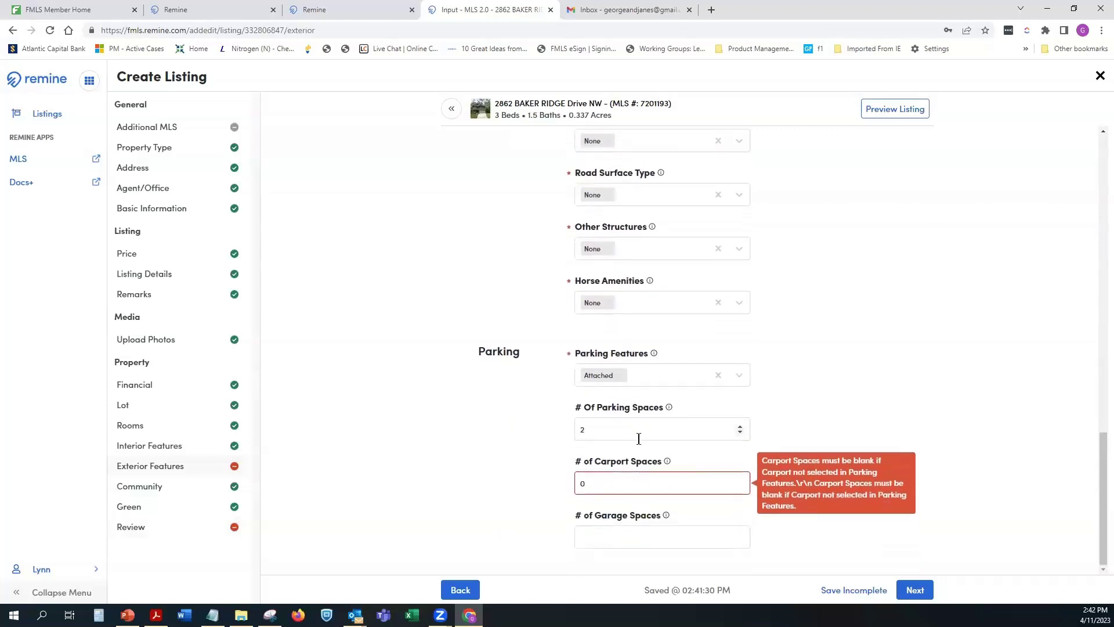
{"action": "left_click", "coordinate": [737, 375]}
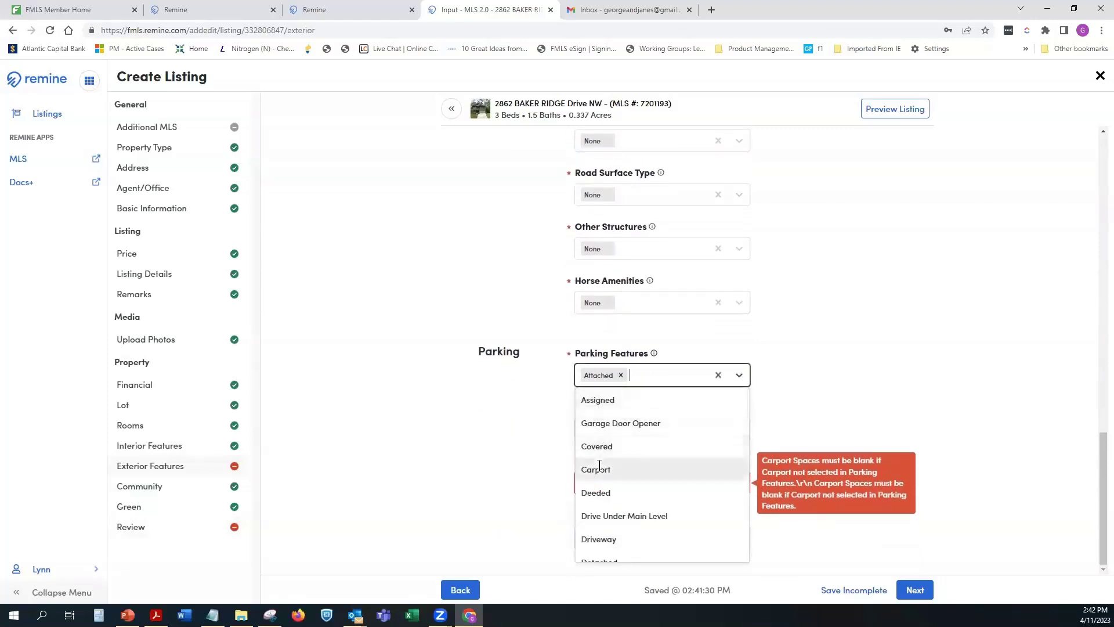
{"action": "left_click", "coordinate": [666, 468]}
{"action": "left_click", "coordinate": [547, 464]}
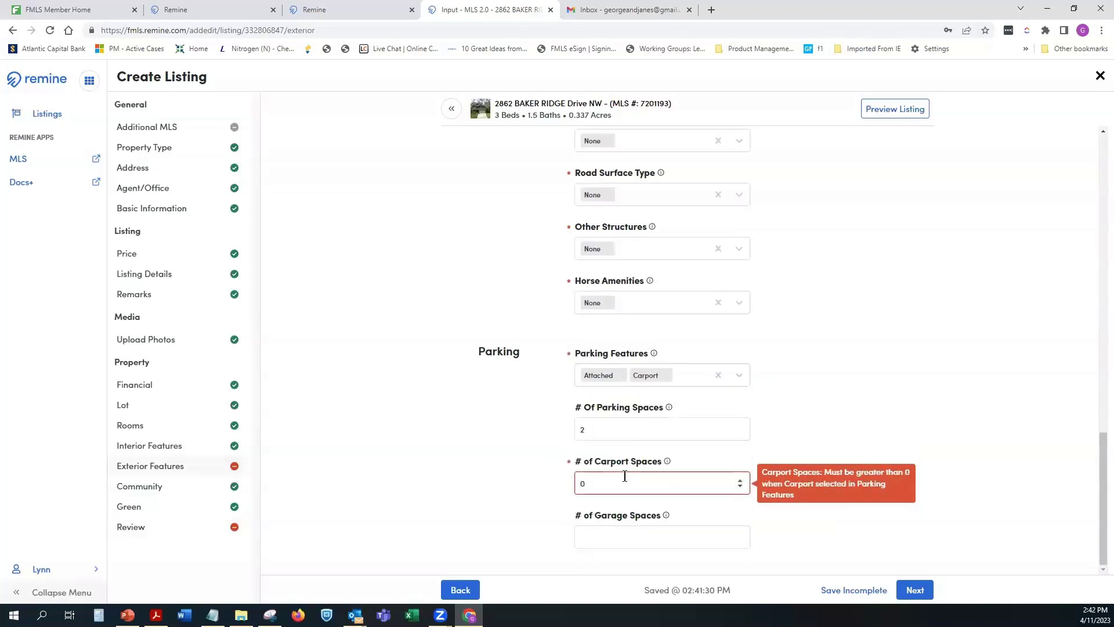
{"action": "left_click", "coordinate": [606, 486]}
{"action": "double_click", "coordinate": [606, 486]}
{"action": "type", "text": "1"}
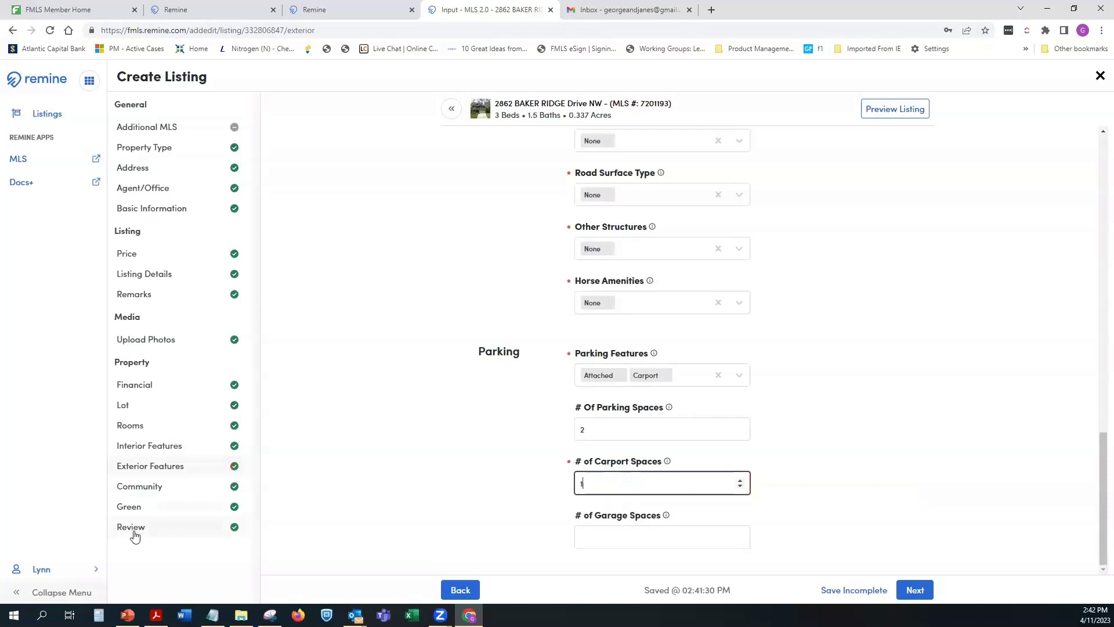
{"action": "left_click", "coordinate": [174, 531]}
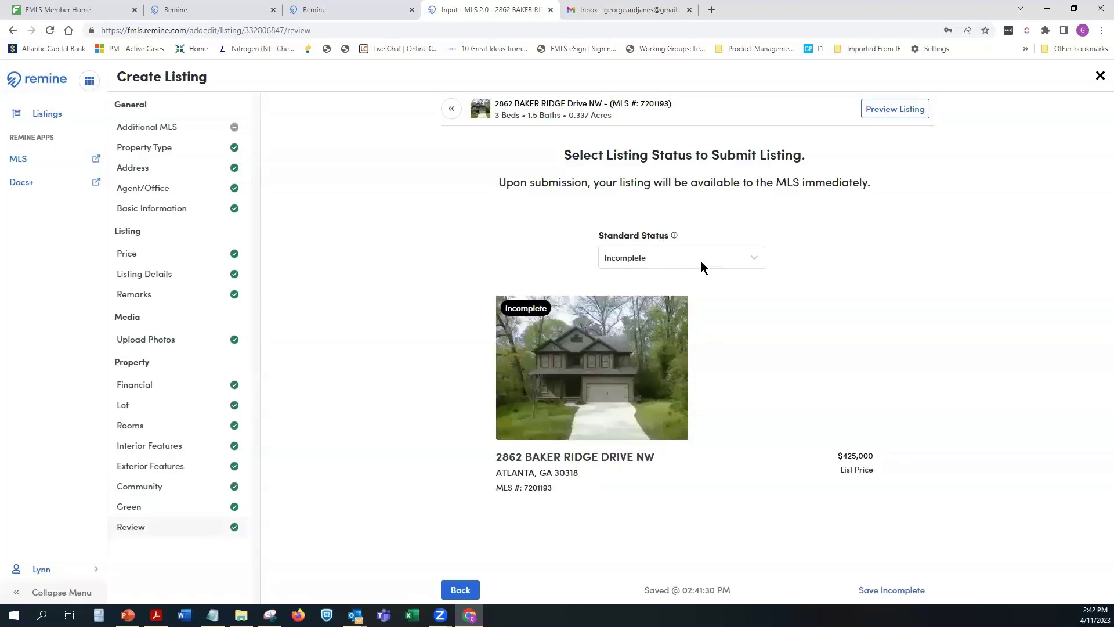
Step: Set Standard Status to Active instead of Coming Soon, then close the Create Listing tab
{"action": "left_click", "coordinate": [904, 591]}
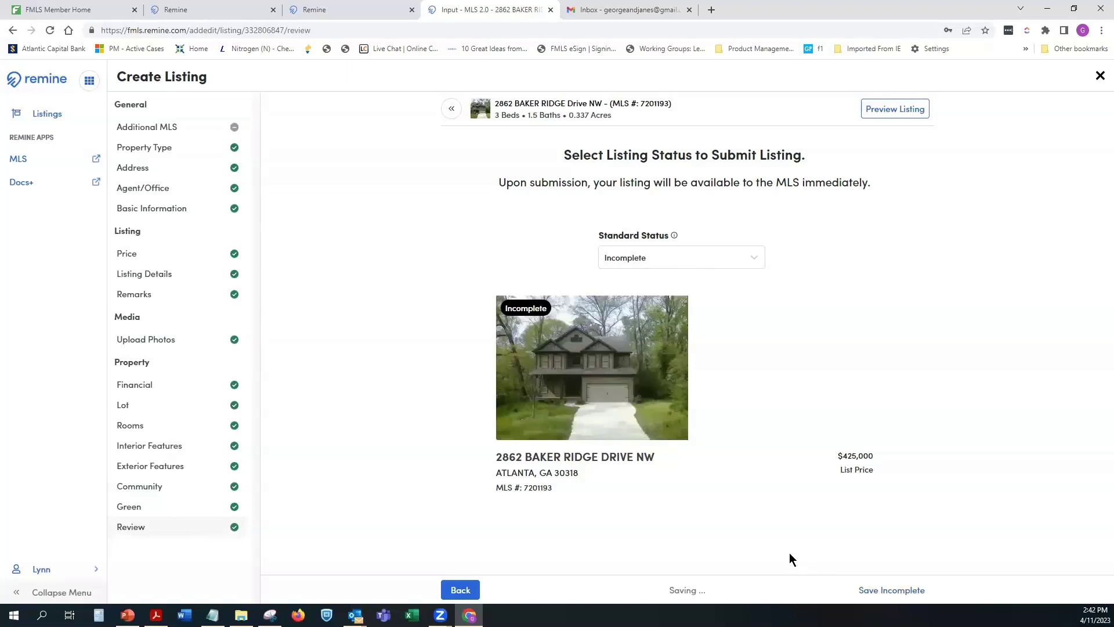
{"action": "left_click", "coordinate": [699, 259]}
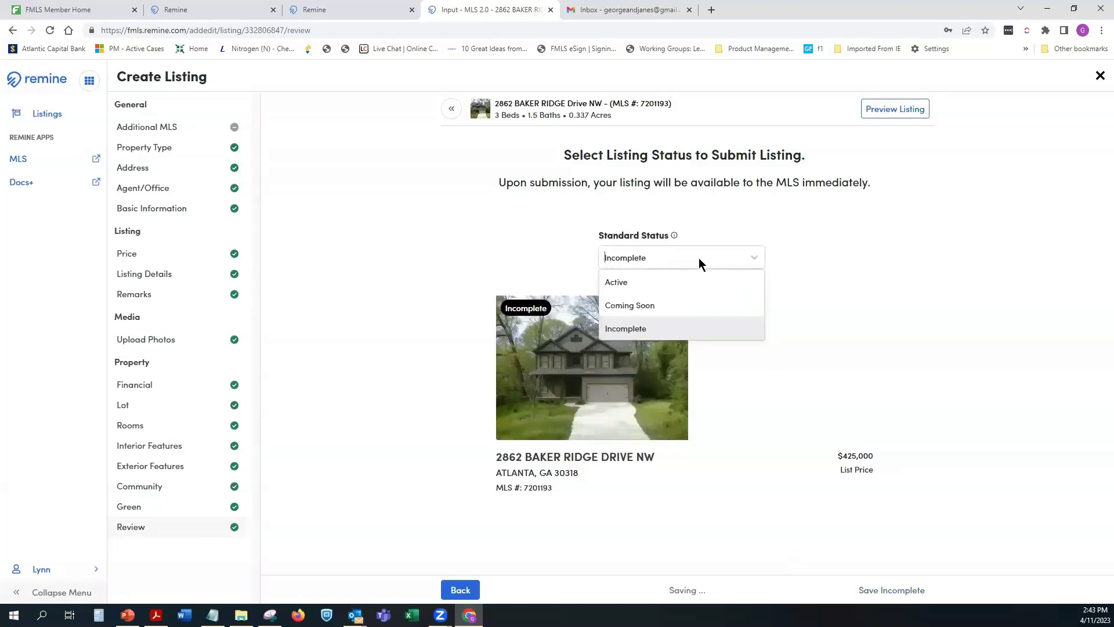
{"action": "left_click", "coordinate": [687, 302]}
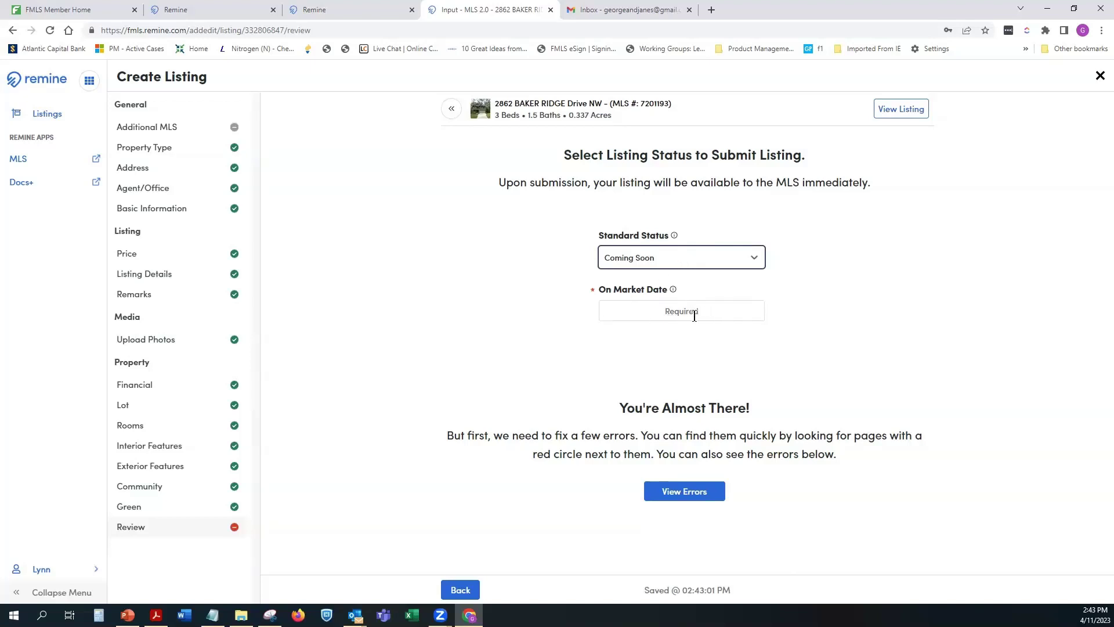
{"action": "left_click", "coordinate": [755, 260]}
{"action": "left_click", "coordinate": [652, 275]}
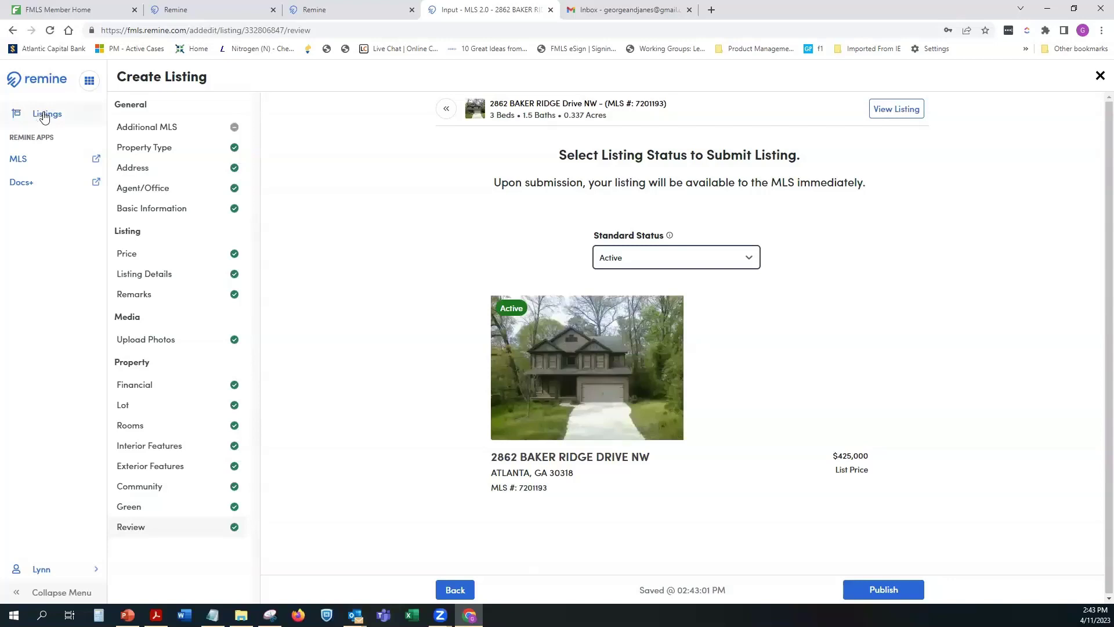
{"action": "left_click", "coordinate": [550, 9]}
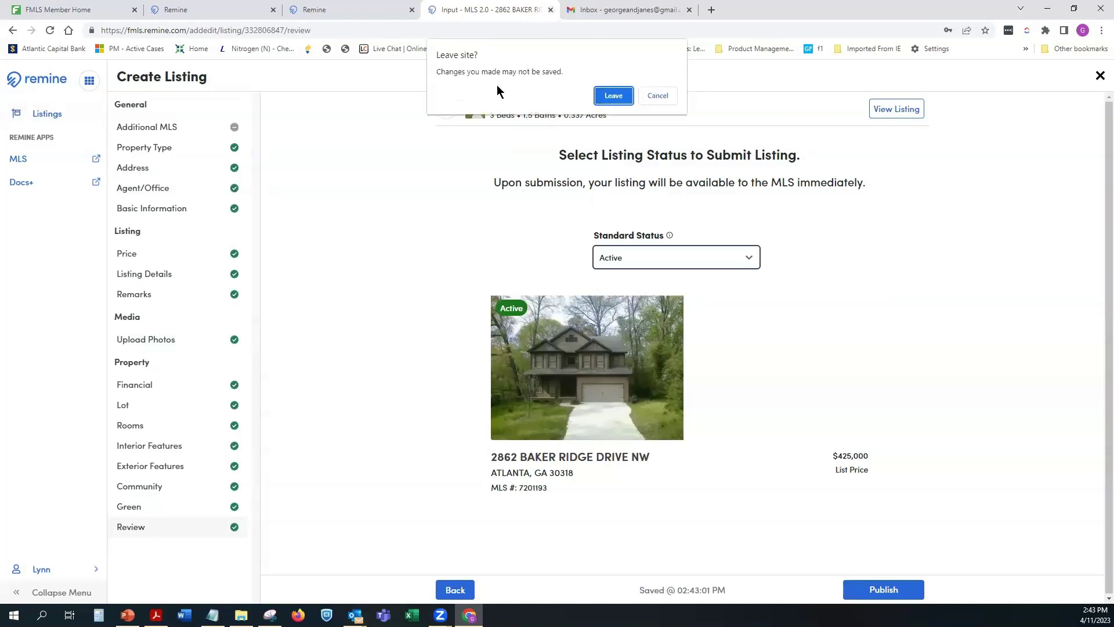
Step: Leave the unsaved listing page and dismiss the Choose Historical Listing chooser
{"action": "left_click", "coordinate": [611, 95]}
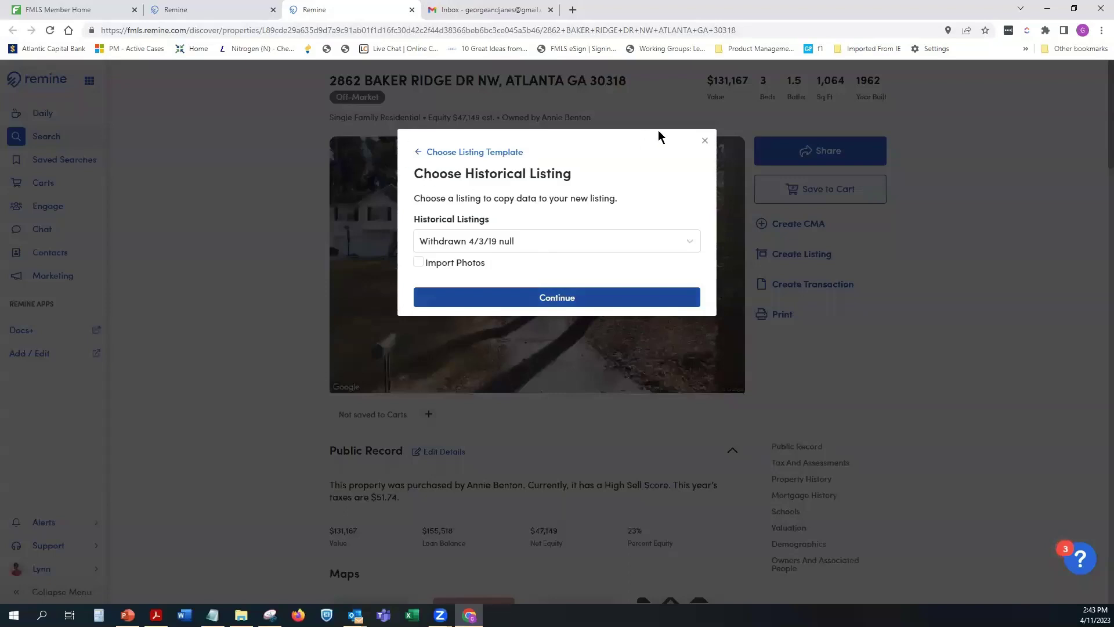
{"action": "left_click", "coordinate": [704, 143]}
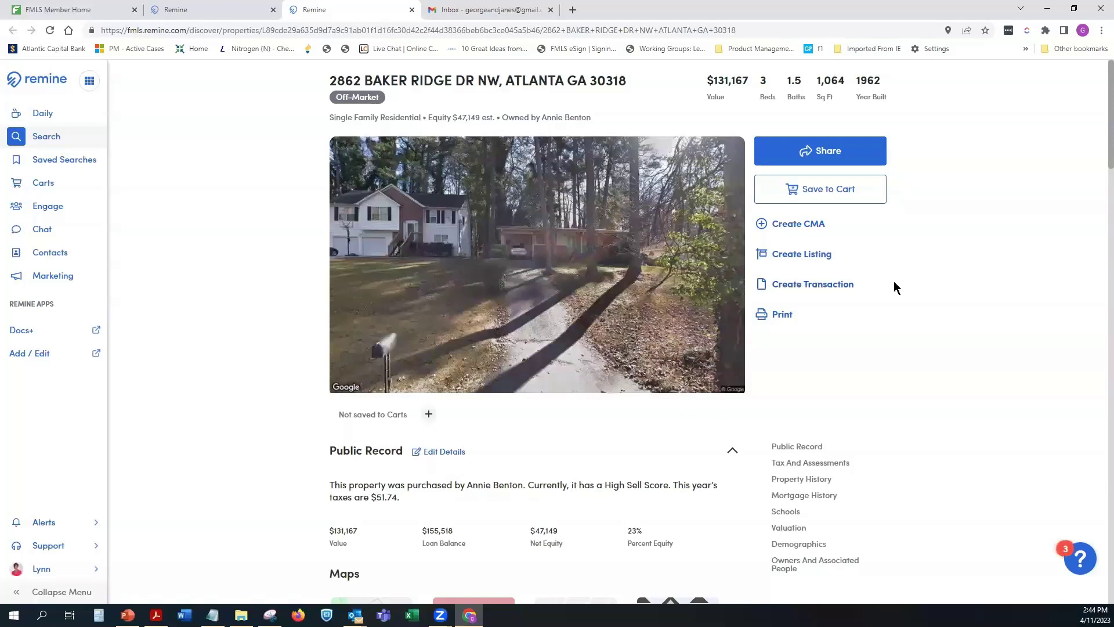
Step: Start a Docs+ transaction from the property page and dismiss the 504 error
{"action": "left_click", "coordinate": [808, 286]}
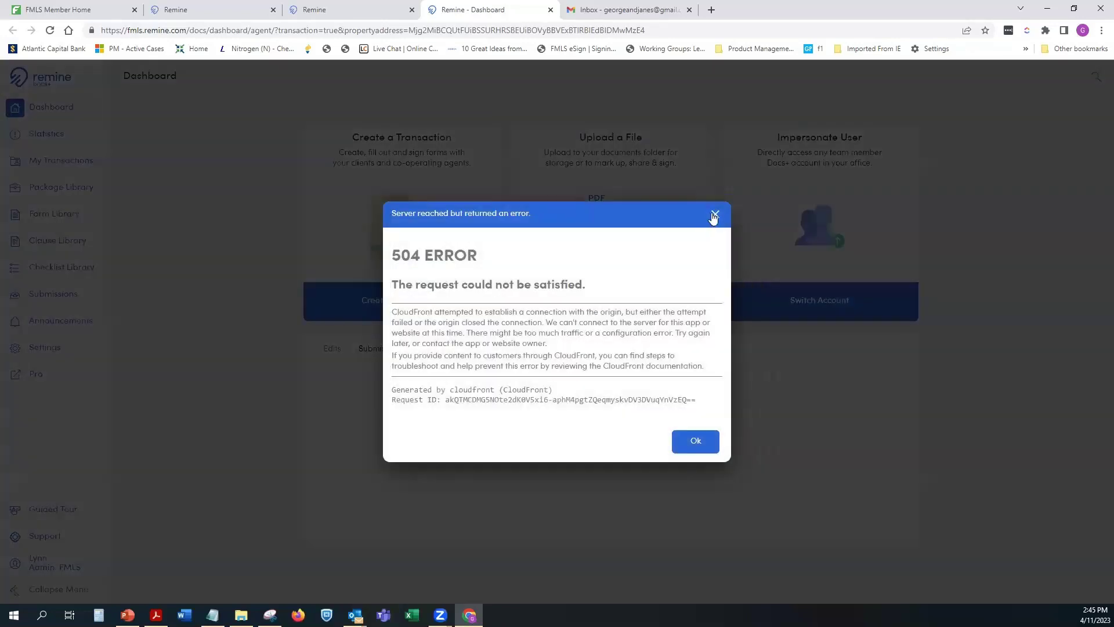
{"action": "left_click", "coordinate": [714, 217]}
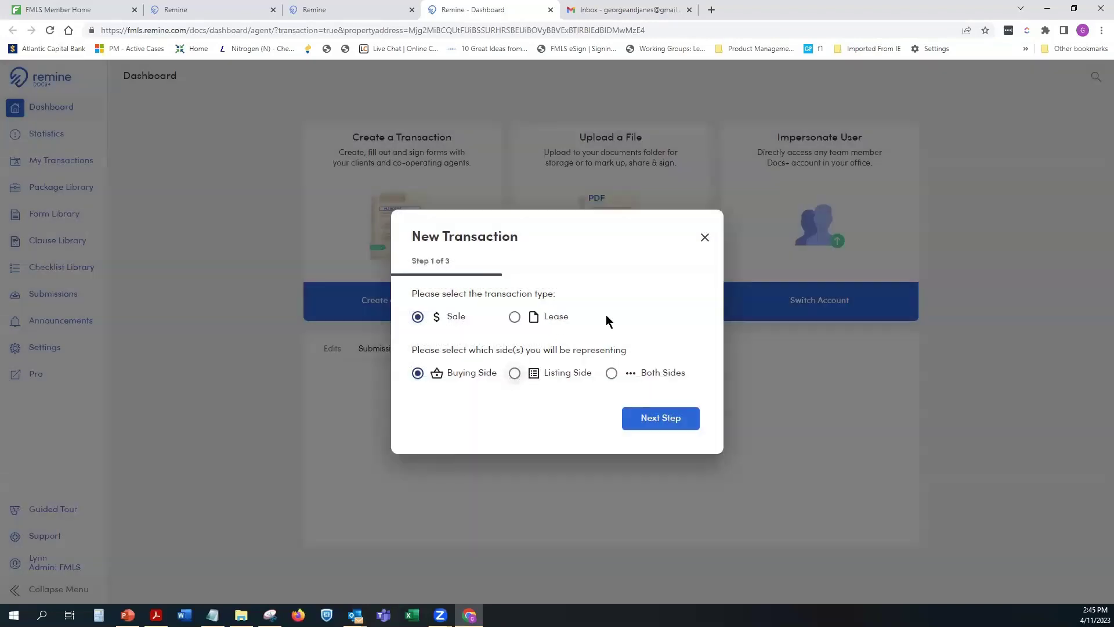
Step: Make it a Listing Side sale, add both sellers' names, and continue to forms
{"action": "left_click", "coordinate": [514, 375]}
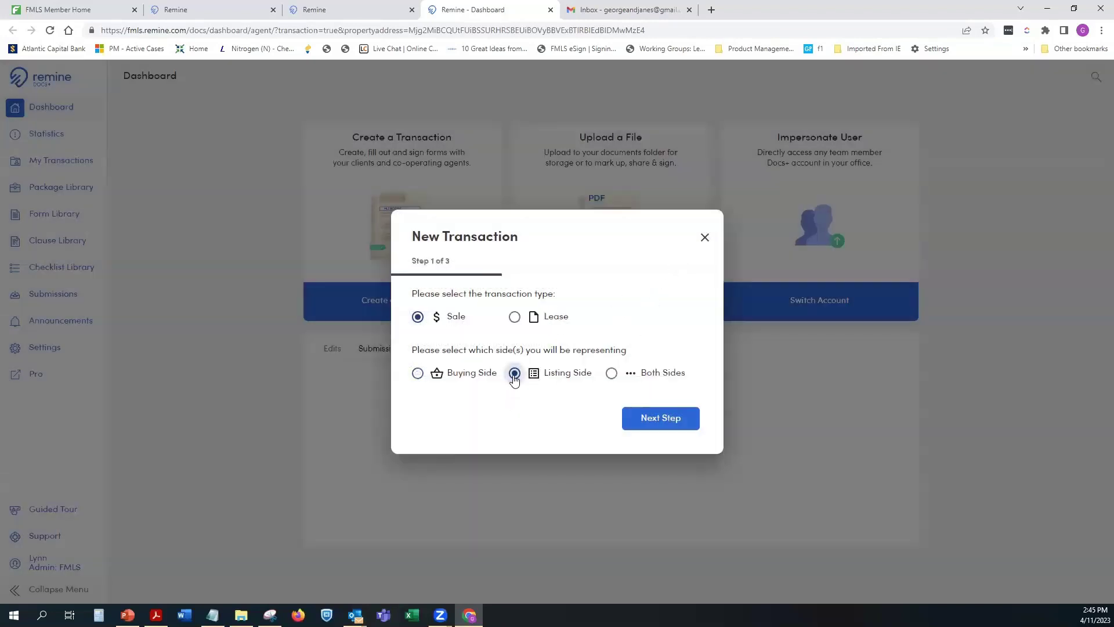
{"action": "left_click", "coordinate": [659, 420]}
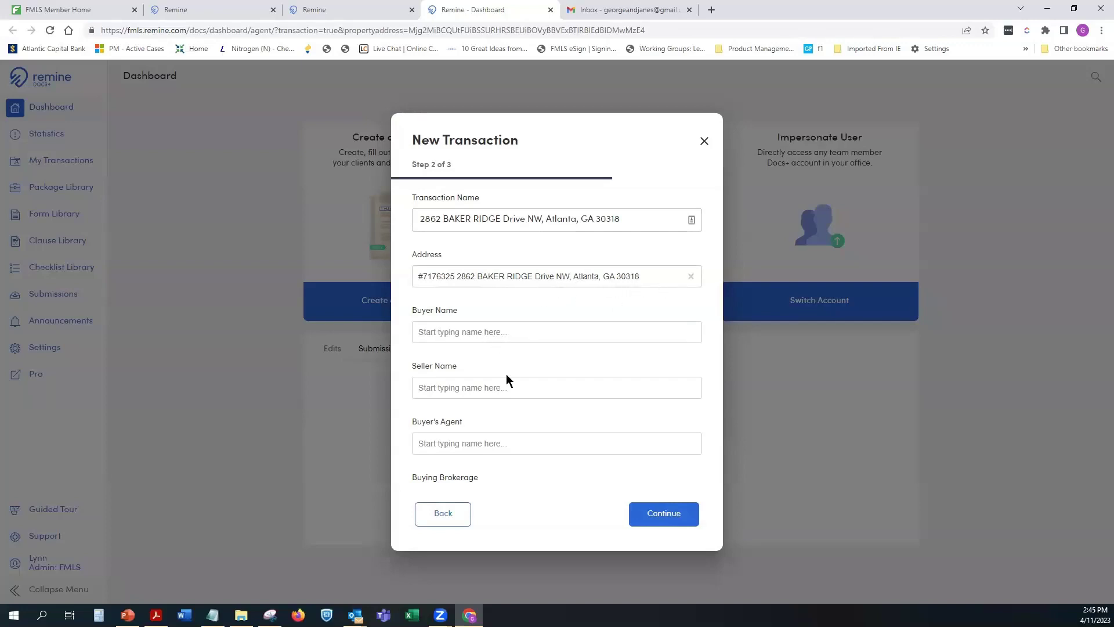
{"action": "left_click", "coordinate": [476, 391]}
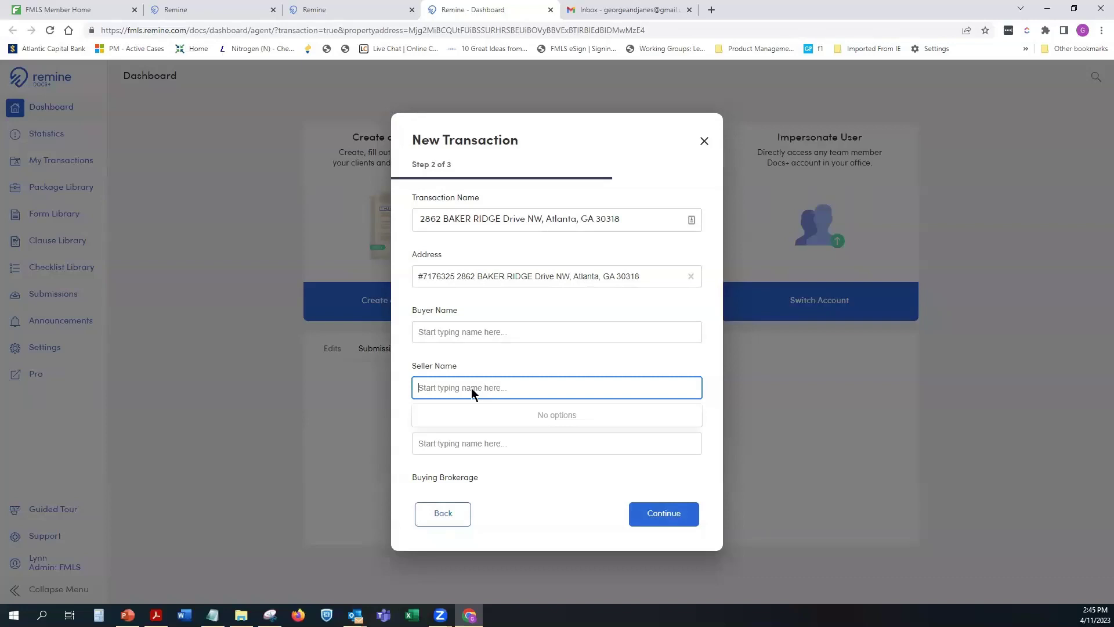
{"action": "type", "text": "Stan Seller"}
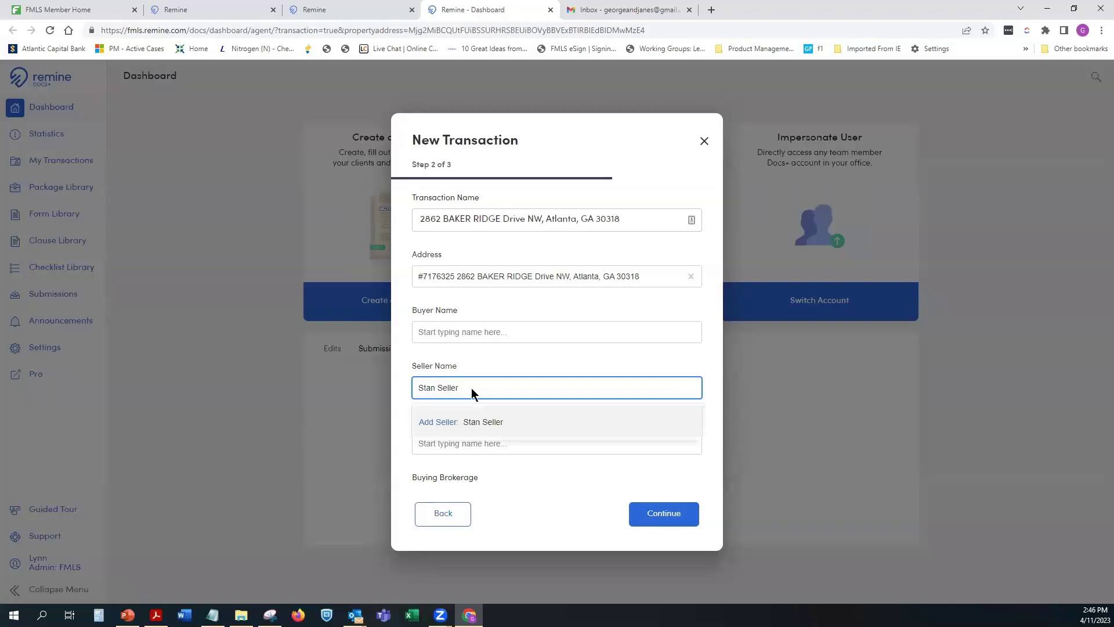
{"action": "left_click", "coordinate": [489, 419]}
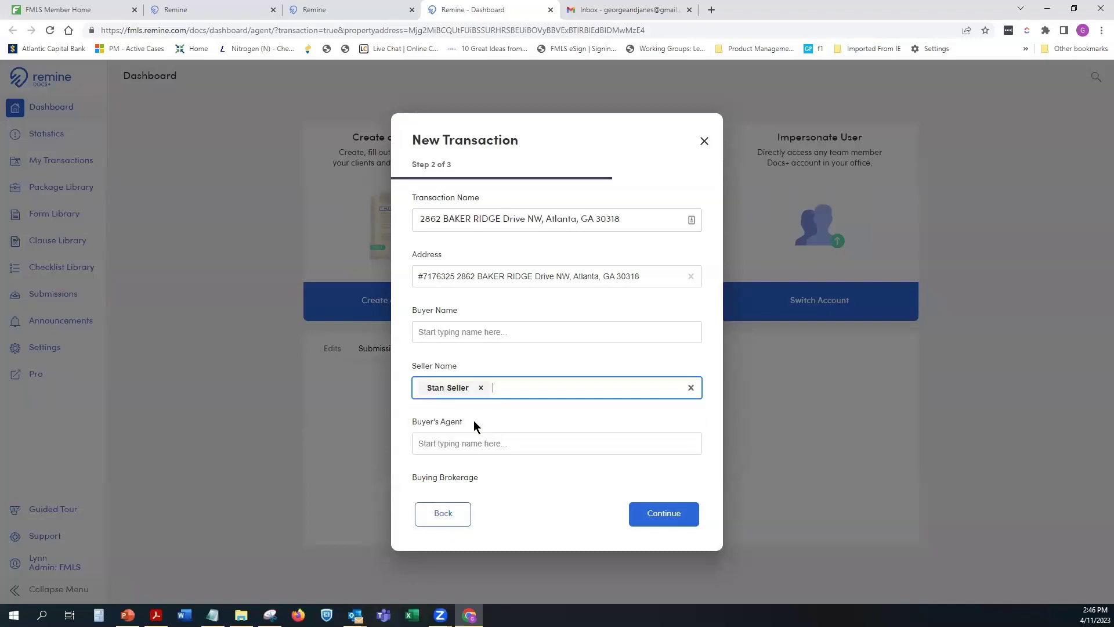
{"action": "left_click", "coordinate": [513, 383]}
{"action": "type", "text": "G"}
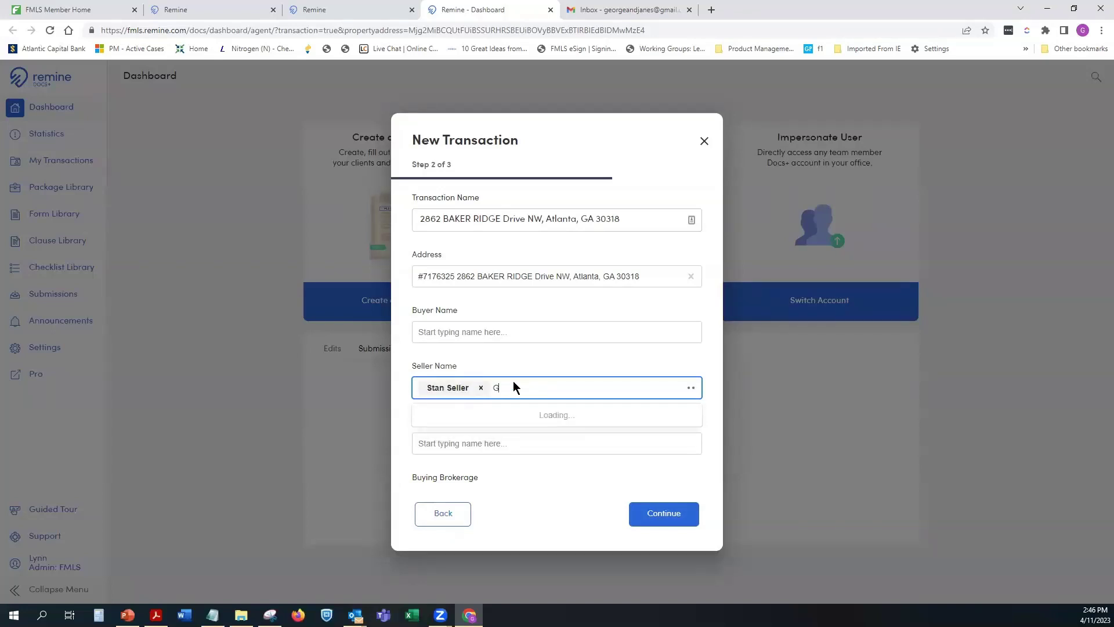
{"action": "type", "text": "race Seller"}
{"action": "left_click", "coordinate": [555, 378]}
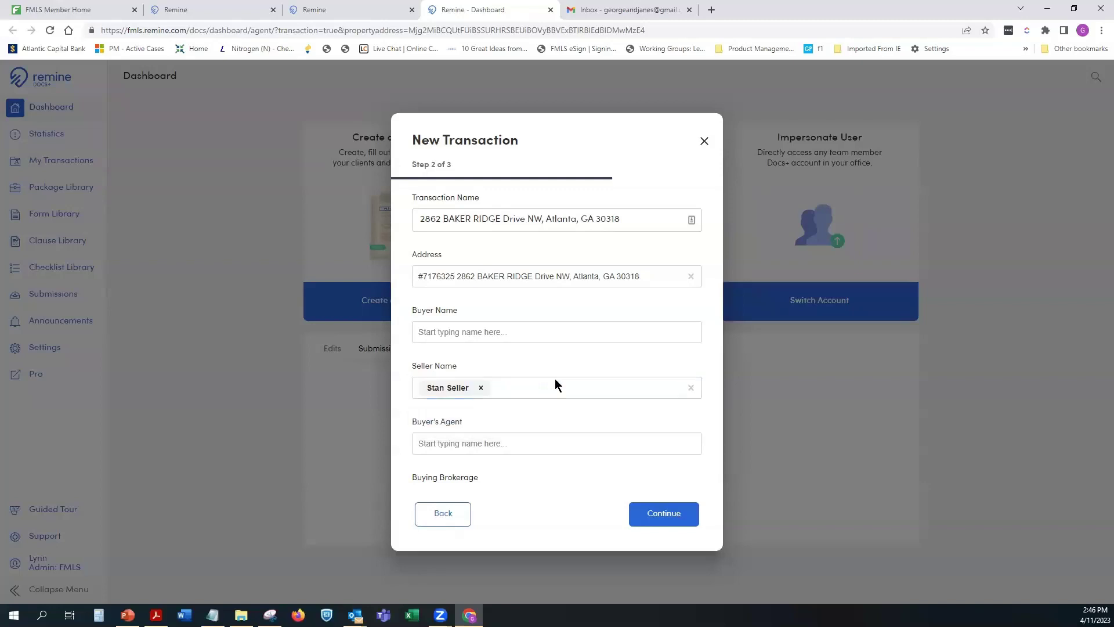
{"action": "left_click", "coordinate": [535, 389]}
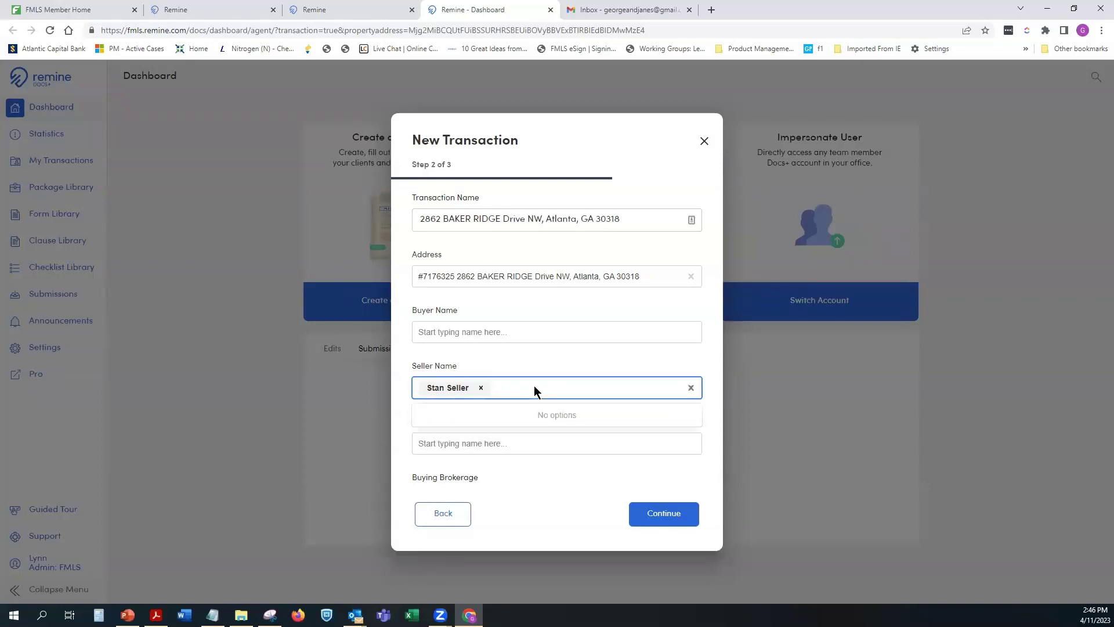
{"action": "type", "text": "Grace Seller"}
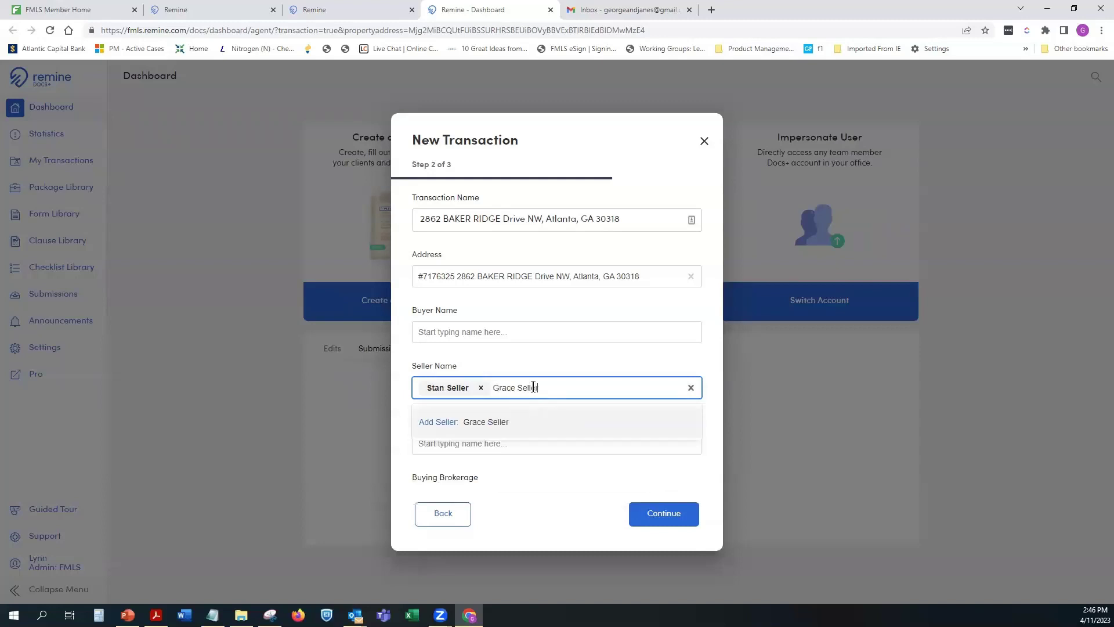
{"action": "key", "text": "Return"}
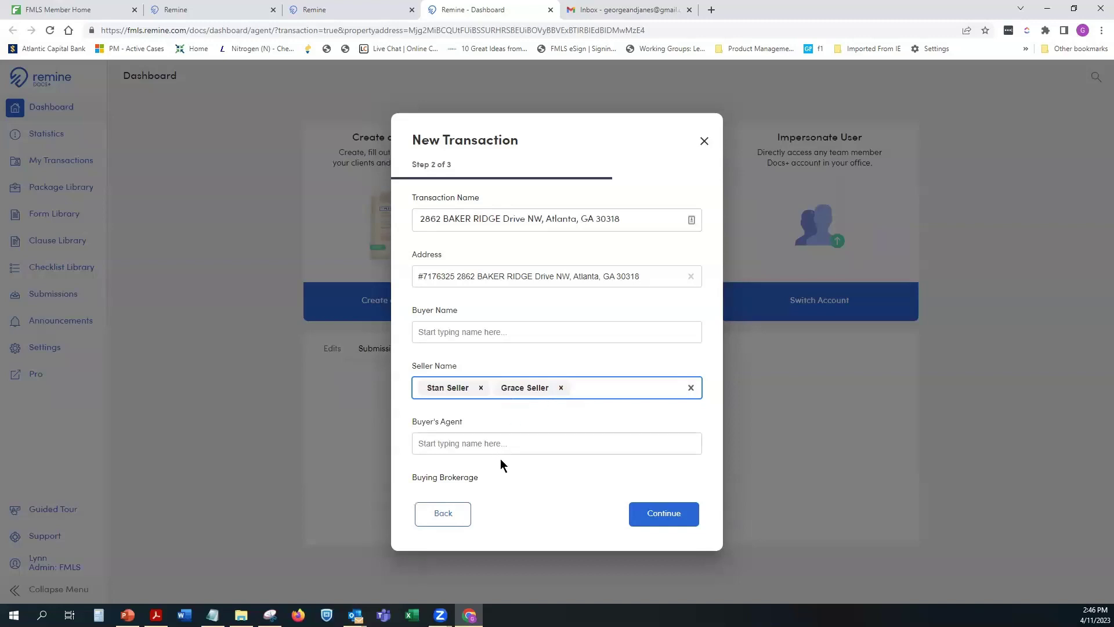
{"action": "left_click", "coordinate": [661, 514]}
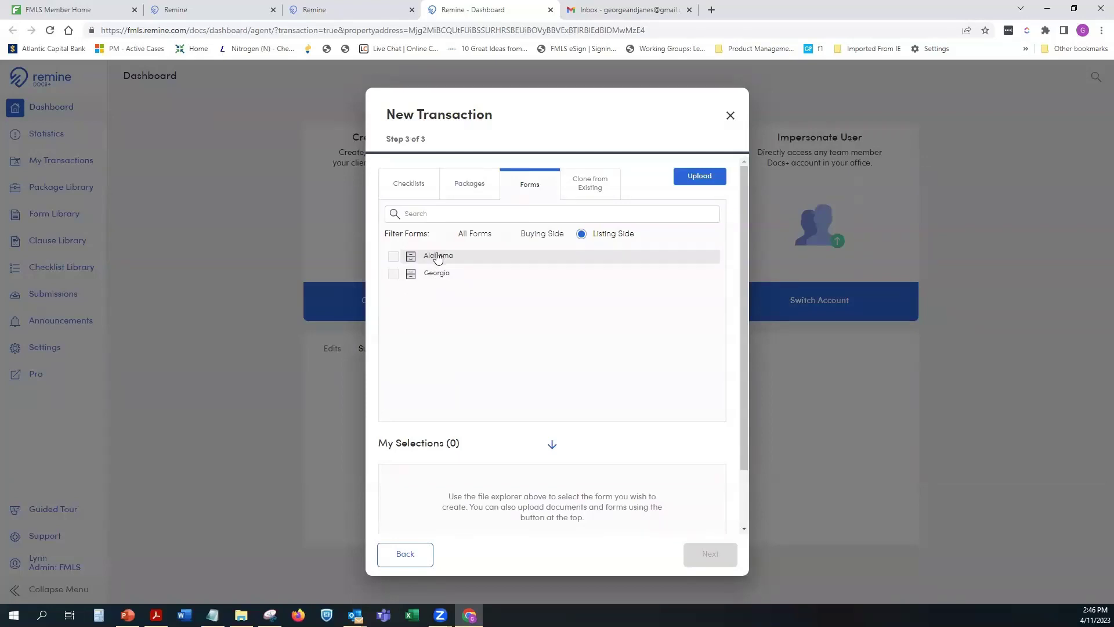
Step: Add the Residential Detached Listing Form and rearrange the selected forms
{"action": "left_click", "coordinate": [437, 256]}
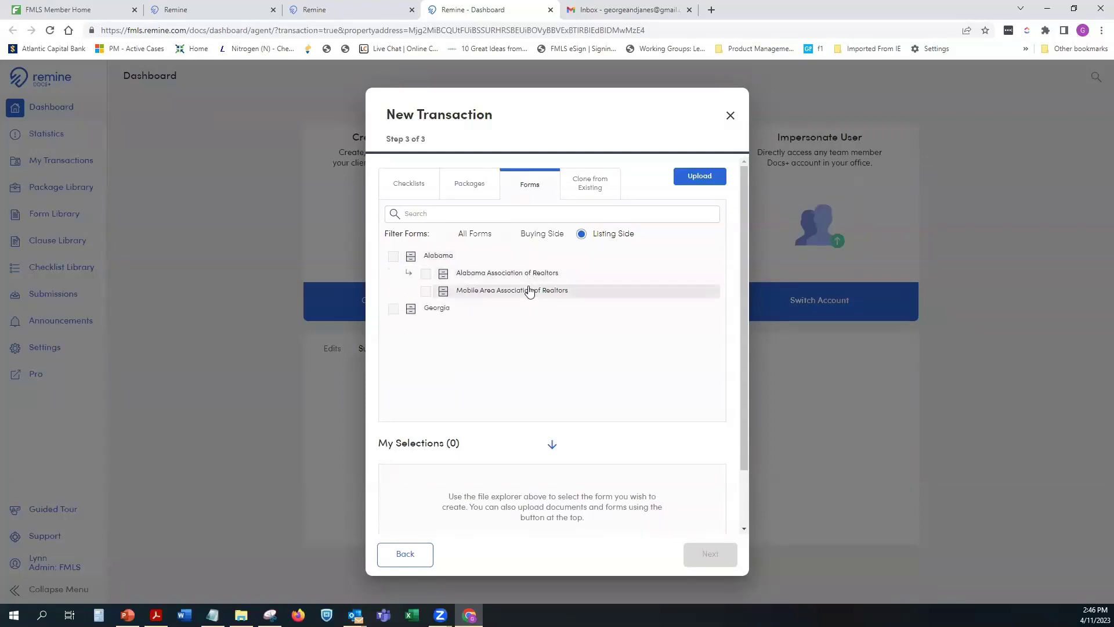
{"action": "left_click", "coordinate": [467, 312]}
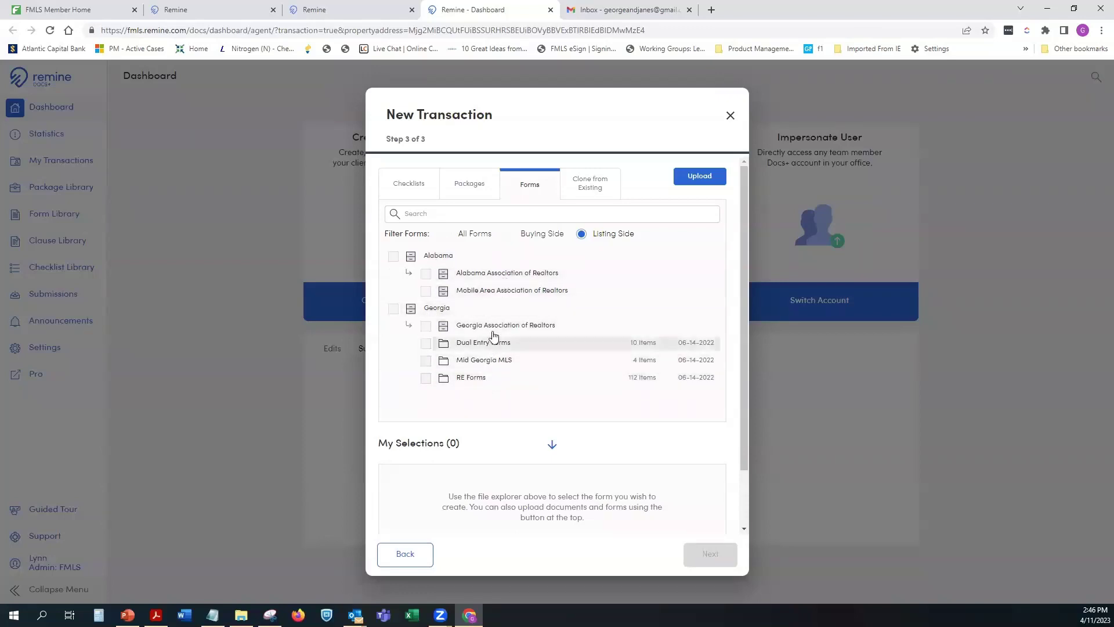
{"action": "left_click", "coordinate": [429, 258]}
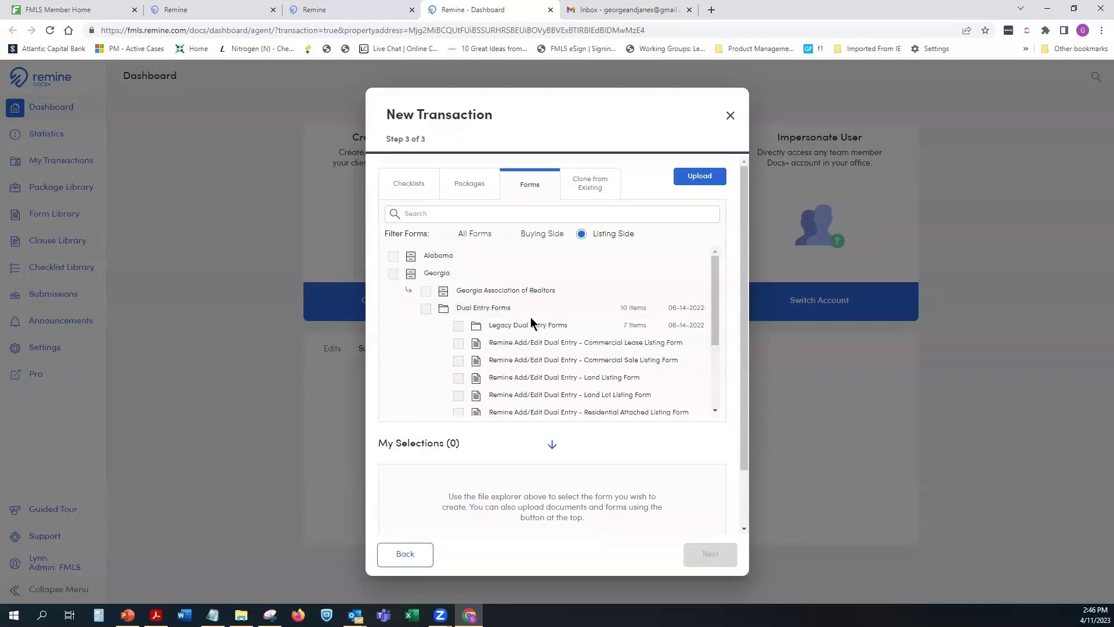
{"action": "left_click_drag", "start_coordinate": [716, 288], "coordinate": [718, 313]}
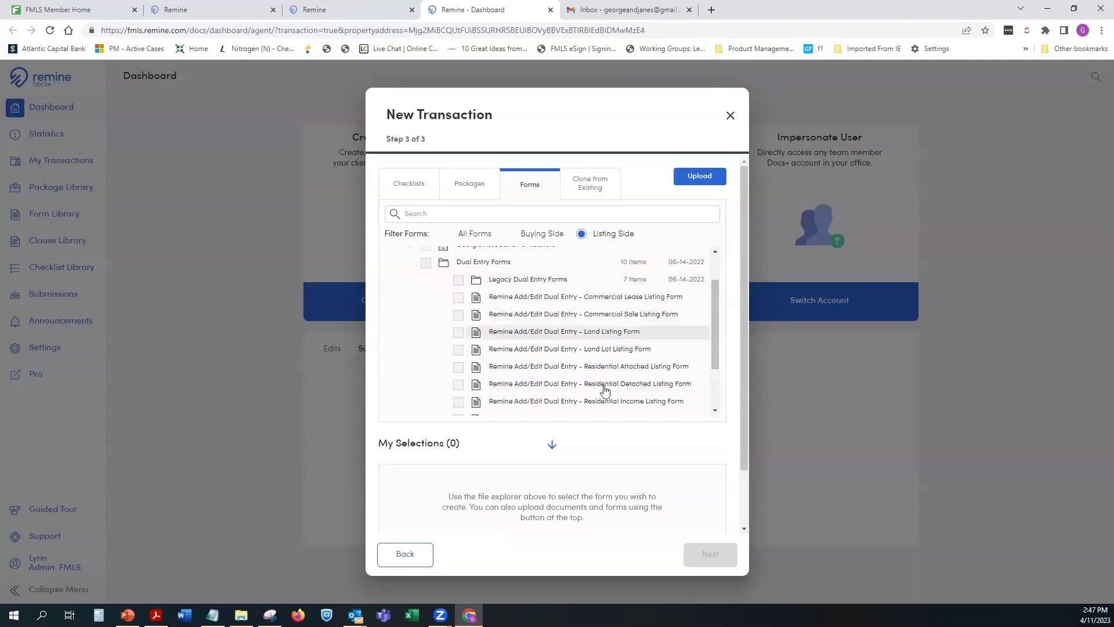
{"action": "left_click", "coordinate": [459, 386]}
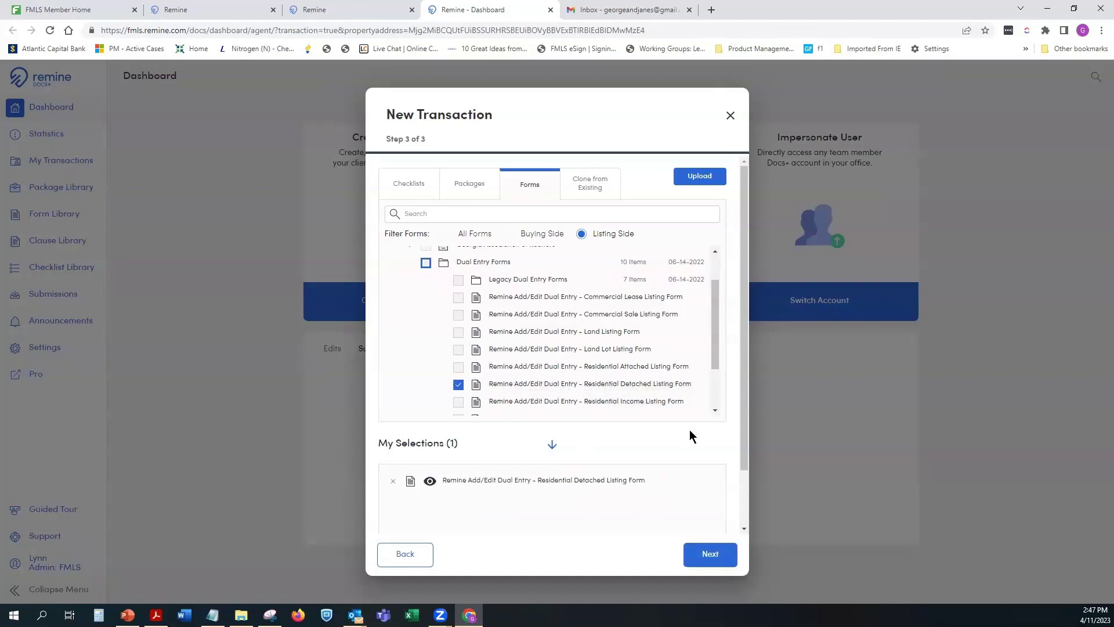
{"action": "left_click_drag", "start_coordinate": [716, 360], "coordinate": [719, 303]}
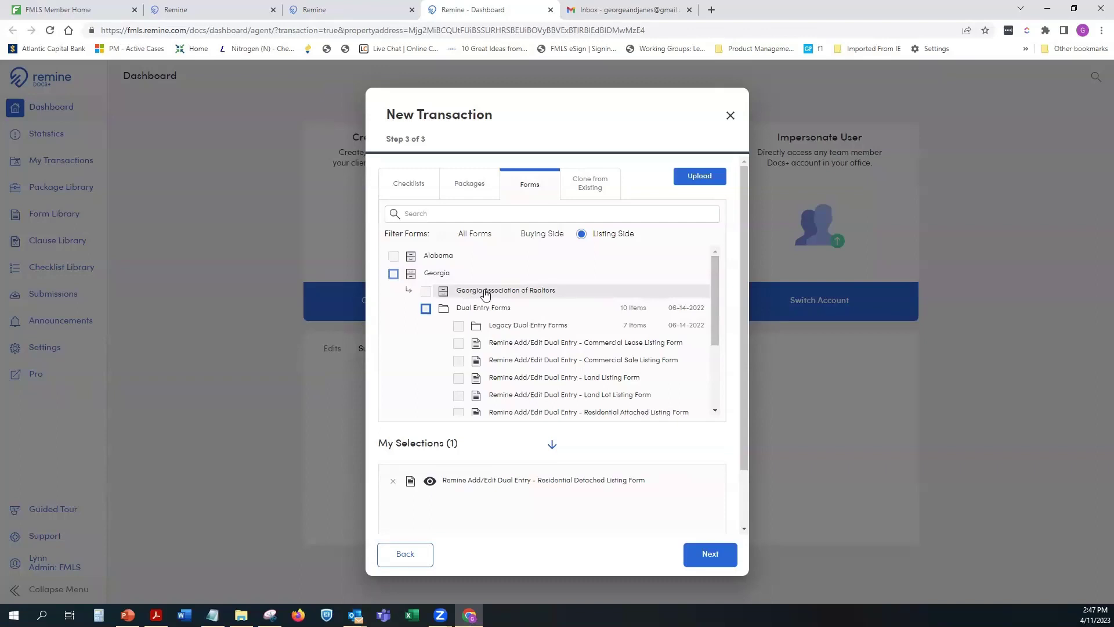
{"action": "left_click_drag", "start_coordinate": [716, 275], "coordinate": [711, 356]}
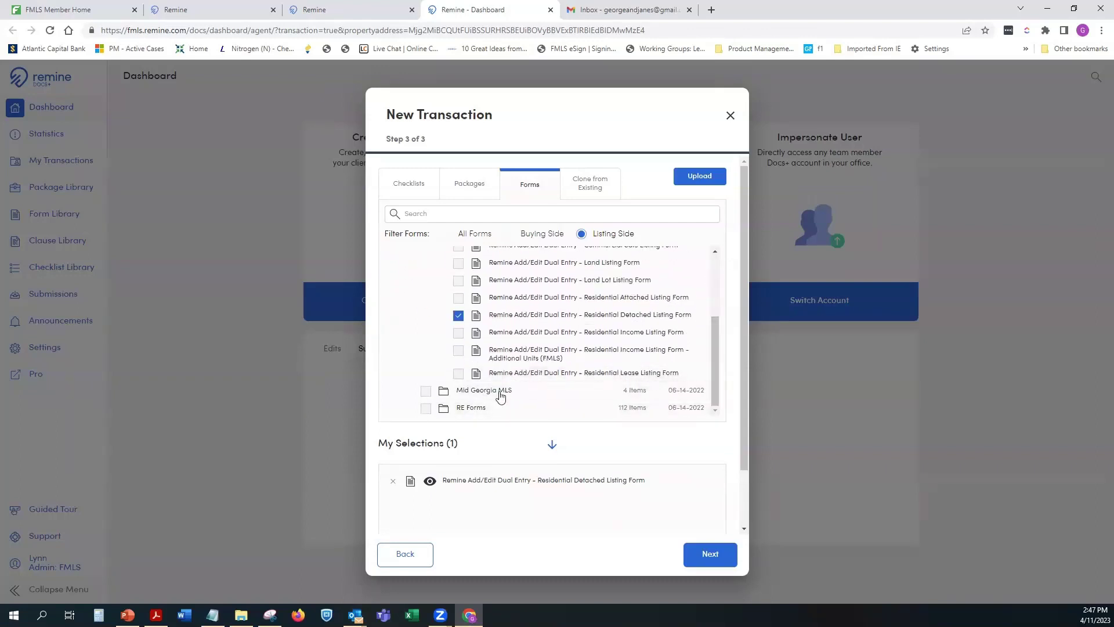
{"action": "left_click_drag", "start_coordinate": [714, 365], "coordinate": [720, 304]}
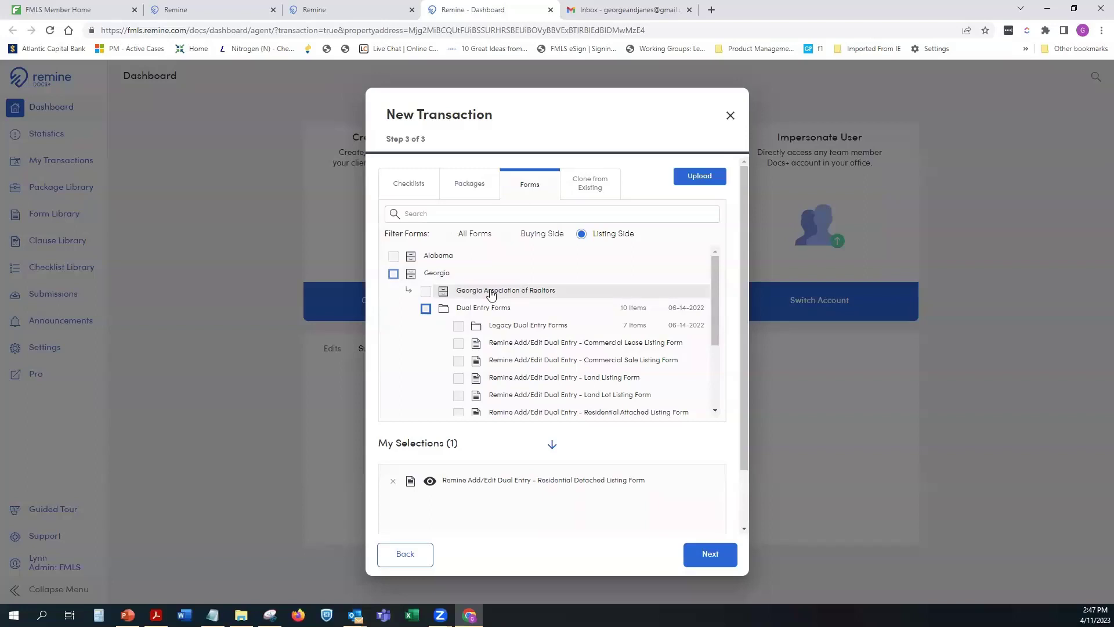
Step: Add the CB04, CB01 and CB10 Georgia Association of Realtors forms
{"action": "left_click", "coordinate": [494, 292]}
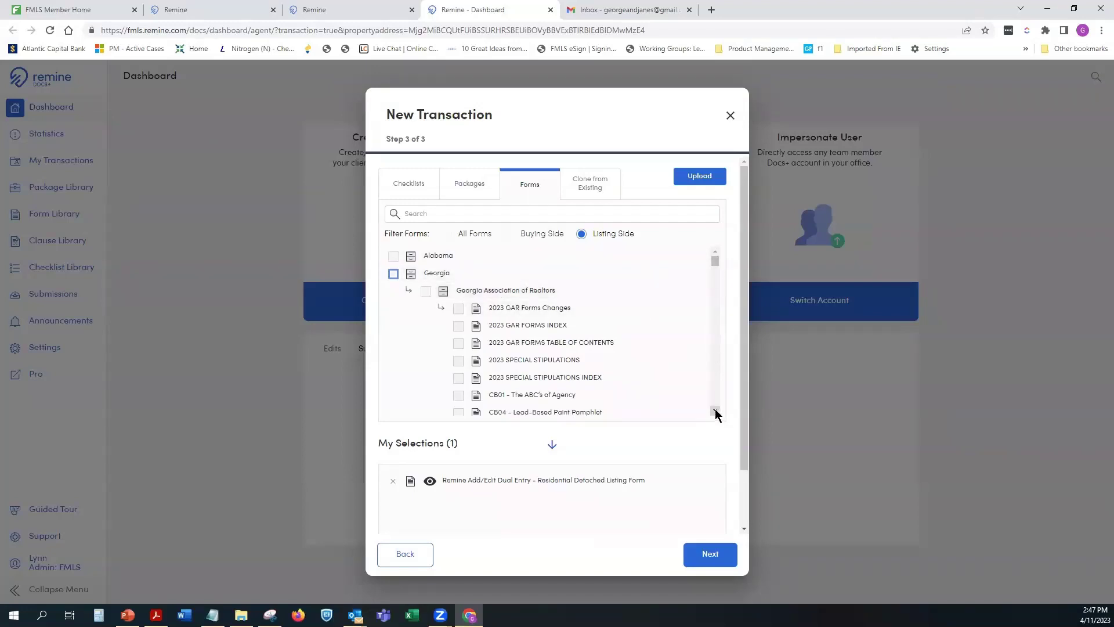
{"action": "scroll", "coordinate": [588, 350], "scroll_direction": "down", "scroll_amount": 1}
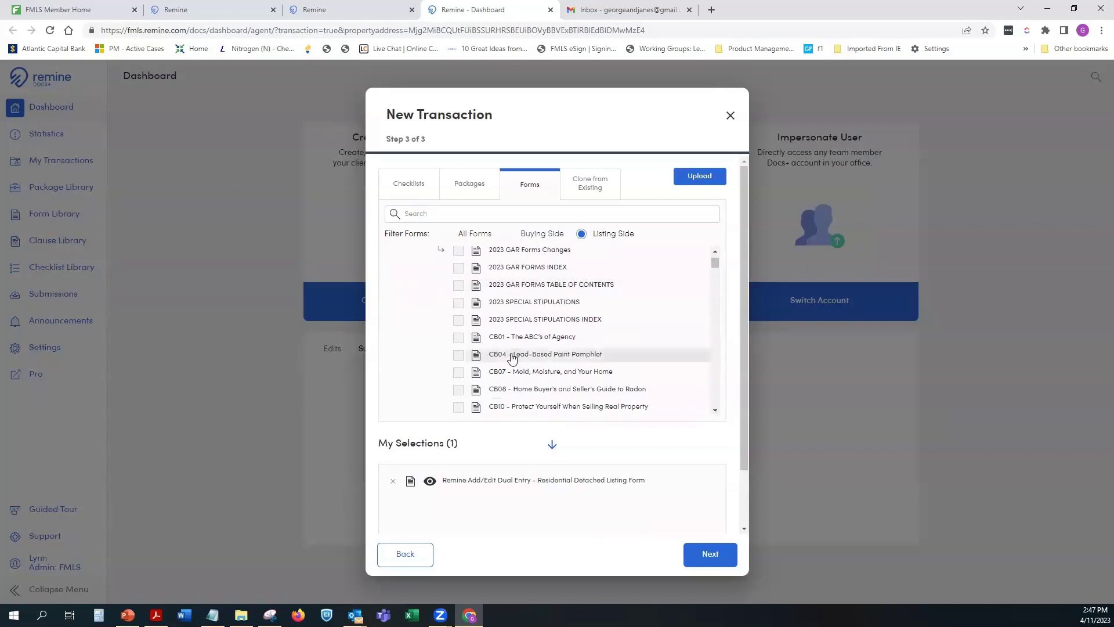
{"action": "left_click", "coordinate": [457, 356]}
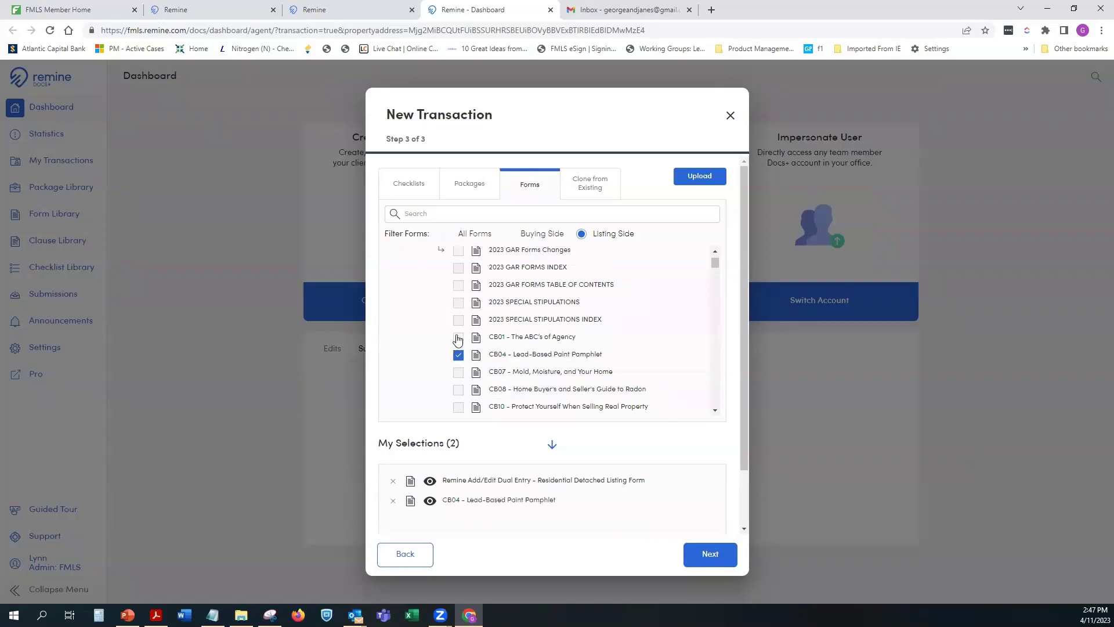
{"action": "left_click", "coordinate": [458, 337]}
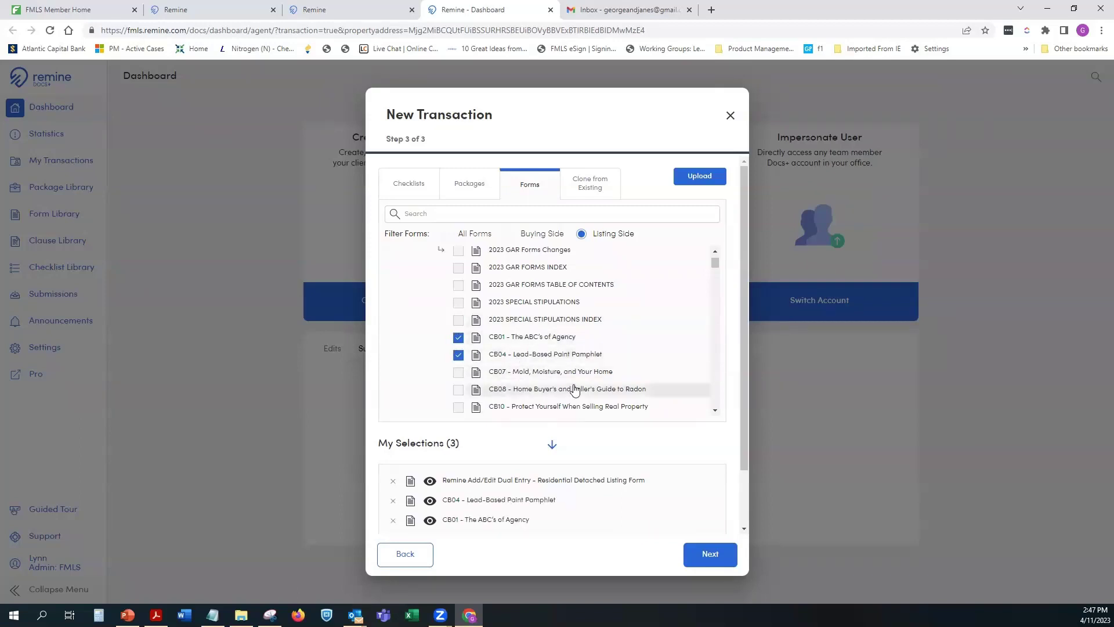
{"action": "scroll", "coordinate": [575, 388], "scroll_direction": "down", "scroll_amount": 1}
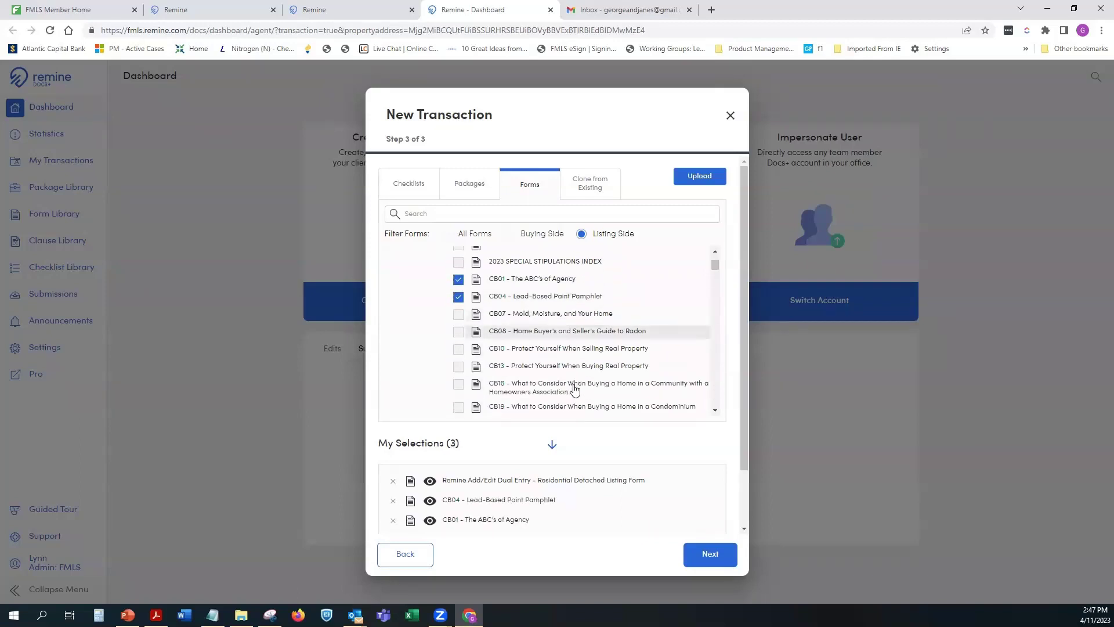
{"action": "left_click", "coordinate": [458, 349]}
{"action": "scroll", "coordinate": [602, 336], "scroll_direction": "down", "scroll_amount": 3}
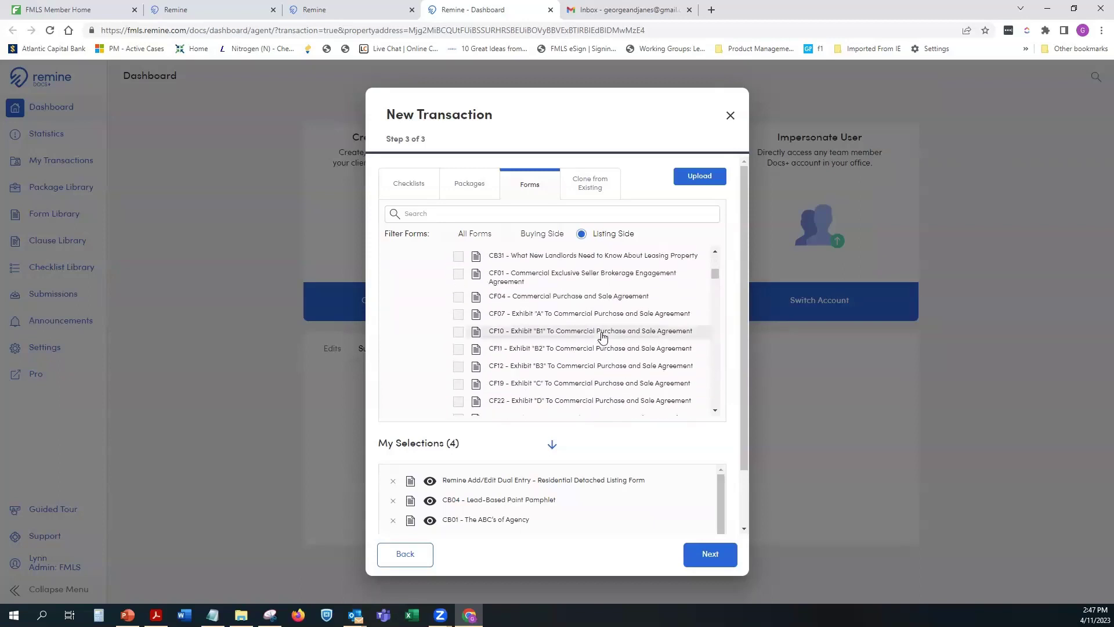
{"action": "scroll", "coordinate": [602, 336], "scroll_direction": "down", "scroll_amount": 5}
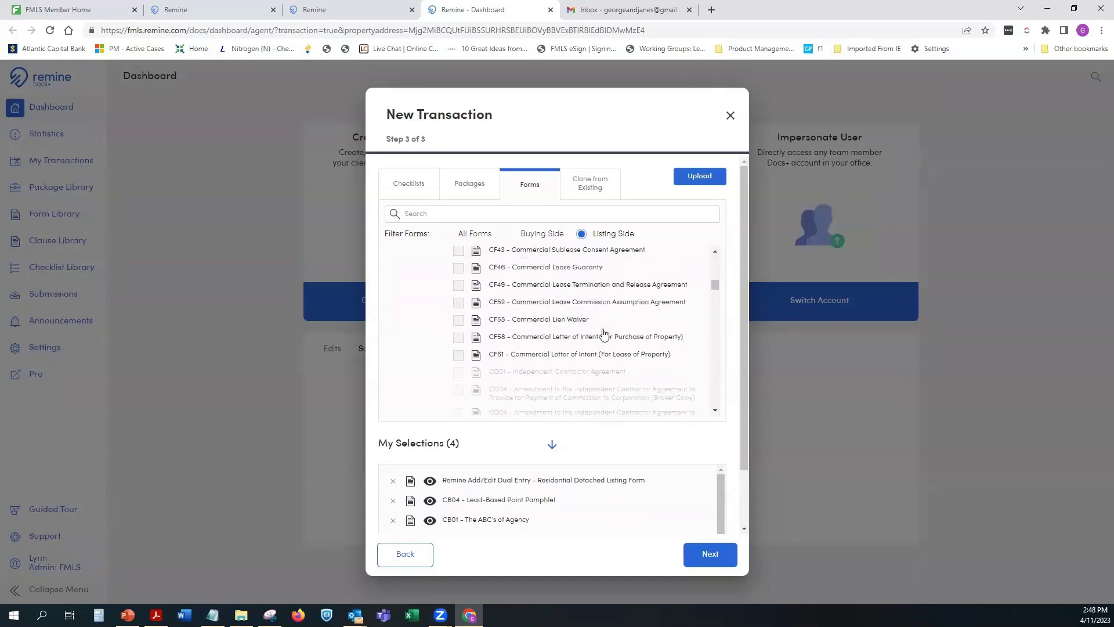
{"action": "scroll", "coordinate": [604, 335], "scroll_direction": "down", "scroll_amount": 3}
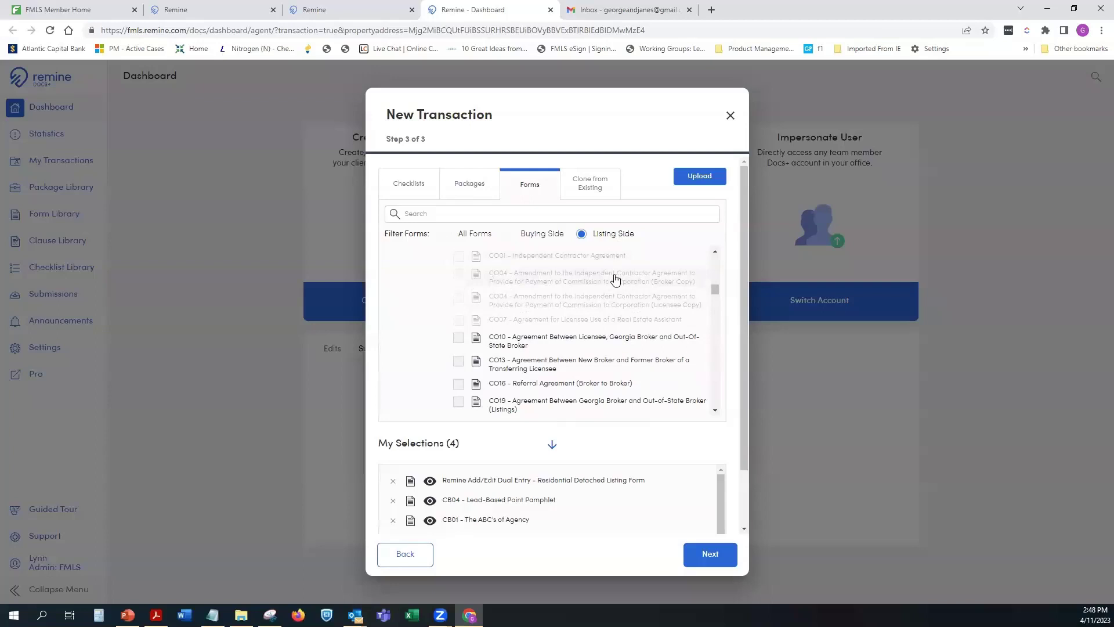
{"action": "scroll", "coordinate": [586, 313], "scroll_direction": "down", "scroll_amount": 2}
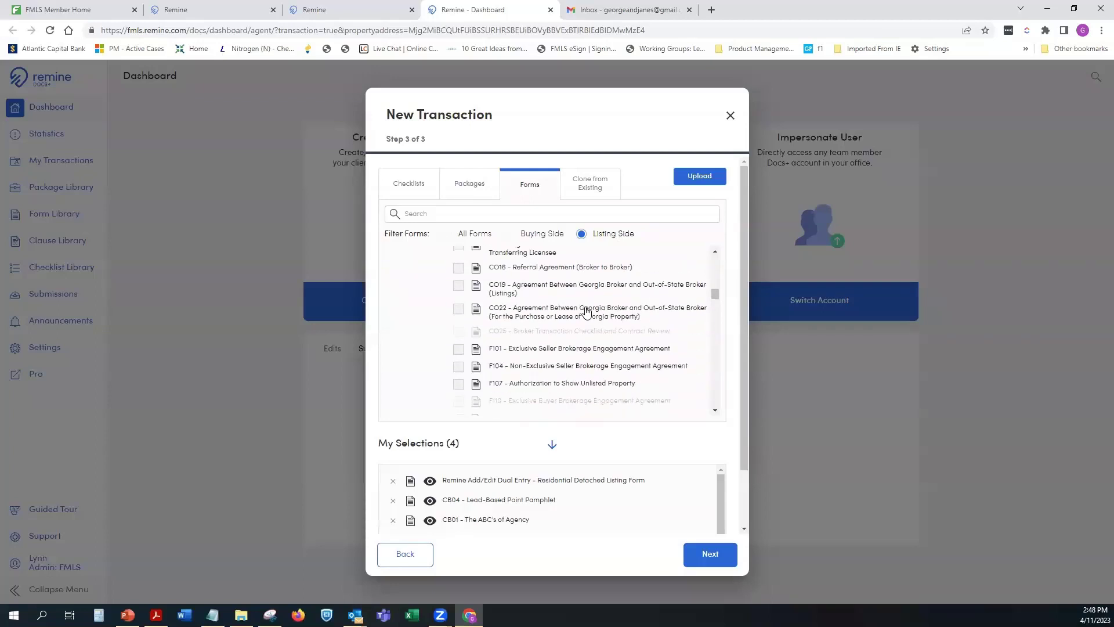
Step: Add F101 and F301, dropping the briefly added CO25 checklist
{"action": "left_click", "coordinate": [459, 349]}
{"action": "left_click", "coordinate": [525, 339]}
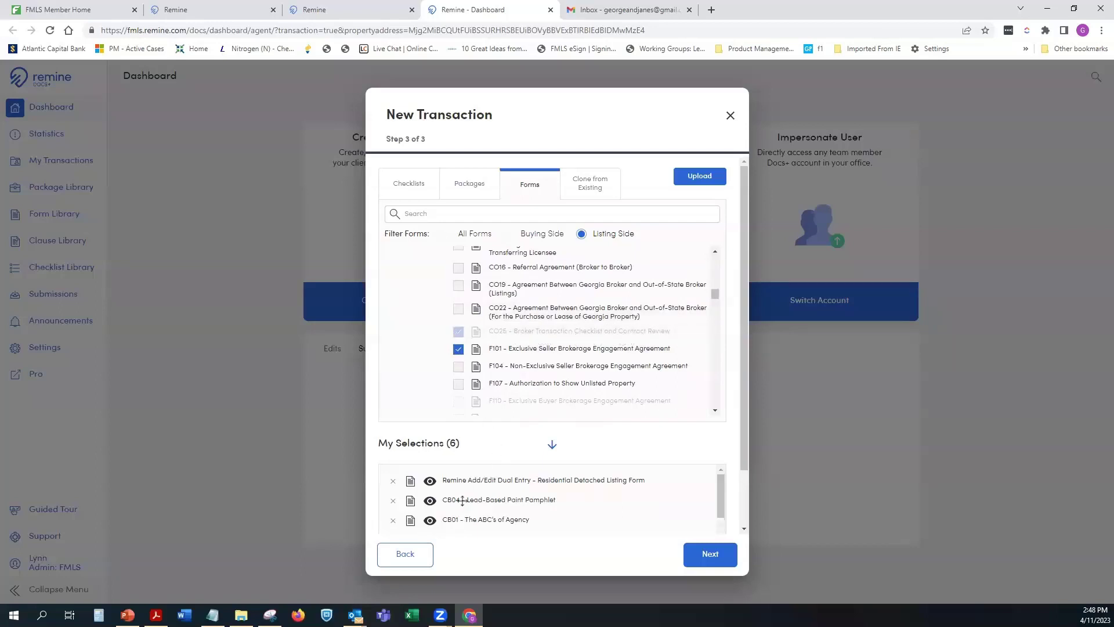
{"action": "left_click_drag", "start_coordinate": [722, 486], "coordinate": [719, 518]}
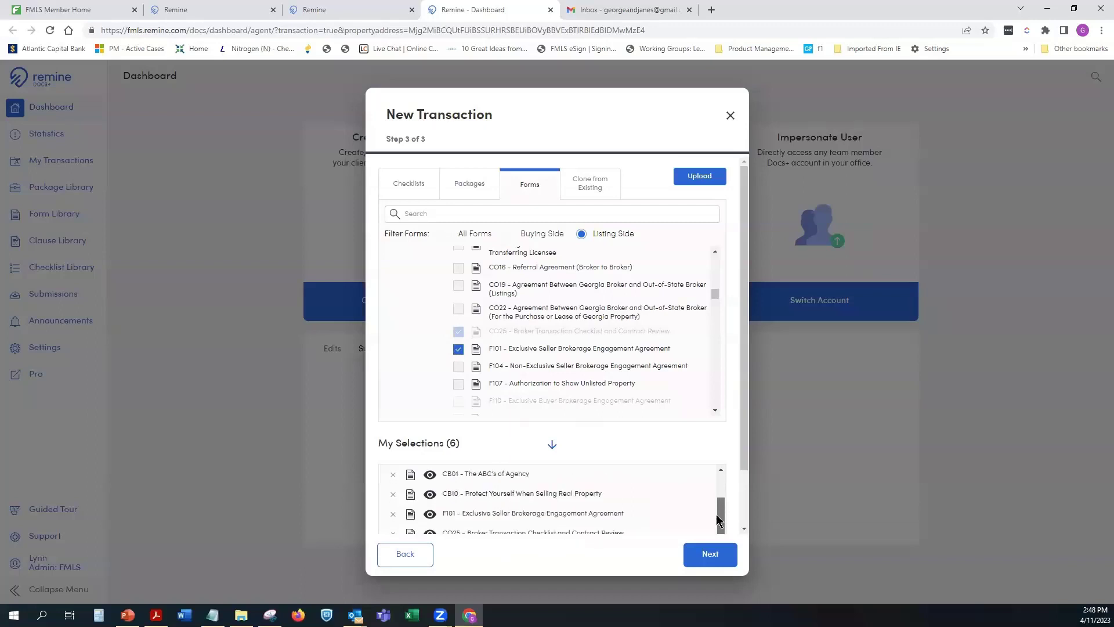
{"action": "left_click", "coordinate": [459, 333]}
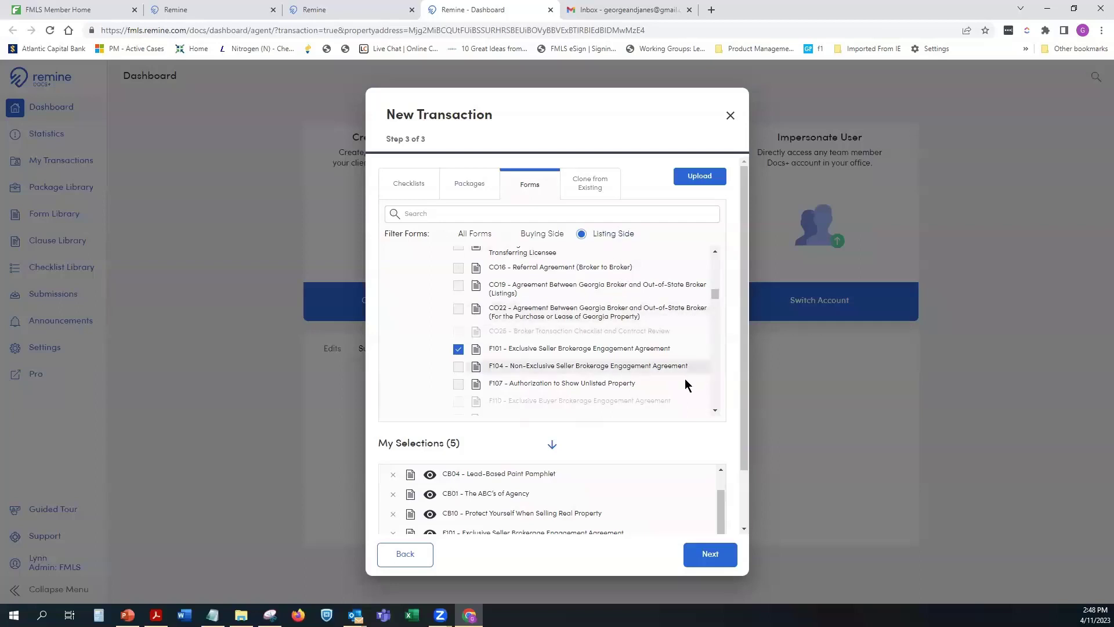
{"action": "left_click_drag", "start_coordinate": [715, 412], "coordinate": [715, 414]}
{"action": "left_click", "coordinate": [459, 367]}
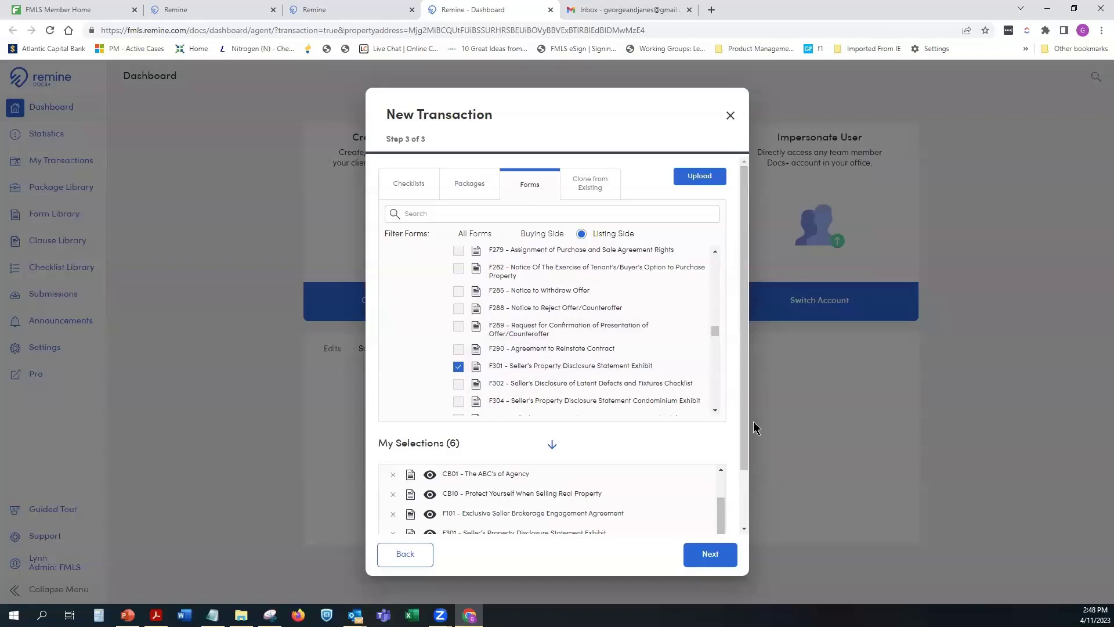
Step: Order selections with the Remine Add/Edit Dual Entry form first and F101 second
{"action": "scroll", "coordinate": [744, 429], "scroll_direction": "down", "scroll_amount": 1}
{"action": "scroll", "coordinate": [720, 443], "scroll_direction": "up", "scroll_amount": 1}
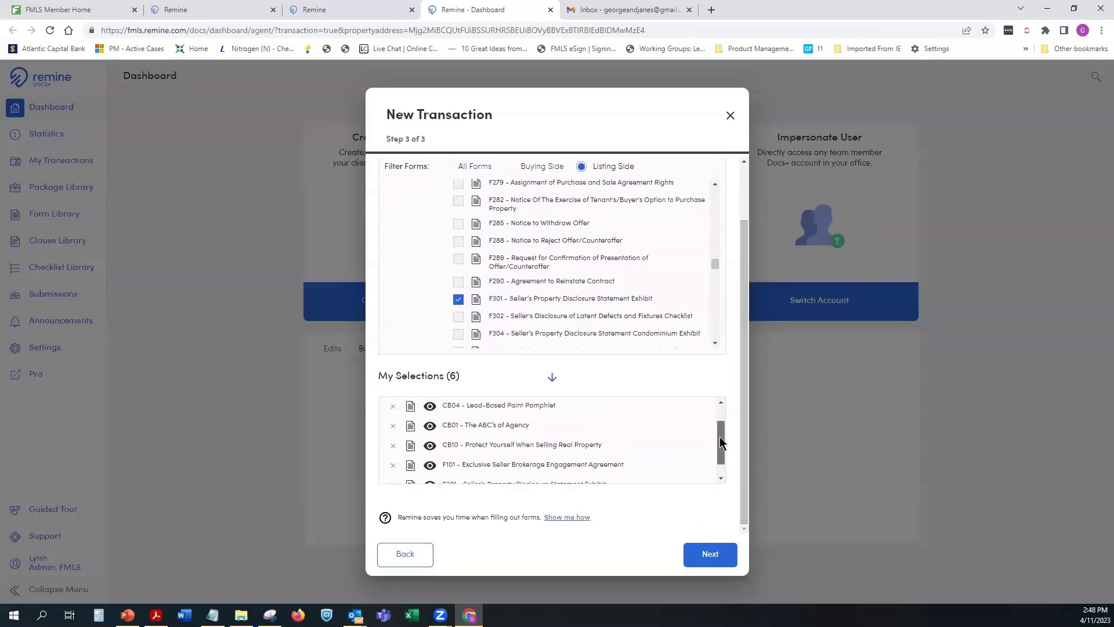
{"action": "left_click_drag", "start_coordinate": [720, 443], "coordinate": [719, 440]}
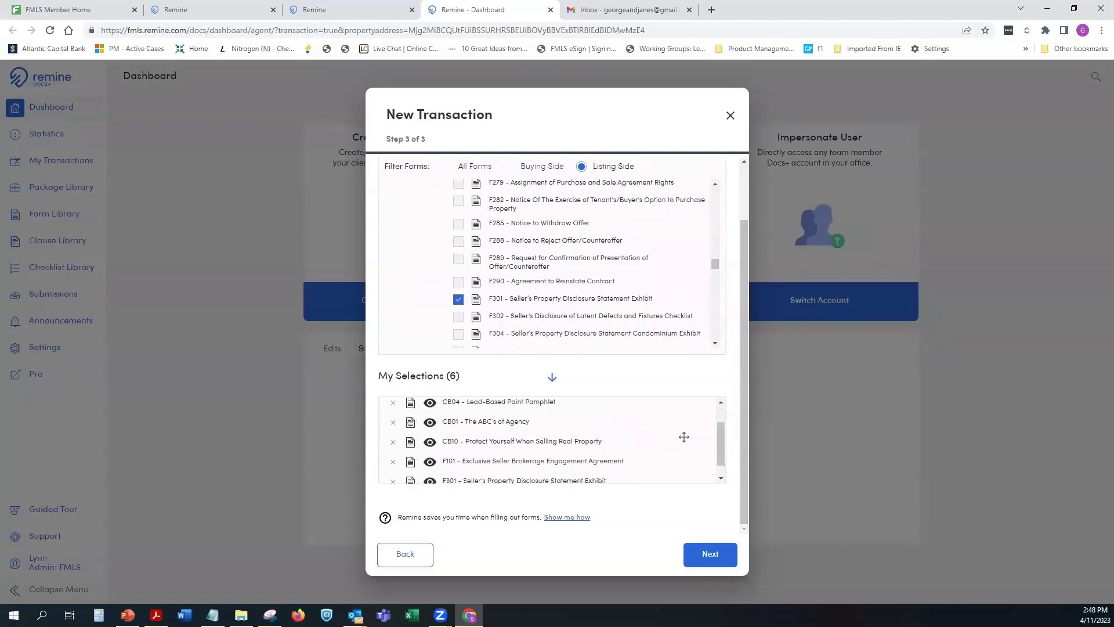
{"action": "left_click_drag", "start_coordinate": [719, 444], "coordinate": [719, 453]}
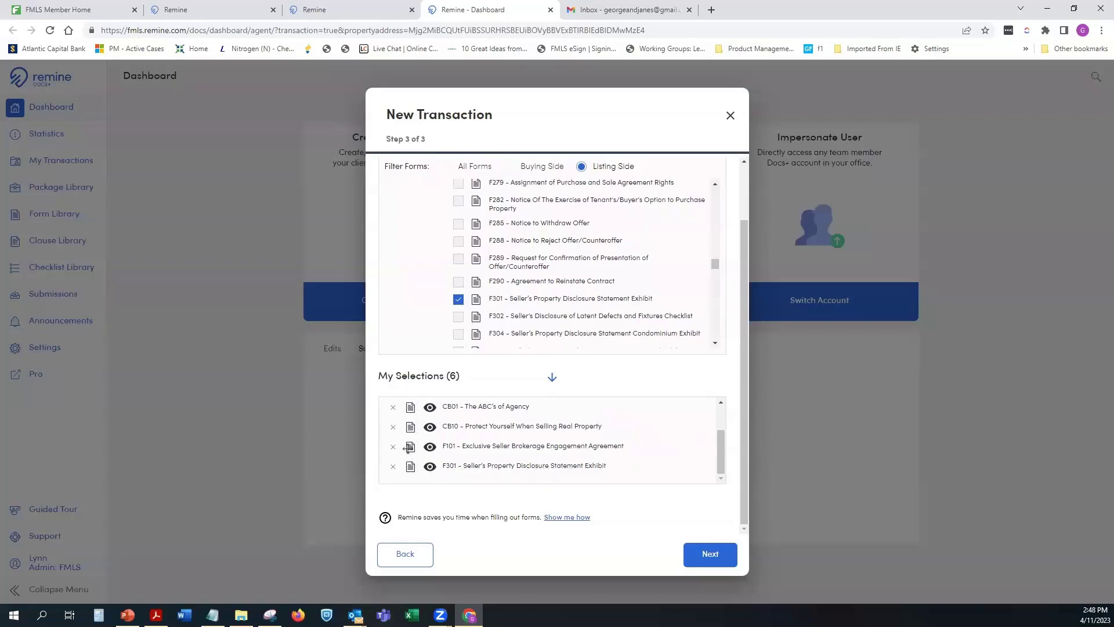
{"action": "left_click_drag", "start_coordinate": [408, 447], "coordinate": [400, 399]}
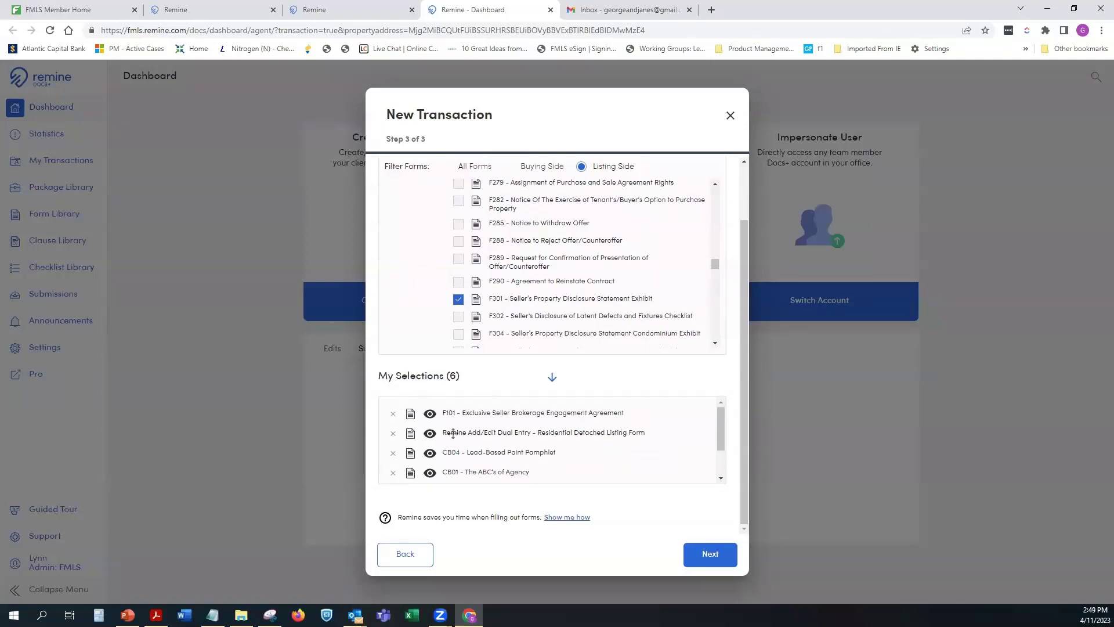
{"action": "left_click_drag", "start_coordinate": [409, 427], "coordinate": [405, 409]}
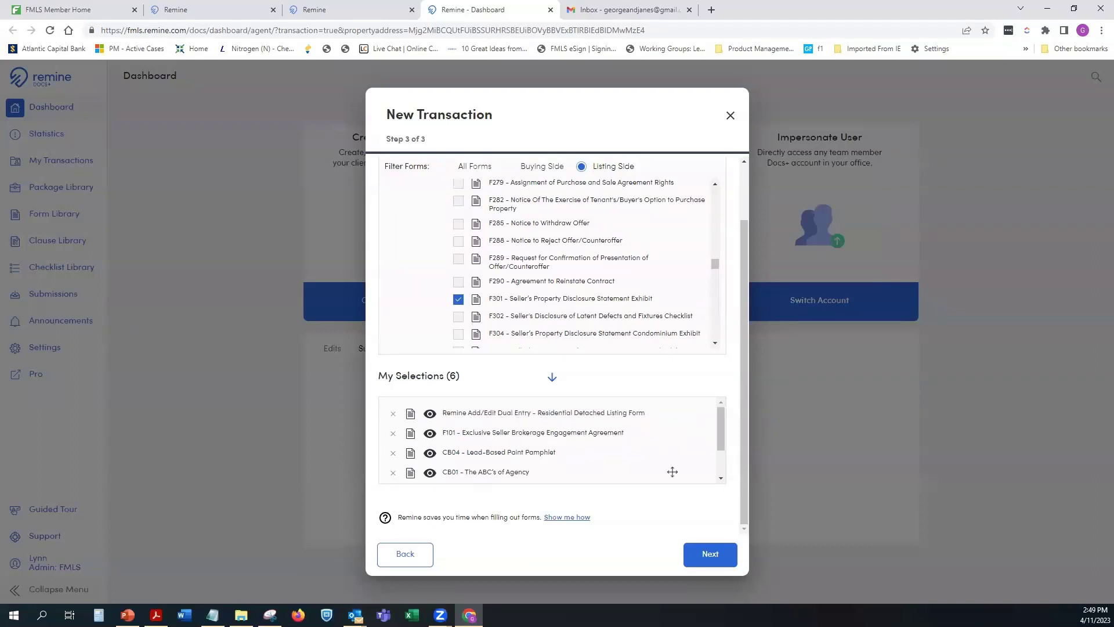
Step: Create the six-form transaction and open the Remine Add/Edit Dual Entry listing form
{"action": "left_click", "coordinate": [712, 551]}
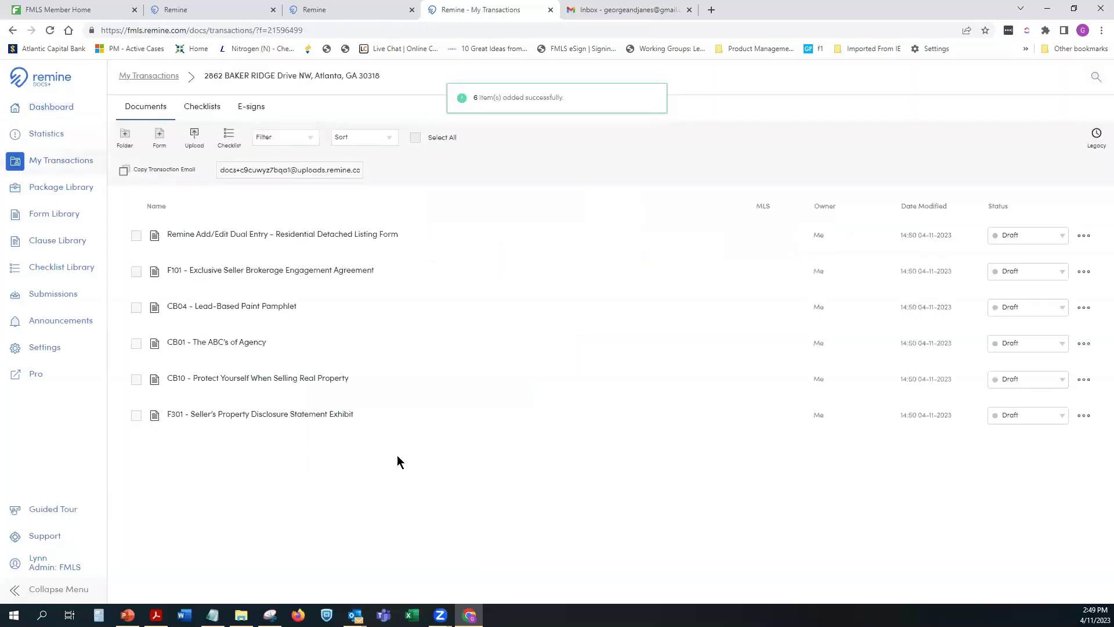
{"action": "left_click", "coordinate": [240, 235]}
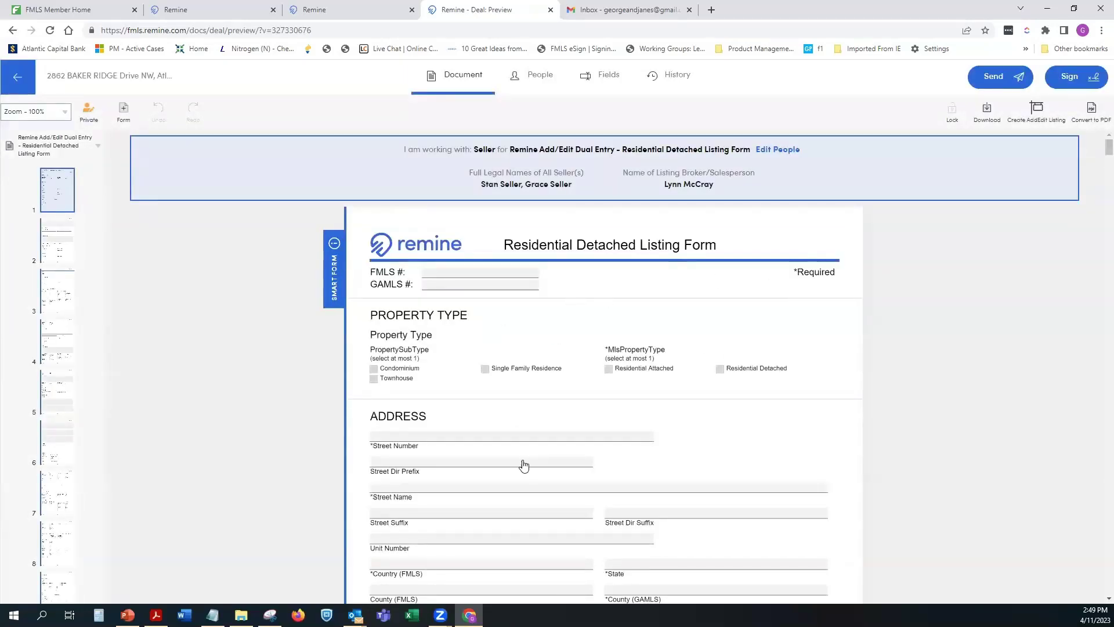
Step: Scroll down through the pages of the Residential Detached Listing Form to review them
{"action": "scroll", "coordinate": [523, 465], "scroll_direction": "down", "scroll_amount": 15}
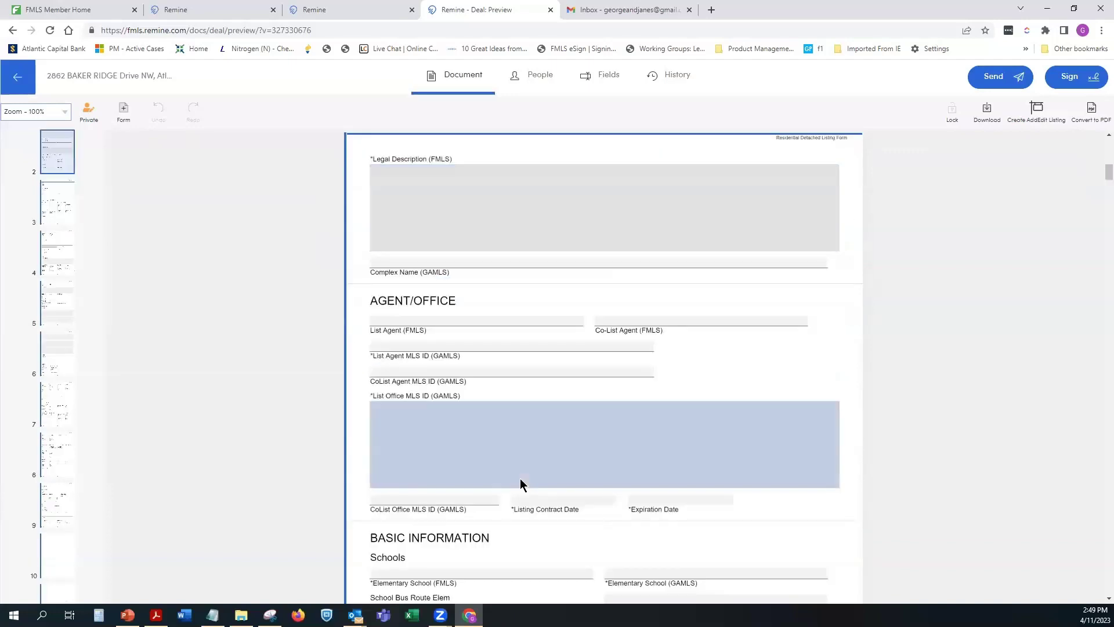
{"action": "scroll", "coordinate": [521, 480], "scroll_direction": "down", "scroll_amount": 15}
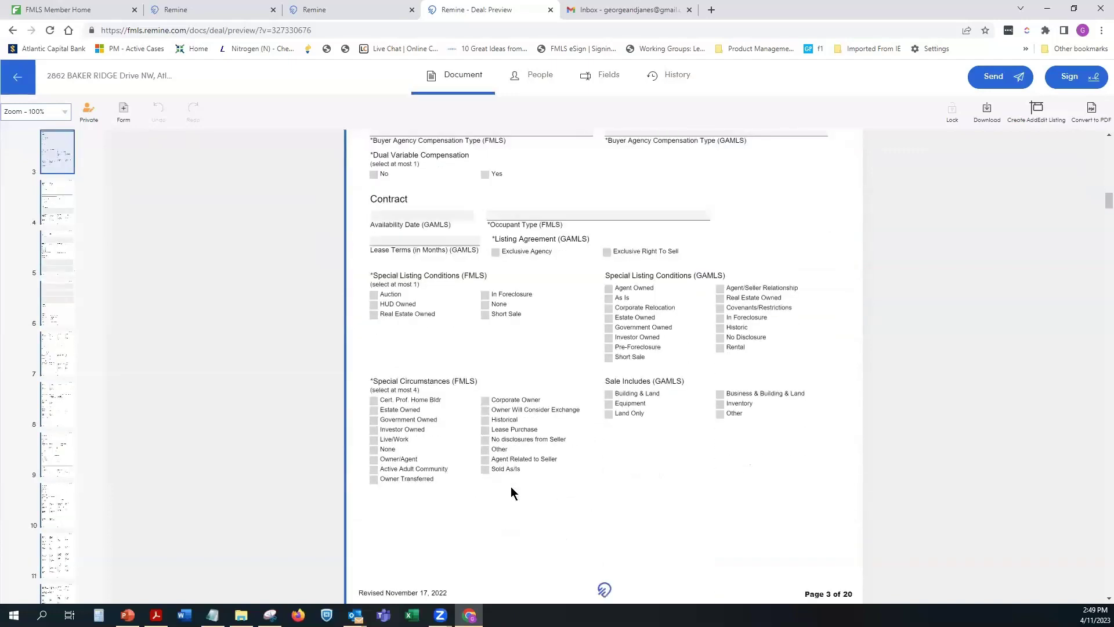
{"action": "scroll", "coordinate": [535, 444], "scroll_direction": "down", "scroll_amount": 5}
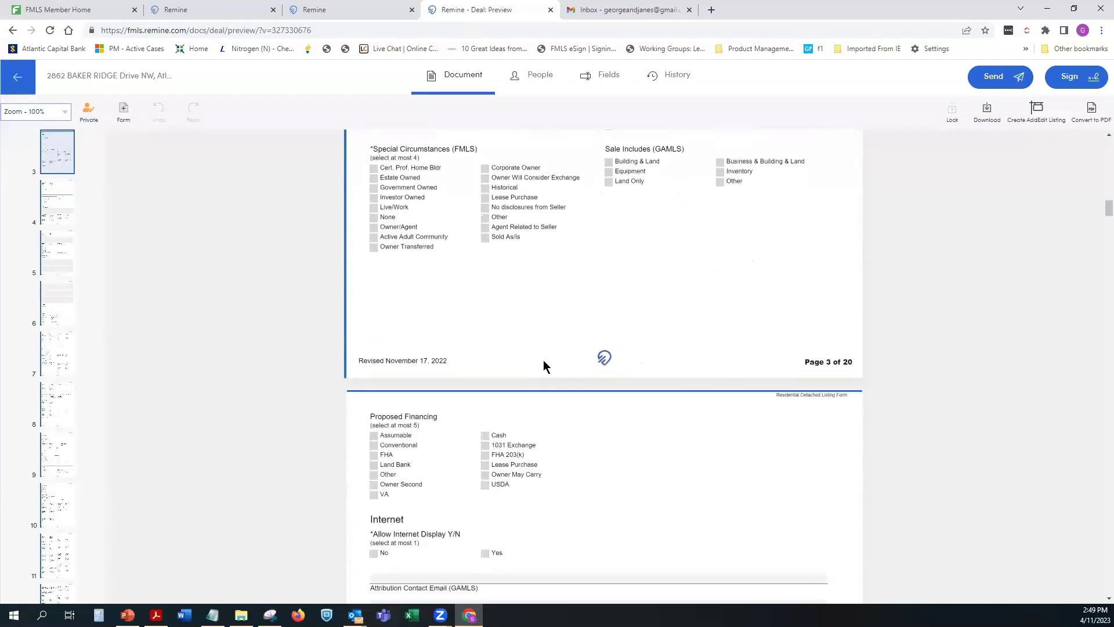
{"action": "scroll", "coordinate": [544, 365], "scroll_direction": "down", "scroll_amount": 7}
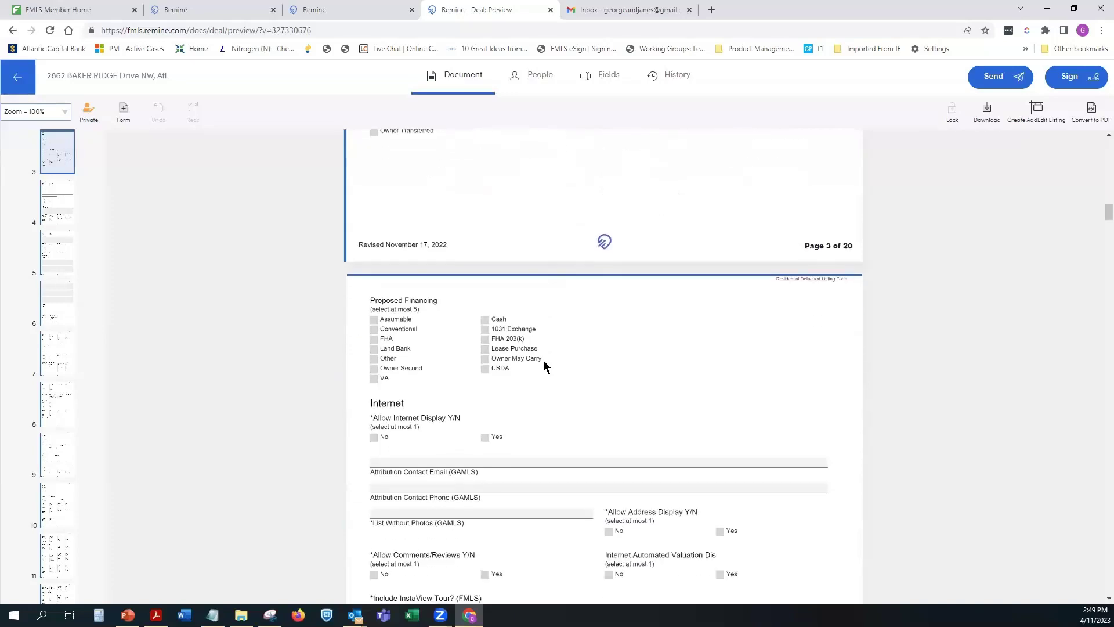
{"action": "scroll", "coordinate": [545, 365], "scroll_direction": "down", "scroll_amount": 7}
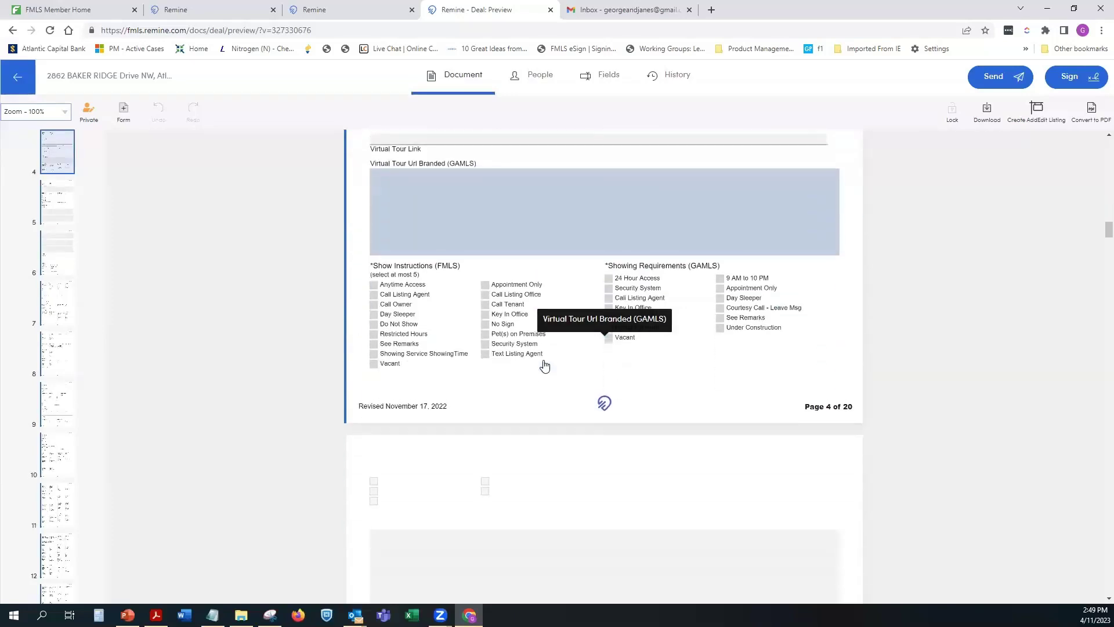
{"action": "scroll", "coordinate": [544, 366], "scroll_direction": "down", "scroll_amount": 12}
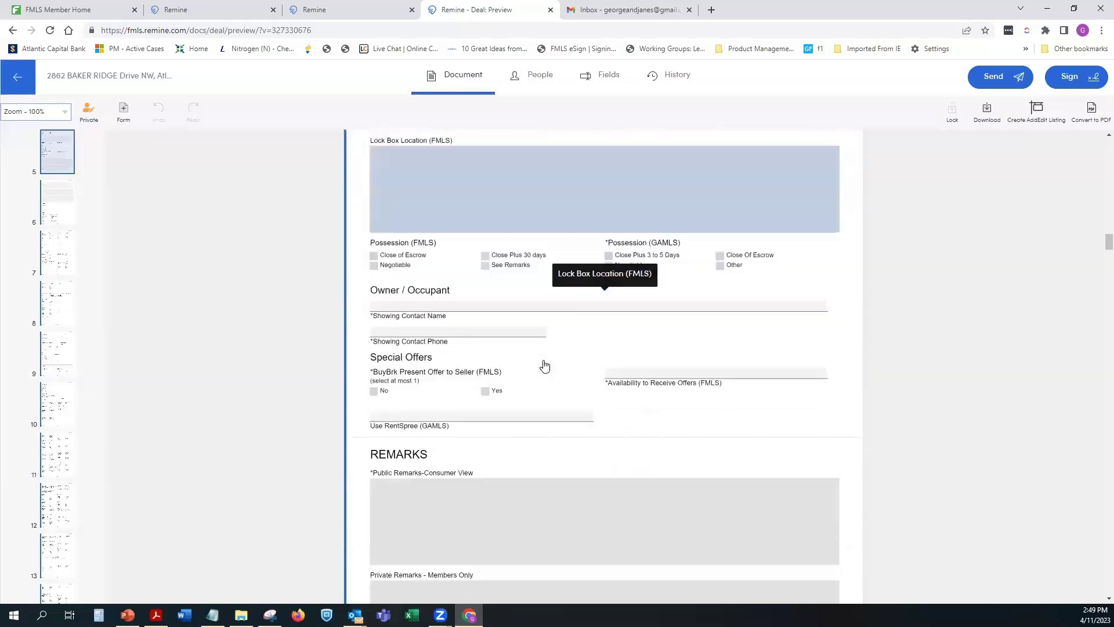
{"action": "scroll", "coordinate": [543, 365], "scroll_direction": "down", "scroll_amount": 10}
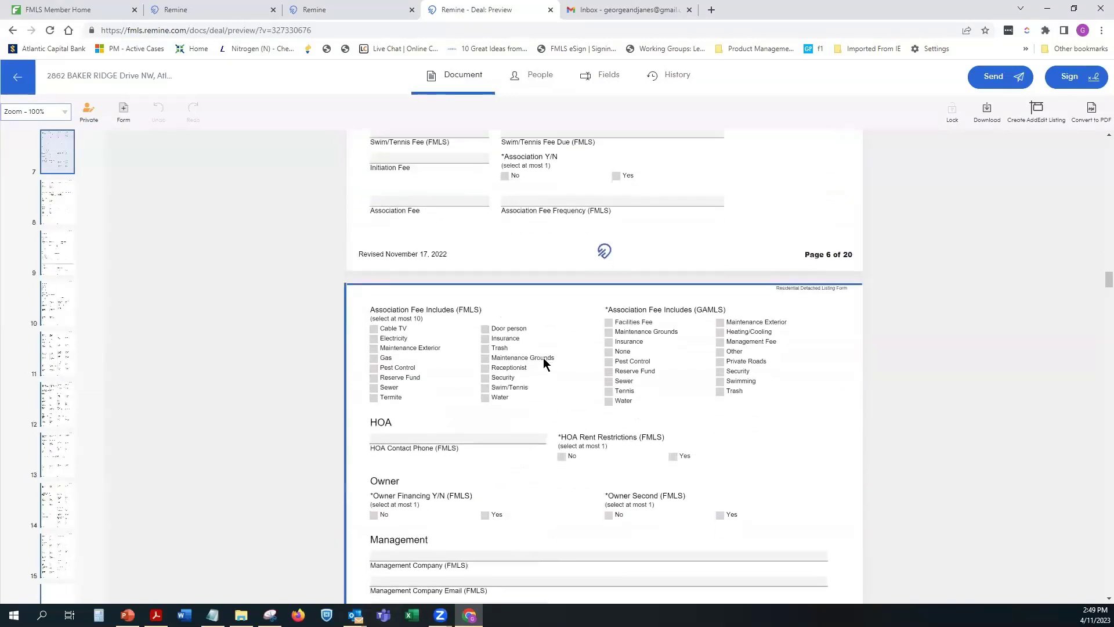
{"action": "scroll", "coordinate": [544, 359], "scroll_direction": "down", "scroll_amount": 10}
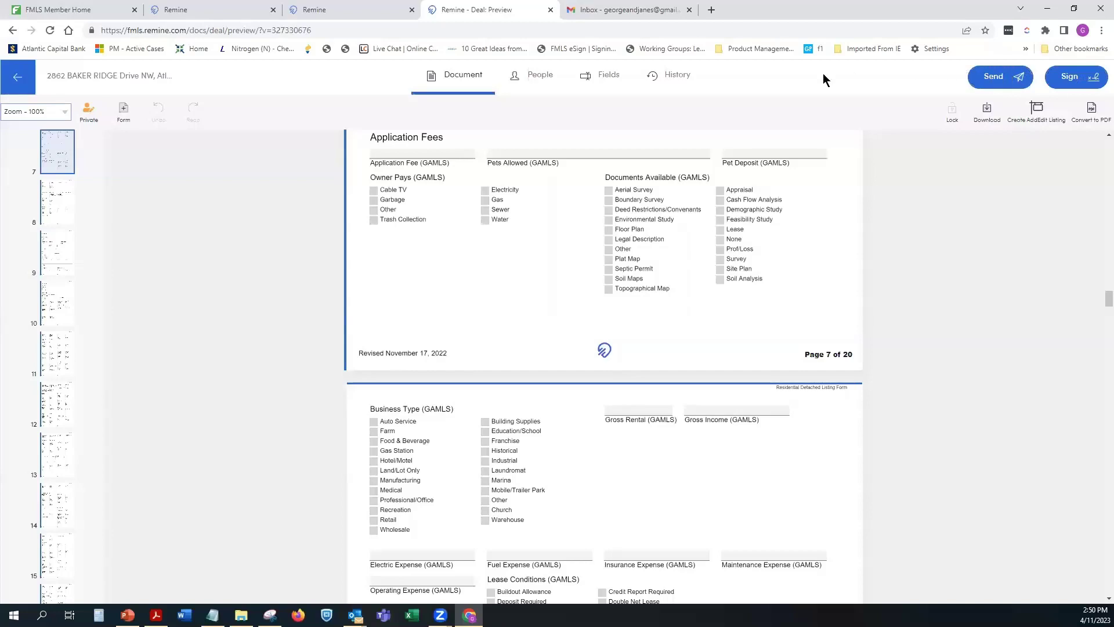
{"action": "scroll", "coordinate": [638, 415], "scroll_direction": "down", "scroll_amount": 8}
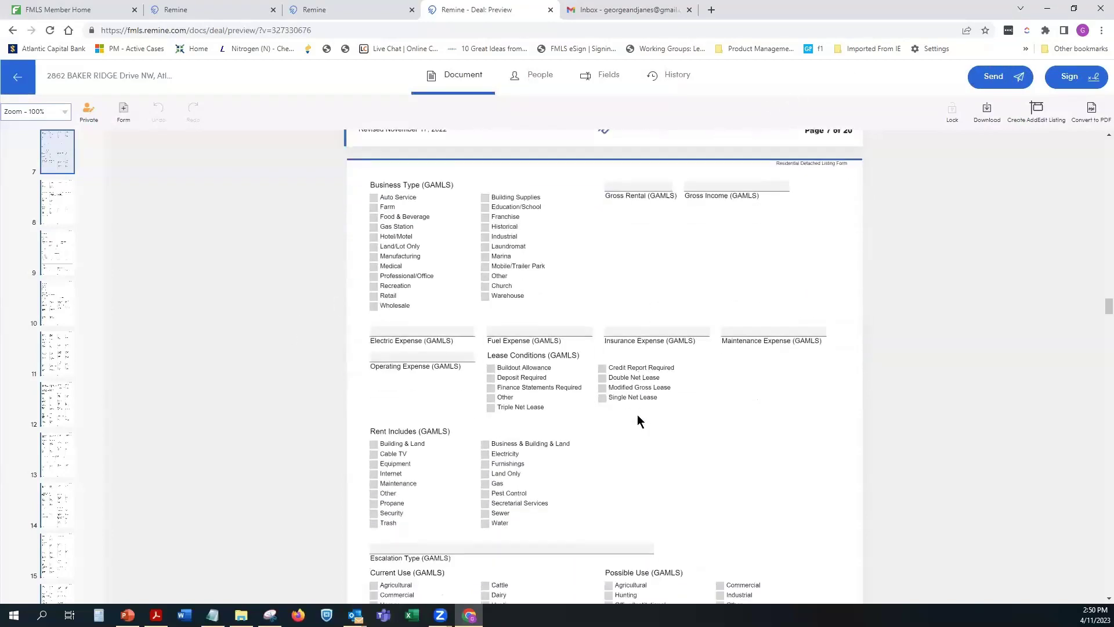
{"action": "scroll", "coordinate": [637, 417], "scroll_direction": "down", "scroll_amount": 2}
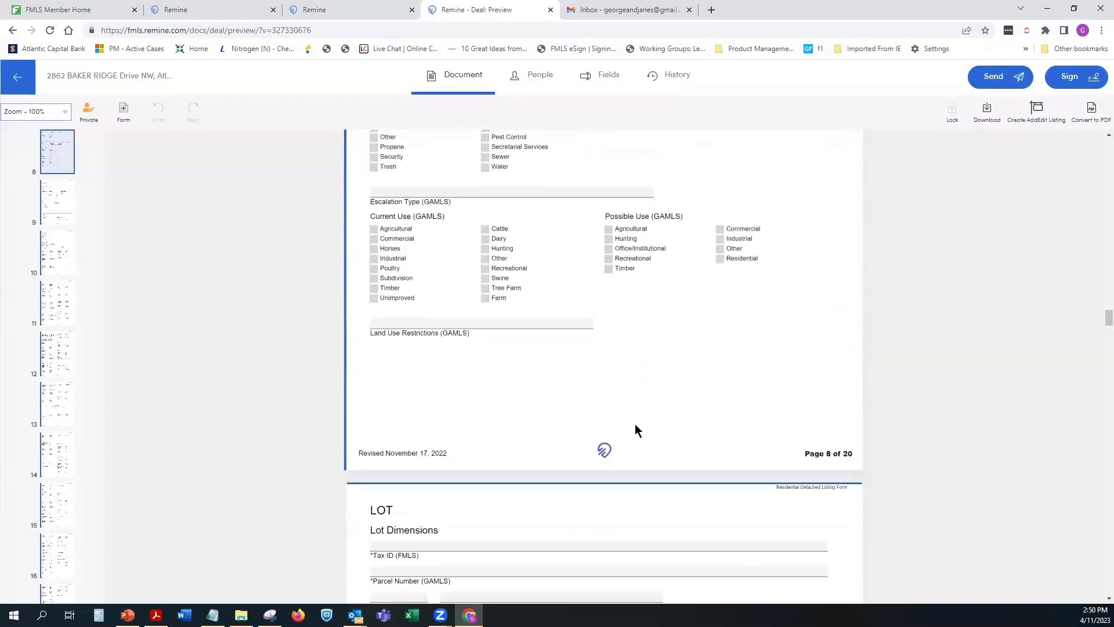
Step: Go back up to page 7's Application Fees and start the Application Fee (GAMLS) entry
{"action": "scroll", "coordinate": [499, 397], "scroll_direction": "up", "scroll_amount": 2}
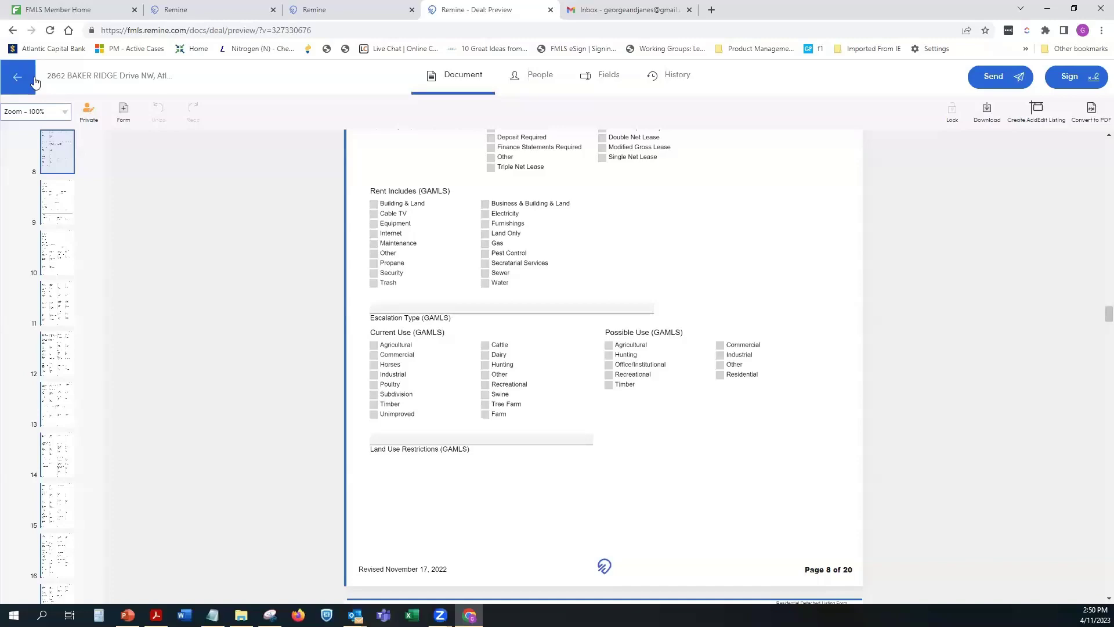
{"action": "scroll", "coordinate": [715, 223], "scroll_direction": "up", "scroll_amount": 10}
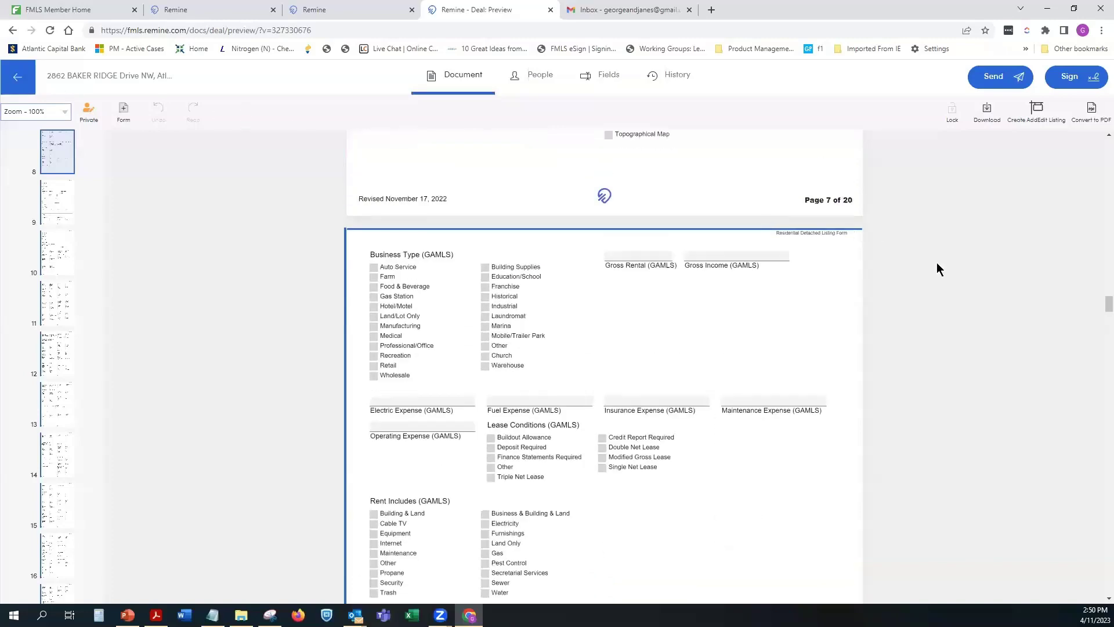
{"action": "scroll", "coordinate": [49, 187], "scroll_direction": "up", "scroll_amount": 5}
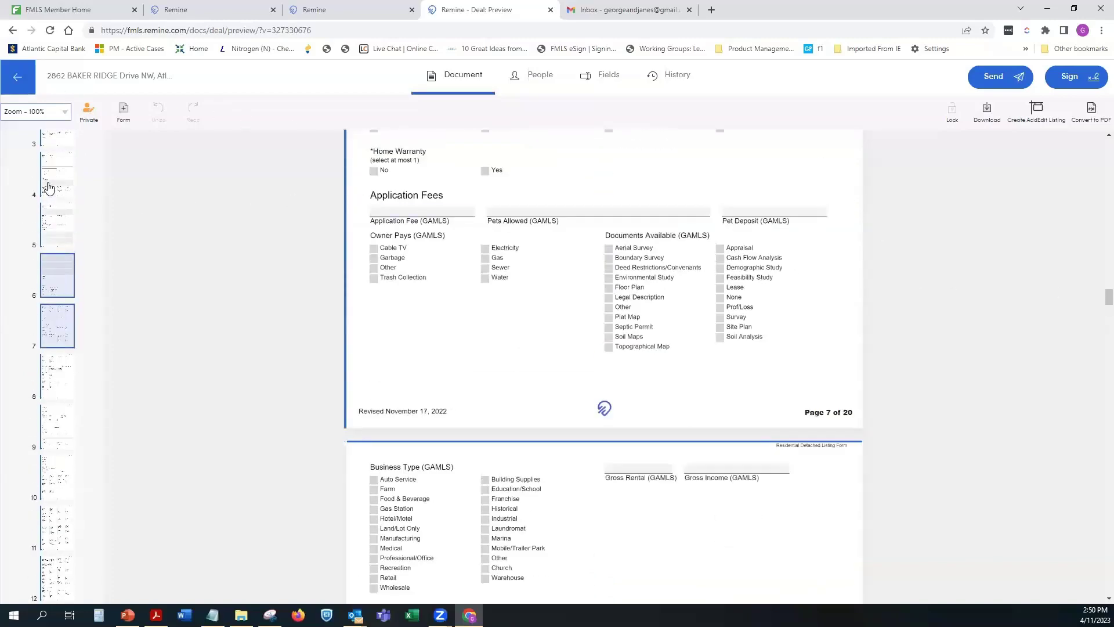
{"action": "scroll", "coordinate": [49, 187], "scroll_direction": "up", "scroll_amount": 2}
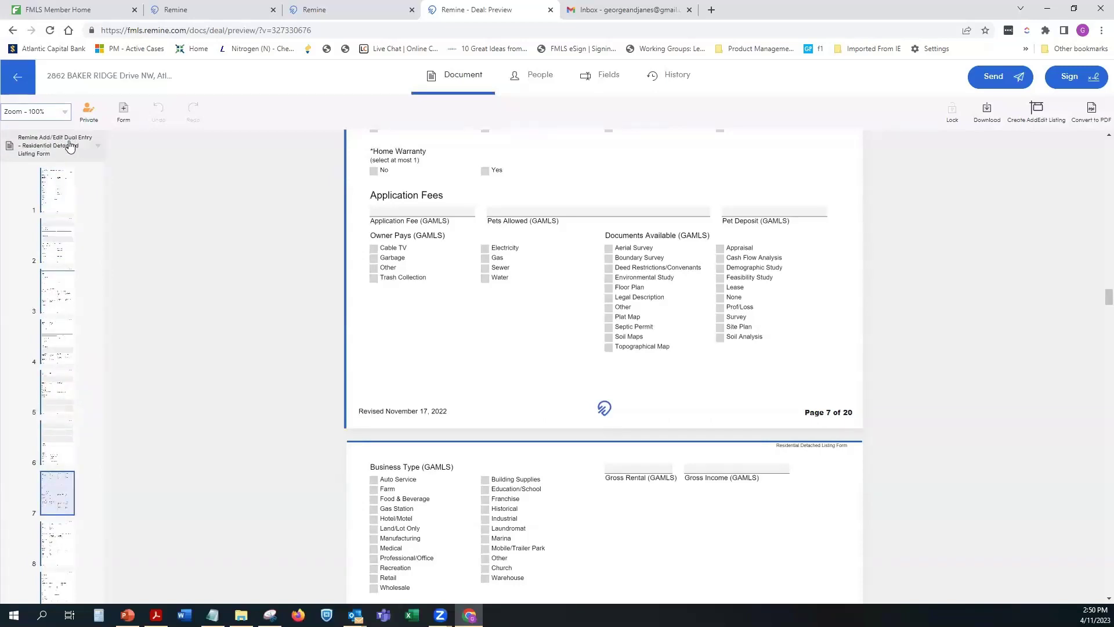
{"action": "left_click", "coordinate": [413, 213]}
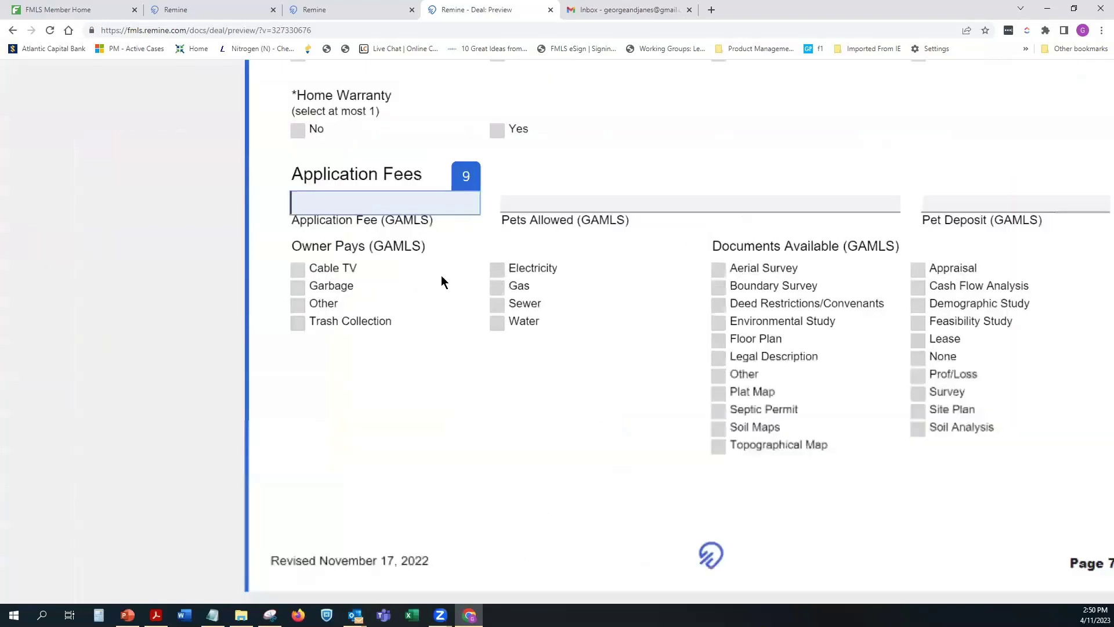
Step: Enter the test text 'zjxXZklkxz:lL:' in the Directions field after Office Remarks (GAMLS)
{"action": "right_click", "coordinate": [447, 361]}
{"action": "mouse_move", "coordinate": [449, 420]}
{"action": "left_click", "coordinate": [718, 264]}
{"action": "scroll", "coordinate": [718, 264], "scroll_direction": "up", "scroll_amount": 15}
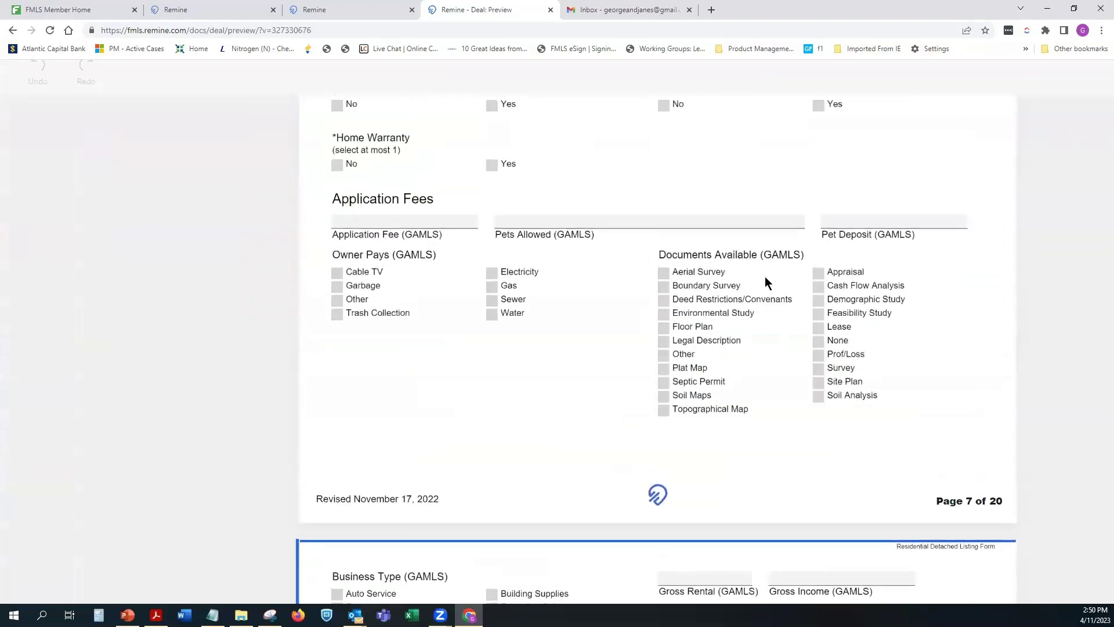
{"action": "scroll", "coordinate": [650, 271], "scroll_direction": "up", "scroll_amount": 15}
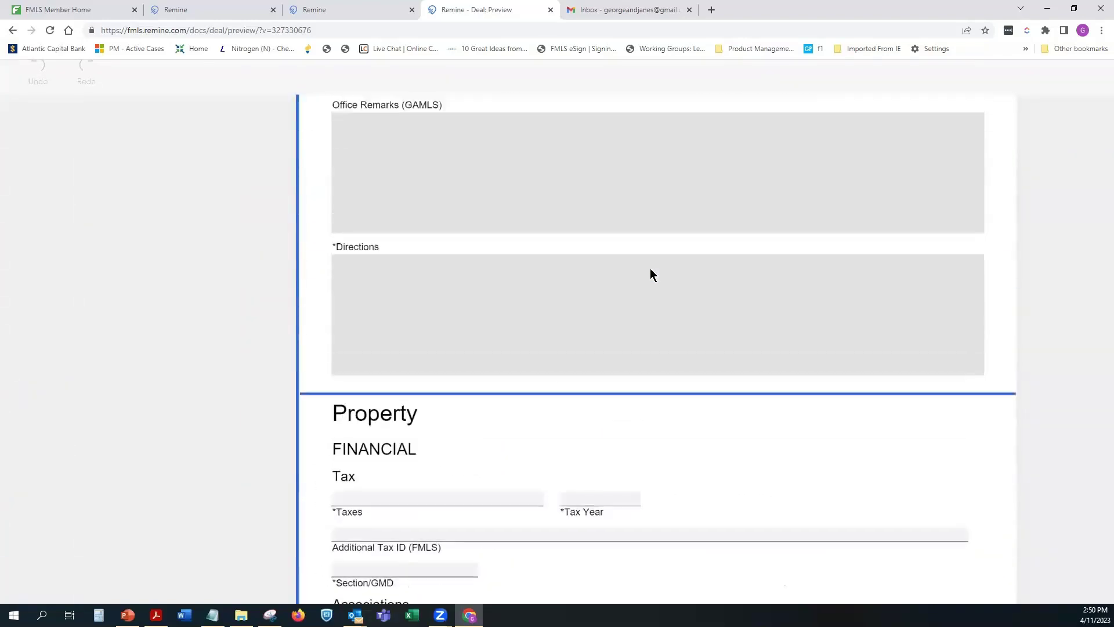
{"action": "scroll", "coordinate": [640, 338], "scroll_direction": "down", "scroll_amount": 4}
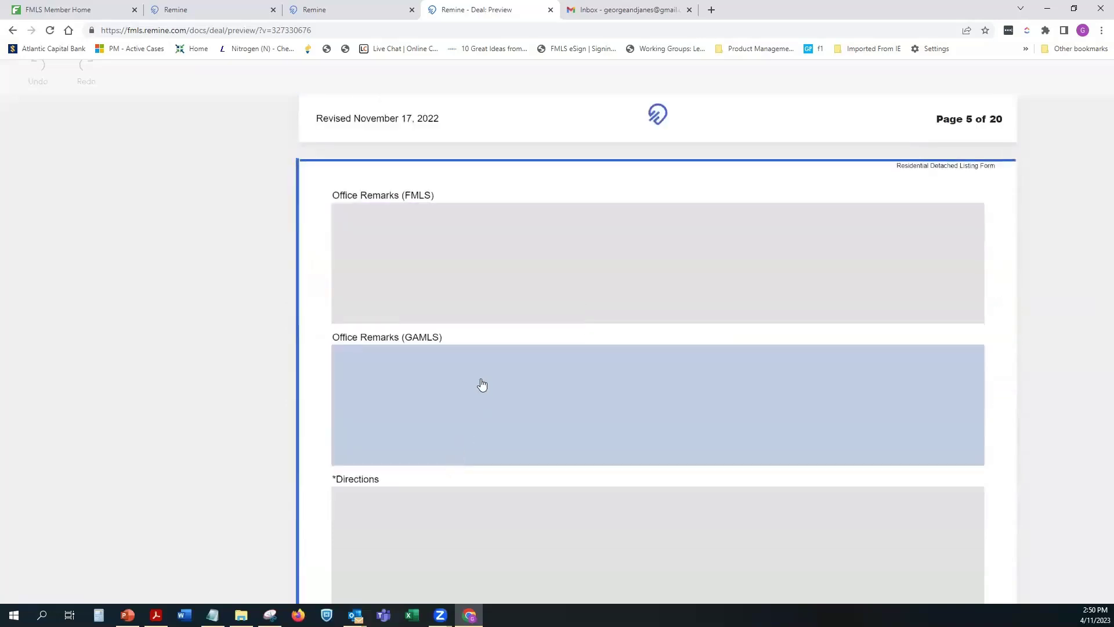
{"action": "left_click", "coordinate": [479, 383]}
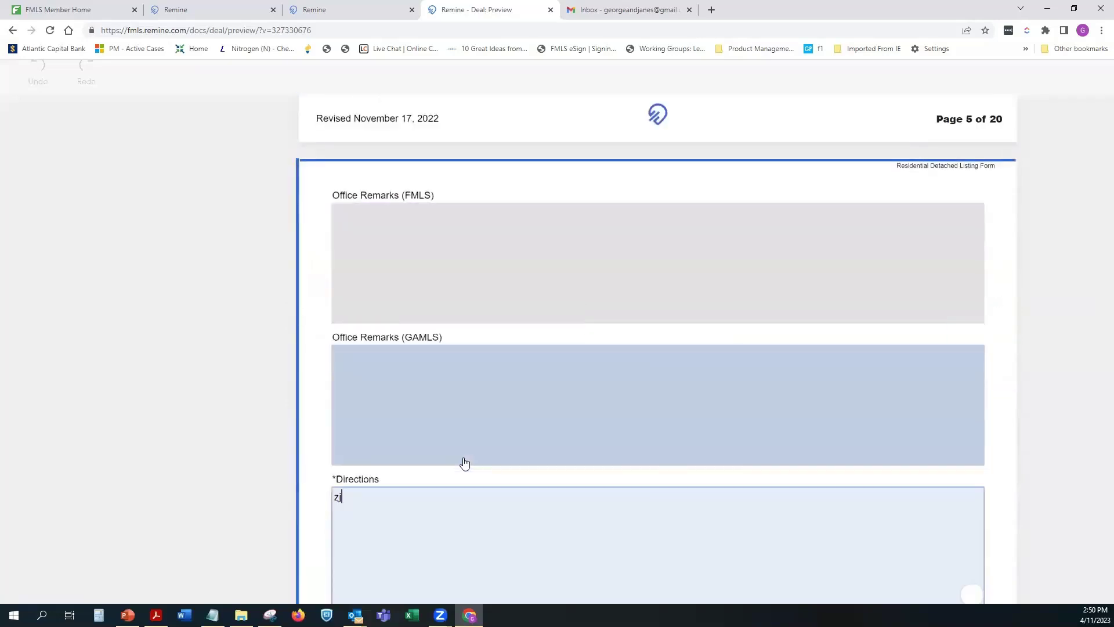
{"action": "key", "text": "Tab"}
{"action": "type", "text": "zjxXZklkxz:lL:"}
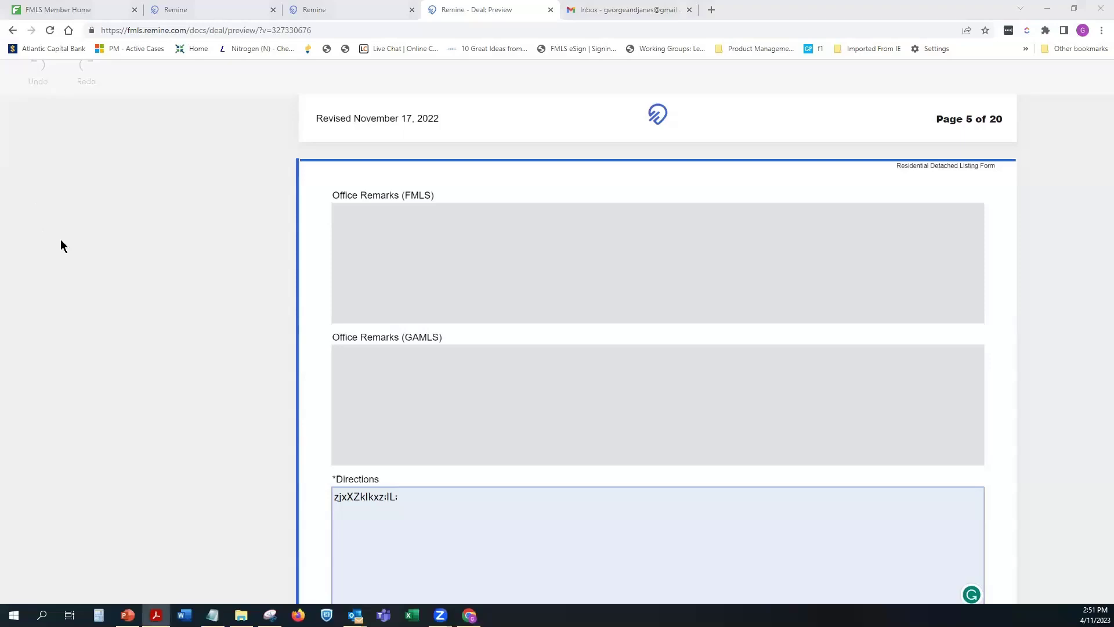
Step: Set the Chrome page zoom to 90%
{"action": "scroll", "coordinate": [186, 213], "scroll_direction": "up", "scroll_amount": 13}
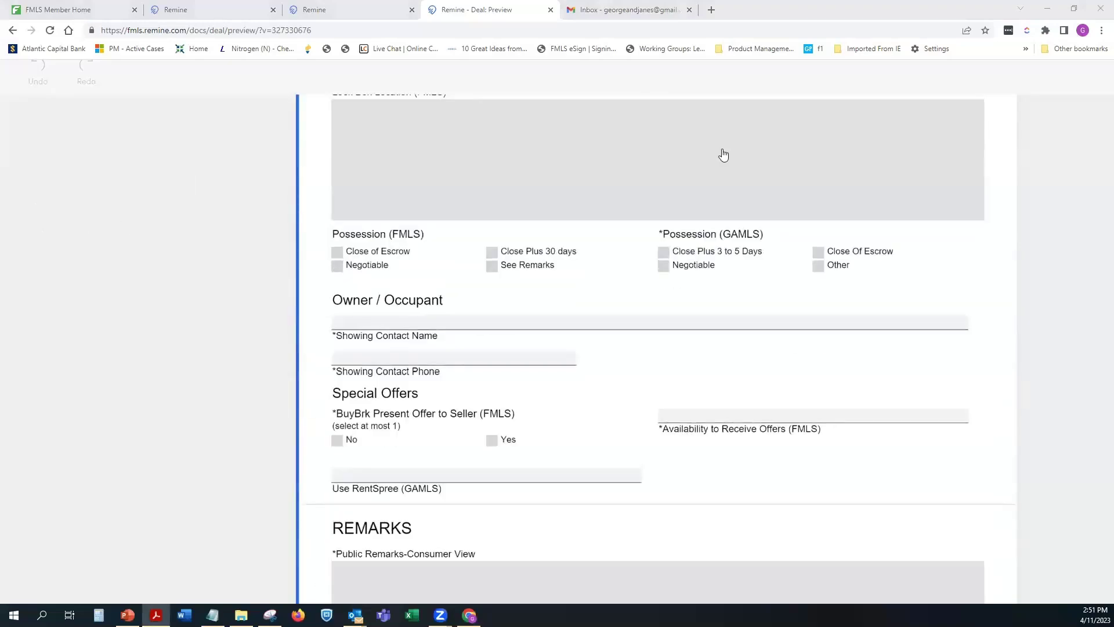
{"action": "left_click", "coordinate": [1102, 30]}
{"action": "left_click", "coordinate": [1024, 138]}
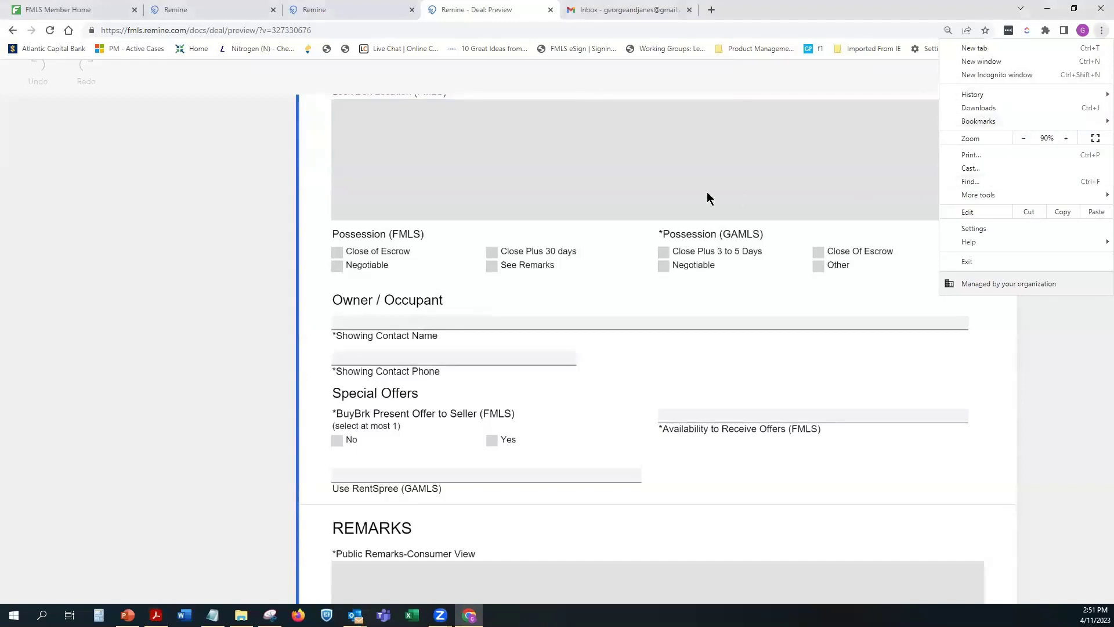
{"action": "left_click", "coordinate": [231, 211]}
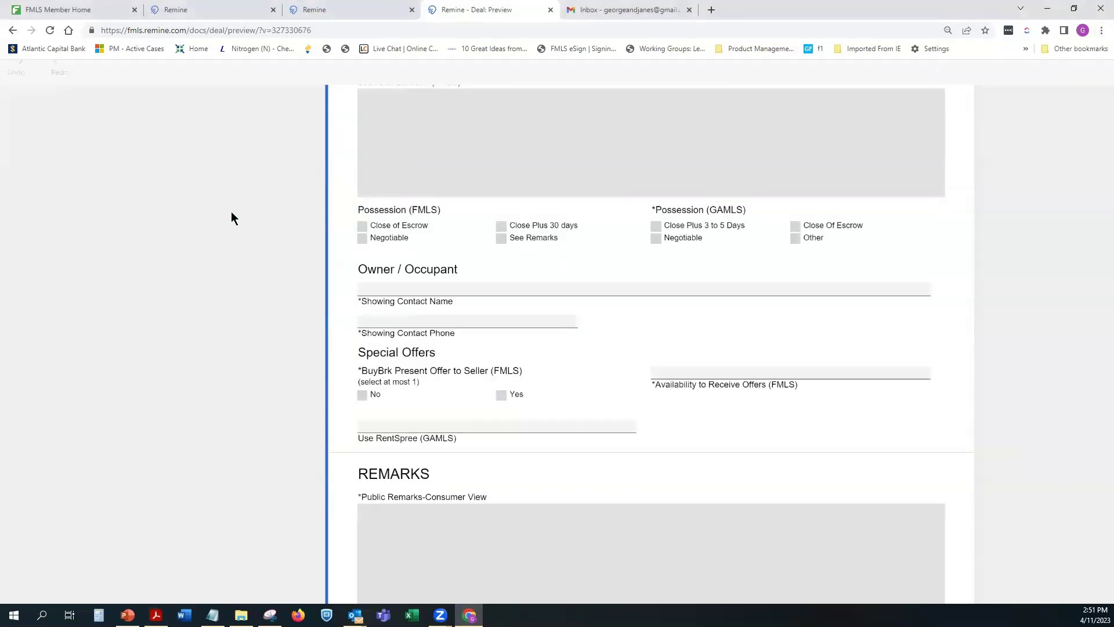
{"action": "left_click", "coordinate": [287, 217]}
Step: Return to the top of the form and zoom the page out one more step
{"action": "scroll", "coordinate": [336, 199], "scroll_direction": "up", "scroll_amount": 1}
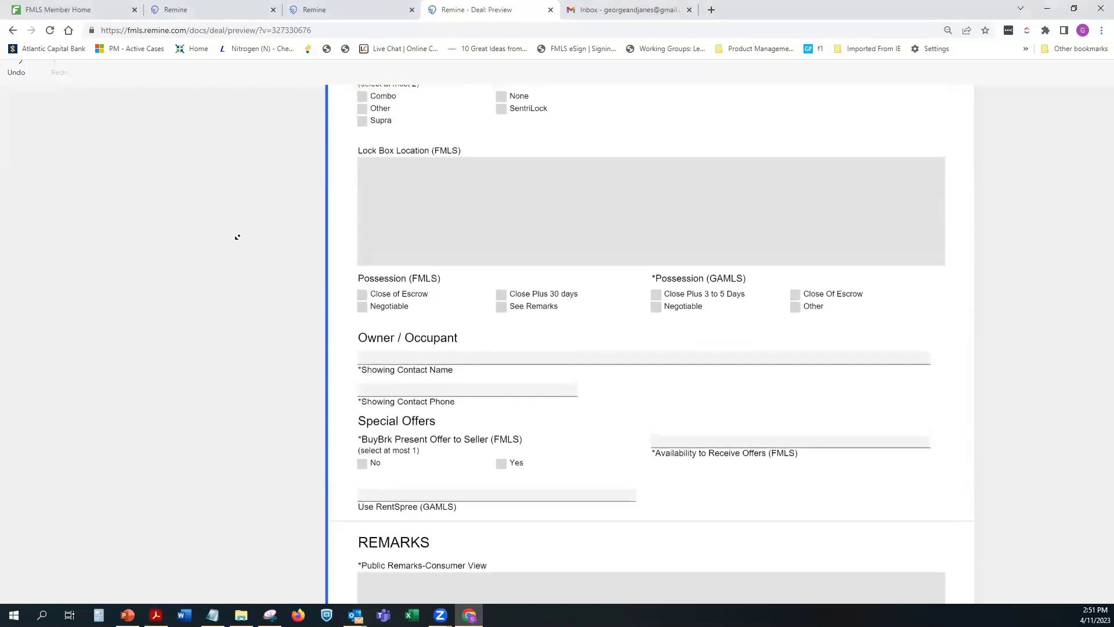
{"action": "scroll", "coordinate": [1097, 256], "scroll_direction": "up", "scroll_amount": 7}
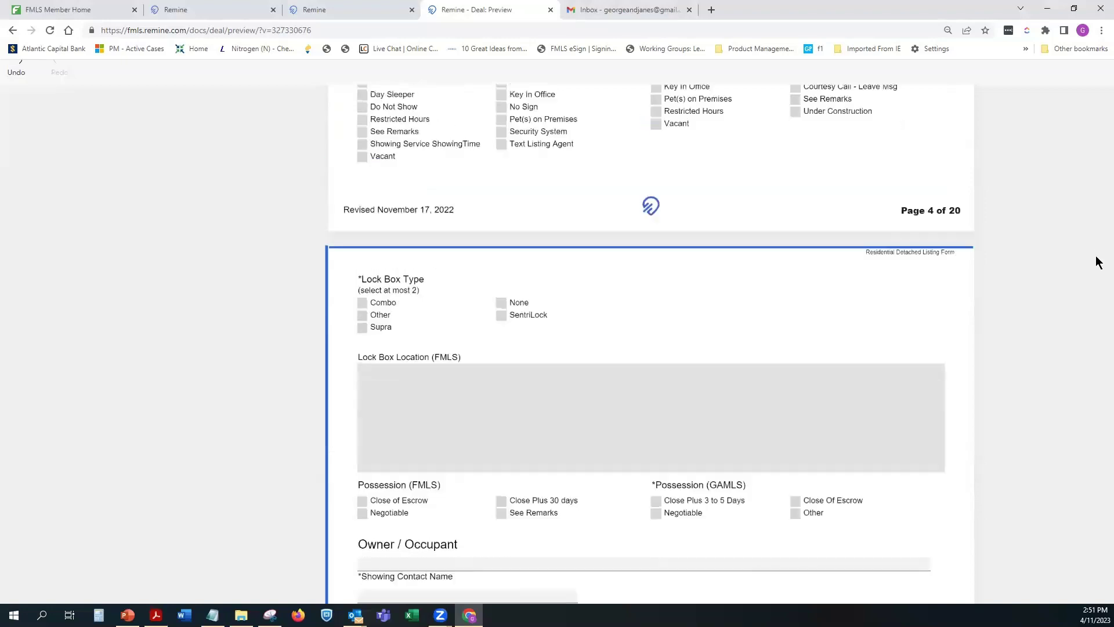
{"action": "scroll", "coordinate": [990, 258], "scroll_direction": "up", "scroll_amount": 20}
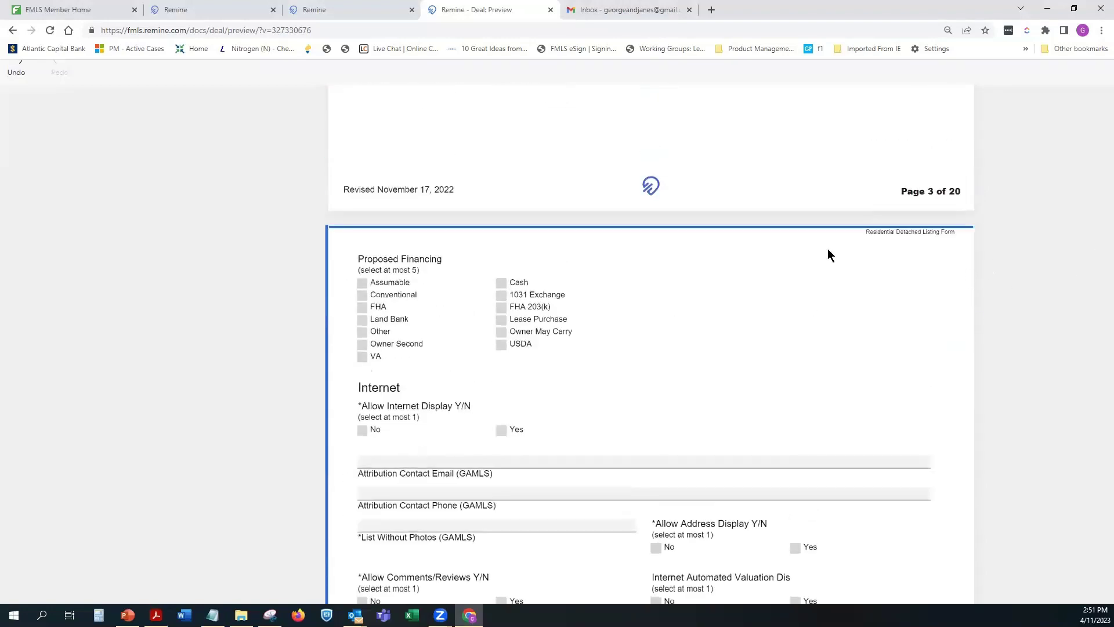
{"action": "scroll", "coordinate": [827, 248], "scroll_direction": "up", "scroll_amount": 15}
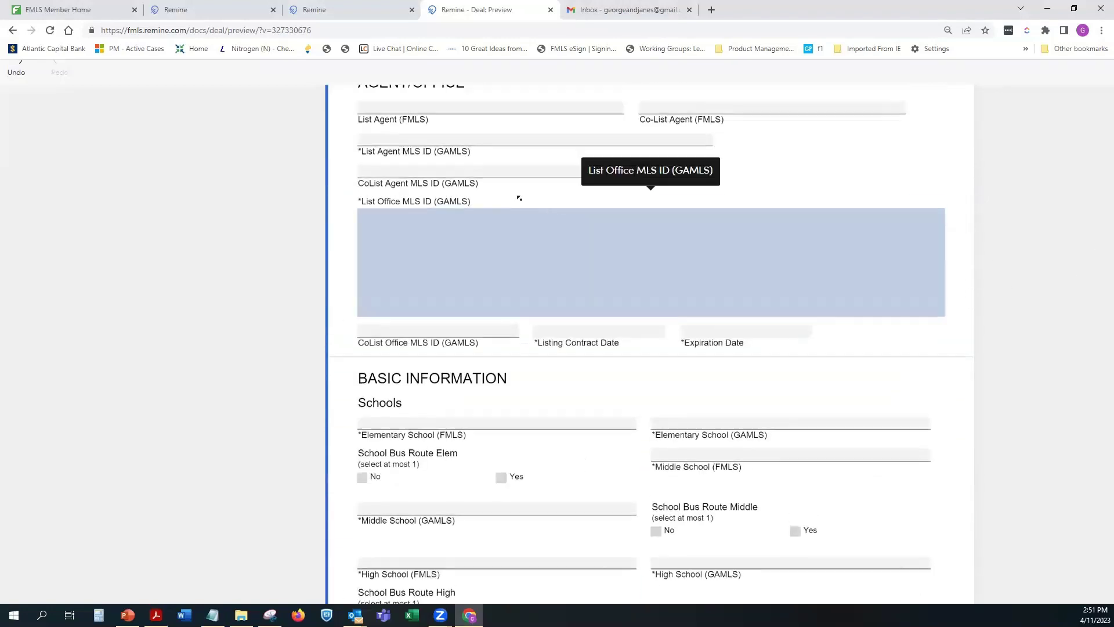
{"action": "scroll", "coordinate": [168, 231], "scroll_direction": "up", "scroll_amount": 10}
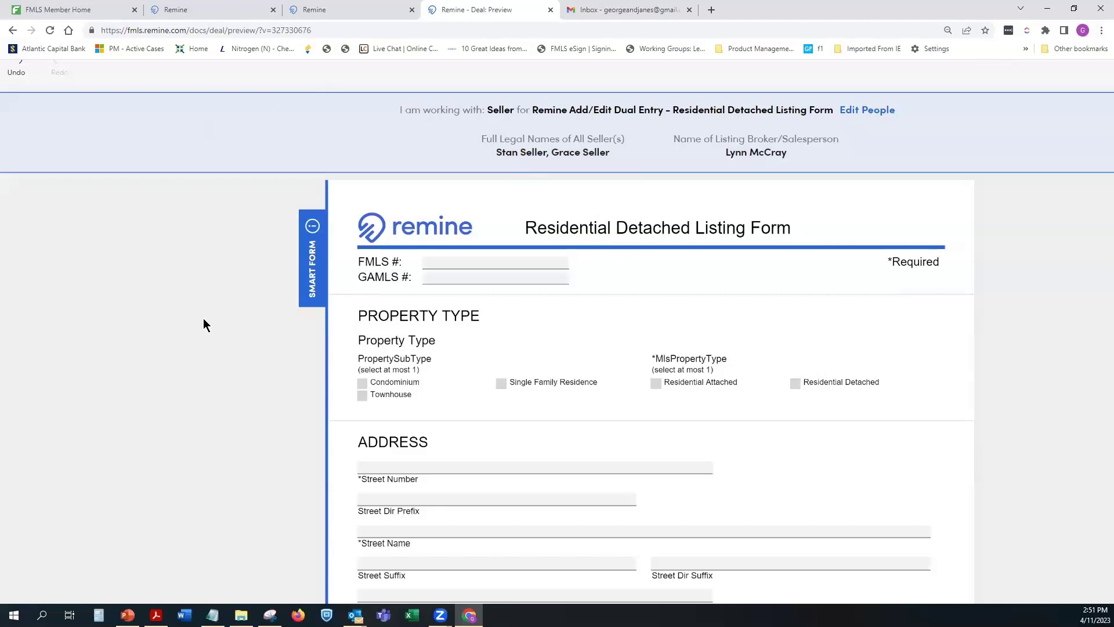
{"action": "key", "text": "ctrl+minus"}
{"action": "key", "text": "ctrl+minus"}
{"action": "key", "text": "ctrl+minus"}
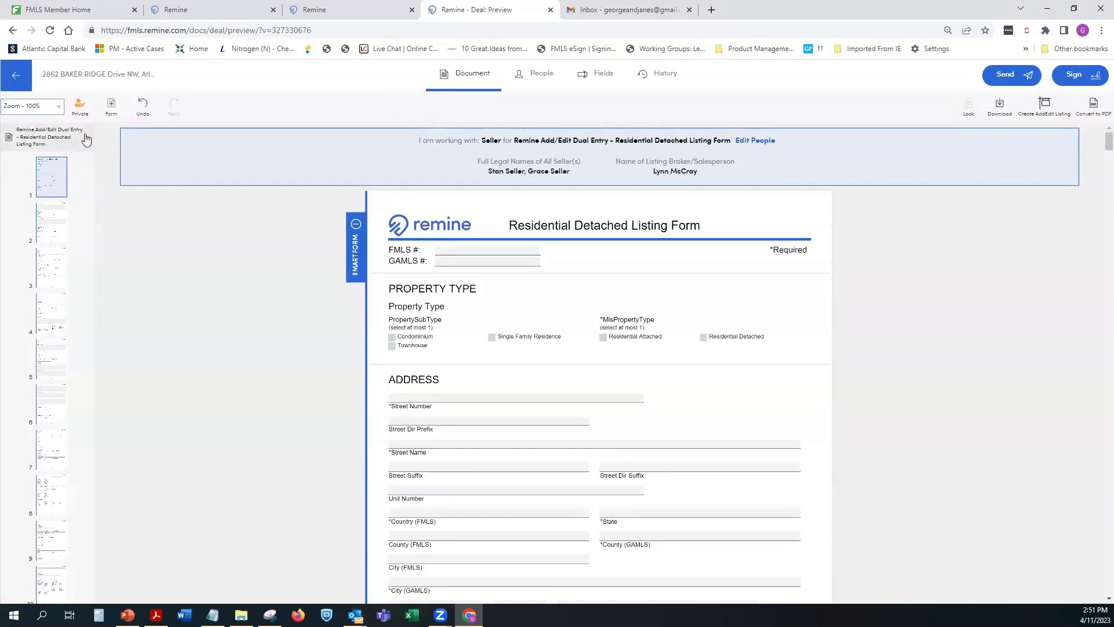
Step: Collapse the current form's pages and open F101 Exclusive Seller Brokerage Engagement Agreement
{"action": "left_click", "coordinate": [85, 139]}
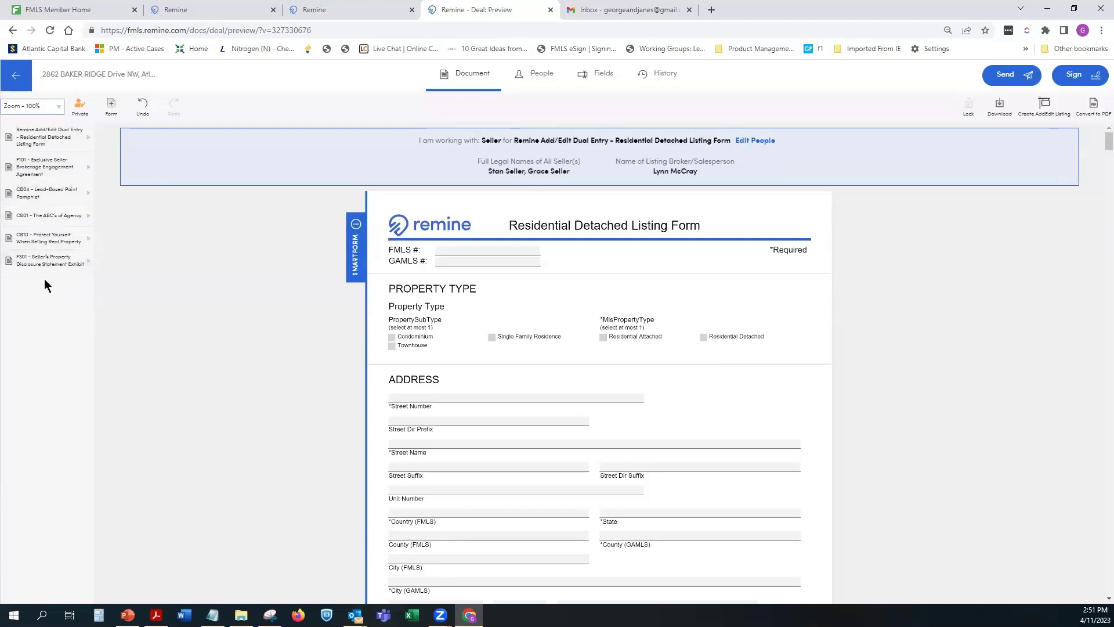
{"action": "left_click", "coordinate": [79, 169]}
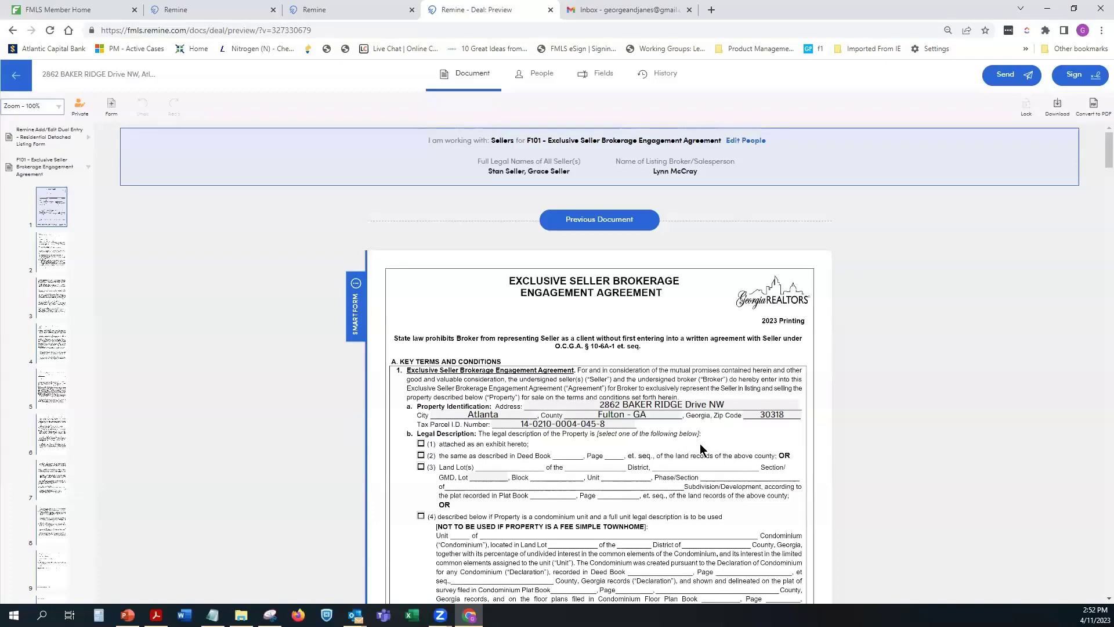
{"action": "scroll", "coordinate": [700, 443], "scroll_direction": "down", "scroll_amount": 2}
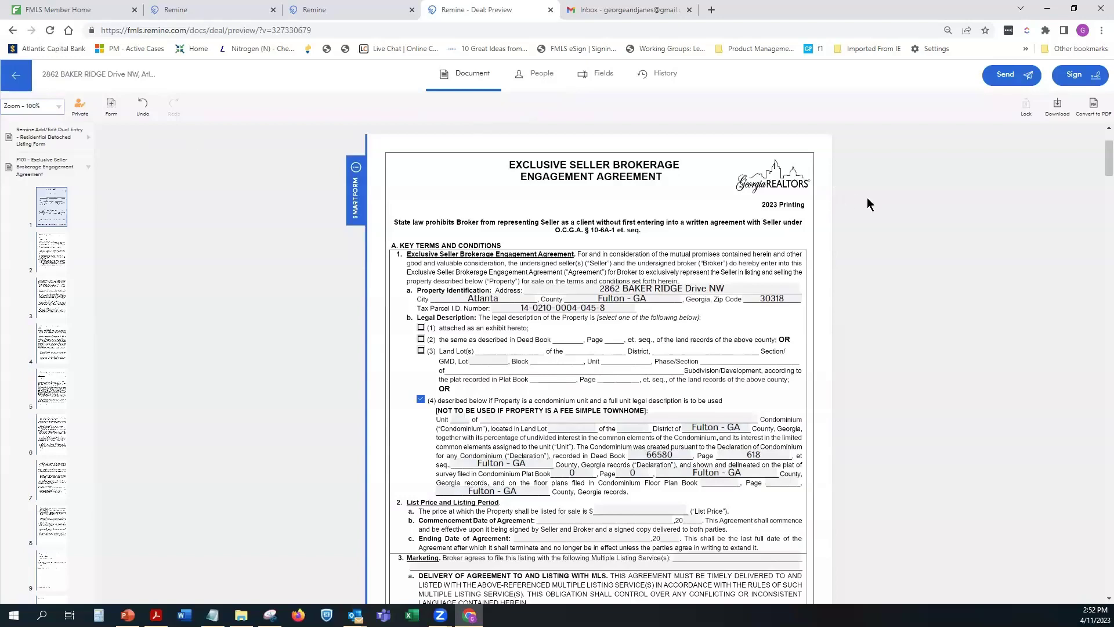
{"action": "left_click", "coordinate": [16, 79]}
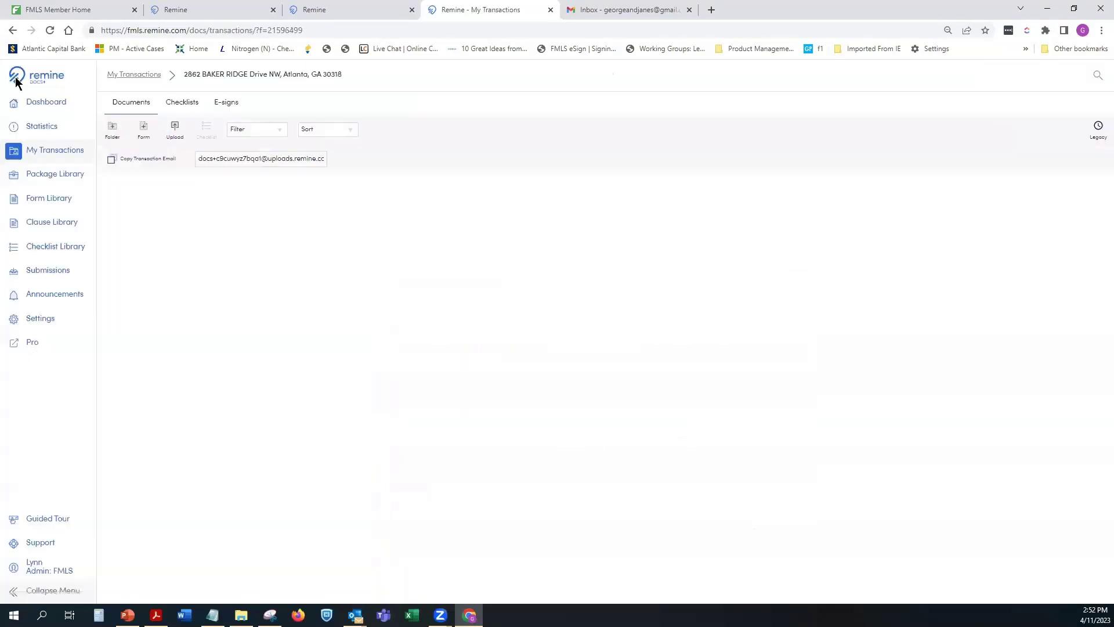
{"action": "left_click", "coordinate": [46, 156]}
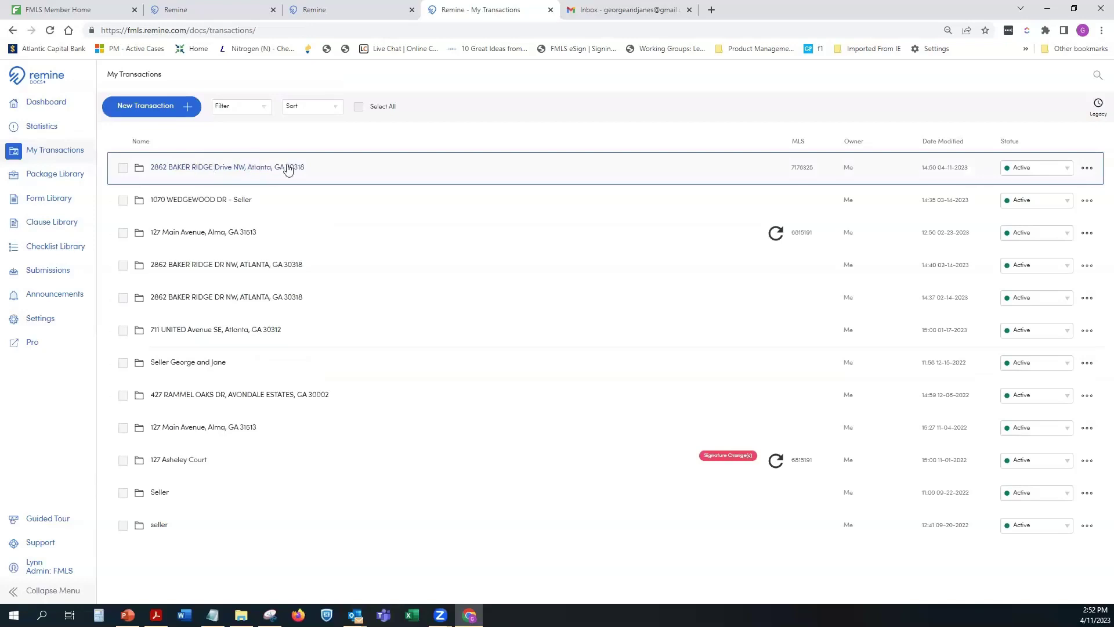
{"action": "left_click", "coordinate": [49, 103]}
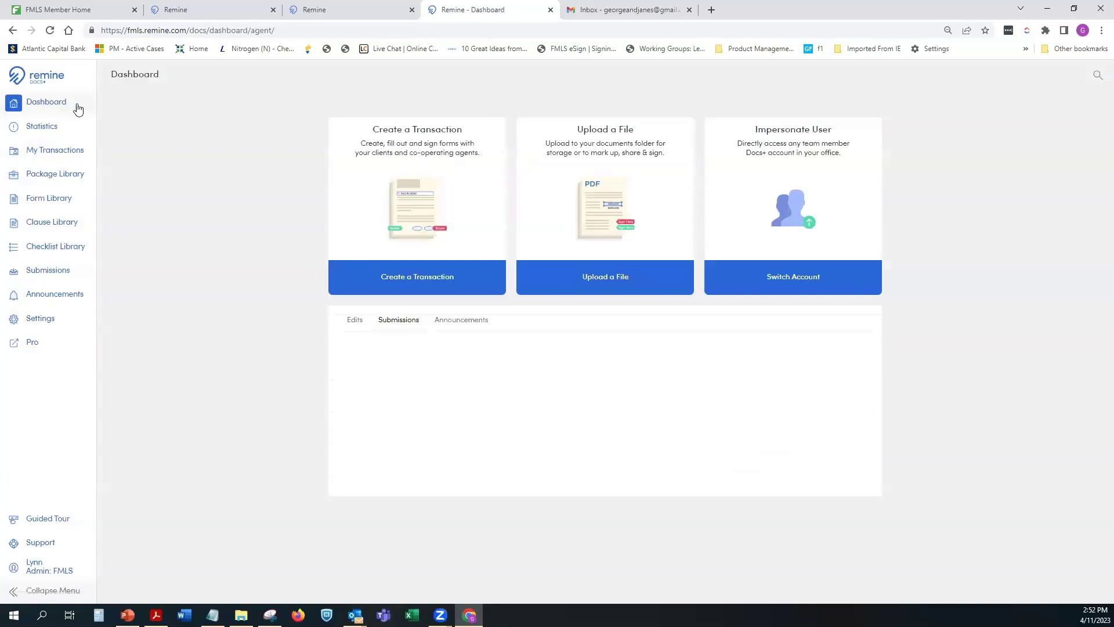
{"action": "left_click", "coordinate": [46, 150]}
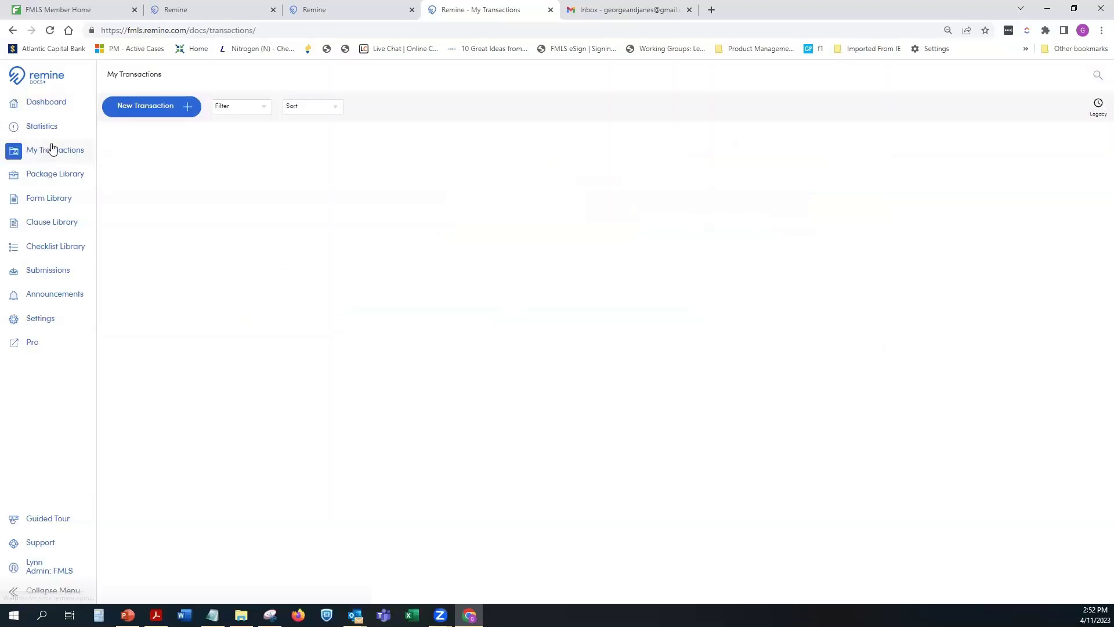
{"action": "left_click", "coordinate": [123, 169]}
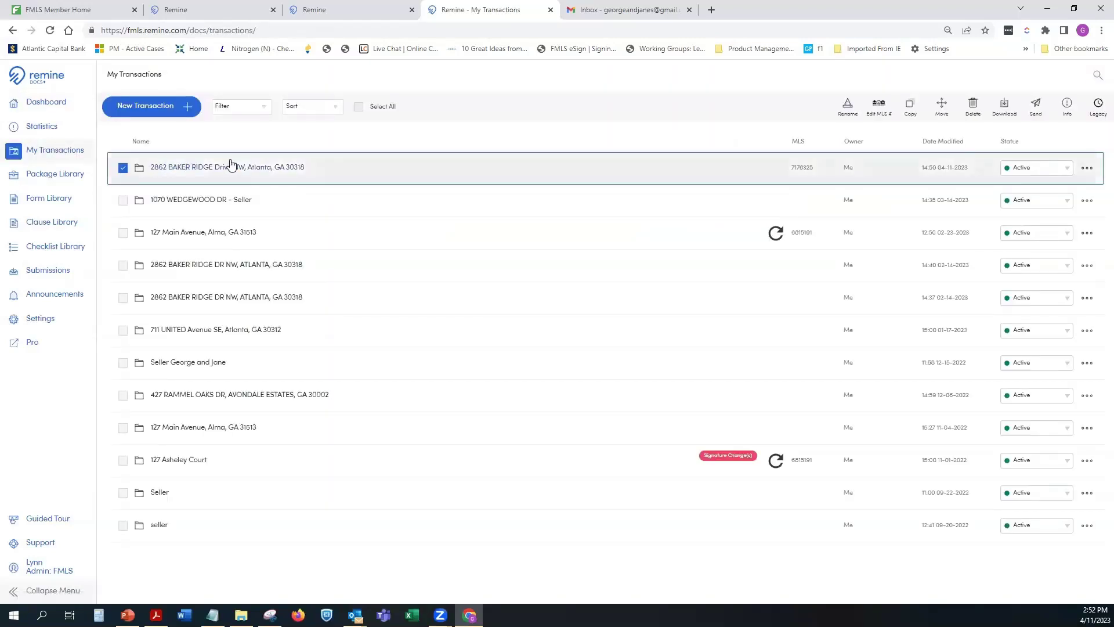
{"action": "left_click", "coordinate": [241, 170]}
{"action": "left_click", "coordinate": [226, 167]}
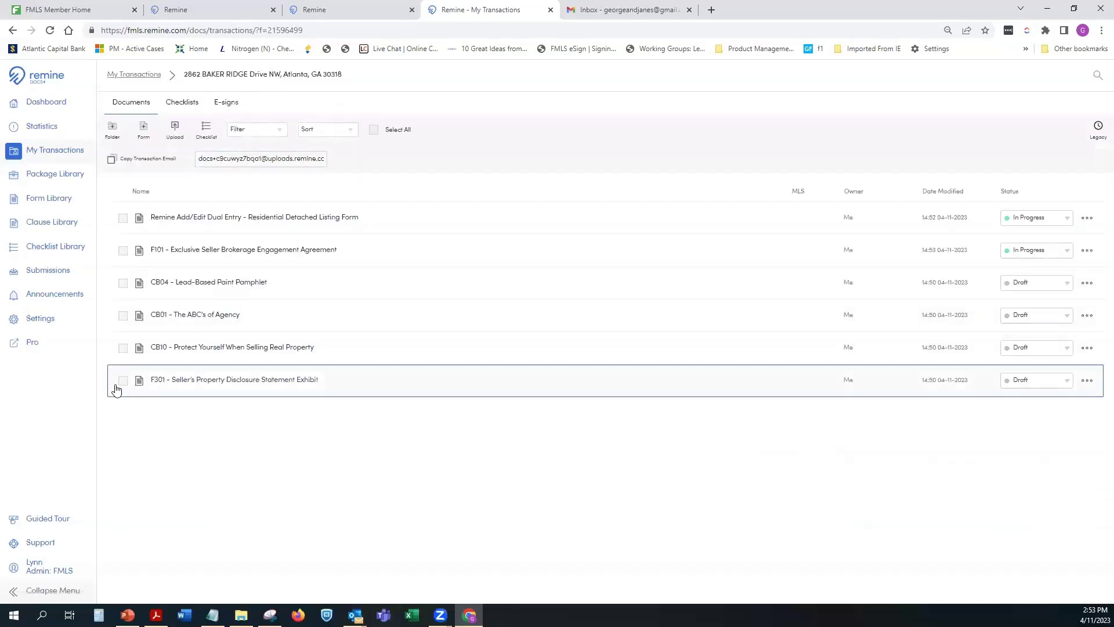
{"action": "left_click", "coordinate": [122, 381]}
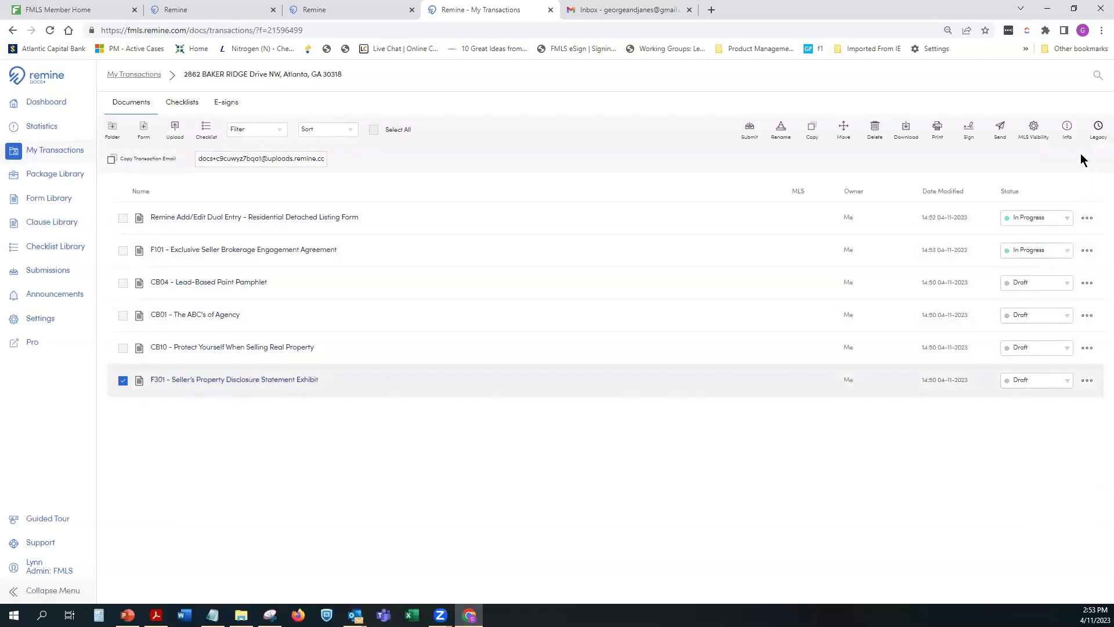
{"action": "left_click", "coordinate": [1035, 141]}
{"action": "left_click", "coordinate": [495, 272]}
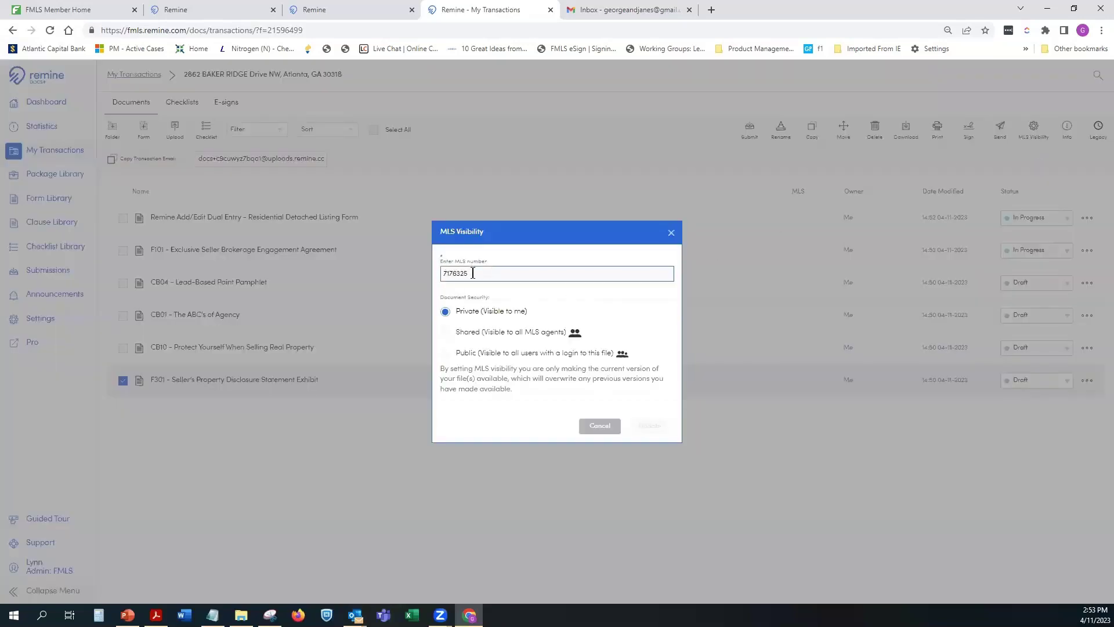
{"action": "left_click", "coordinate": [455, 332]}
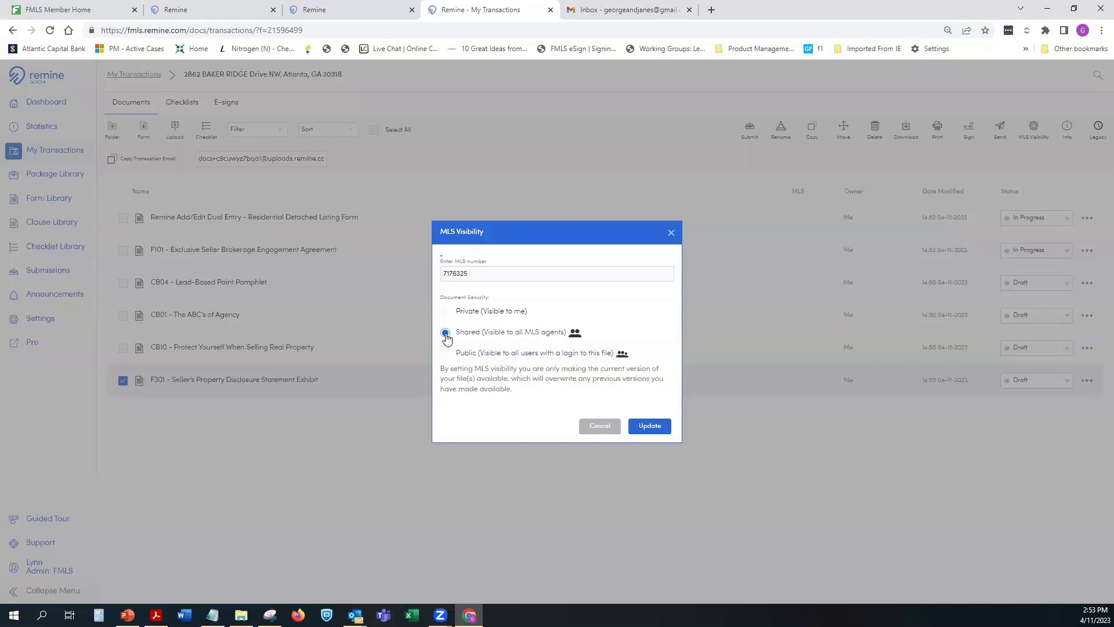
{"action": "left_click", "coordinate": [445, 311]}
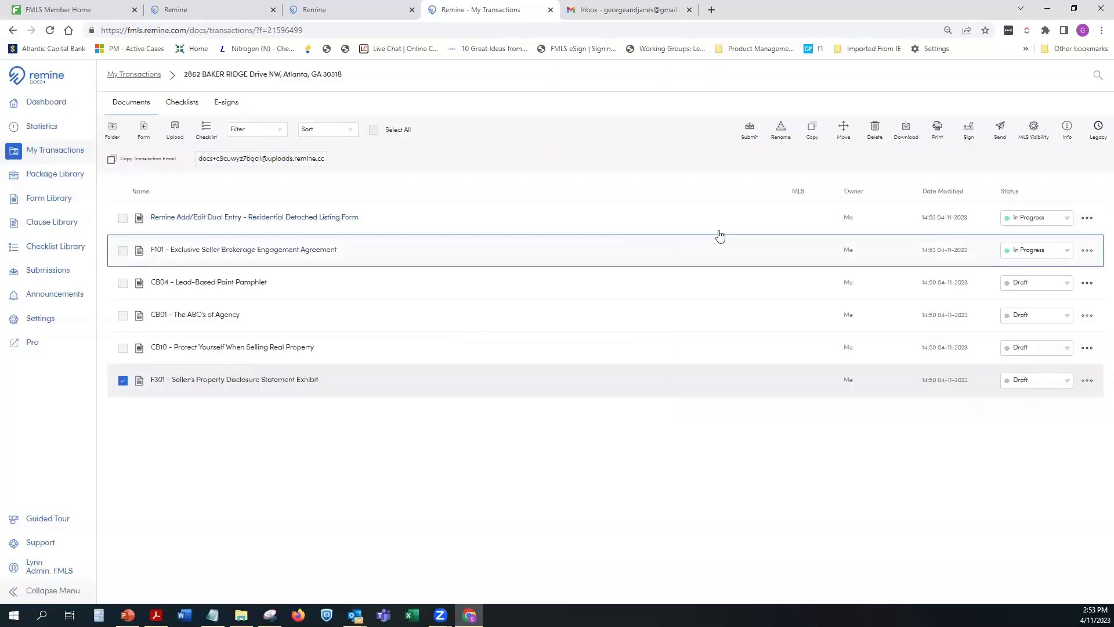
{"action": "left_click", "coordinate": [123, 380]}
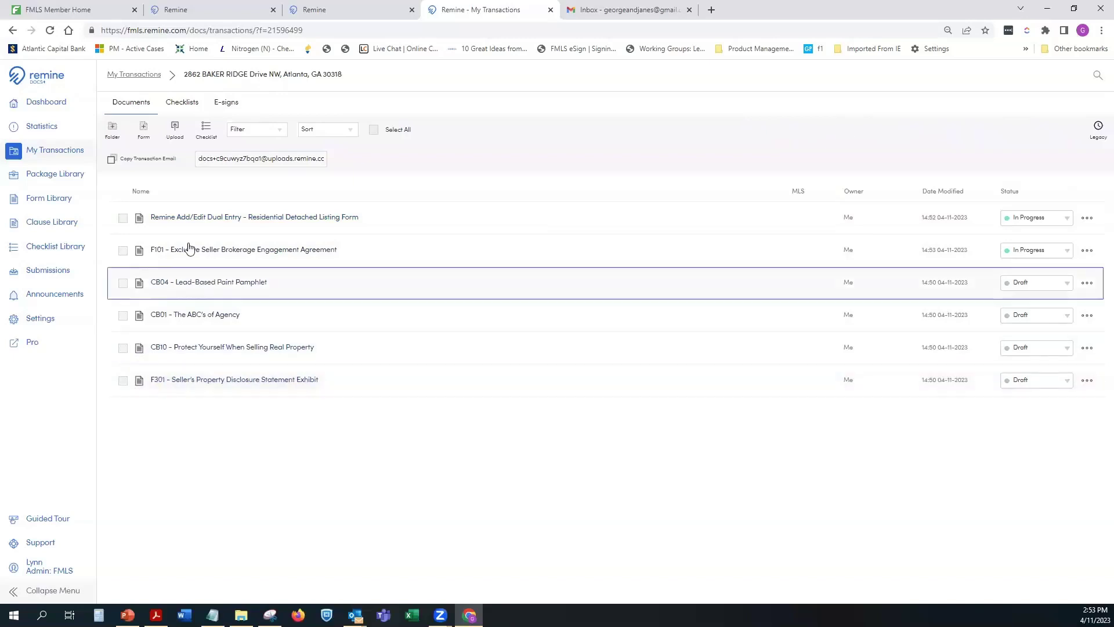
{"action": "left_click", "coordinate": [550, 10]}
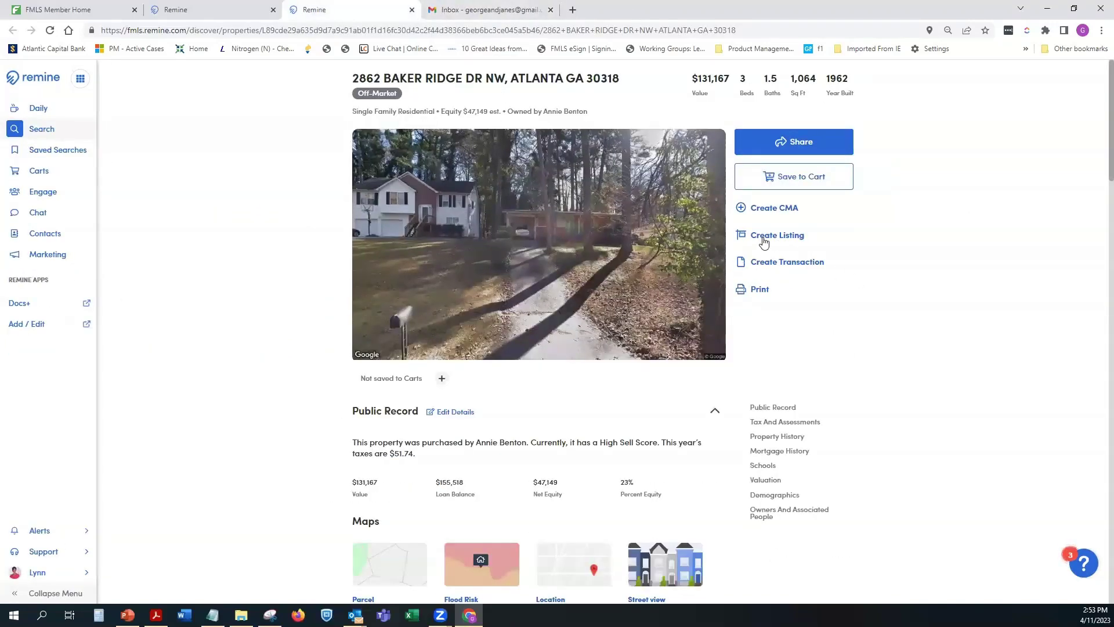
{"action": "left_click", "coordinate": [411, 11]}
{"action": "left_click", "coordinate": [199, 10]}
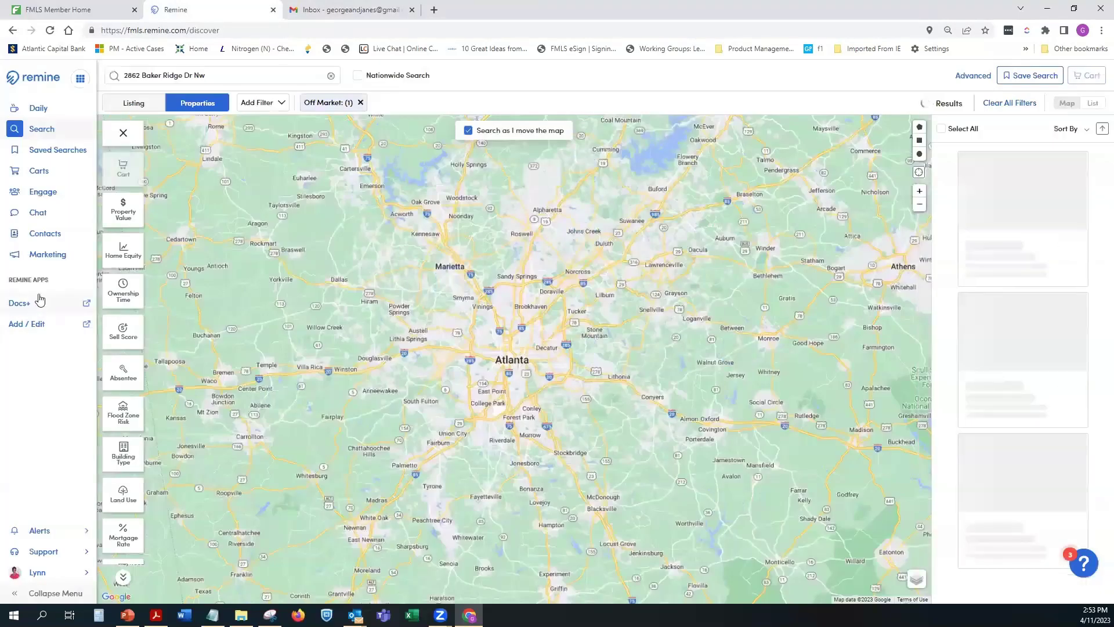
{"action": "left_click", "coordinate": [84, 302]}
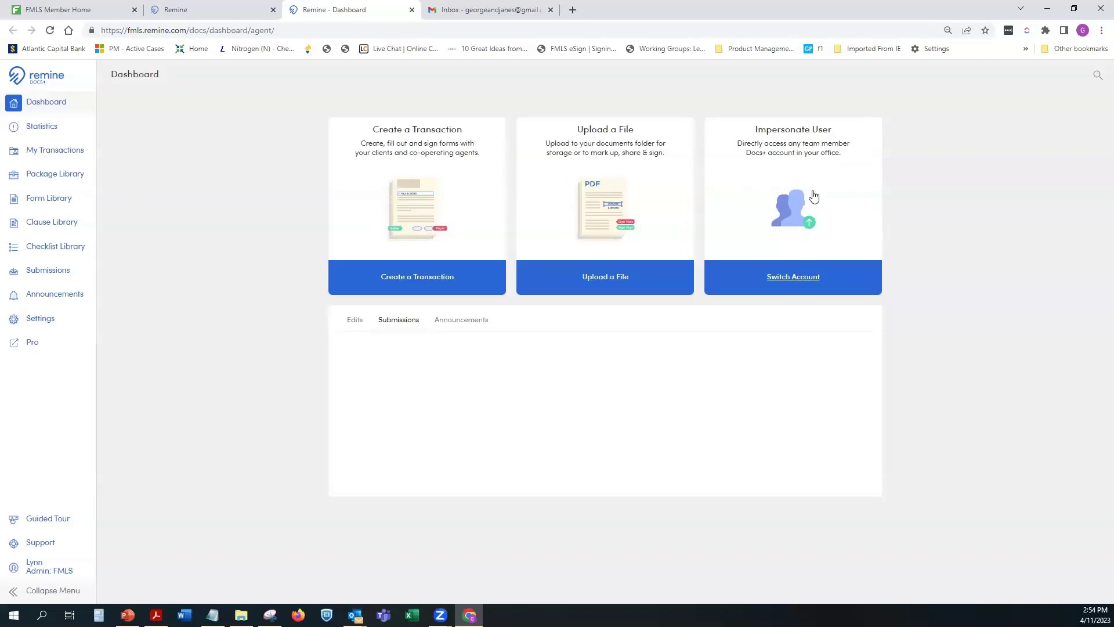
{"action": "left_click", "coordinate": [92, 107]}
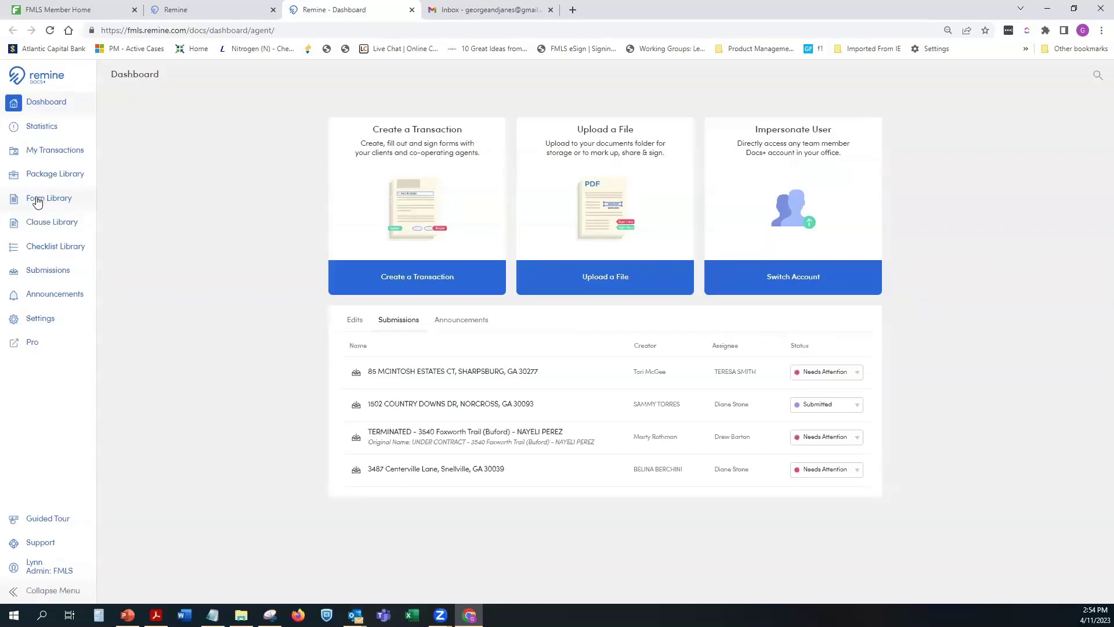
Step: Select and preview the Residential Detached listing form under Georgia > Dual Entry Forms
{"action": "left_click", "coordinate": [36, 202]}
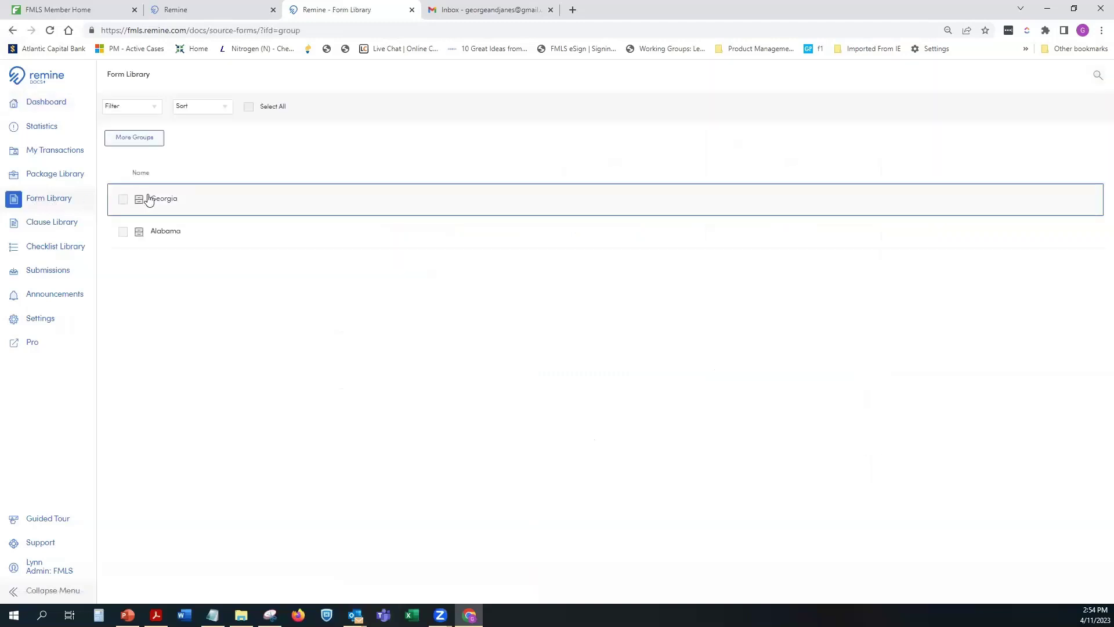
{"action": "left_click", "coordinate": [167, 200]}
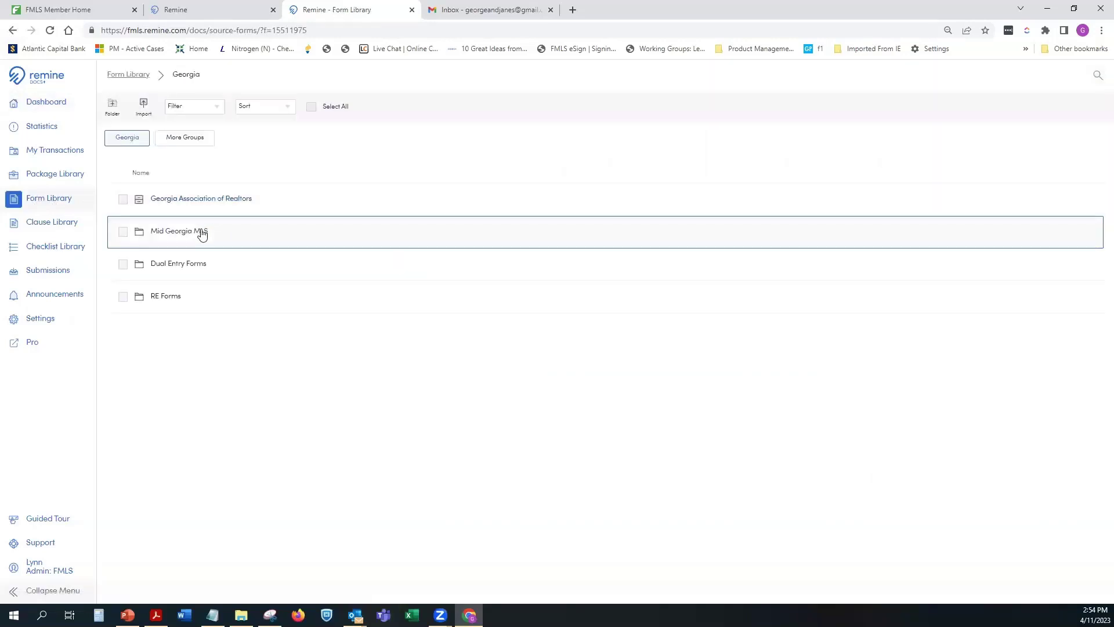
{"action": "left_click", "coordinate": [167, 267]}
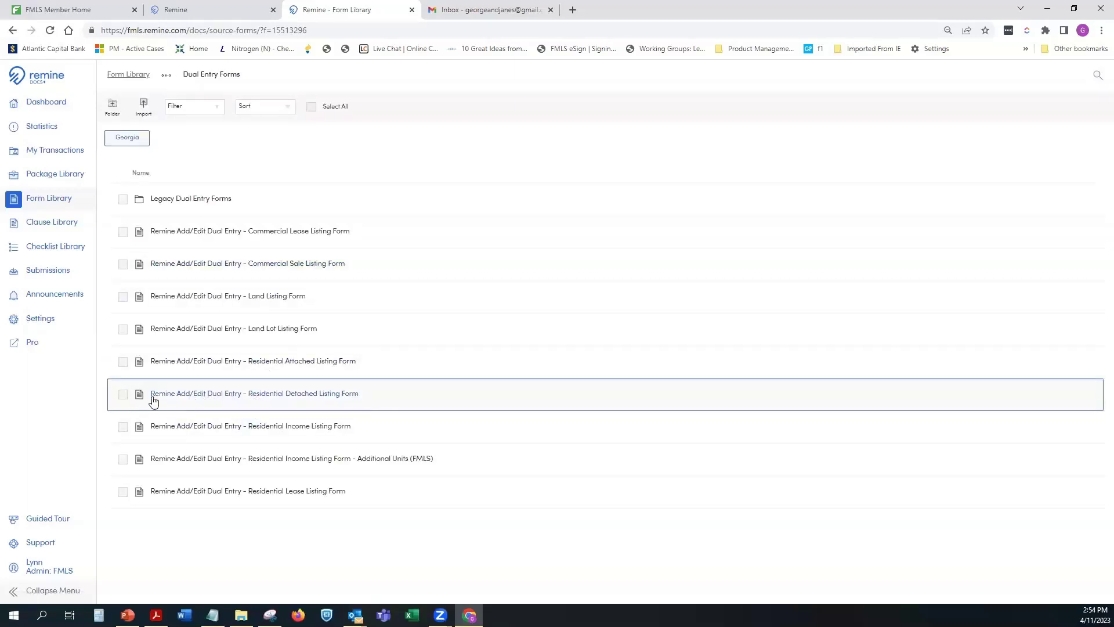
{"action": "left_click", "coordinate": [122, 398]}
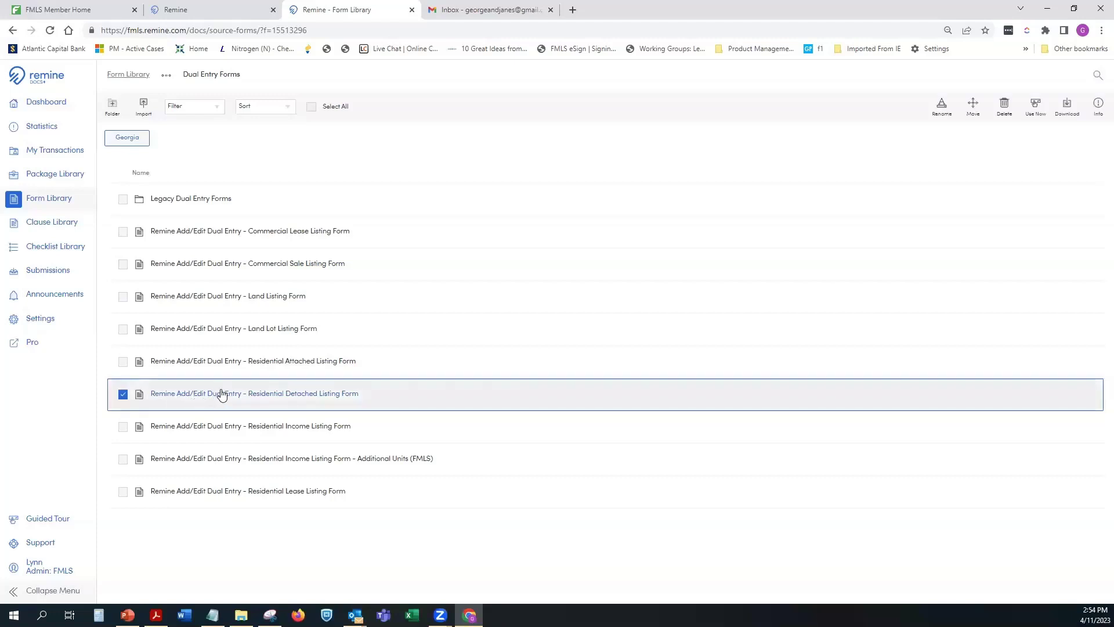
{"action": "left_click", "coordinate": [316, 396]}
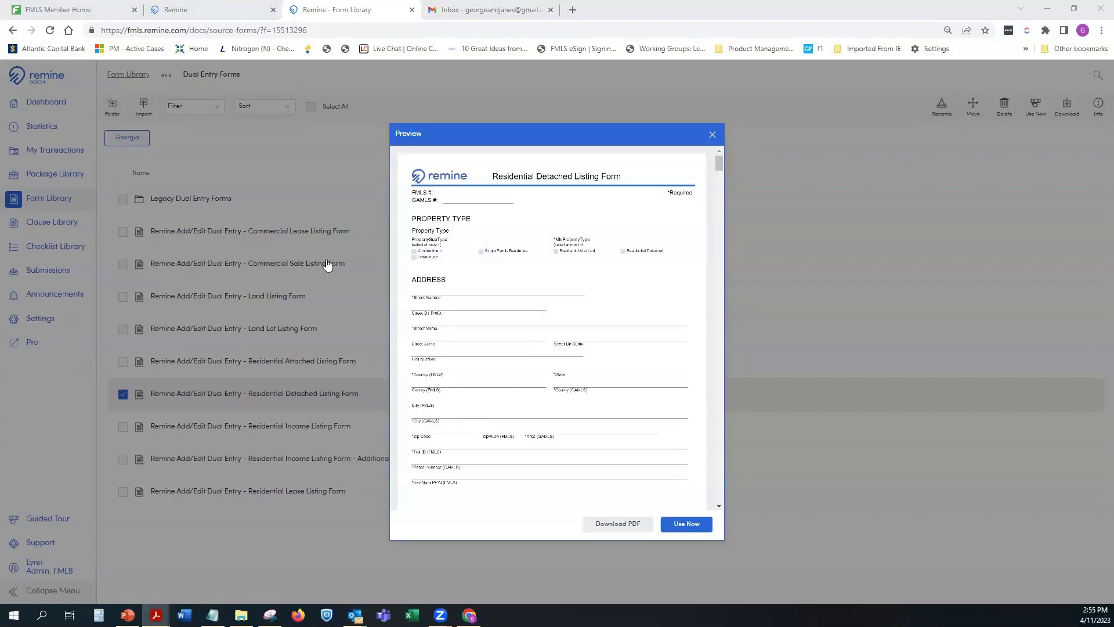
{"action": "left_click", "coordinate": [688, 527]}
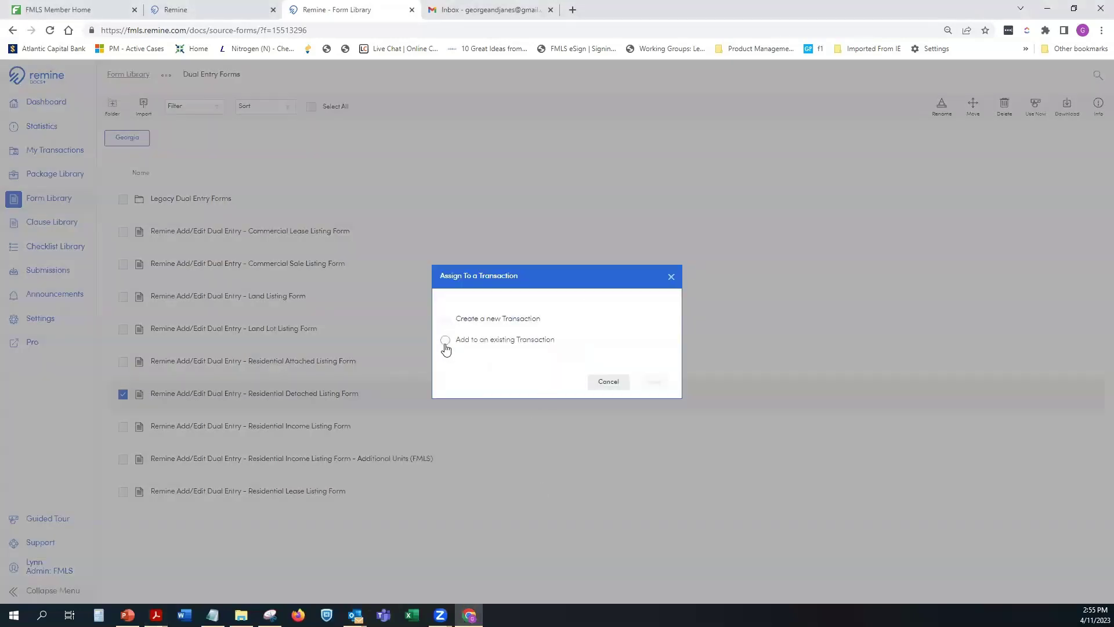
{"action": "left_click", "coordinate": [445, 340]}
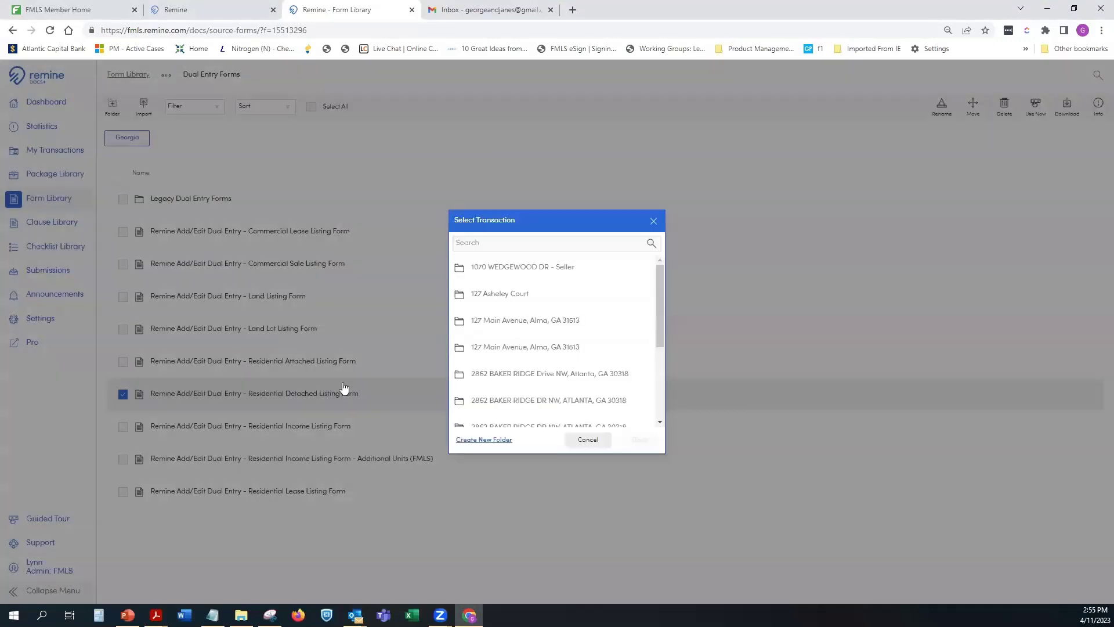
{"action": "left_click", "coordinate": [524, 376]}
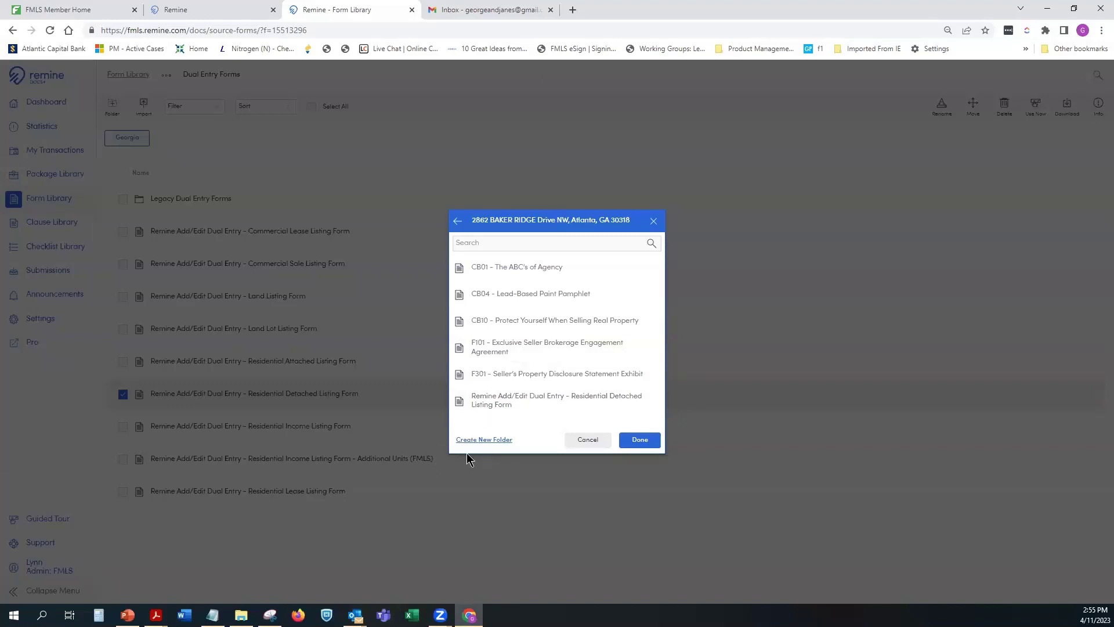
{"action": "left_click", "coordinate": [583, 441]}
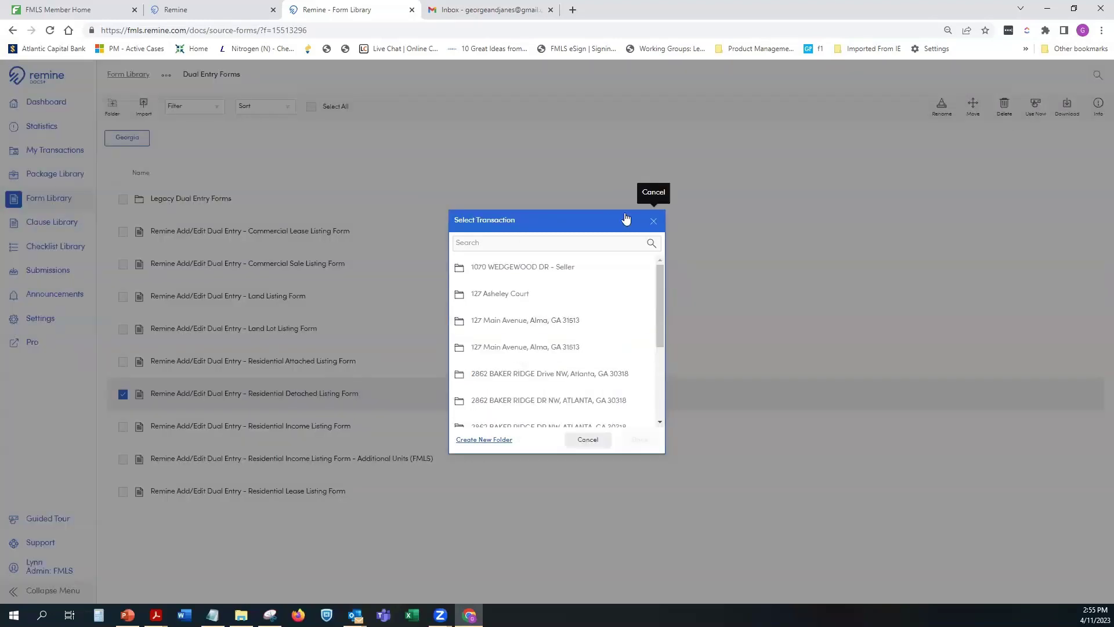
{"action": "left_click", "coordinate": [652, 221]}
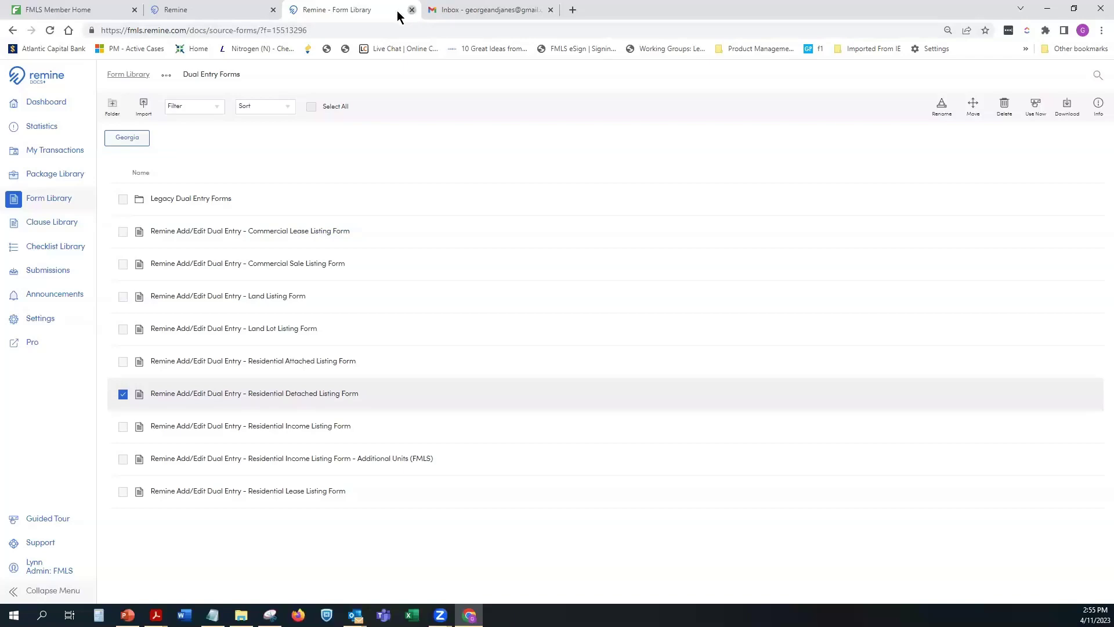
{"action": "left_click", "coordinate": [264, 14]}
Step: Close the Form Library and Remine search tabs, then open Remine Add/Edit from FMLS Member Home Products
{"action": "left_click", "coordinate": [370, 10]}
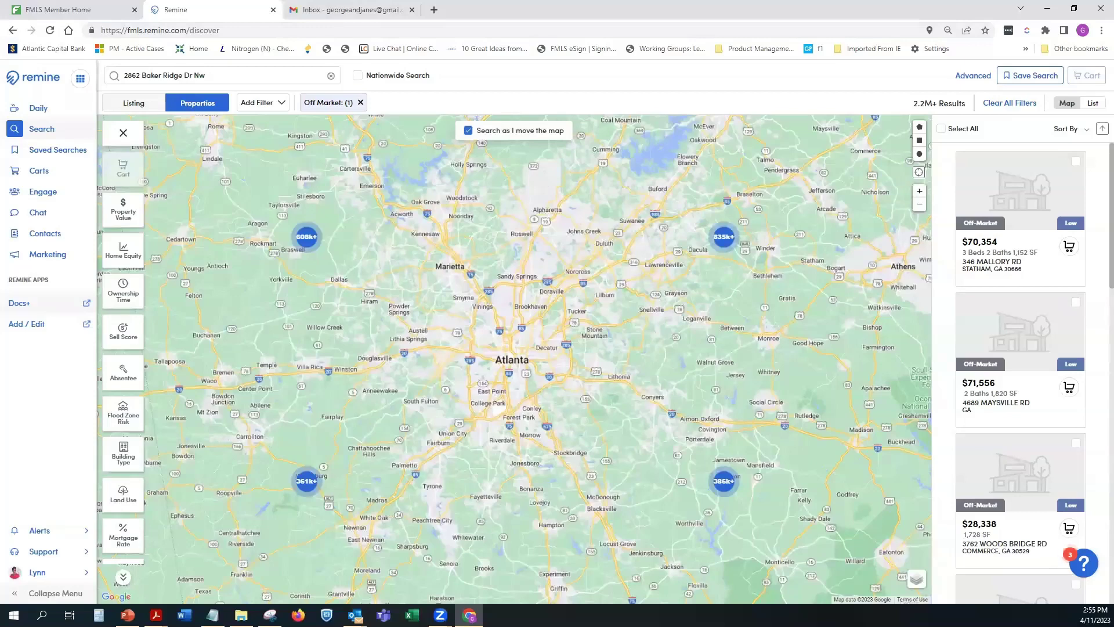
{"action": "left_click", "coordinate": [273, 10]}
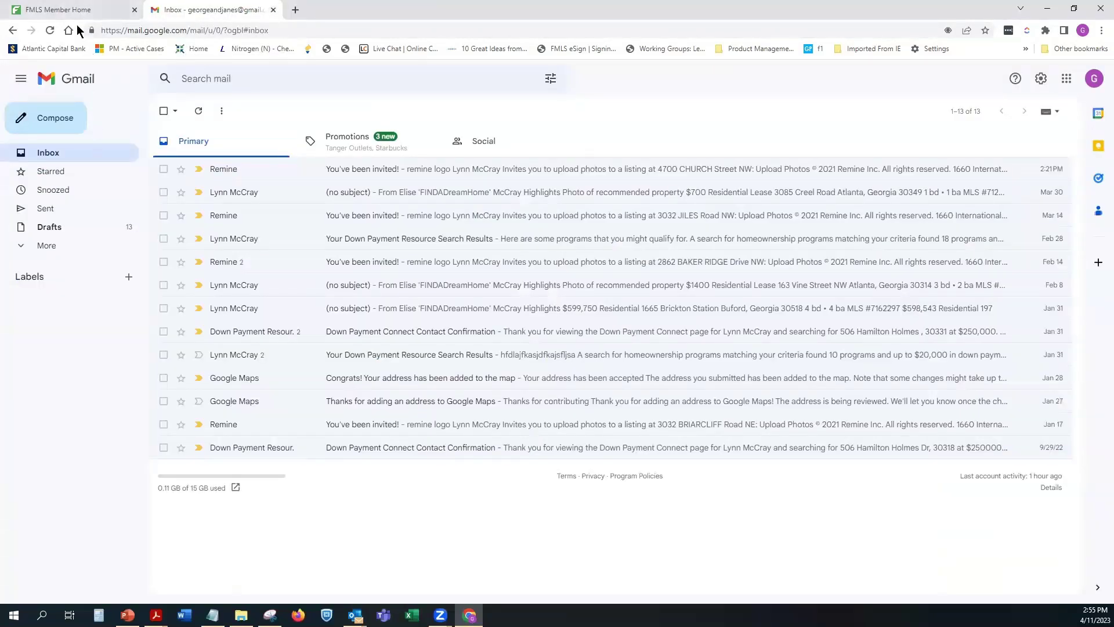
{"action": "key", "text": "ctrl+shift+Tab"}
{"action": "mouse_move", "coordinate": [380, 87]}
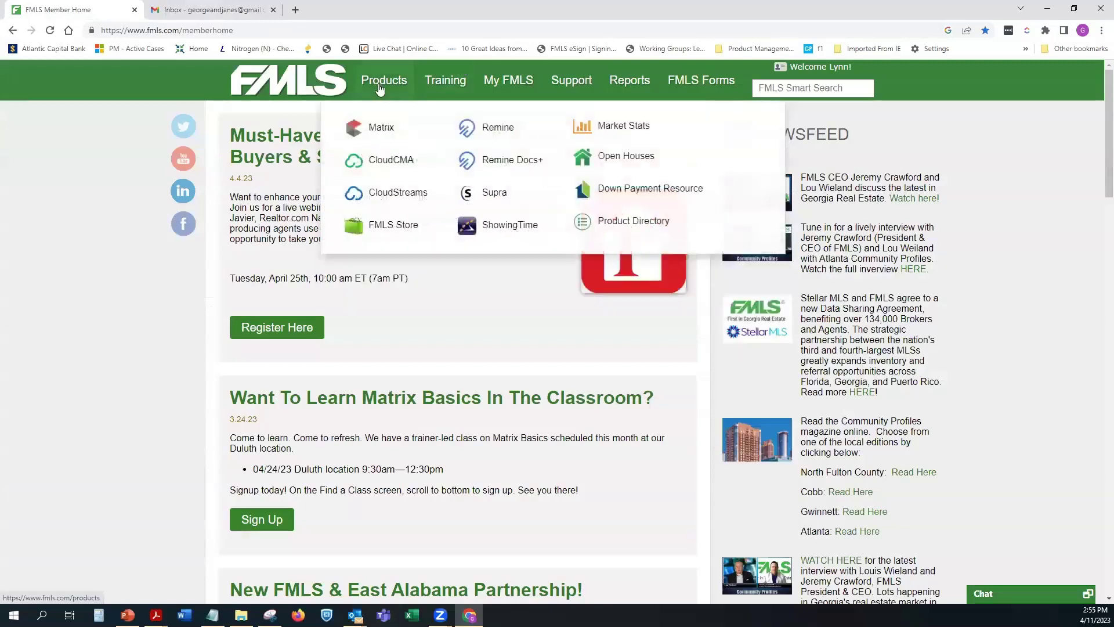
{"action": "left_click", "coordinate": [487, 128]}
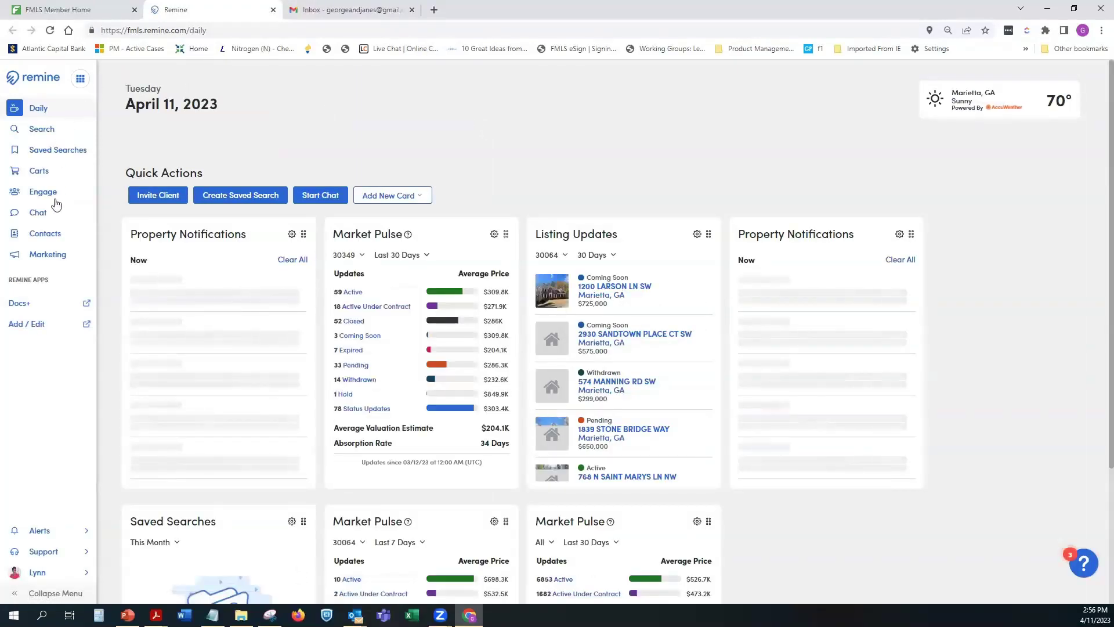
{"action": "left_click", "coordinate": [40, 323]}
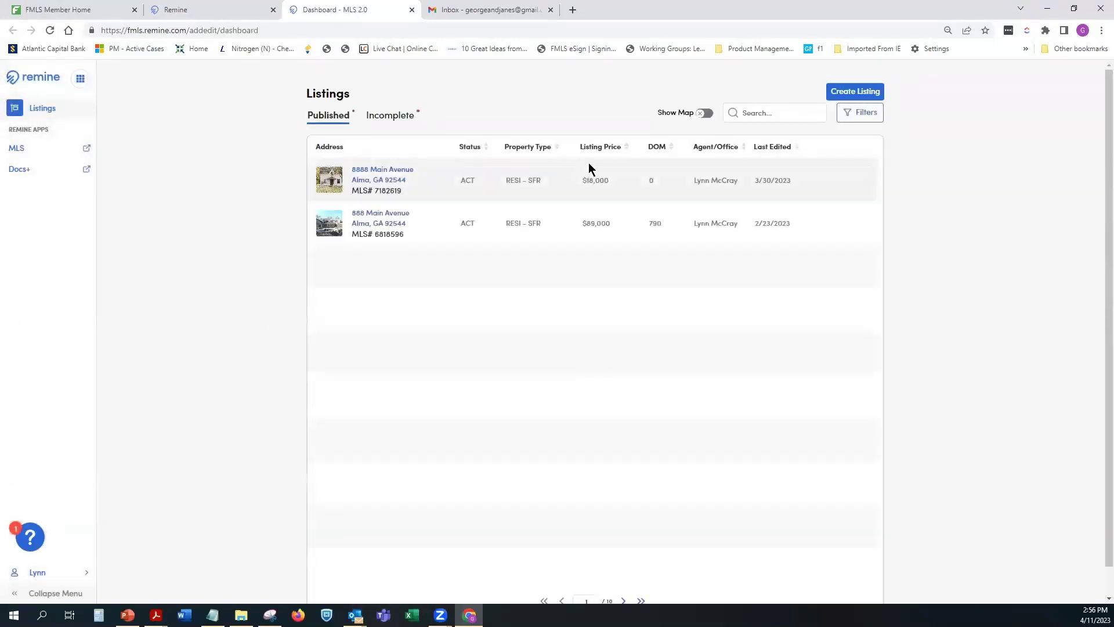
{"action": "left_click", "coordinate": [387, 118]}
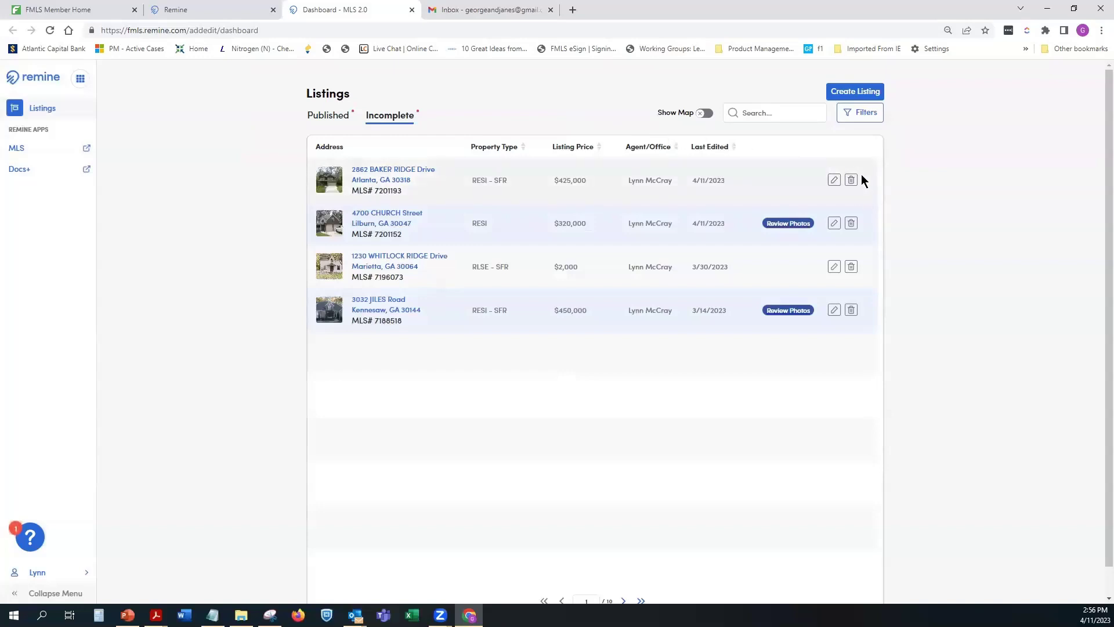
{"action": "left_click", "coordinate": [852, 224]}
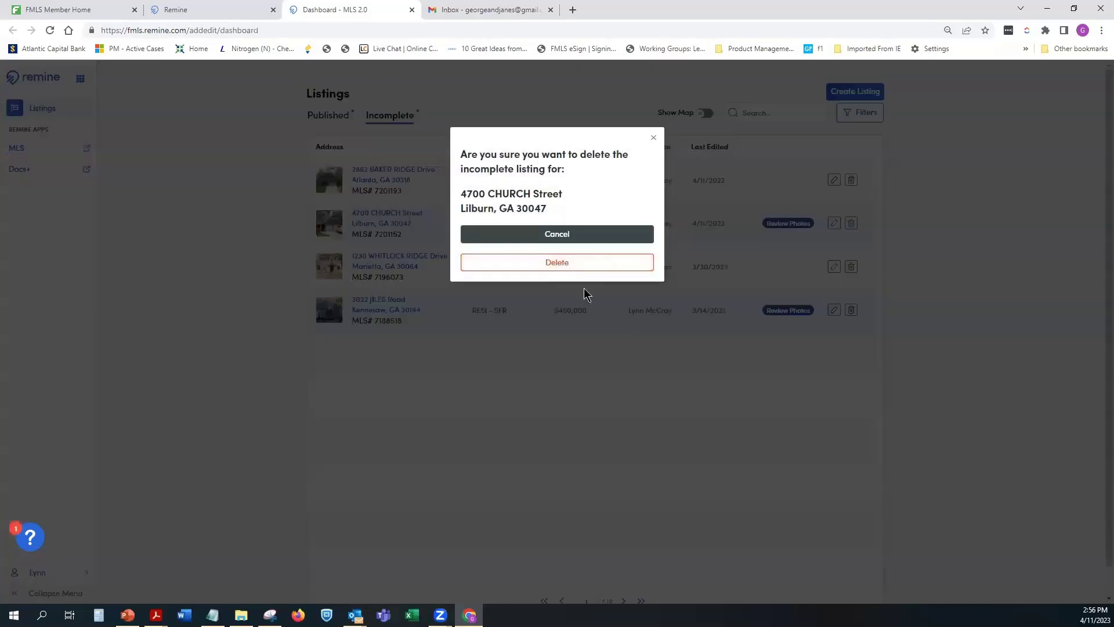
{"action": "left_click", "coordinate": [583, 263]}
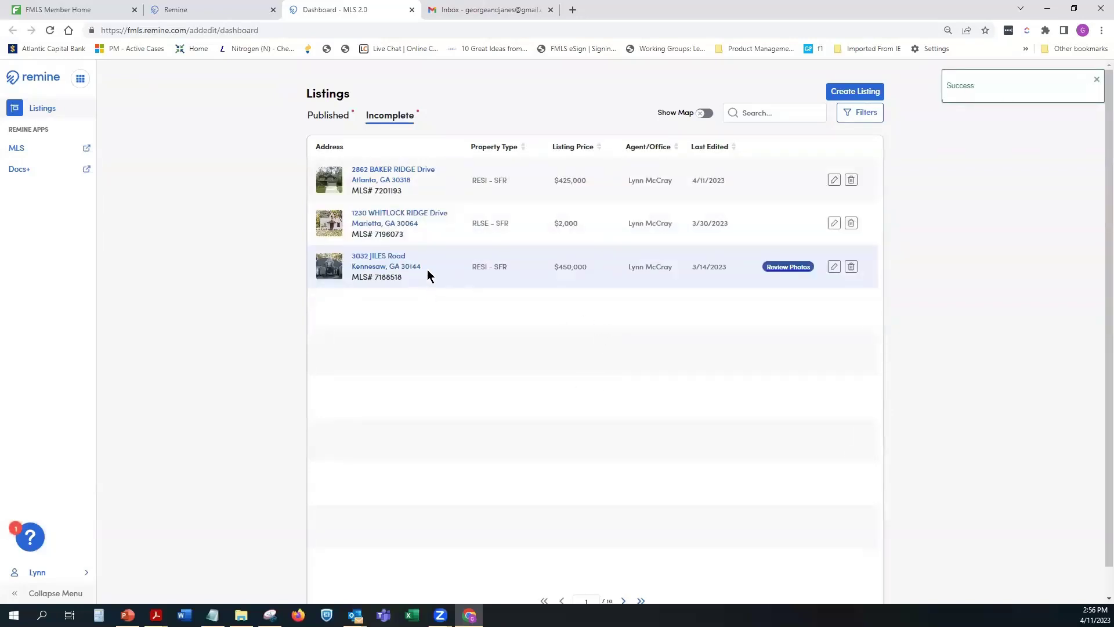
{"action": "left_click", "coordinate": [834, 181]}
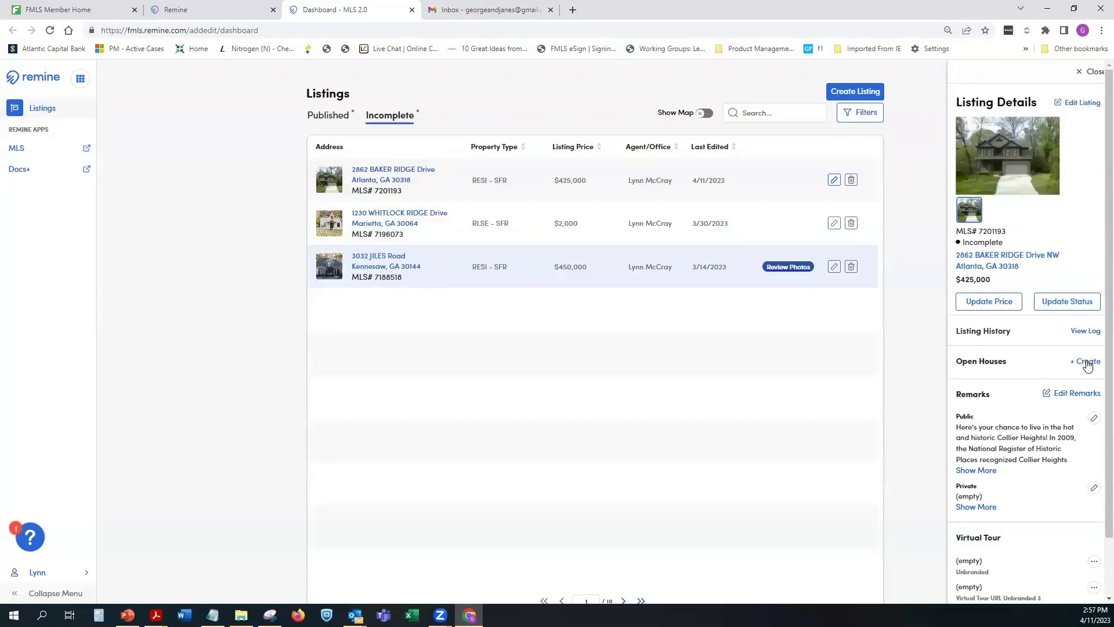
{"action": "left_click", "coordinate": [1087, 363]}
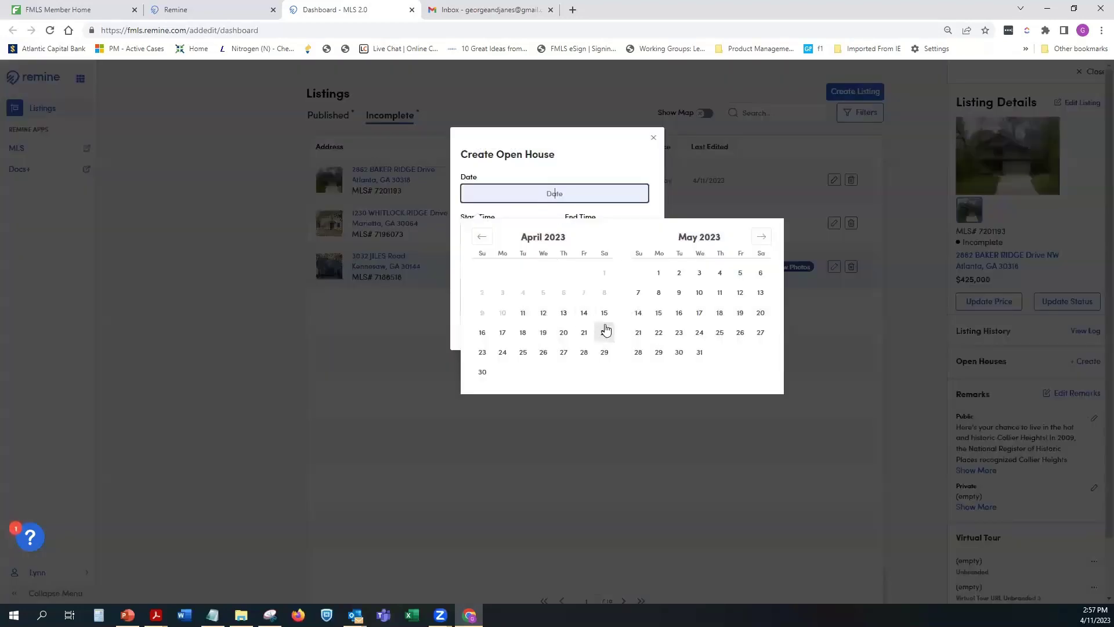
{"action": "left_click", "coordinate": [605, 314]}
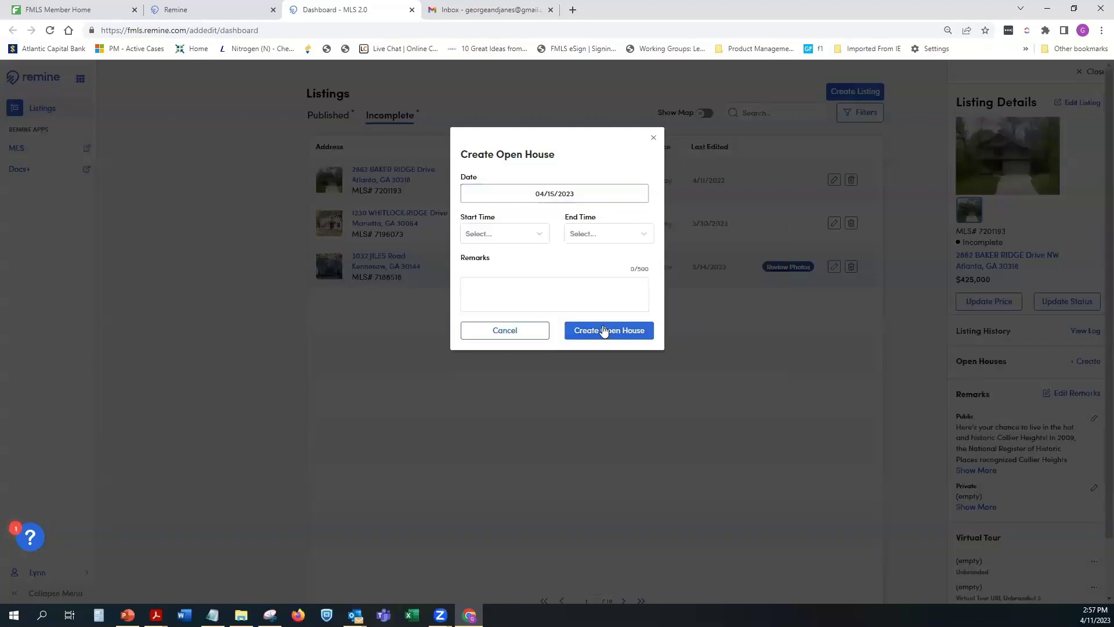
{"action": "left_click", "coordinate": [507, 232]}
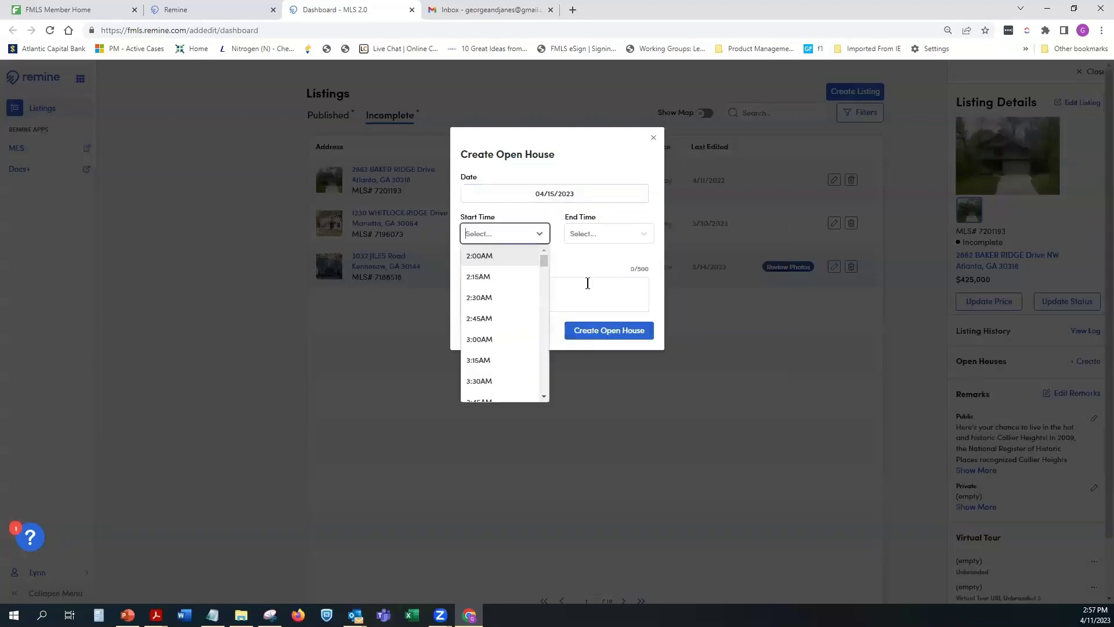
{"action": "left_click", "coordinate": [526, 292]}
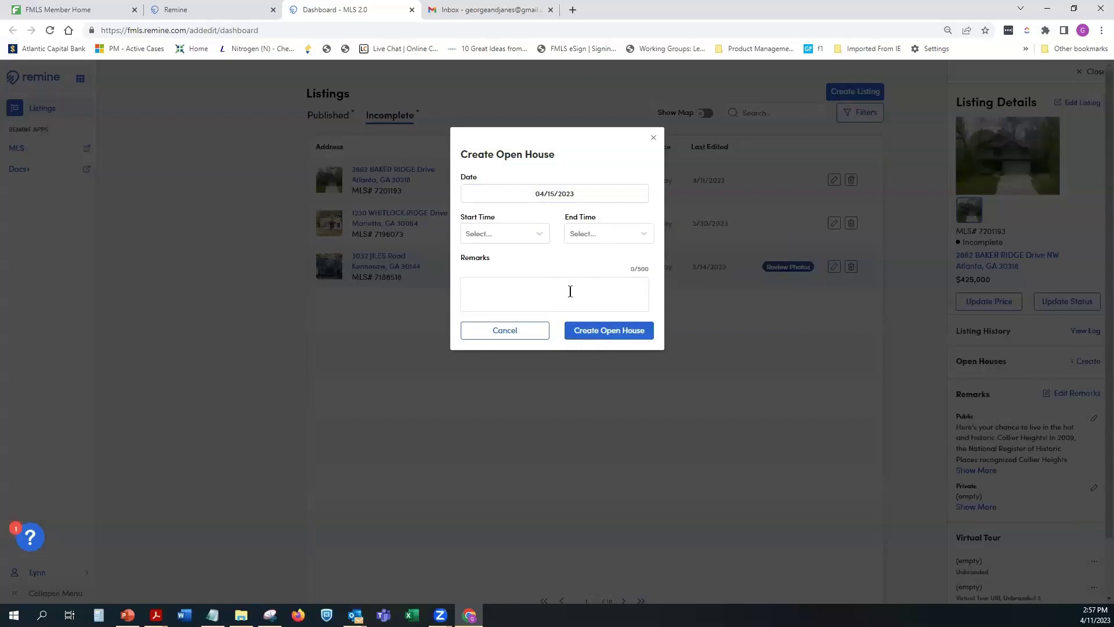
{"action": "left_click", "coordinate": [614, 332]}
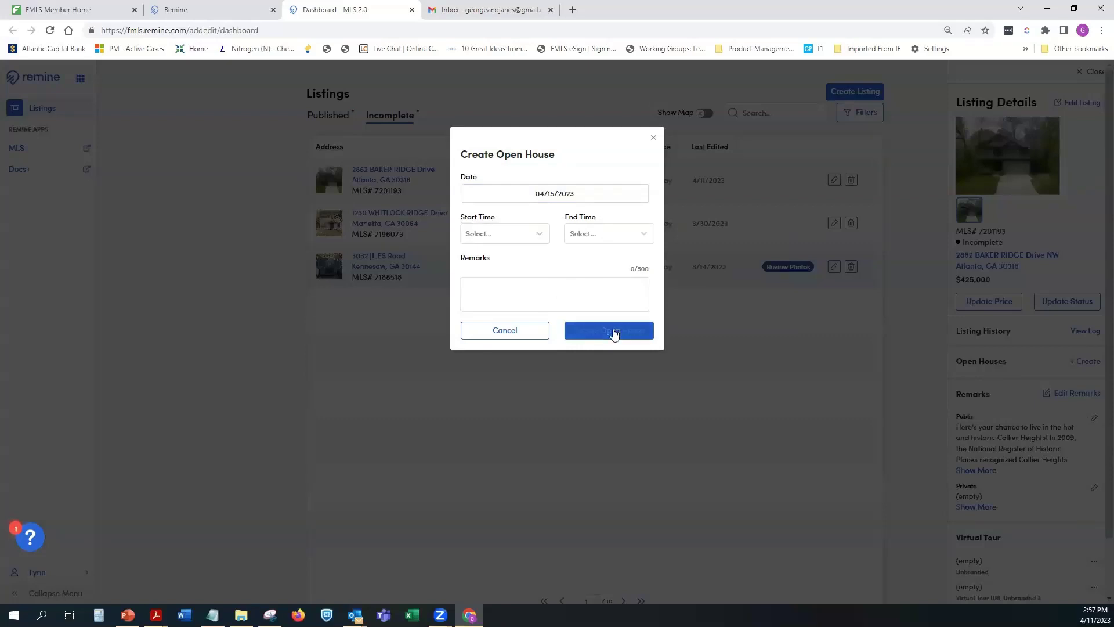
{"action": "left_click", "coordinate": [655, 139]}
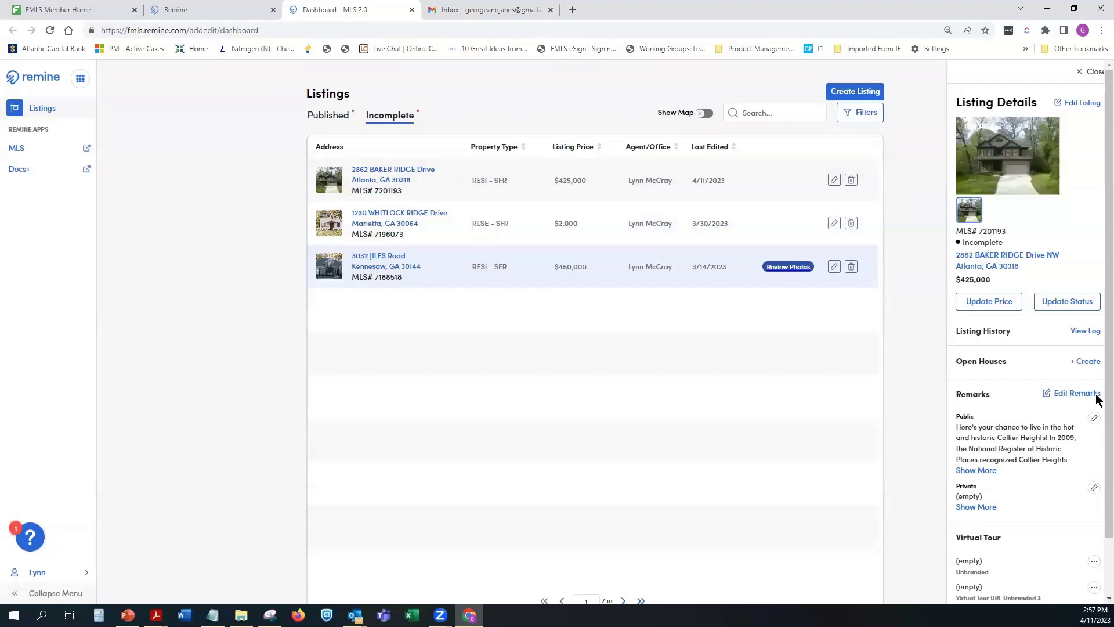
{"action": "scroll", "coordinate": [1097, 409], "scroll_direction": "down", "scroll_amount": 1}
{"action": "scroll", "coordinate": [1095, 441], "scroll_direction": "down", "scroll_amount": 1}
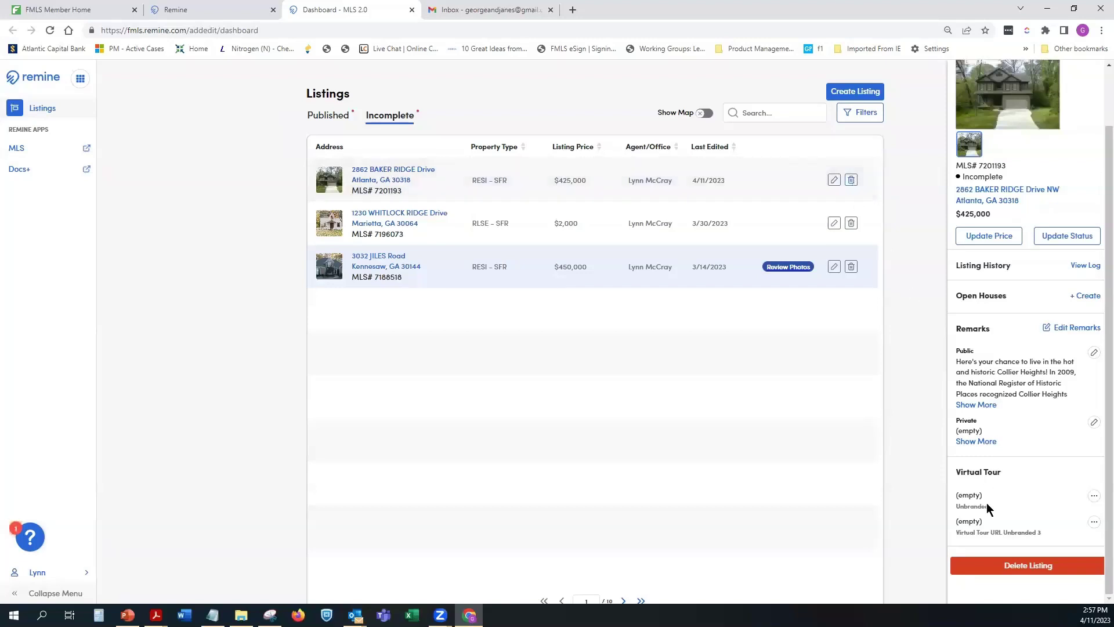
{"action": "left_click", "coordinate": [991, 564]}
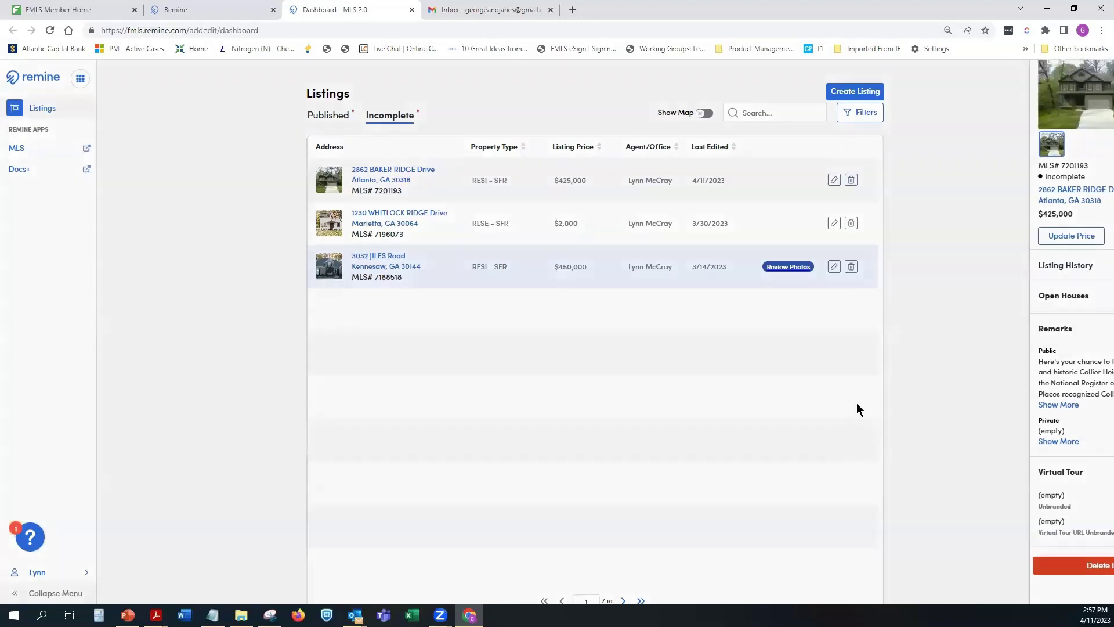
{"action": "left_click", "coordinate": [588, 250]}
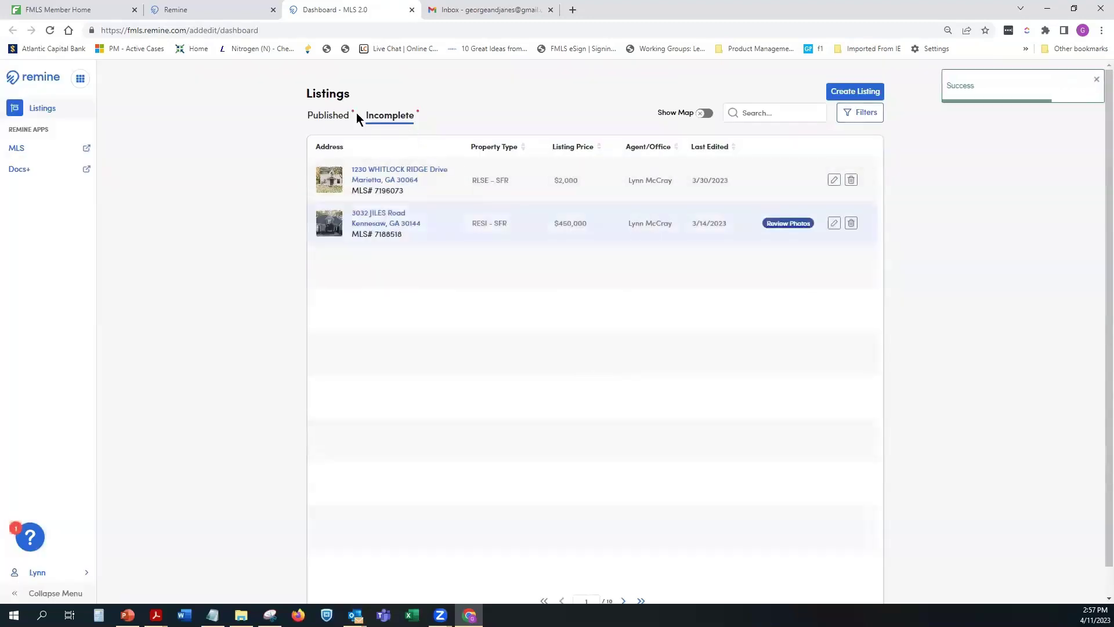
{"action": "left_click", "coordinate": [333, 116]}
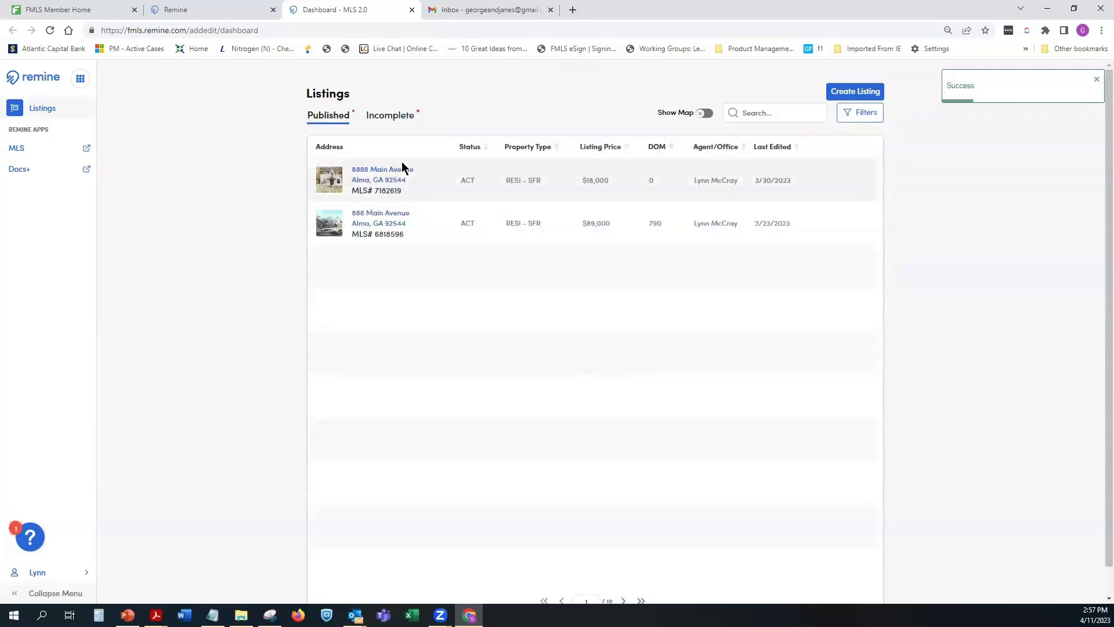
{"action": "left_click", "coordinate": [368, 174]}
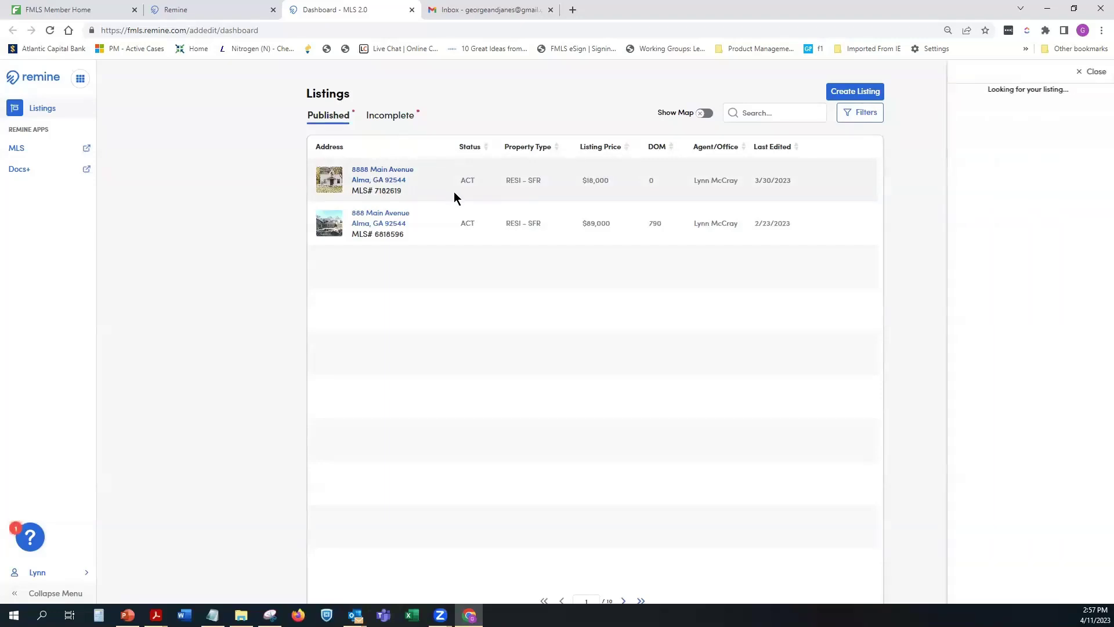
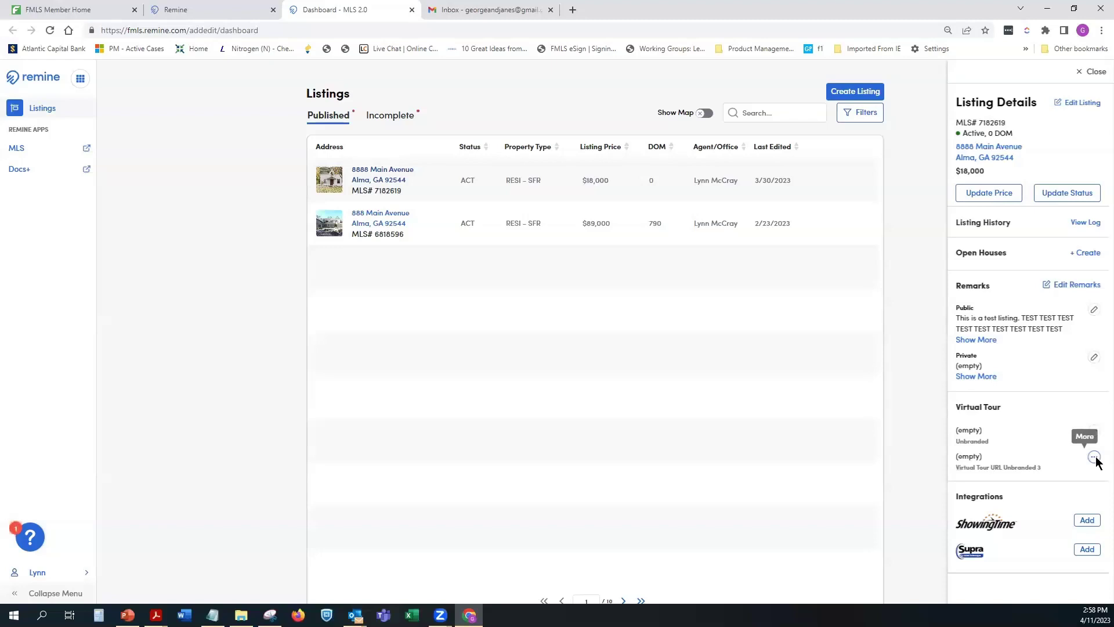
Step: Start connecting the listing to ShowingTime, then leave that setup page without saving changes
{"action": "left_click", "coordinate": [1088, 522]}
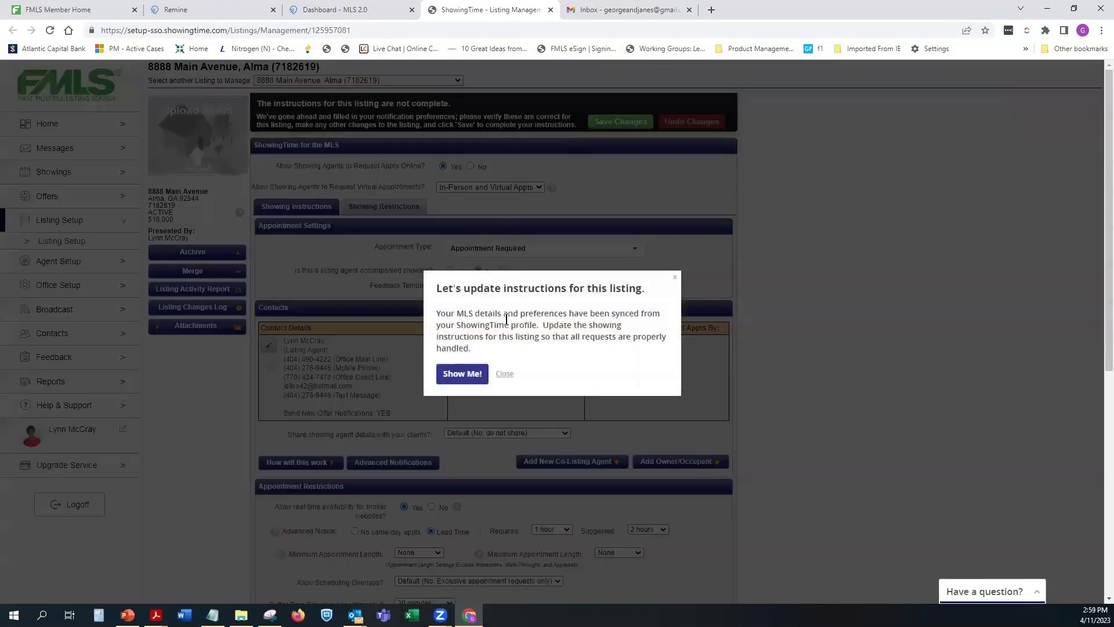
{"action": "left_click", "coordinate": [674, 280]}
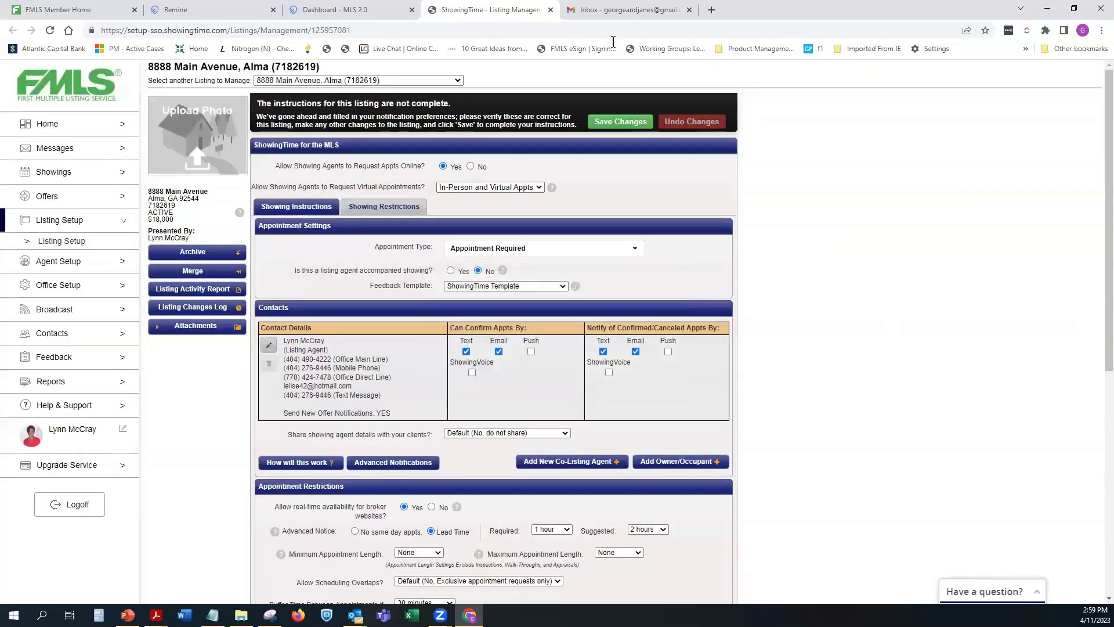
{"action": "left_click", "coordinate": [550, 11]}
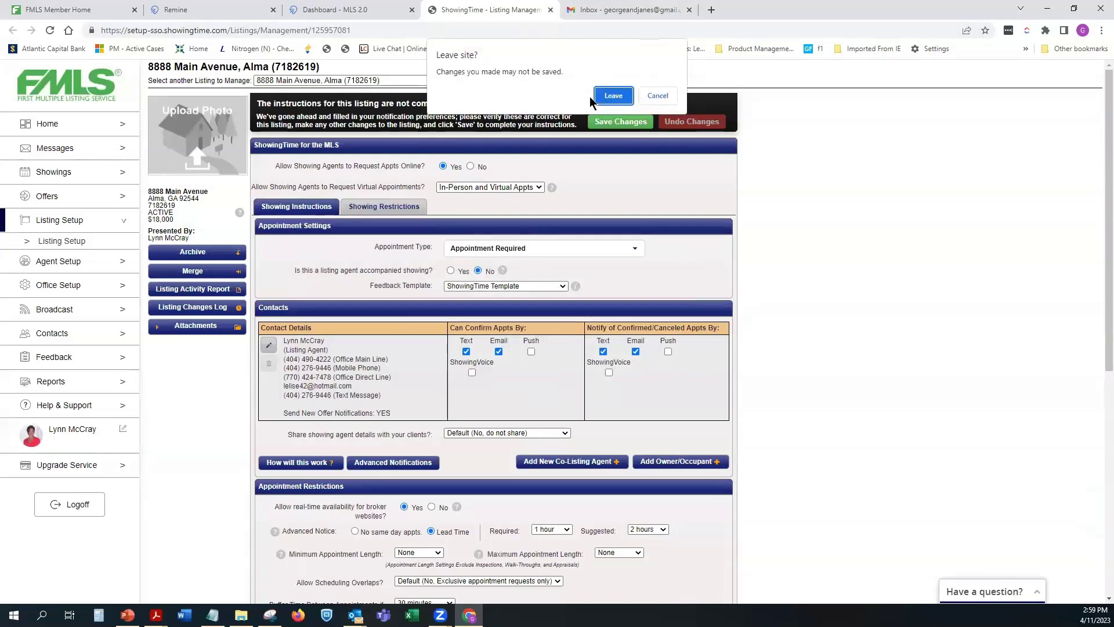
{"action": "left_click", "coordinate": [609, 96]}
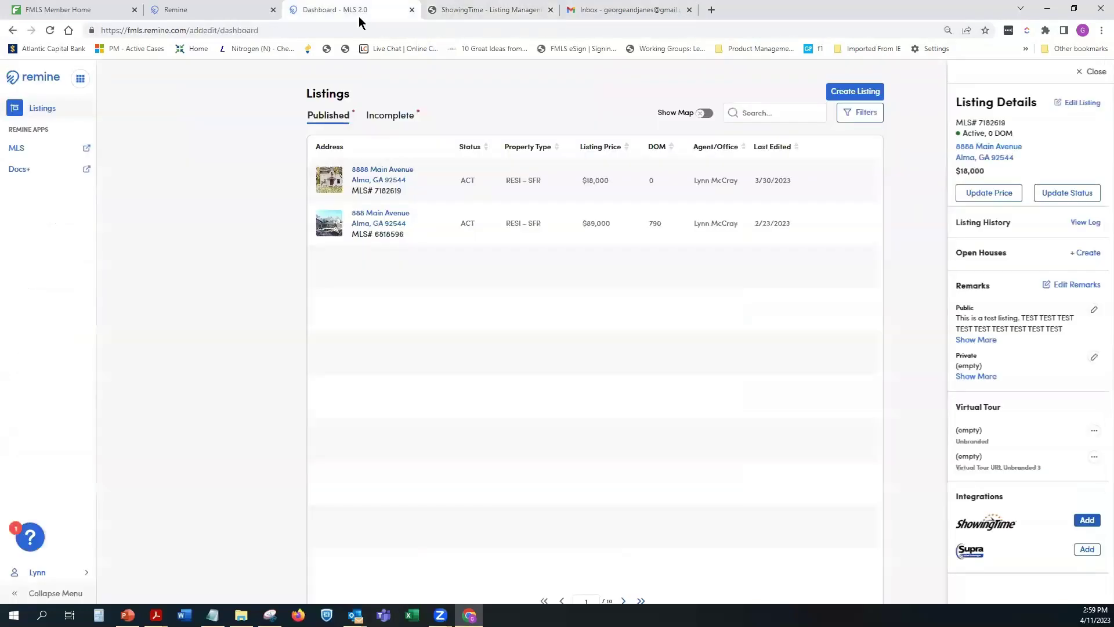
Step: Check the Supra key box assignment for 8888 Main Avenue, then close it and the Remine dashboard
{"action": "left_click", "coordinate": [1087, 550]}
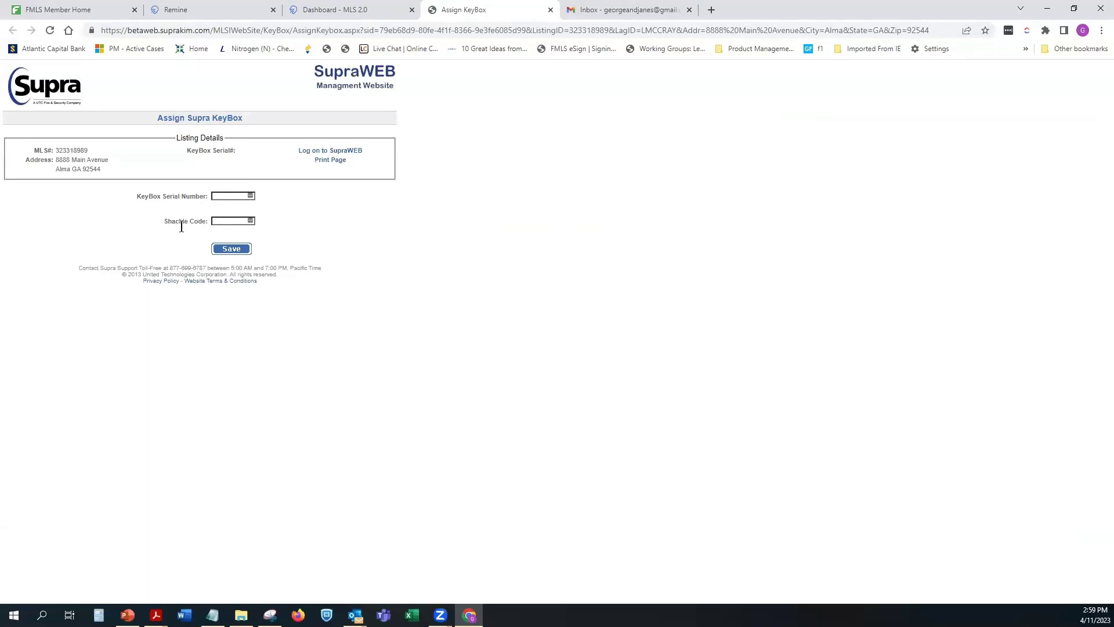
{"action": "left_click", "coordinate": [551, 10]}
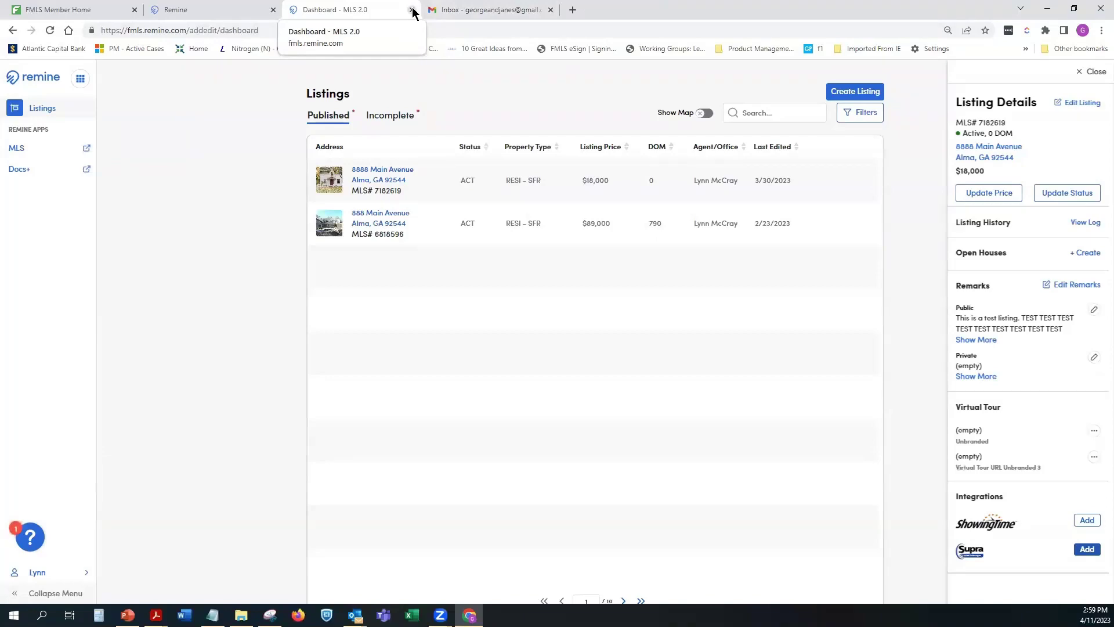
{"action": "key", "text": "ctrl+w"}
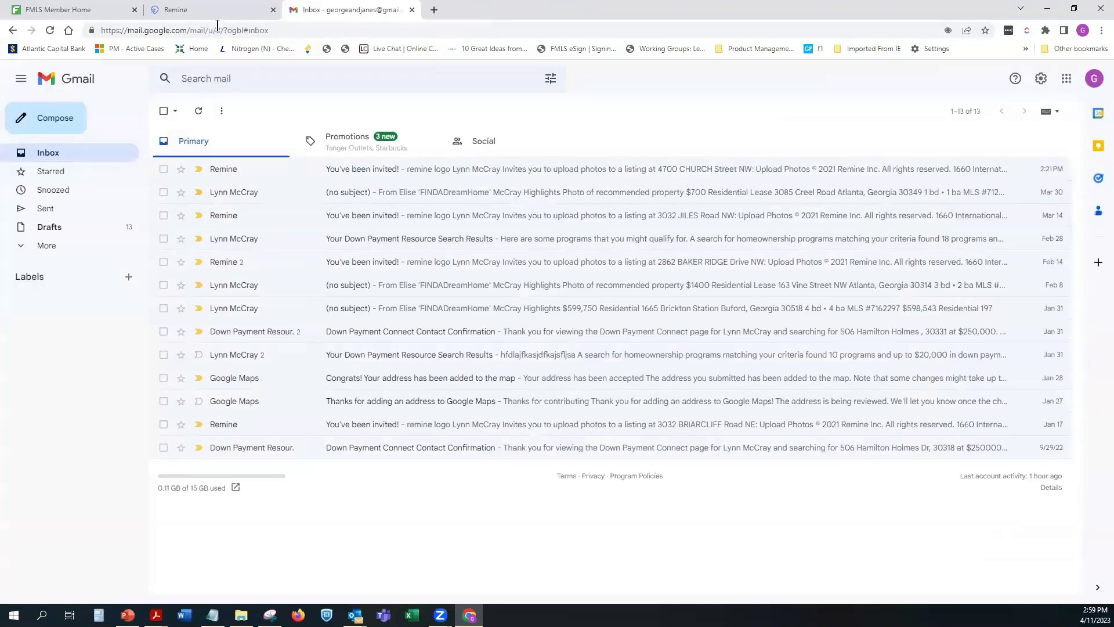
Step: Close the Remine tab and open Youtube Training from the FMLS Member Home Training menu
{"action": "left_click", "coordinate": [273, 10]}
{"action": "left_click", "coordinate": [77, 10]}
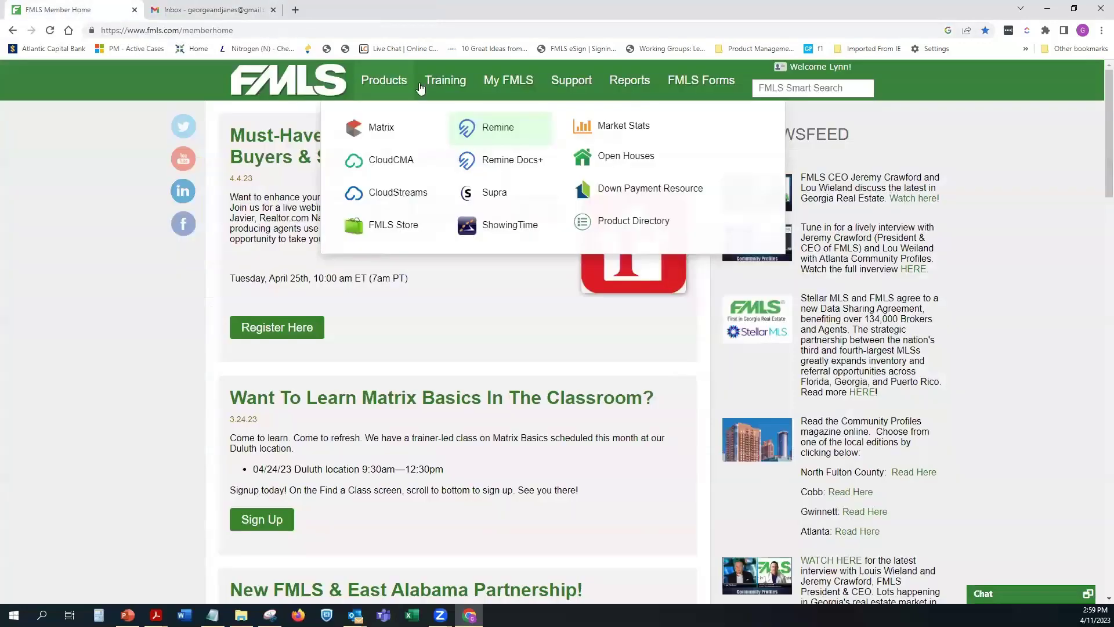
{"action": "mouse_move", "coordinate": [413, 95]}
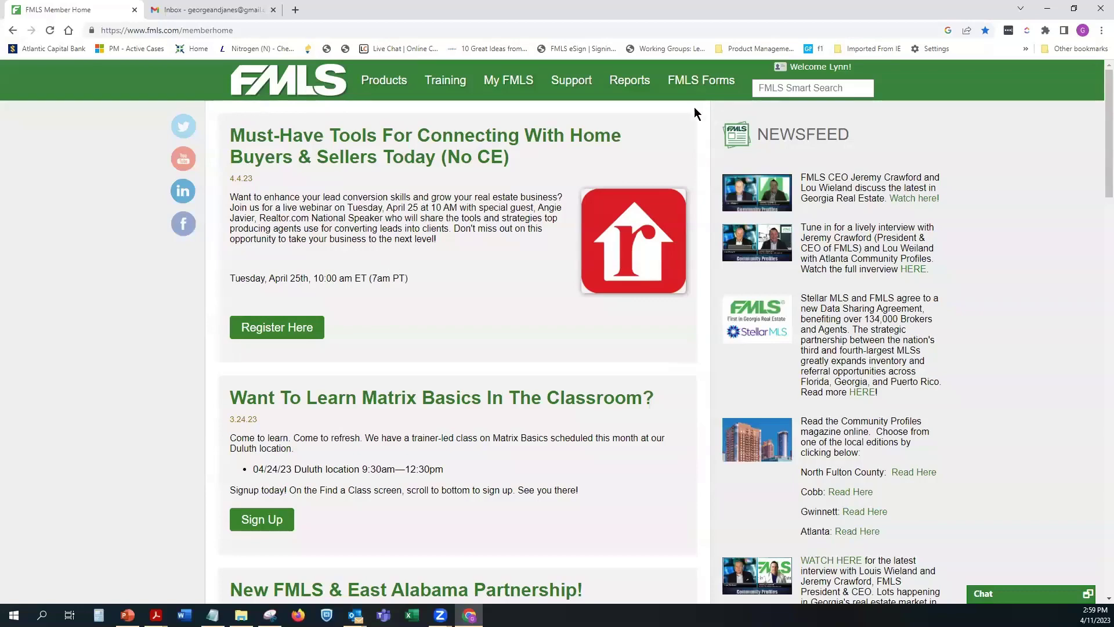
{"action": "mouse_move", "coordinate": [443, 83]}
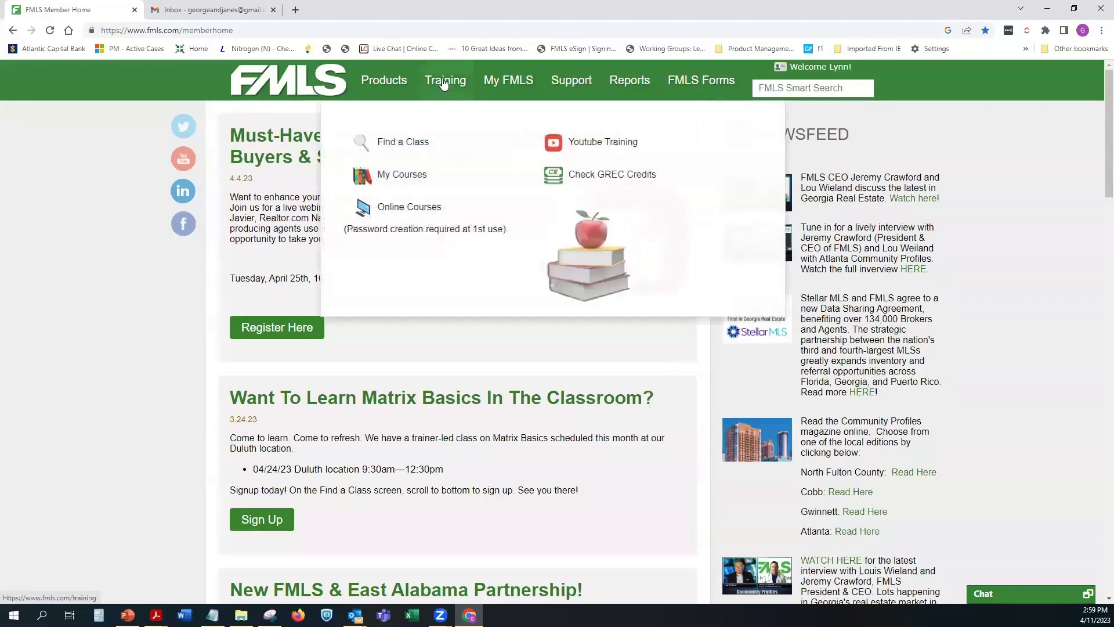
{"action": "left_click", "coordinate": [602, 152]}
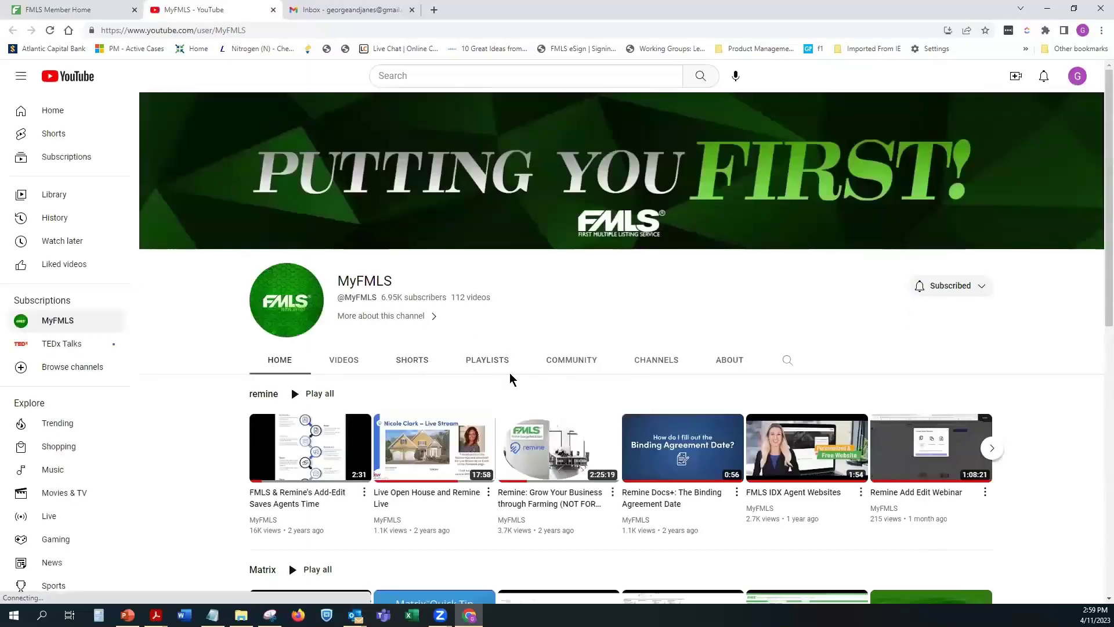
Step: Play all of the MyFMLS remine playlist, pause its first video, and dismiss the notifications prompt
{"action": "left_click", "coordinate": [487, 361]}
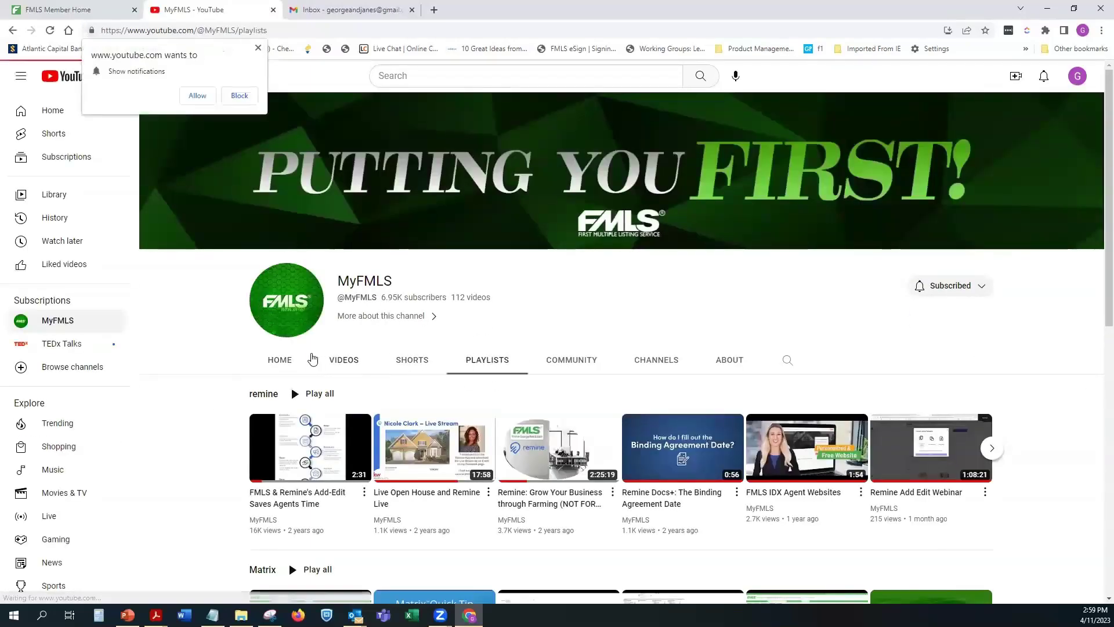
{"action": "left_click", "coordinate": [477, 361]}
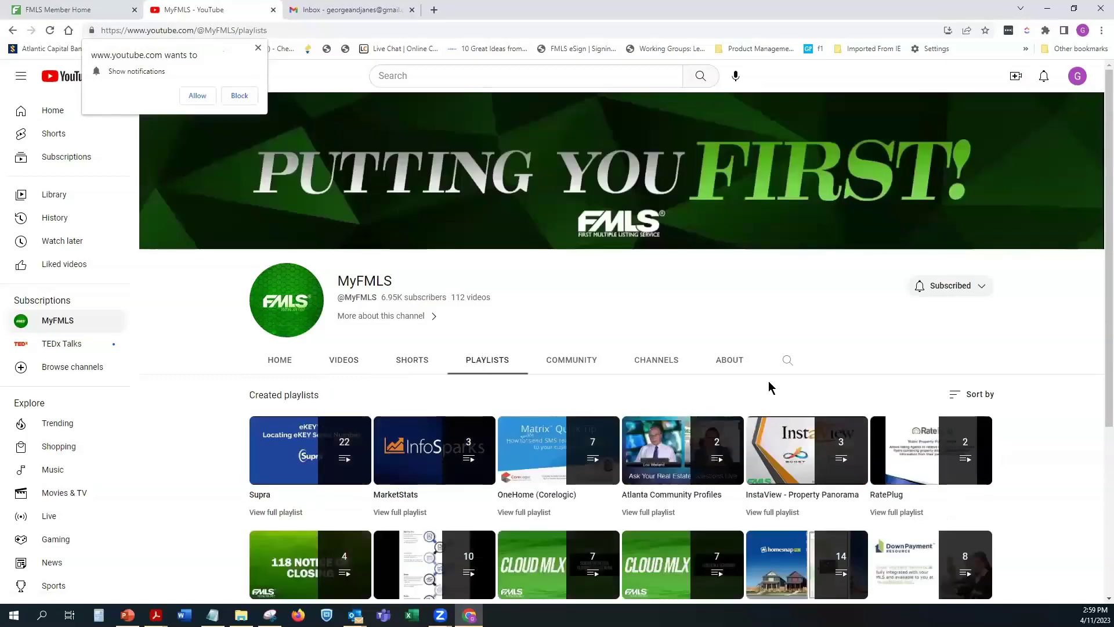
{"action": "scroll", "coordinate": [580, 418], "scroll_direction": "down", "scroll_amount": 2}
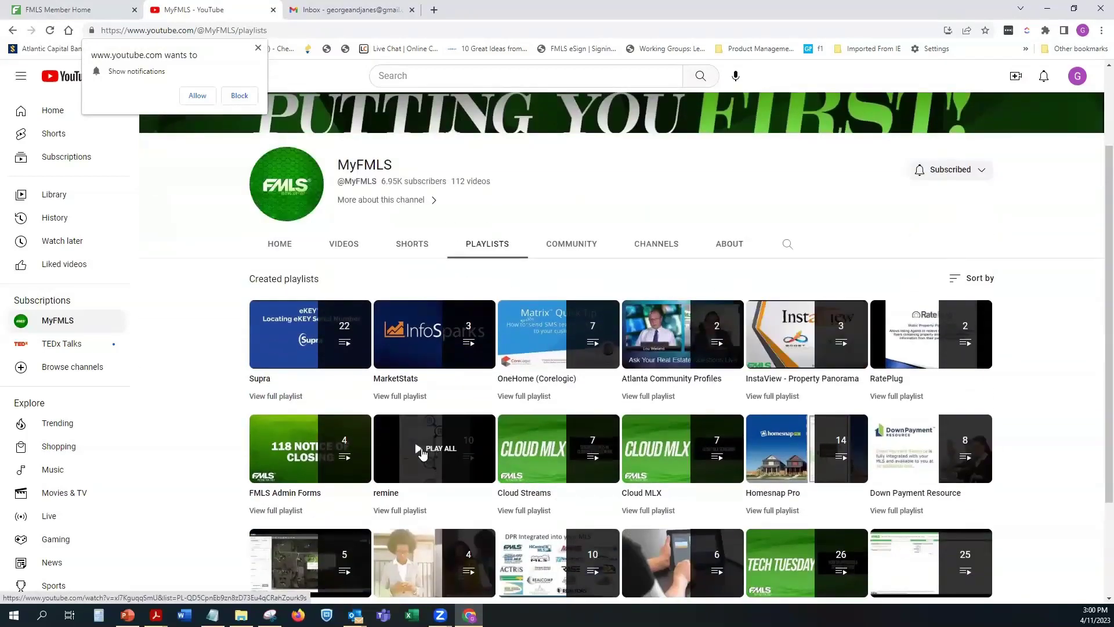
{"action": "left_click", "coordinate": [422, 454]}
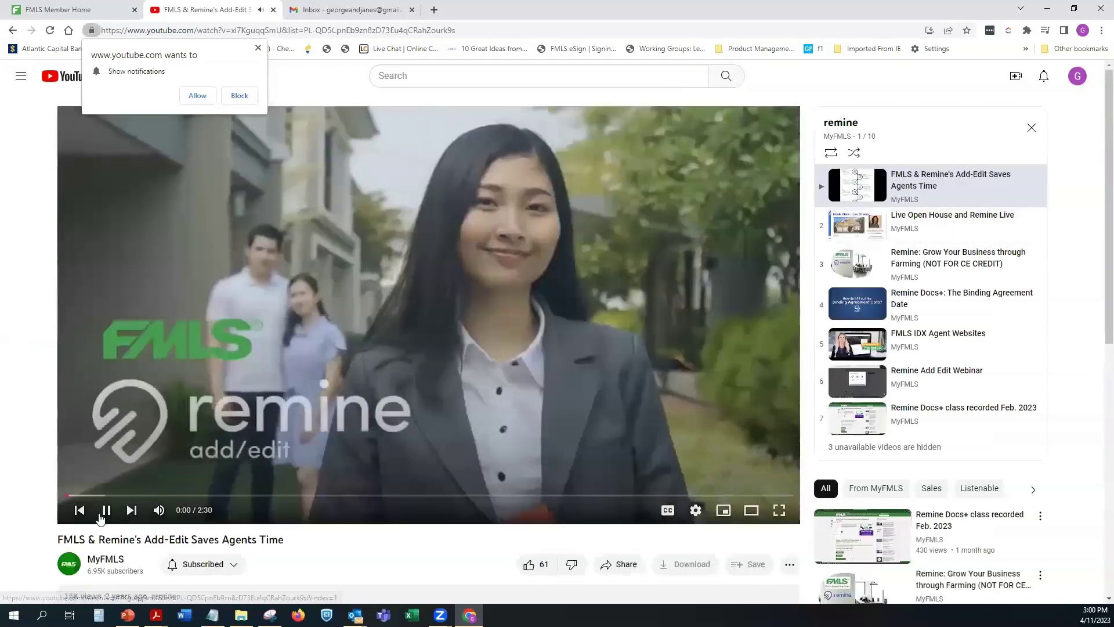
{"action": "left_click", "coordinate": [104, 512]}
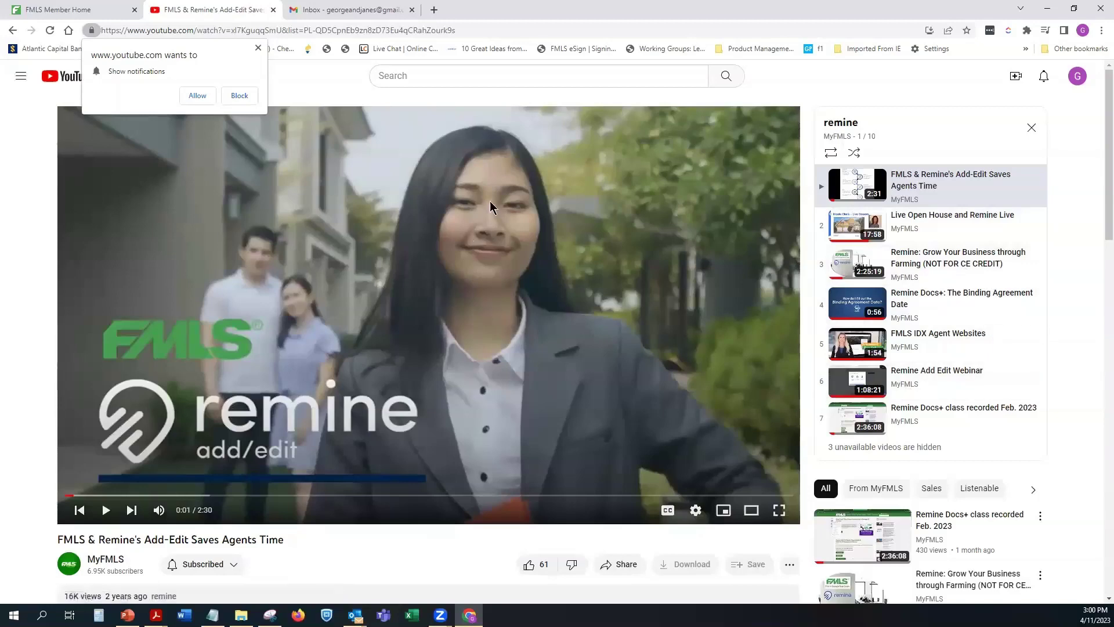
{"action": "left_click", "coordinate": [258, 48]}
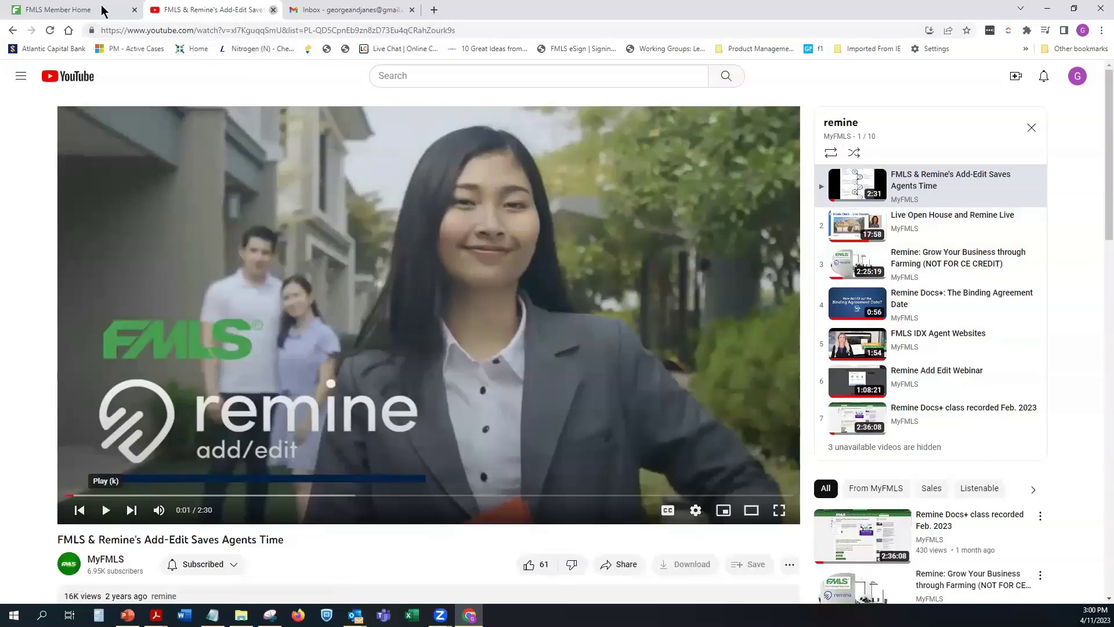
Step: Close YouTube, open Support > Knowledge Base, choose Remine, and scroll to the Adding and Editing Listings articles
{"action": "left_click", "coordinate": [272, 10]}
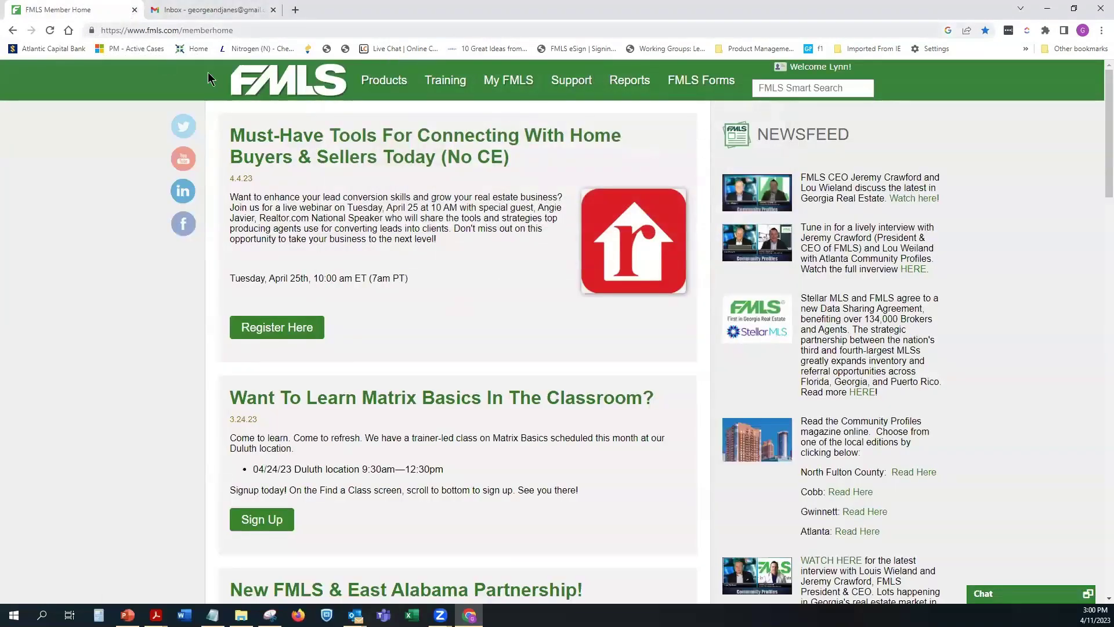
{"action": "mouse_move", "coordinate": [572, 81]}
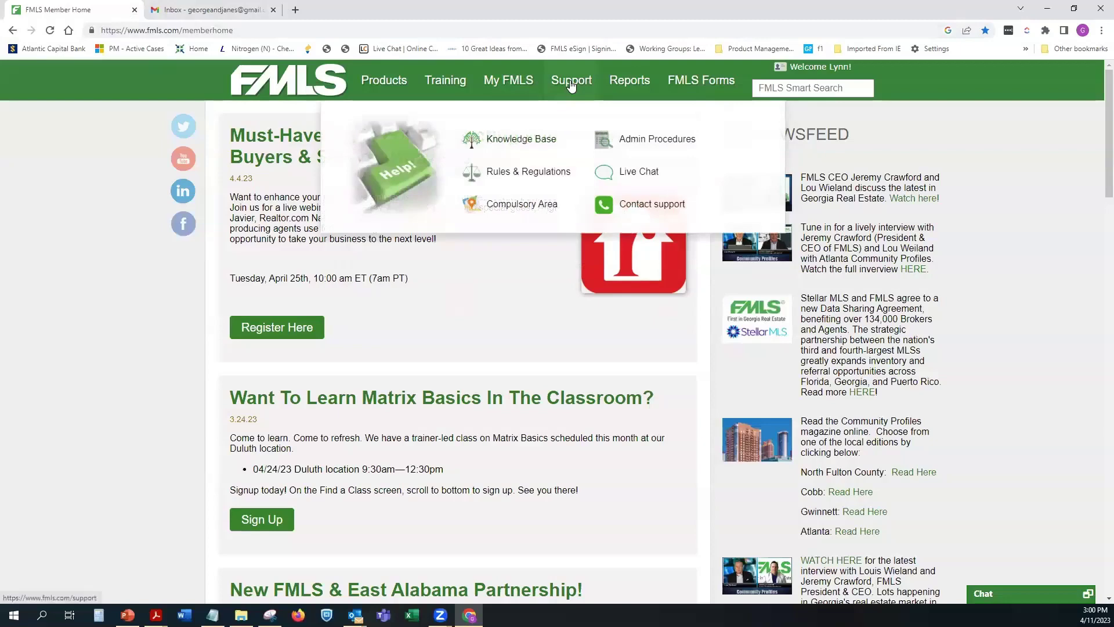
{"action": "left_click", "coordinate": [527, 142]}
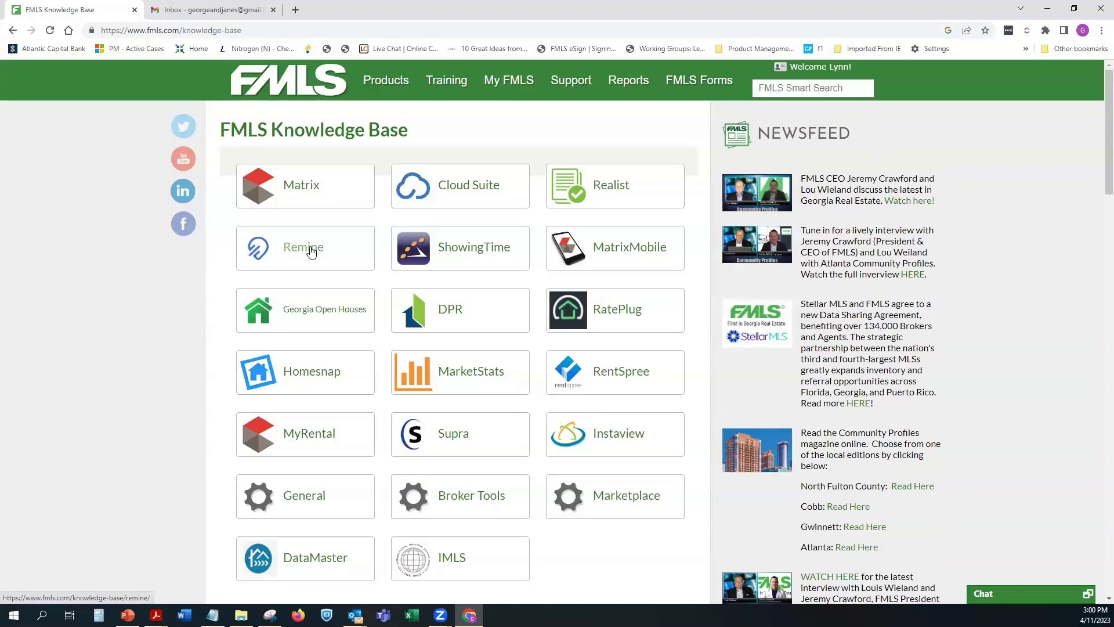
{"action": "left_click", "coordinate": [312, 251]}
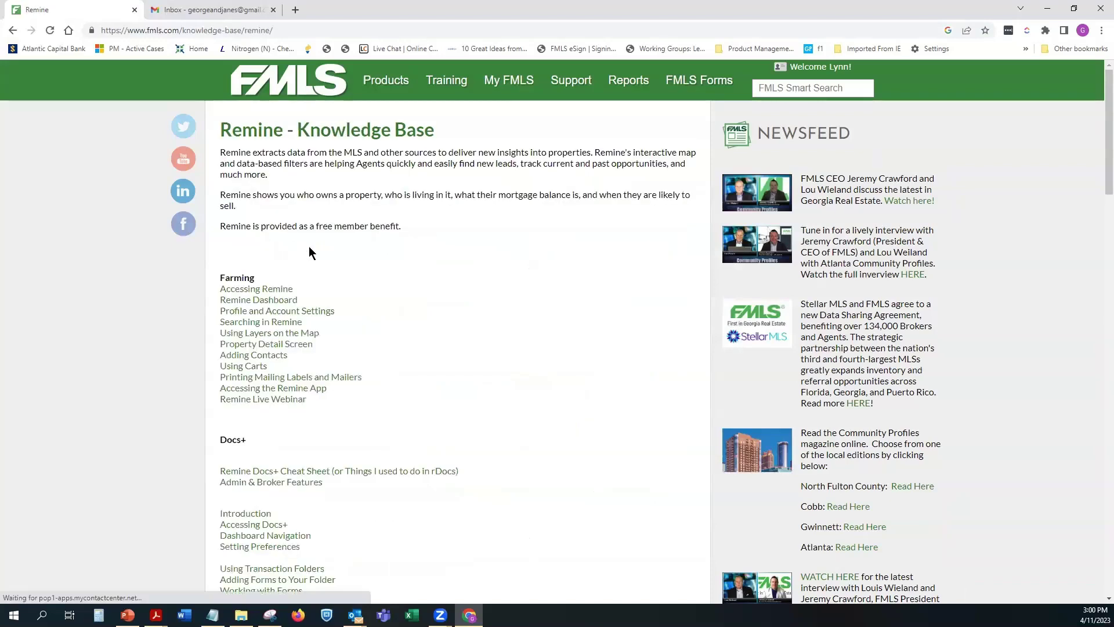
{"action": "scroll", "coordinate": [445, 291], "scroll_direction": "down", "scroll_amount": 7}
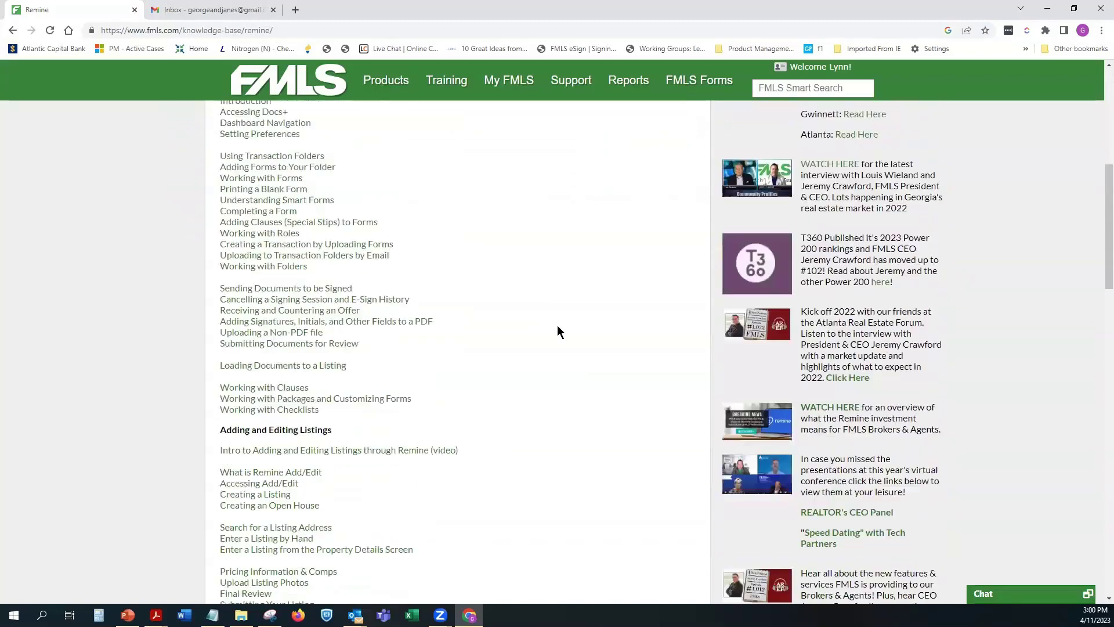
{"action": "scroll", "coordinate": [558, 331], "scroll_direction": "down", "scroll_amount": 5}
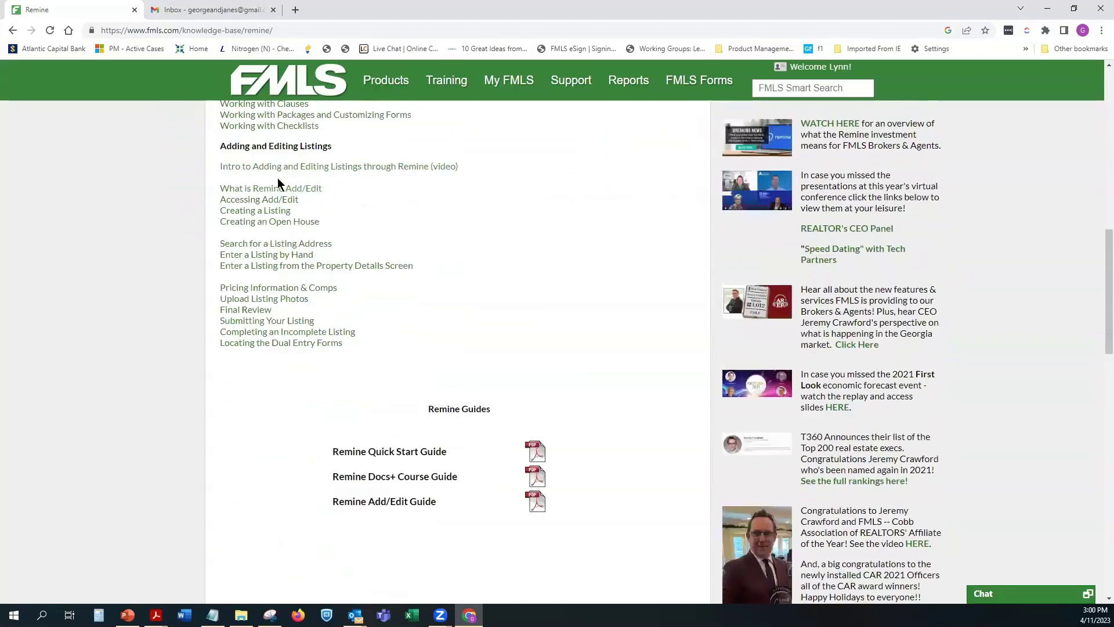